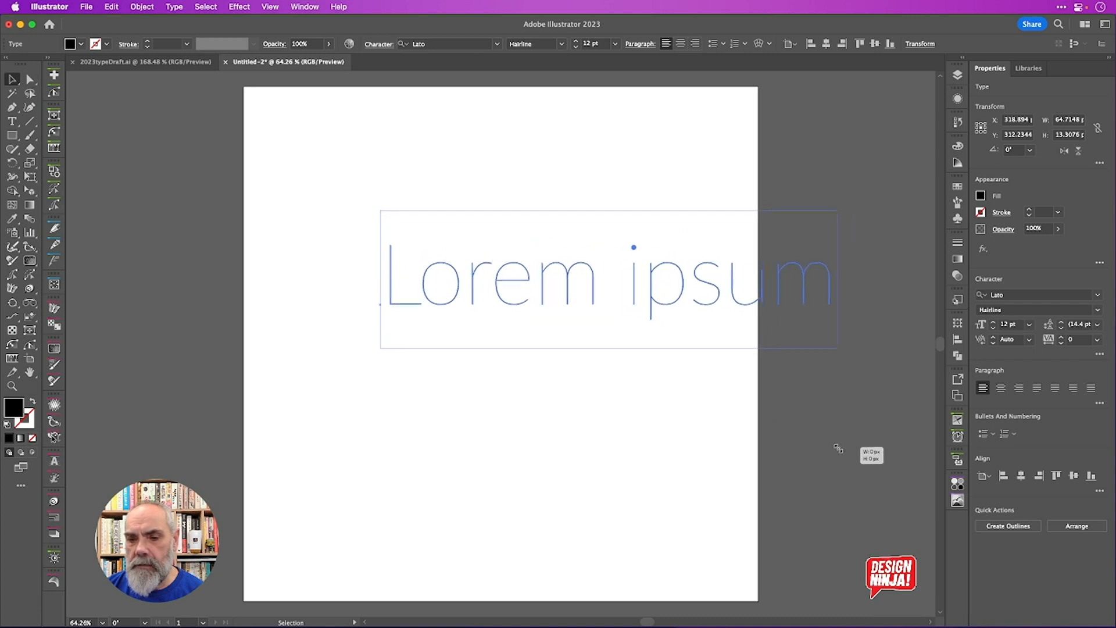
Replace the Lorem ipsum placeholder text with 23 and position it near the horizontal centre of the artboard's upper half
drag(604, 296, 518, 294)
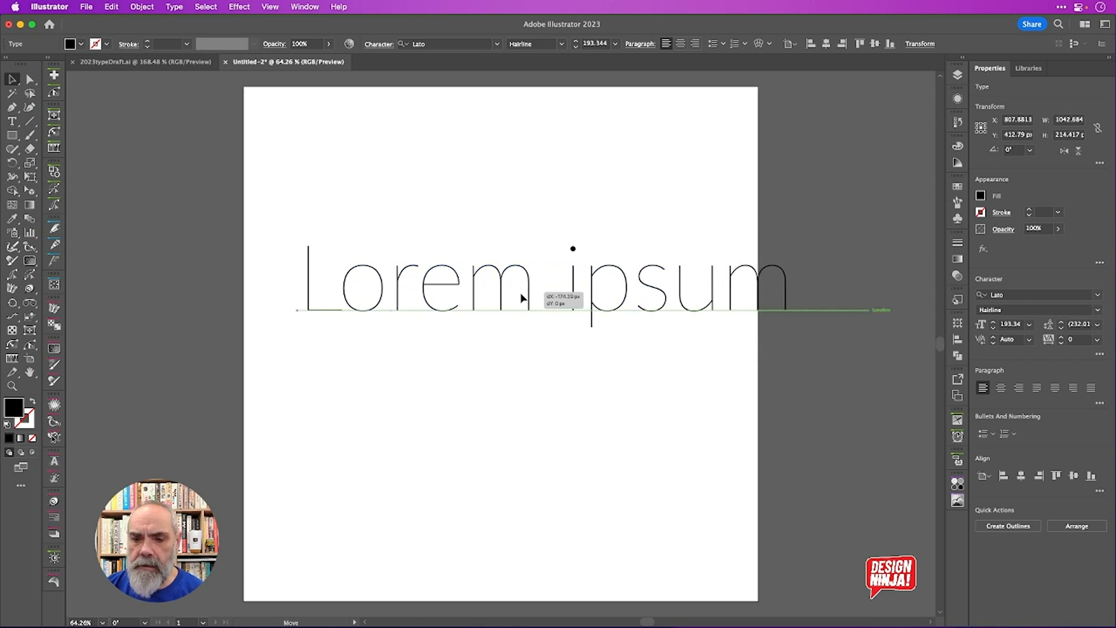
double_click(523, 298)
key(super+a)
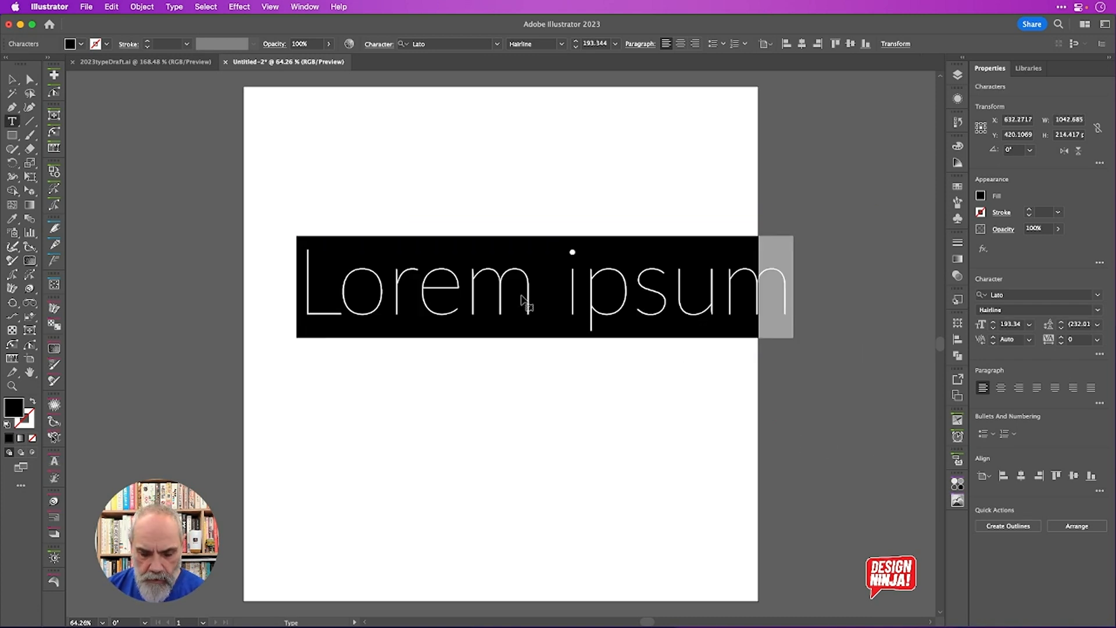
text(20)
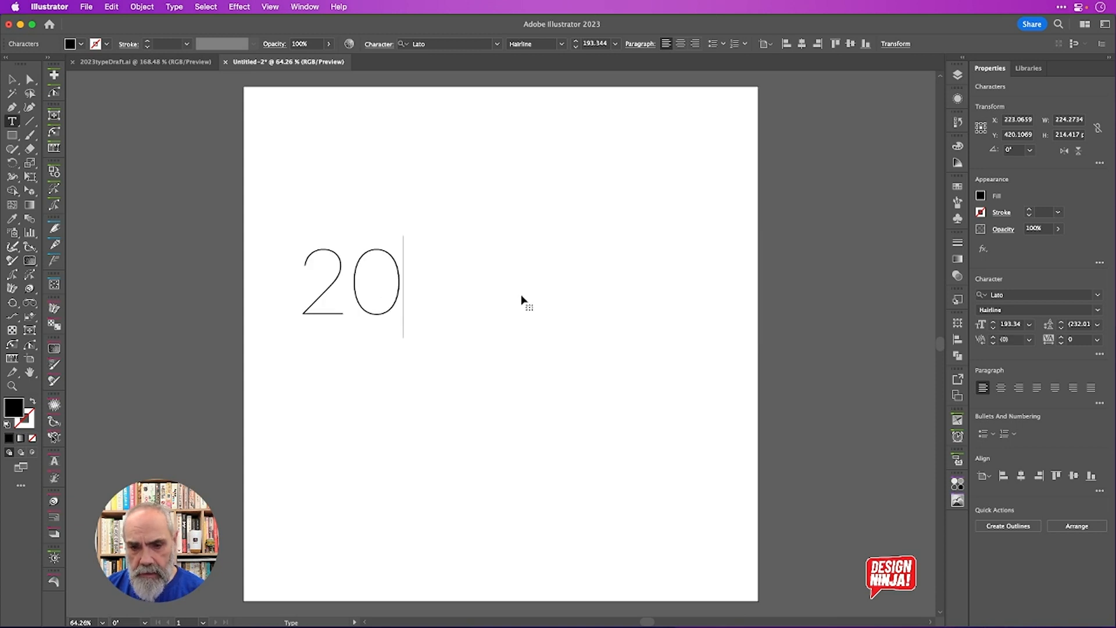
key(BackSpace)
text(3)
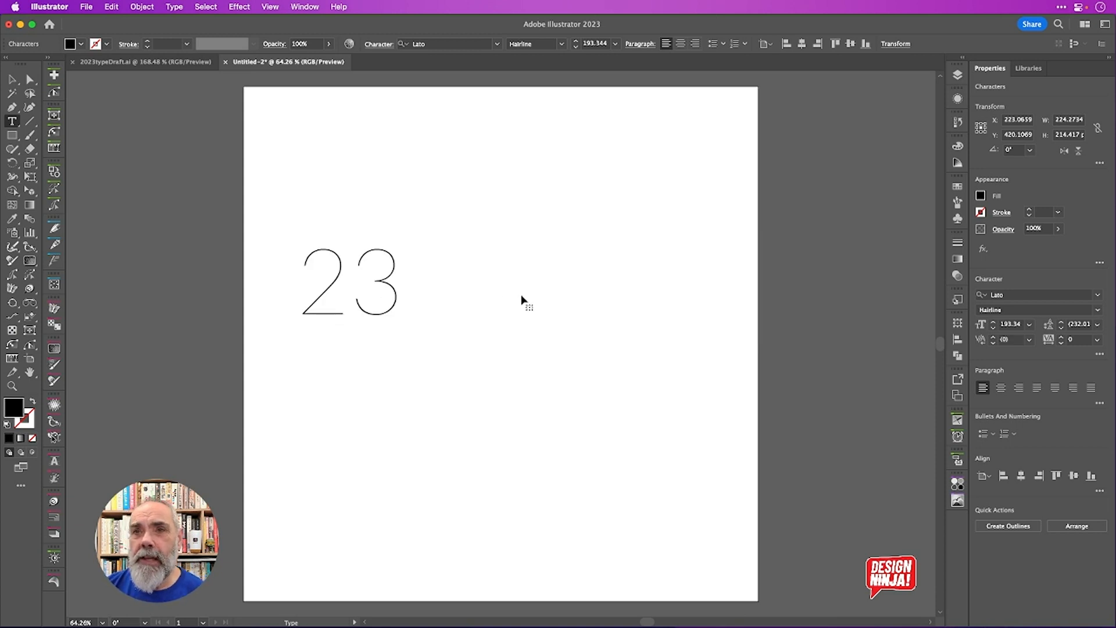
click(12, 79)
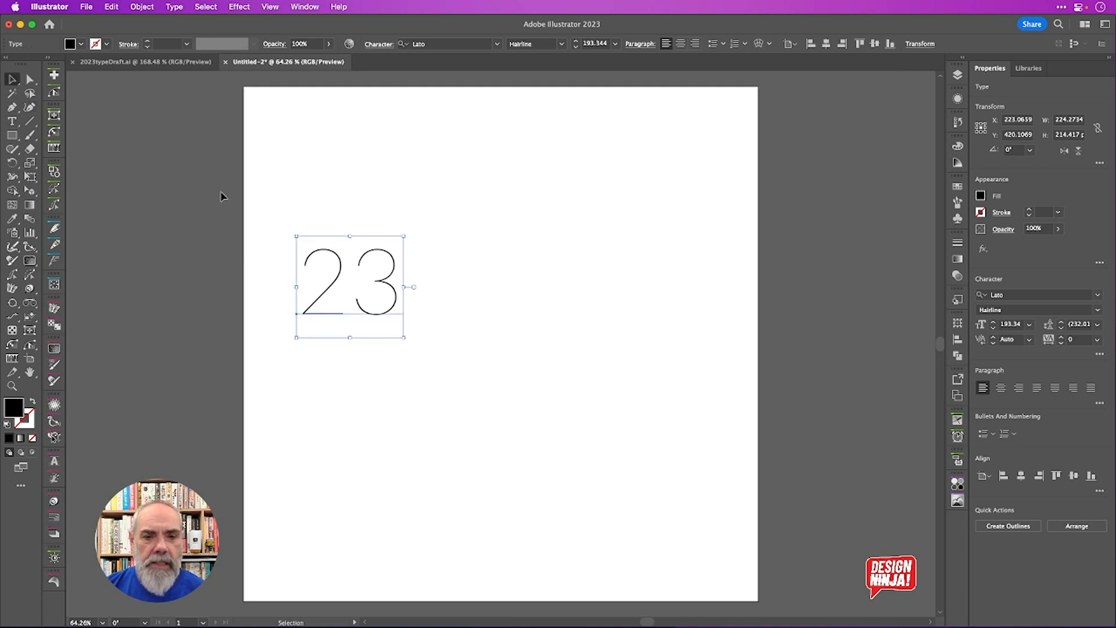
drag(345, 266, 529, 260)
Show the rulers and place three horizontal guides: at the baseline, at the top of the numerals, and just above the 3's middle junction
scroll(506, 274, up, 5)
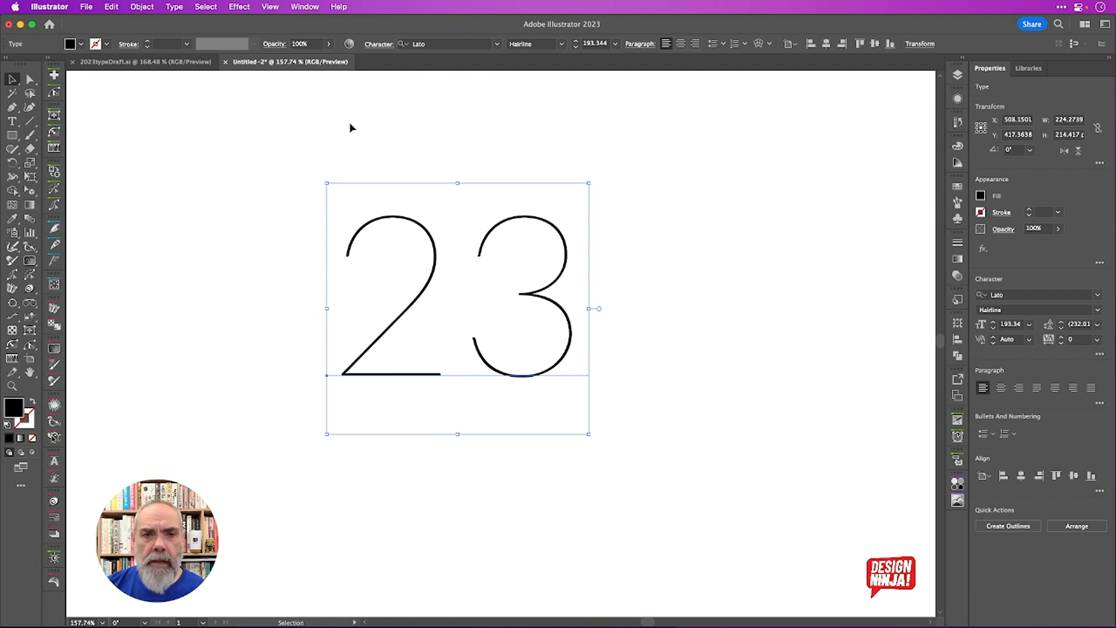
key(super+r)
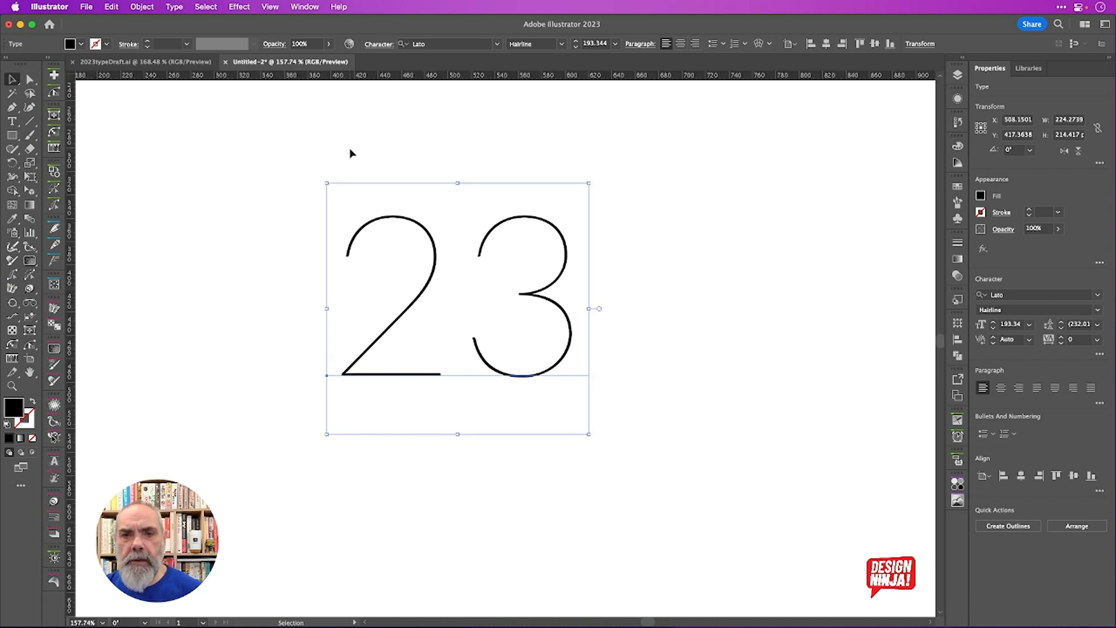
drag(421, 77, 478, 375)
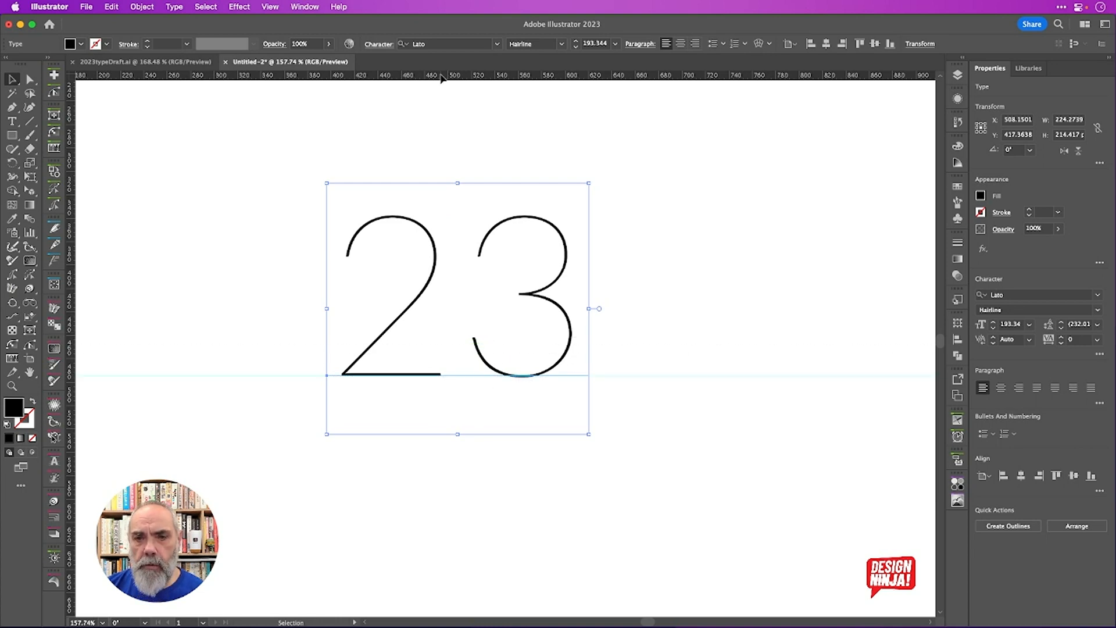
drag(441, 78, 482, 220)
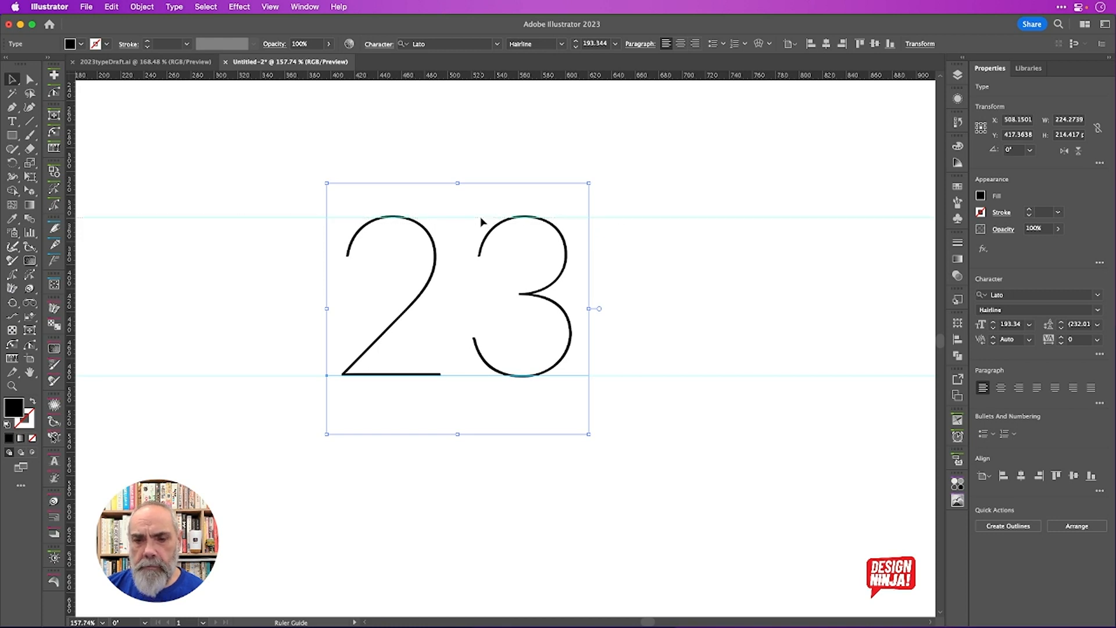
drag(484, 81, 507, 293)
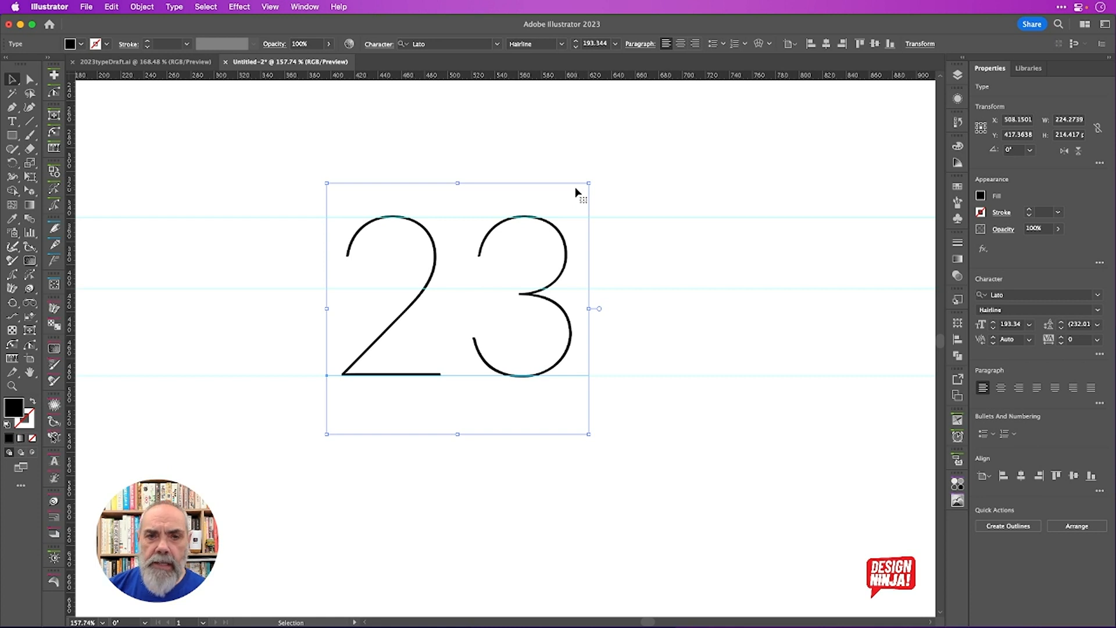
Fade the 23 text to 14% opacity as a tracing template and deselect it
click(328, 43)
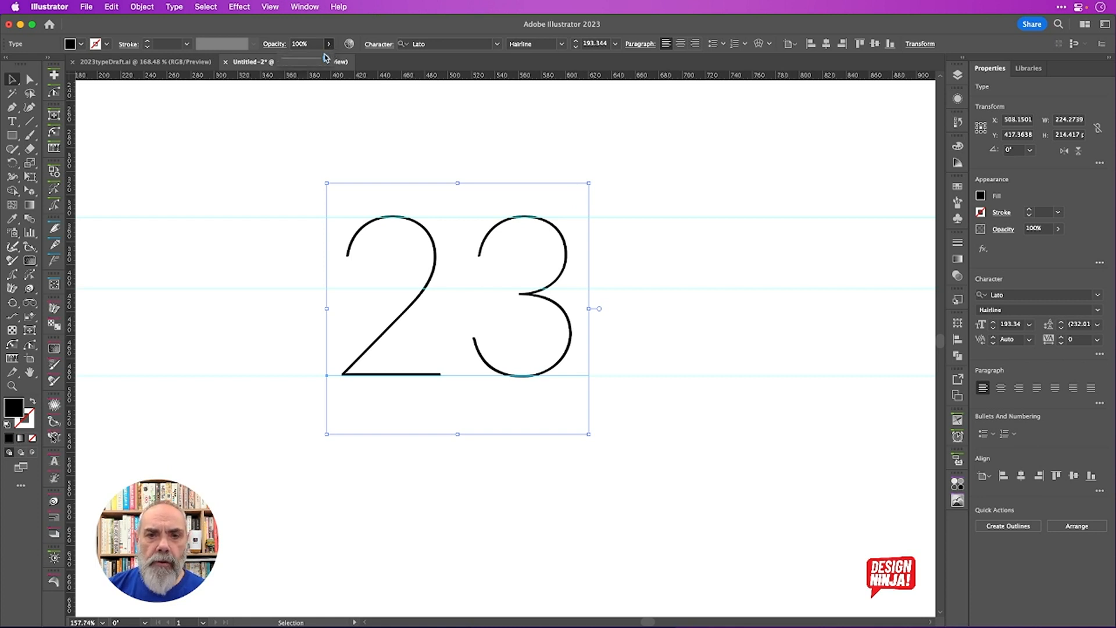
drag(327, 60, 289, 62)
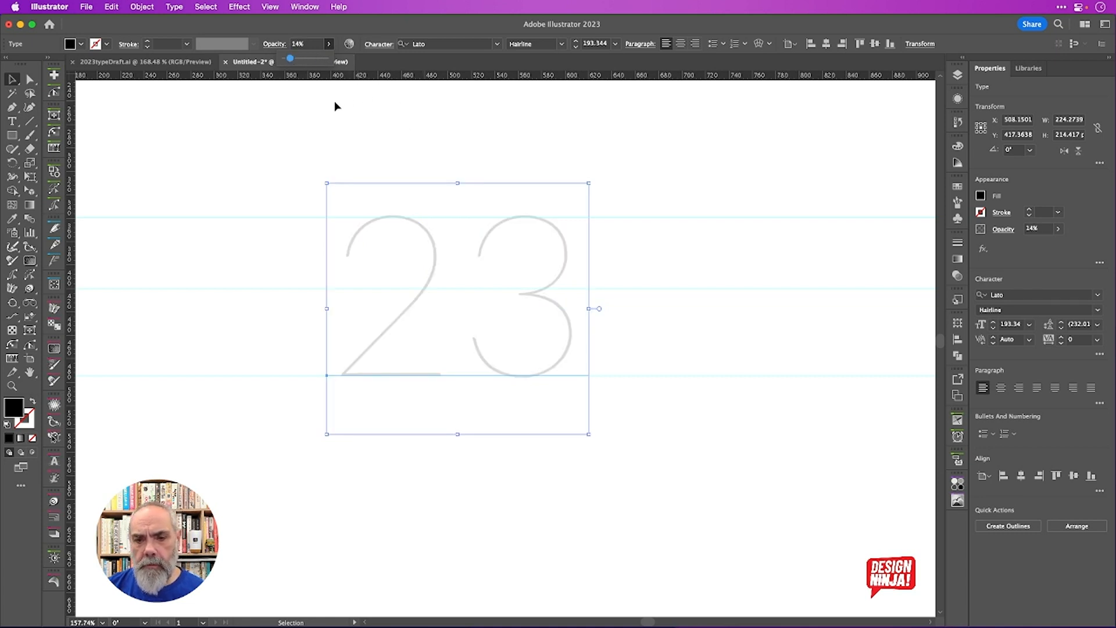
click(355, 161)
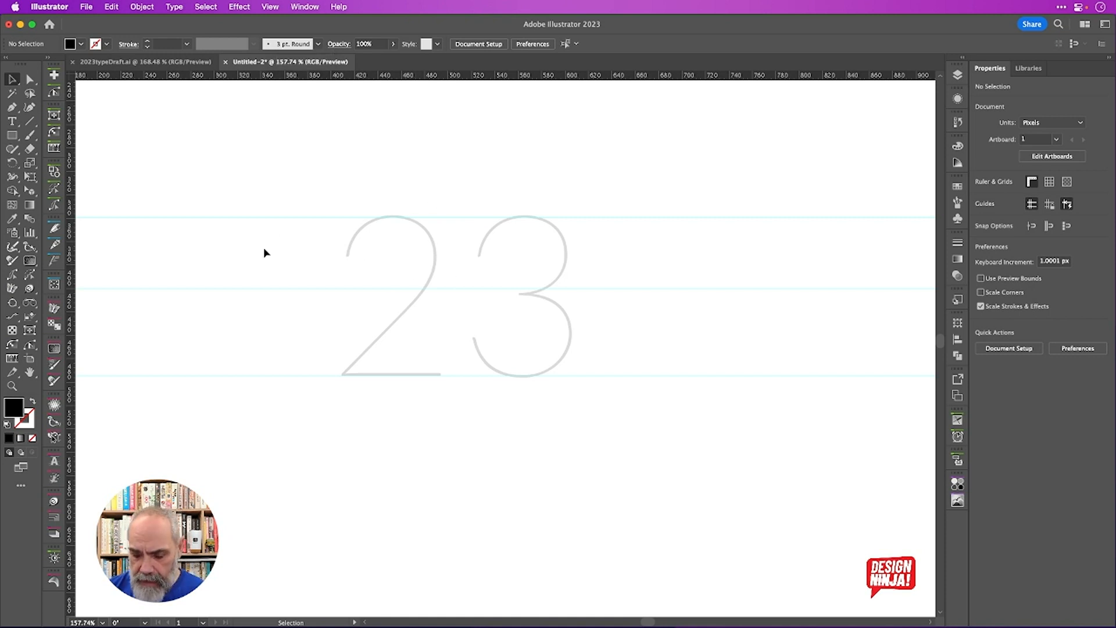
Draw an unfilled, black-outlined circle about 72 px wide over the 2's upper bowl, meeting the bowl's right edge
key(l)
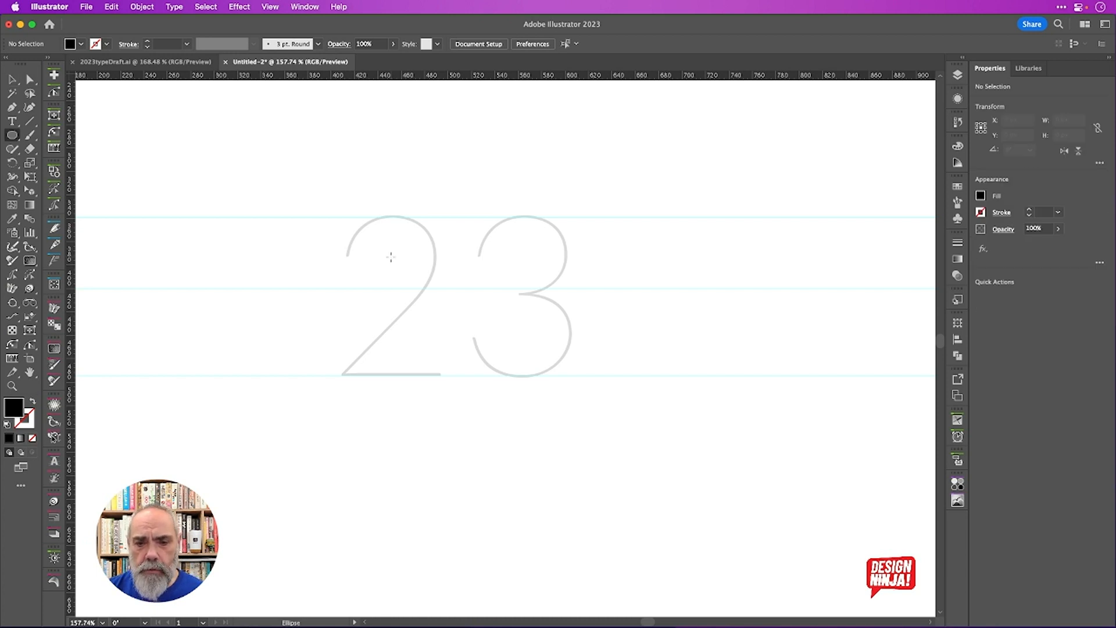
drag(388, 255, 430, 296)
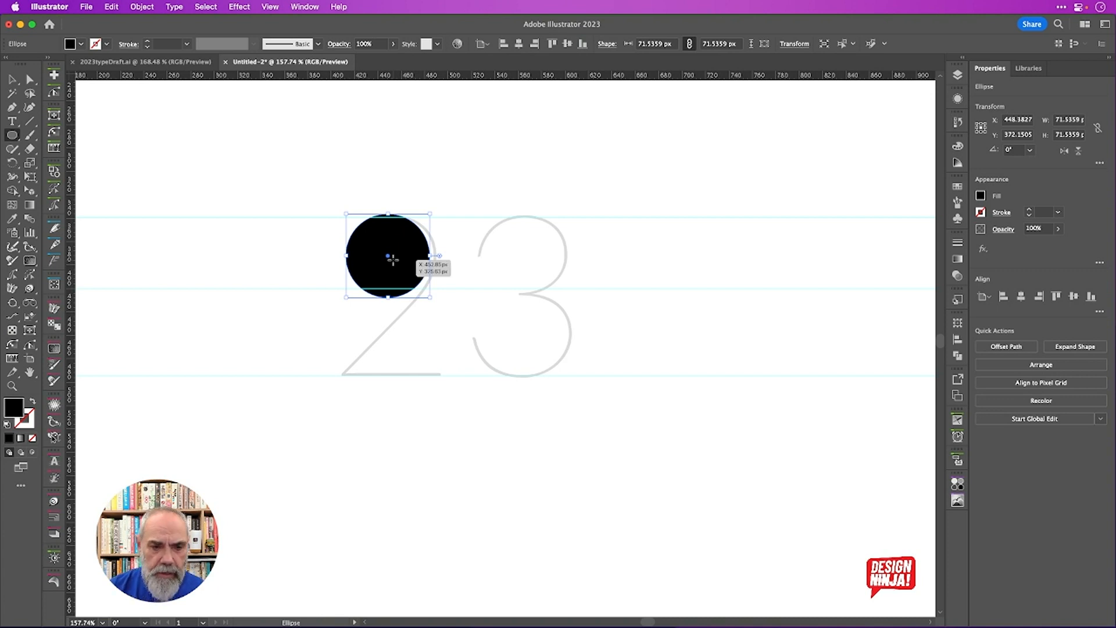
key(shift+x)
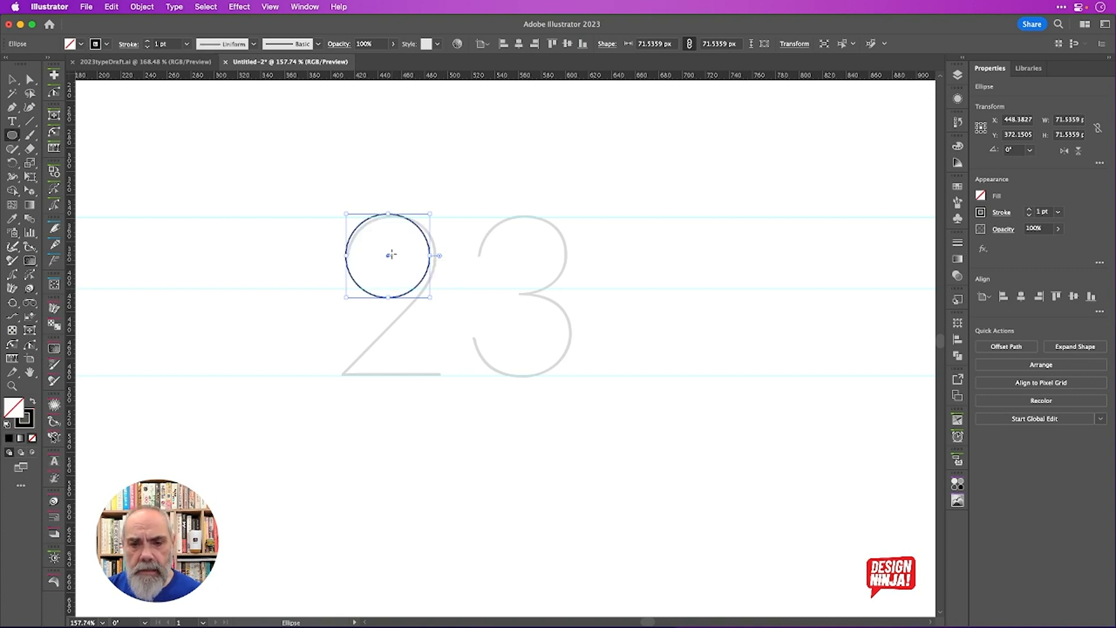
drag(389, 256, 395, 257)
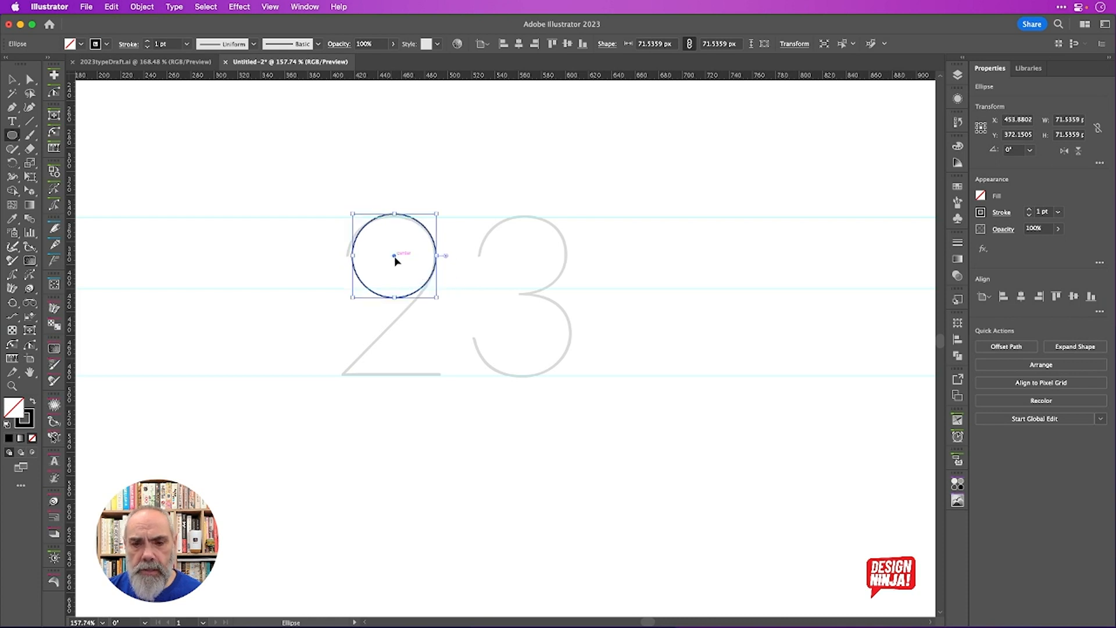
Fit the circle to the 2's upper bowl by repositioning and enlarging it to about 75 px, with a 2 pt stroke
scroll(397, 257, up, 4)
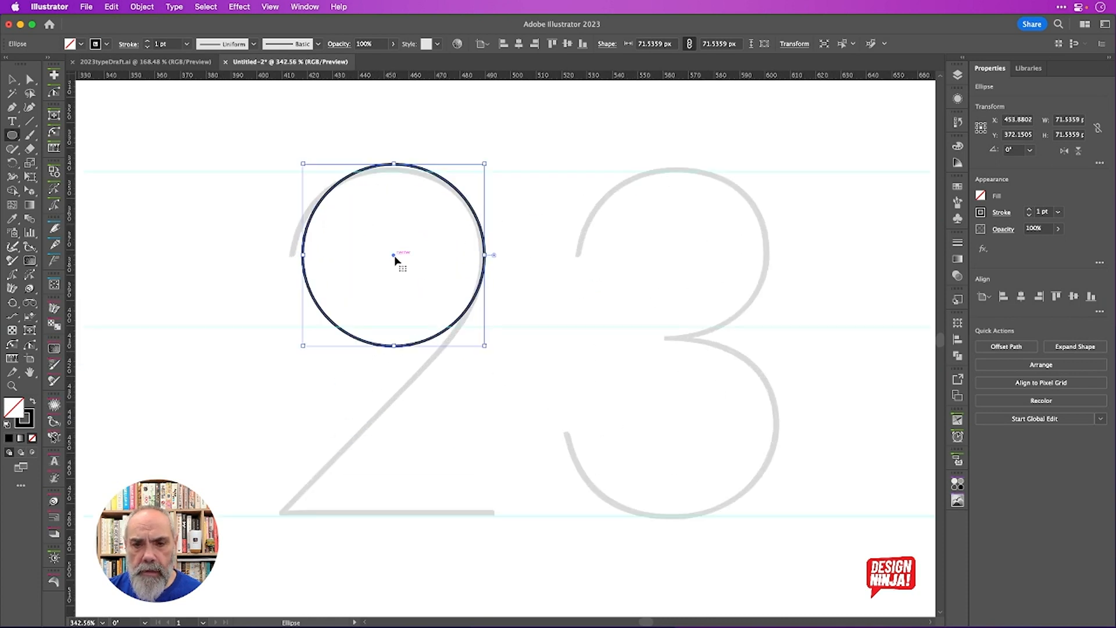
click(147, 41)
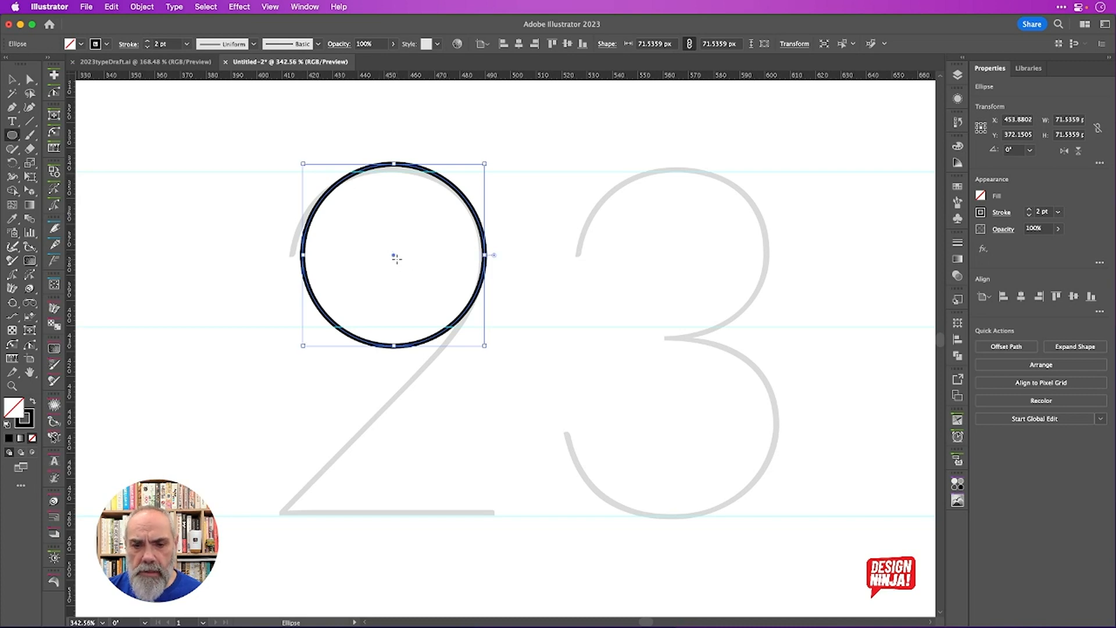
drag(394, 259, 393, 265)
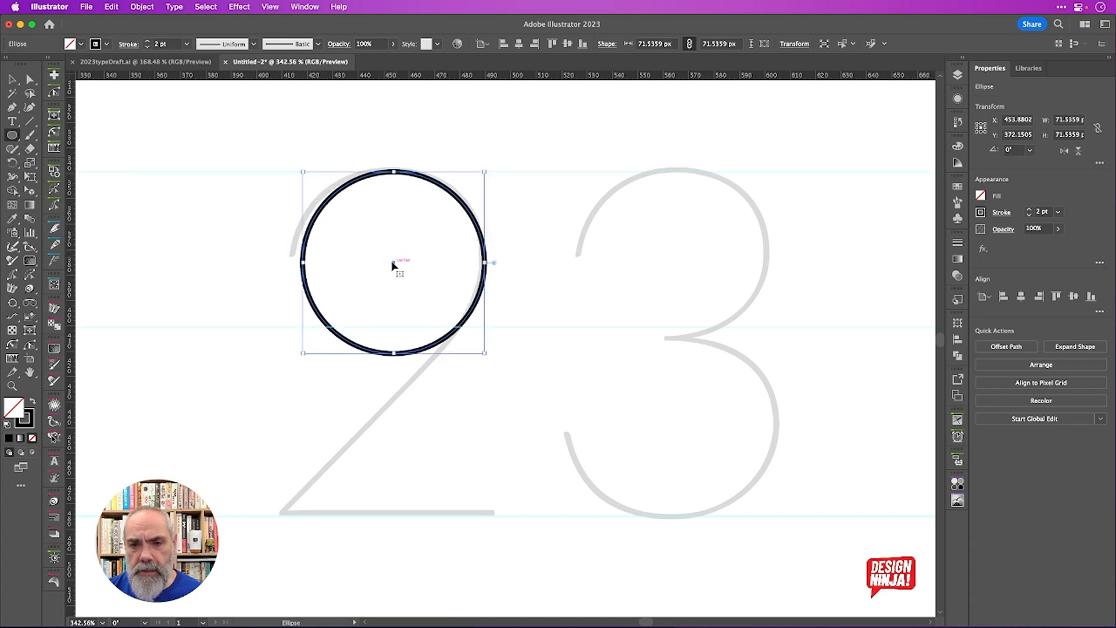
key(Up)
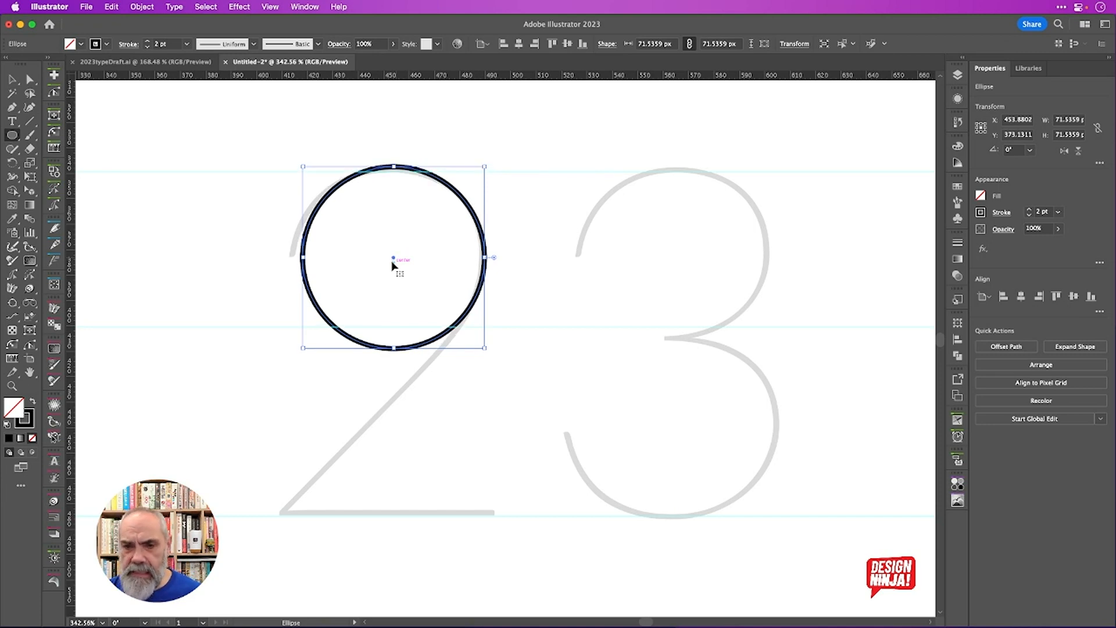
key(Left)
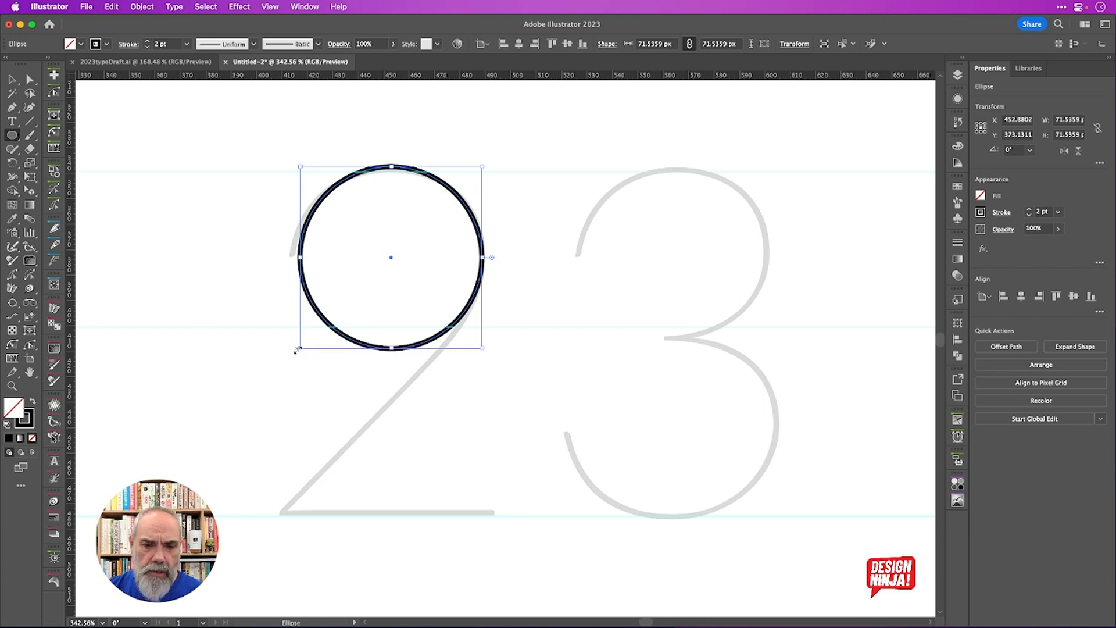
drag(297, 350, 290, 358)
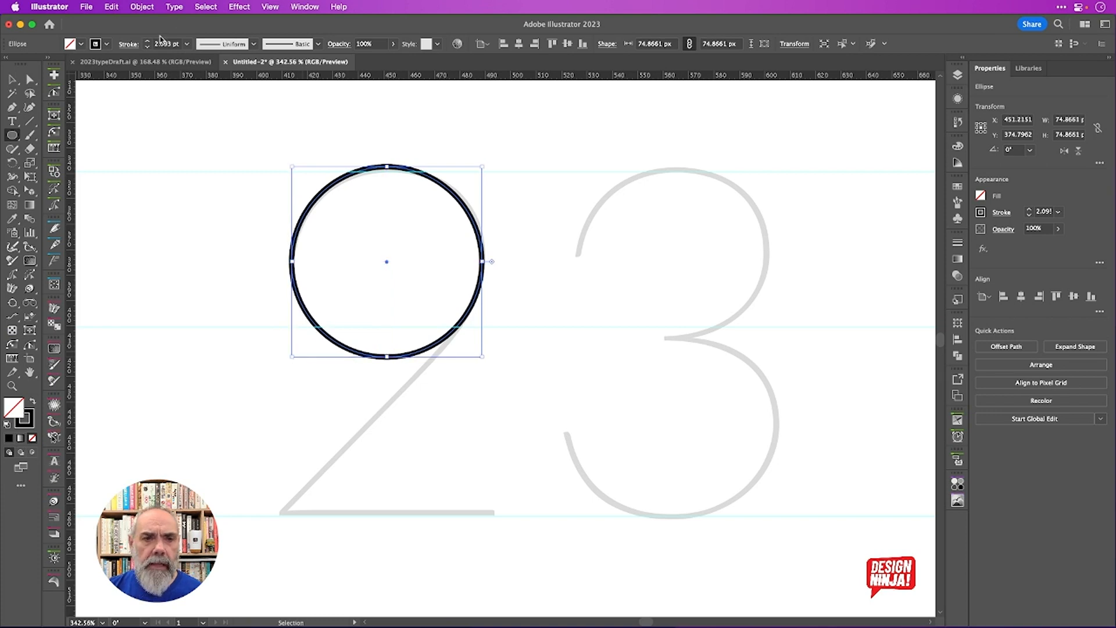
click(147, 47)
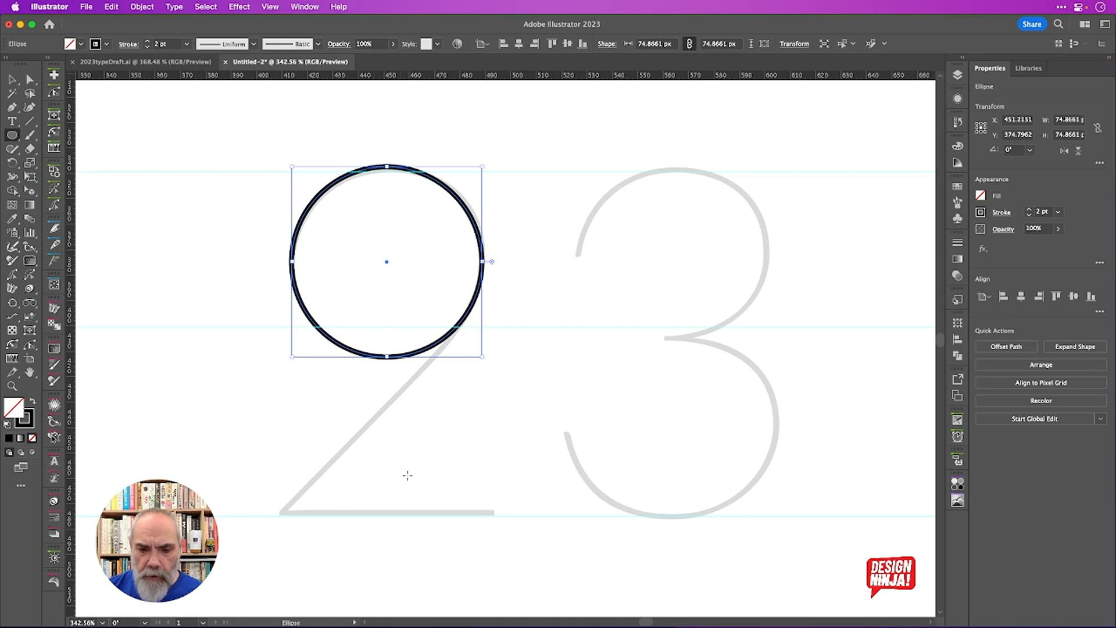
Draw a horizontal line about 84 px long over the 2's base and align its lower edge with the baseline guide
key(backslash)
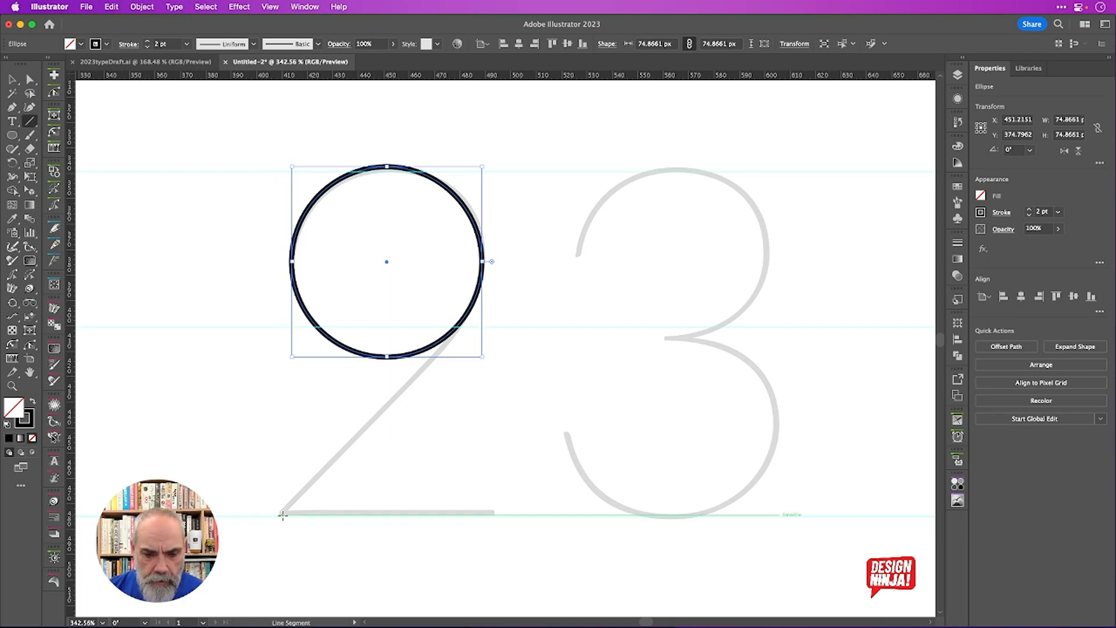
drag(281, 513, 495, 532)
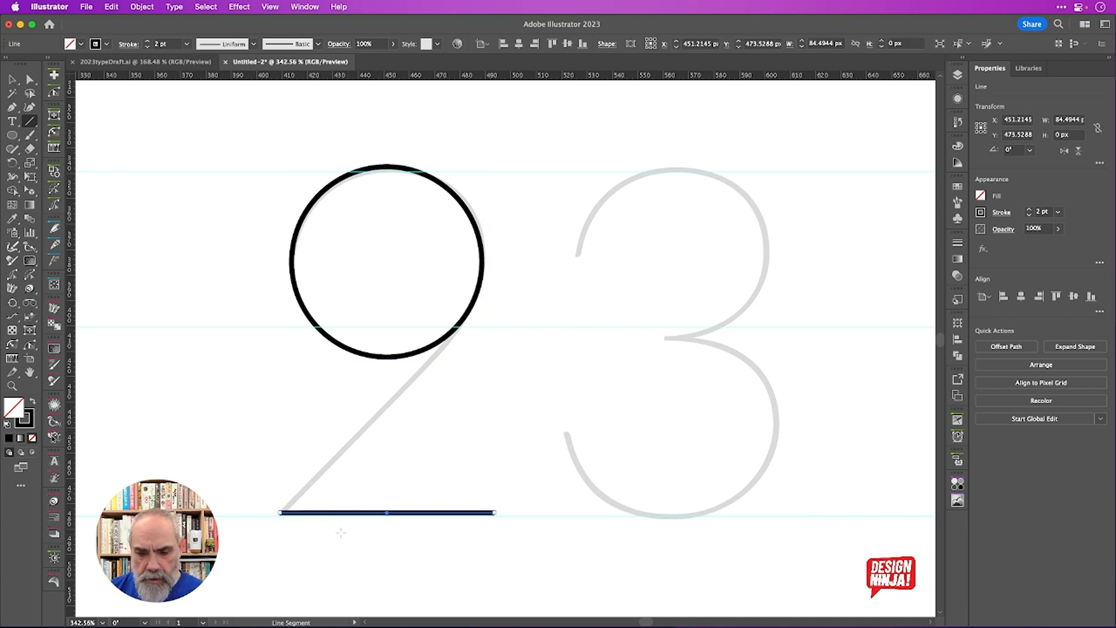
scroll(341, 533, up, 3)
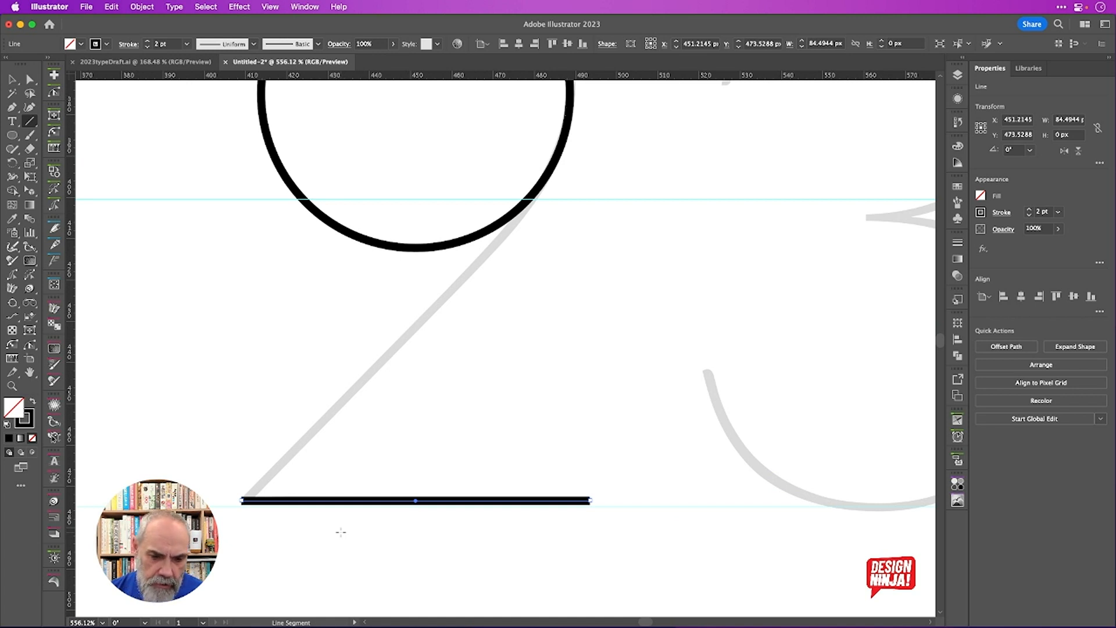
key(Down)
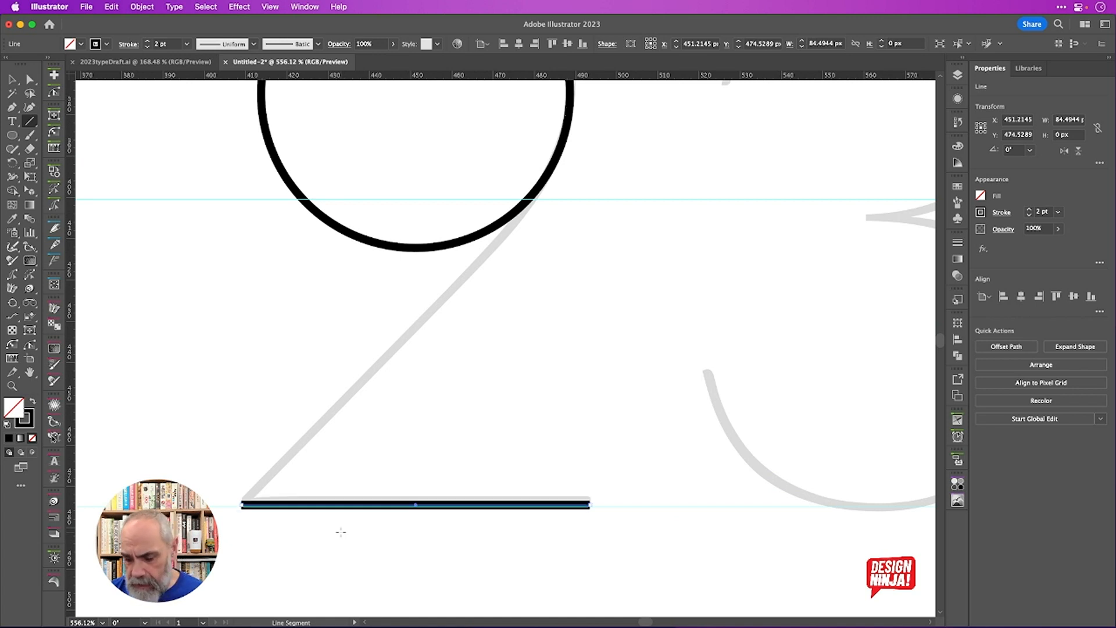
key(Up)
scroll(381, 549, up, 5)
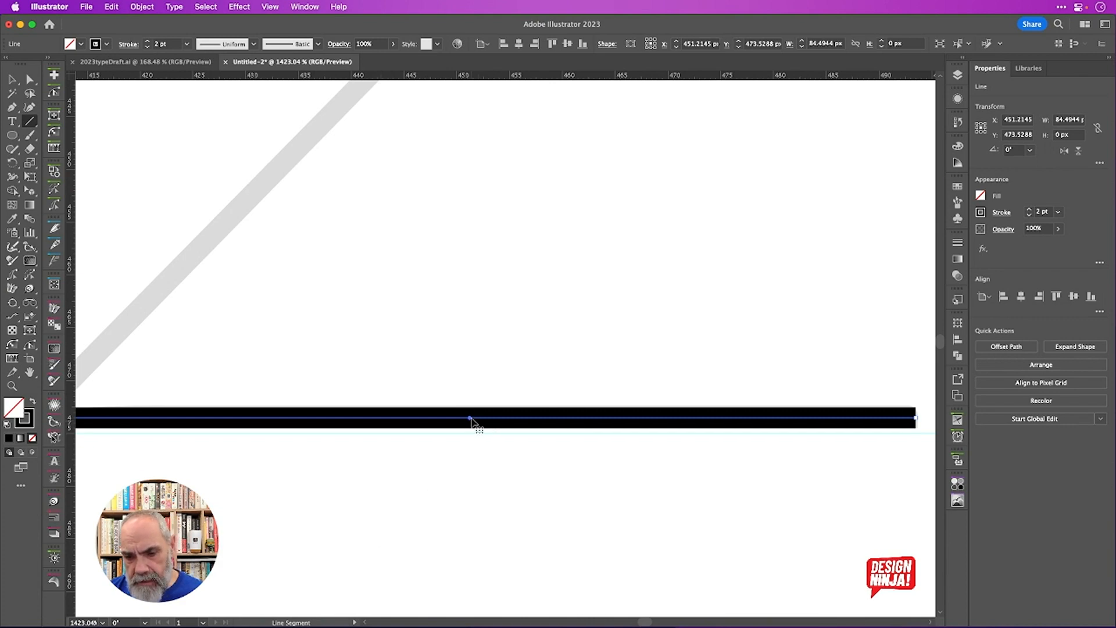
drag(471, 418, 471, 422)
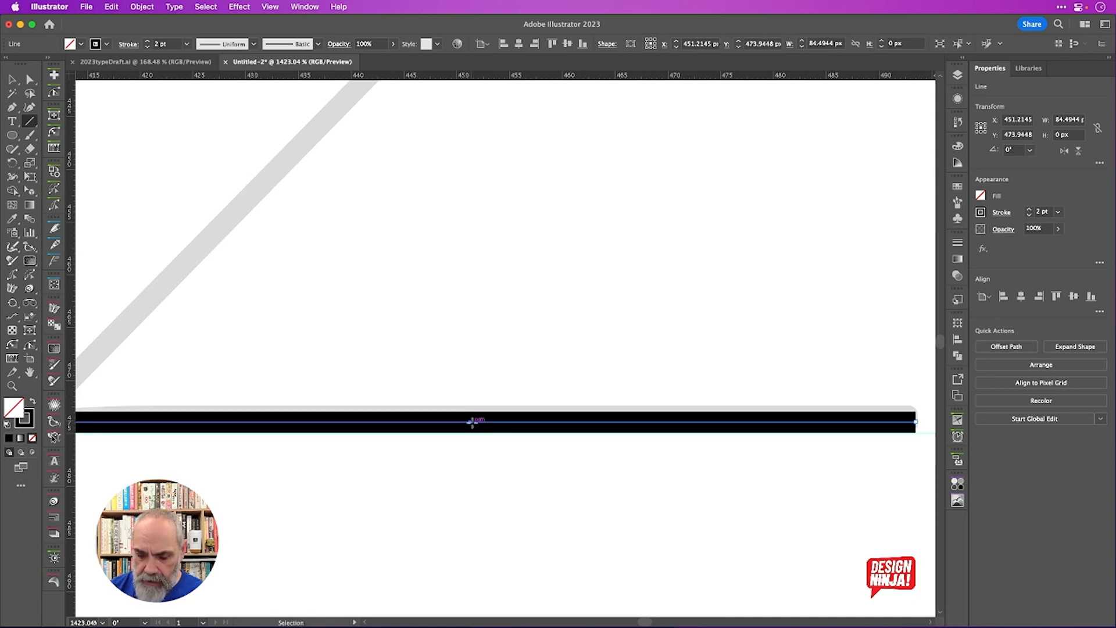
Draw a diagonal line about 65 px wide and 67 px high from the base line's left end up to the circle's lower-right edge
key(super+minus)
key(super+minus)
key(super+minus)
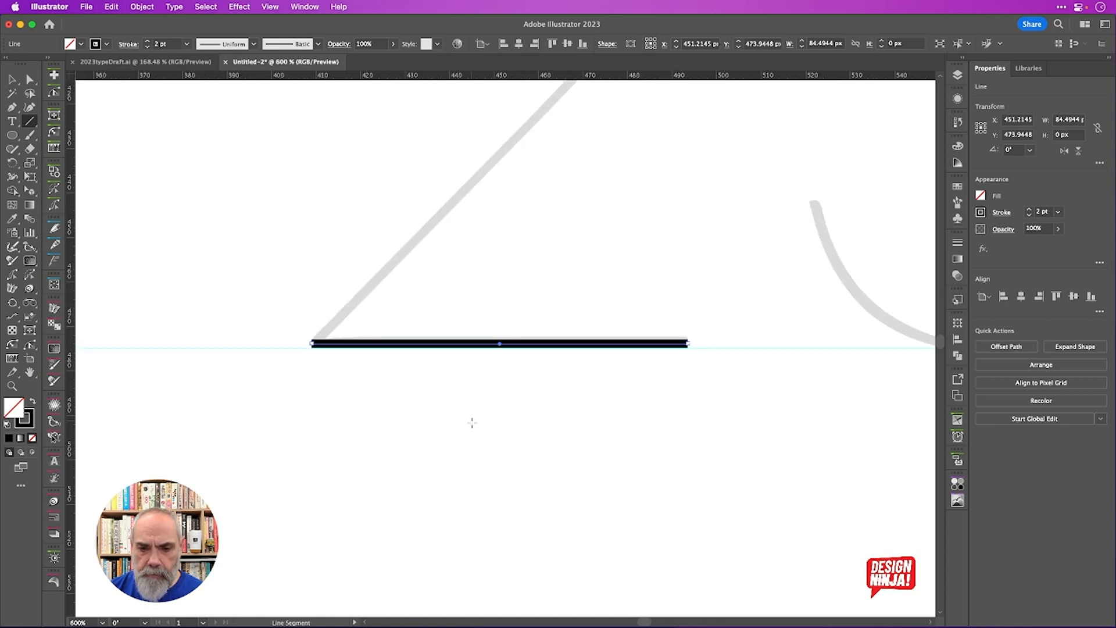
scroll(472, 423, up, 5)
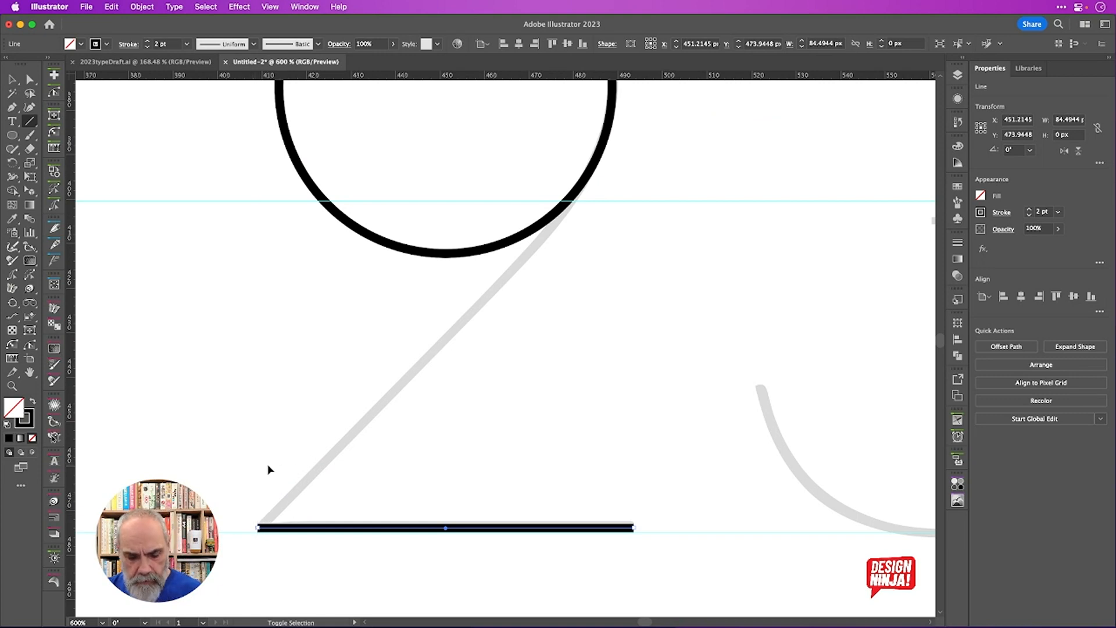
key(super+shift+a)
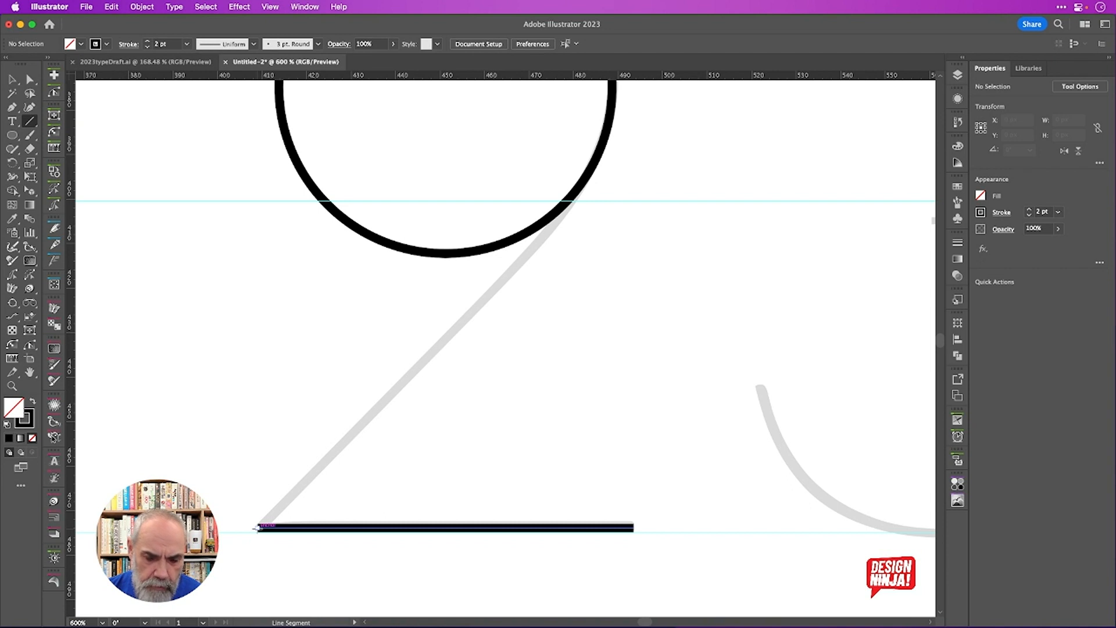
drag(258, 527, 547, 232)
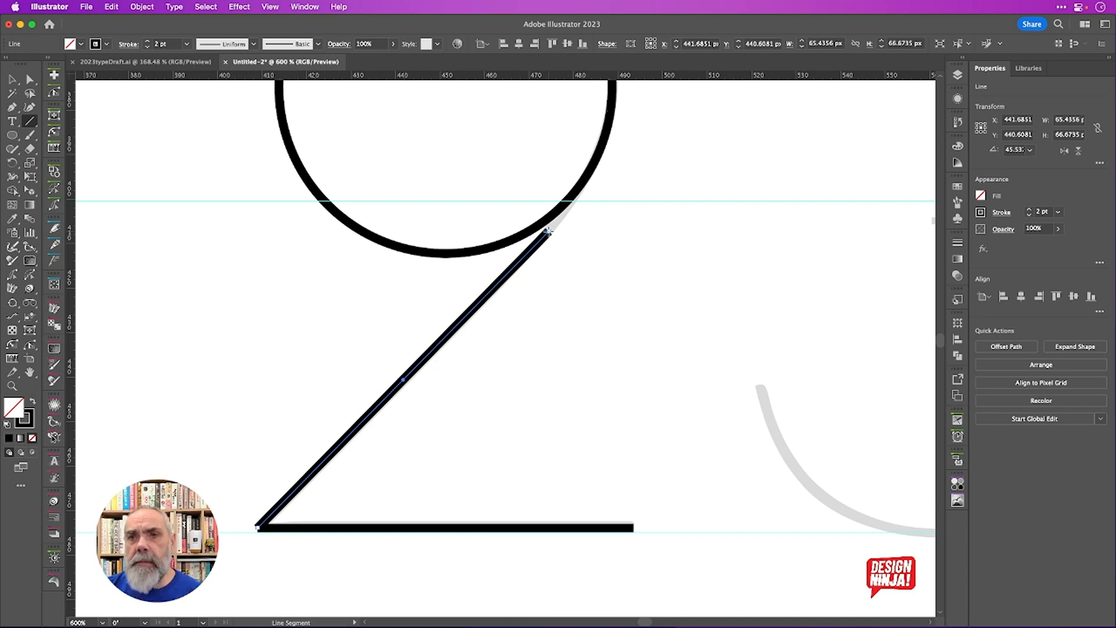
scroll(548, 232, down, 2)
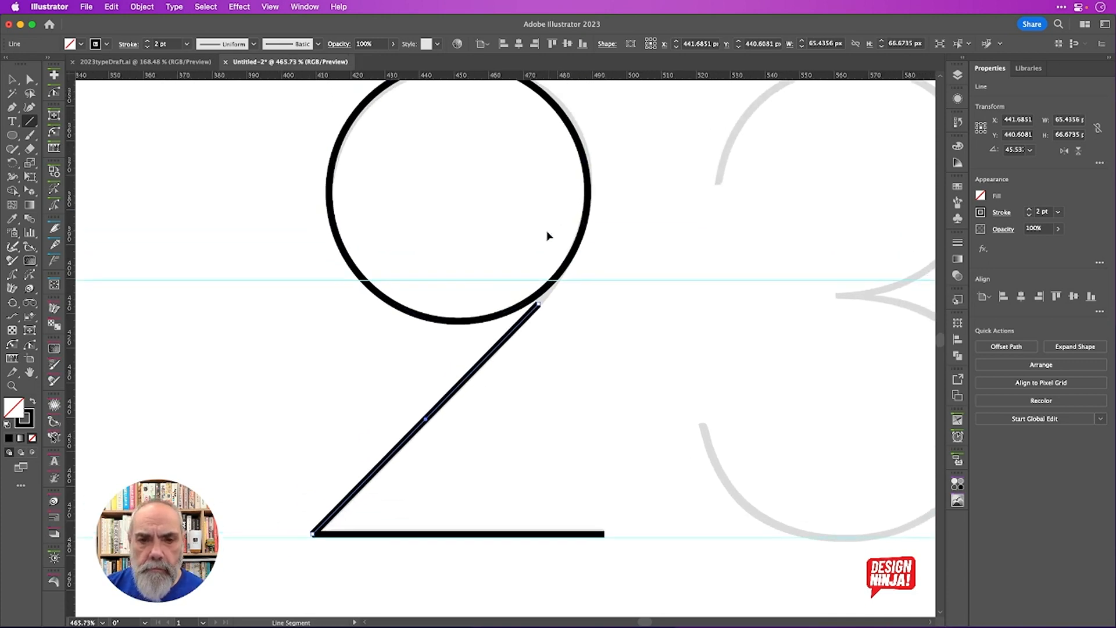
Cut the 2's circle at its leftmost and rightmost anchor points with the Scissors tool and delete the lower half
scroll(548, 236, up, 1)
key(c)
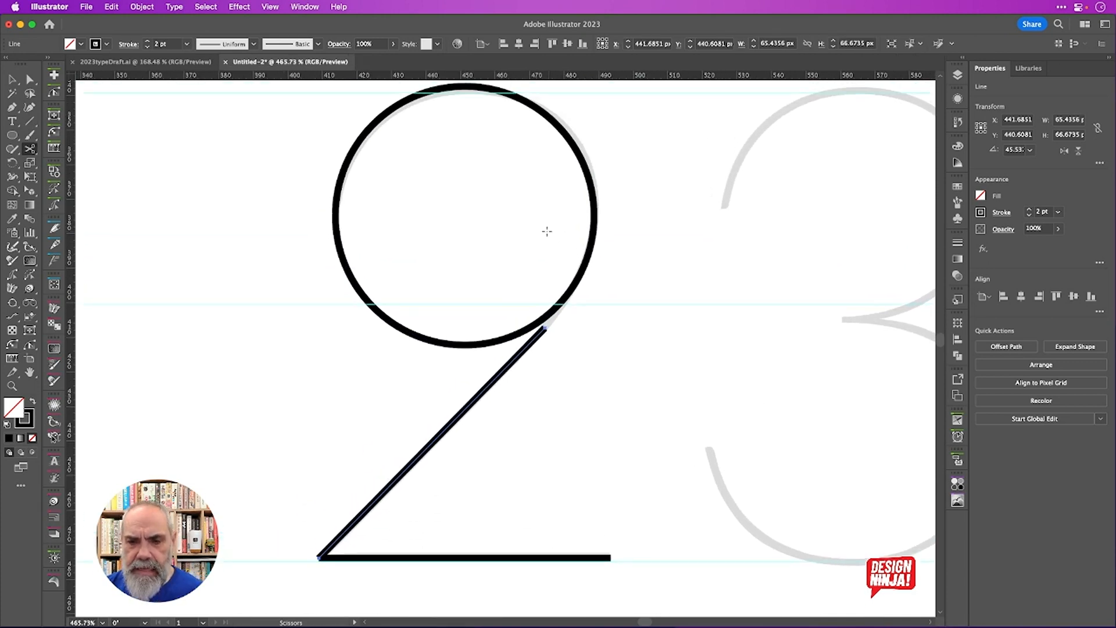
click(335, 213)
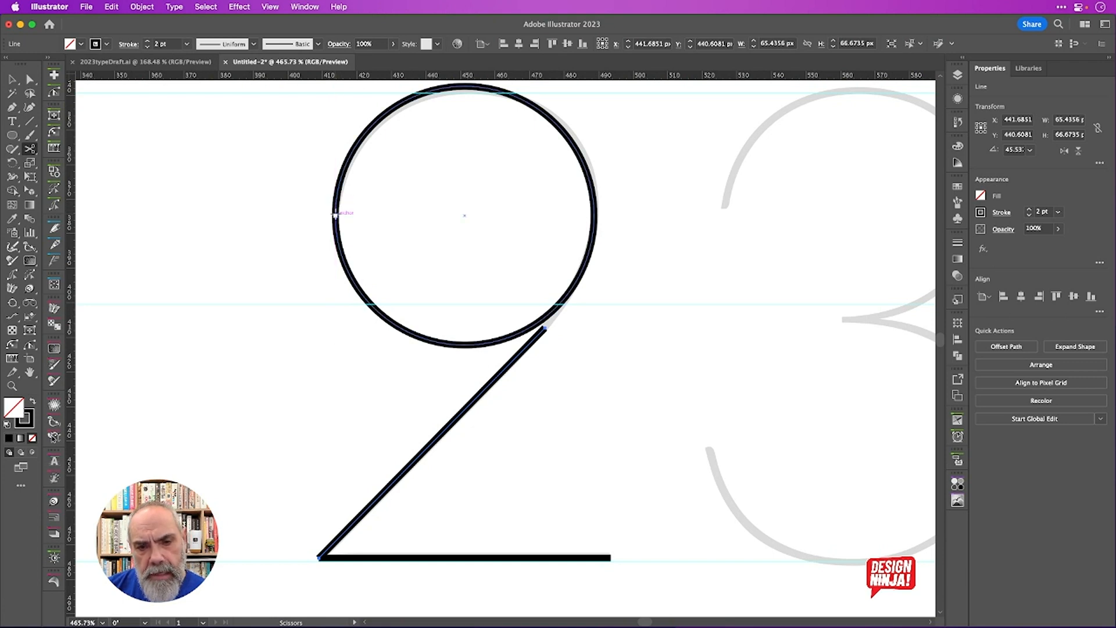
click(335, 214)
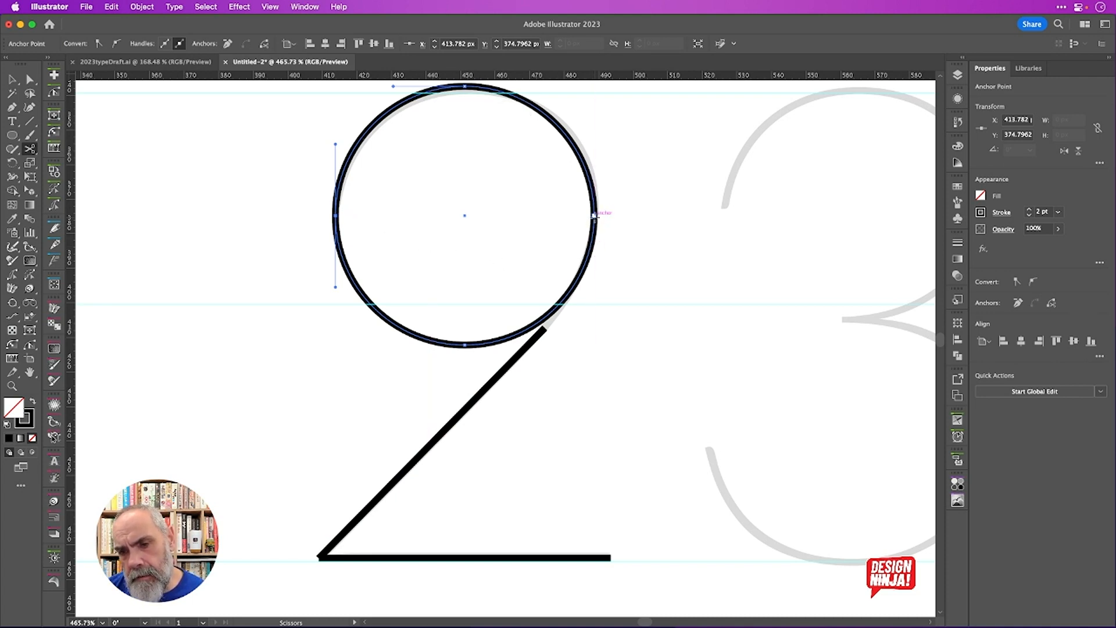
click(593, 215)
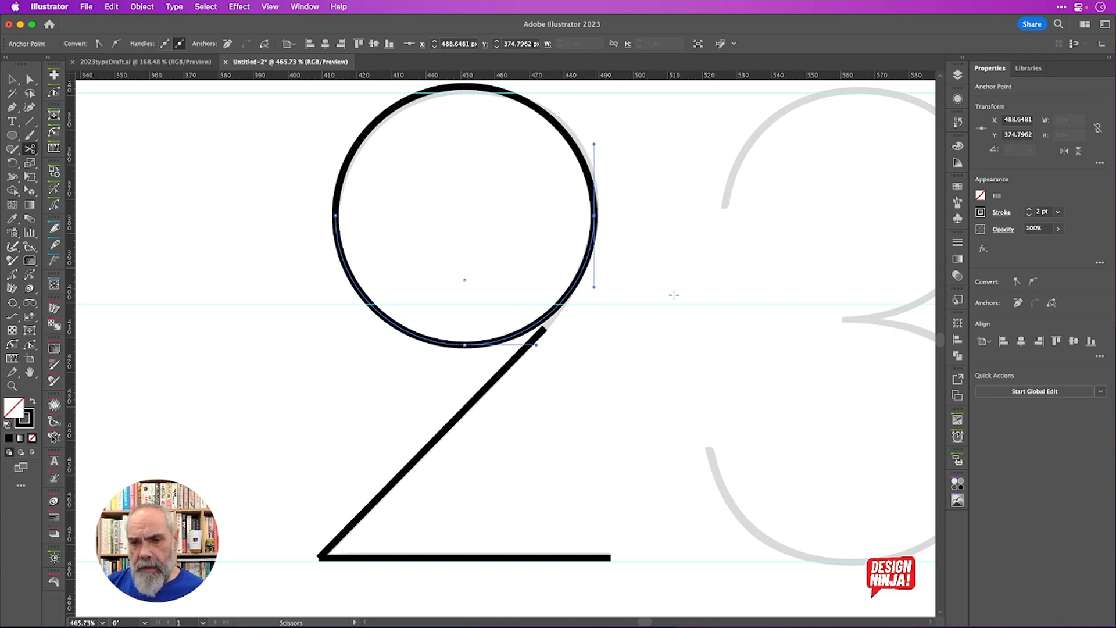
key(BackSpace)
key(BackSpace)
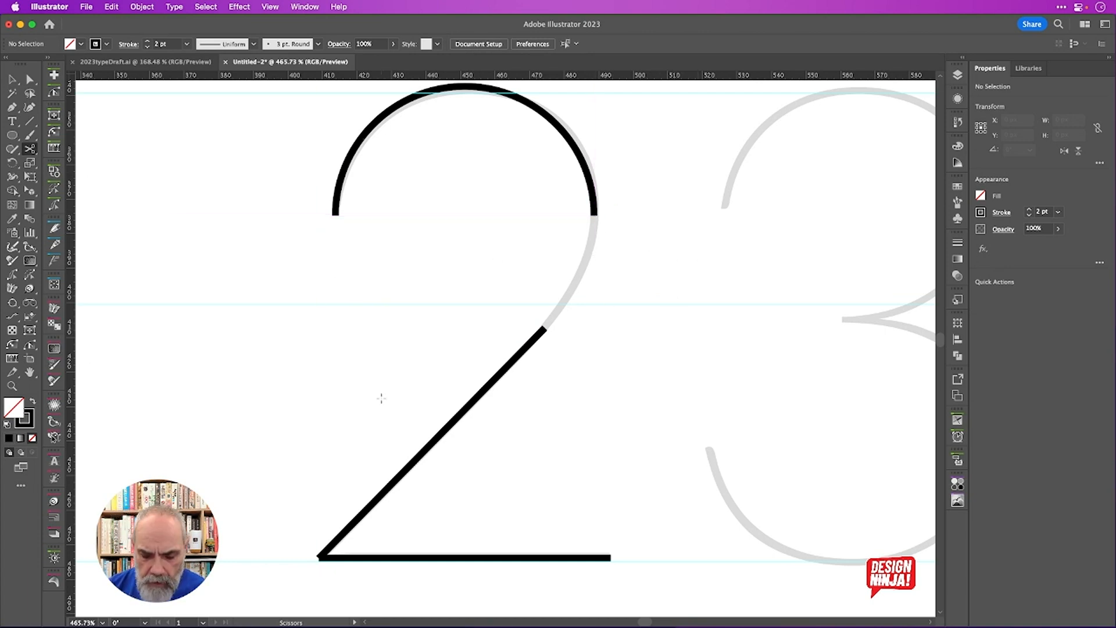
Try to bridge the half circle's right end to the diagonal line with the Curvature tool
key(v)
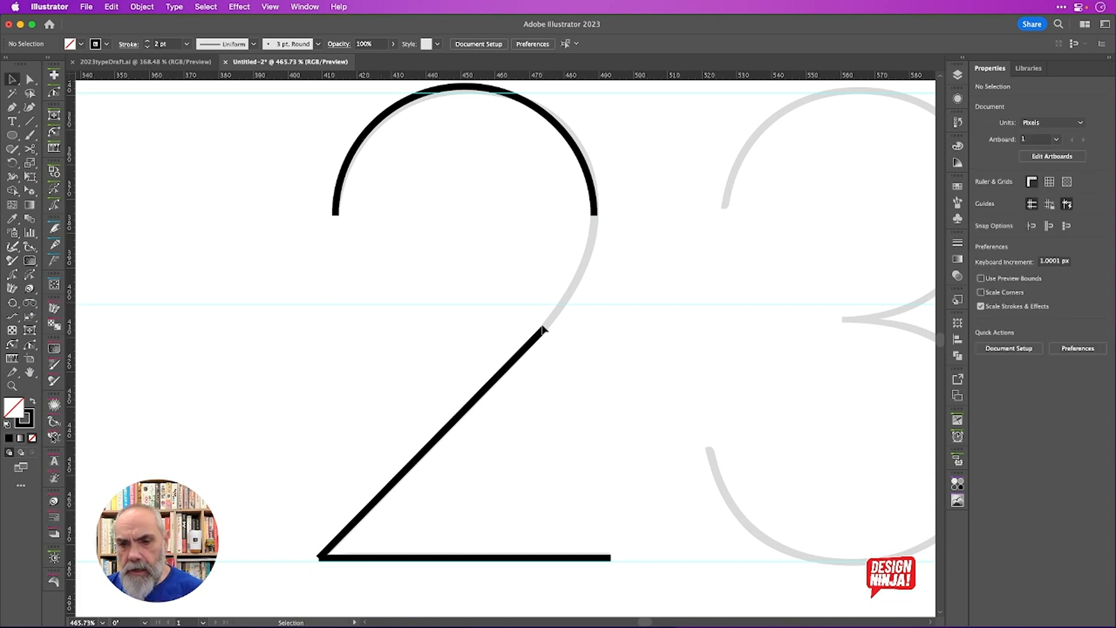
click(594, 206)
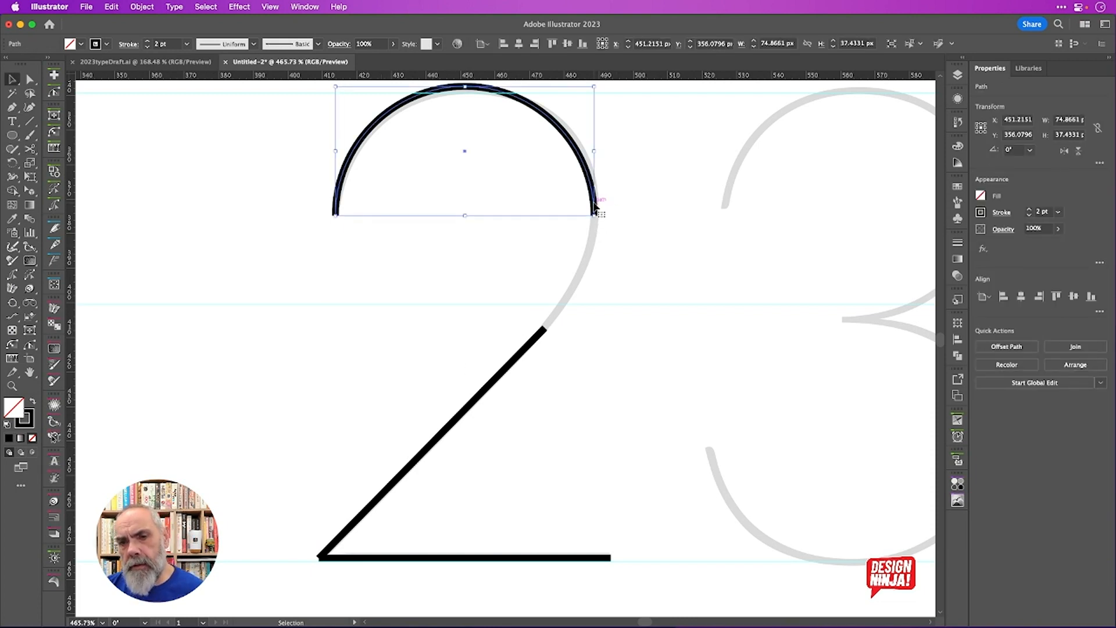
key(shift+grave)
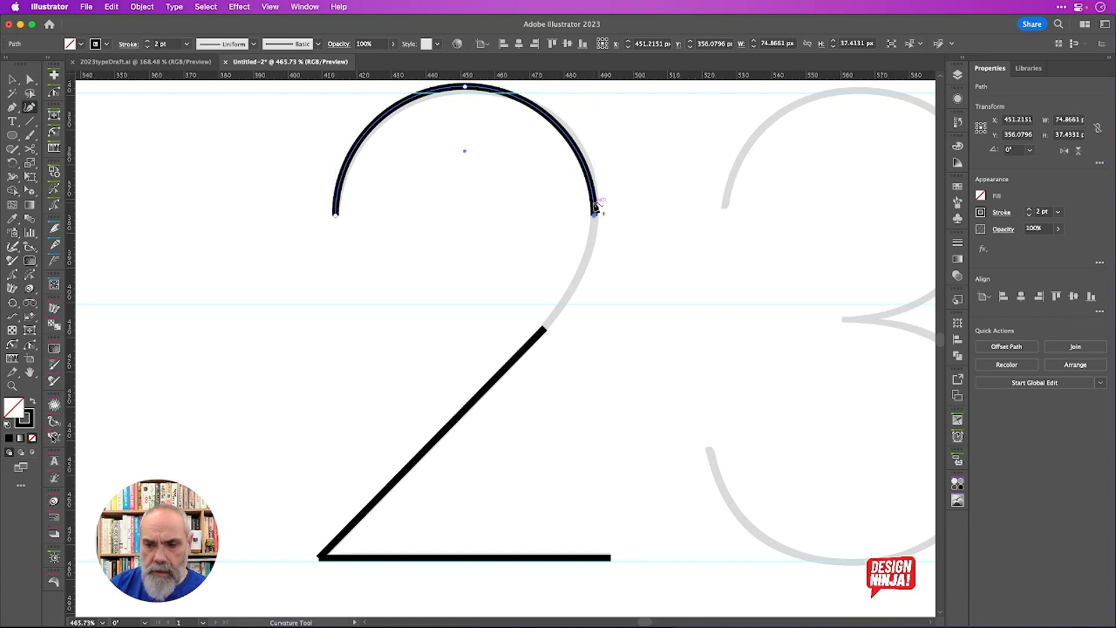
click(595, 210)
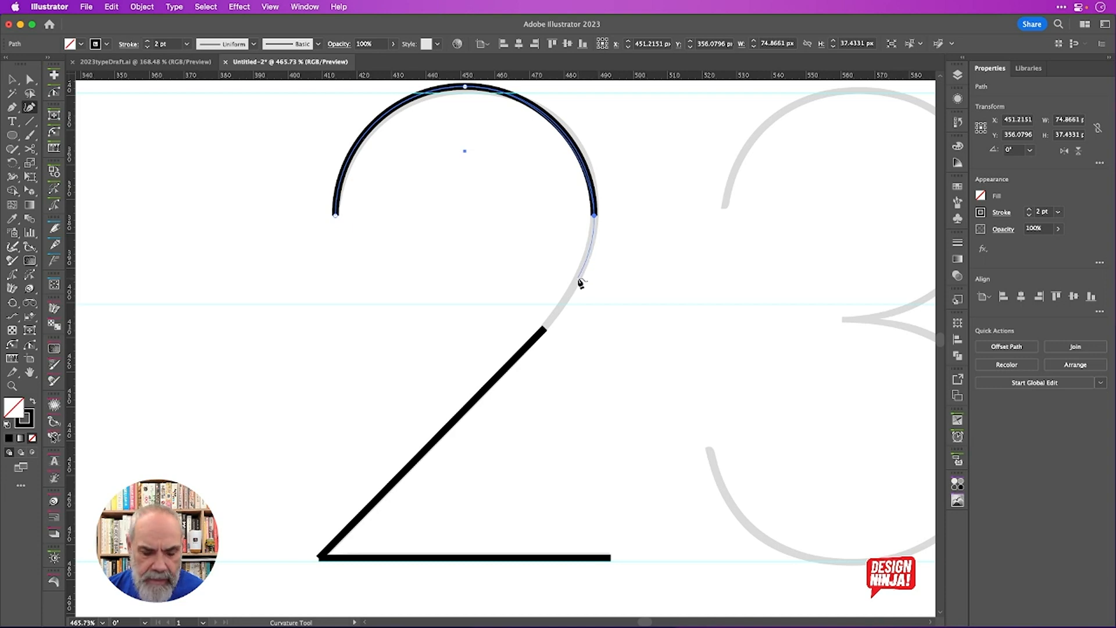
click(591, 244)
click(545, 328)
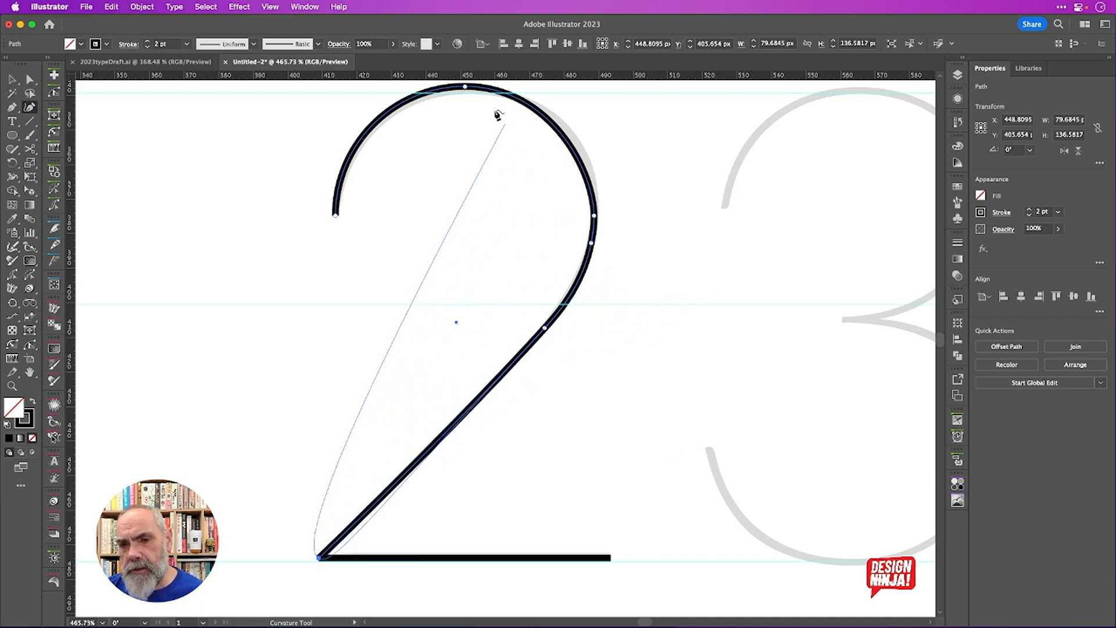
key(super+z)
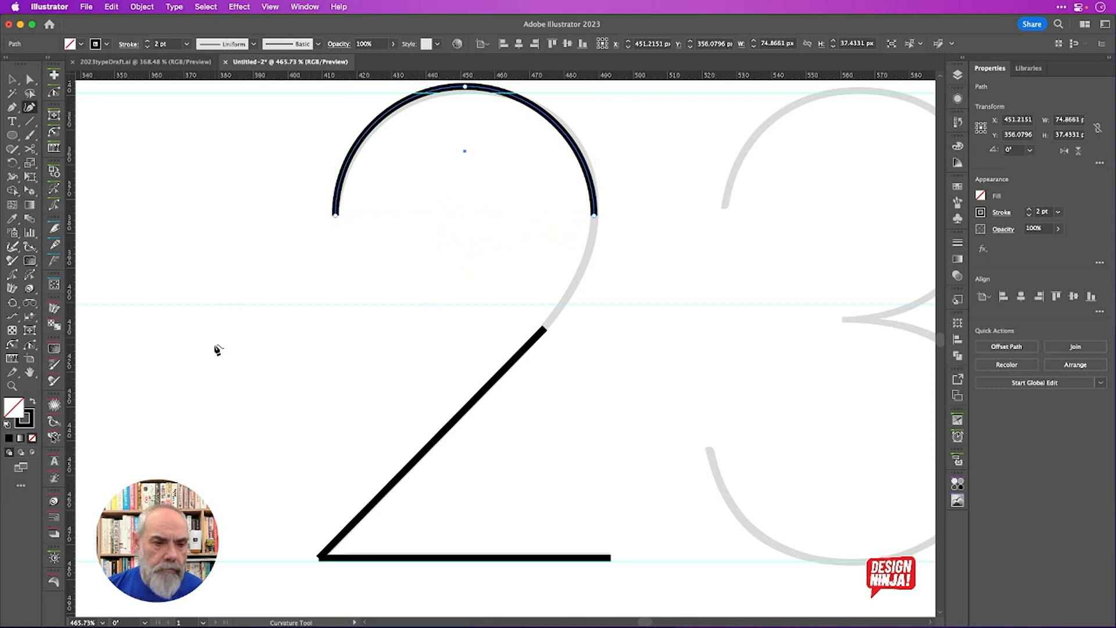
Connect the diagonal's upper end to the half circle's right end with a smooth curve, and join the diagonal to the base line's left end
click(14, 317)
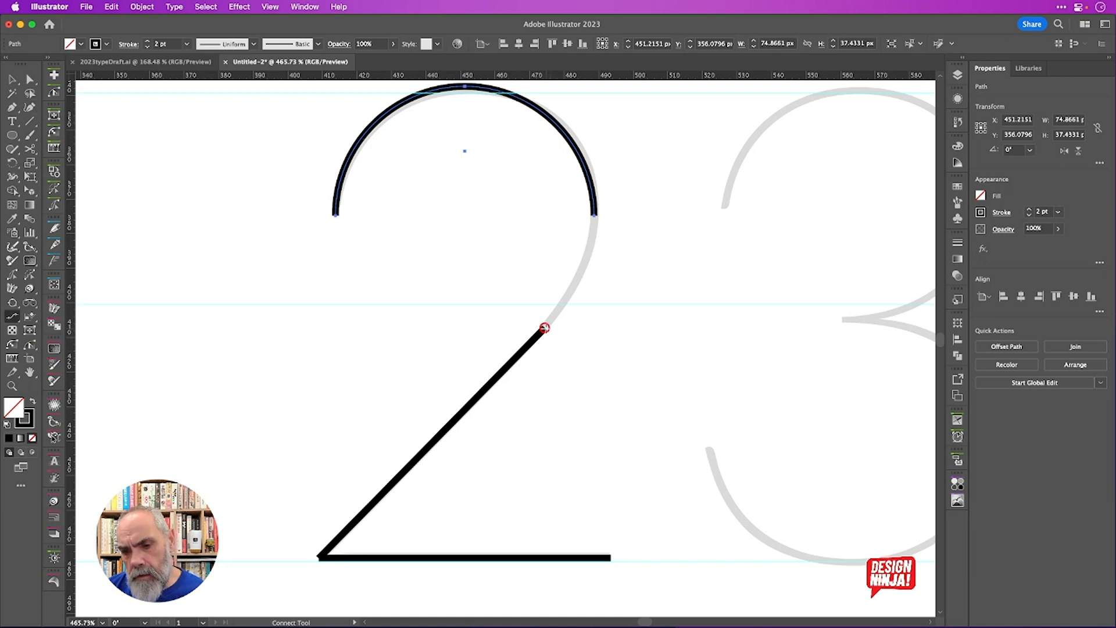
mouse_move(543, 327)
mouse_down()
mouse_move(598, 236)
mouse_move(594, 215)
mouse_up()
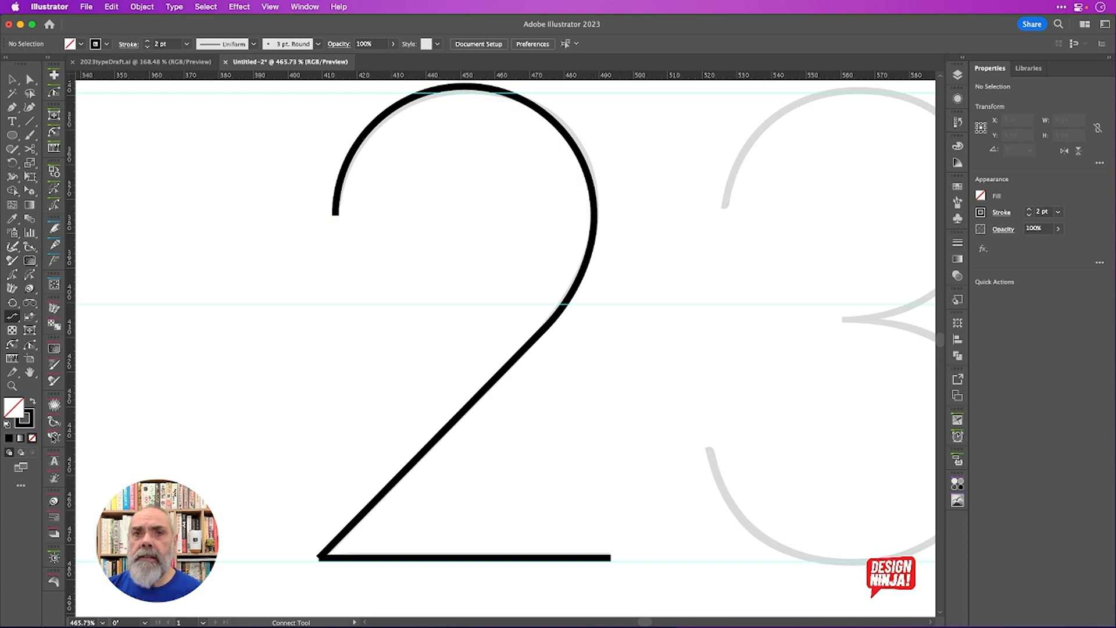
click(26, 73)
key(super+a)
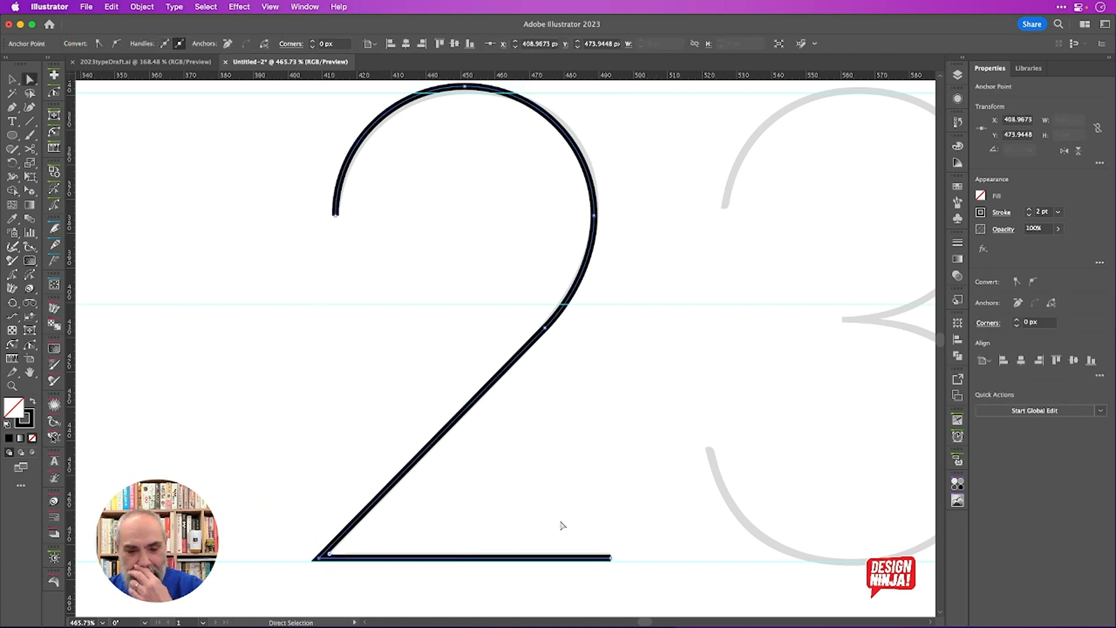
Draw an unfilled, black-outlined circle about 77.5 px wide over the lower bowl of the faded 3
scroll(584, 513, up, 2)
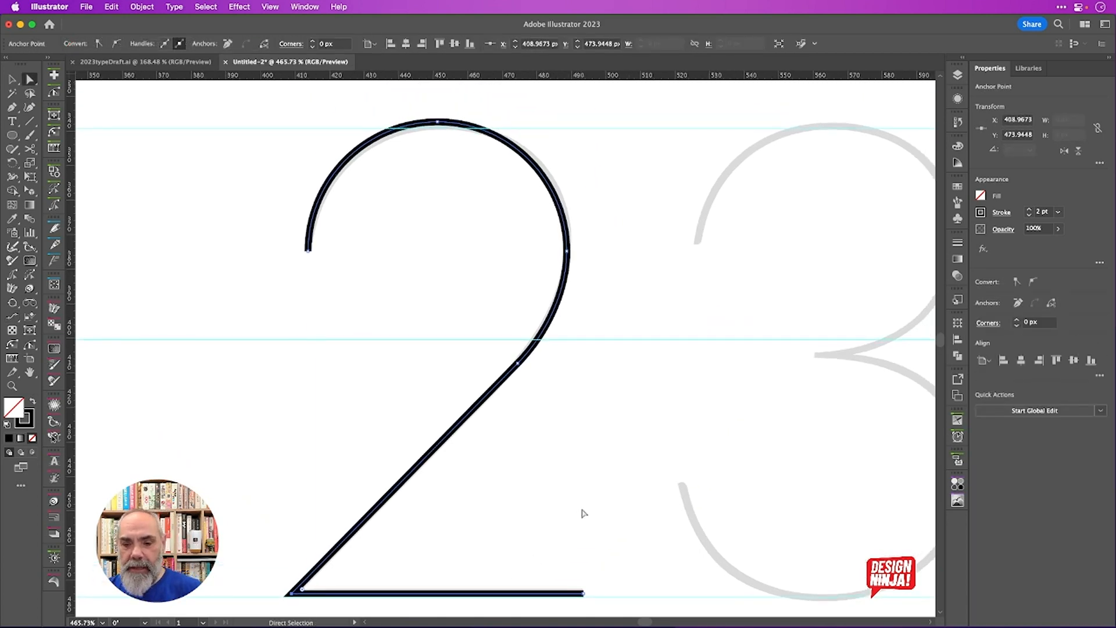
scroll(584, 513, down, 5)
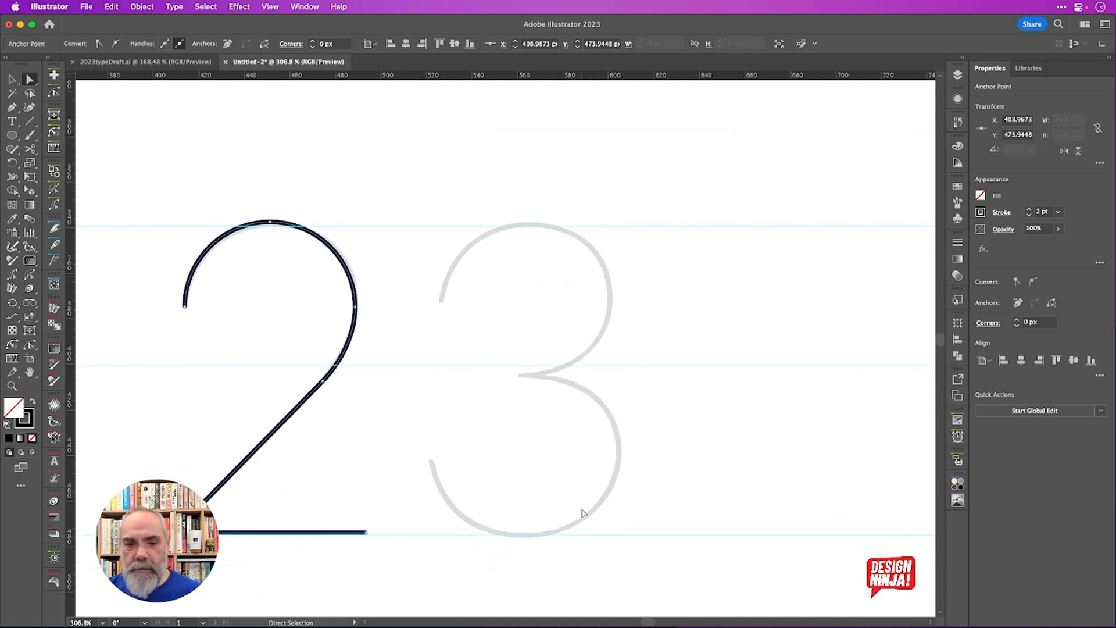
scroll(584, 513, left, 3)
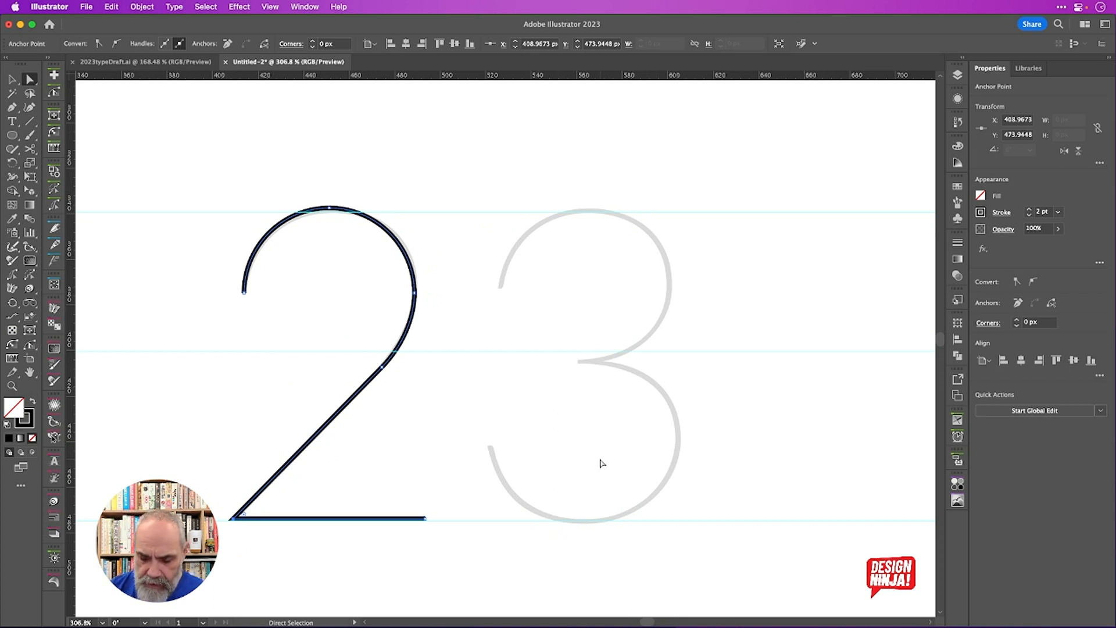
key(l)
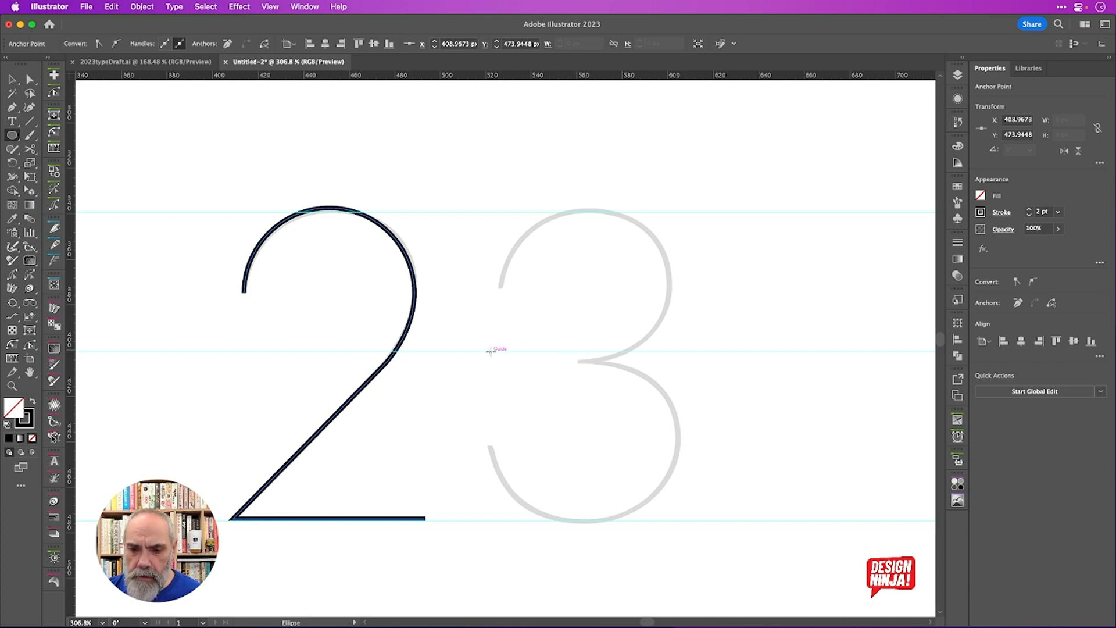
drag(489, 352, 662, 494)
drag(661, 352, 672, 347)
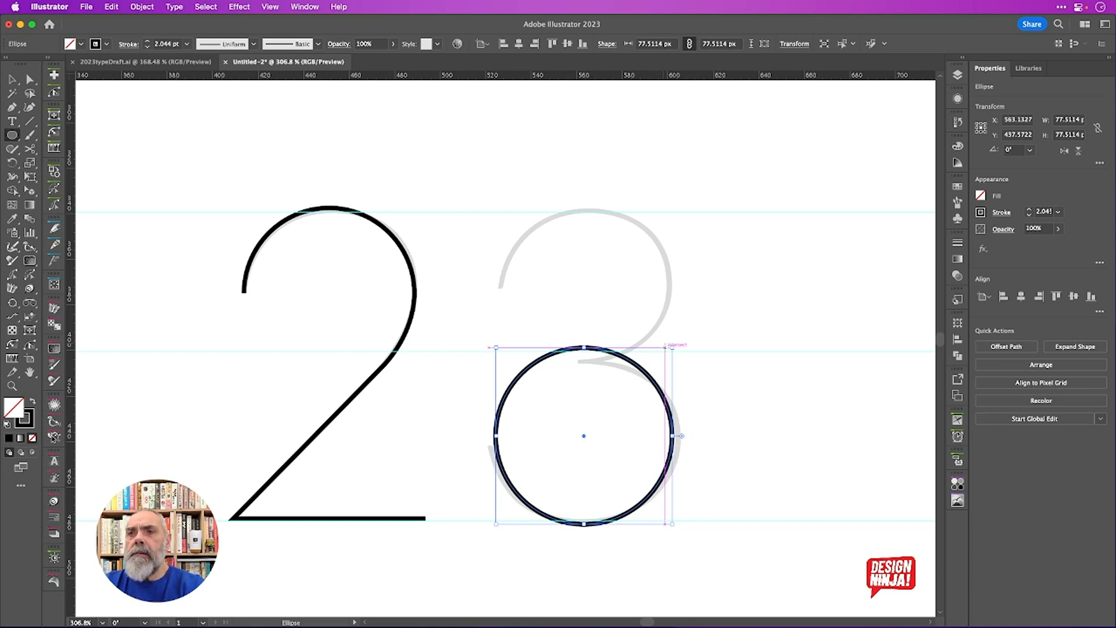
Duplicate the finished 2 horizontally onto the faded 3, keeping the copy on the same baseline
key(a)
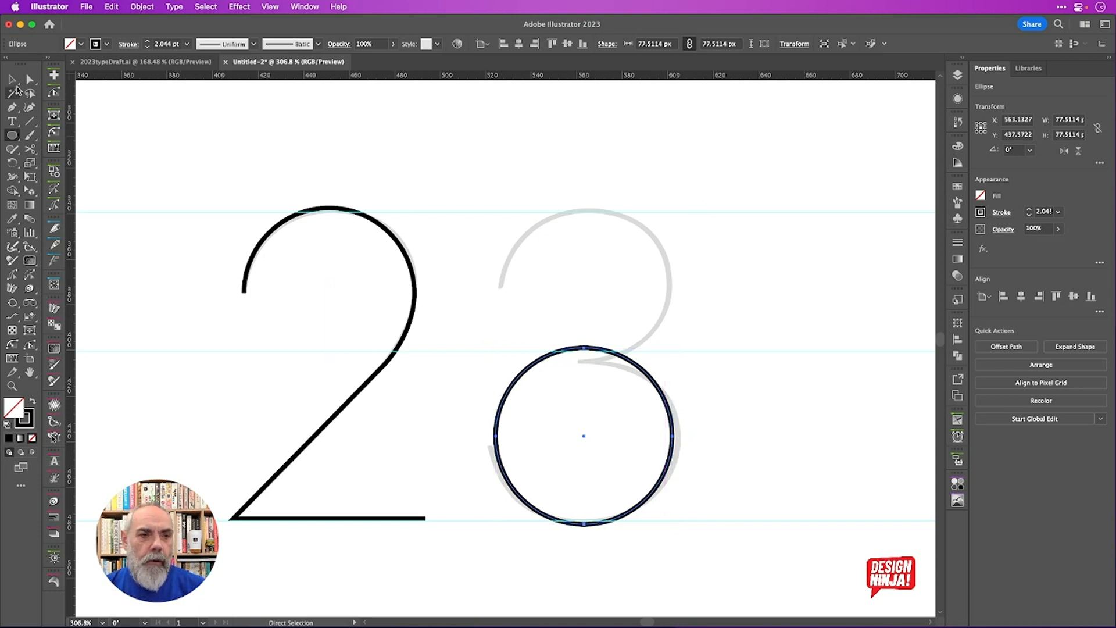
click(13, 80)
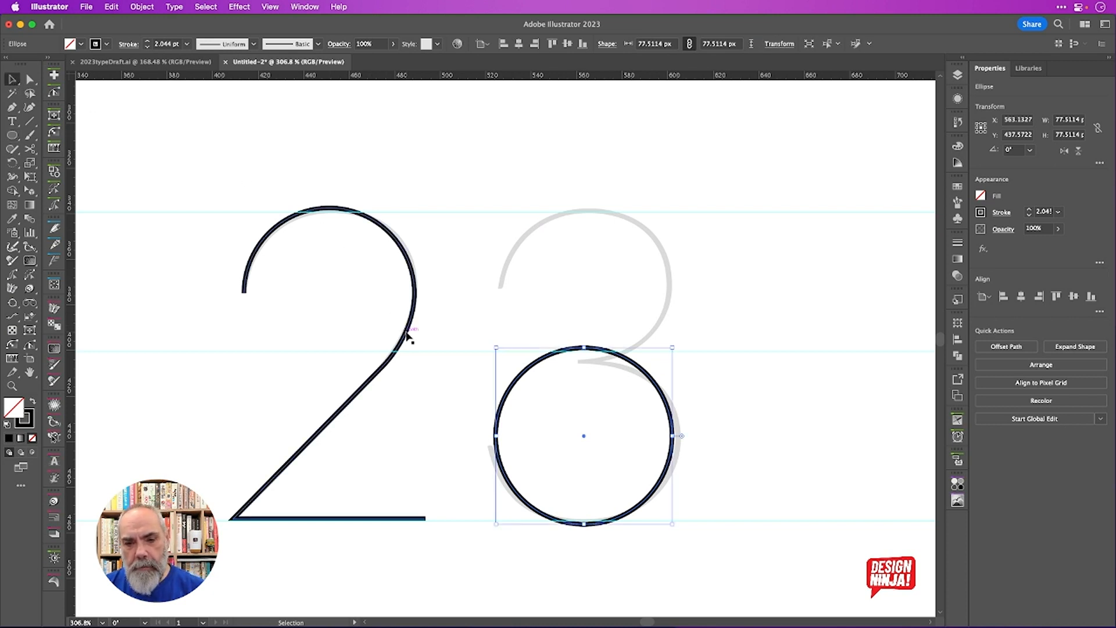
drag(408, 335, 723, 330)
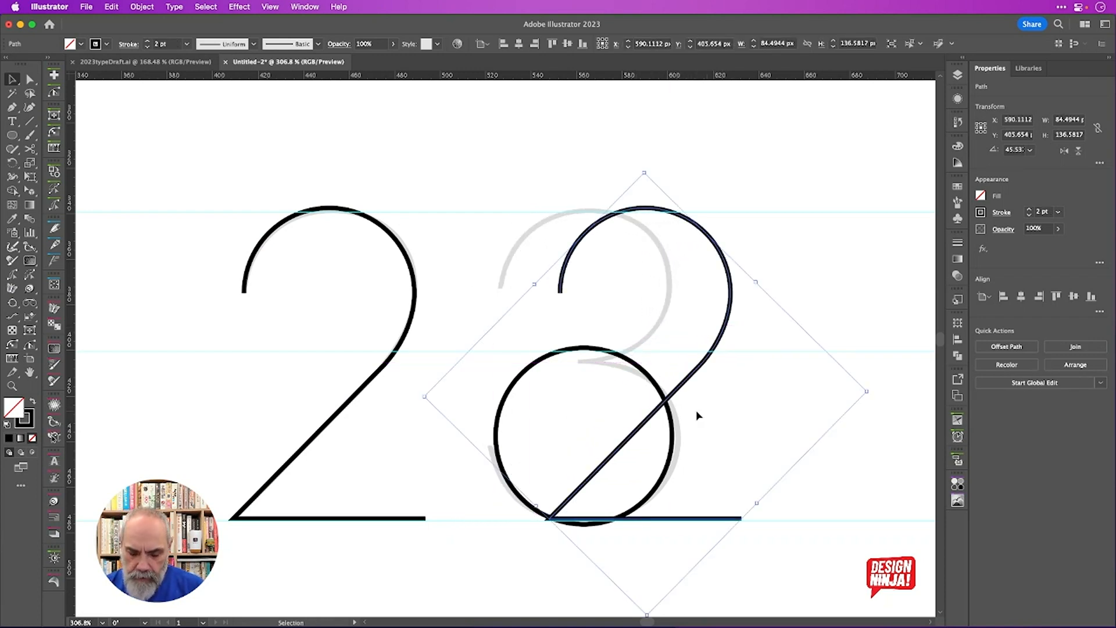
Cut the copied 2 where its curve meets the diagonal and delete the upper curved part
key(c)
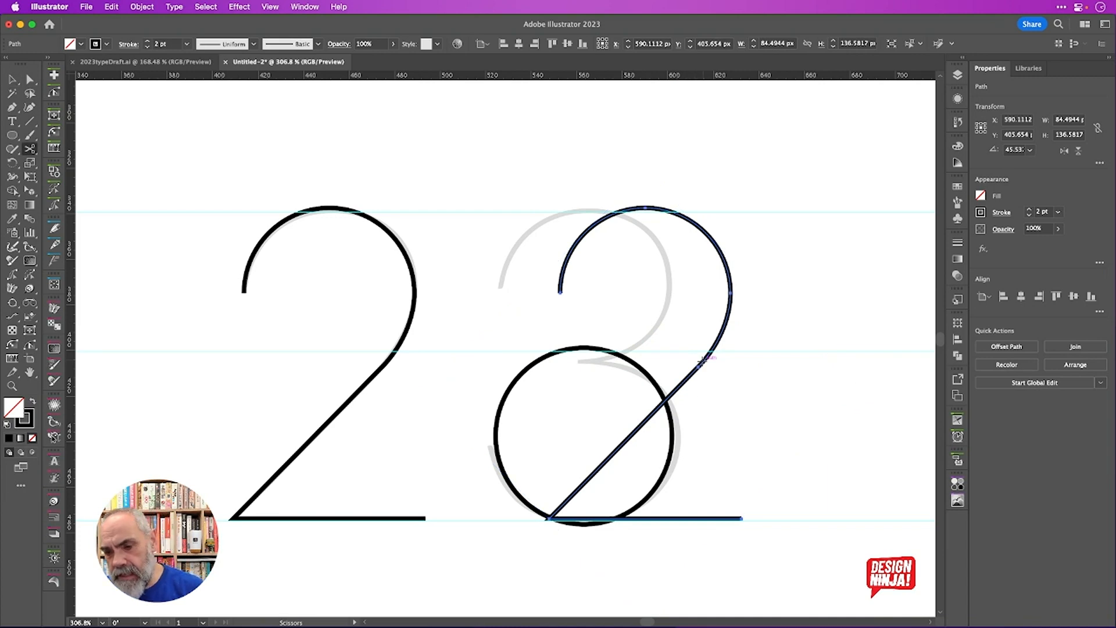
click(697, 366)
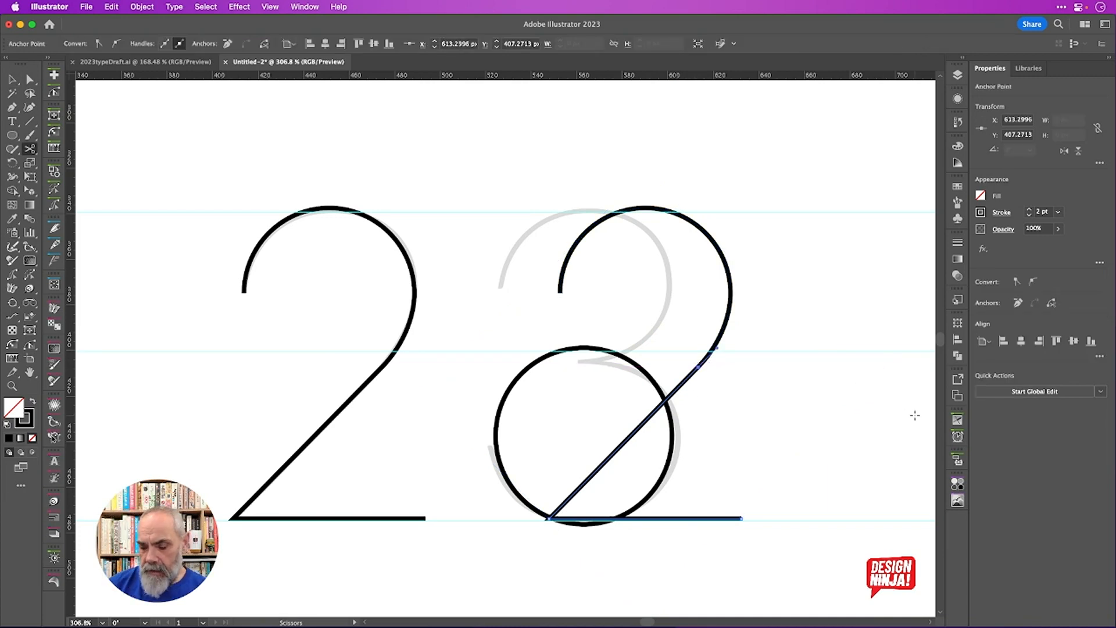
key(v)
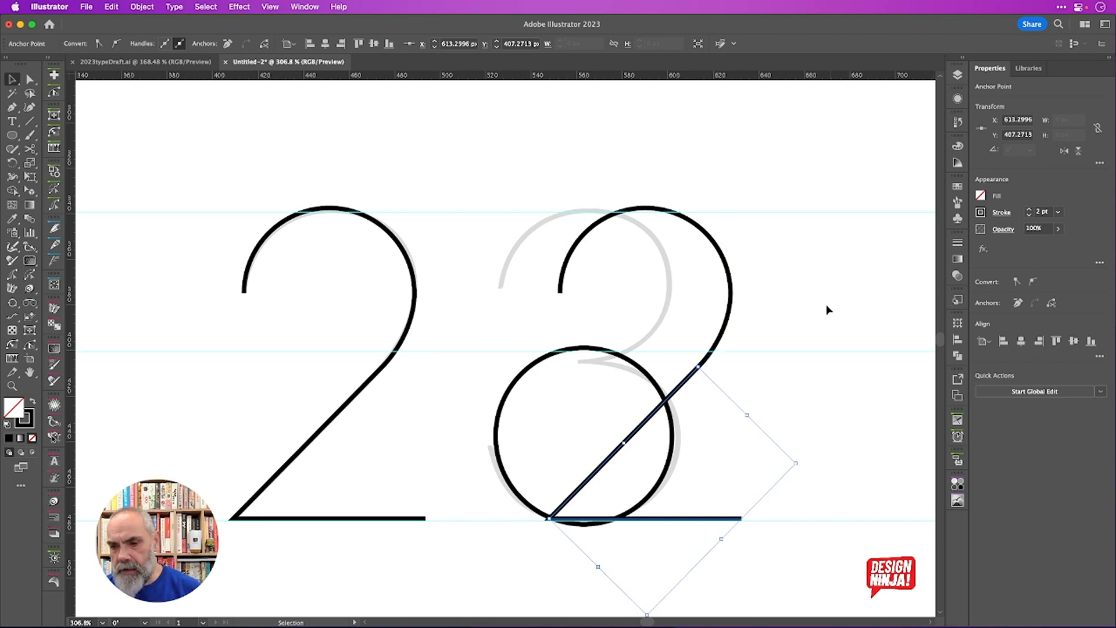
click(761, 302)
click(731, 303)
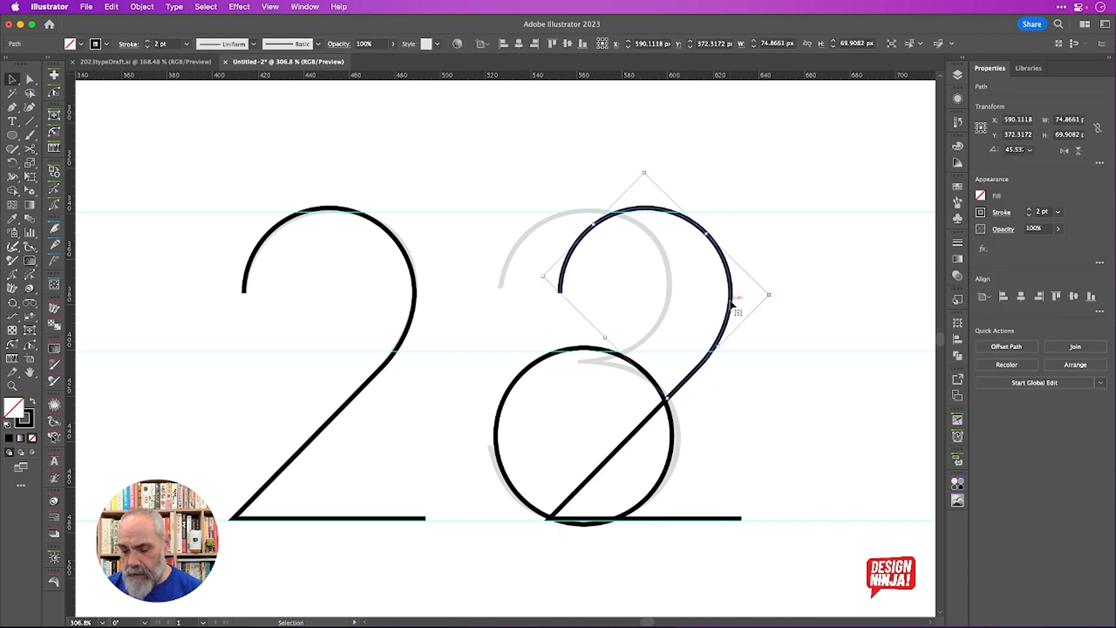
key(Delete)
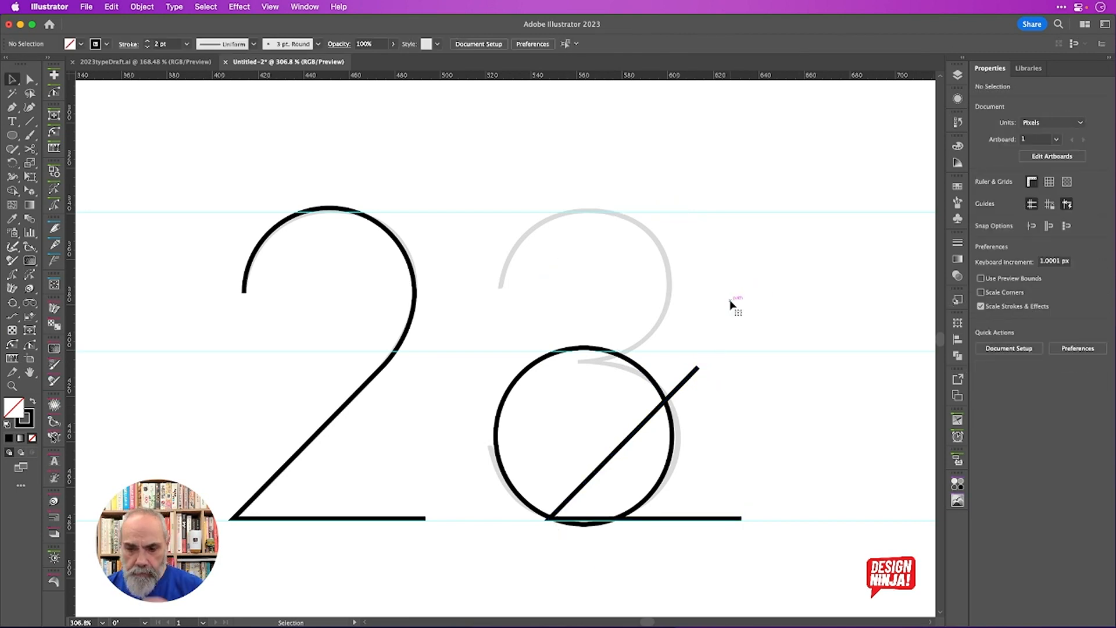
Reset the bounding box of the remaining diagonal and base line, and flip the shape horizontally and vertically
click(683, 382)
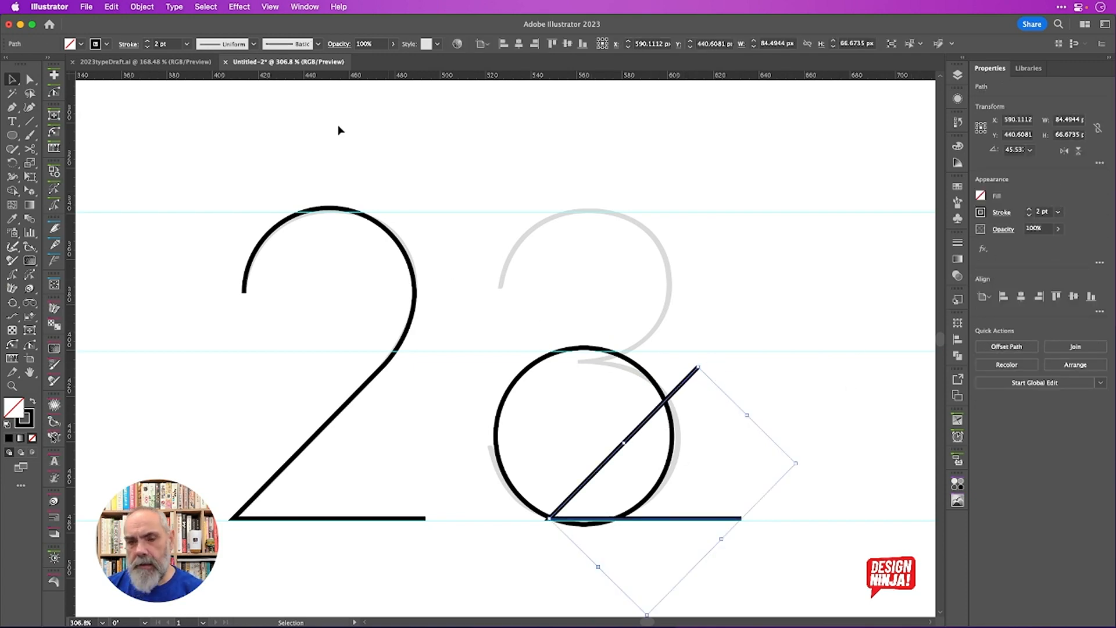
click(145, 8)
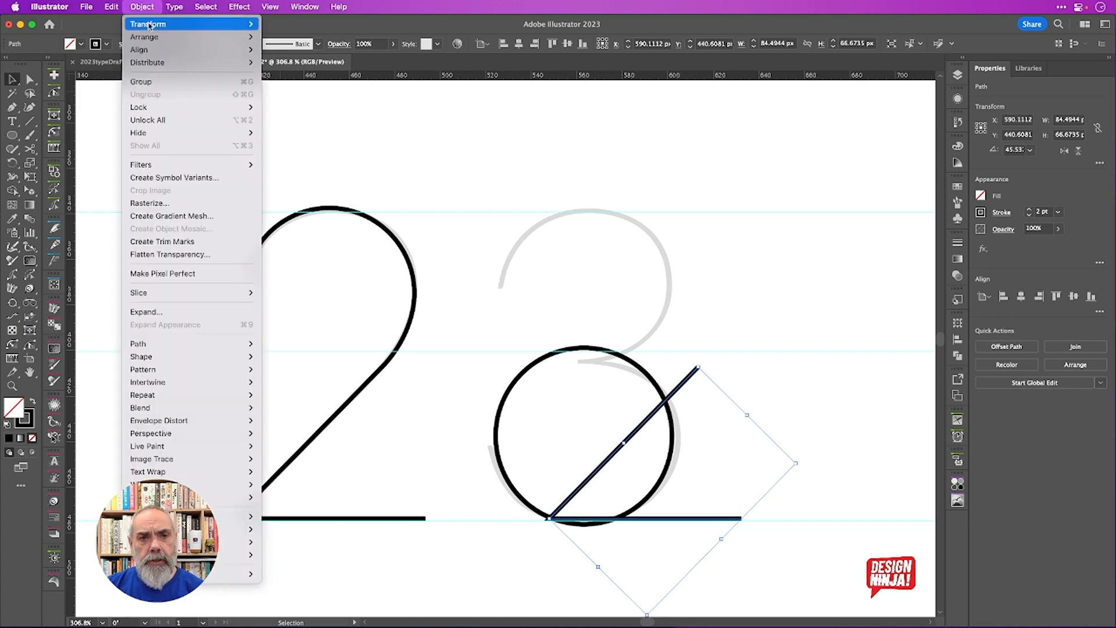
mouse_move(149, 24)
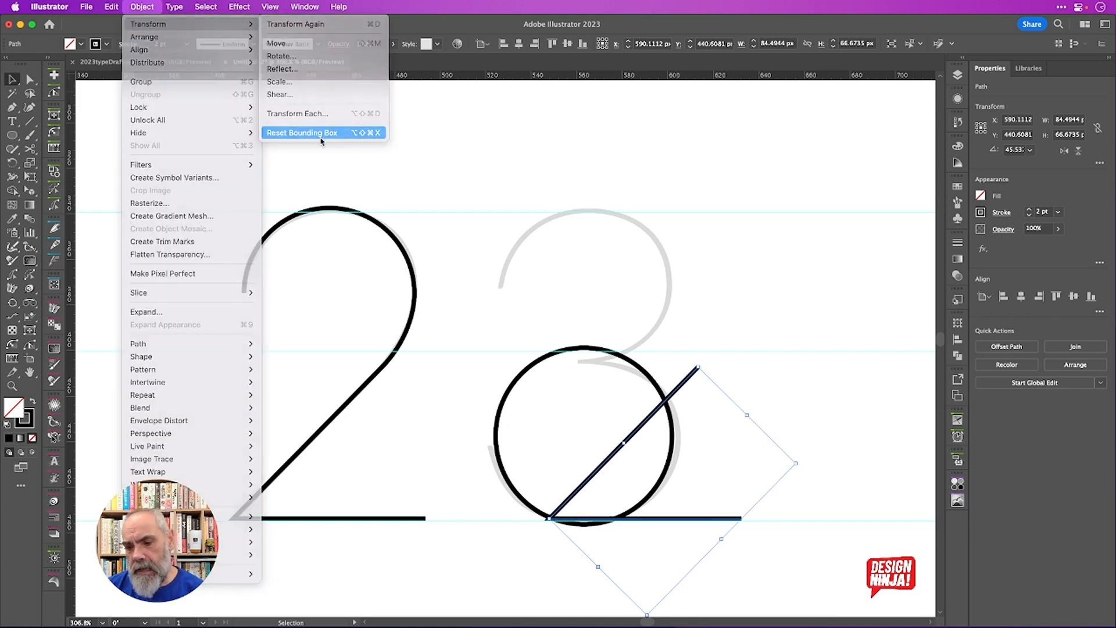
click(320, 133)
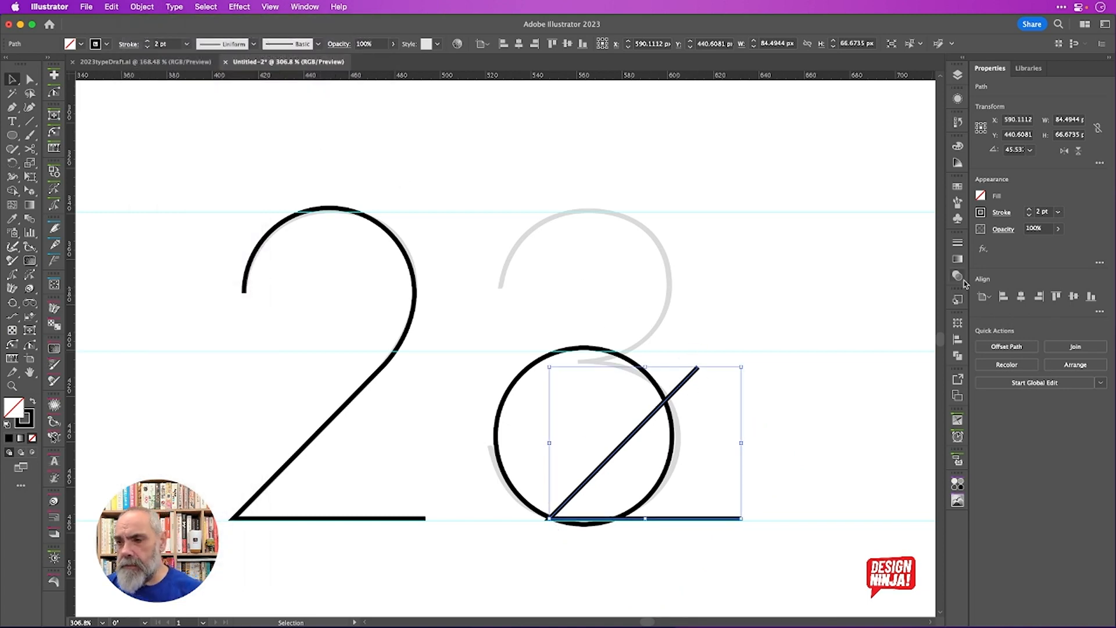
click(1064, 152)
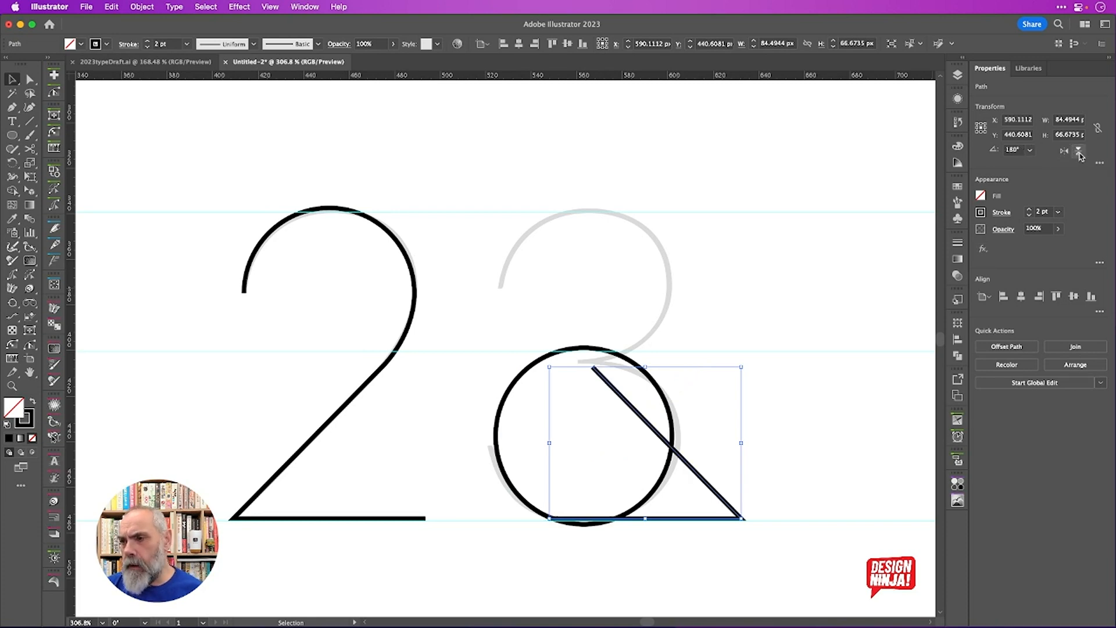
click(1079, 151)
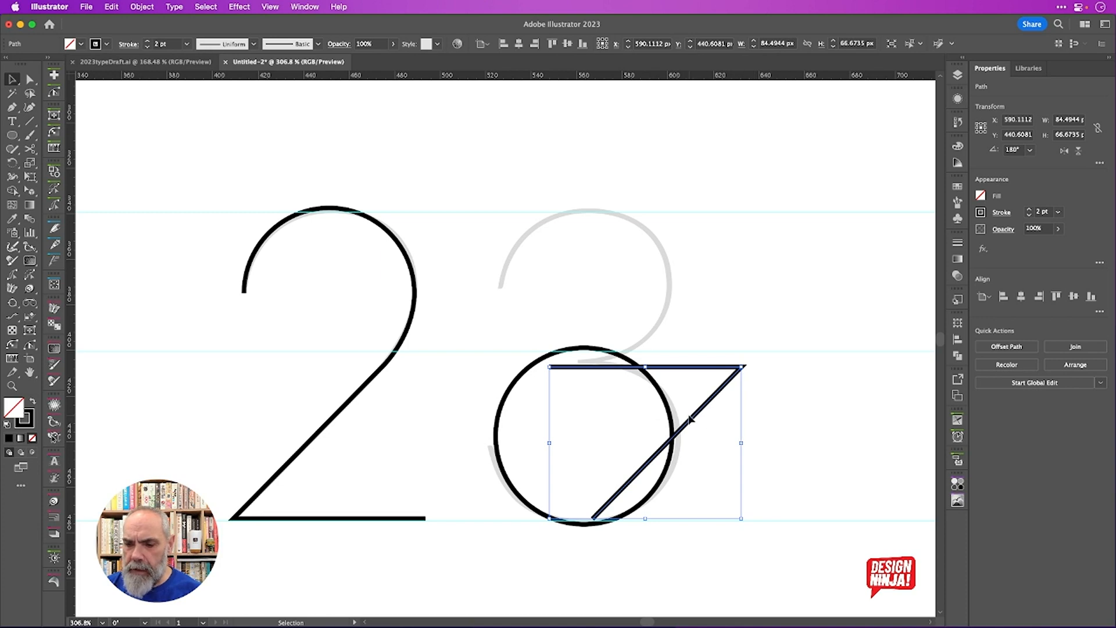
Move the flipped shape over the 3's upper half, its bar at the top guide and its left edge matching the template's upper bowl
drag(688, 423, 638, 269)
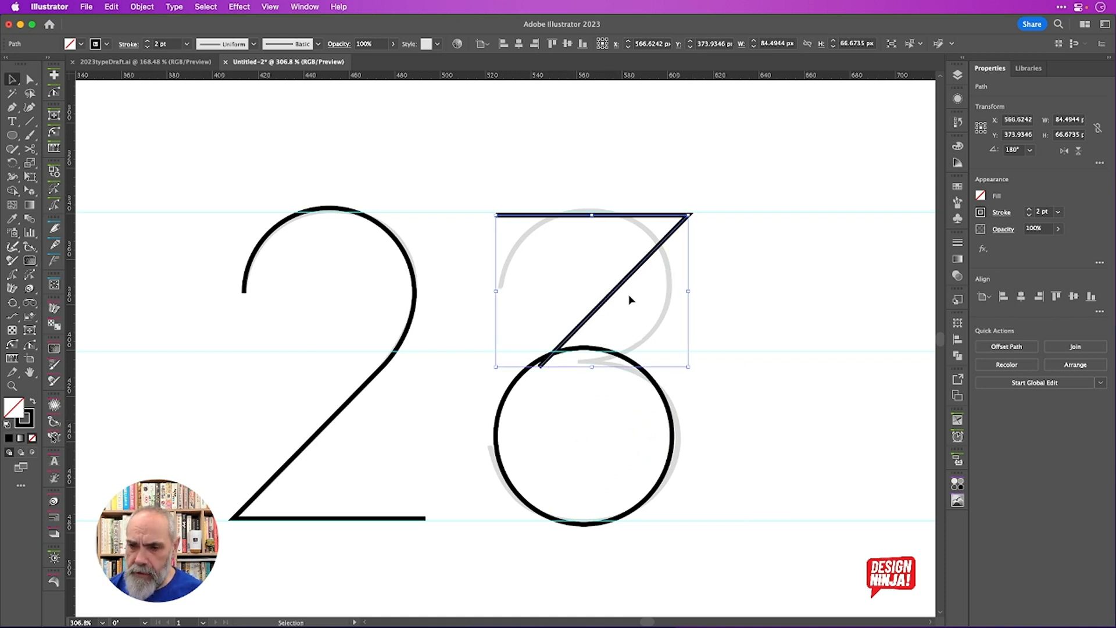
key(Right)
key(Right)
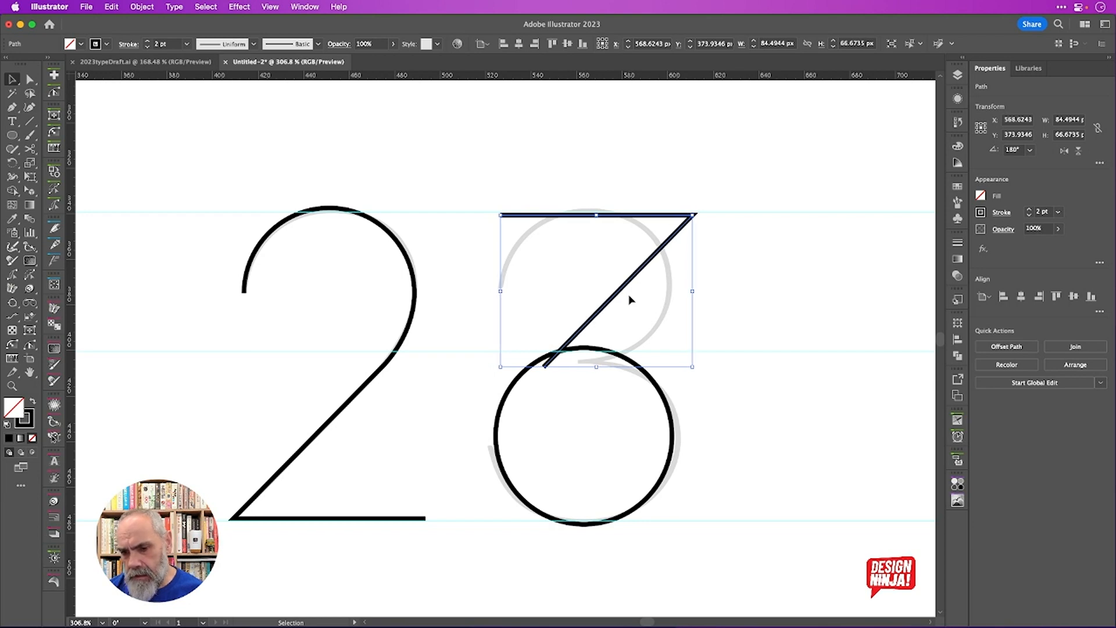
Nudge the flipped bar-and-diagonal shape over the 3's upper half 1 px to the left overall
key(Right)
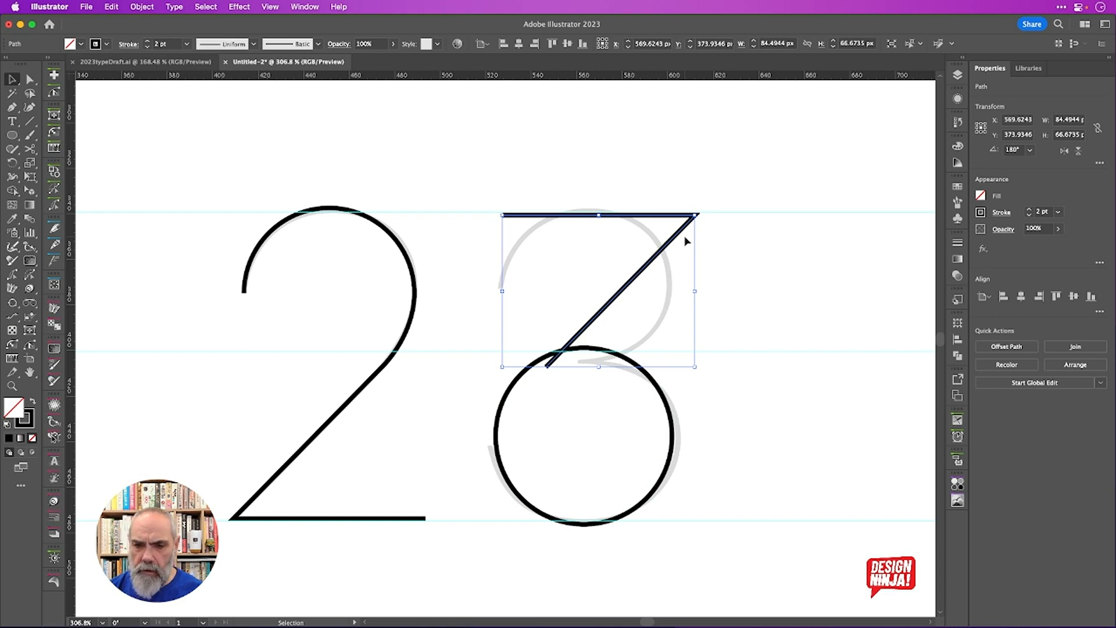
key(Left)
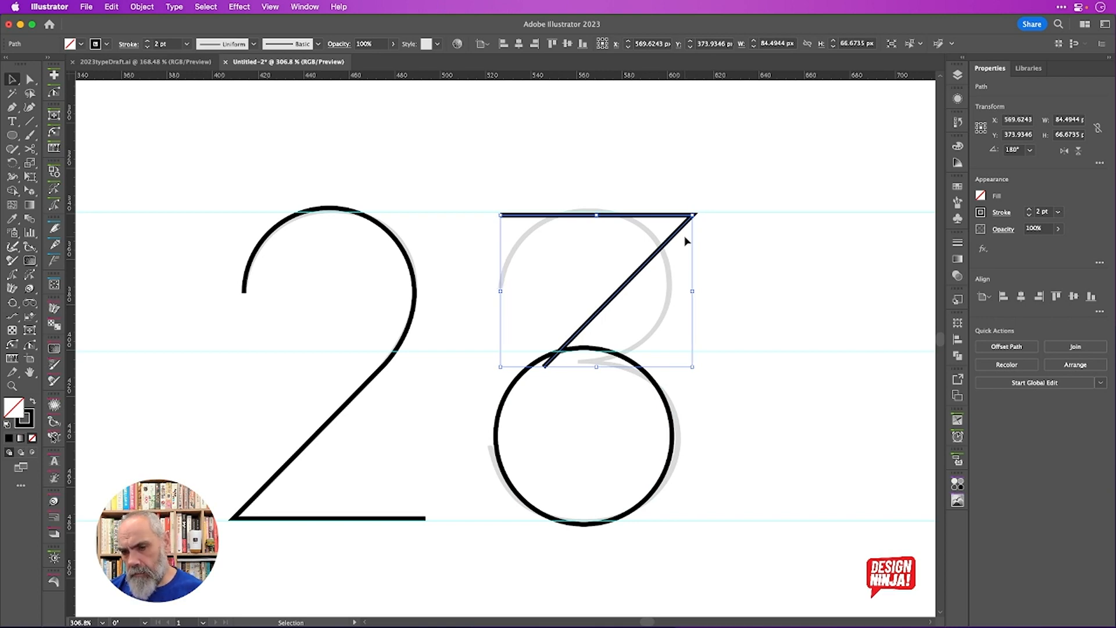
key(Left)
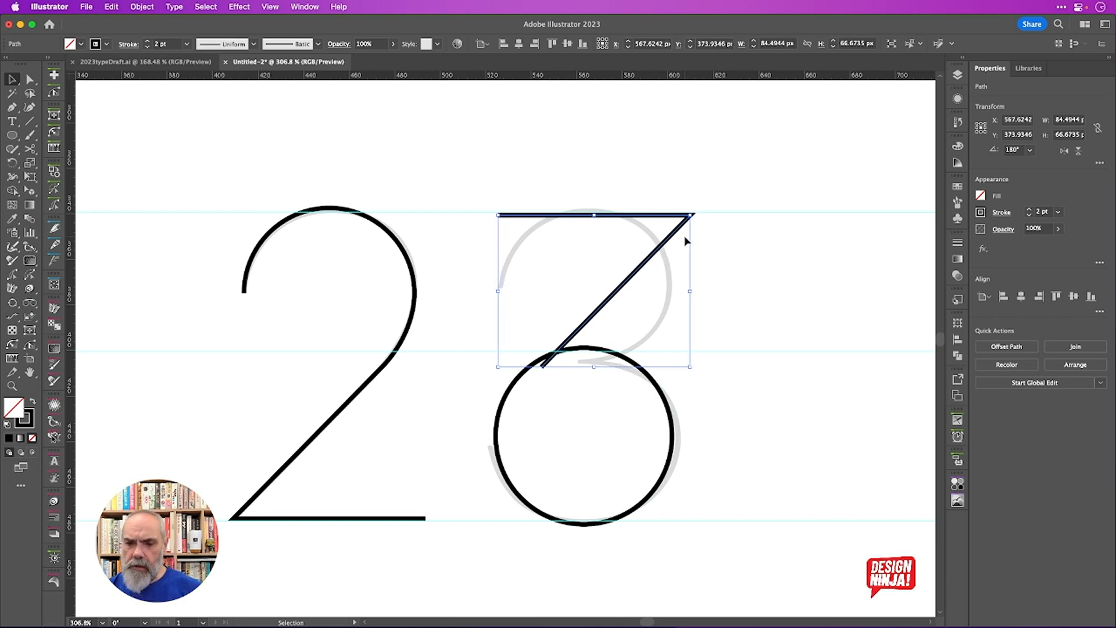
Enlarge the 3's lower circle proportionally to about 84.6 px wide, matching the upper bar's width, and set its stroke to 2 pt
click(672, 422)
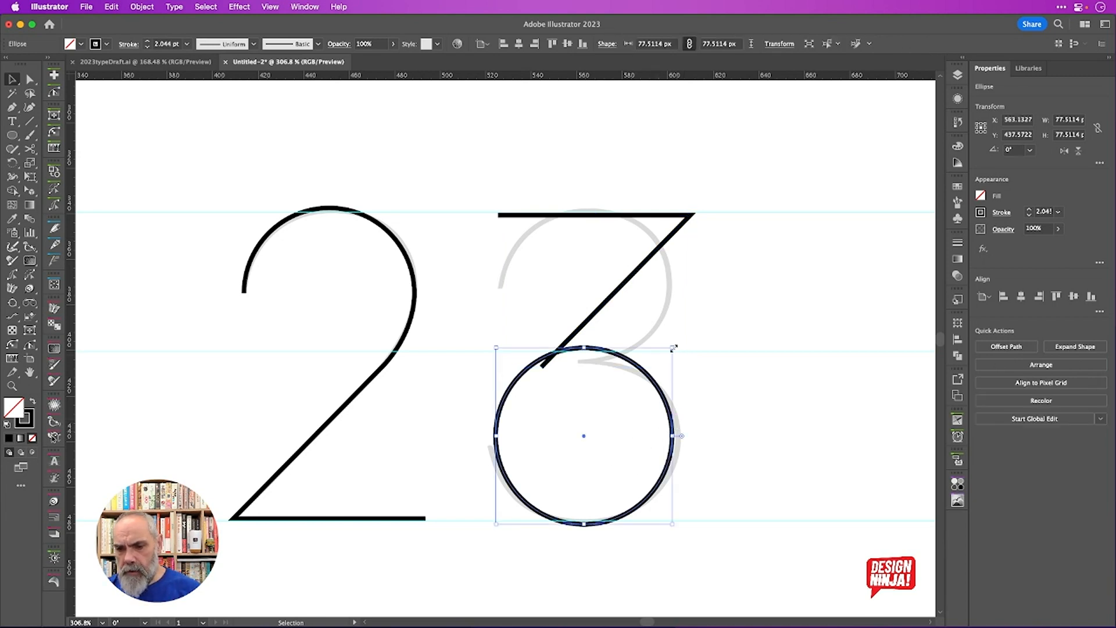
drag(674, 347, 707, 332)
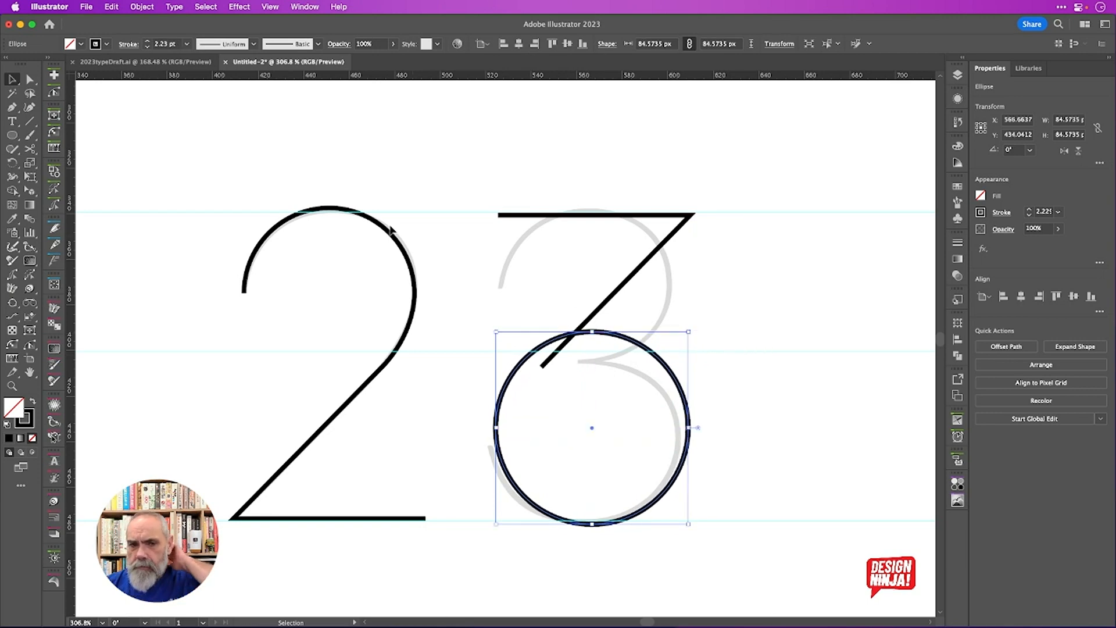
click(148, 47)
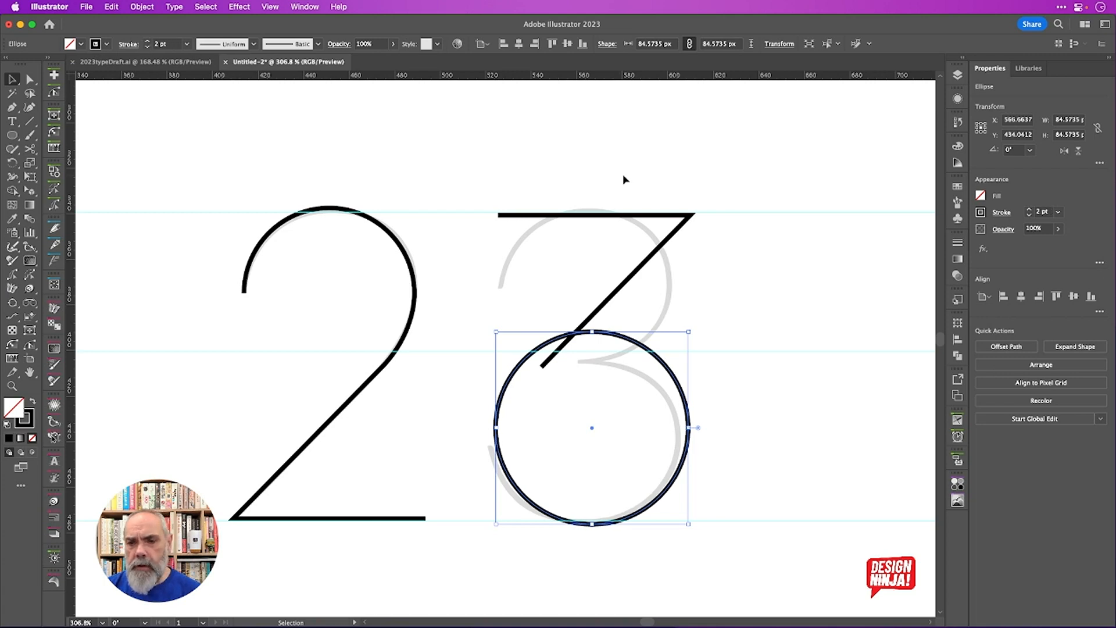
click(692, 217)
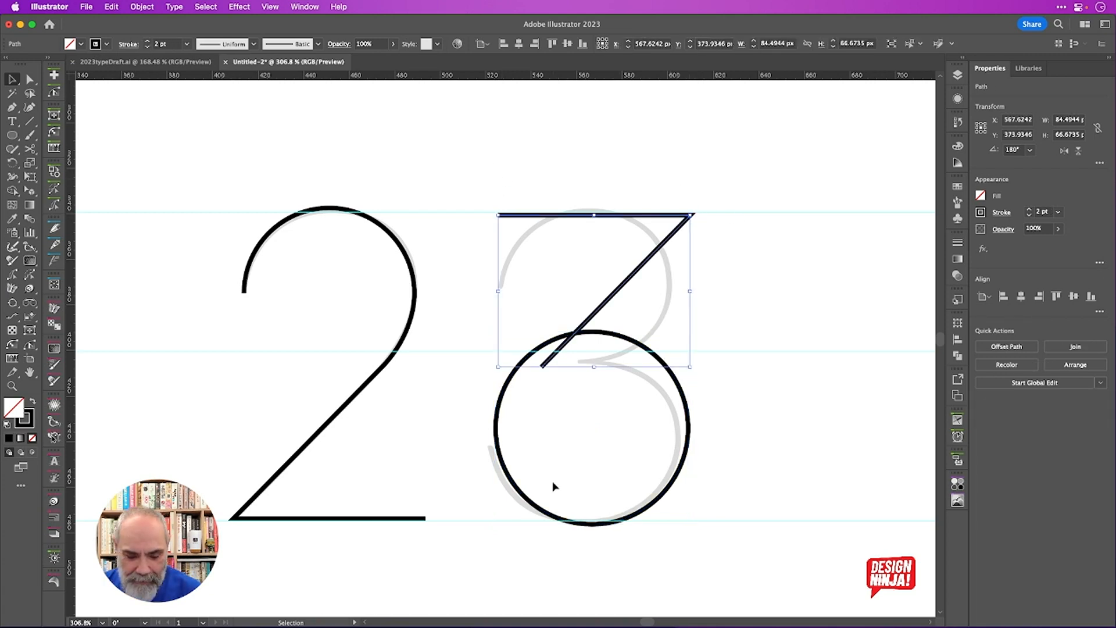
click(507, 459)
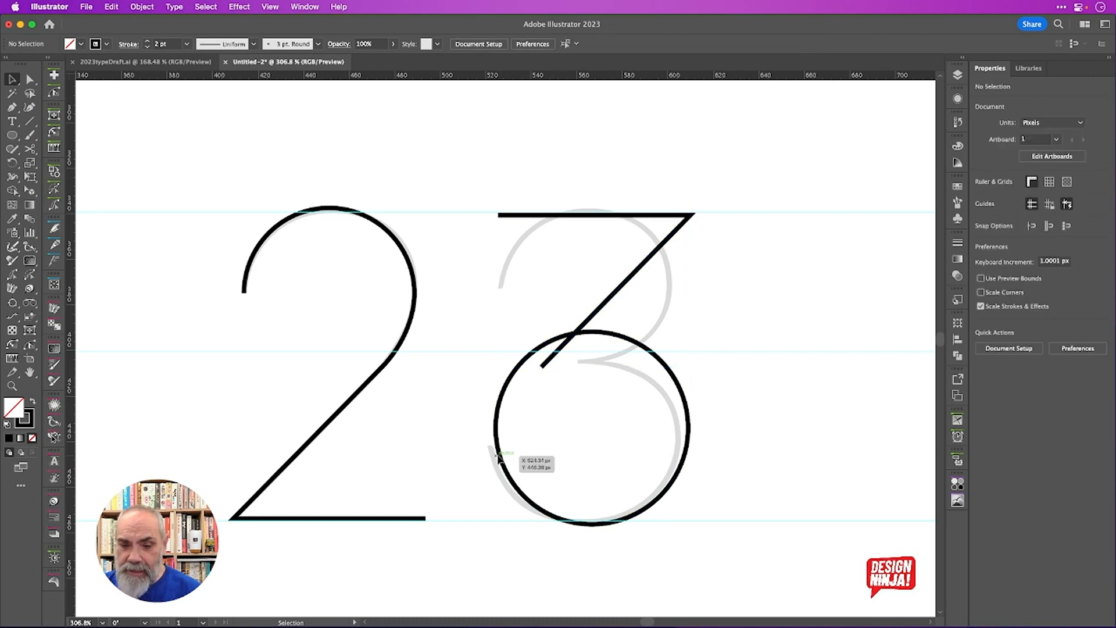
Cut the lower circle at the template's lower-left terminal and where it crosses the diagonal, and delete the upper-left arc between the cuts
click(505, 462)
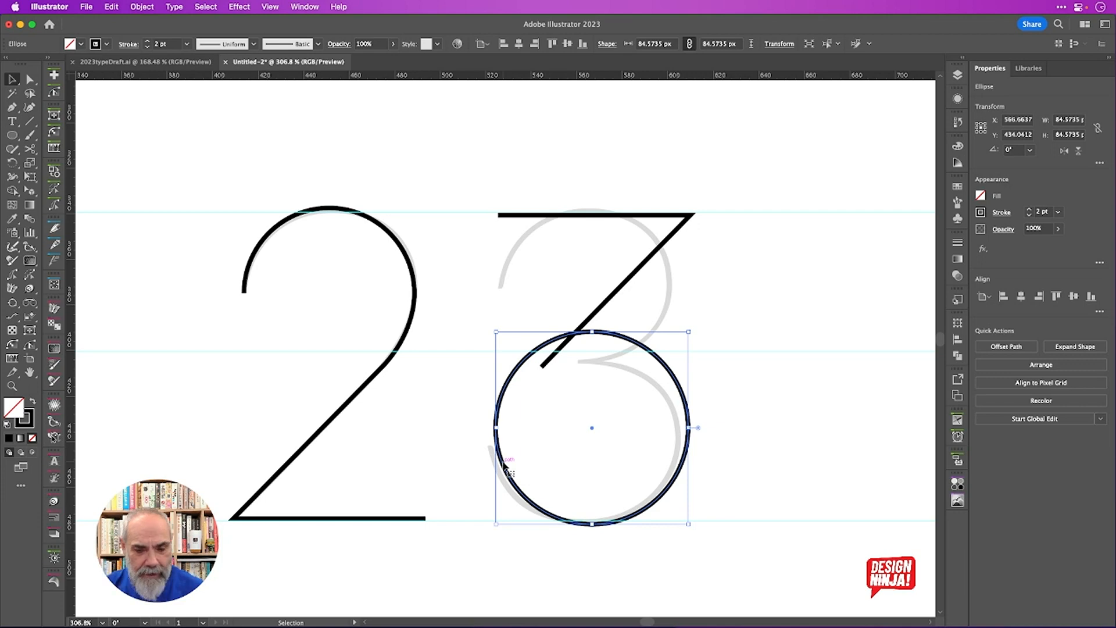
key(c)
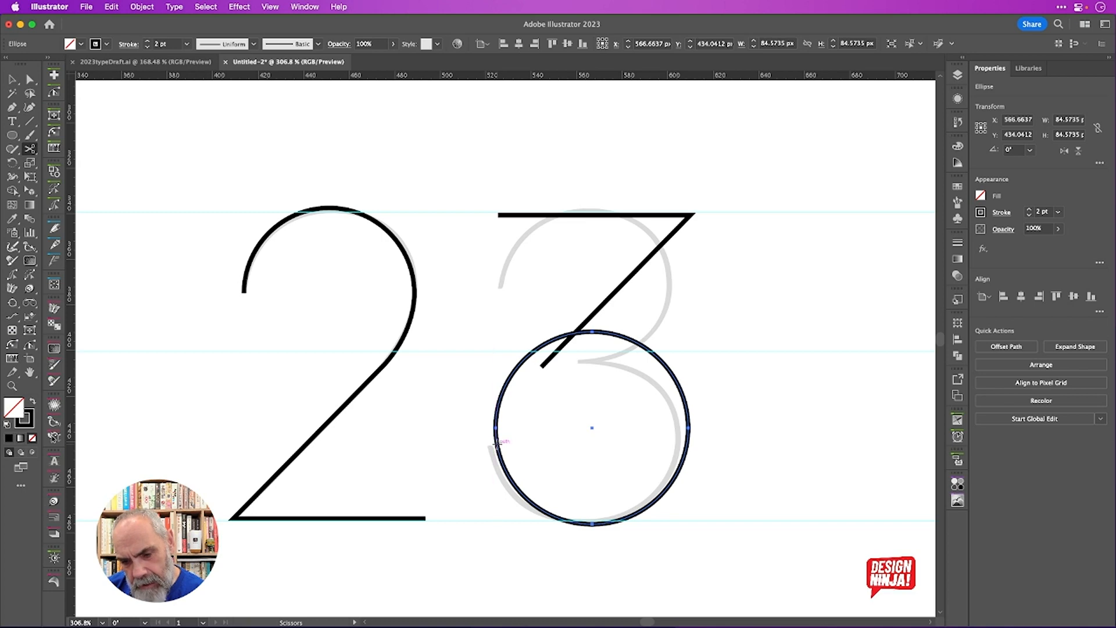
click(497, 443)
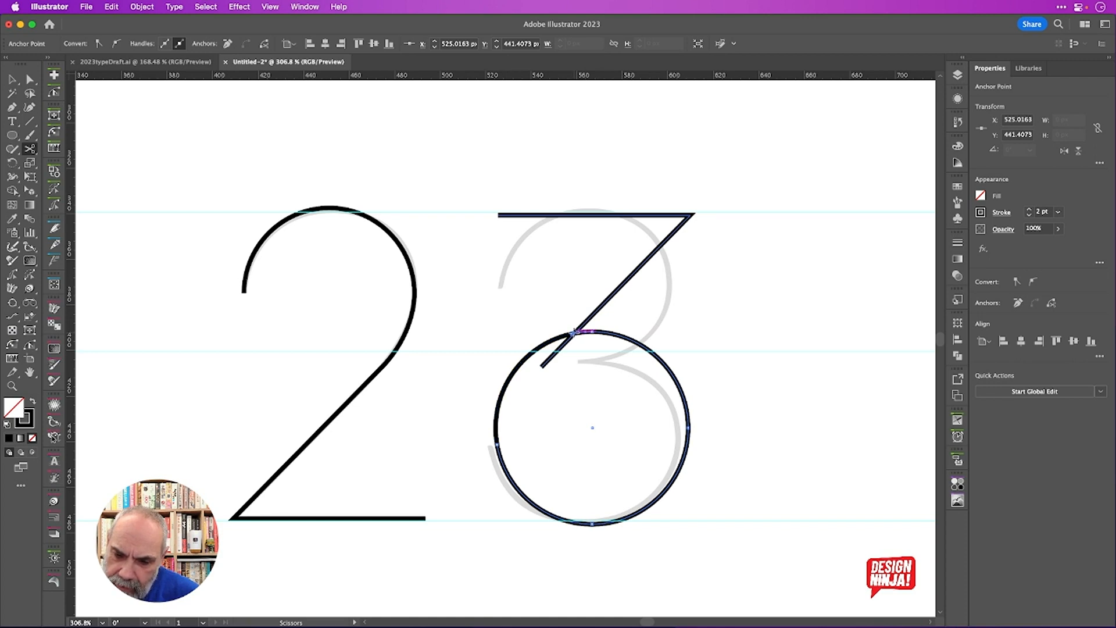
click(574, 333)
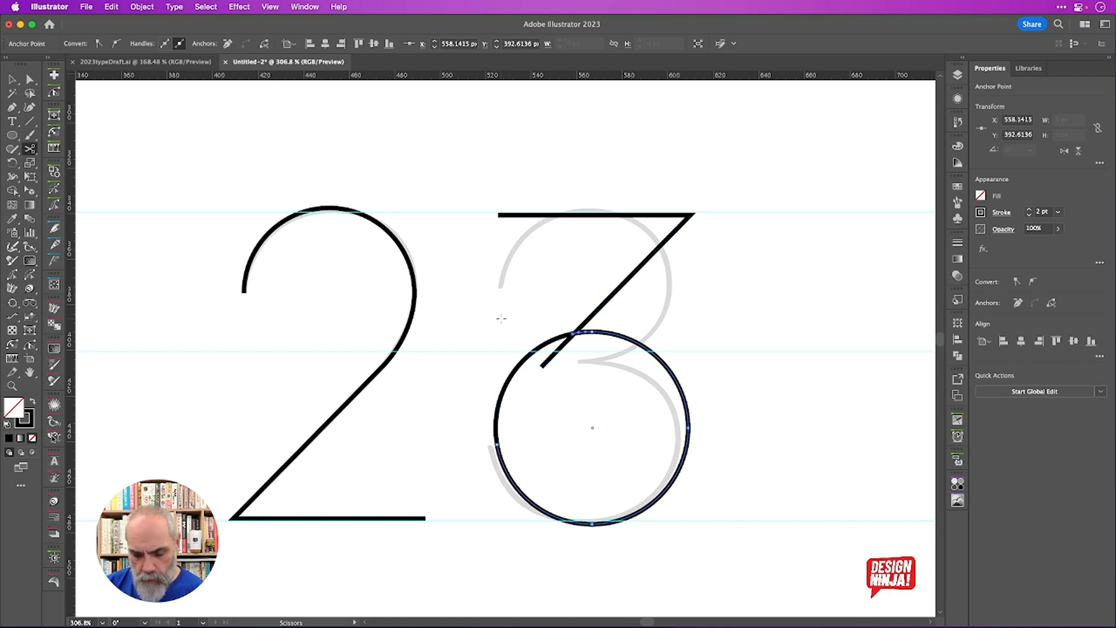
key(v)
click(471, 344)
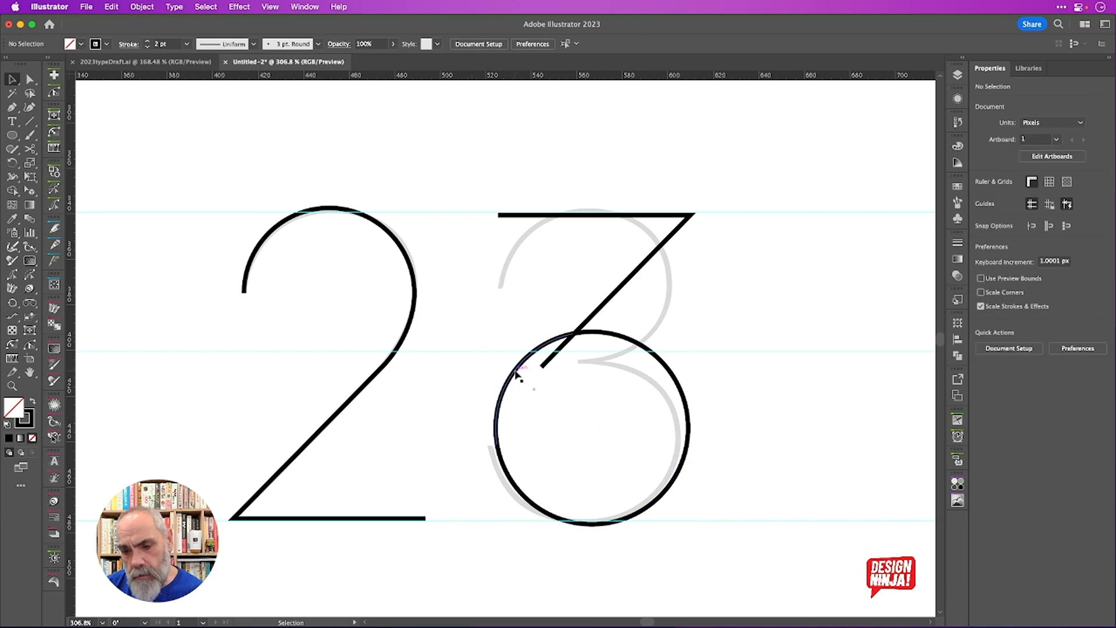
click(517, 373)
key(Delete)
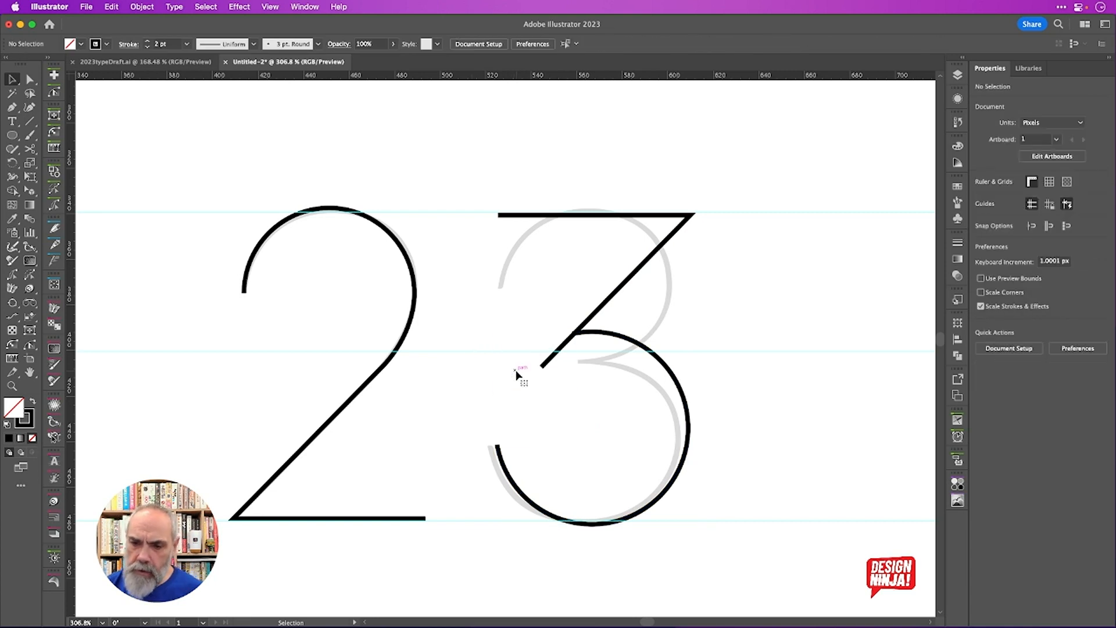
Cut the 3's diagonal where it meets the start of the lower arc and delete the tail extending below it
click(575, 339)
scroll(589, 316, up, 2)
scroll(590, 316, up, 6)
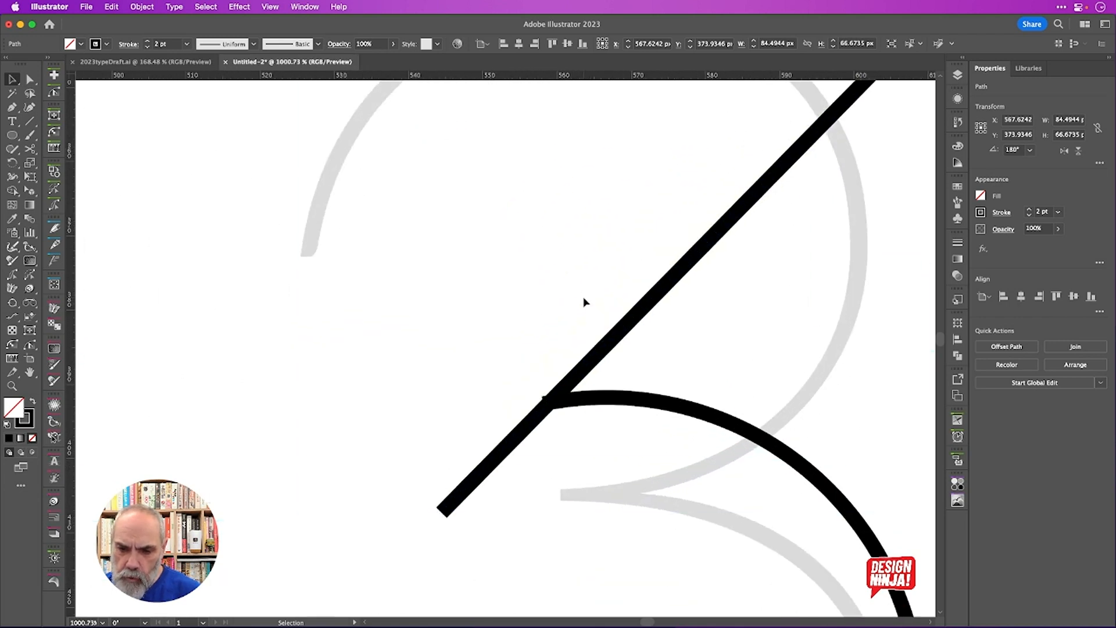
key(c)
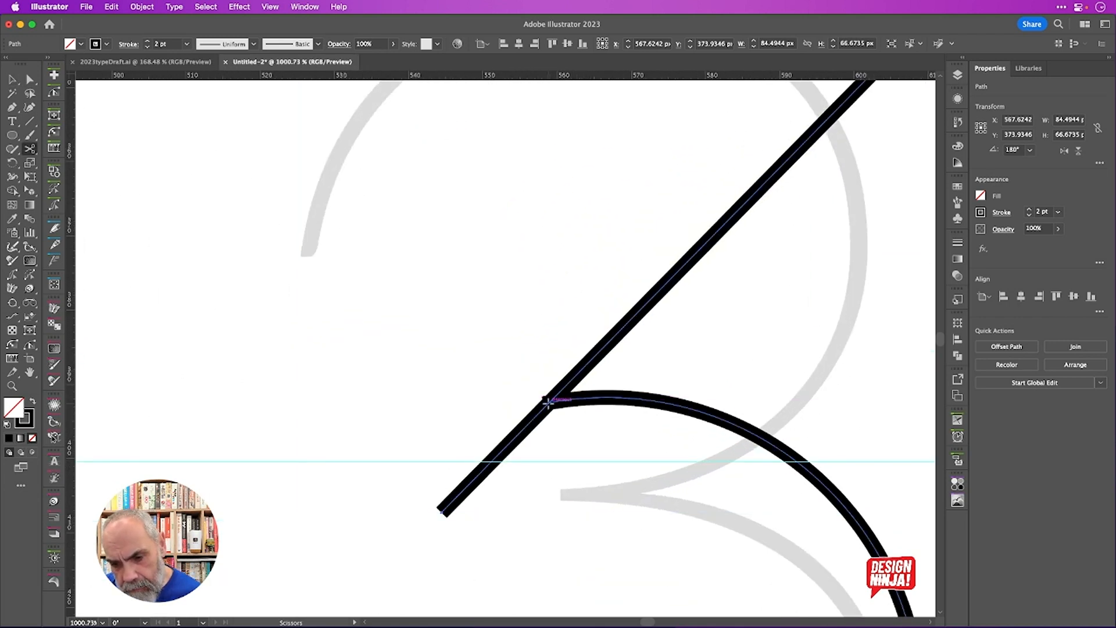
click(548, 401)
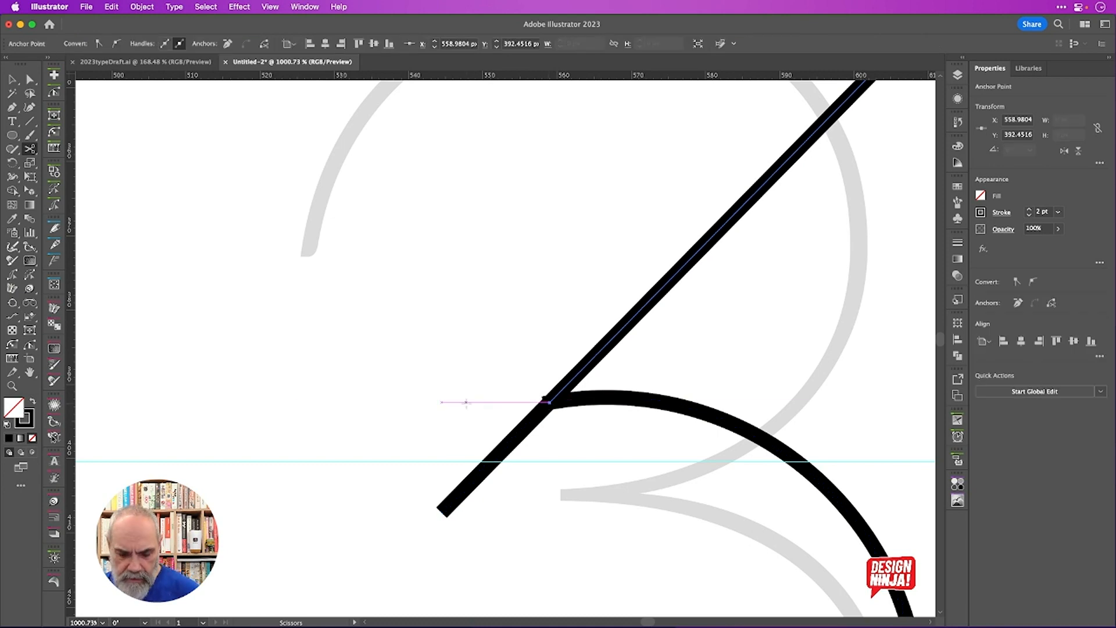
key(v)
click(485, 449)
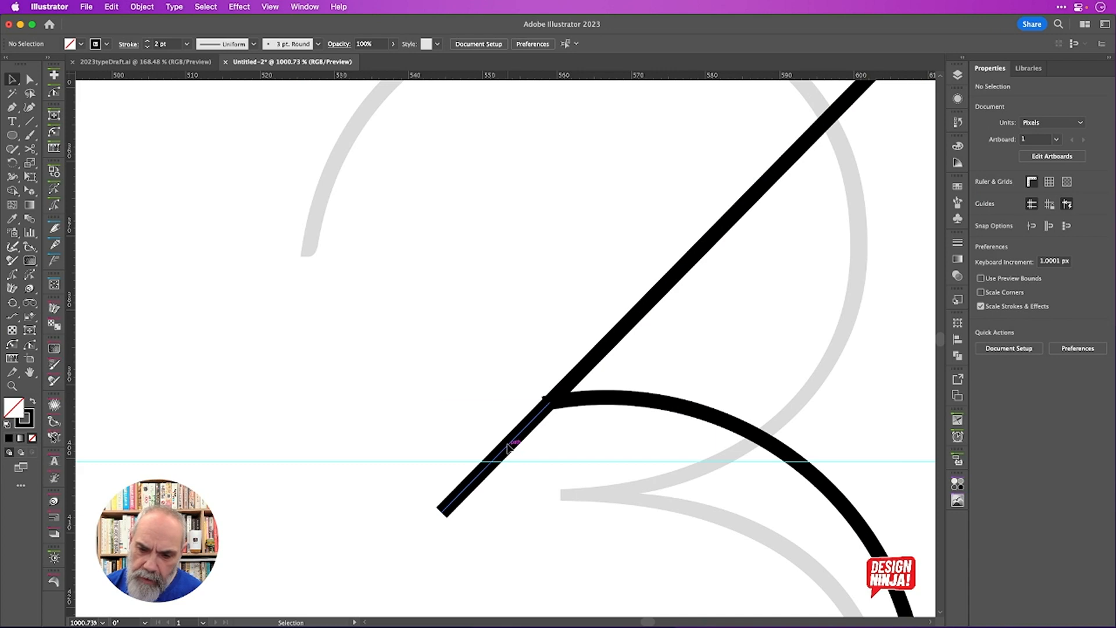
click(507, 445)
key(Delete)
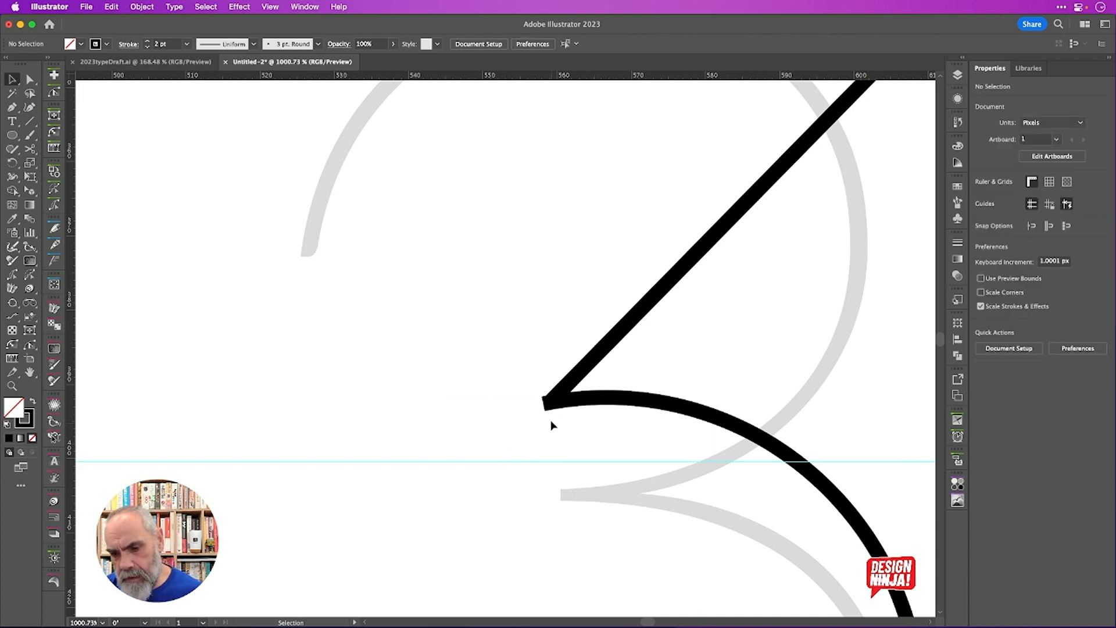
scroll(554, 396, up, 3)
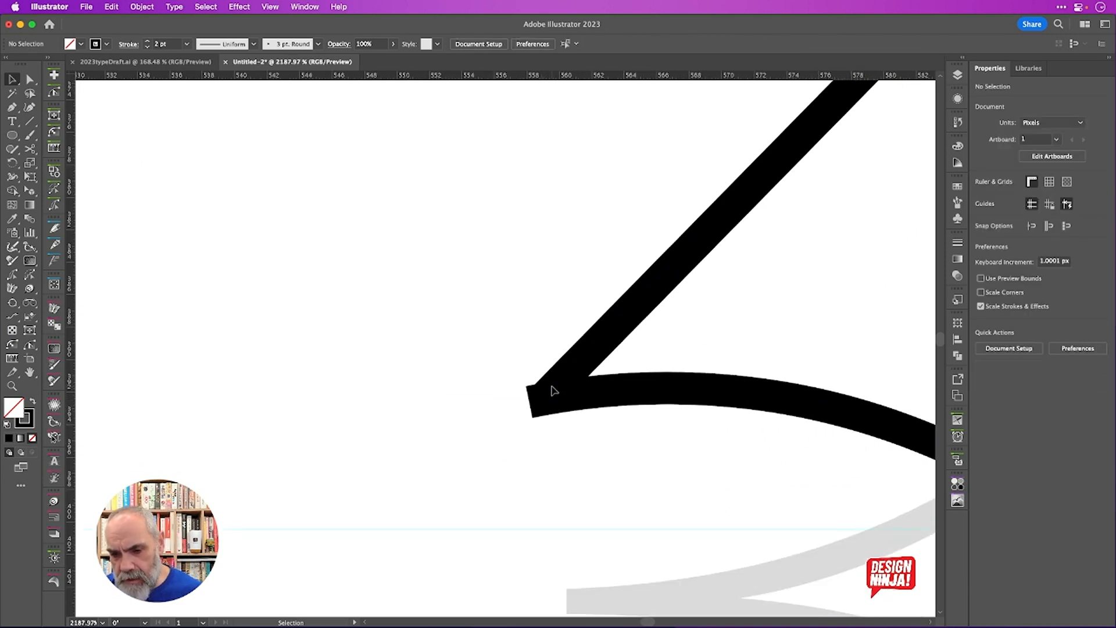
drag(497, 341, 605, 474)
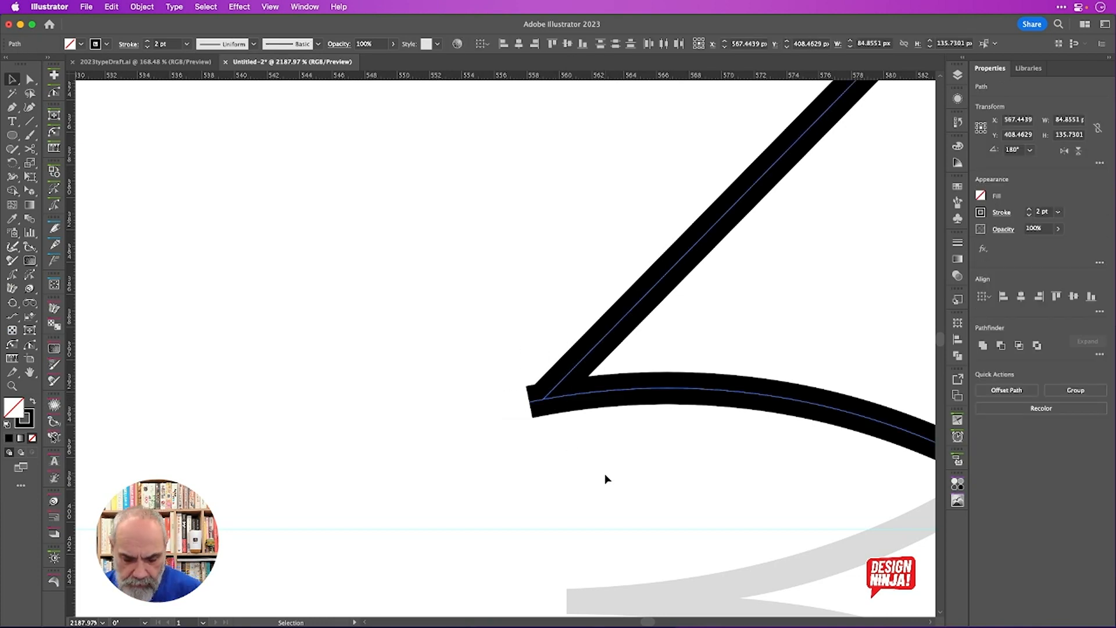
key(c)
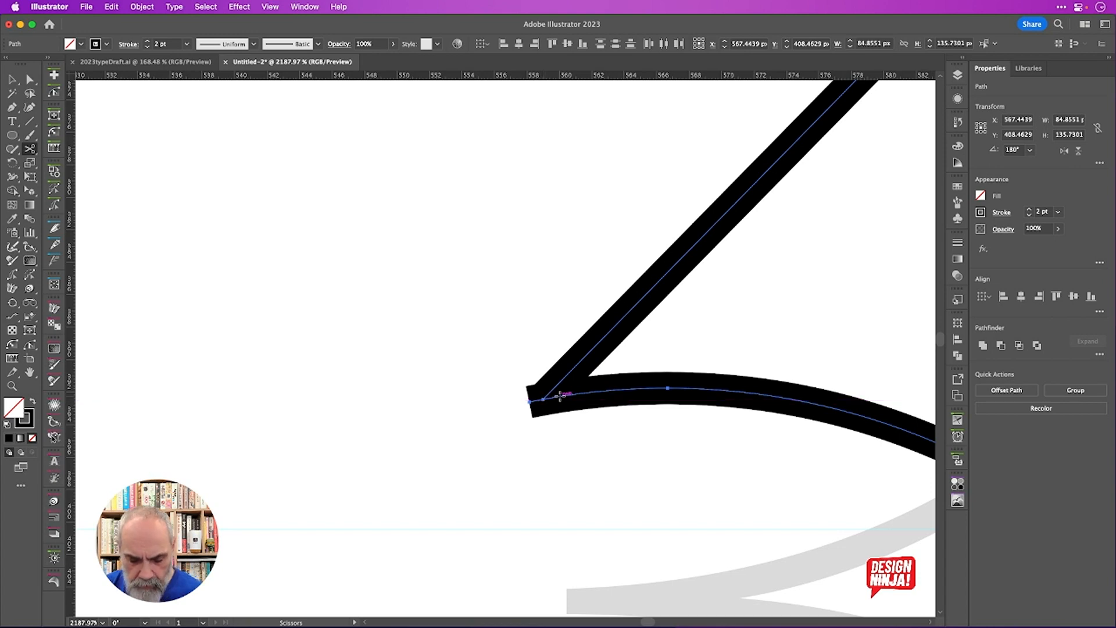
key(super)
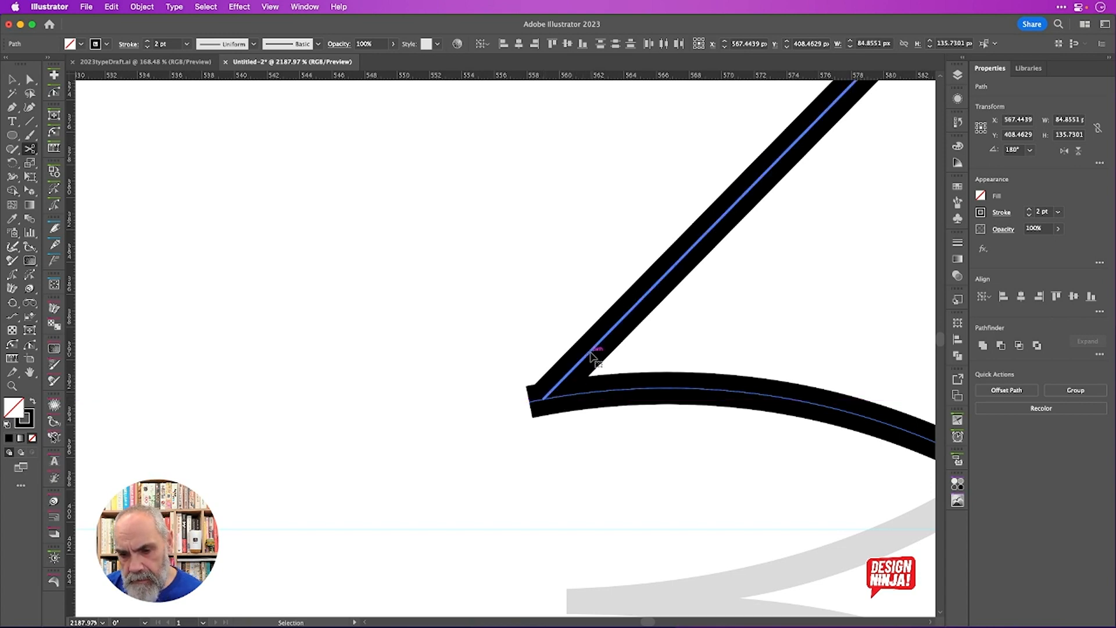
key(v)
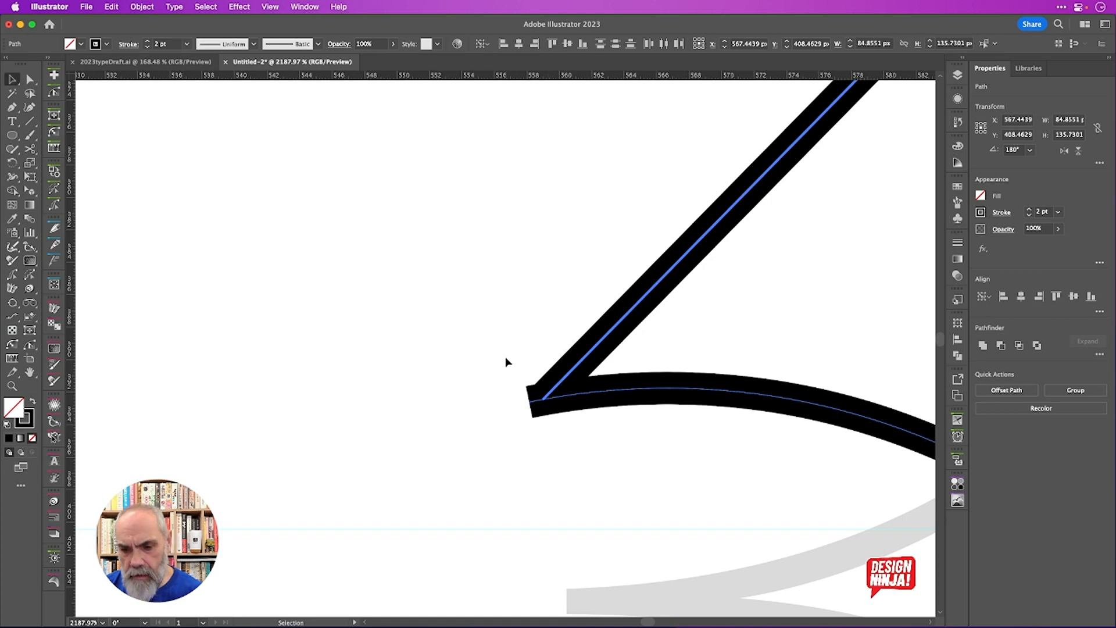
click(505, 362)
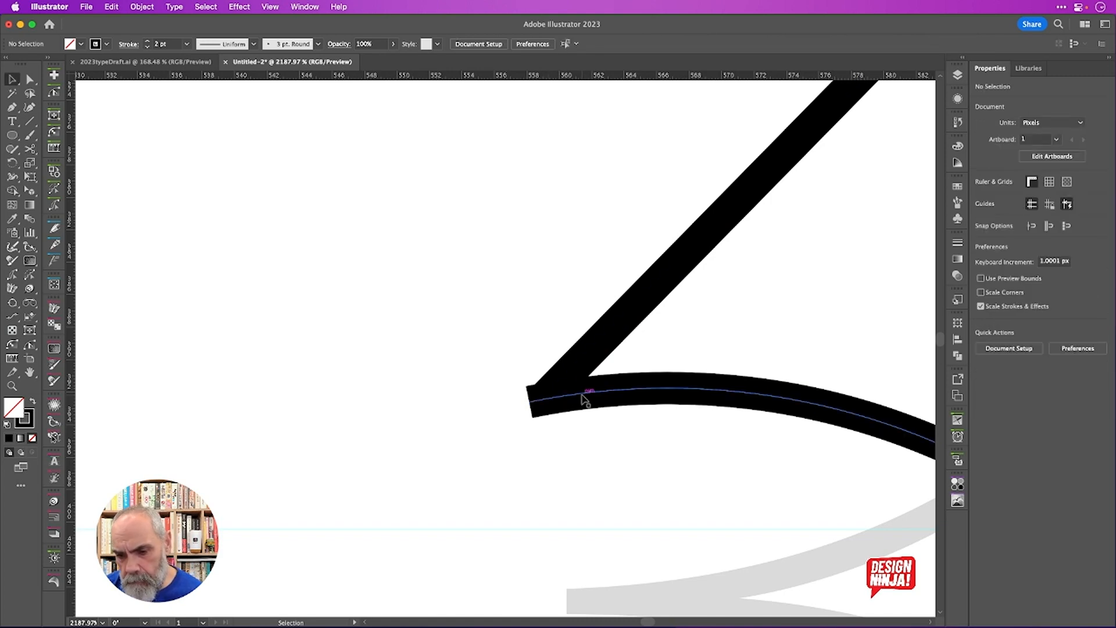
In Outline view, cut the lower arc exactly at the diagonal's endpoint, delete the leftover stub, and return to Preview with the whole artboard shown
click(584, 400)
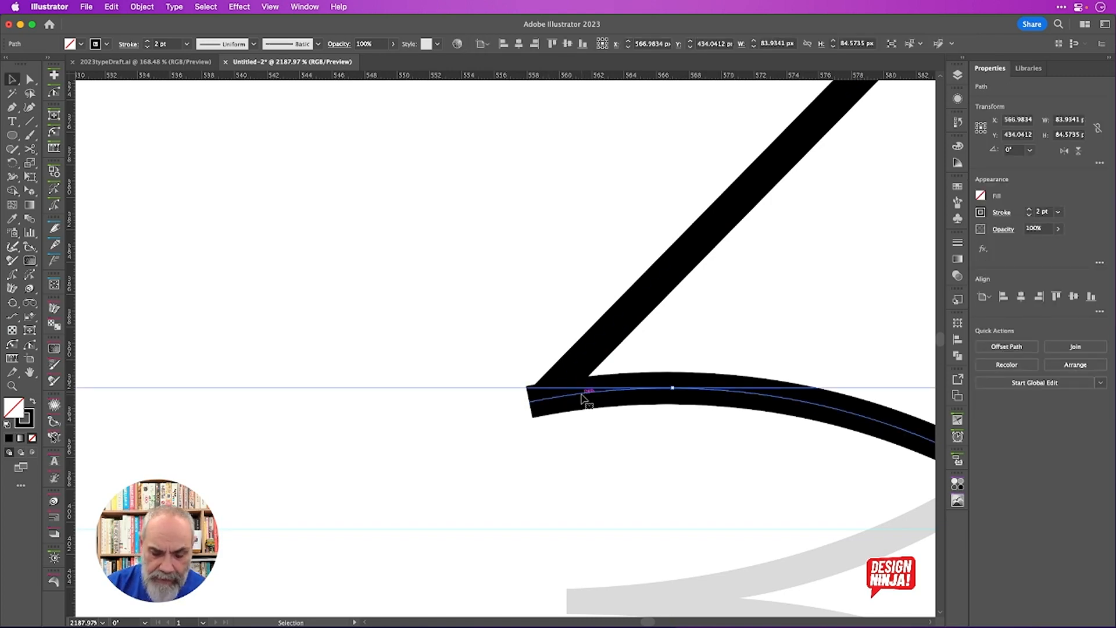
key(a)
key(super+y)
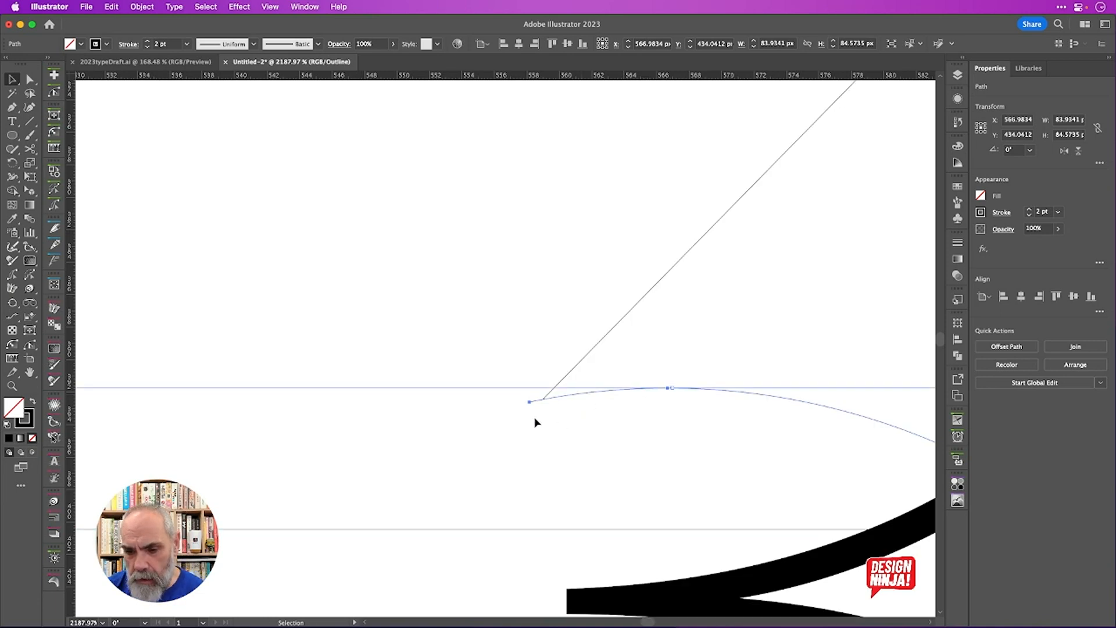
scroll(535, 422, up, 5)
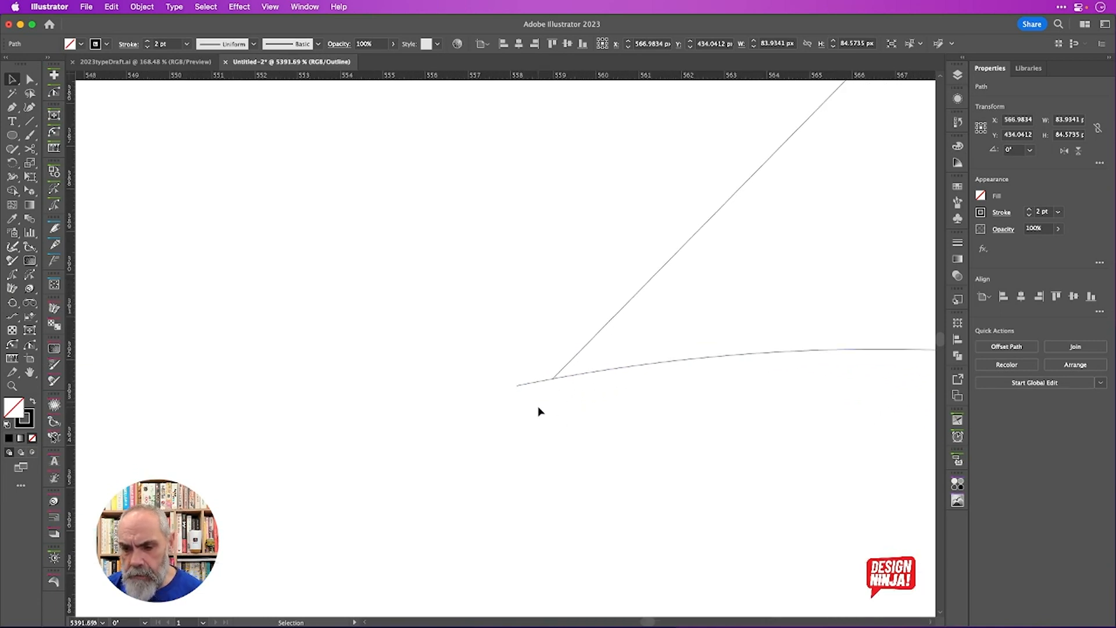
scroll(539, 411, up, 5)
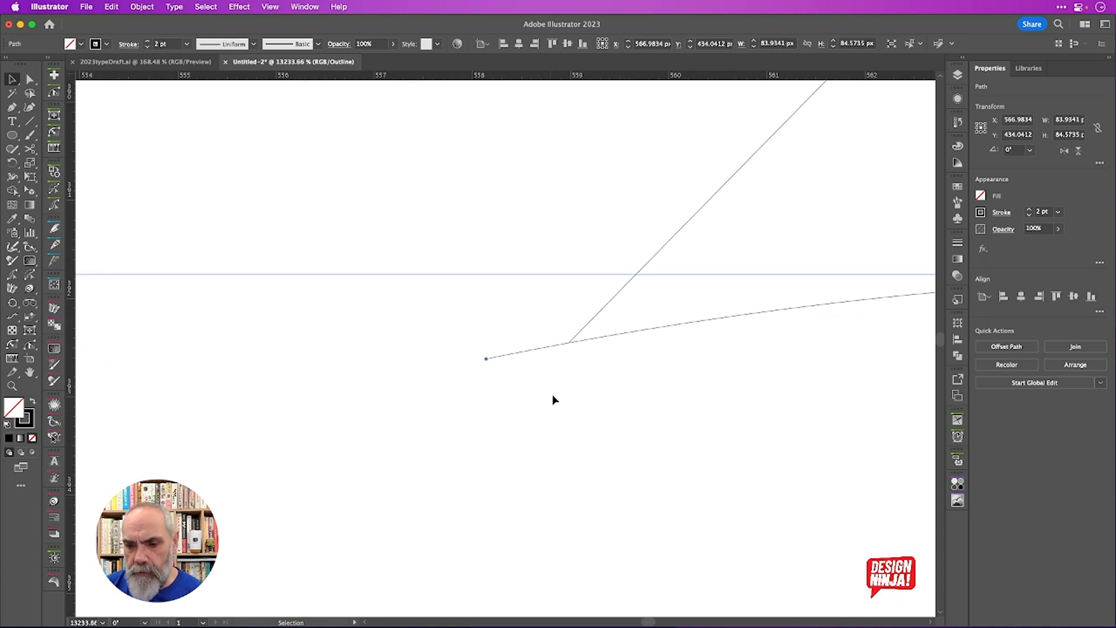
key(c)
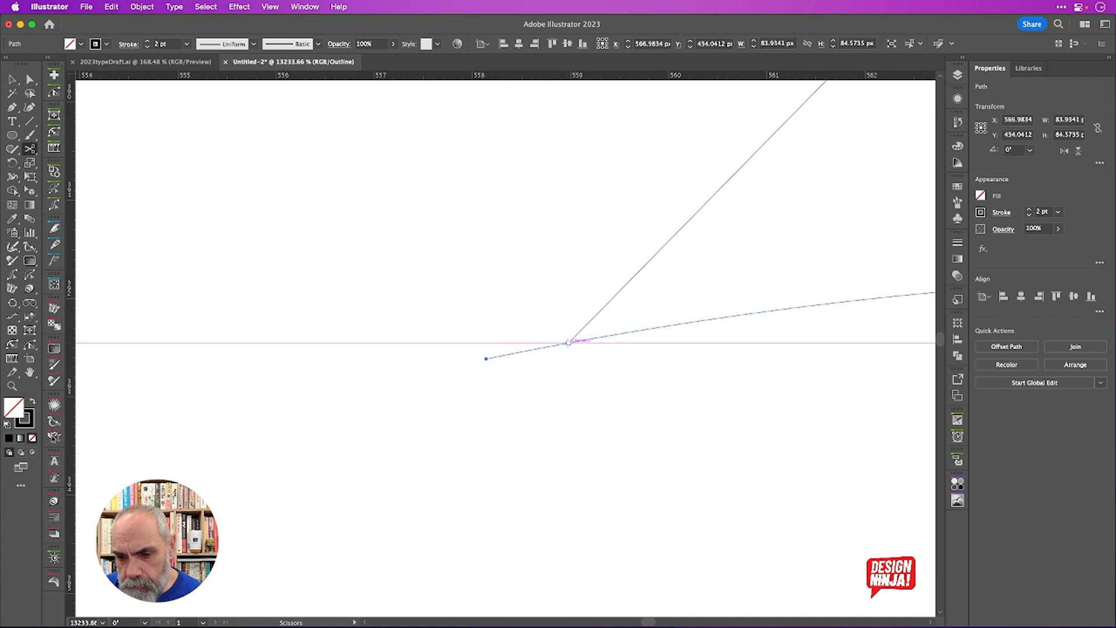
click(570, 343)
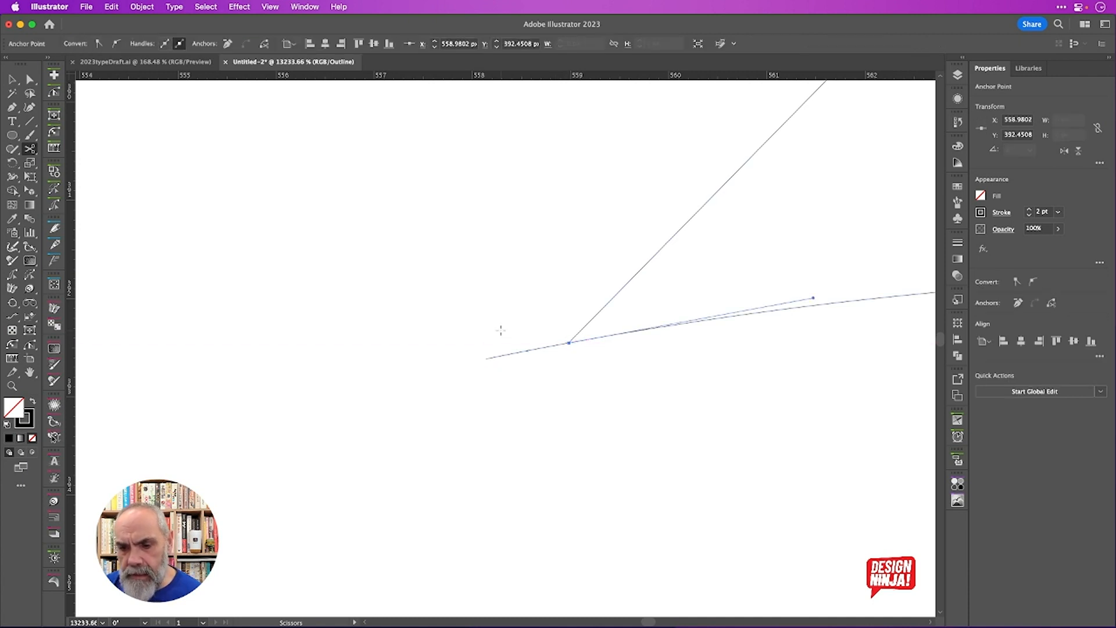
key(v)
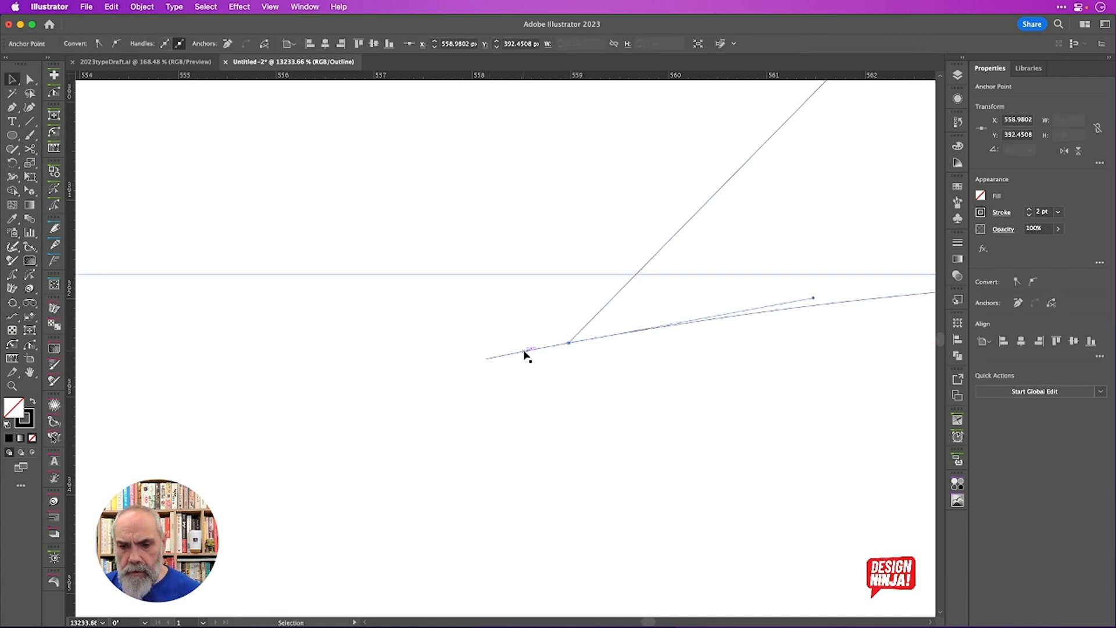
click(525, 351)
key(Delete)
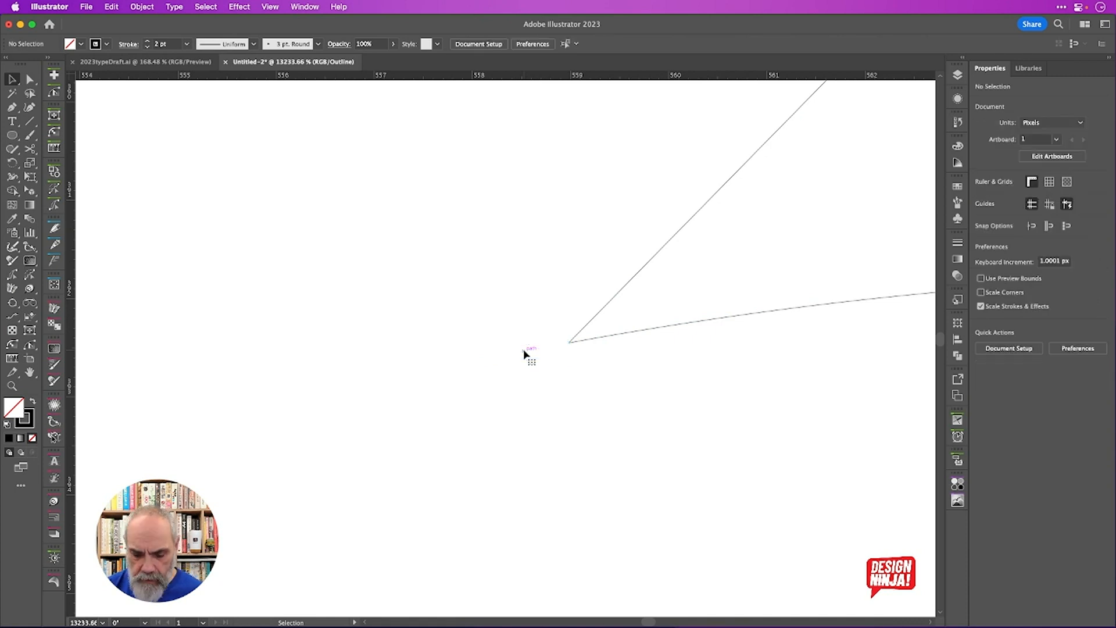
key(super+0)
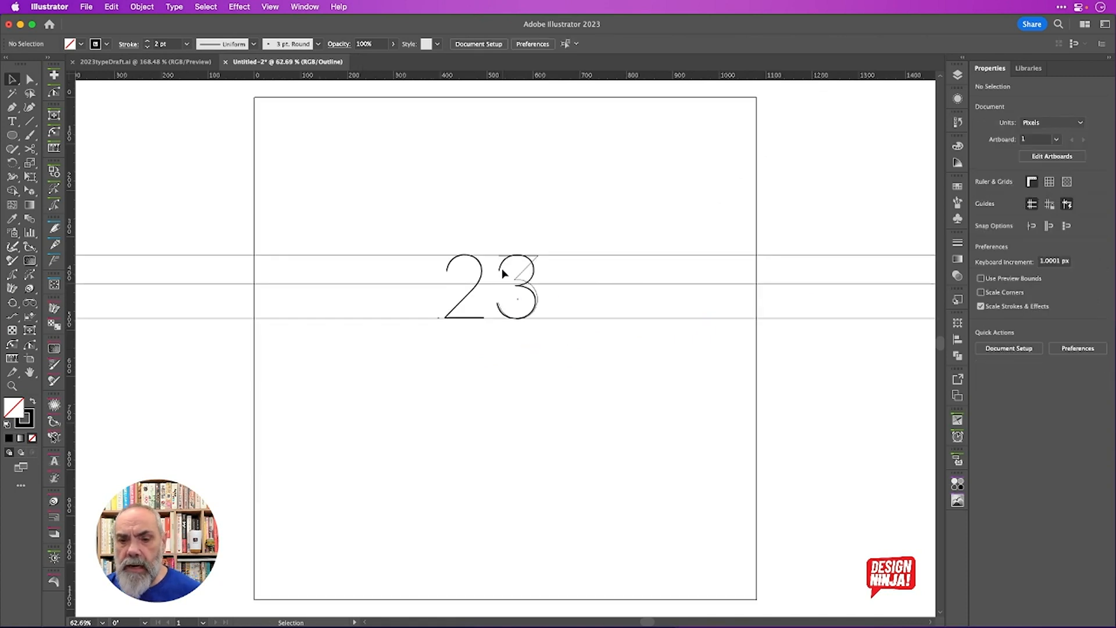
key(super+y)
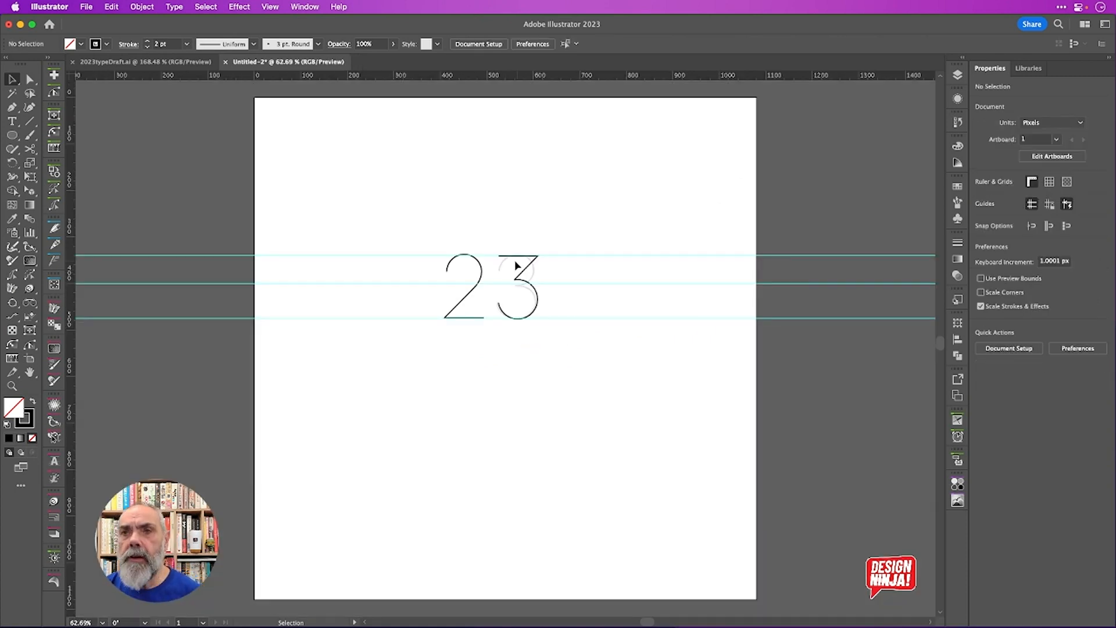
Average the endpoints of the 3's diagonal and lower arc on both axes, join them into one path, and deselect it
scroll(519, 284, up, 3)
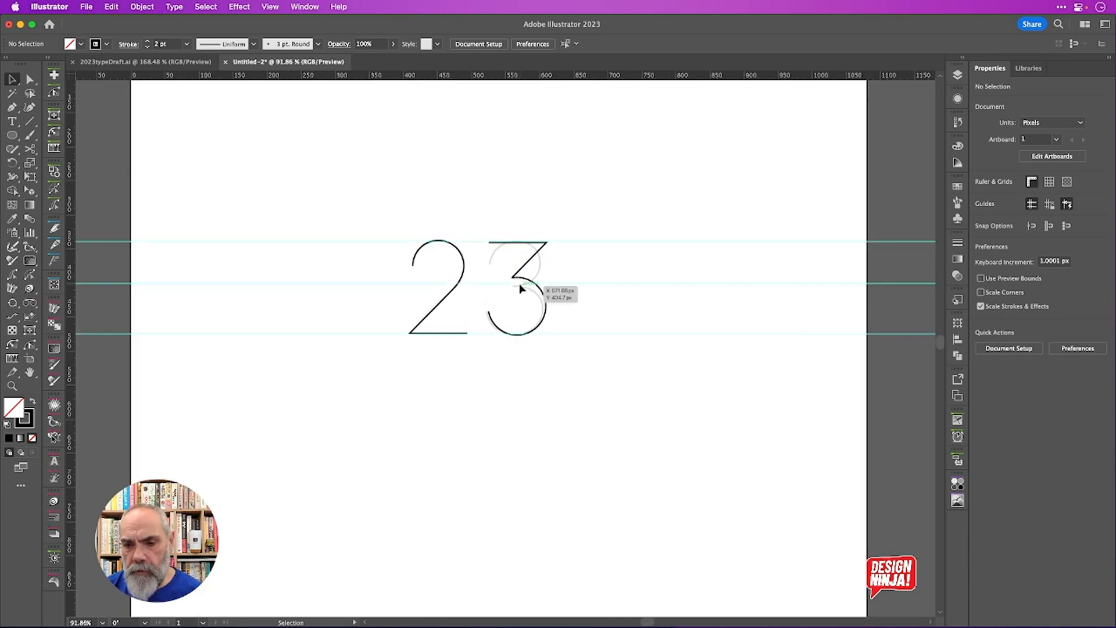
scroll(507, 293, up, 5)
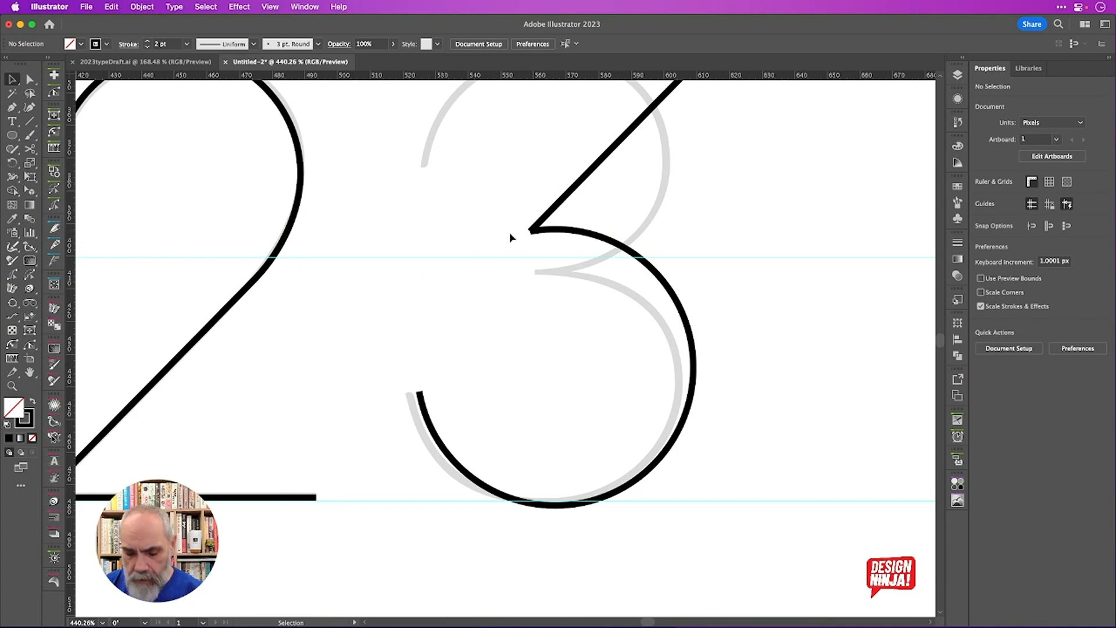
key(a)
drag(516, 219, 540, 242)
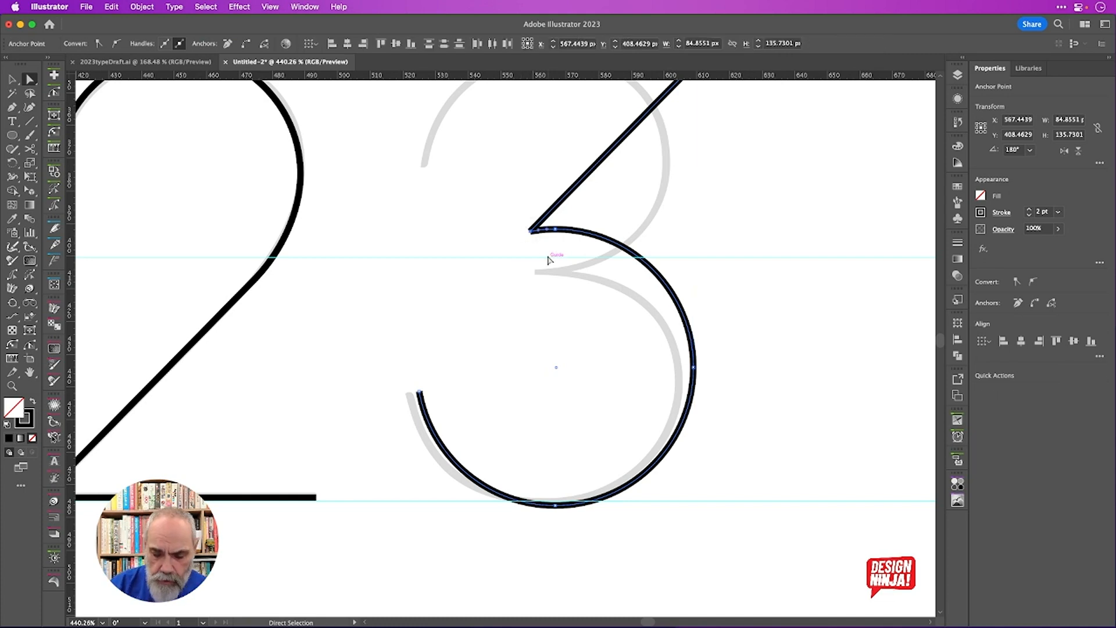
key(super+alt+j)
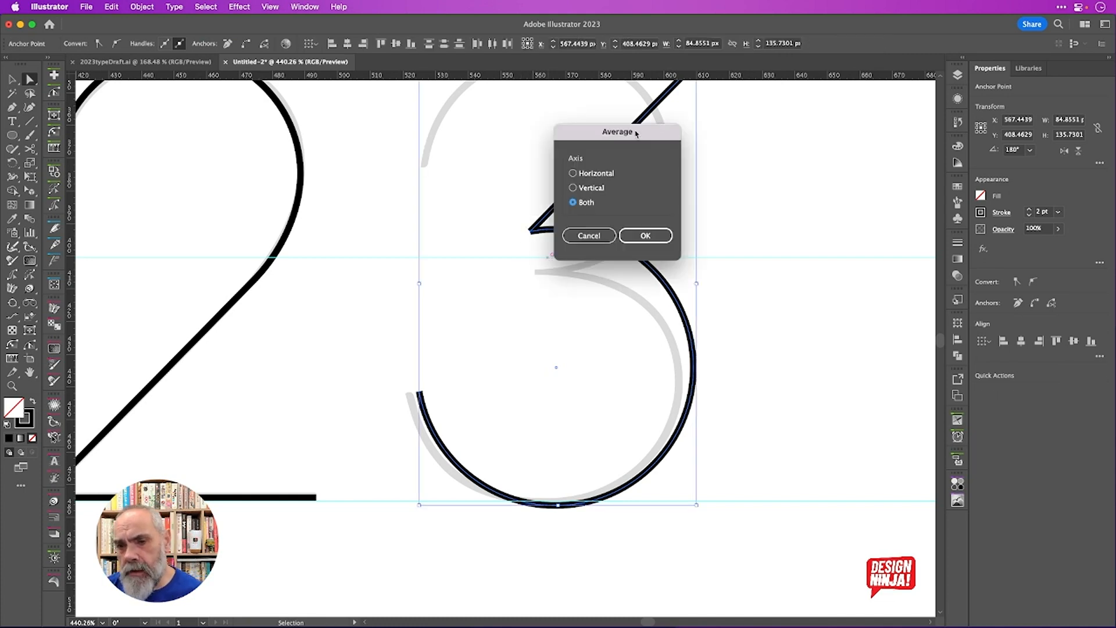
click(644, 239)
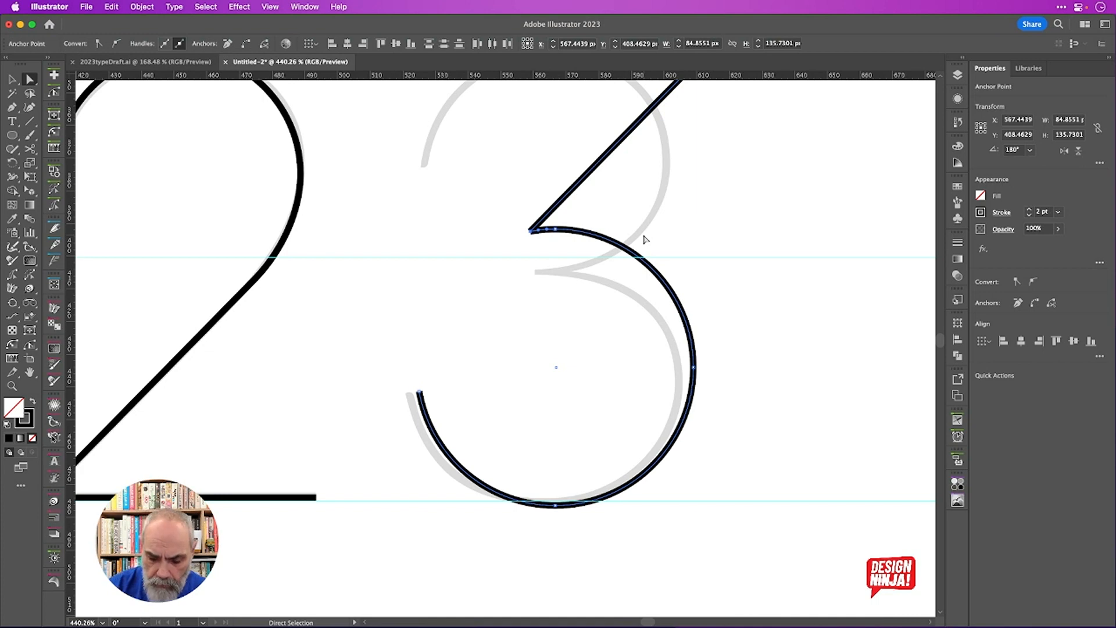
key(super+j)
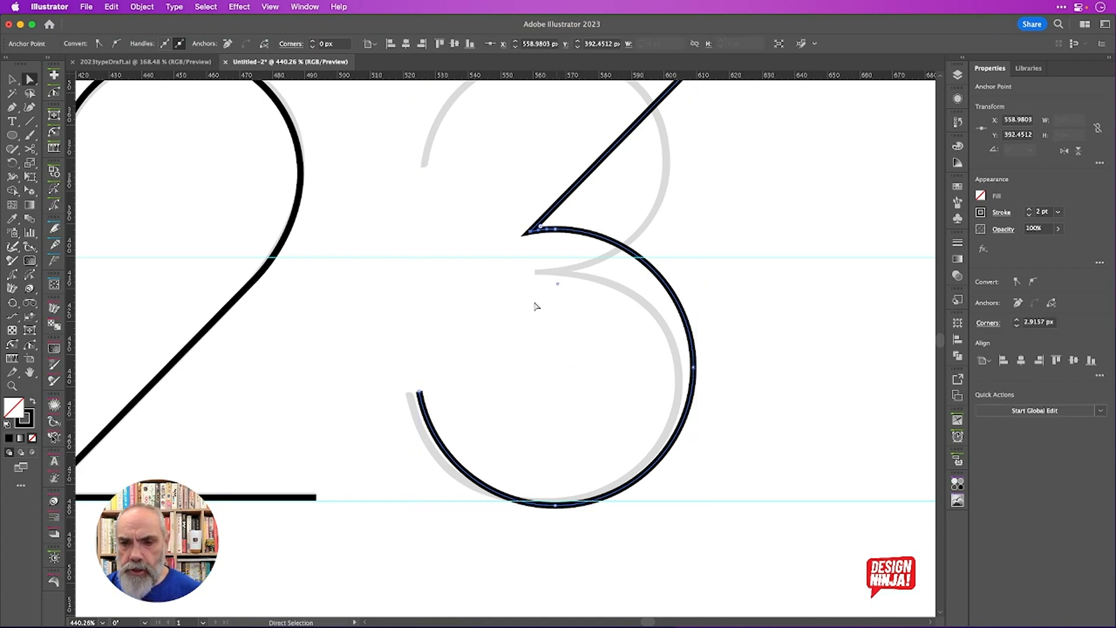
scroll(611, 319, down, 4)
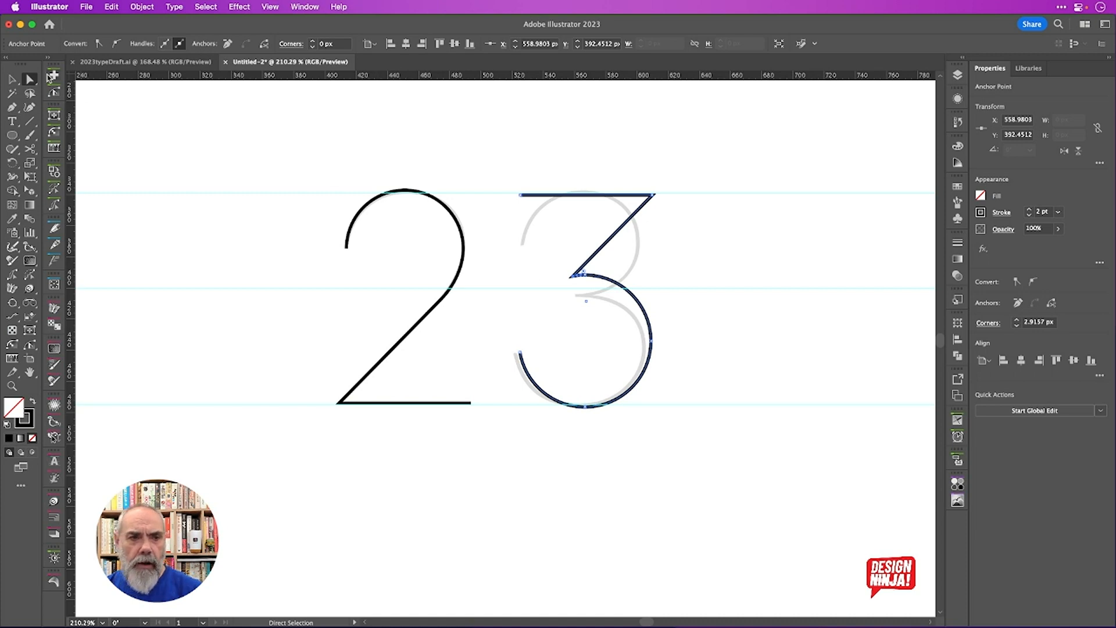
click(12, 79)
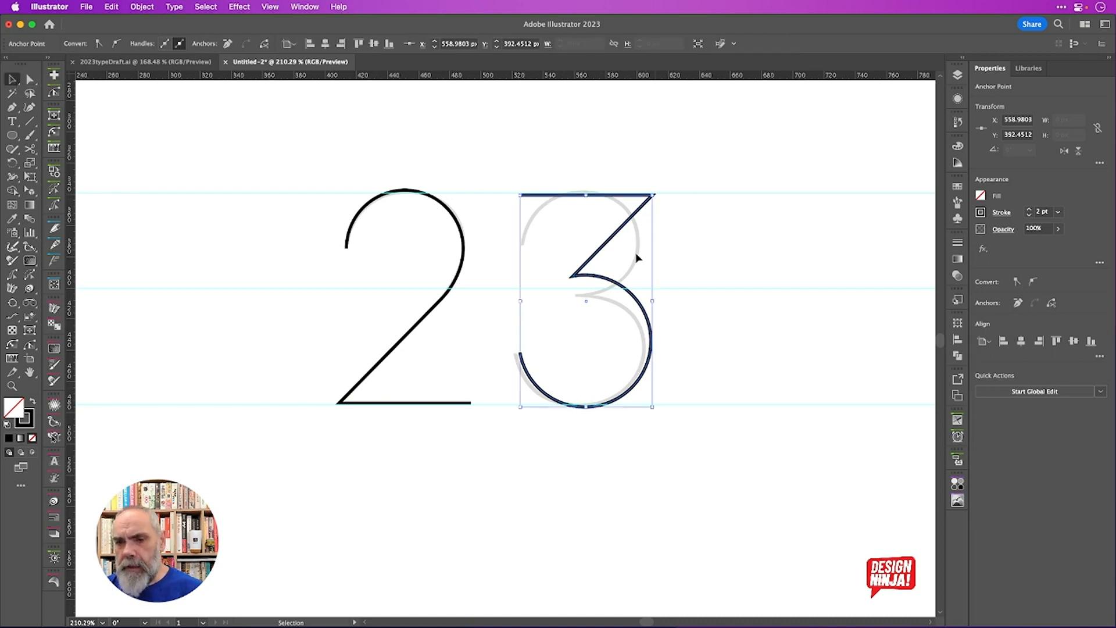
click(743, 243)
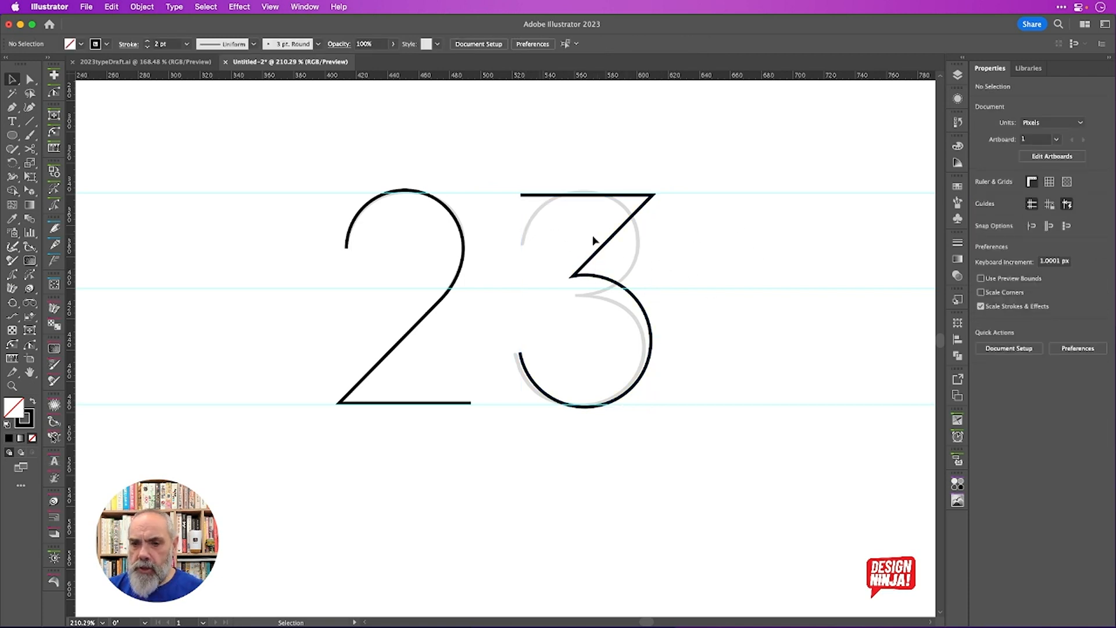
Delete the faded Lato Hairline template text and clear all guides from the document
scroll(662, 254, down, 1)
scroll(662, 256, down, 2)
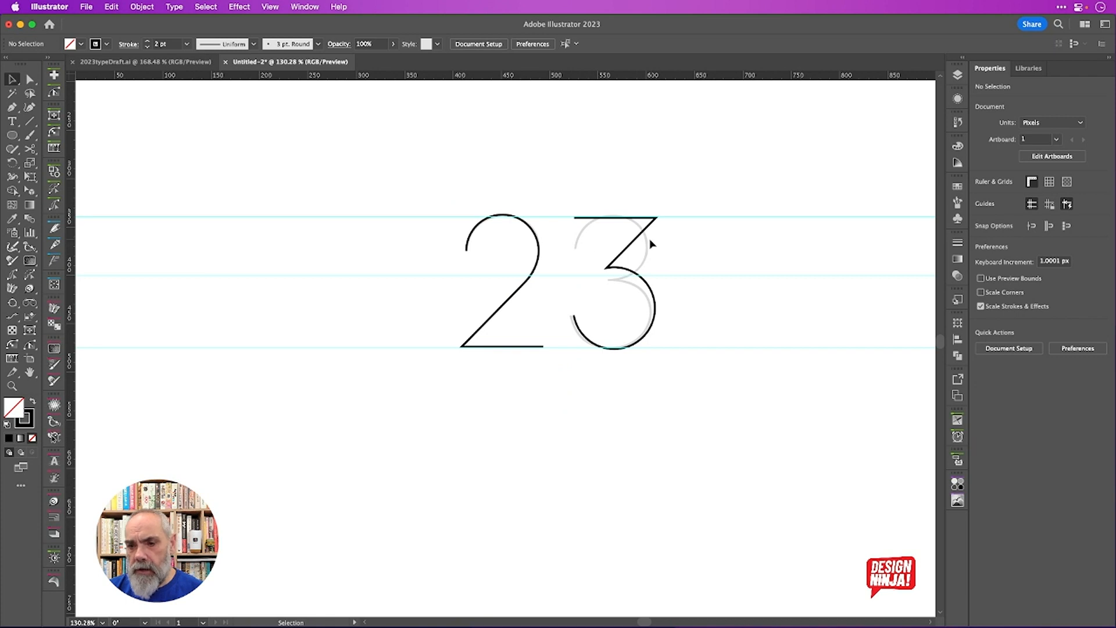
click(456, 228)
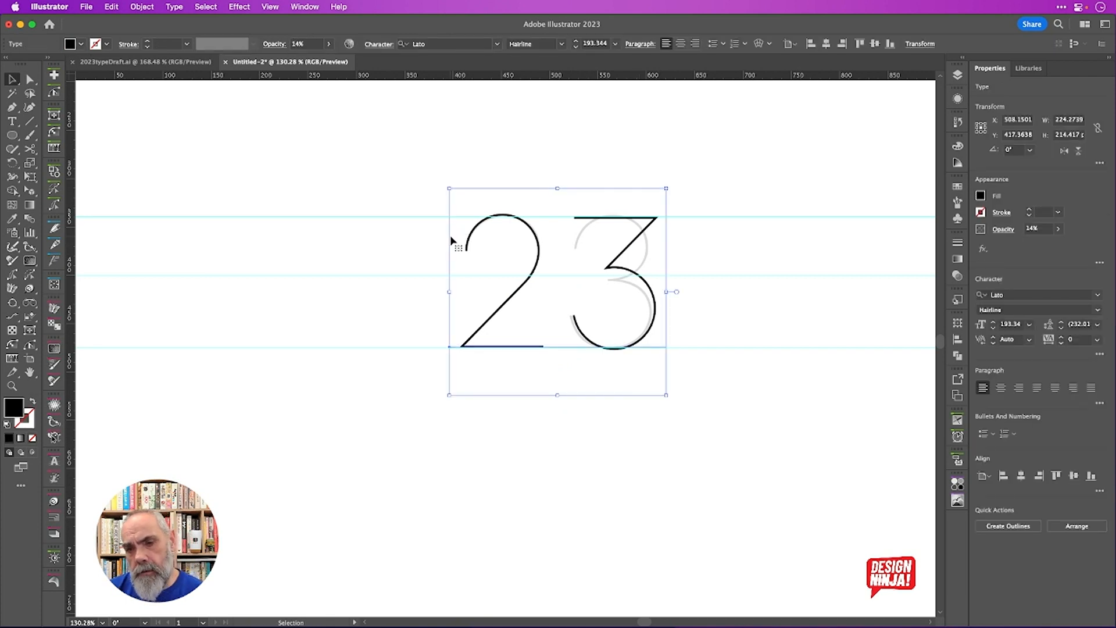
key(Delete)
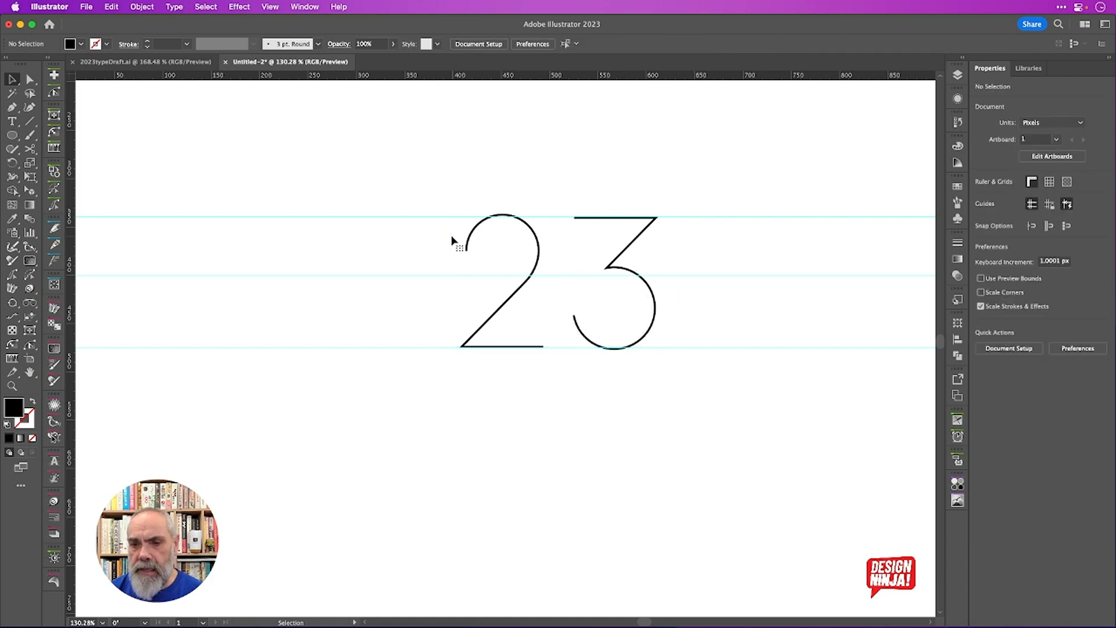
click(271, 7)
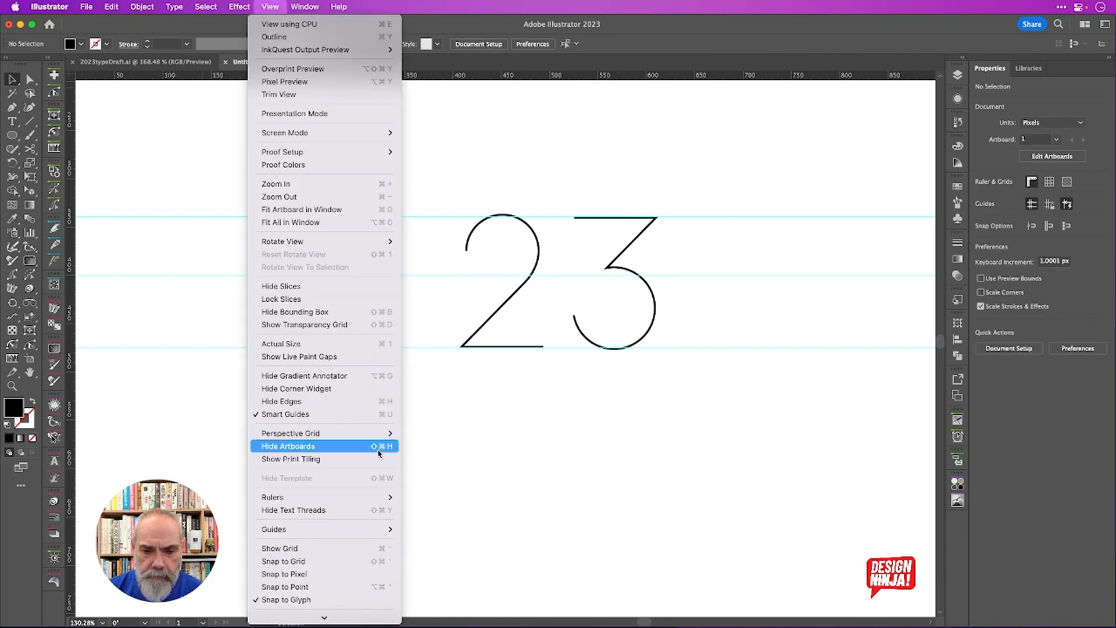
mouse_move(352, 529)
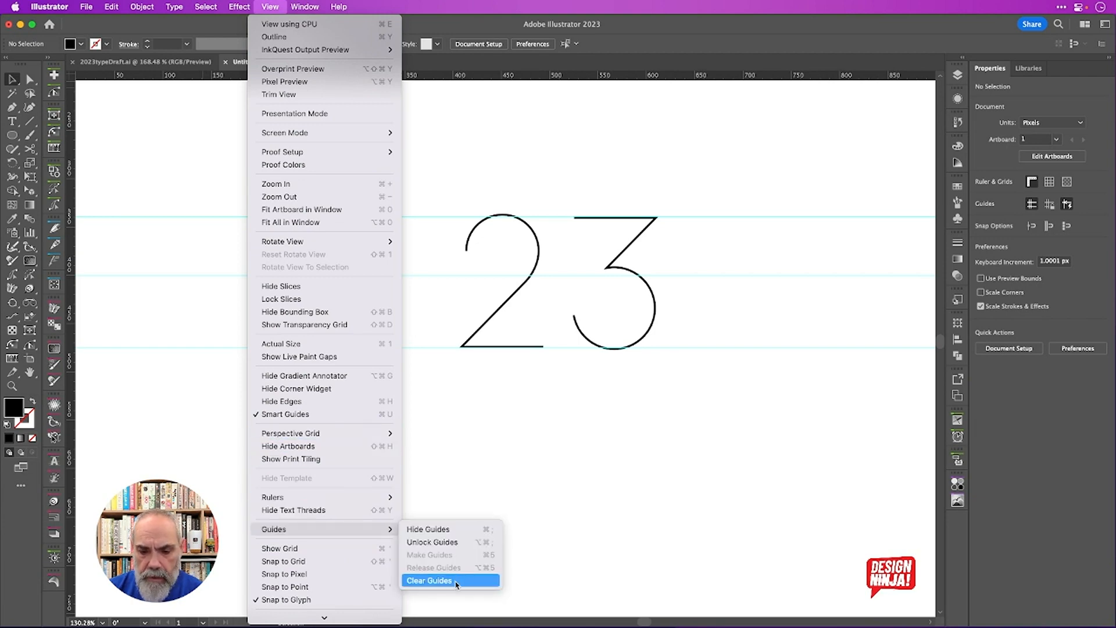
click(430, 580)
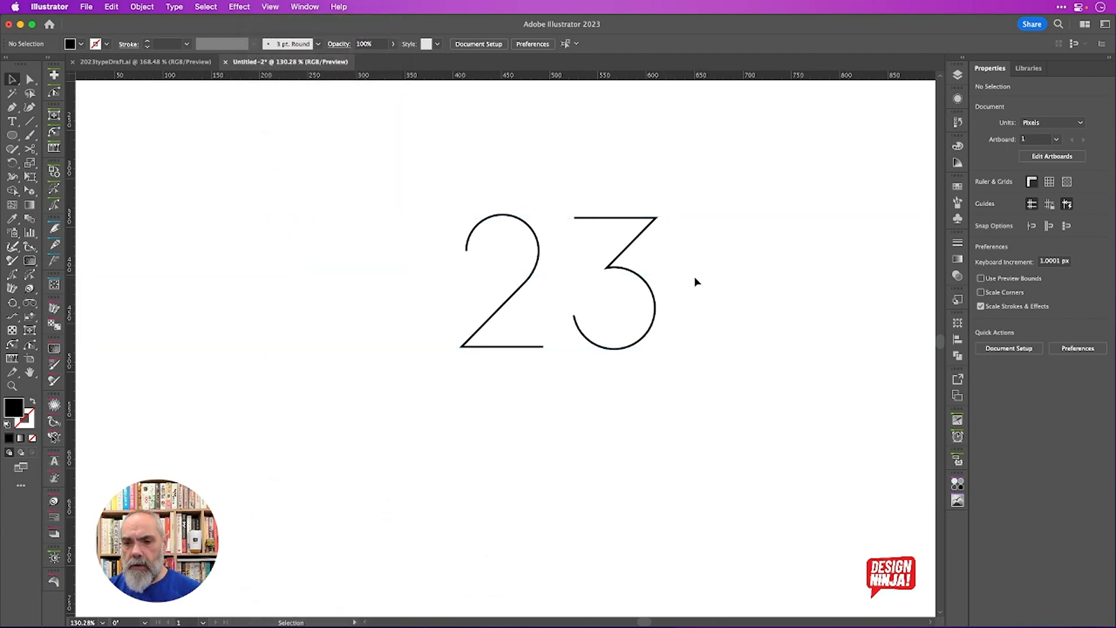
Move the 3 directly beneath the 2 so that its upper bar overlaps the 2's base line
scroll(694, 277, up, 3)
scroll(695, 277, down, 2)
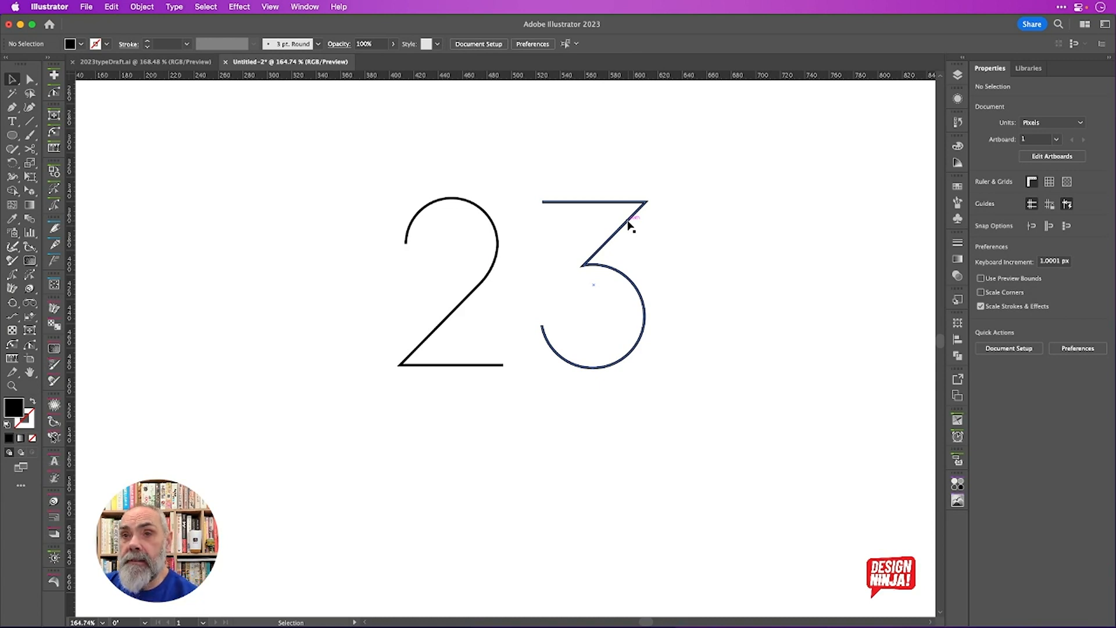
scroll(628, 224, down, 3)
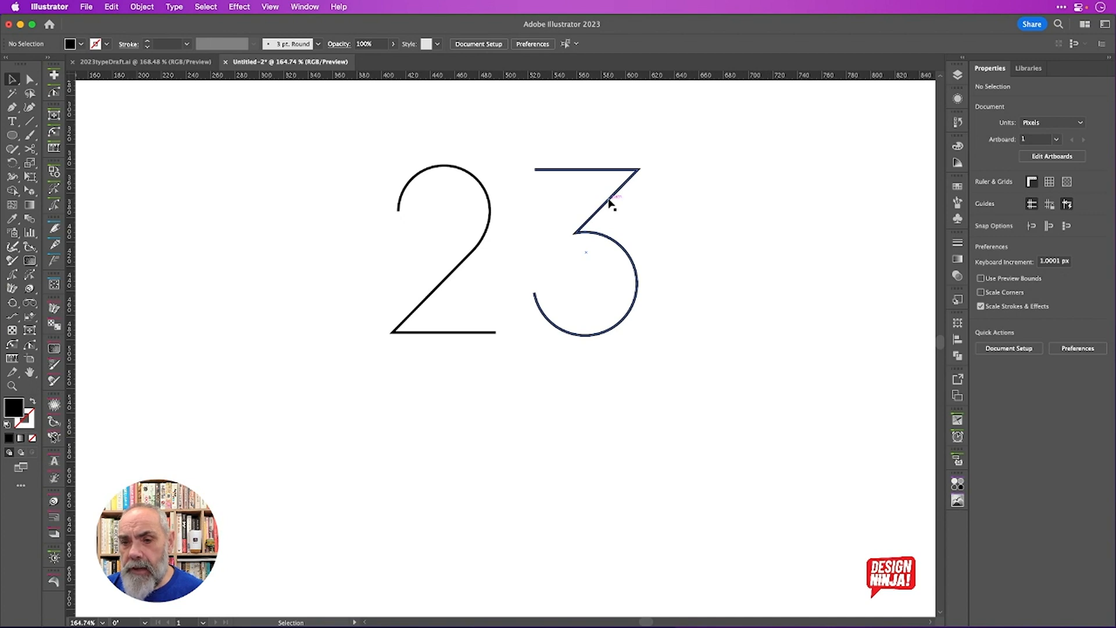
drag(610, 201, 467, 366)
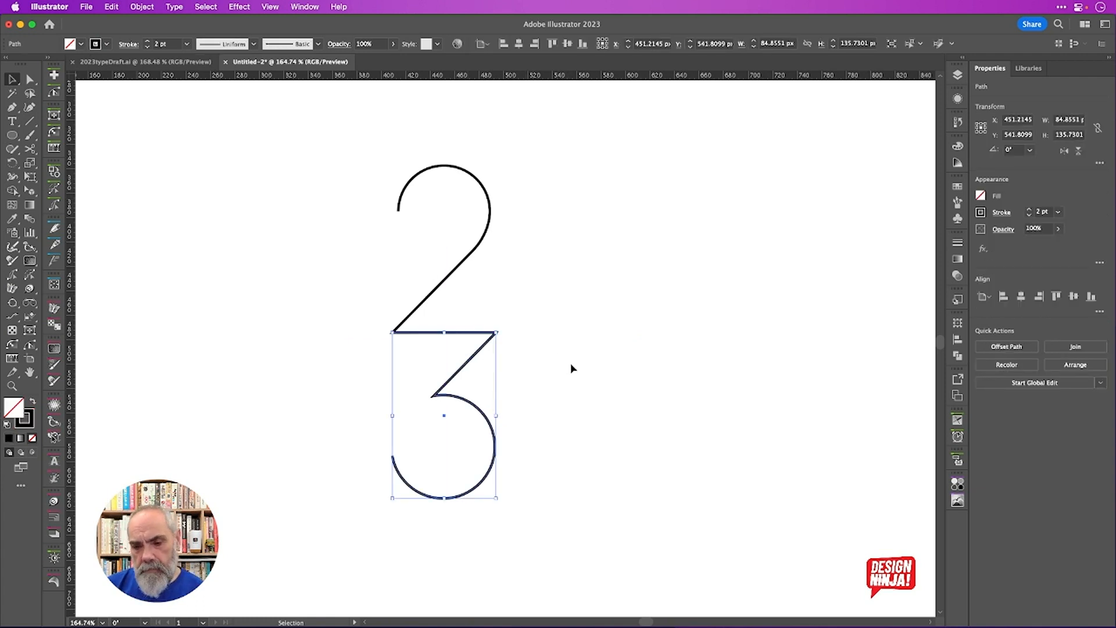
Isolate the 3, delete its upper bar so only the 2's base line remains there, and exit isolation mode
double_click(475, 361)
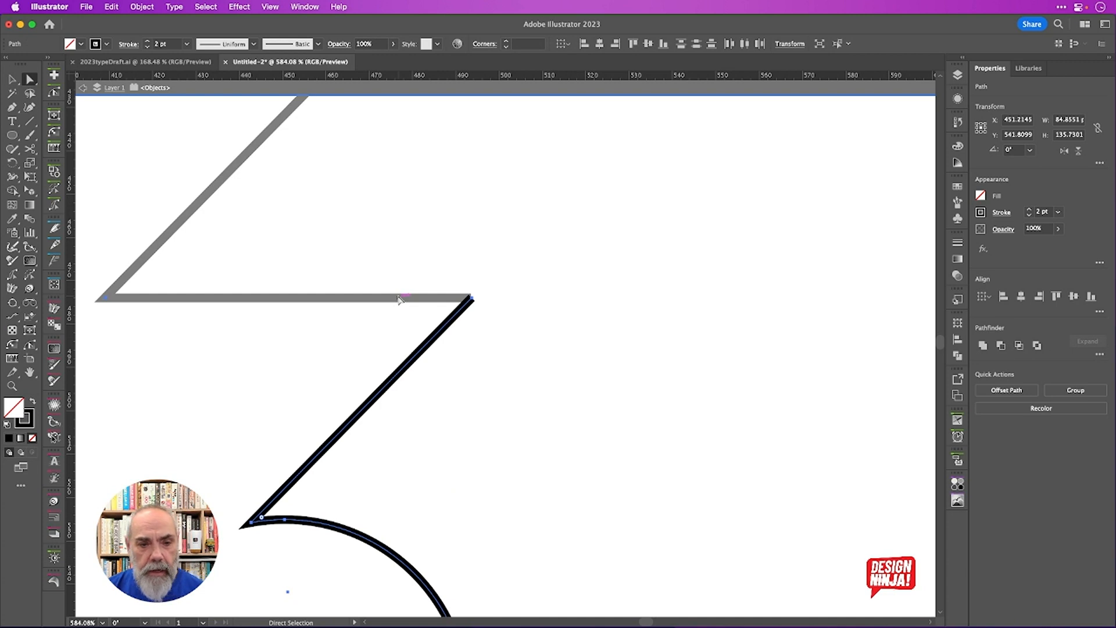
drag(89, 268, 141, 347)
click(141, 347)
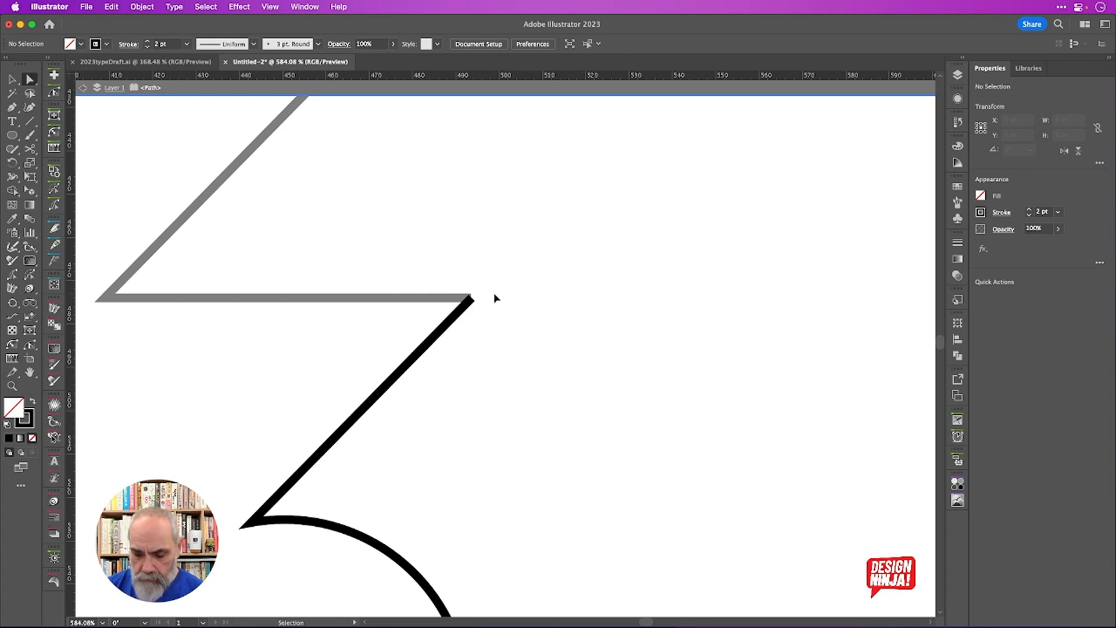
double_click(504, 268)
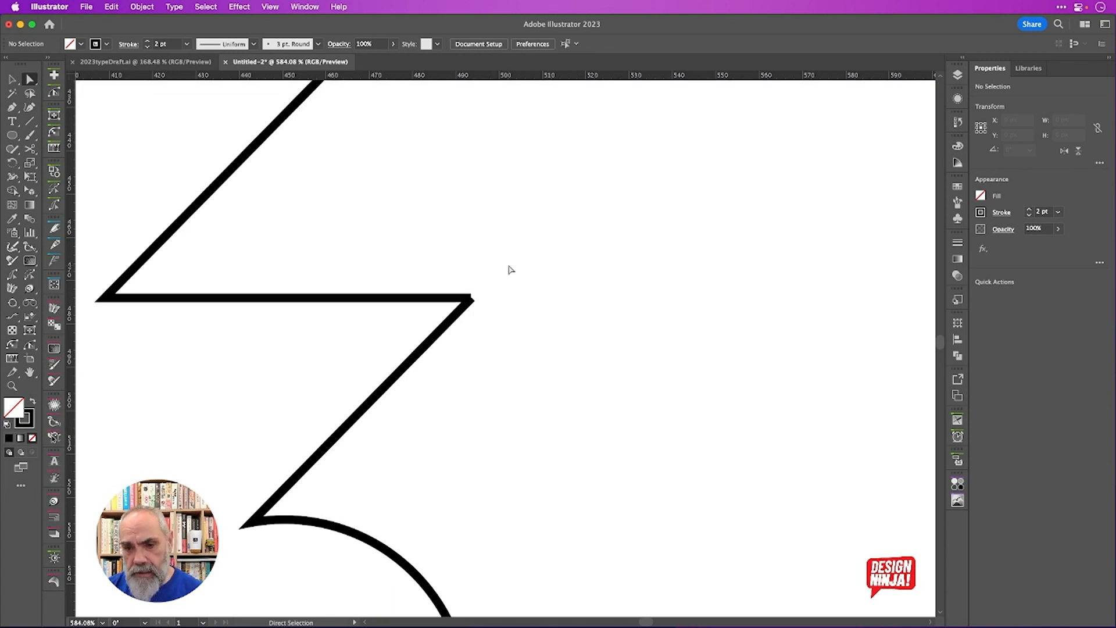
Average the endpoints of the 2's base line and the 3's diagonal on both axes and join the numerals into one path
drag(503, 278, 457, 320)
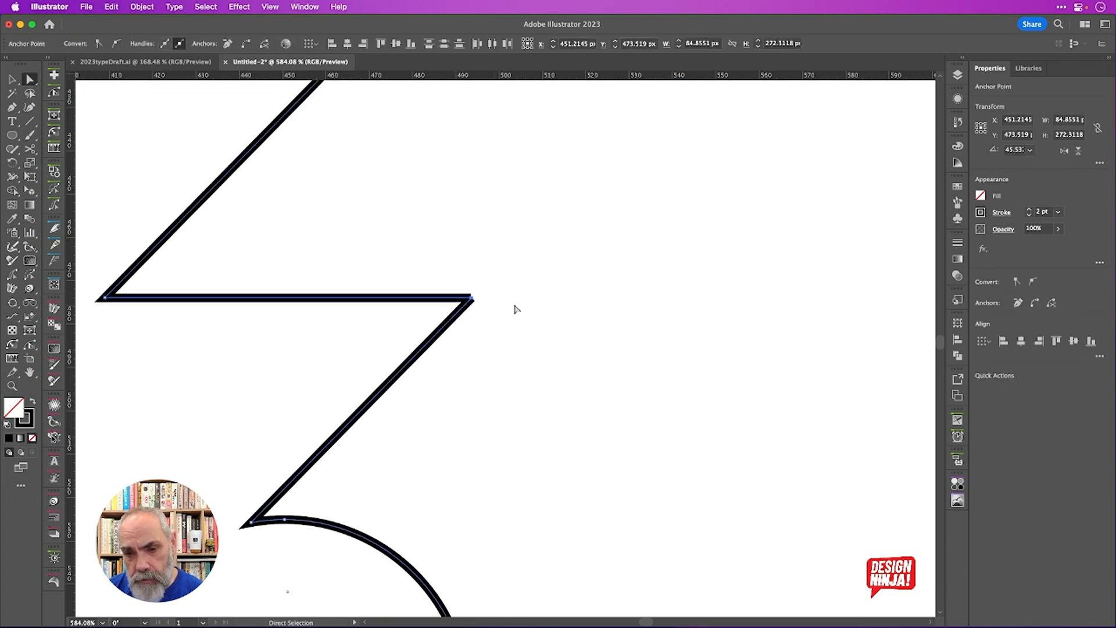
key(super)
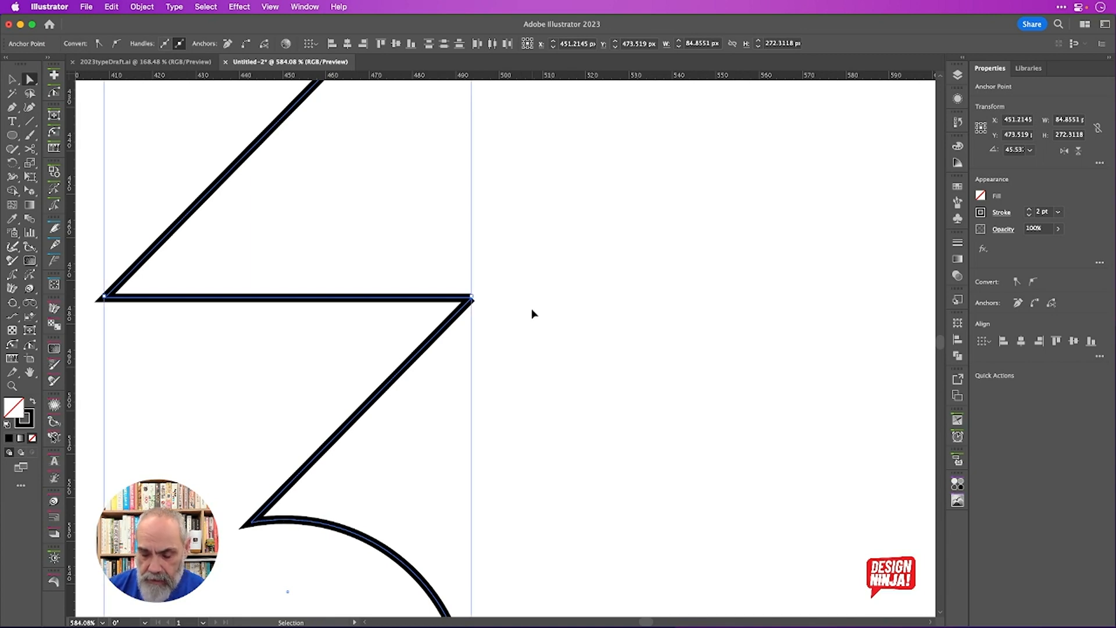
key(alt+super+j)
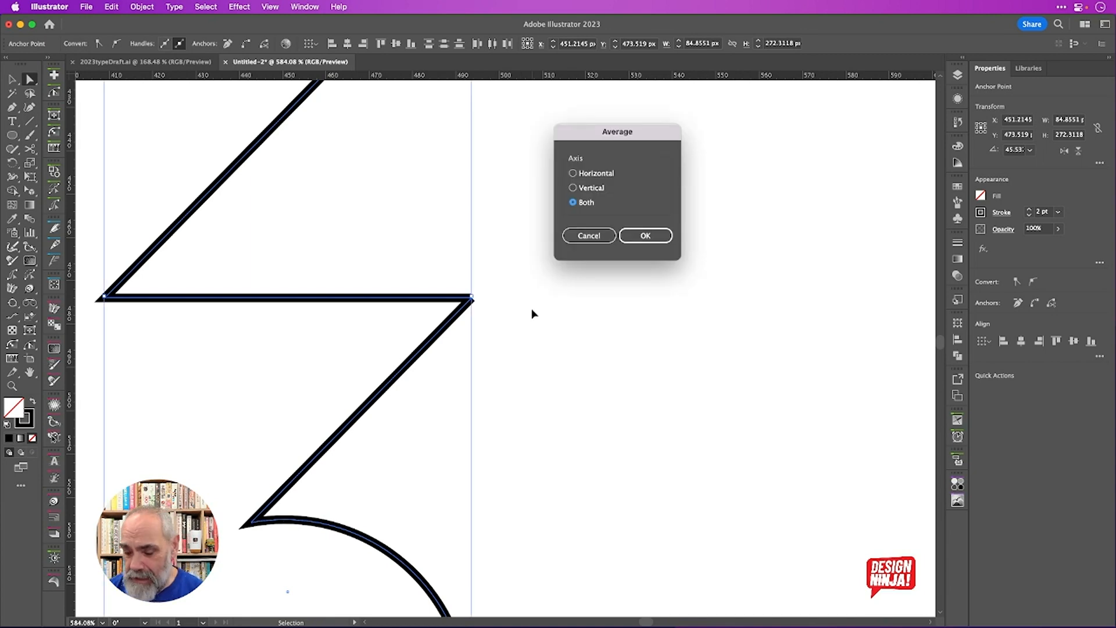
key(Return)
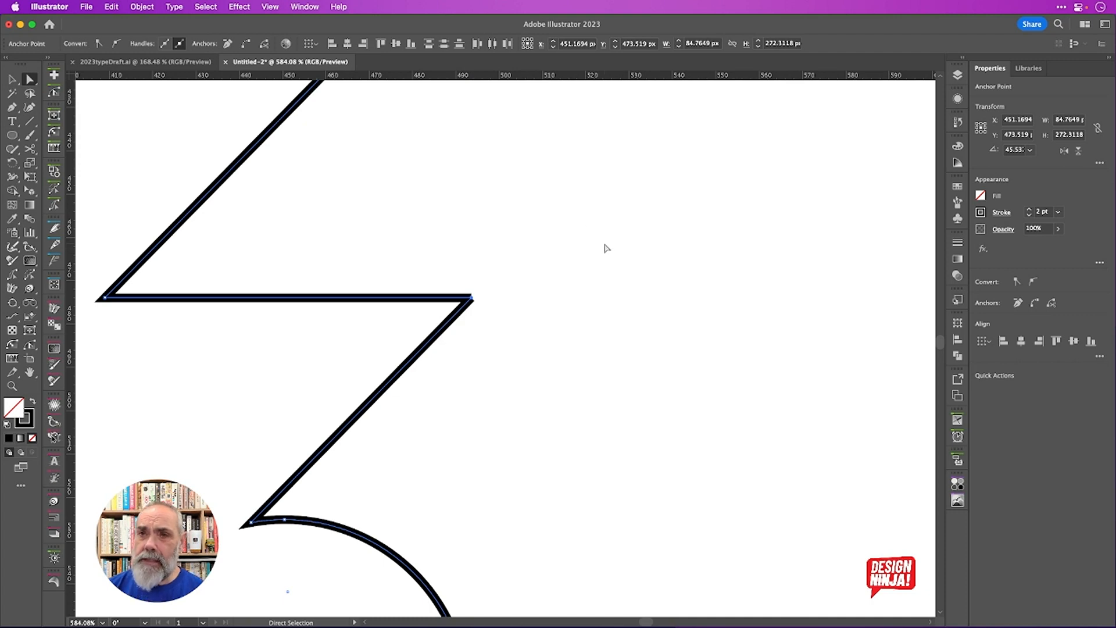
key(super)
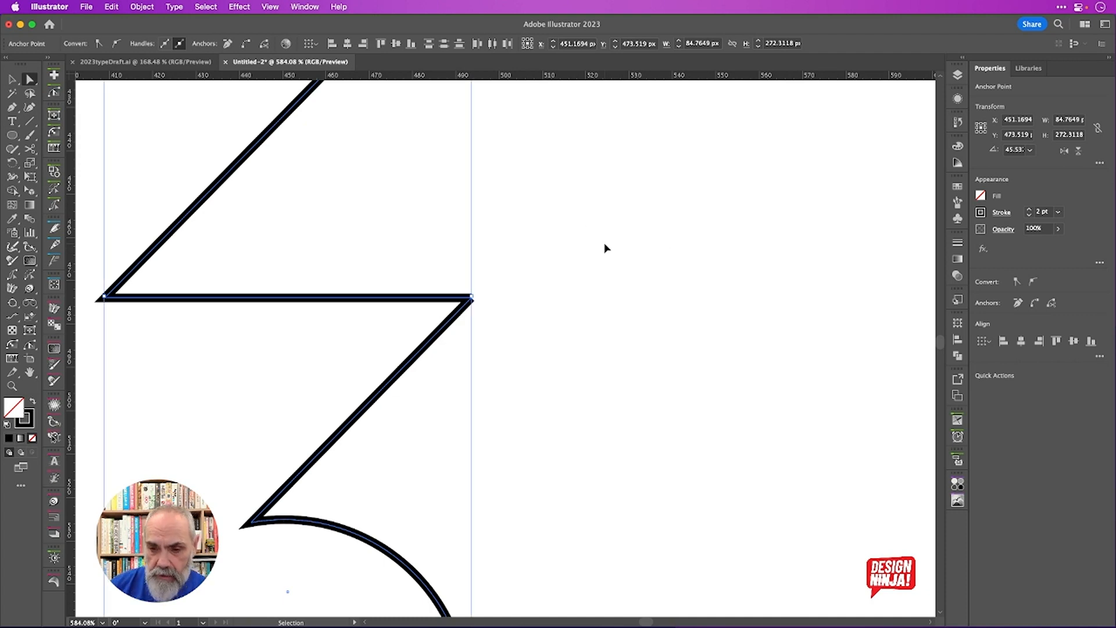
super+click(523, 260)
key(super+0)
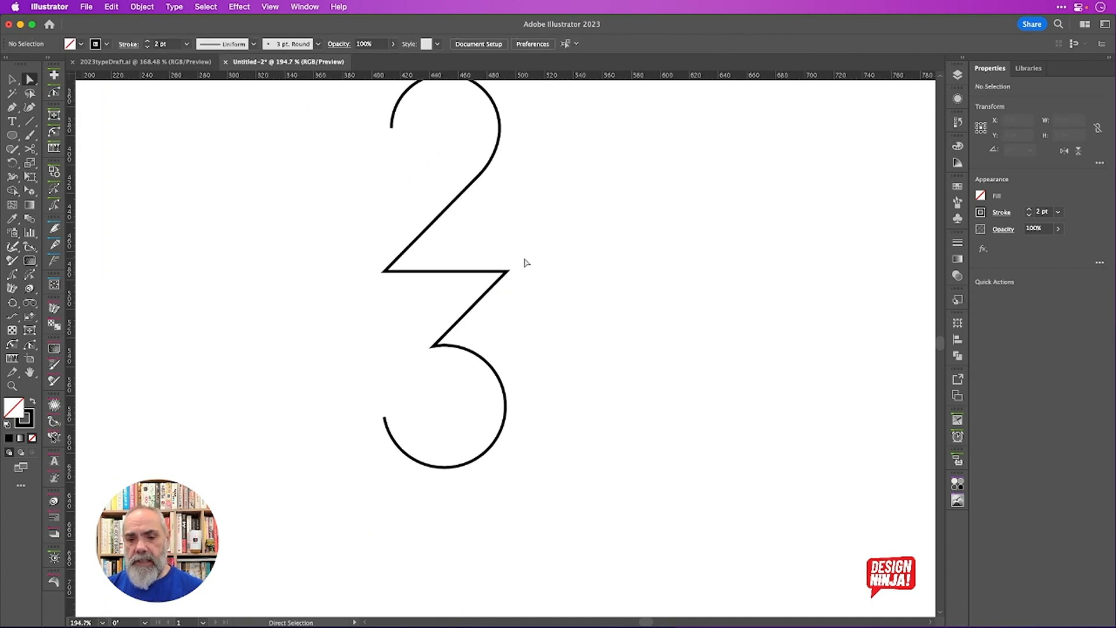
scroll(526, 263, down, 3)
scroll(526, 263, up, 2)
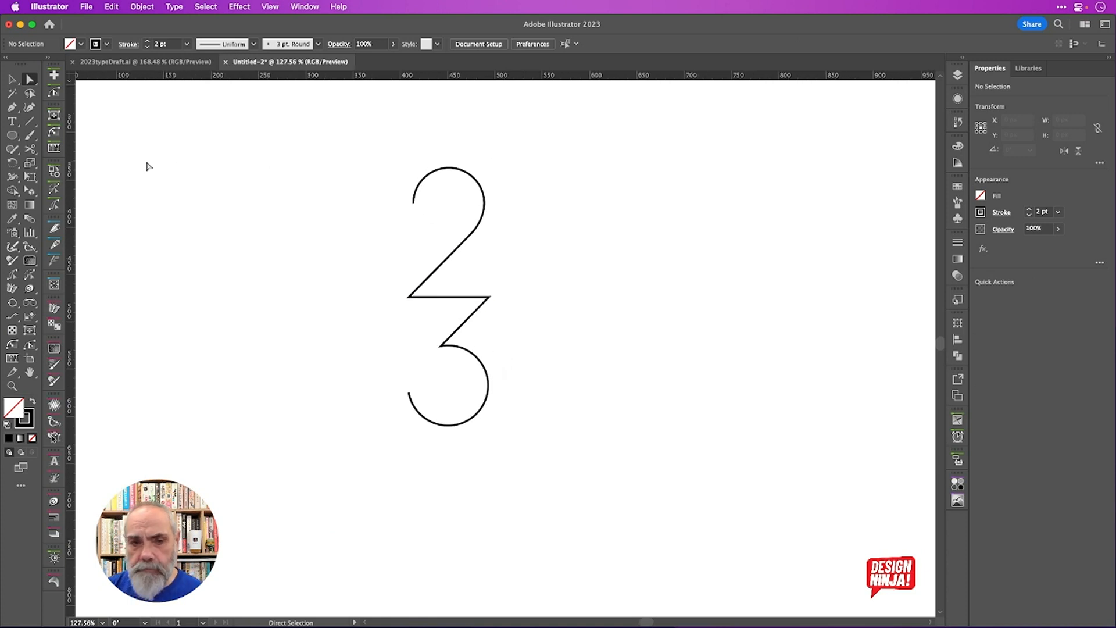
Try heavier stroke weights such as 23 pt and 19 pt on the joined 23 path, and restore its stroke to 2 pt
click(10, 78)
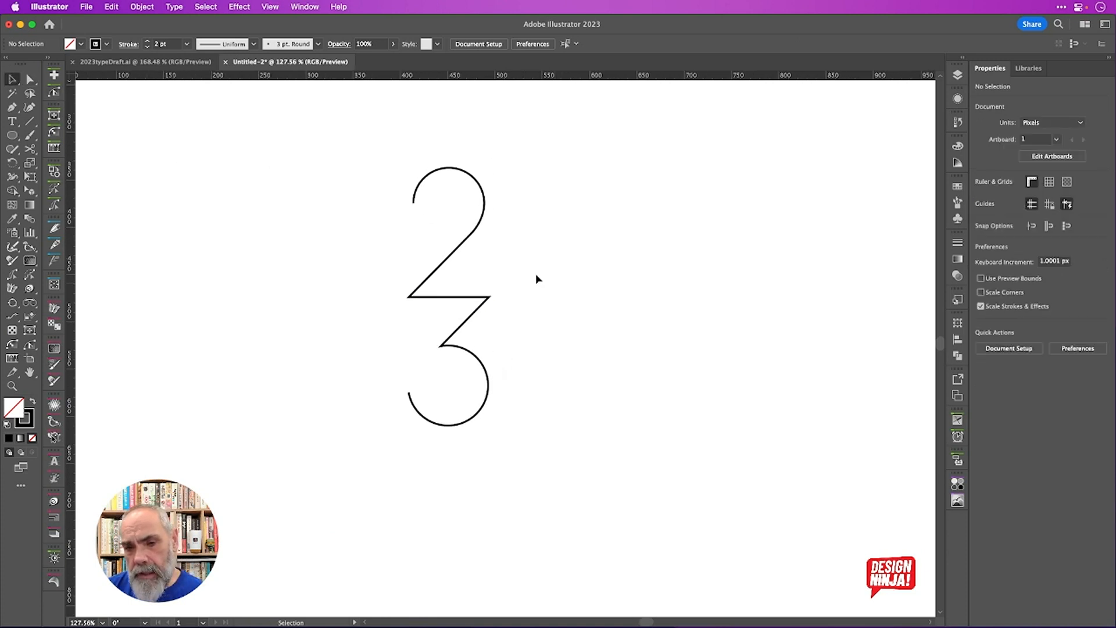
click(462, 244)
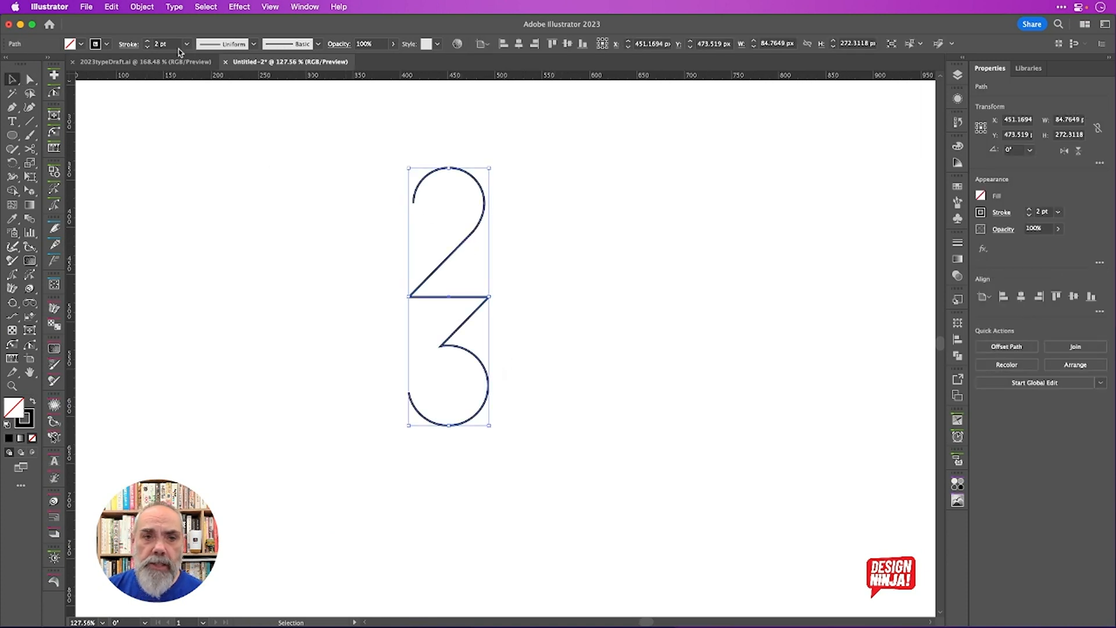
scroll(174, 44, up, 20)
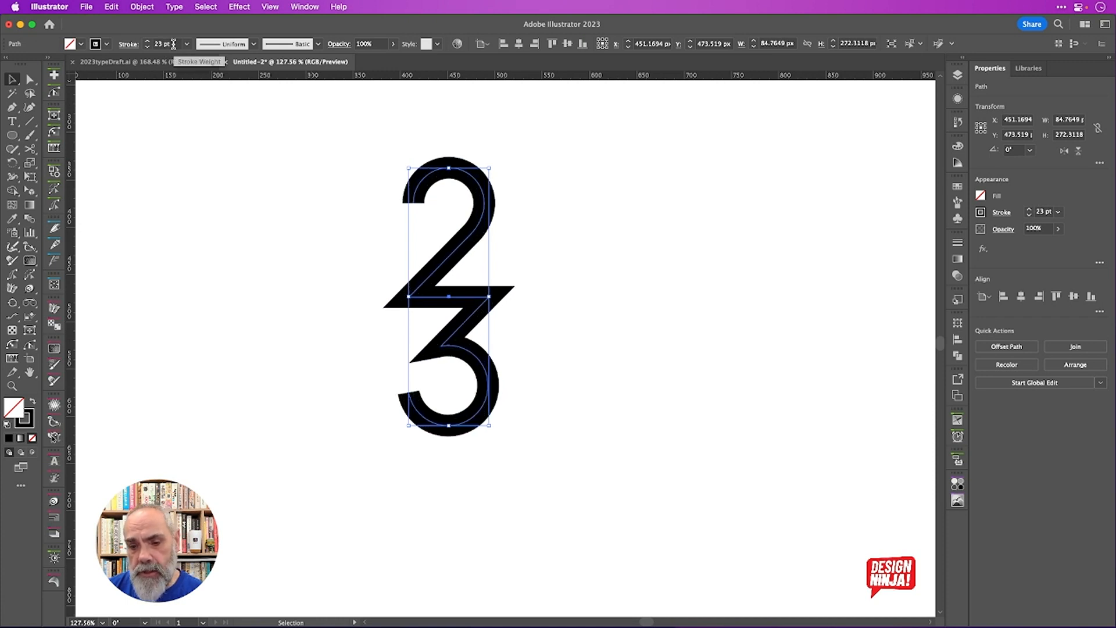
scroll(173, 44, down, 4)
scroll(174, 45, down, 12)
scroll(173, 45, up, 10)
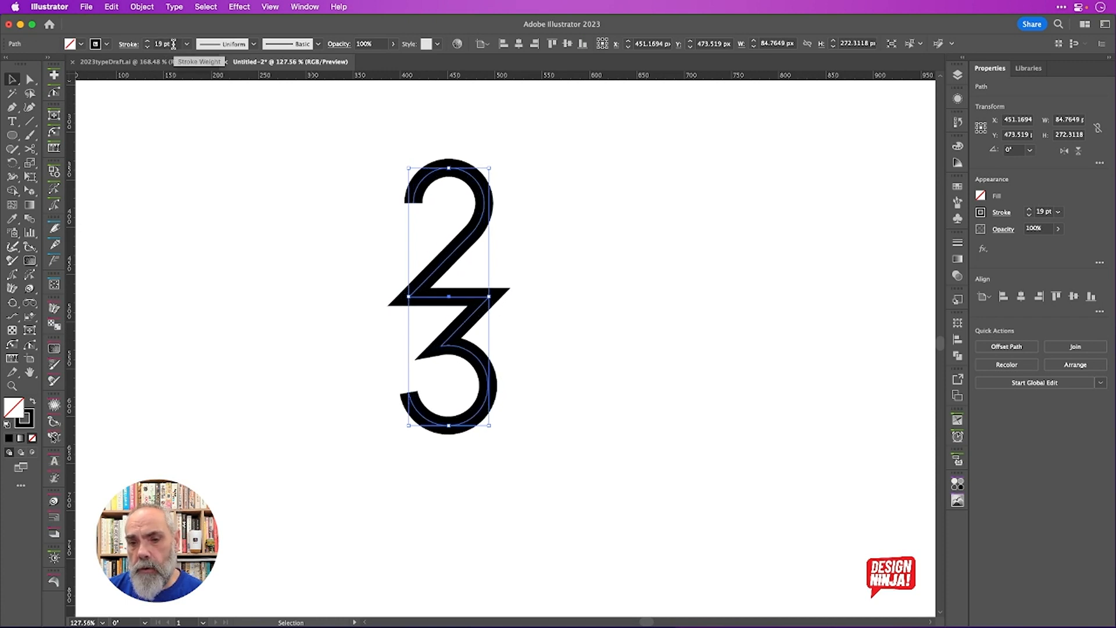
click(173, 44)
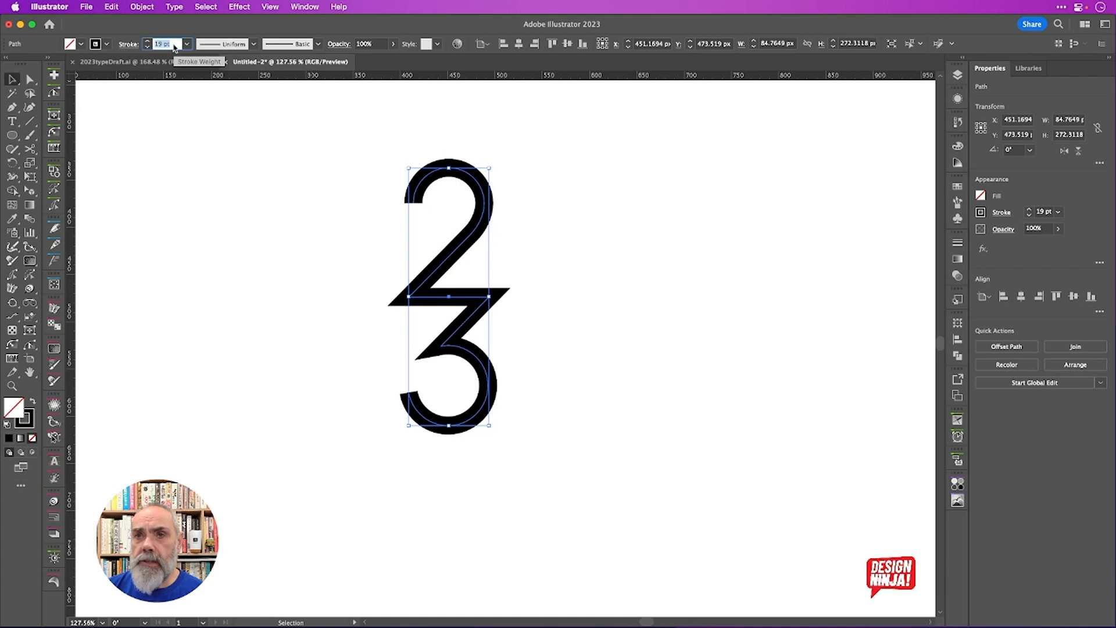
text(2)
key(Return)
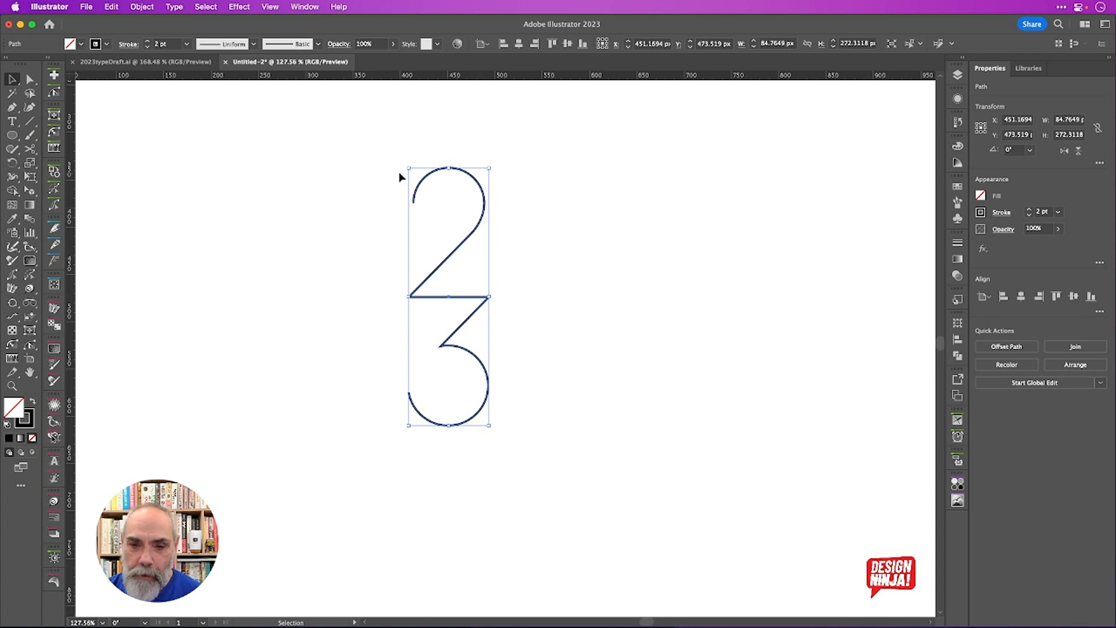
Inspect the joined 23 path up close from top to bottom and convert its stroke to a filled shape with Outline Stroke
scroll(399, 172, up, 5)
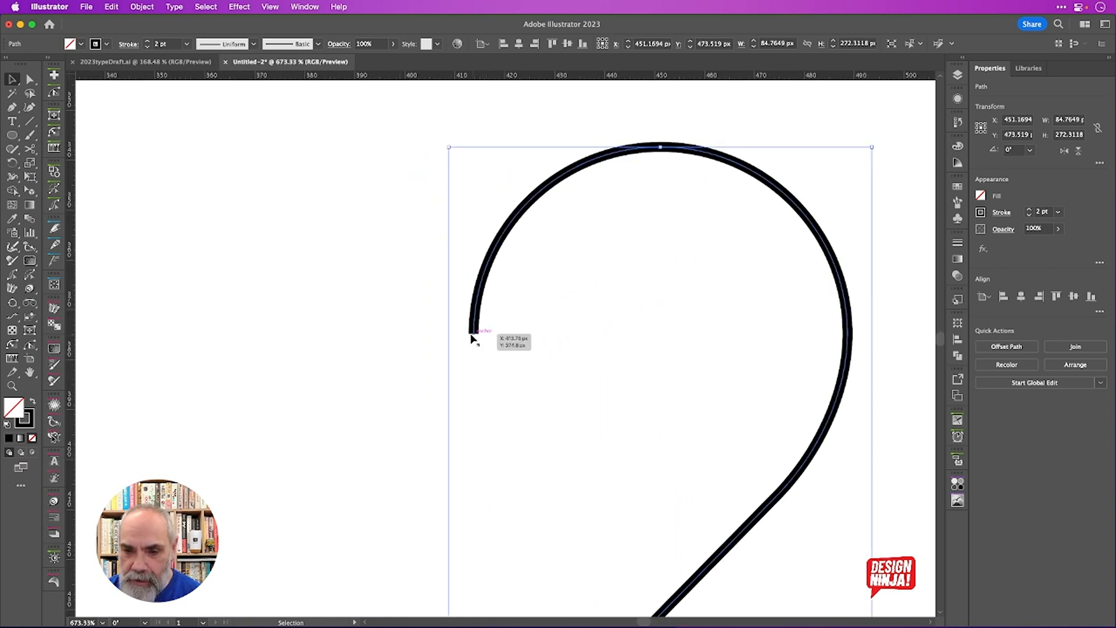
scroll(546, 349, down, 5)
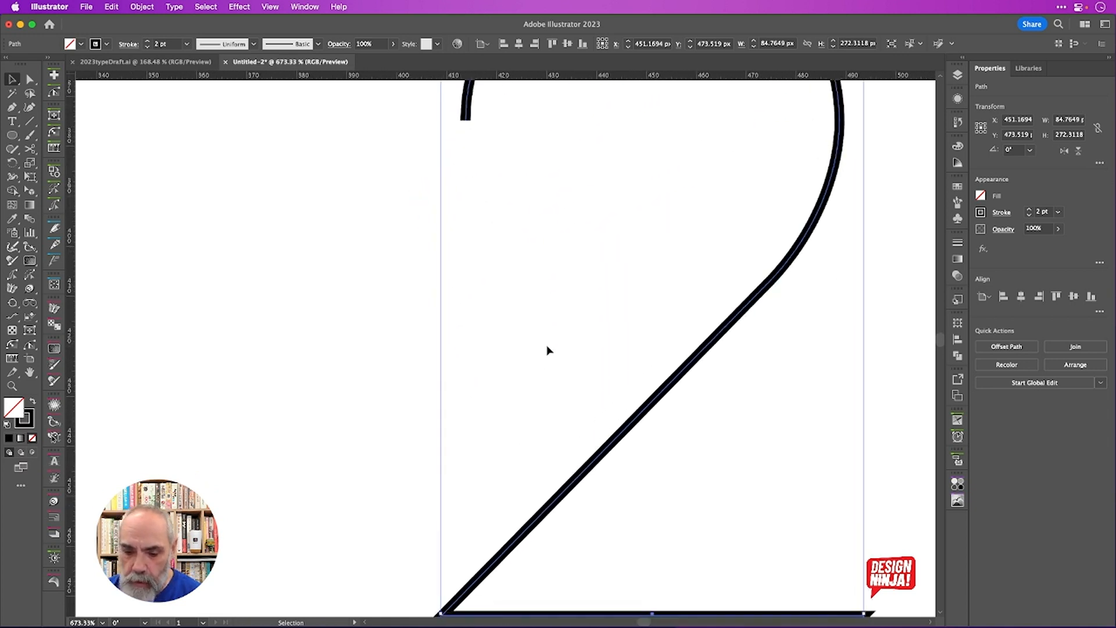
scroll(547, 349, down, 8)
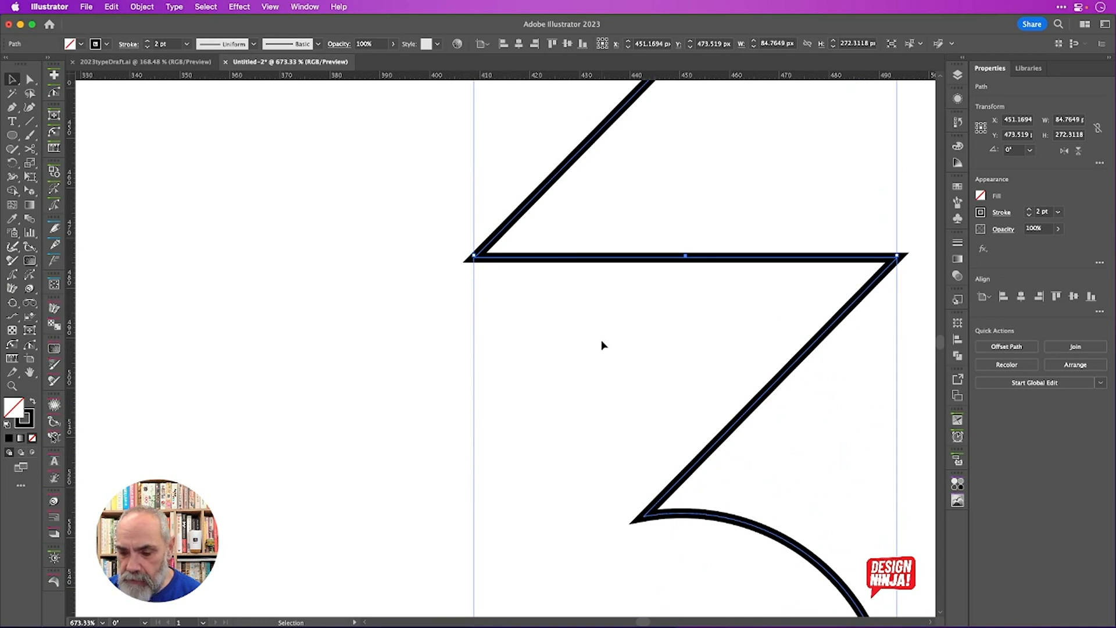
scroll(602, 345, down, 6)
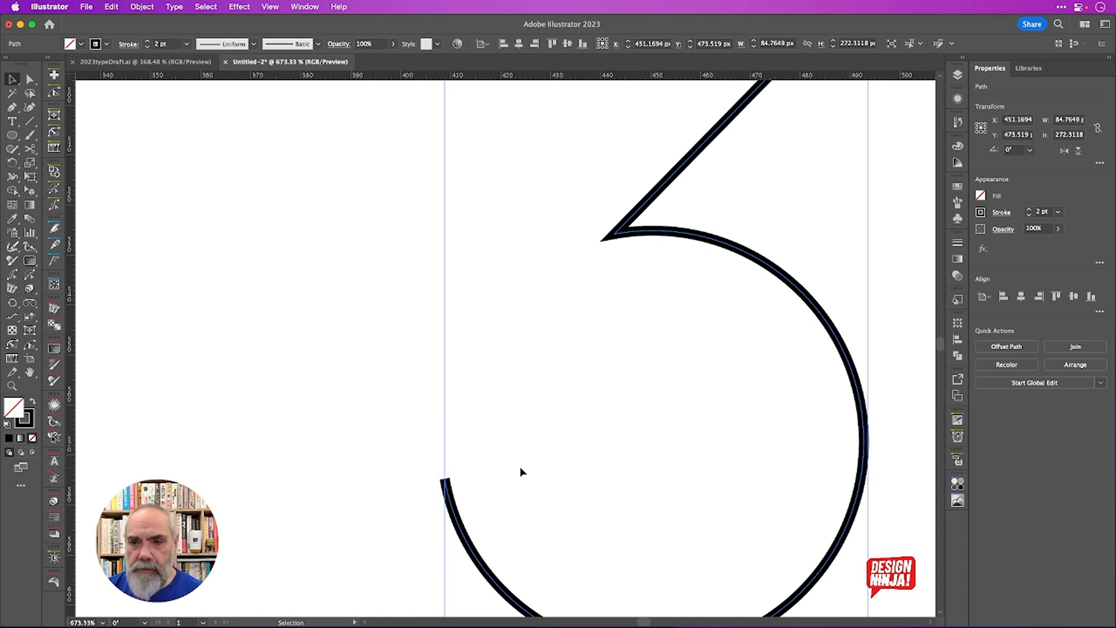
scroll(520, 466, down, 5)
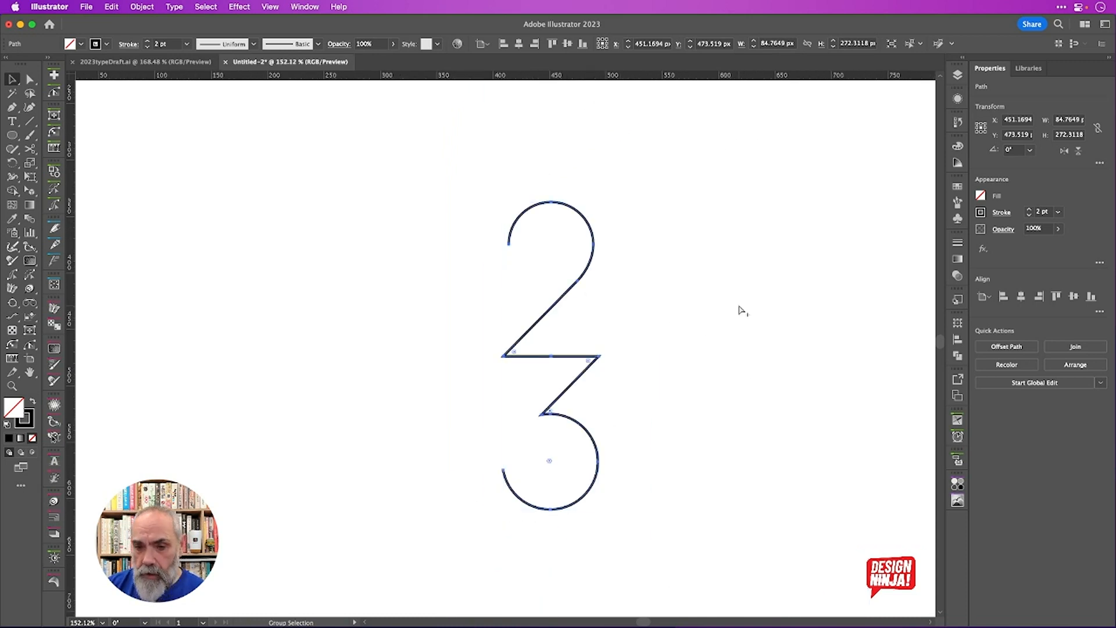
click(143, 8)
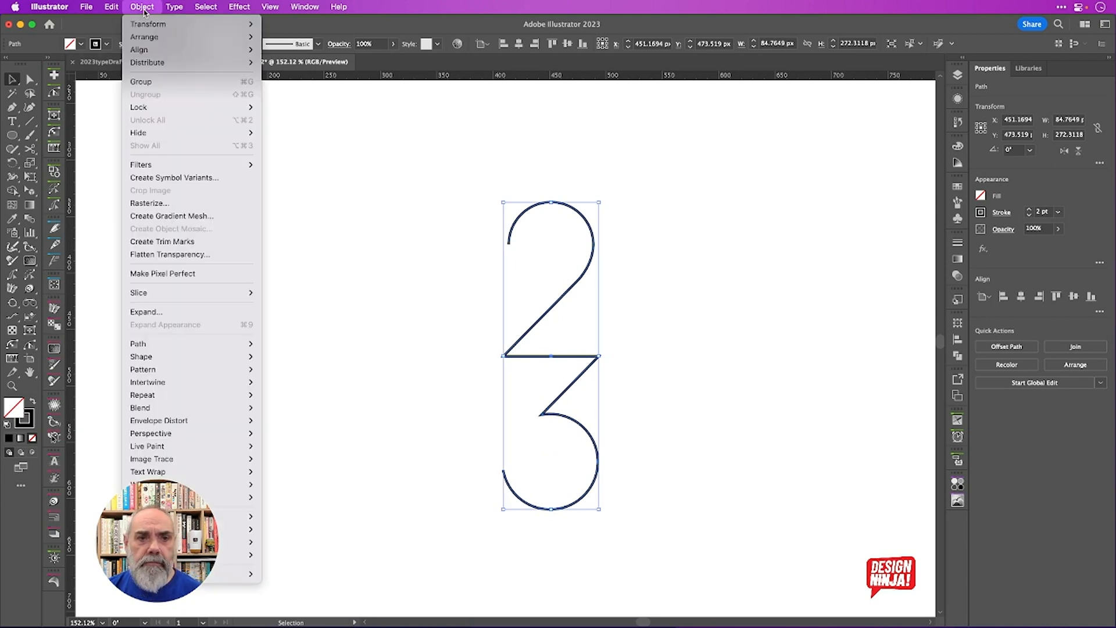
mouse_move(220, 344)
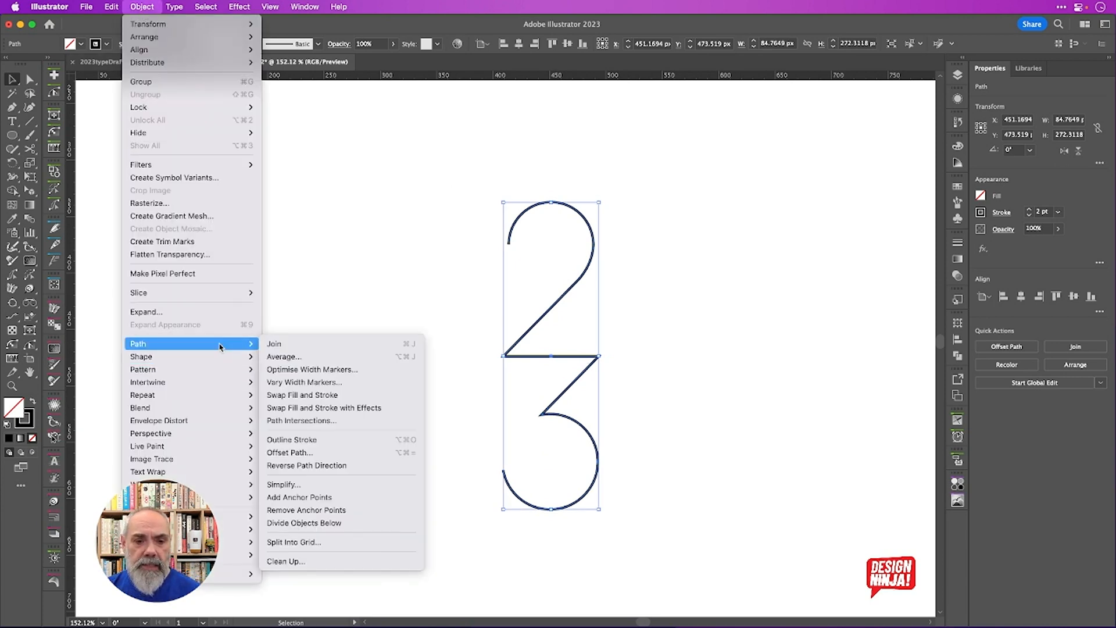
click(344, 440)
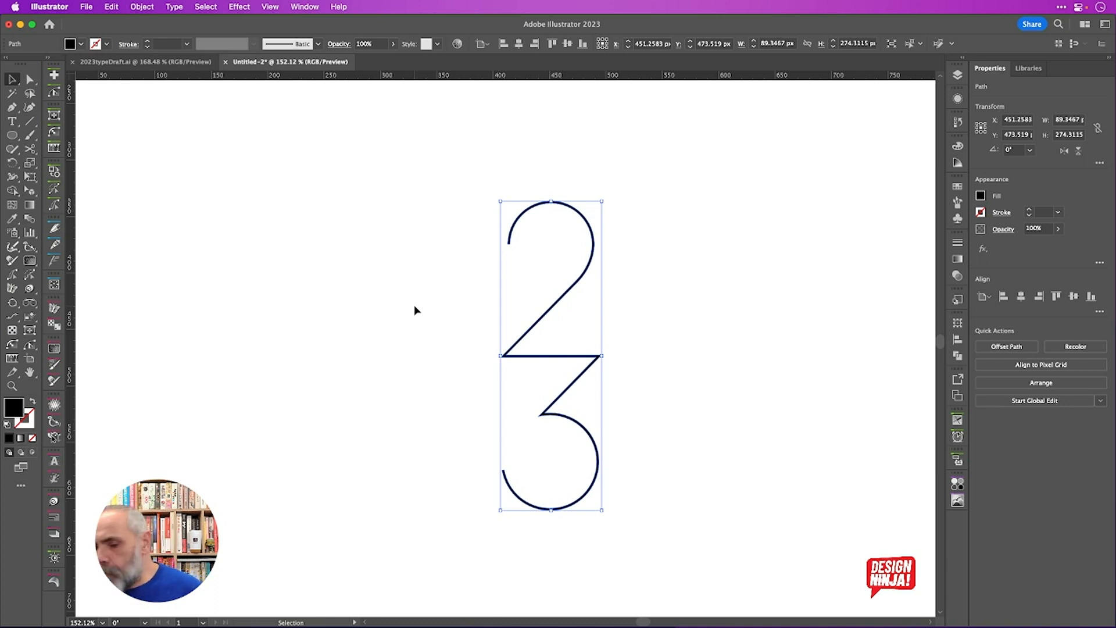
Move the outlined 23 off the artboard onto the empty canvas to its right and deselect it
key(super+0)
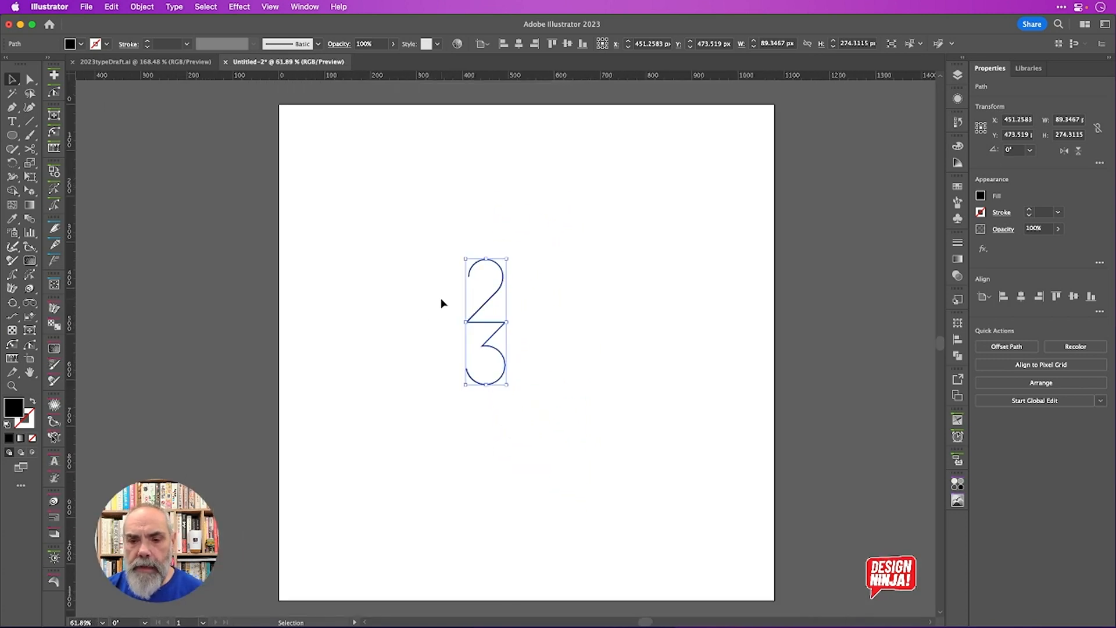
drag(490, 299, 872, 294)
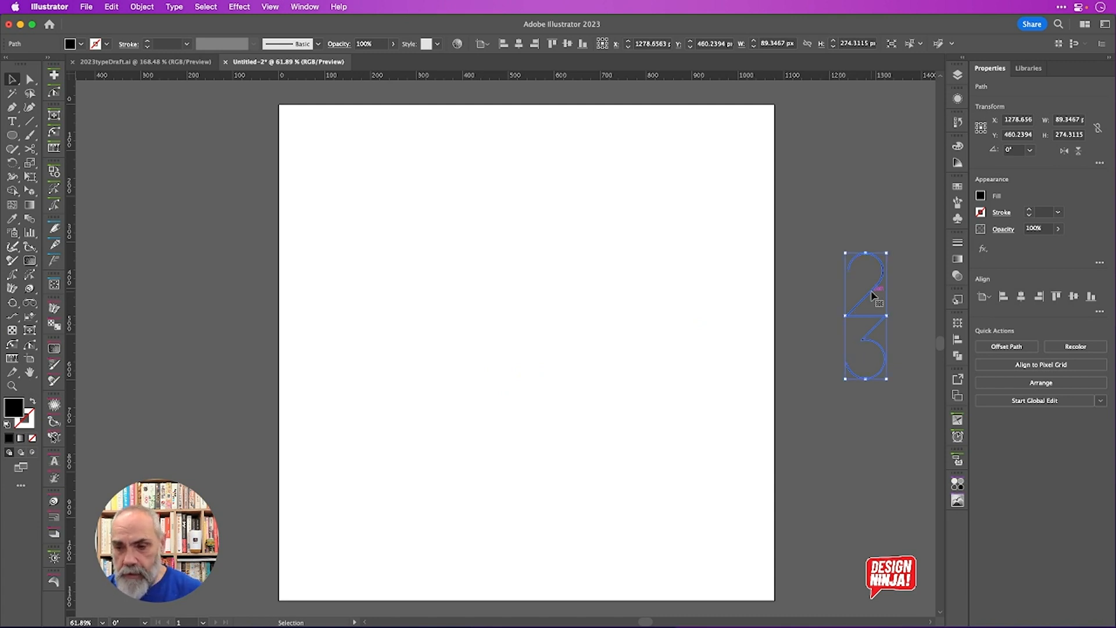
click(704, 259)
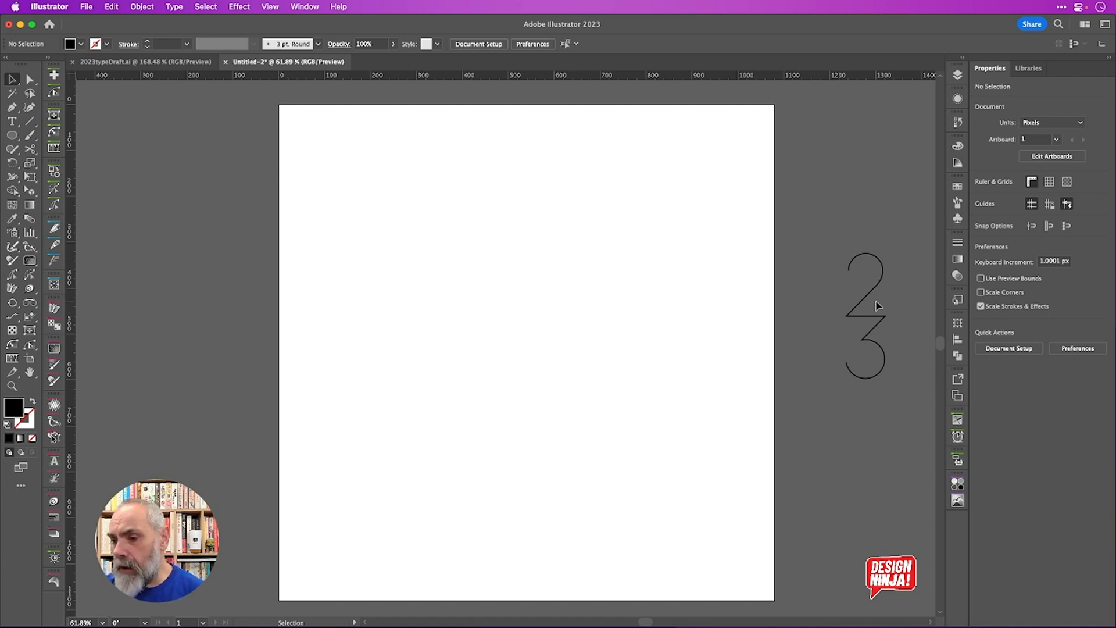
drag(865, 304, 525, 276)
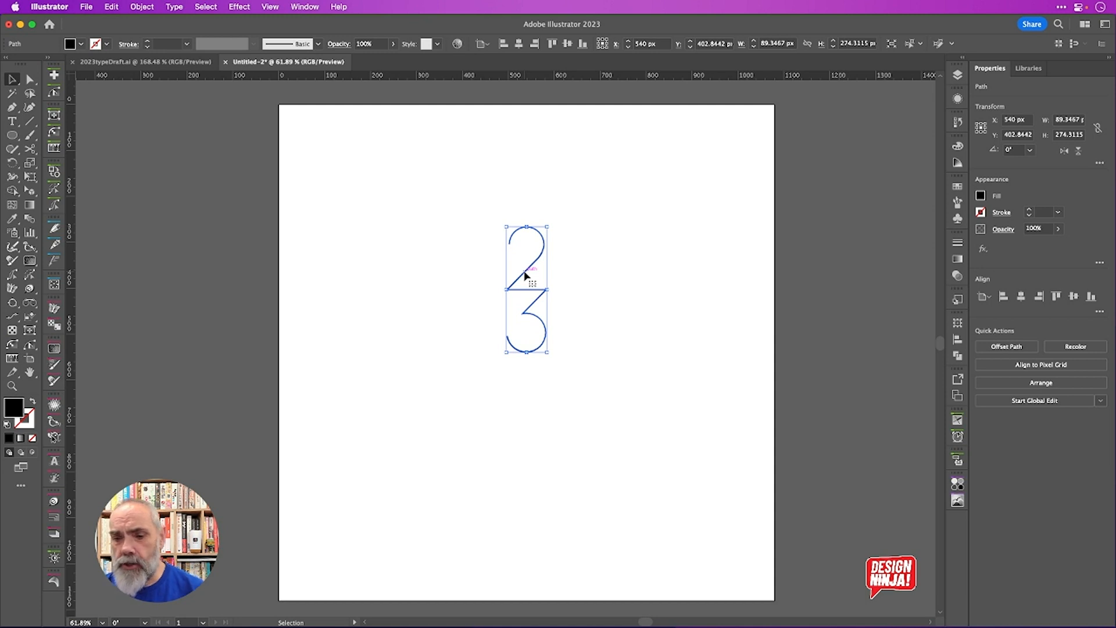
drag(525, 276, 856, 286)
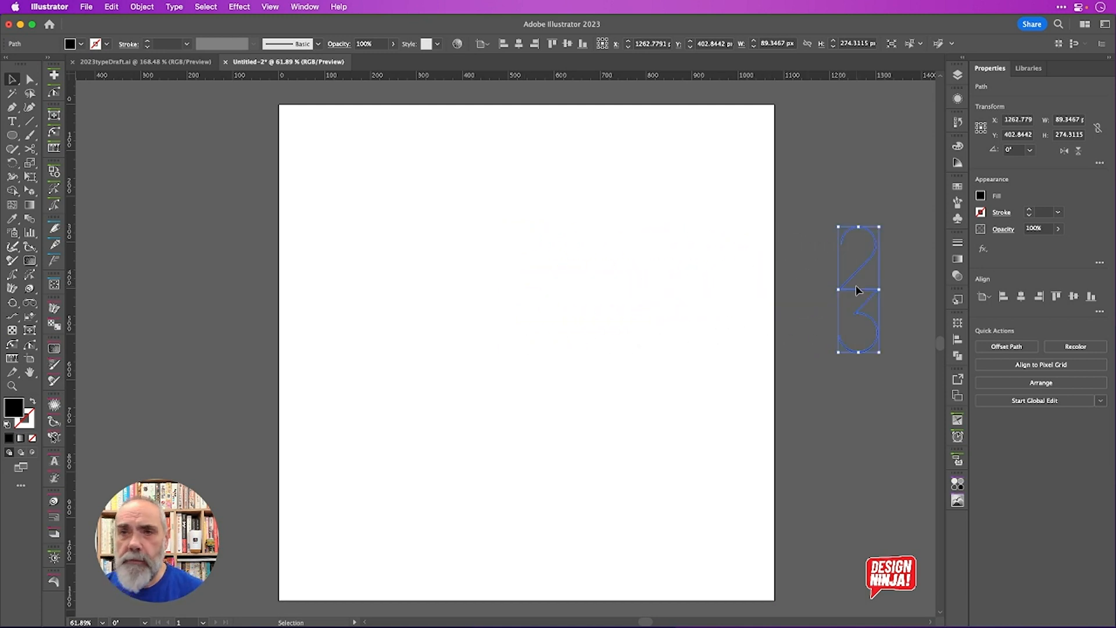
click(672, 260)
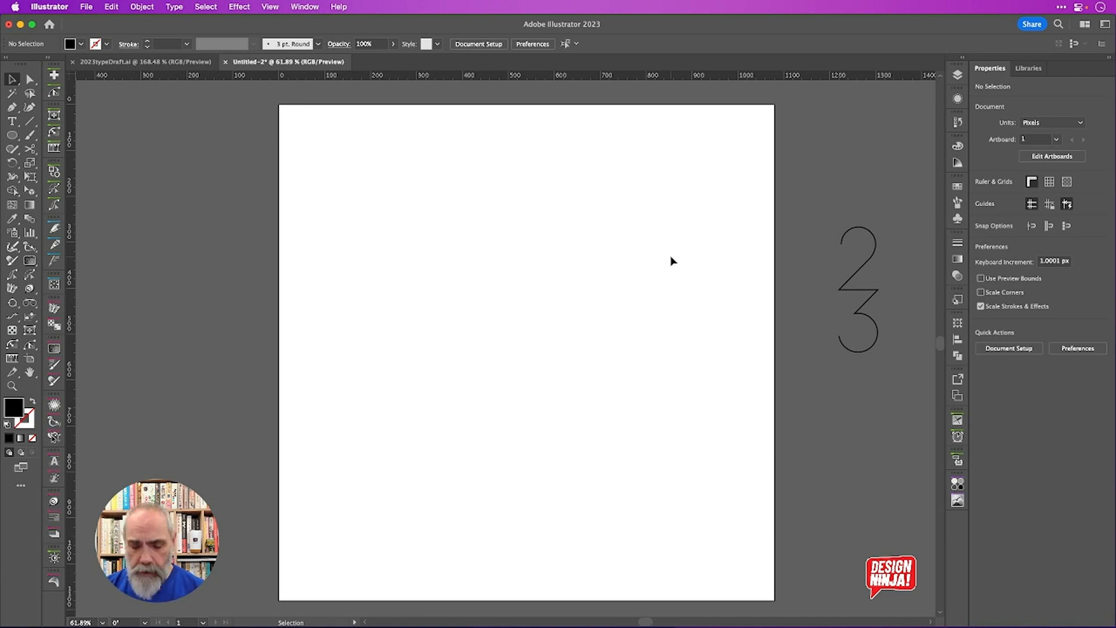
Show the two-point perspective grid on the empty artboard
key(super)
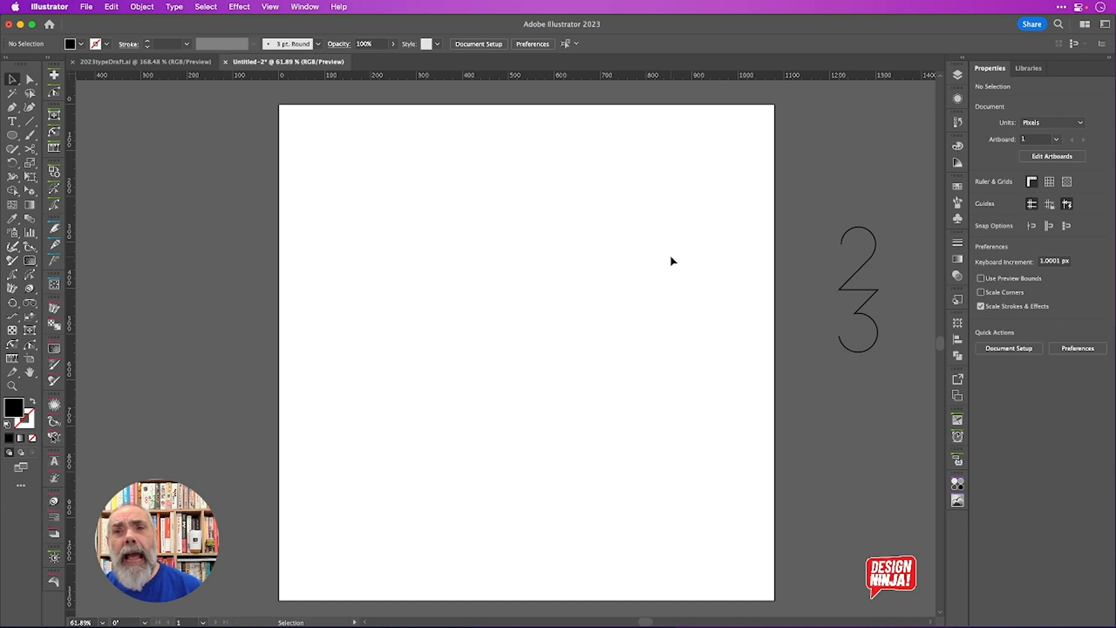
key(super)
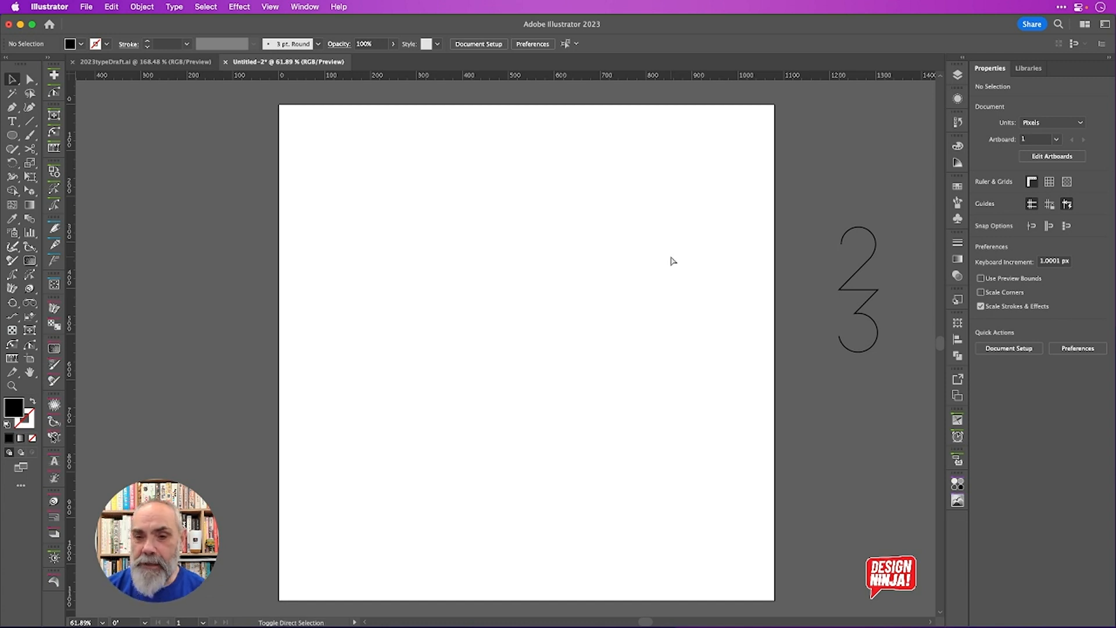
key(super+shift+i)
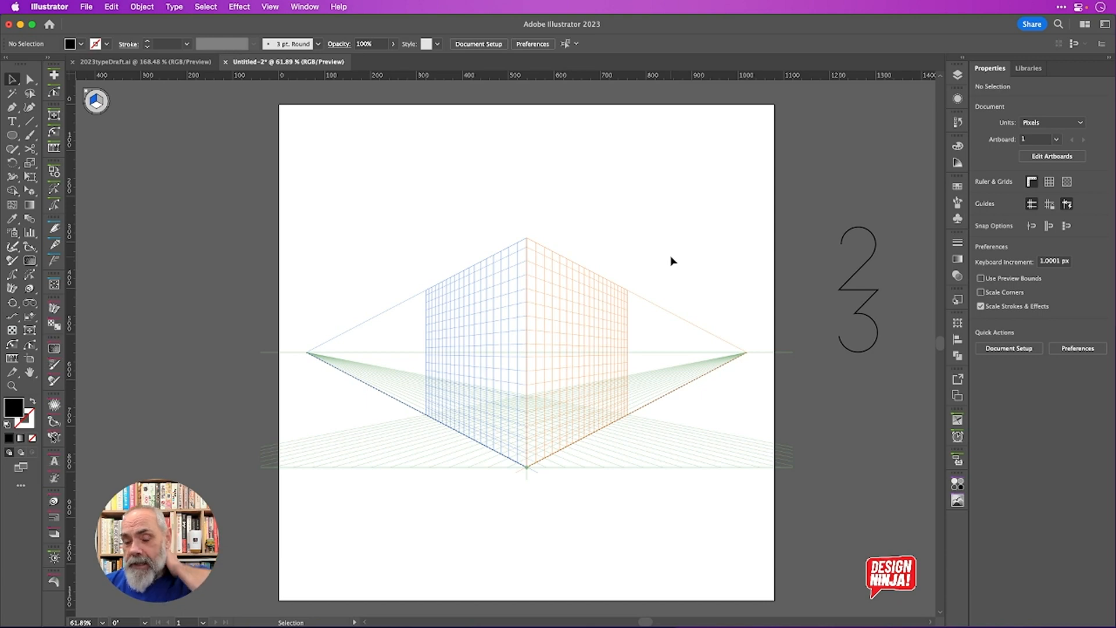
scroll(609, 371, up, 3)
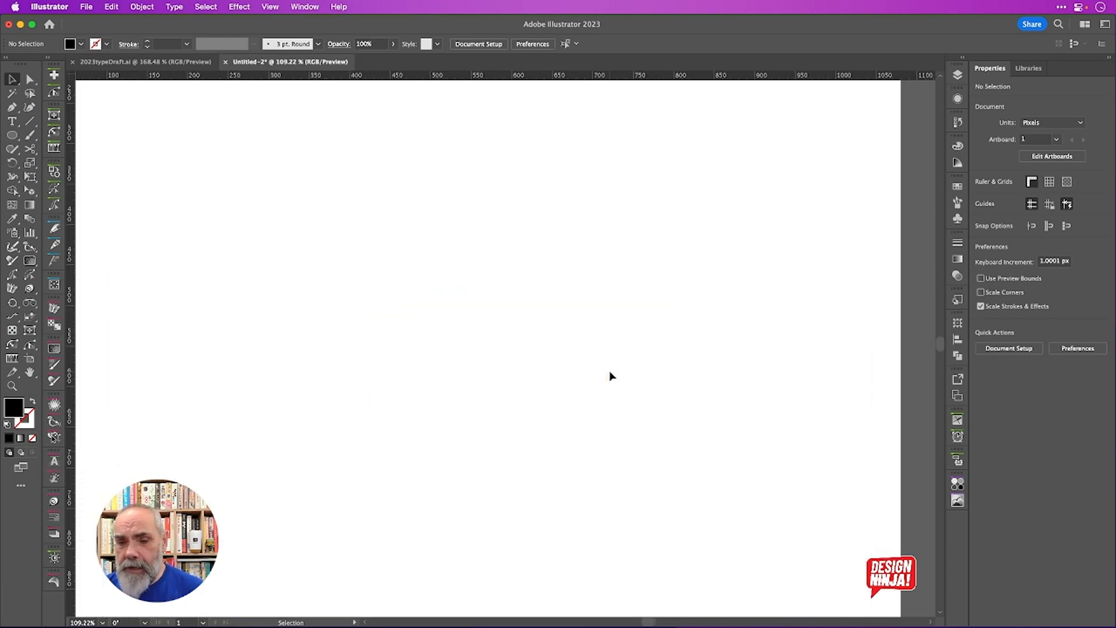
scroll(610, 375, down, 2)
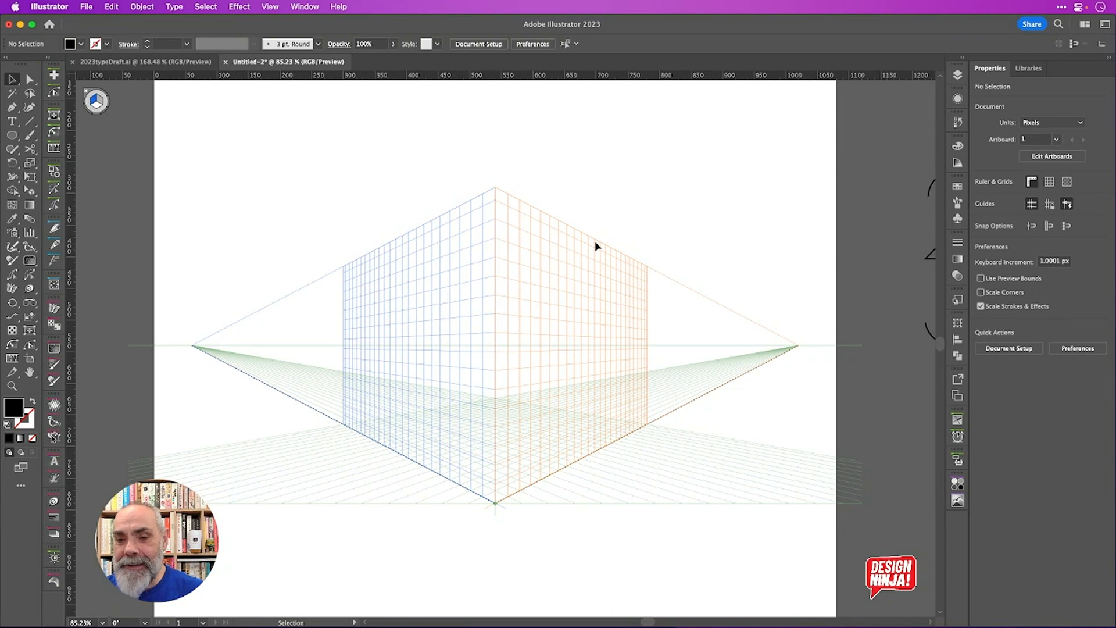
Try hiding and showing the perspective grid again, and look over the available perspective grid options
key(super+shift+i)
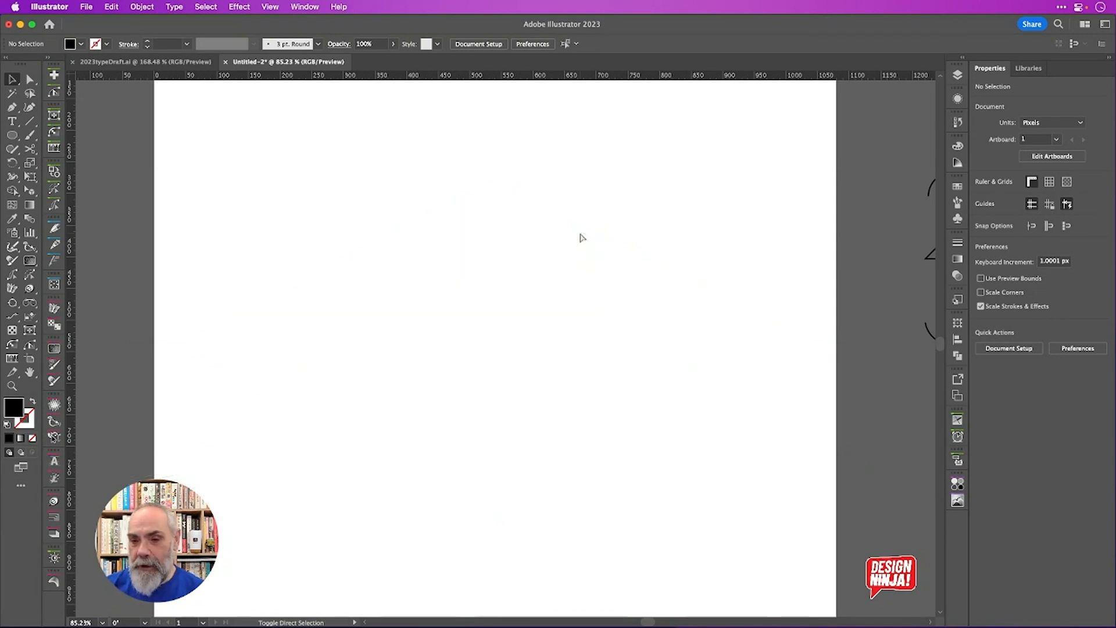
key(super+shift+i)
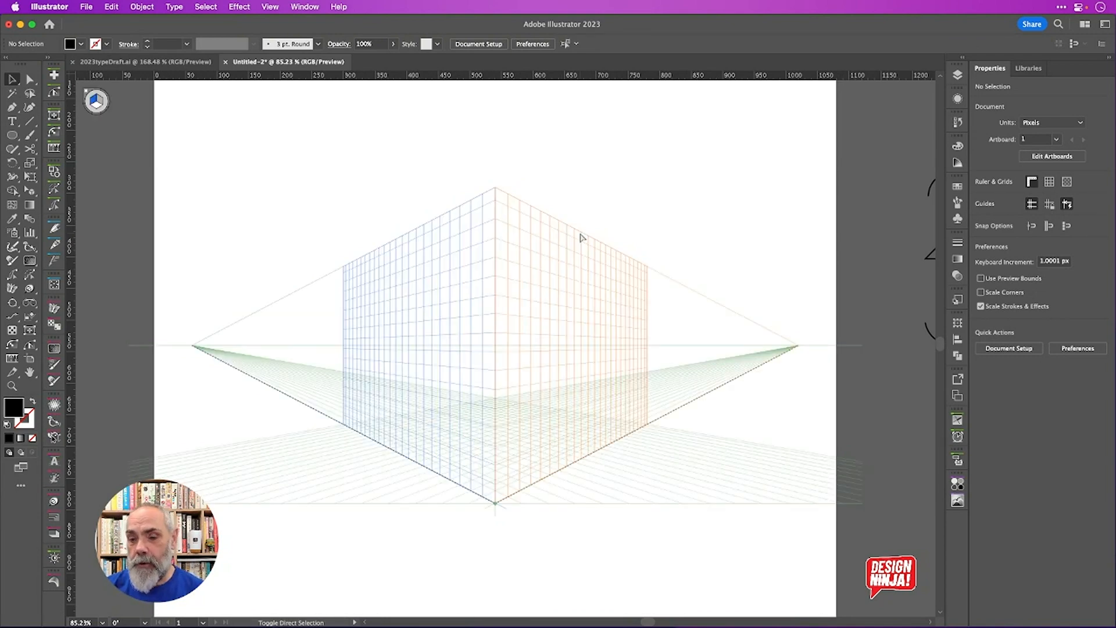
key(super+shift+i)
key(super+shift+i)
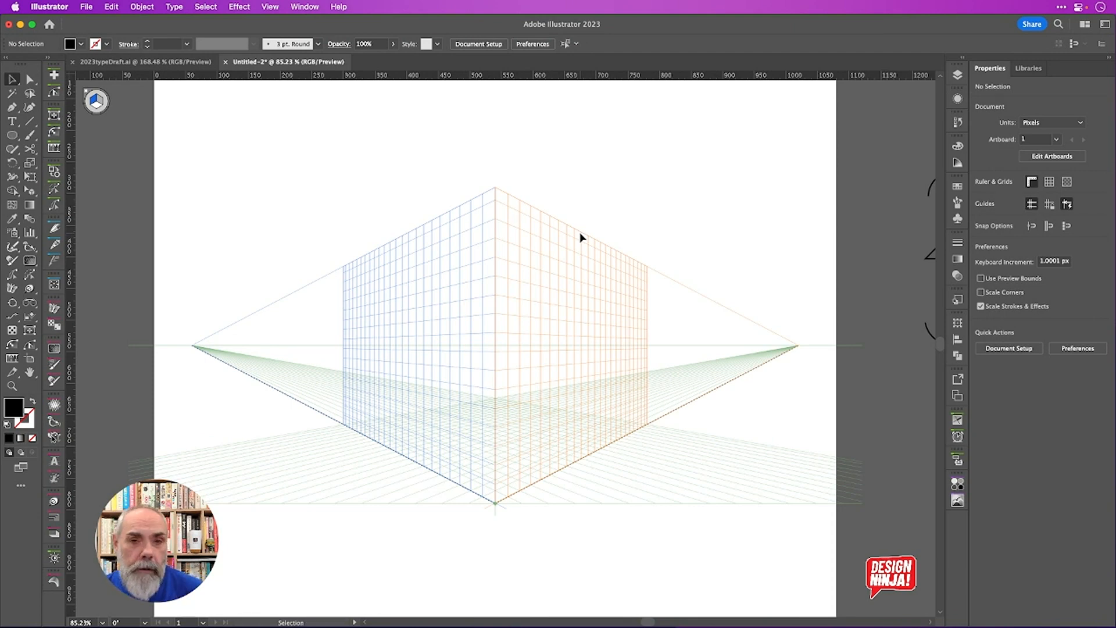
click(270, 7)
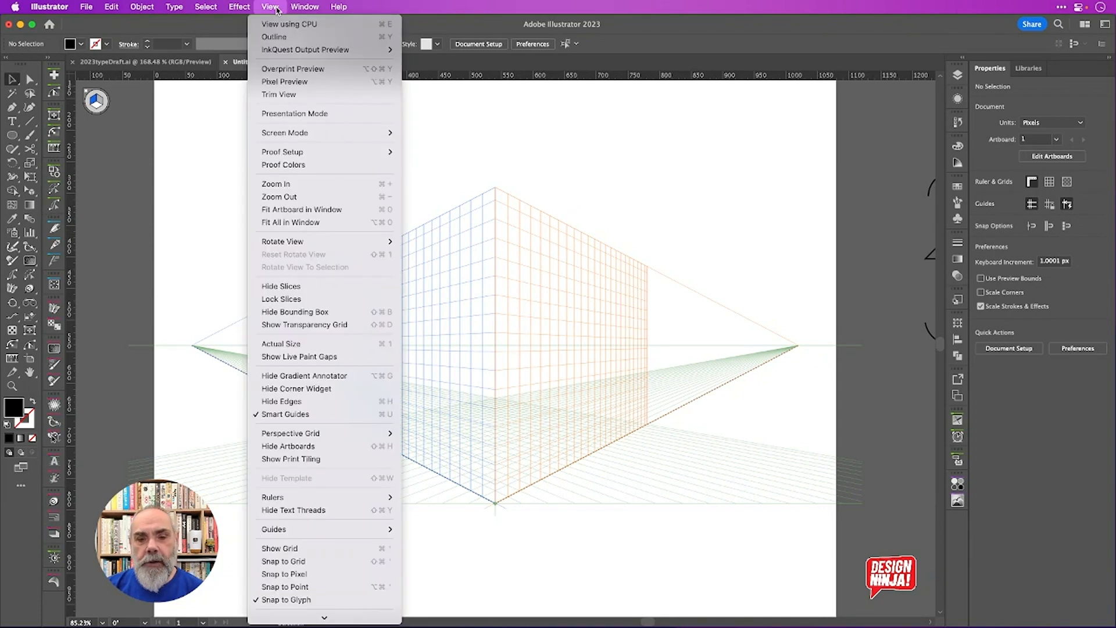
mouse_move(386, 433)
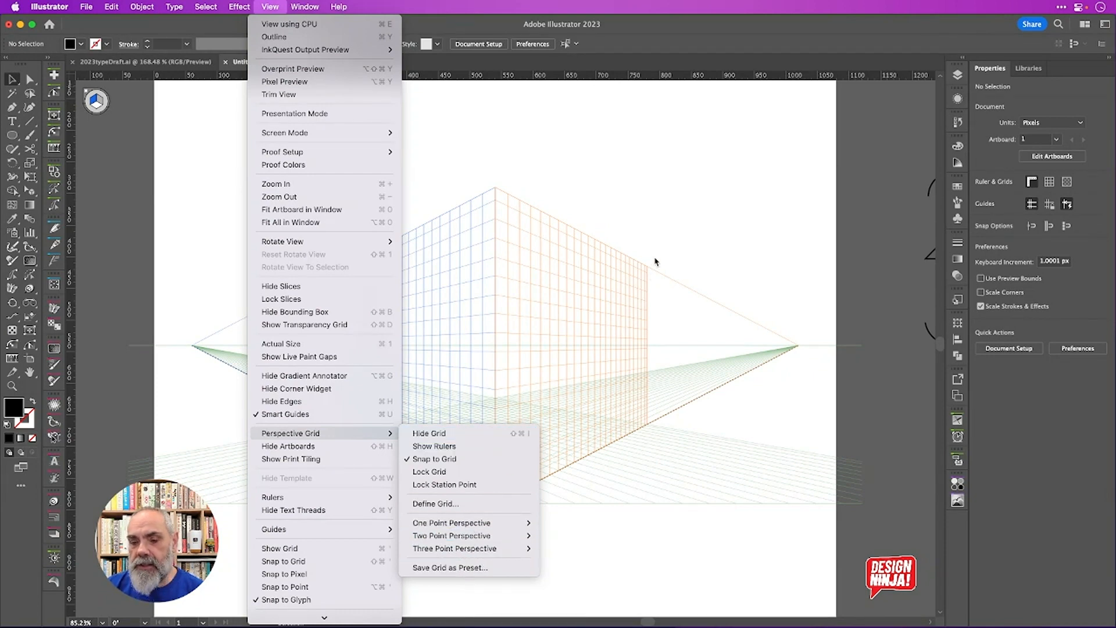
click(693, 241)
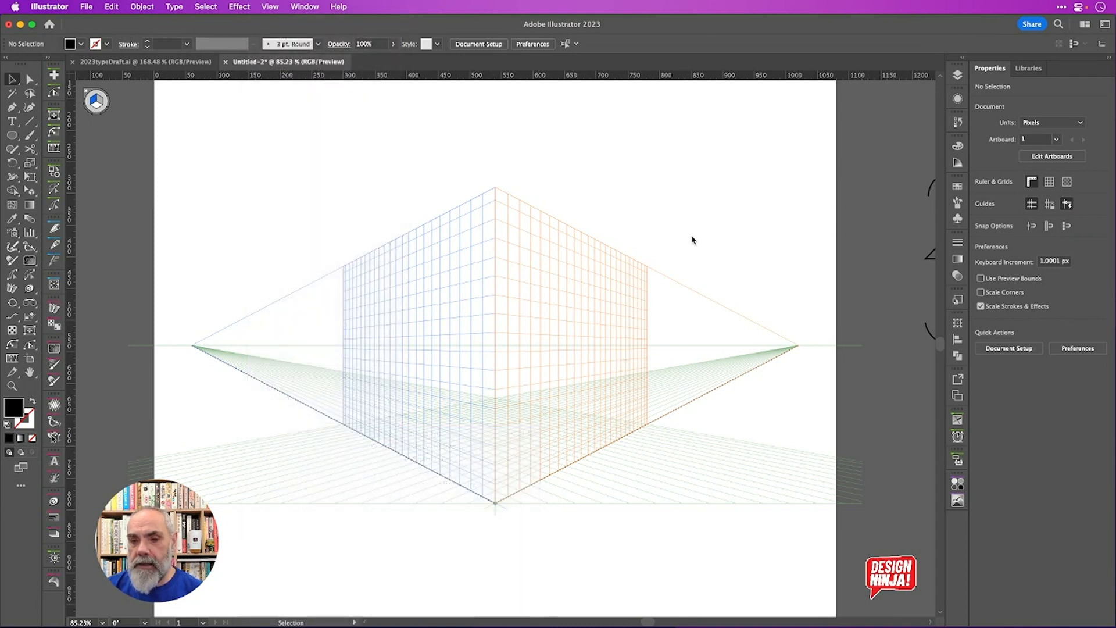
Widen the perspective grid by moving its right and left vanishing points outward along the horizon with the Perspective Grid tool
scroll(632, 346, right, 2)
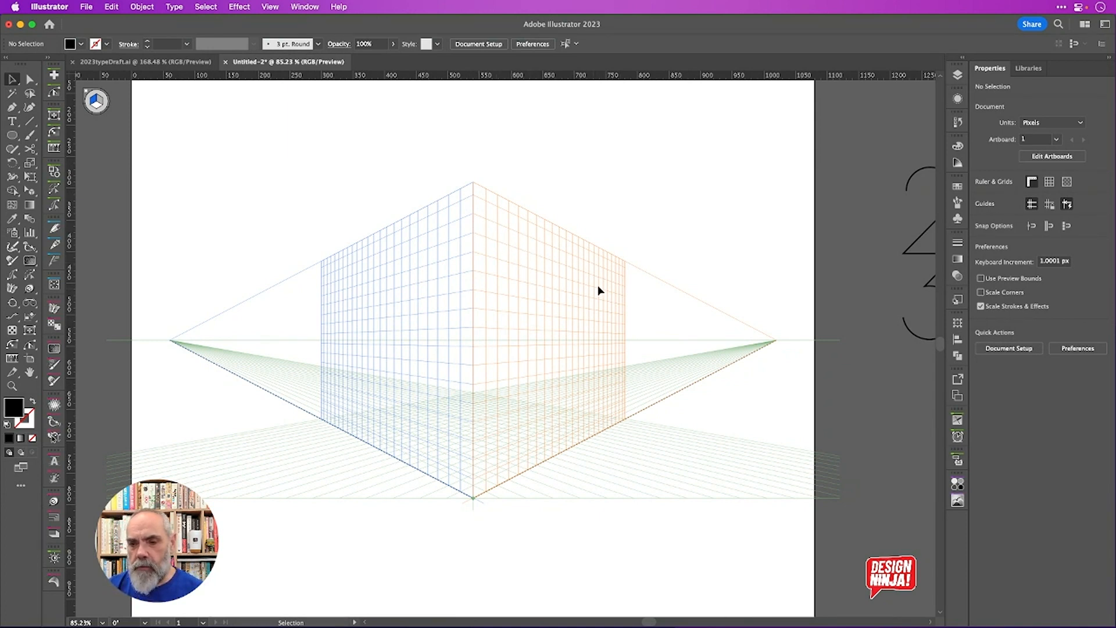
key(shift+p)
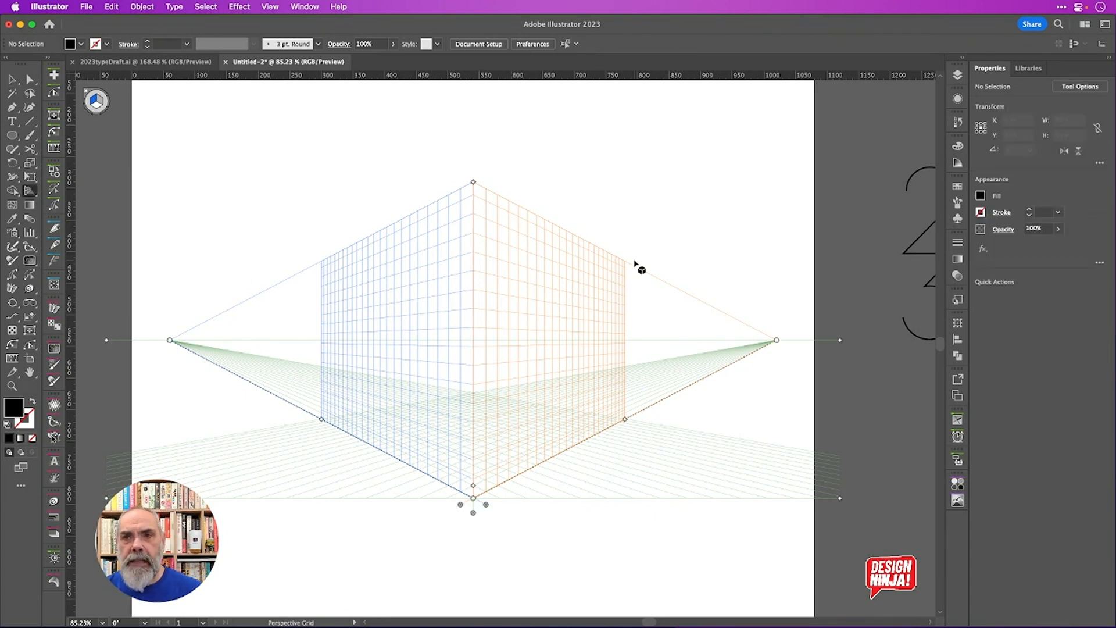
drag(776, 339, 857, 341)
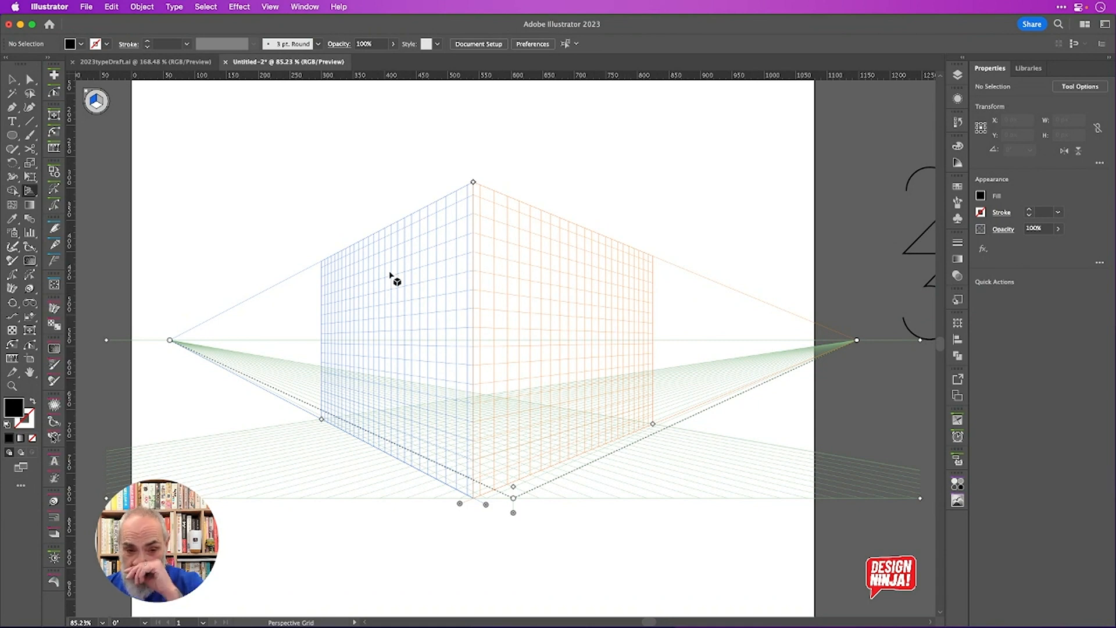
drag(170, 340, 137, 325)
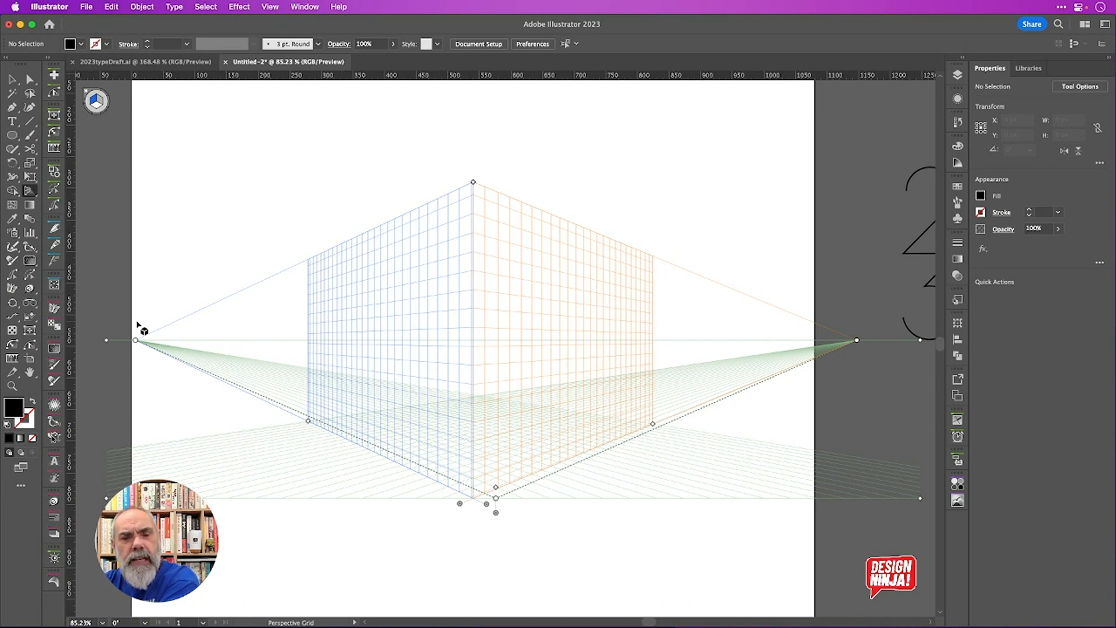
key(super+shift+i)
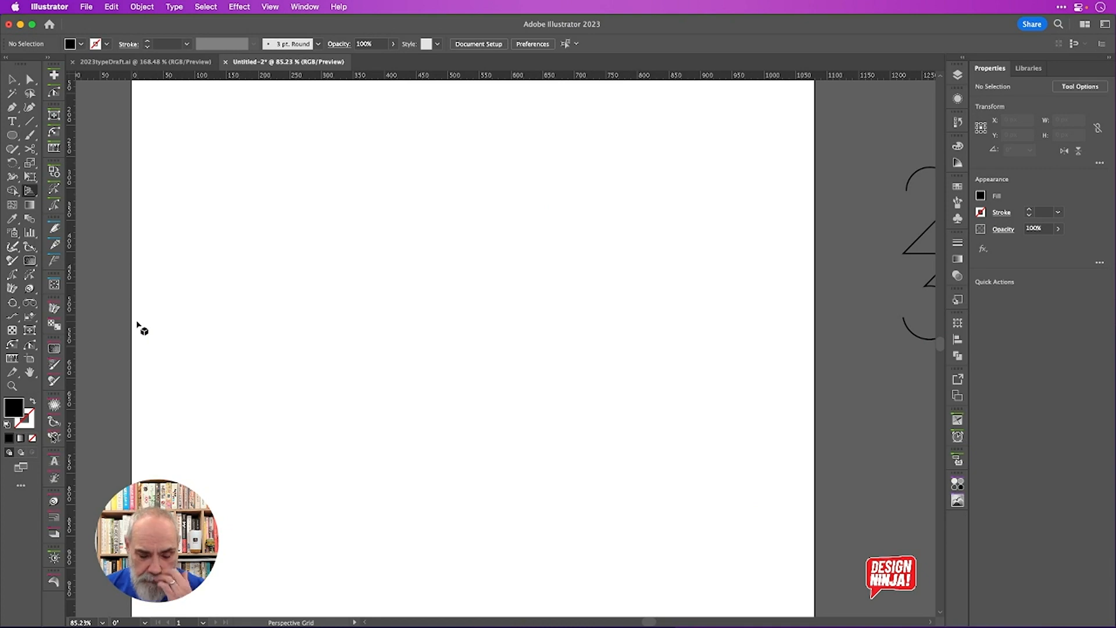
key(super+shift+i)
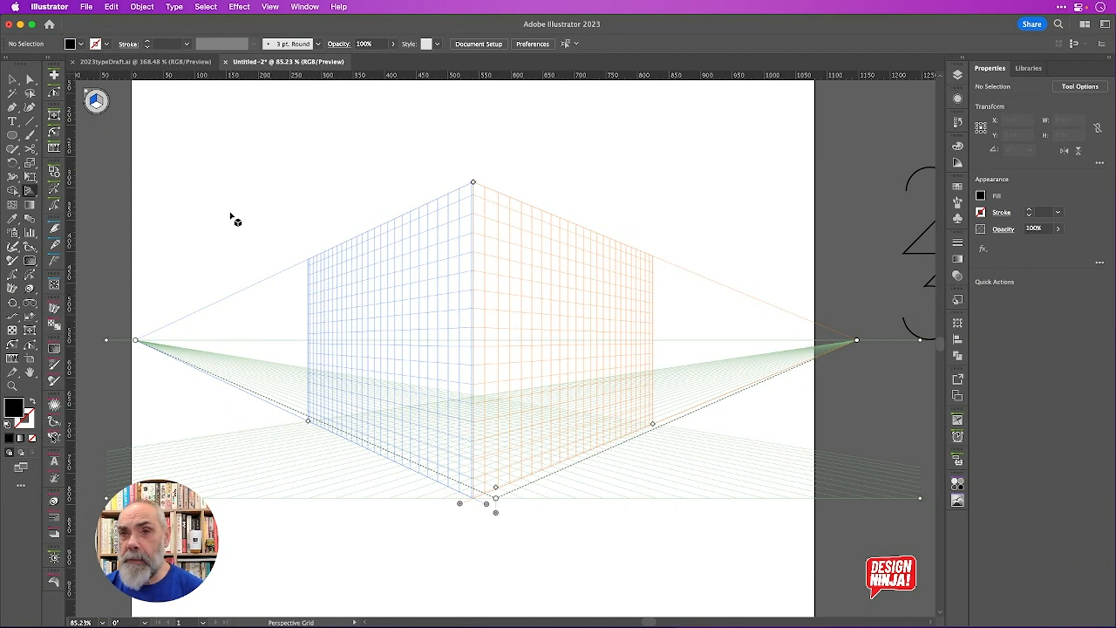
Activate the Perspective Selection tool and paste a copy of the outlined 23 over the perspective grid
key(shift+v)
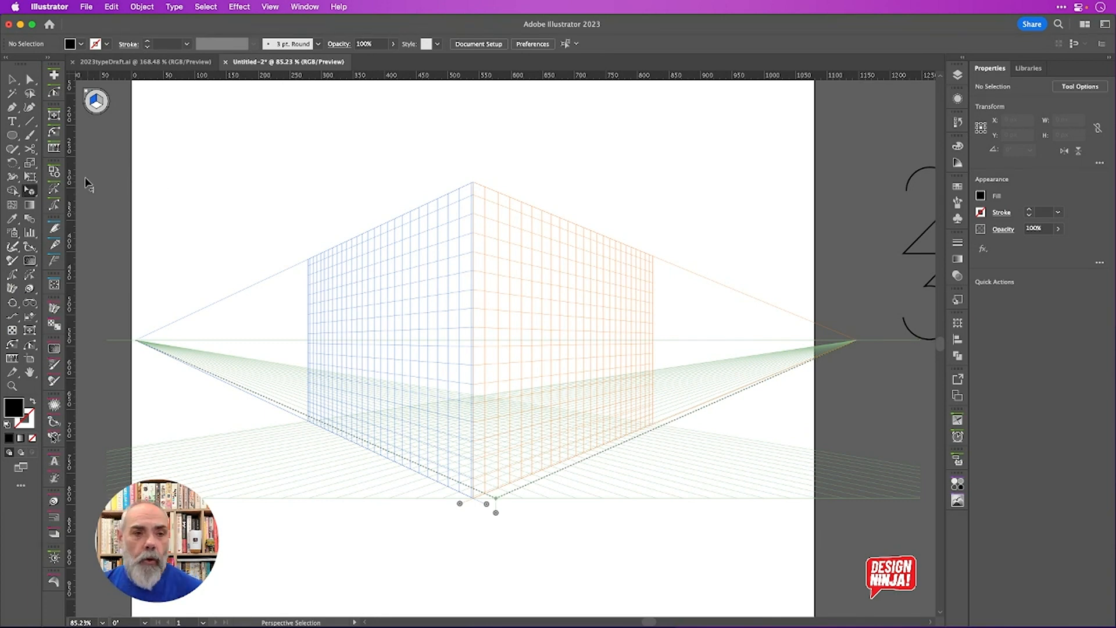
click(30, 190)
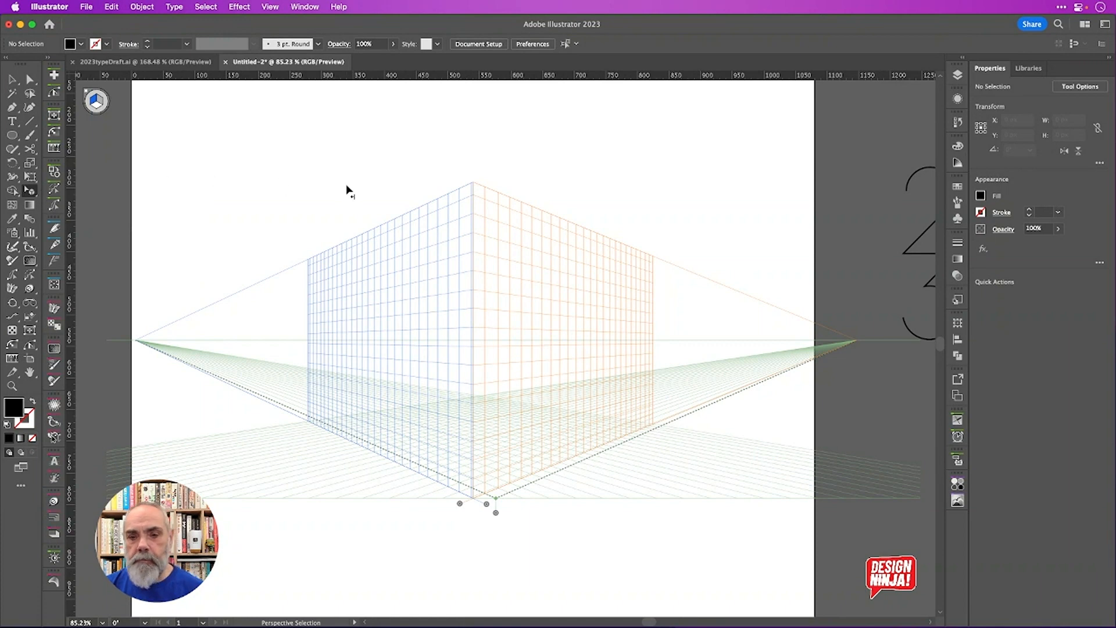
scroll(519, 320, up, 2)
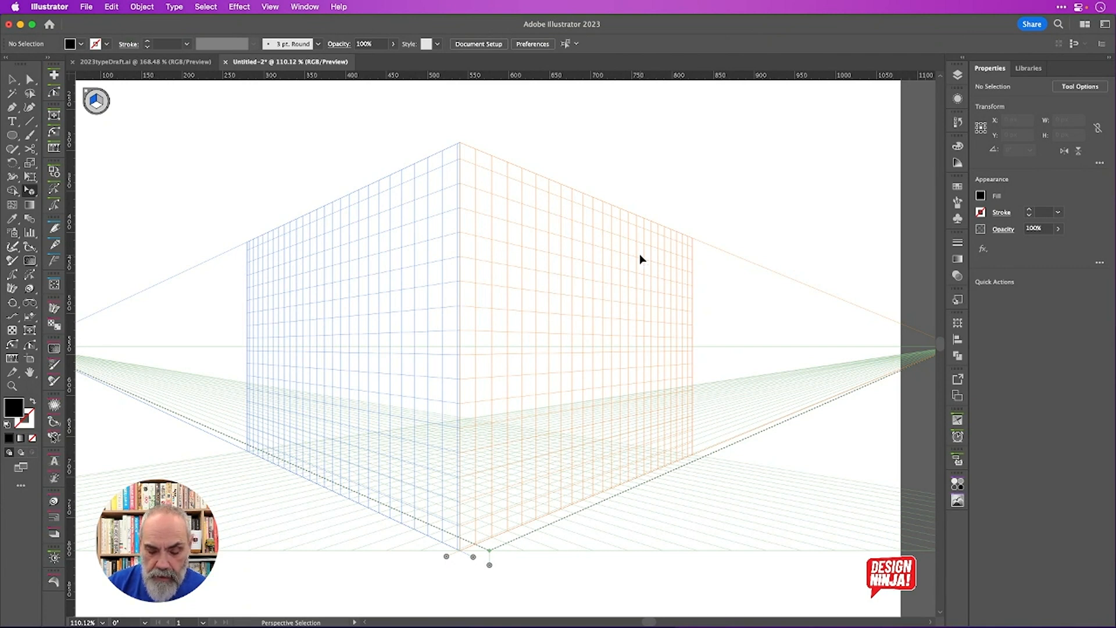
key(super+v)
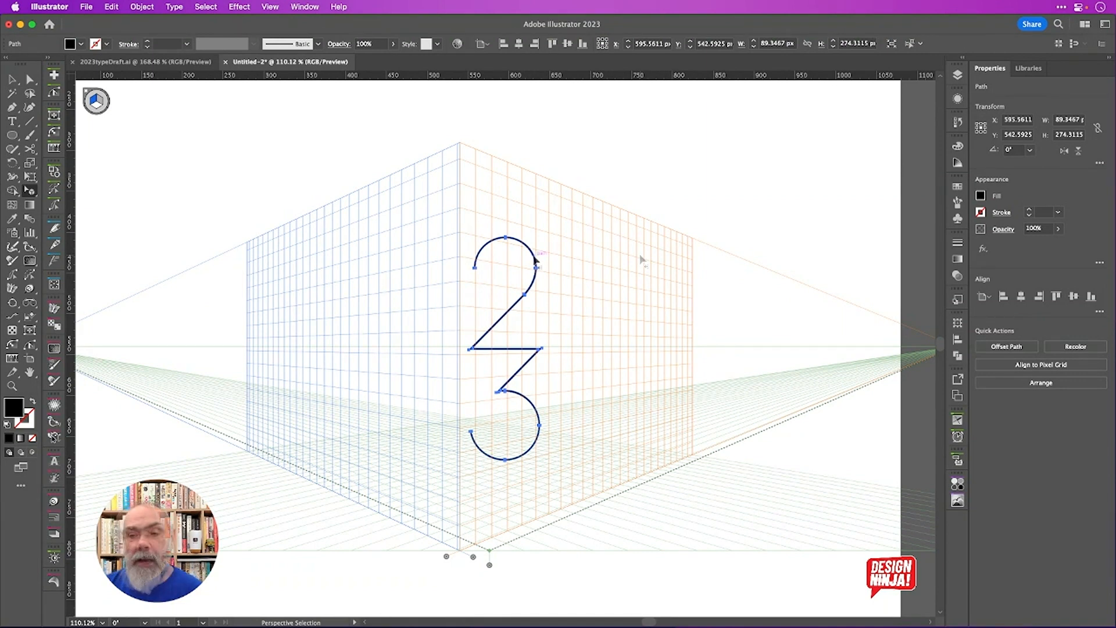
Place the 23 on the right perspective plane near the grid's central corner and make a copy offset in depth toward that corner
drag(535, 259, 528, 204)
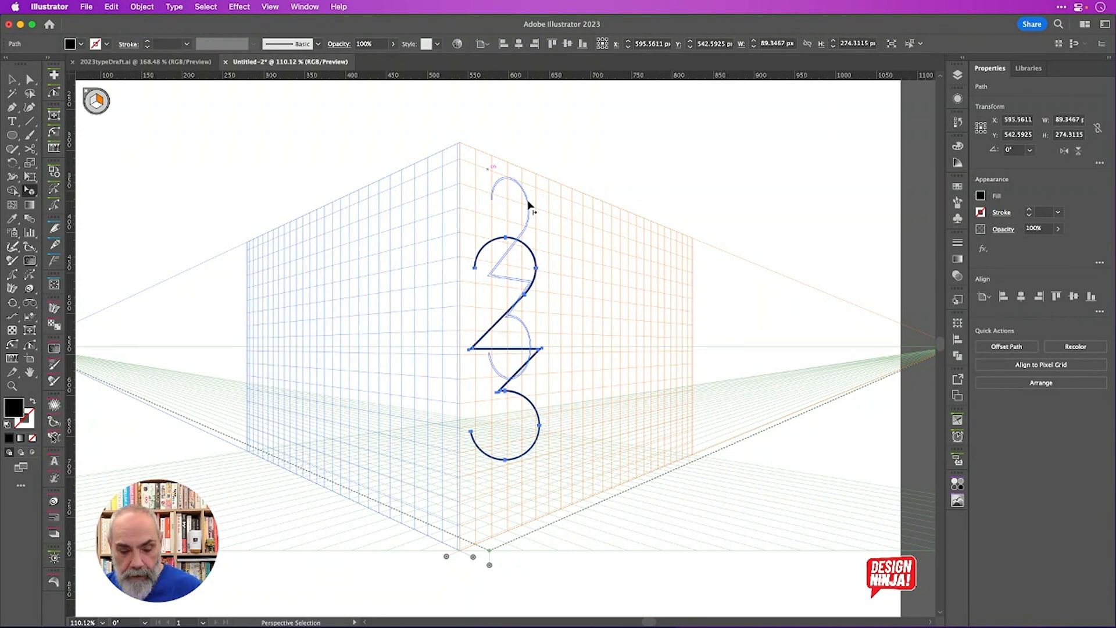
mouse_move(529, 205)
mouse_down()
mouse_move(543, 310)
mouse_move(527, 224)
mouse_up()
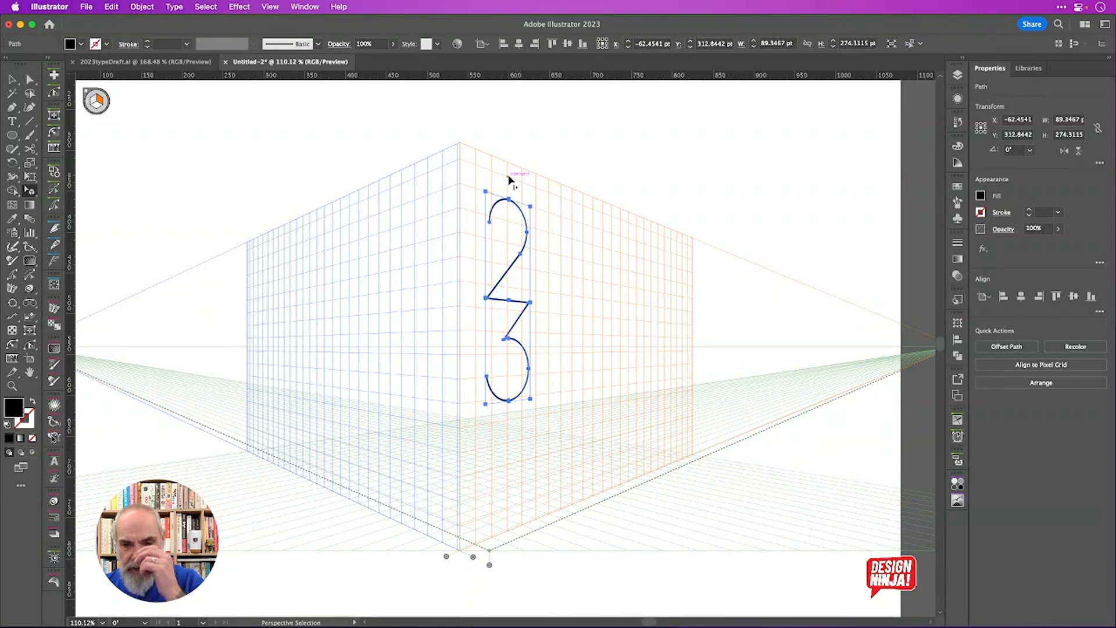
scroll(508, 203, up, 4)
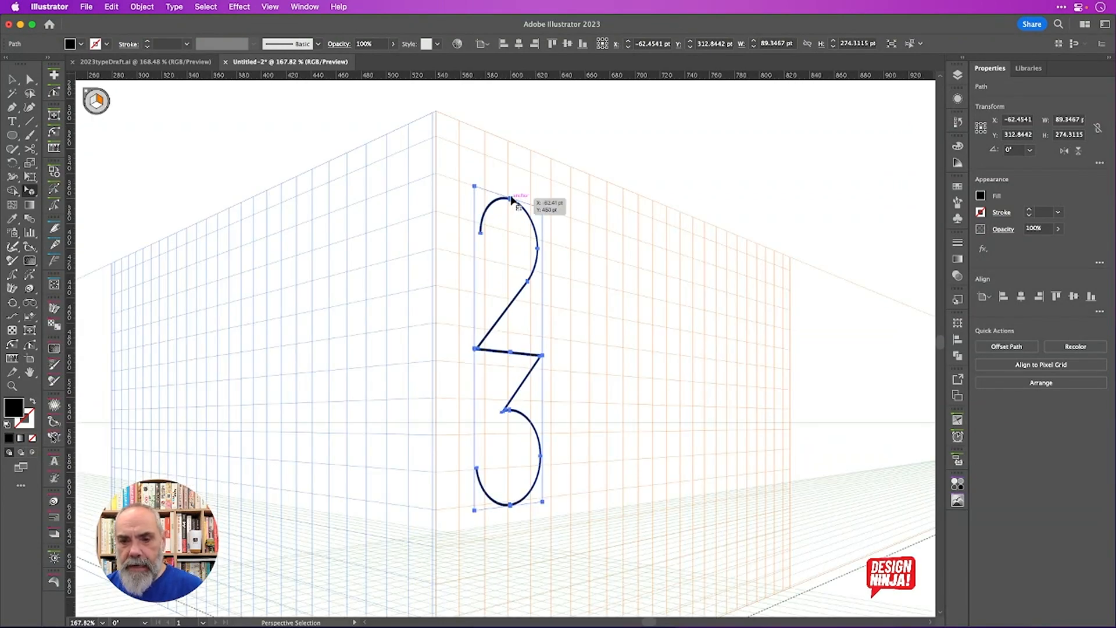
scroll(509, 201, down, 2)
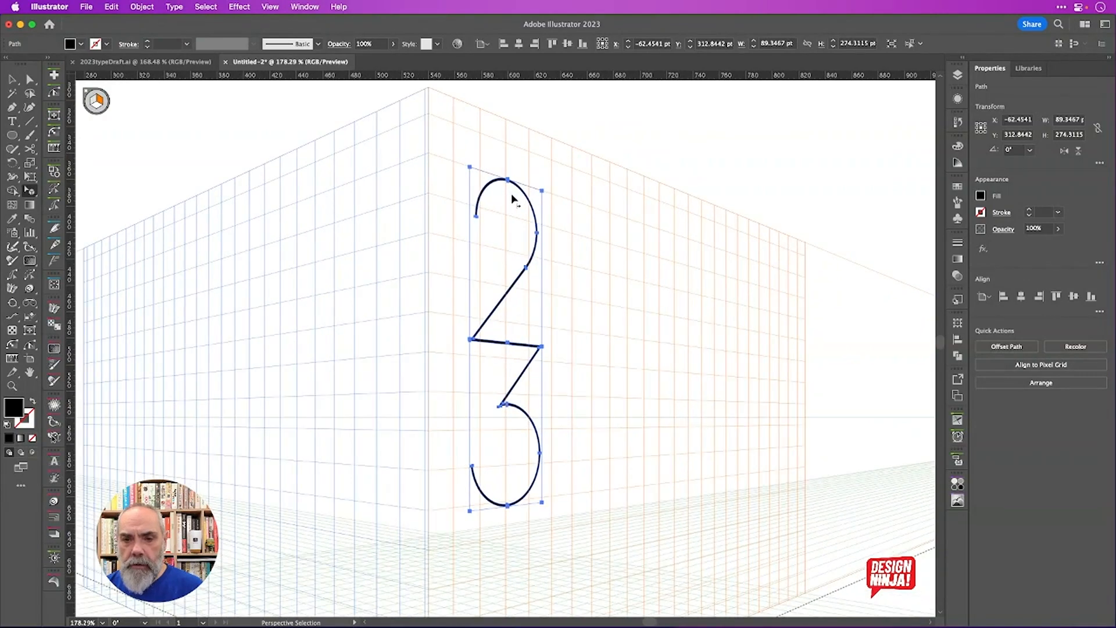
scroll(509, 197, up, 1)
scroll(504, 219, down, 1)
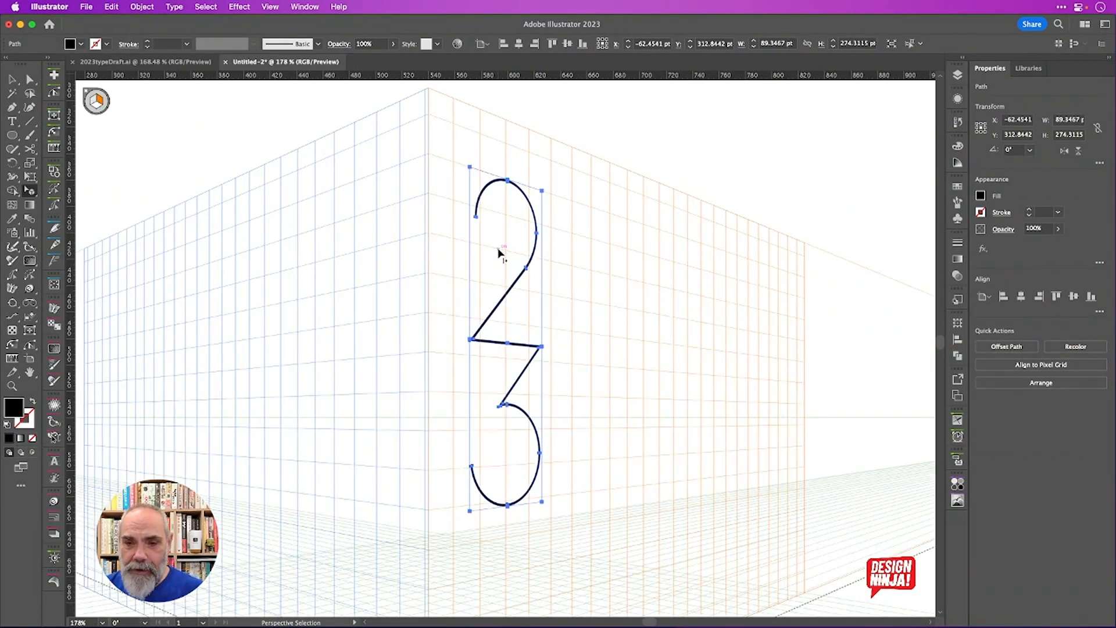
scroll(499, 251, up, 2)
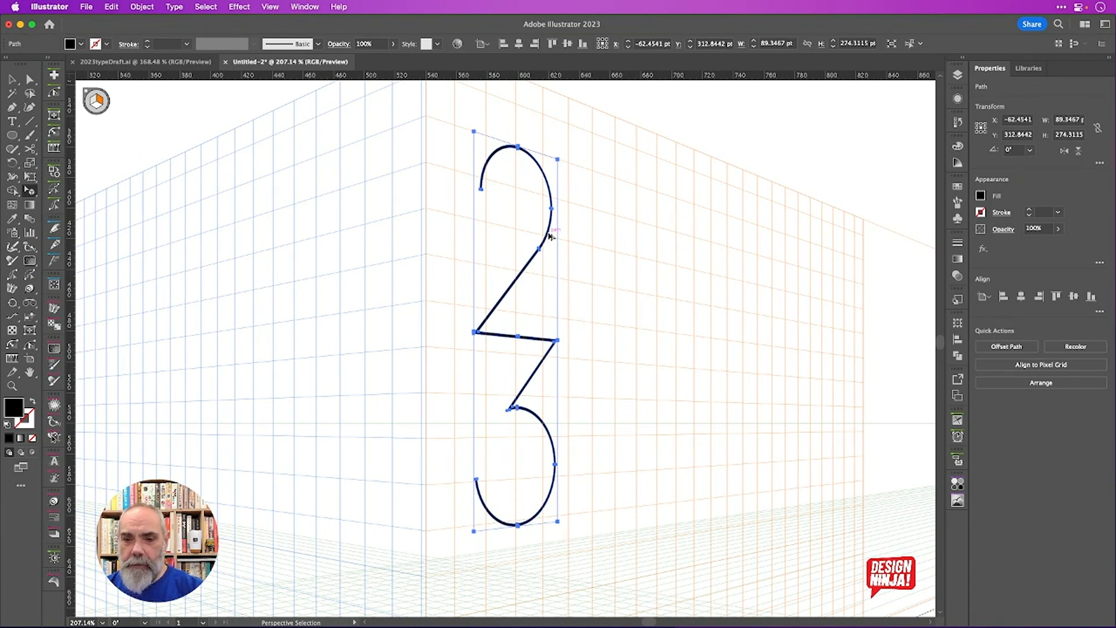
drag(550, 235, 520, 244)
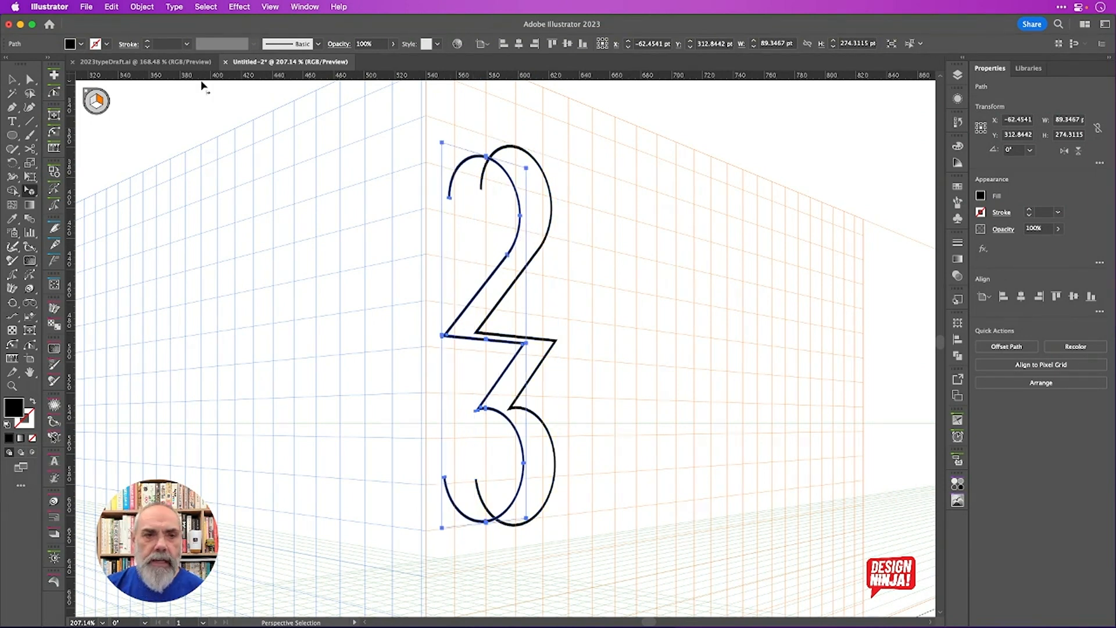
Recolor the fill of the offset 23 copy to pink from the swatches
key(v)
click(70, 44)
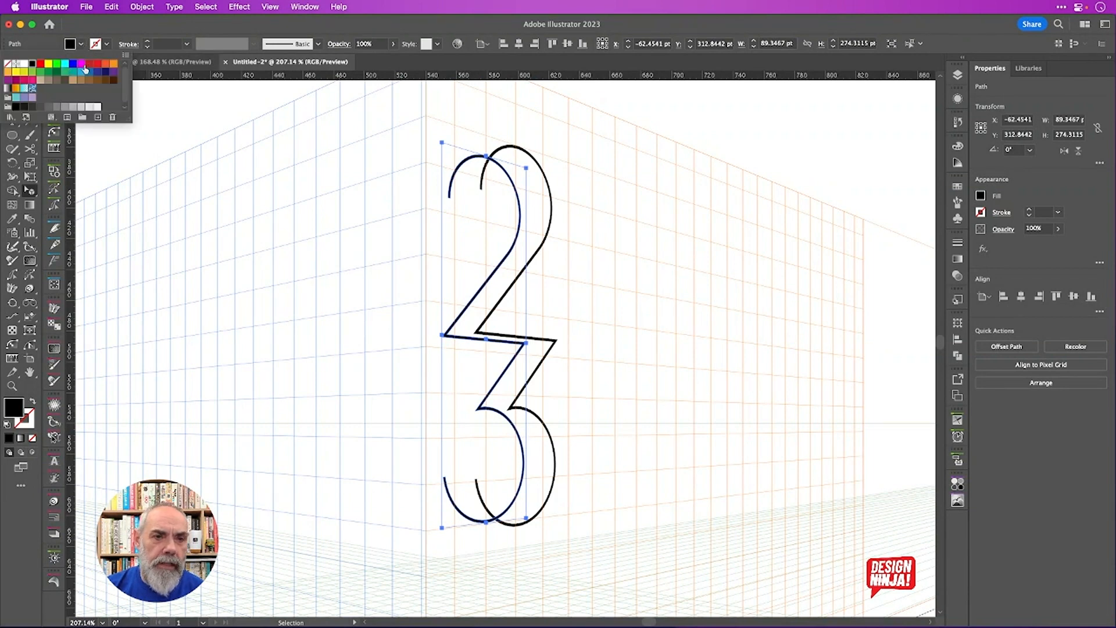
click(105, 65)
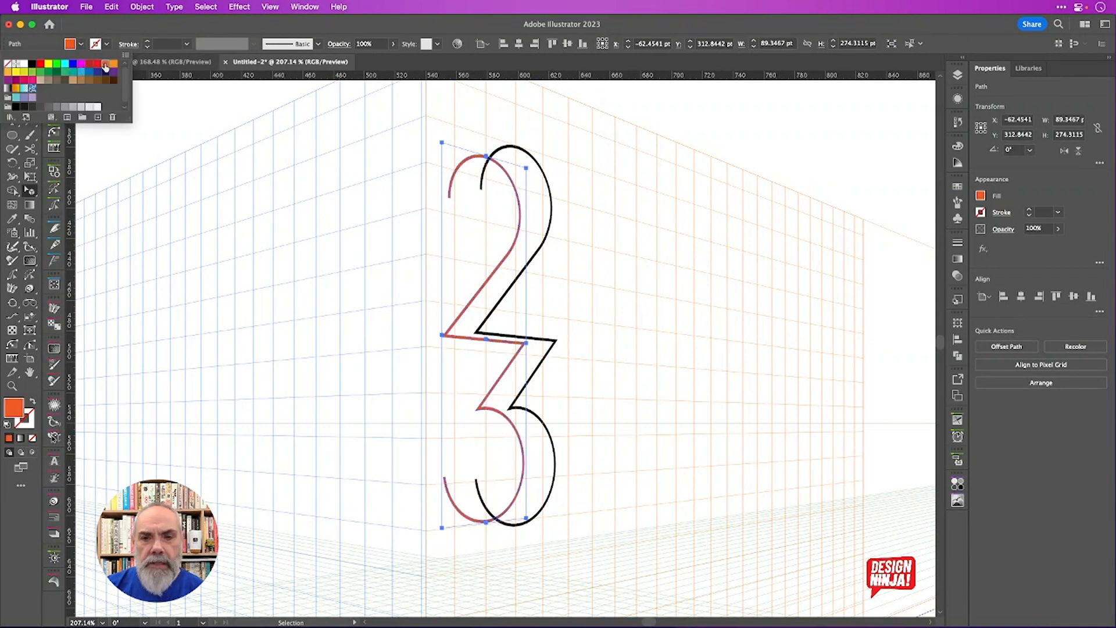
click(32, 79)
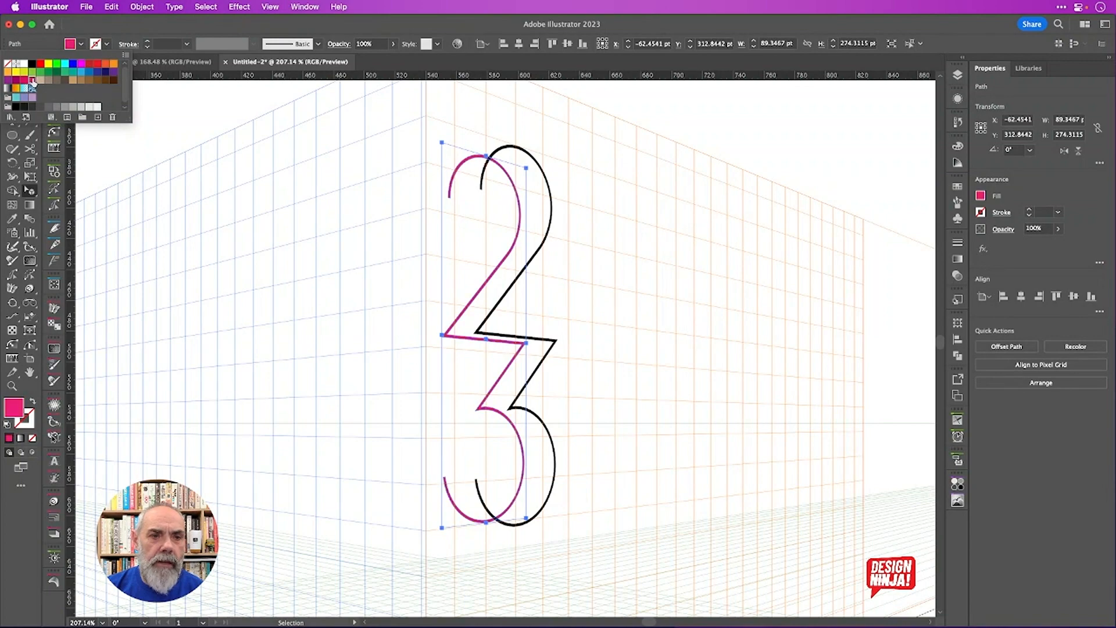
click(194, 25)
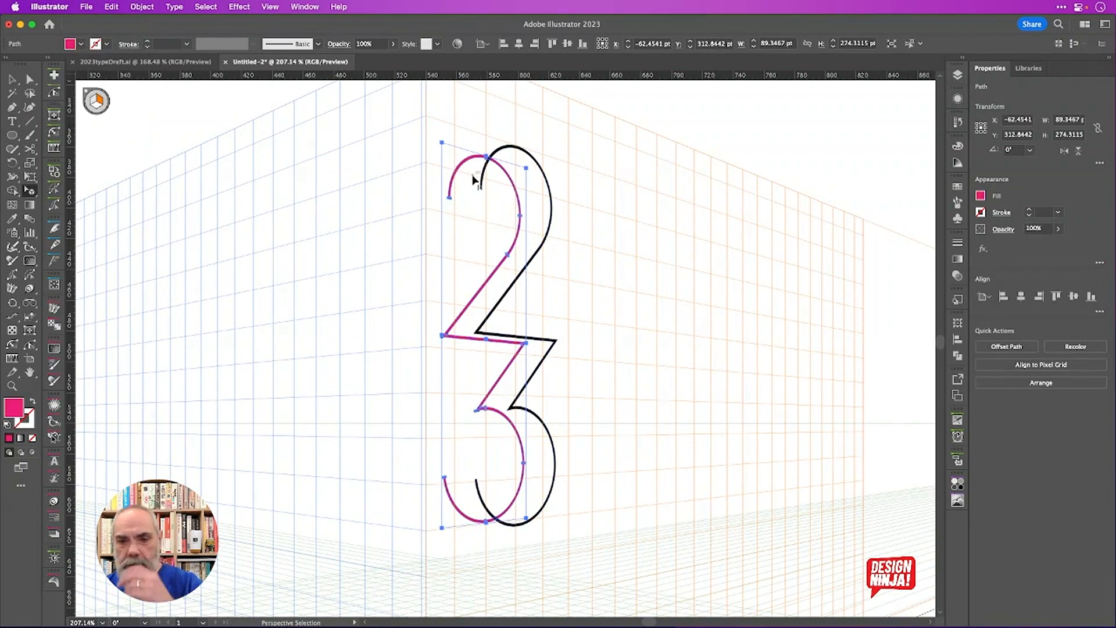
Hide the perspective grid so only the pink and black 23 outlines remain on the artboard
scroll(480, 173, up, 3)
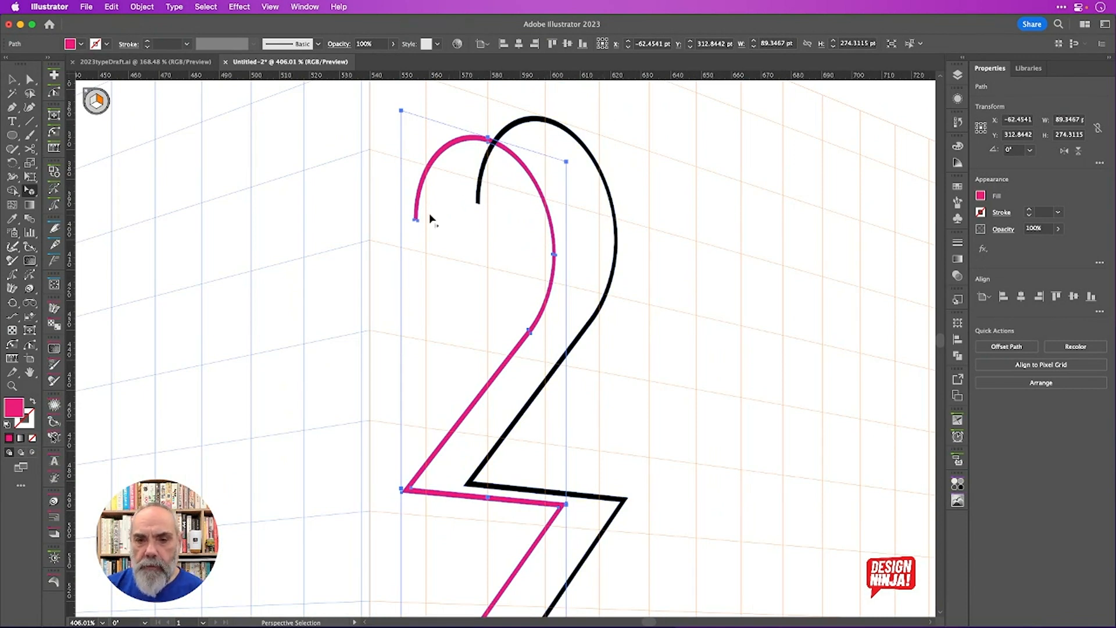
scroll(531, 230, down, 3)
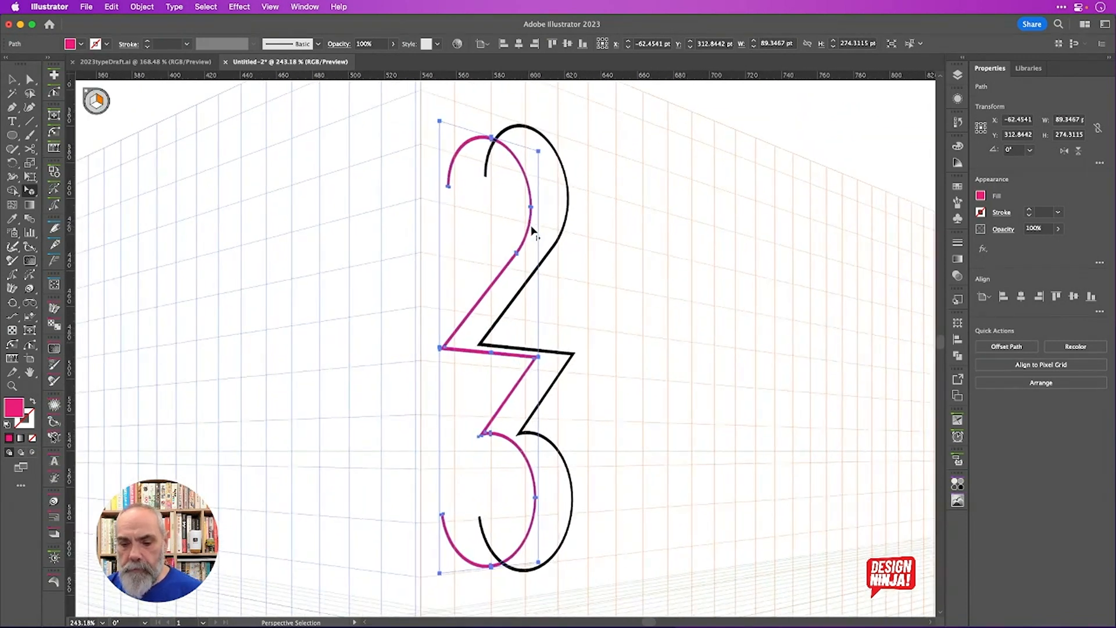
scroll(531, 230, down, 2)
scroll(531, 231, left, 3)
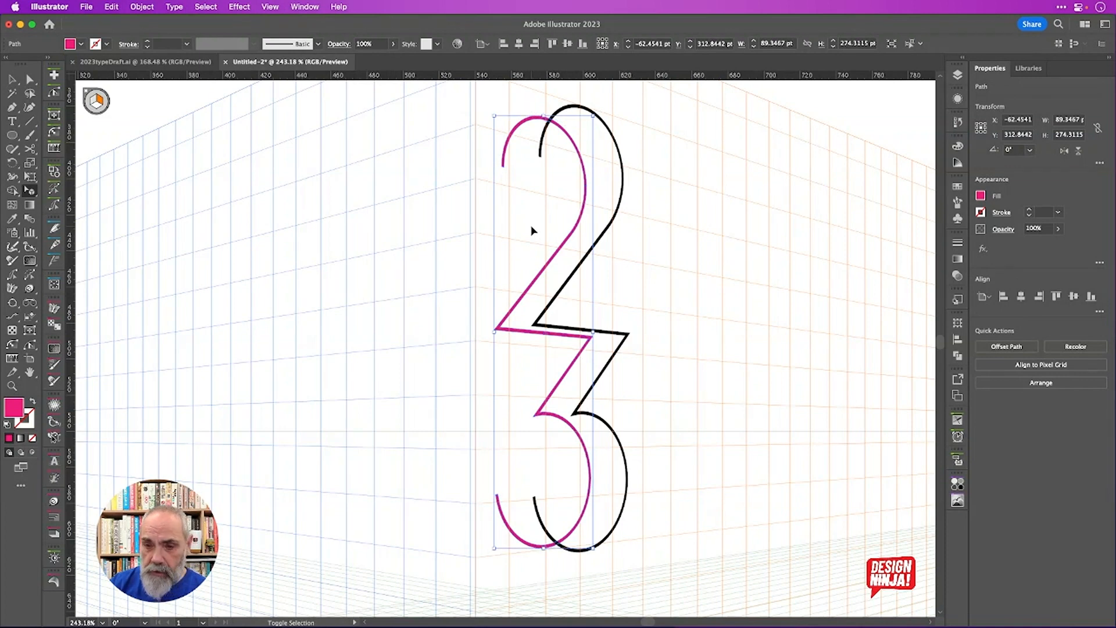
key(super+shift+i)
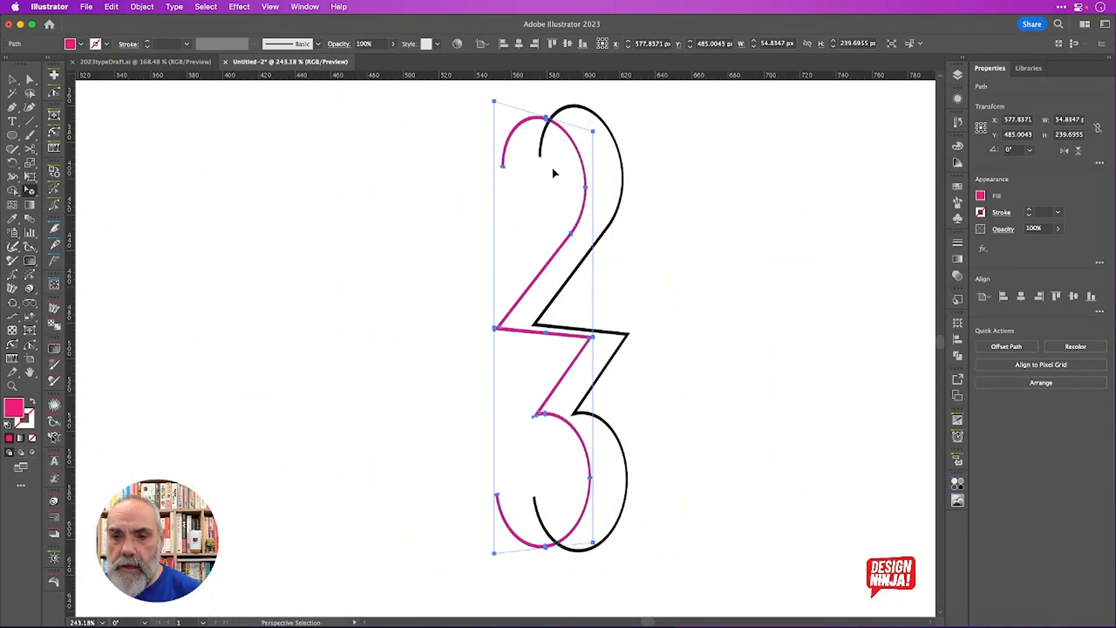
Draw a straight line about 21 px wide joining the outer corners of the pink and black 2s' upper tips
scroll(561, 115, up, 3)
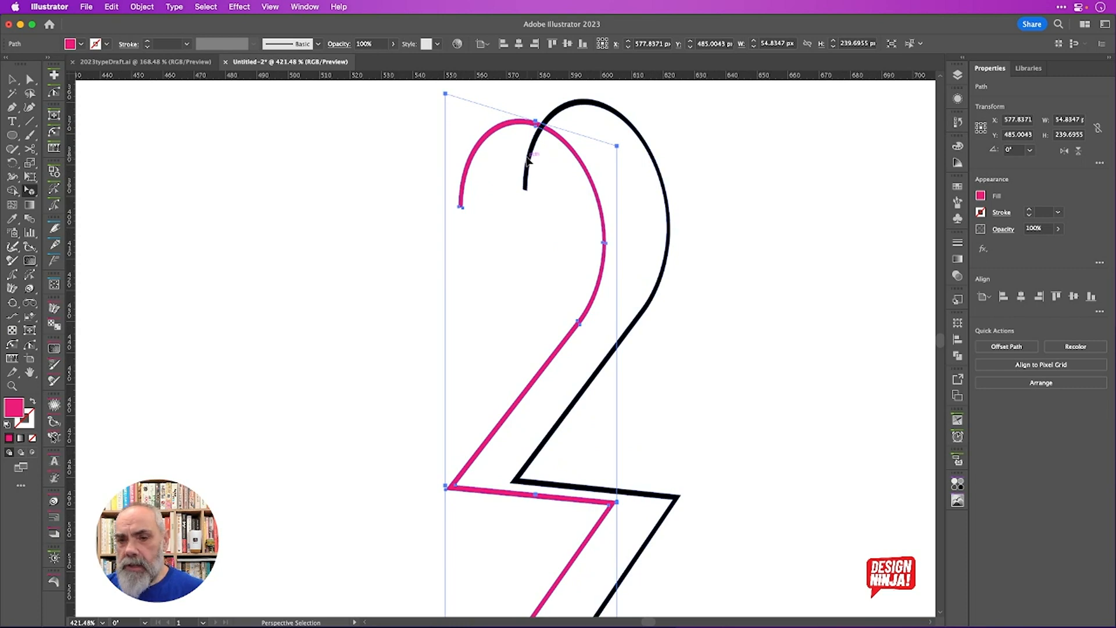
scroll(543, 207, up, 3)
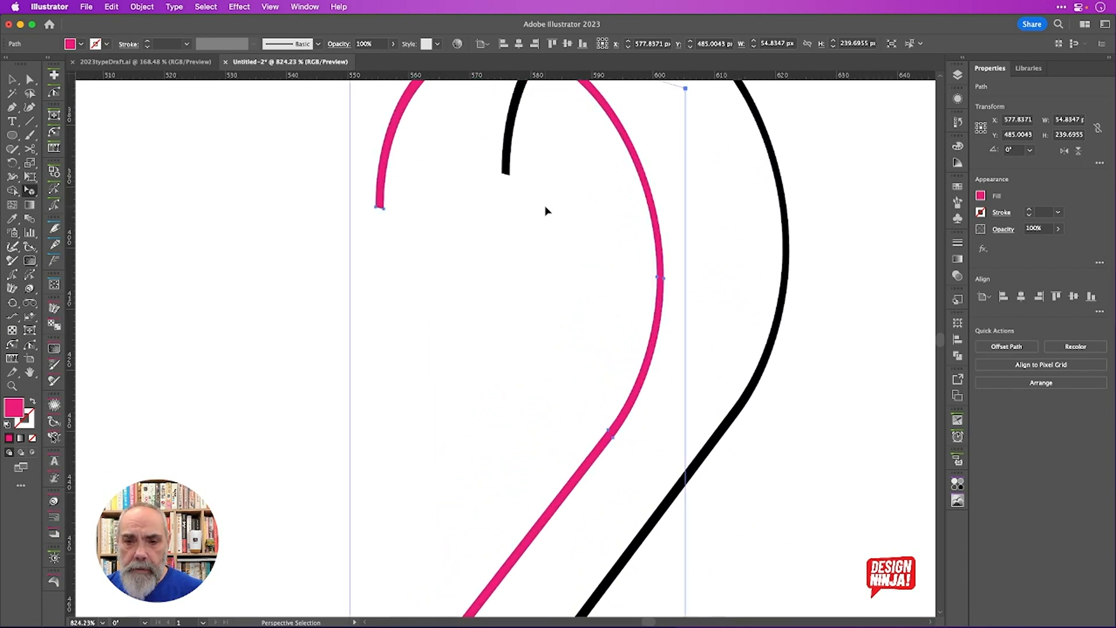
key(backslash)
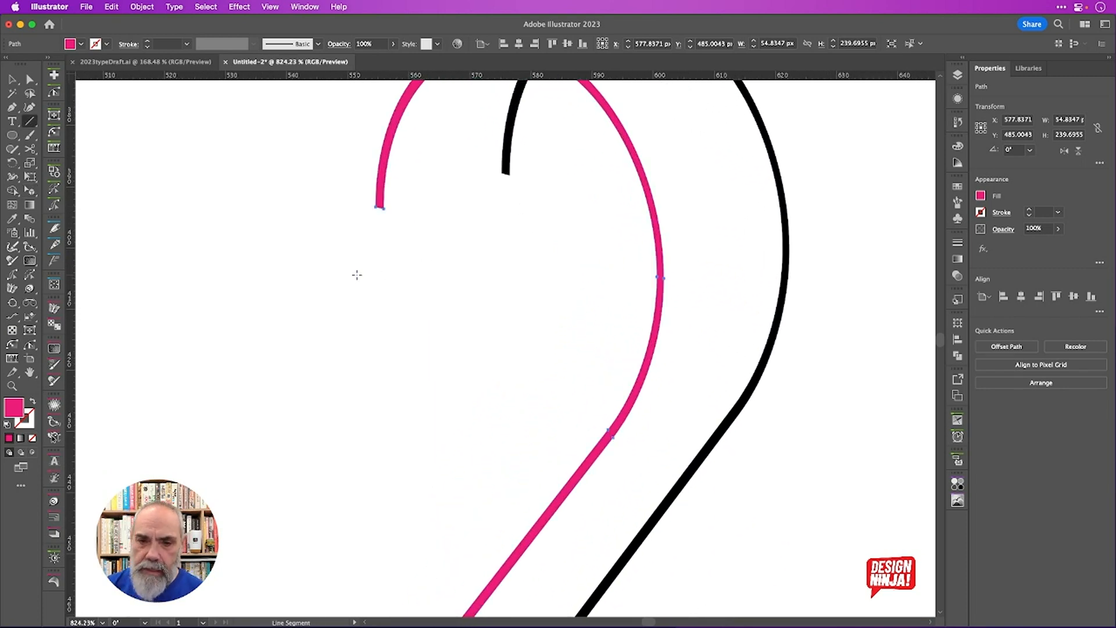
drag(376, 206, 503, 173)
Give the connecting line a 0.25 pt stroke and draw a second line joining the inner corners of the same two tips
scroll(399, 216, up, 2)
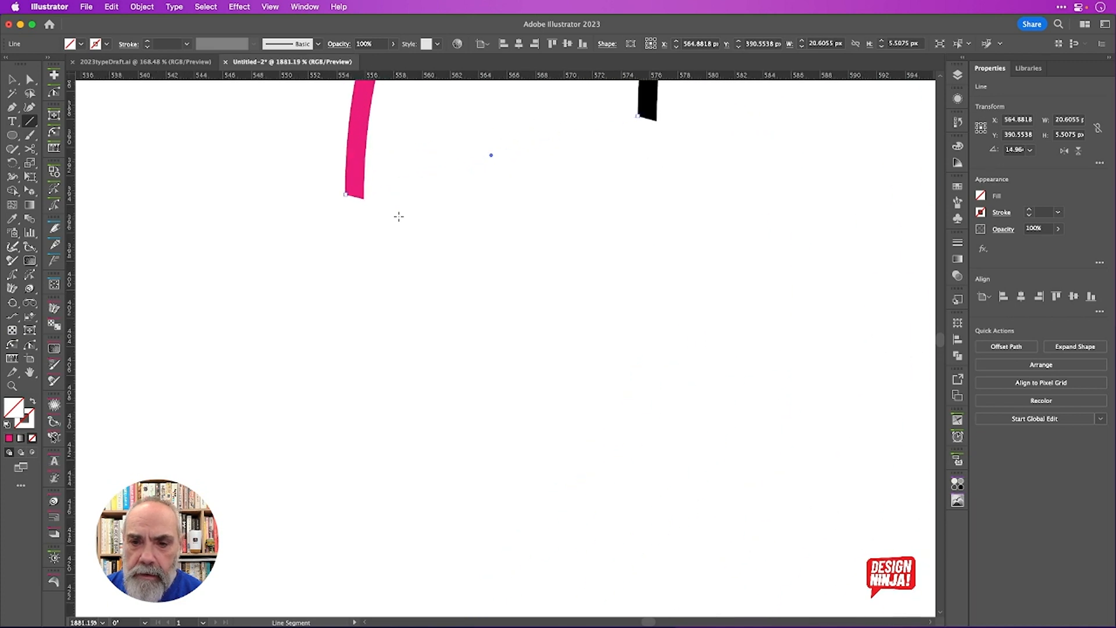
scroll(399, 216, up, 2)
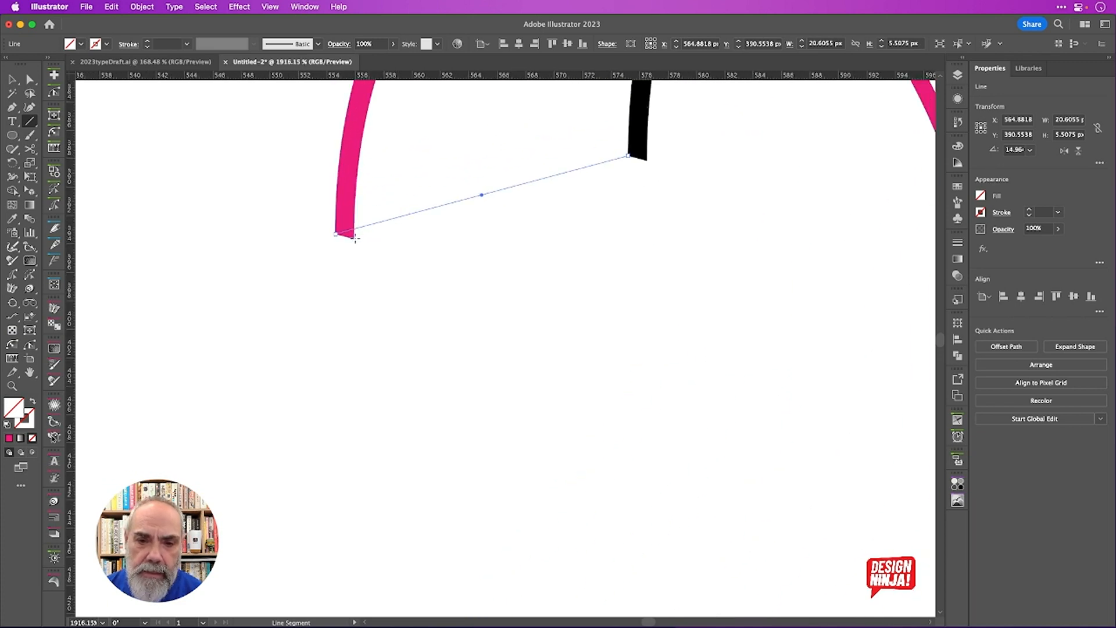
drag(355, 238, 650, 301)
key(super+z)
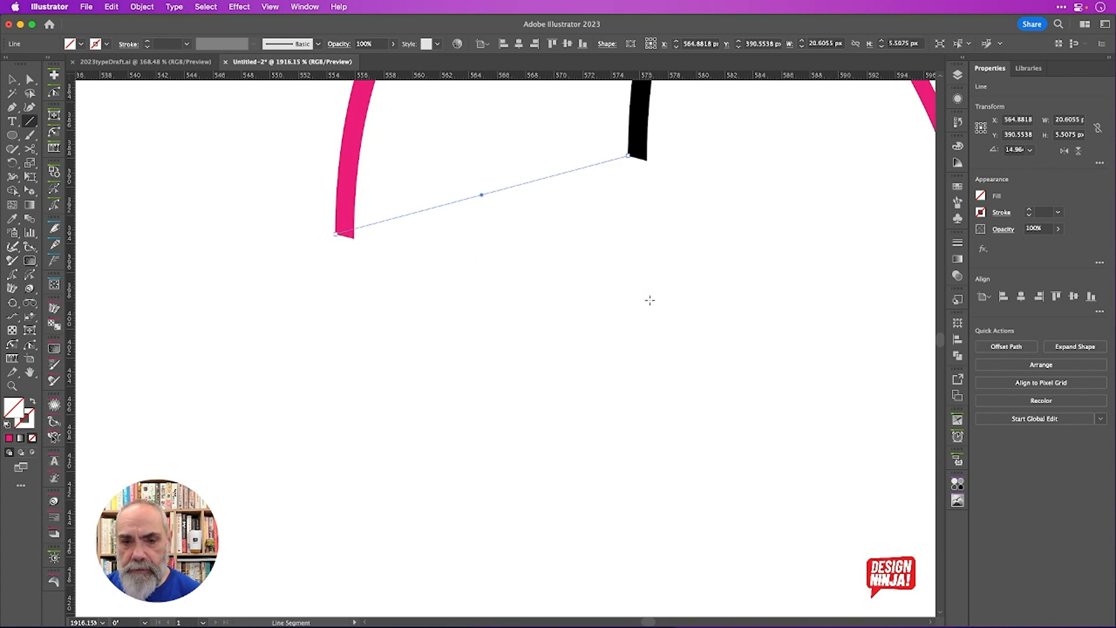
click(186, 44)
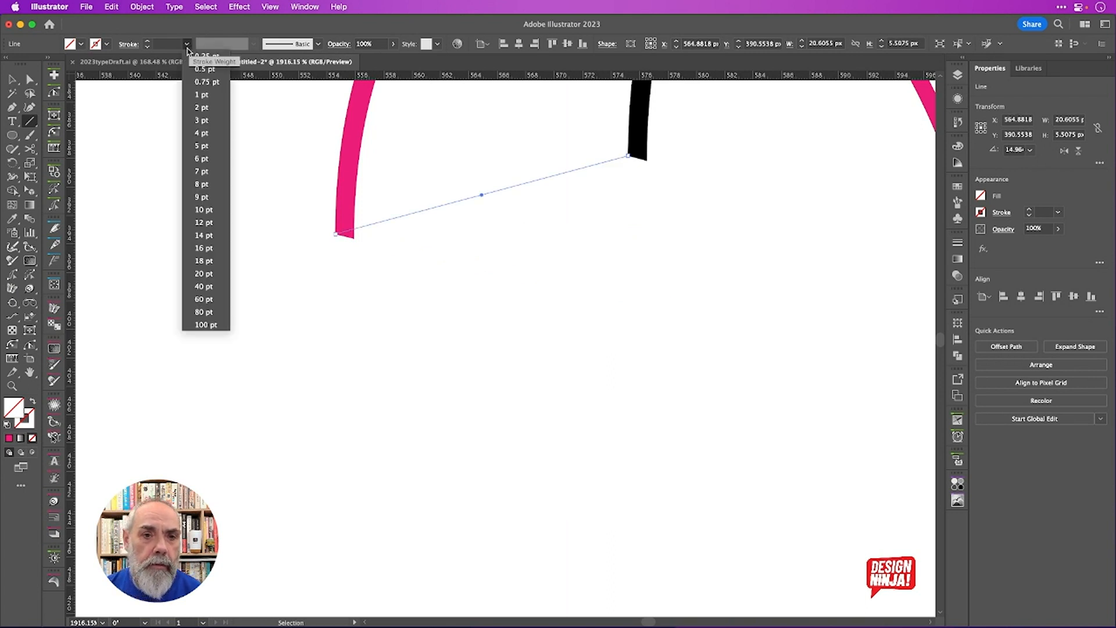
click(203, 59)
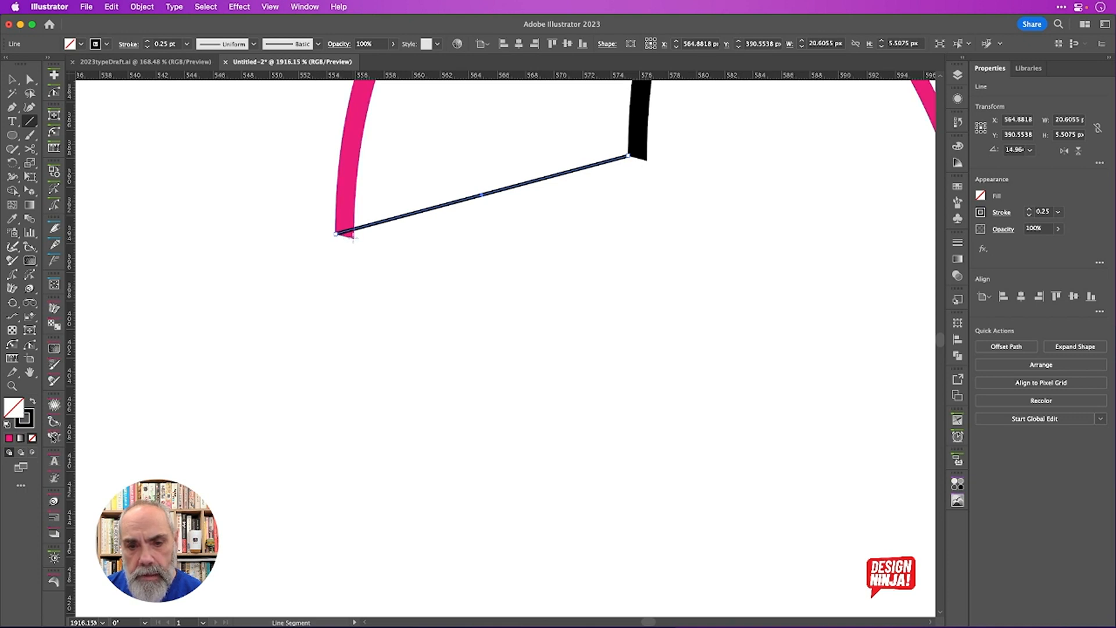
mouse_move(353, 238)
mouse_down()
mouse_move(465, 252)
mouse_move(577, 214)
mouse_move(647, 162)
mouse_up()
Draw lines joining the pink and black outlines at the left and right corners of the 2's base
scroll(685, 292, down, 5)
scroll(684, 289, down, 5)
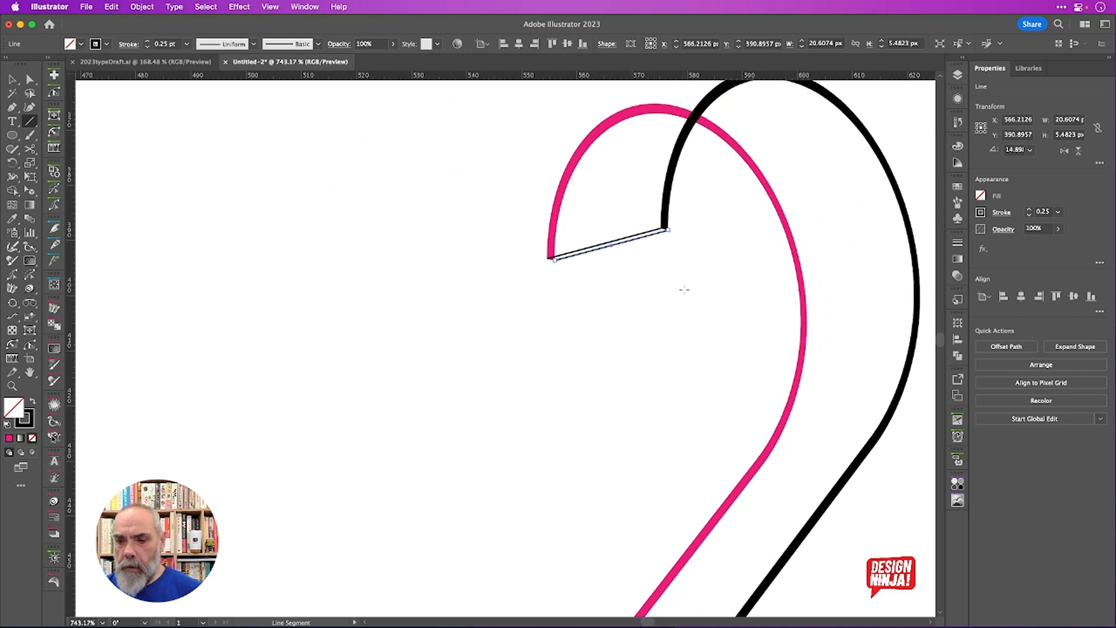
scroll(684, 290, down, 5)
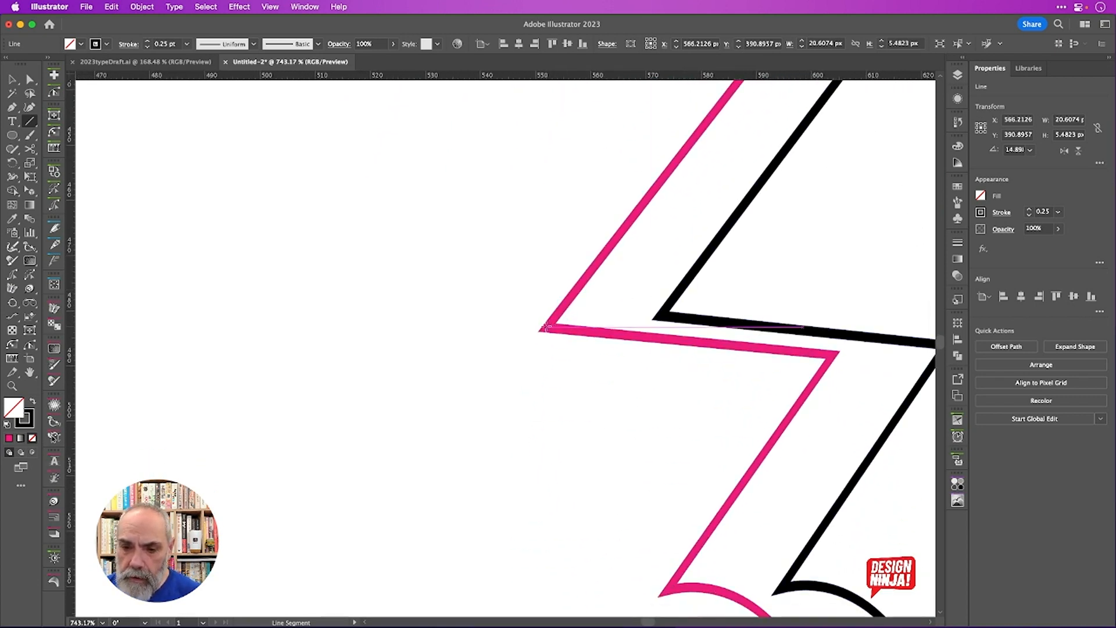
drag(539, 330, 652, 320)
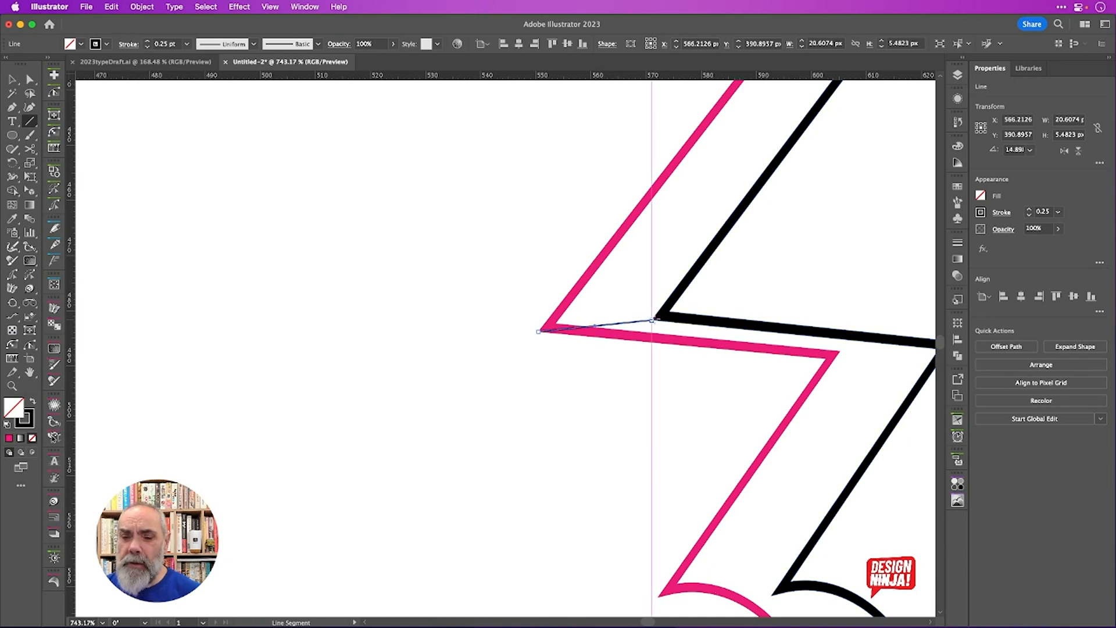
scroll(685, 313, right, 3)
scroll(684, 312, down, 1)
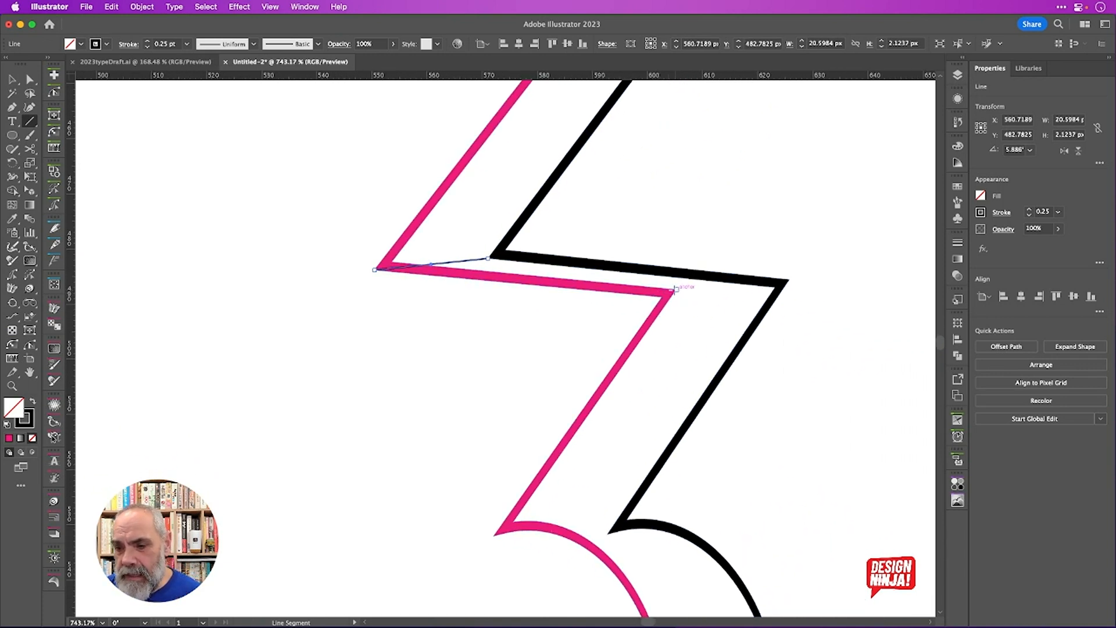
drag(662, 296, 789, 280)
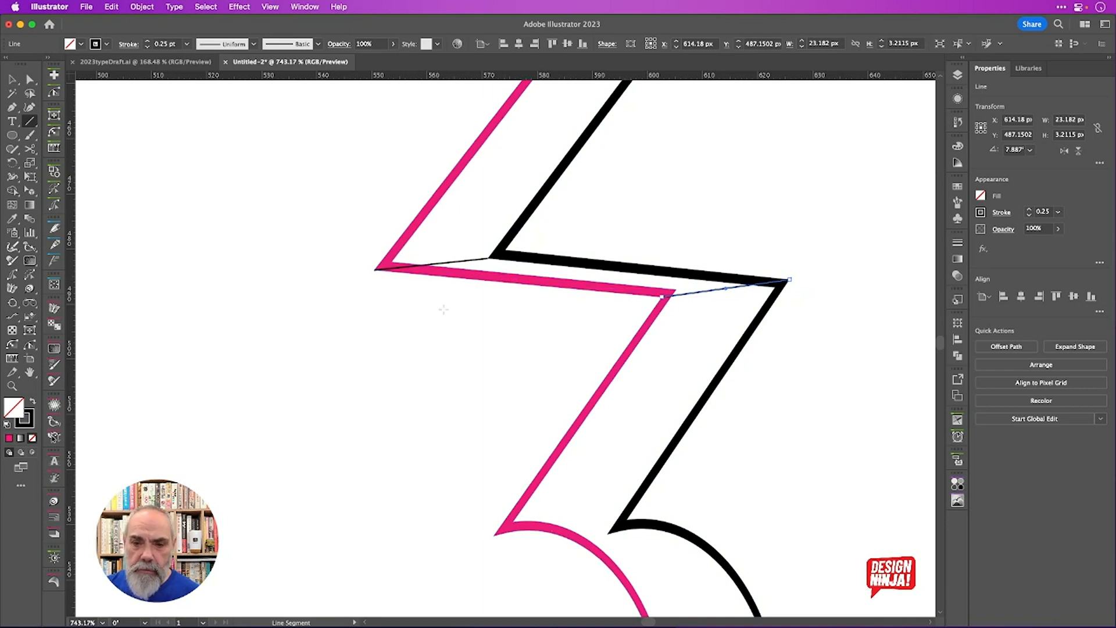
Draw lines joining the pink and black outlines at the 3's inner point and at the outer corners of its lower tips
scroll(526, 332, down, 5)
scroll(530, 324, down, 3)
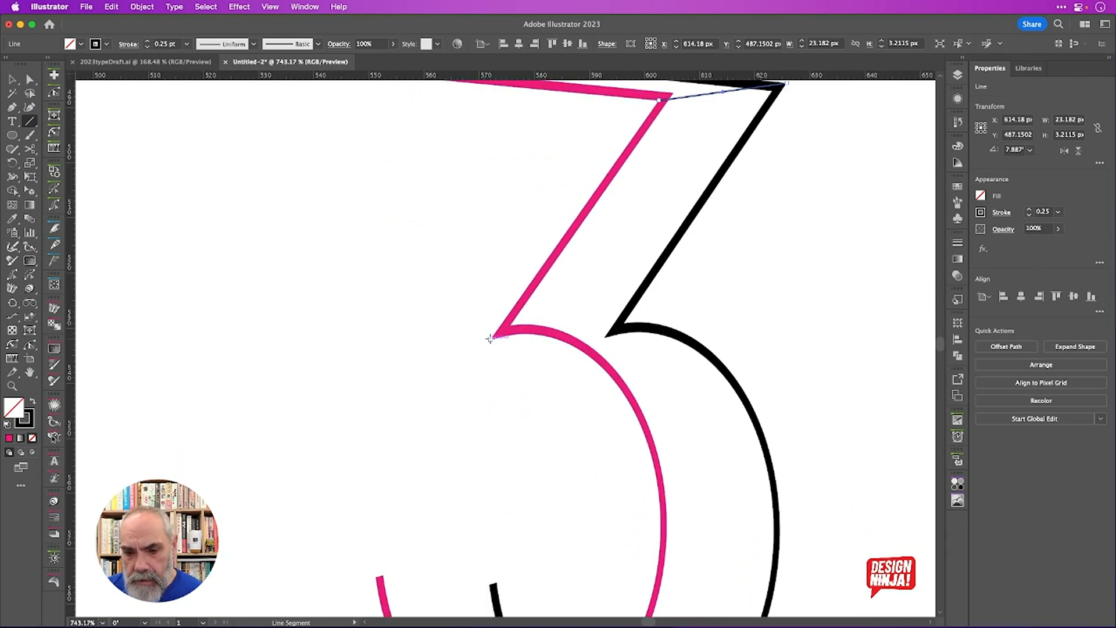
drag(491, 339, 604, 337)
scroll(591, 437, down, 8)
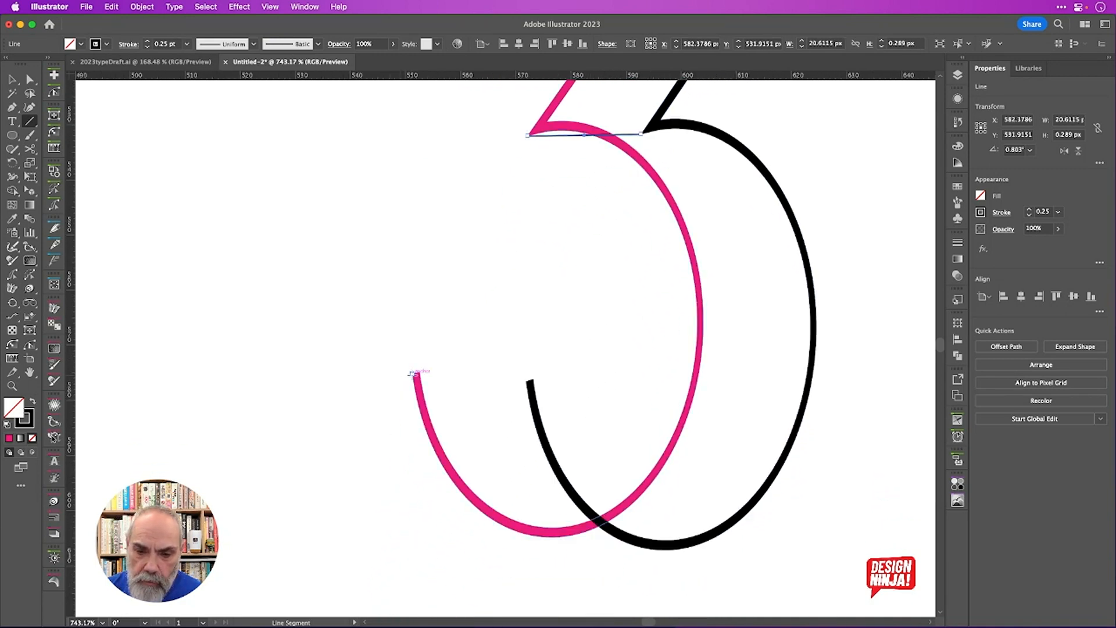
drag(412, 373, 528, 381)
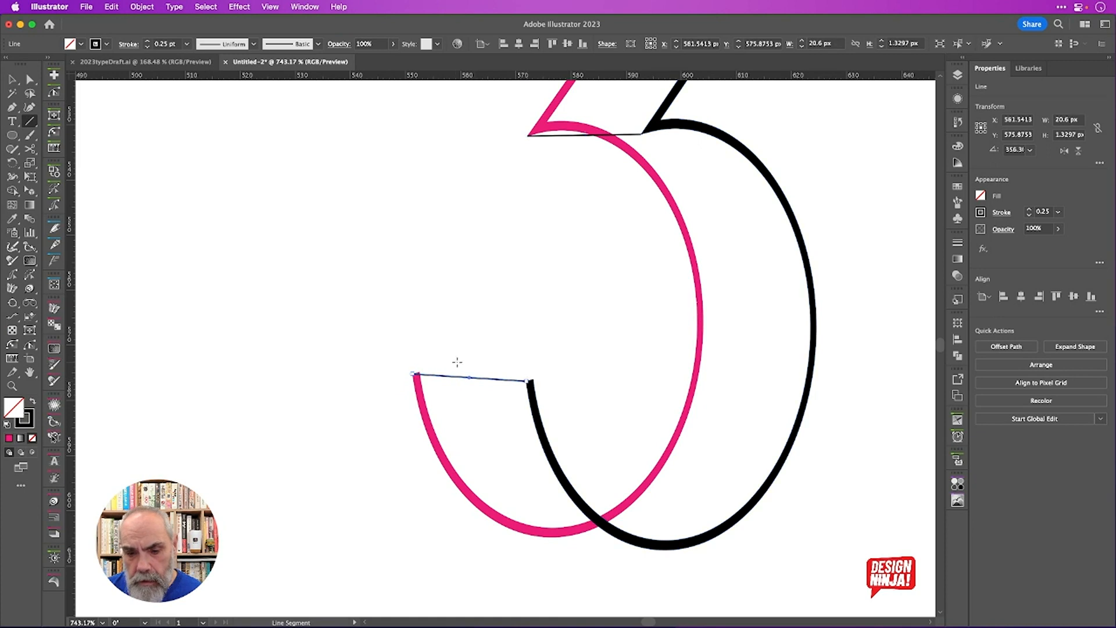
Fit the left endpoint of the lower connecting line to the outer corner of the pink 3's tip with Direct Selection
scroll(427, 370, up, 5)
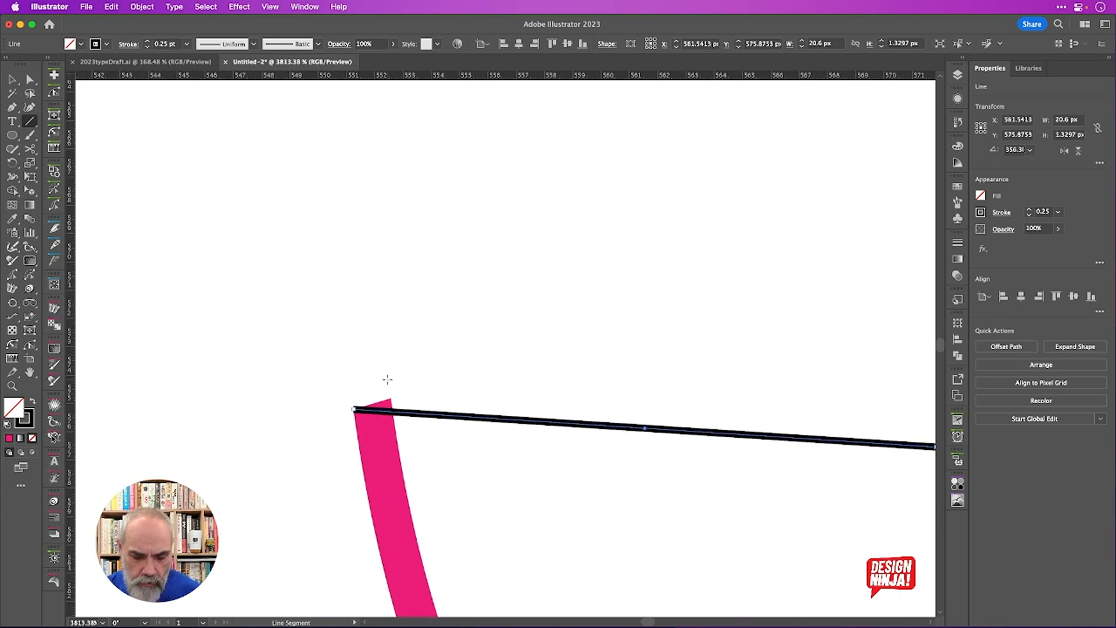
key(a)
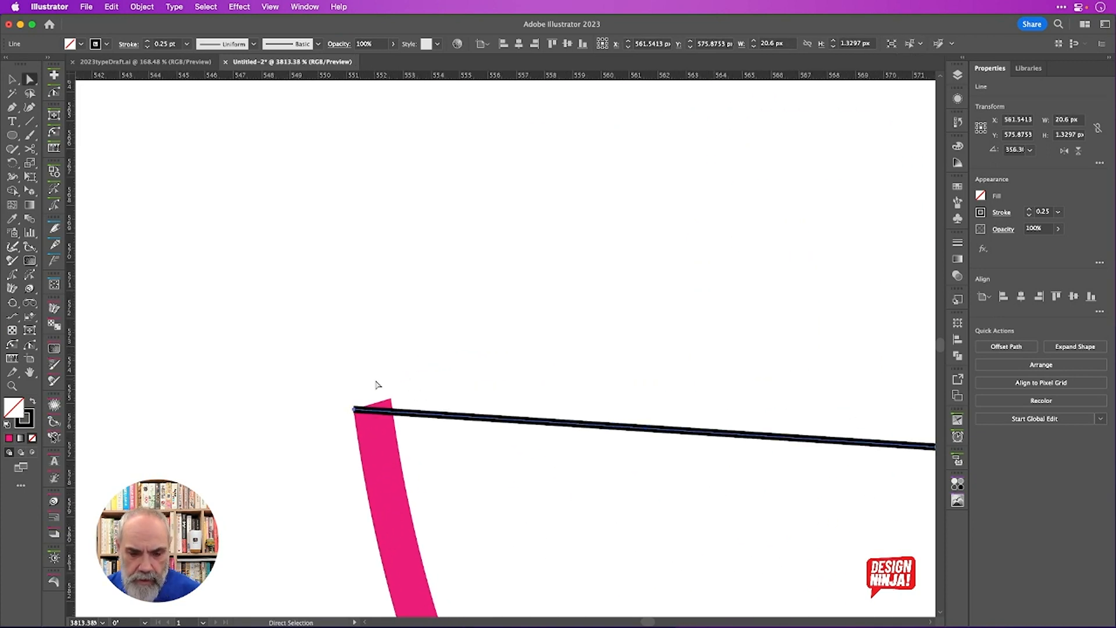
click(354, 410)
mouse_move(356, 413)
mouse_down()
mouse_move(376, 381)
mouse_move(387, 392)
mouse_move(374, 432)
mouse_move(357, 416)
mouse_up()
Draw a line joining the inner corners of the pink and black 3's lower tips with the Line Segment tool
scroll(484, 392, down, 3)
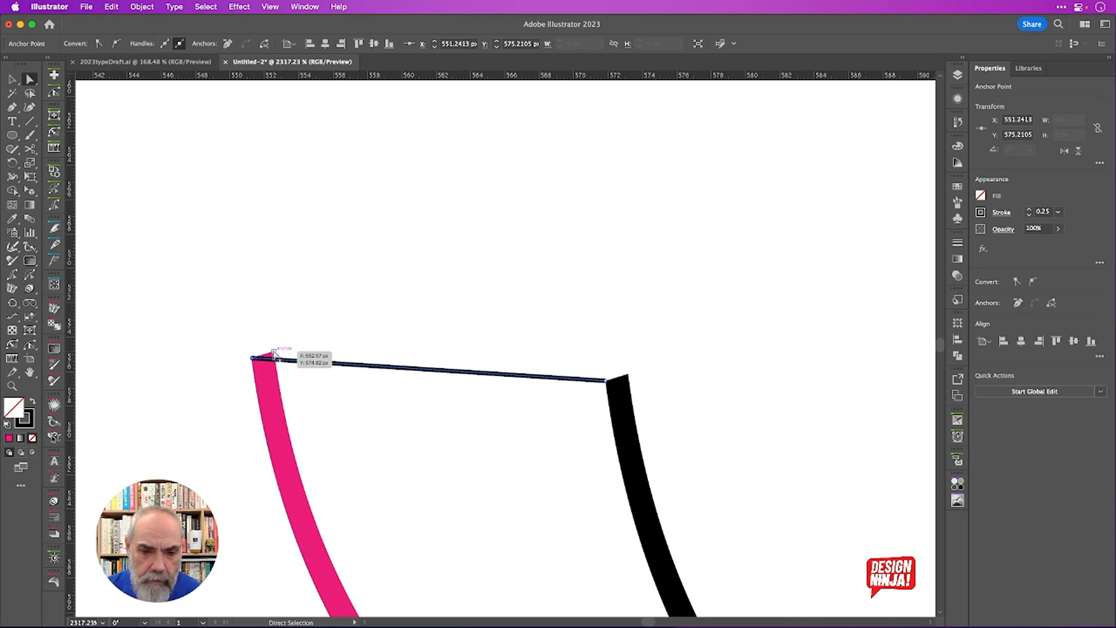
key(backslash)
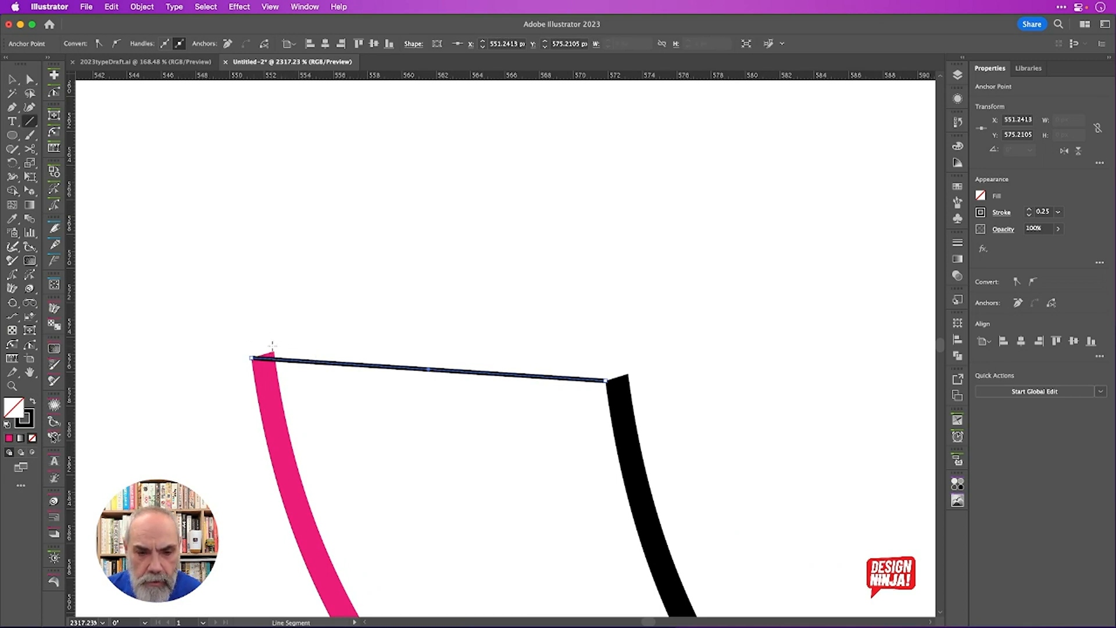
mouse_move(274, 351)
mouse_down()
mouse_move(373, 344)
mouse_move(629, 371)
mouse_up()
scroll(673, 328, down, 5)
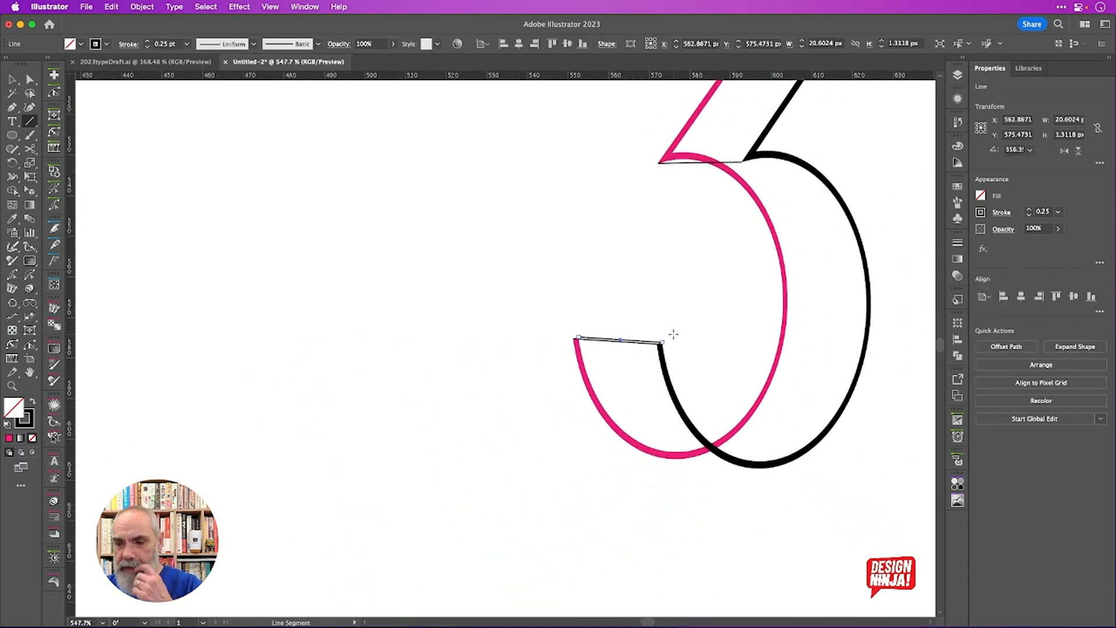
Try a straight line running off the upper curve of the pink 2 towards the black 2, and delete it
scroll(673, 334, up, 10)
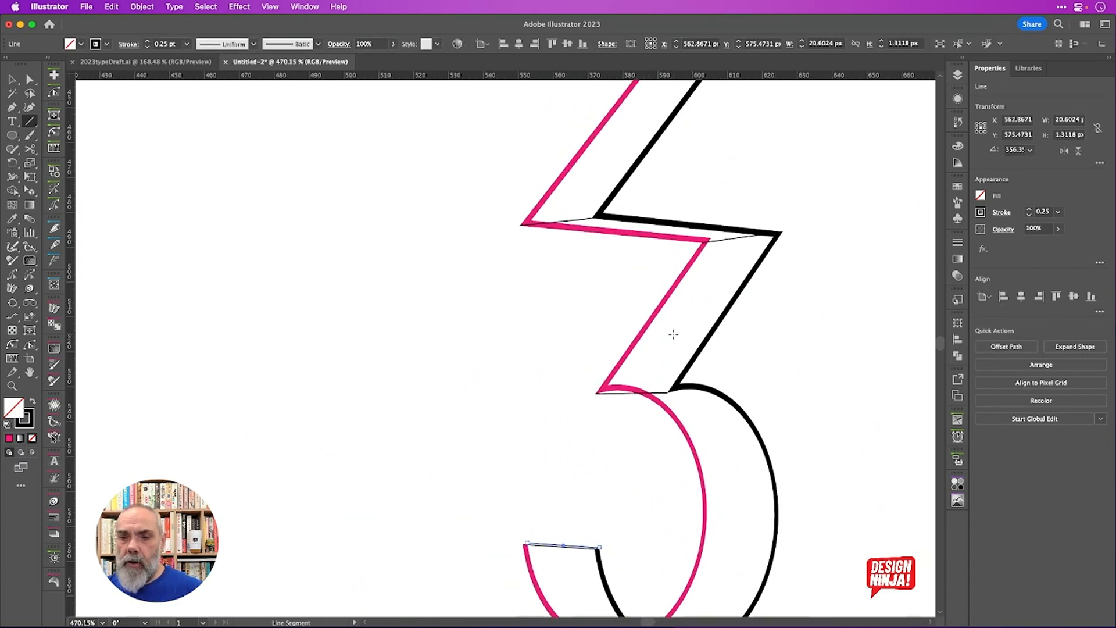
scroll(674, 333, down, 3)
scroll(673, 336, up, 3)
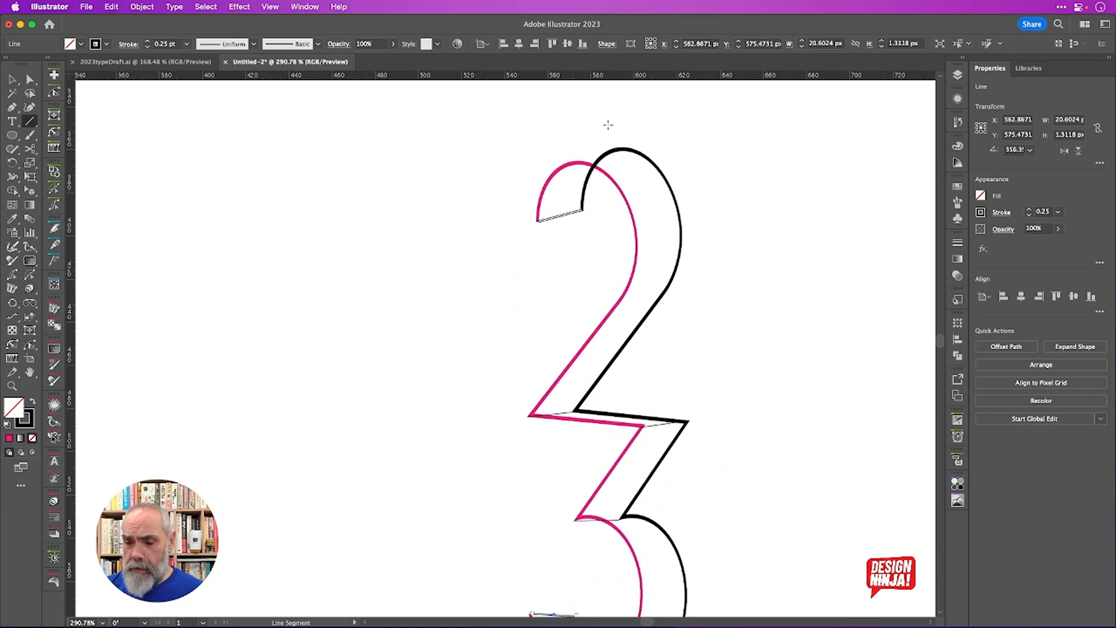
scroll(575, 156, up, 4)
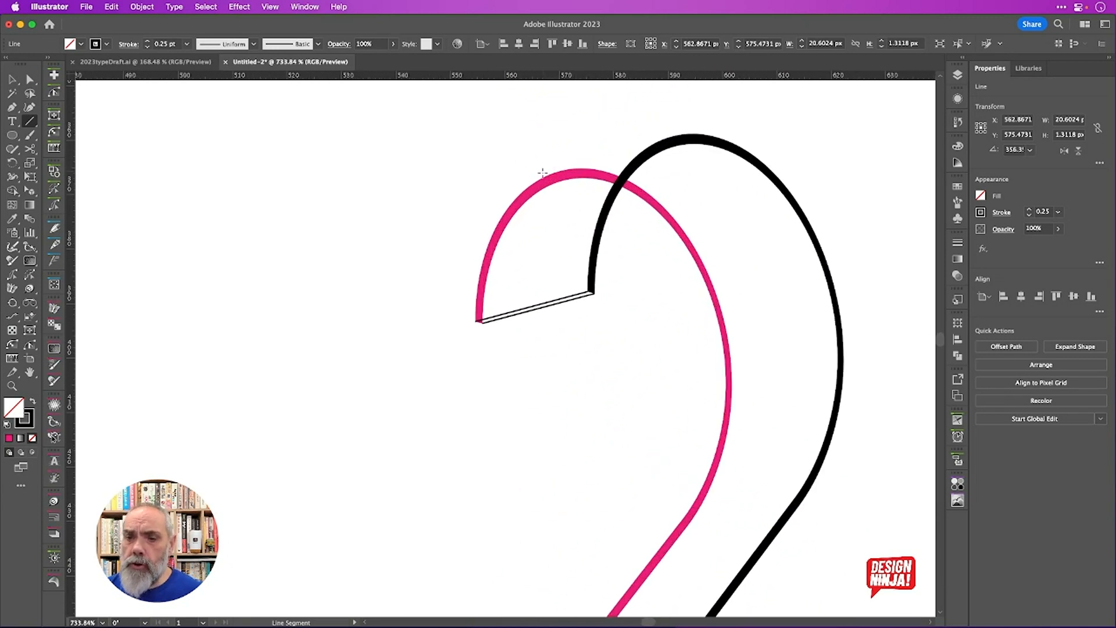
drag(537, 182, 620, 123)
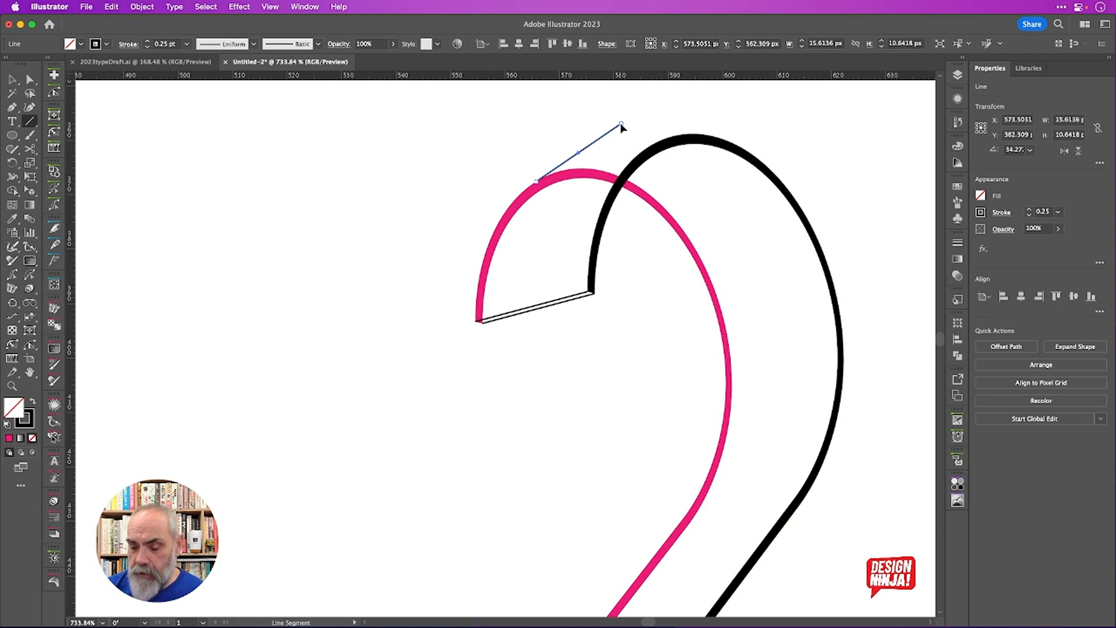
key(Delete)
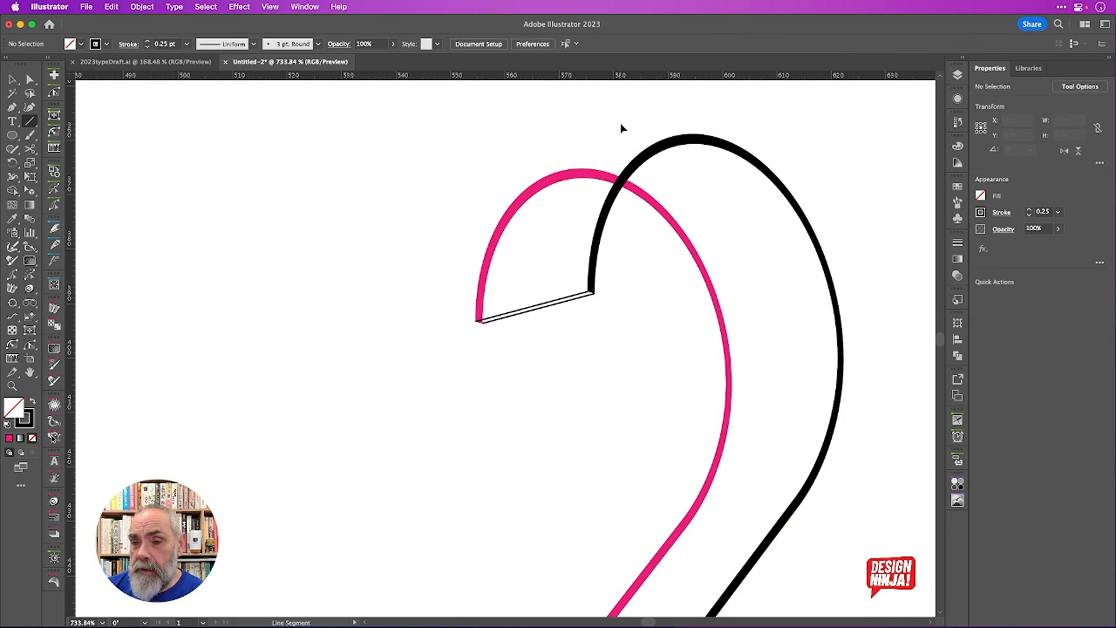
Draw a line tangent to the tops of the pink and black 2's curves with the Tangent Line Tool
click(29, 303)
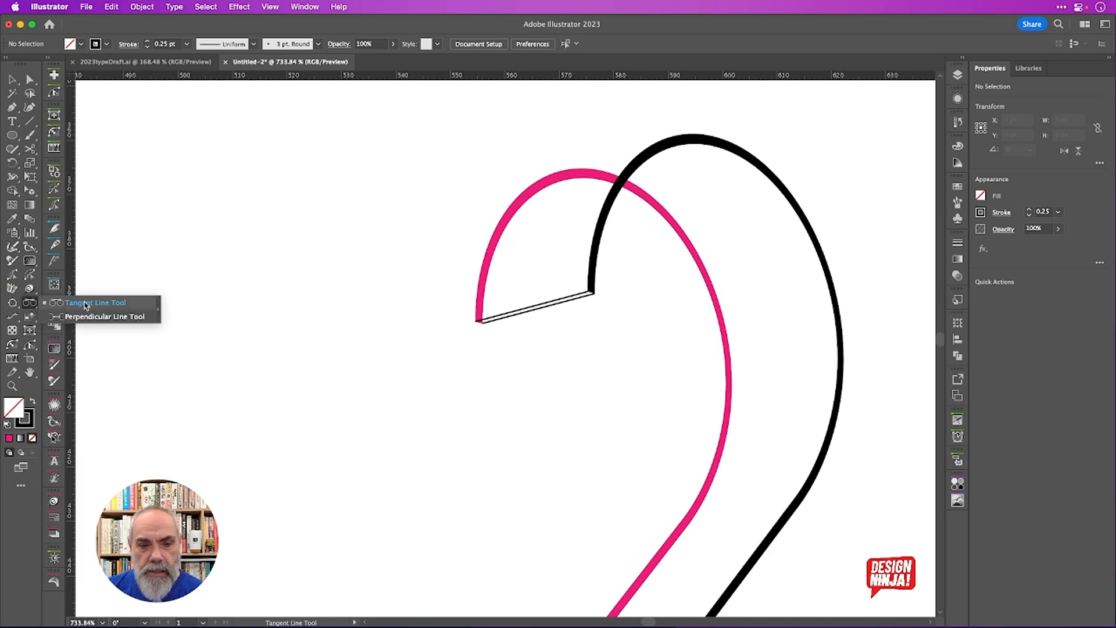
click(31, 304)
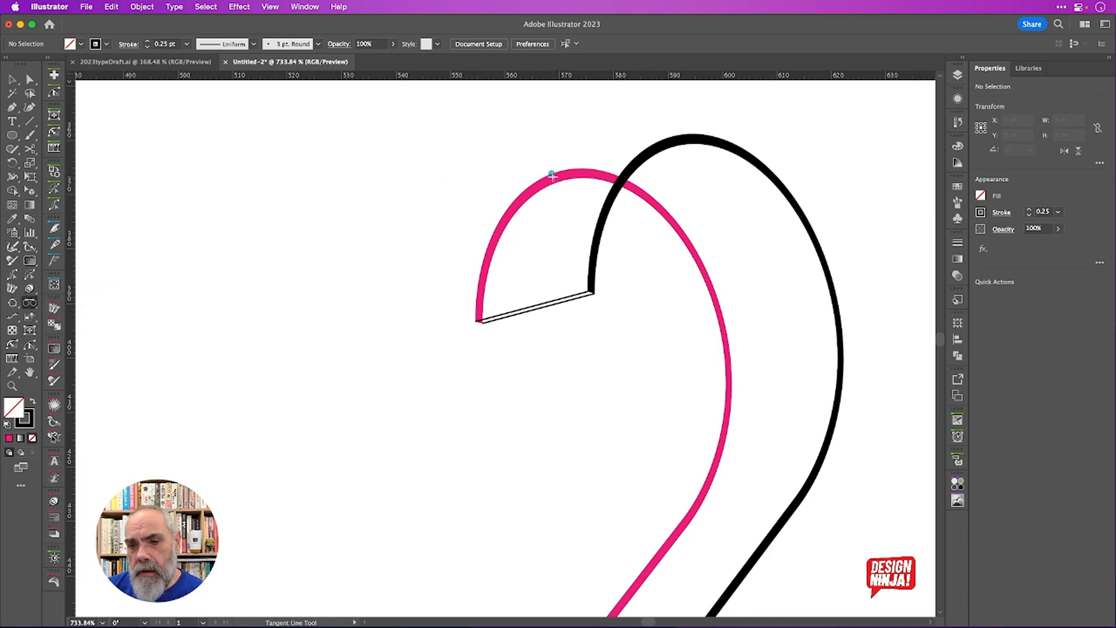
drag(540, 181, 686, 143)
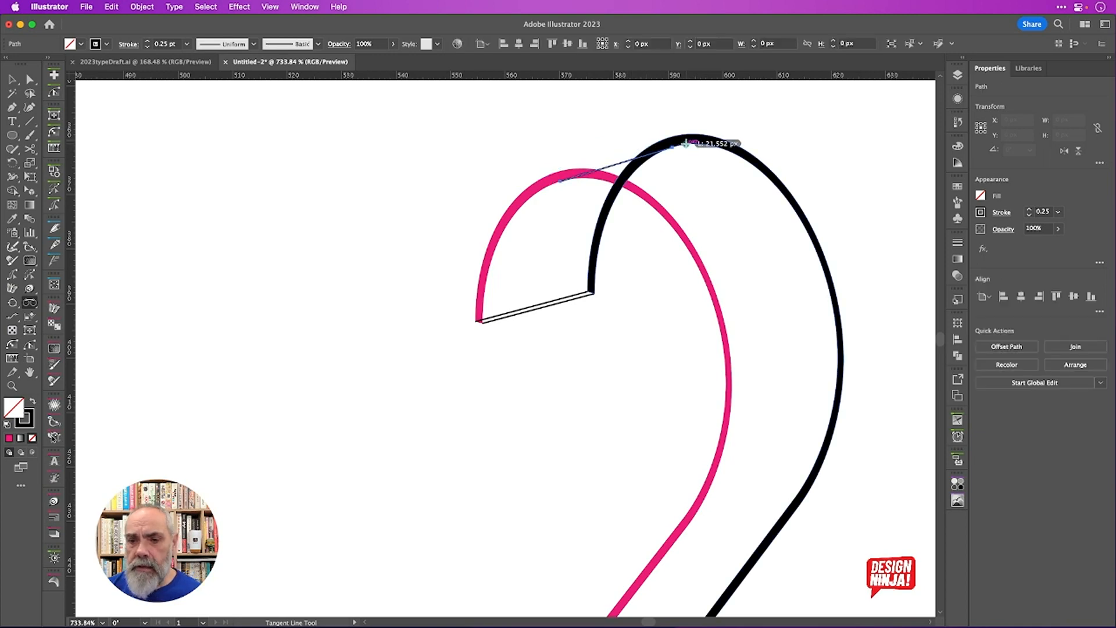
key(super+z)
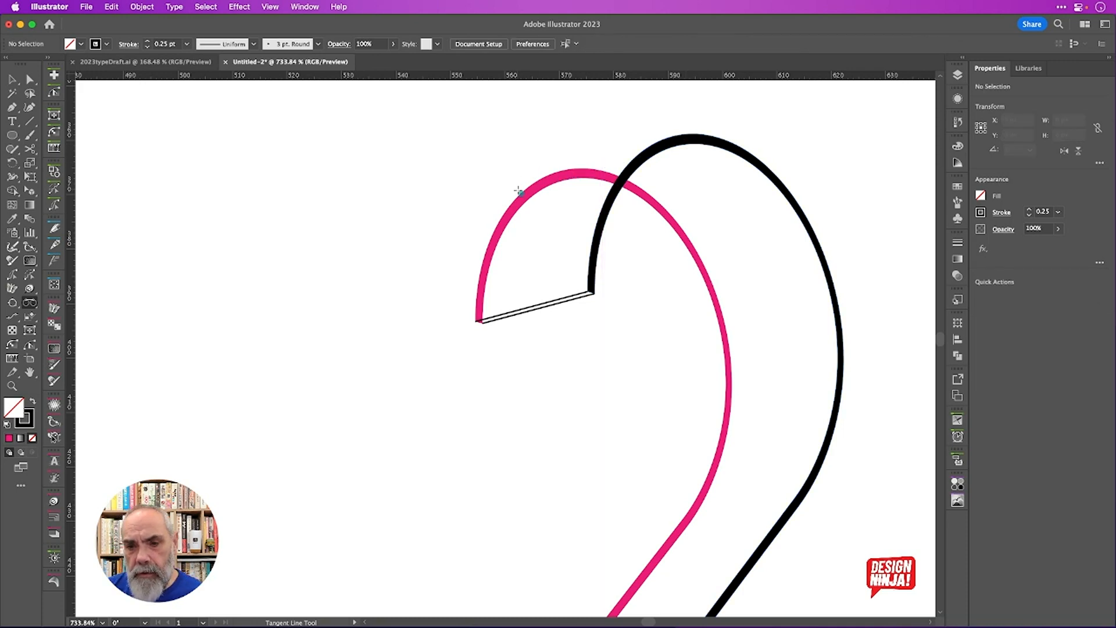
drag(517, 194, 556, 175)
key(super+z)
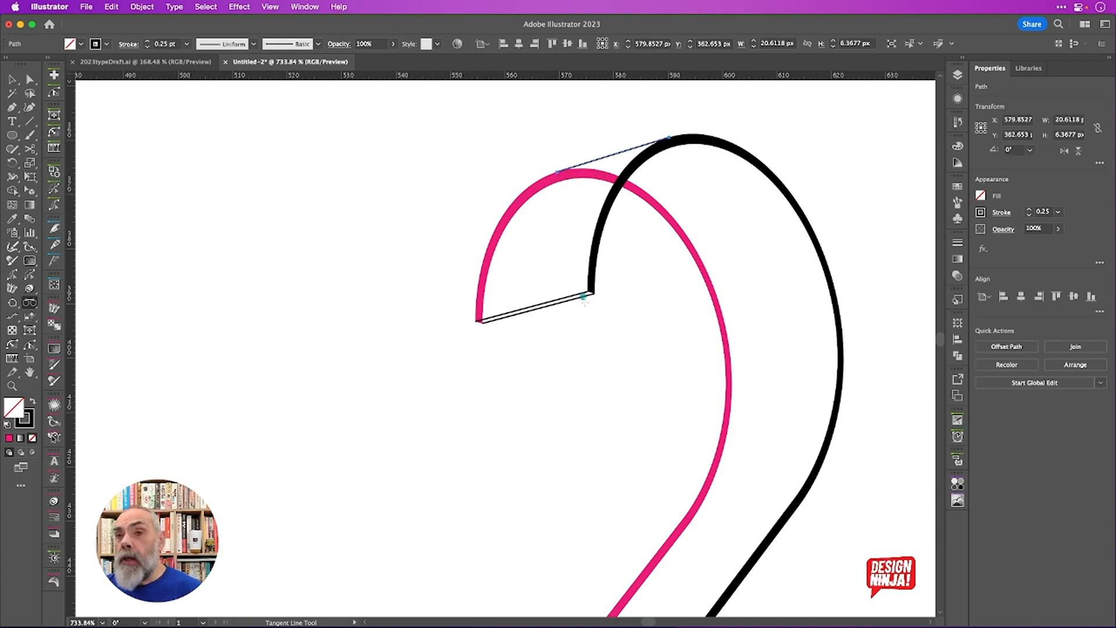
Draw a tangent line joining the undersides of the pink and black 3's lower curves
scroll(585, 303, down, 3)
scroll(584, 302, down, 5)
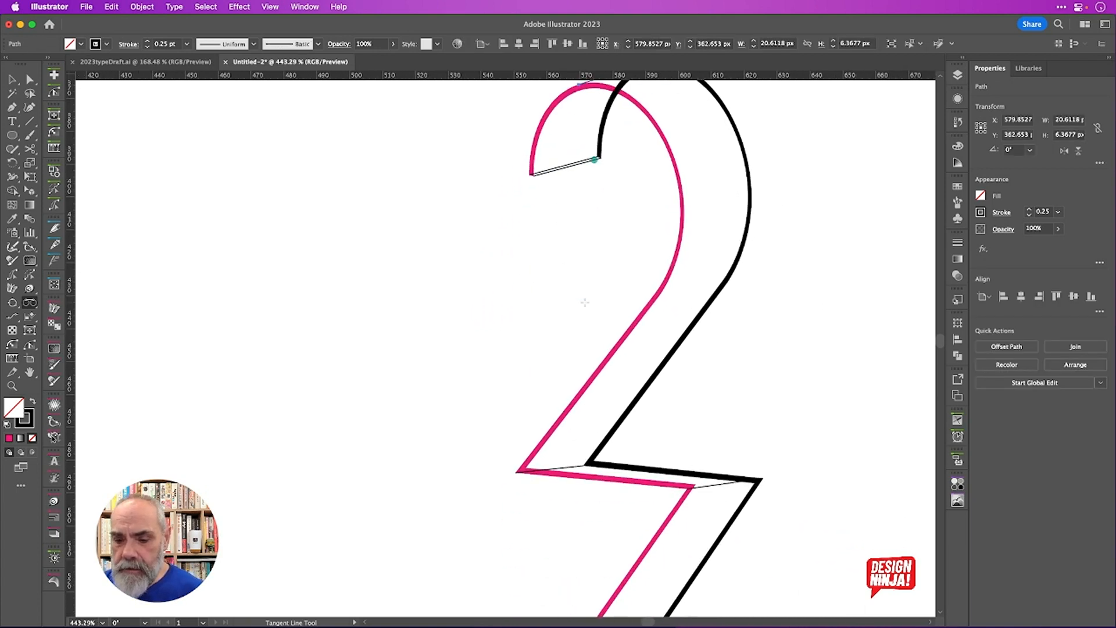
scroll(586, 302, down, 5)
scroll(585, 302, right, 1)
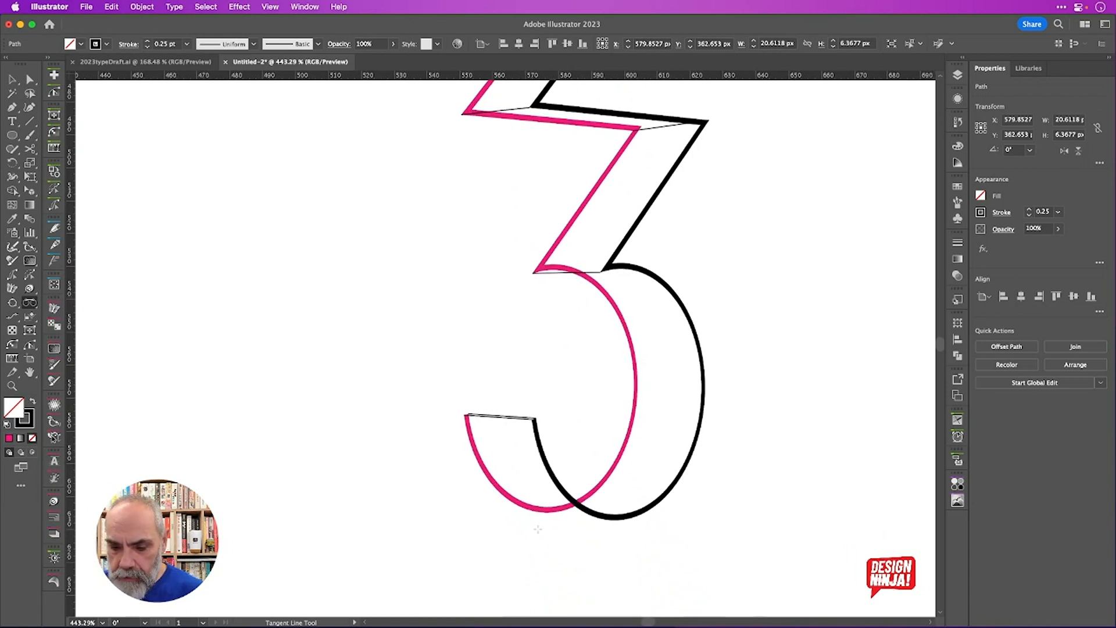
drag(537, 513, 609, 521)
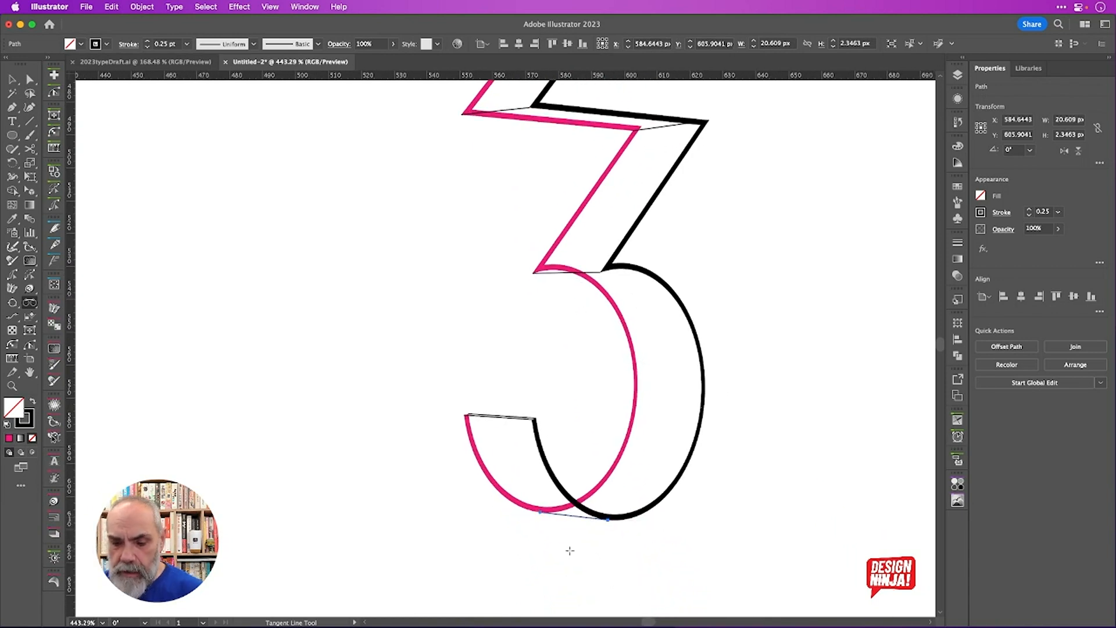
Select both numeral outlines with all their connecting lines and make them a Live Paint group
scroll(569, 551, down, 5)
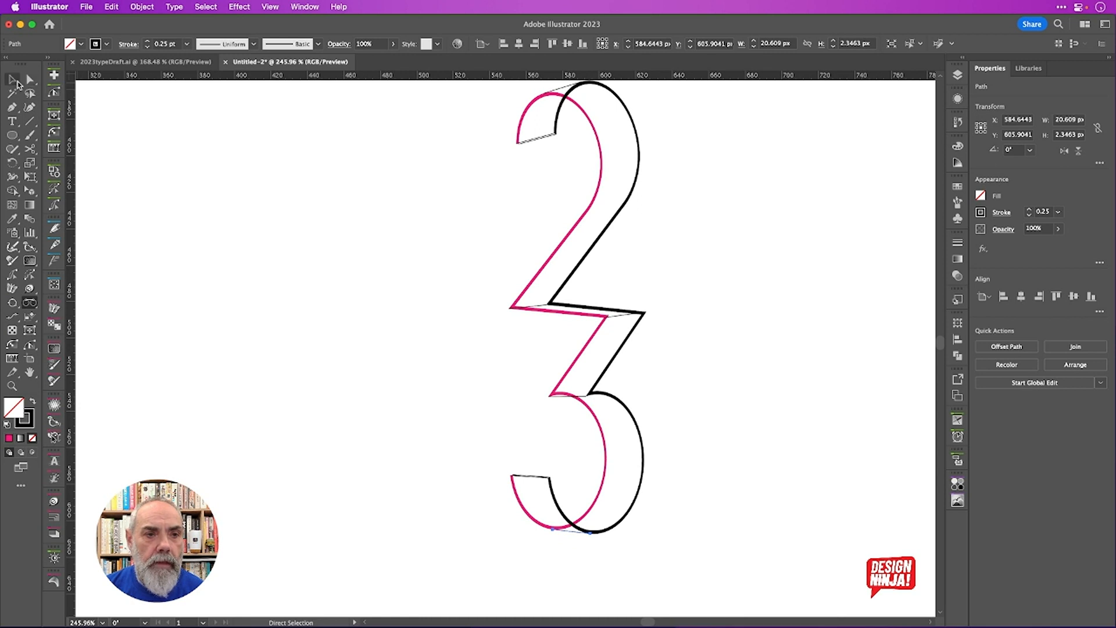
click(14, 82)
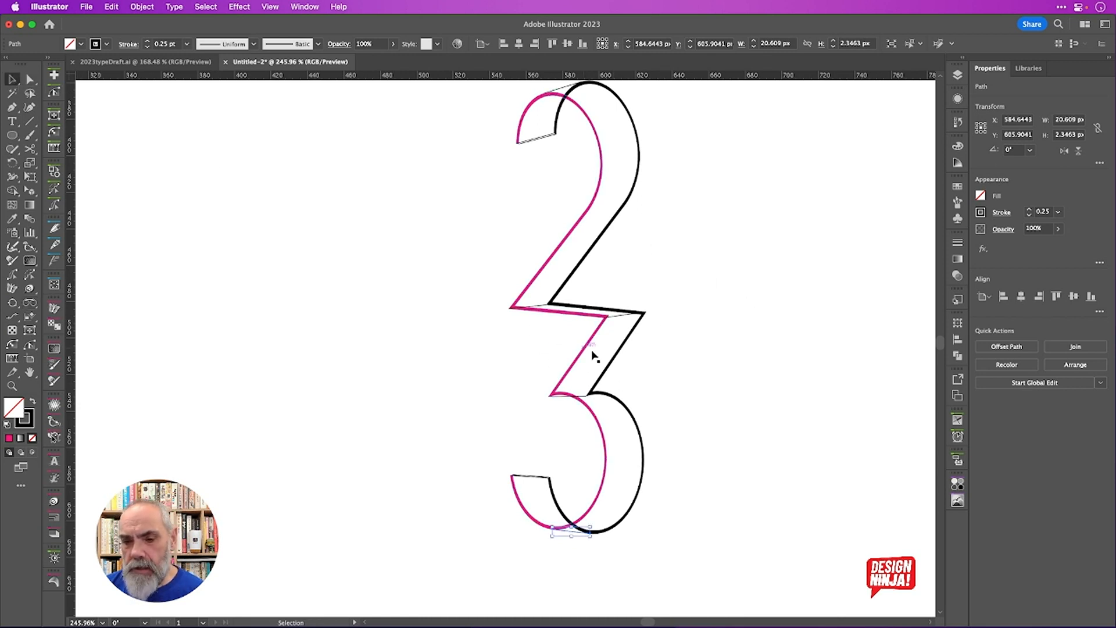
scroll(633, 343, down, 2)
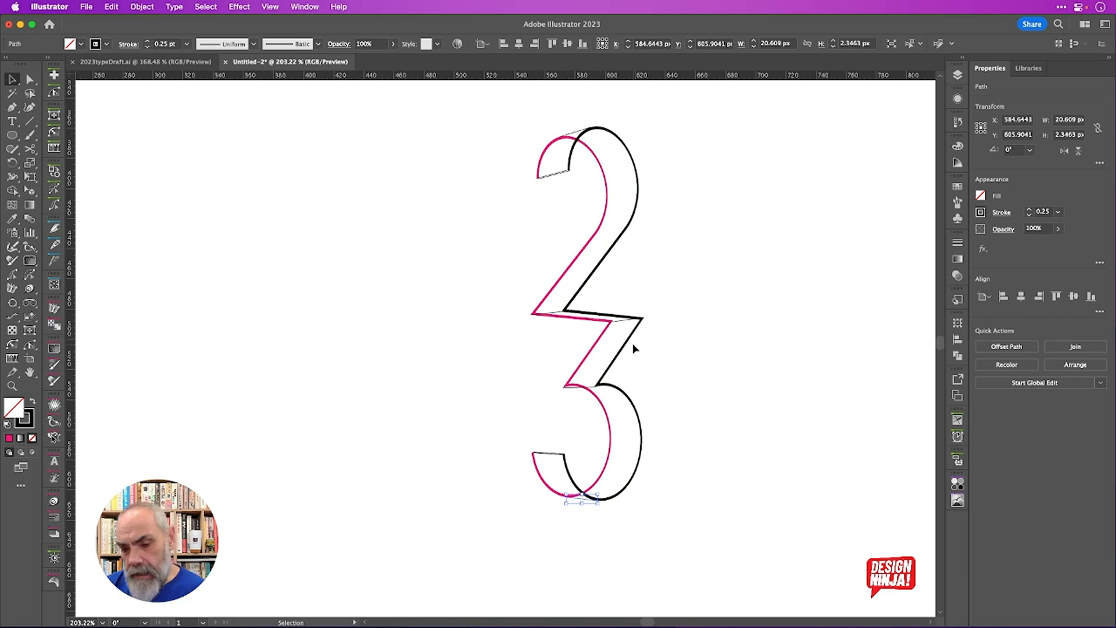
click(718, 358)
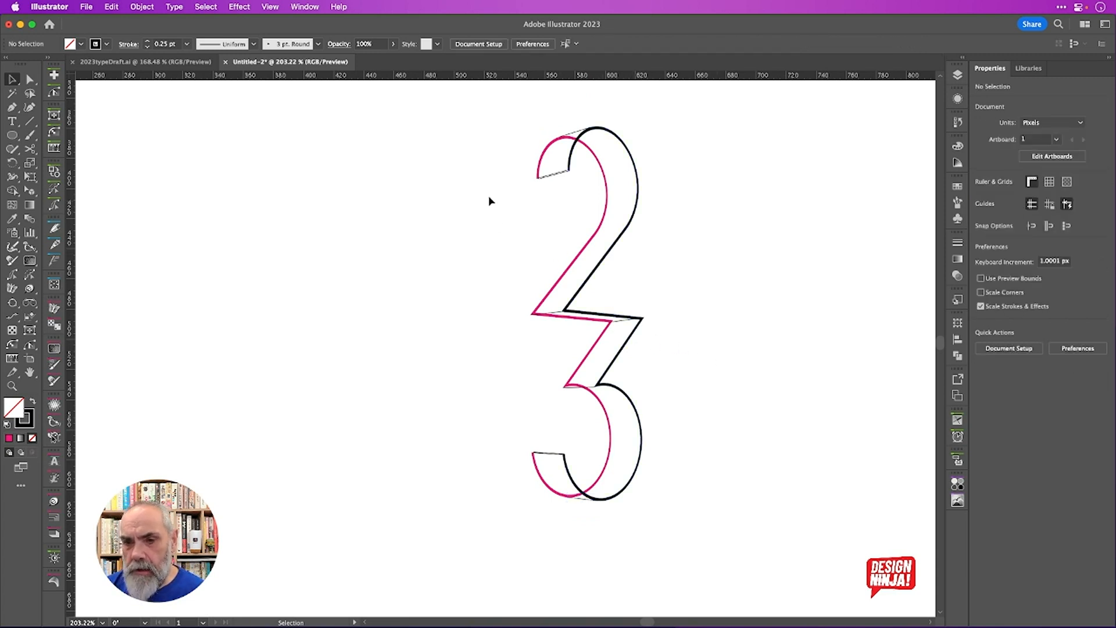
drag(501, 112, 738, 547)
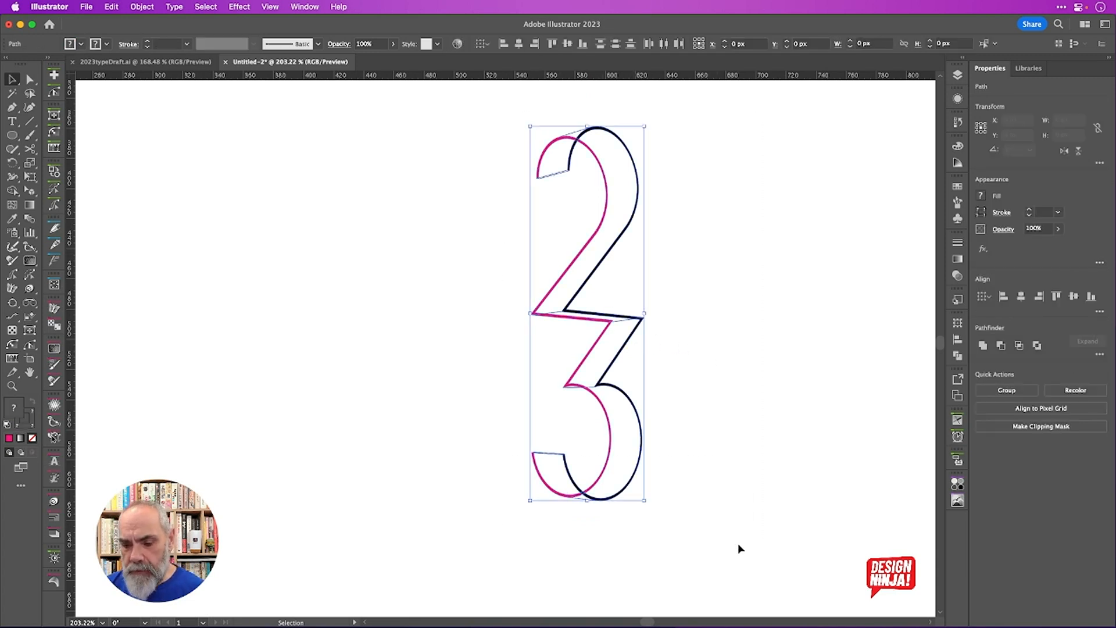
key(super+alt+x)
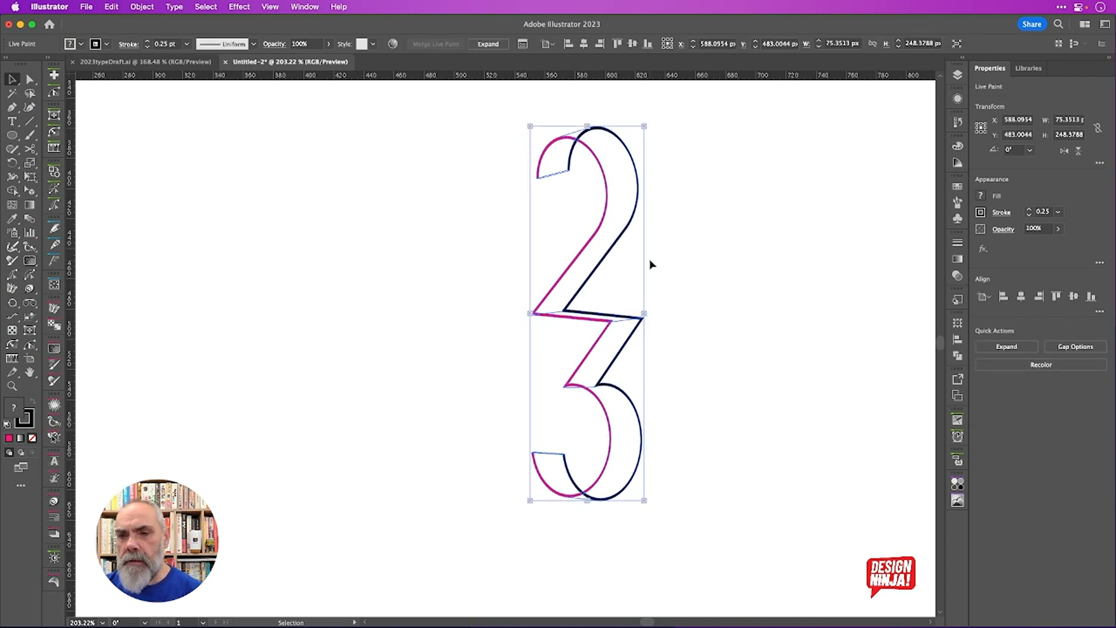
Fill the depth faces at the upper tip of the 2 with yellow using the Live Paint Bucket
scroll(585, 100, up, 3)
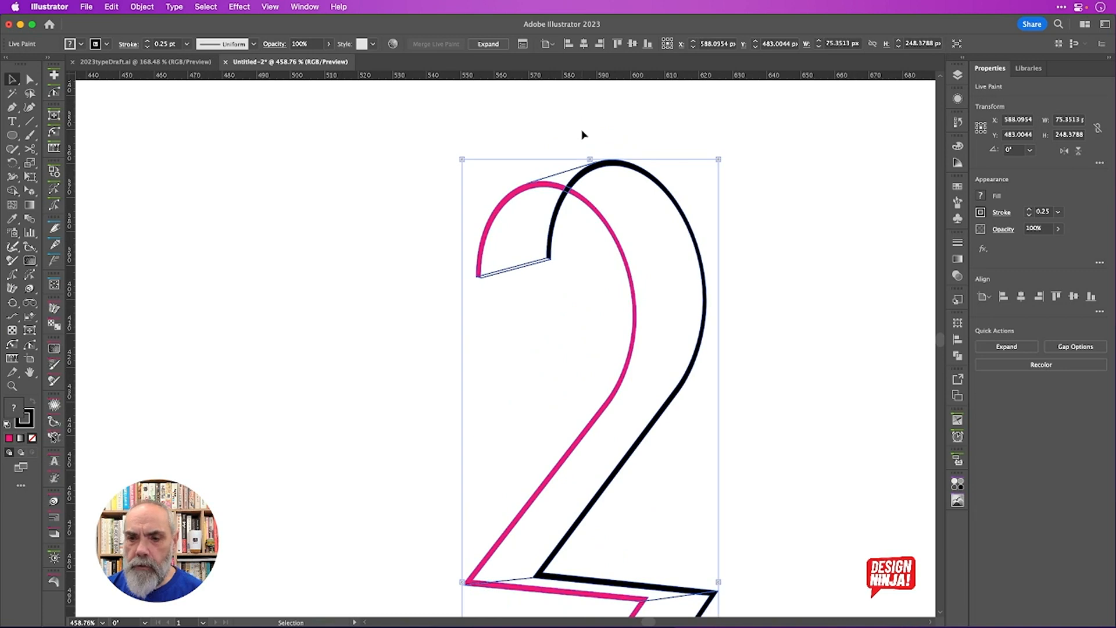
scroll(583, 150, up, 3)
scroll(583, 152, up, 1)
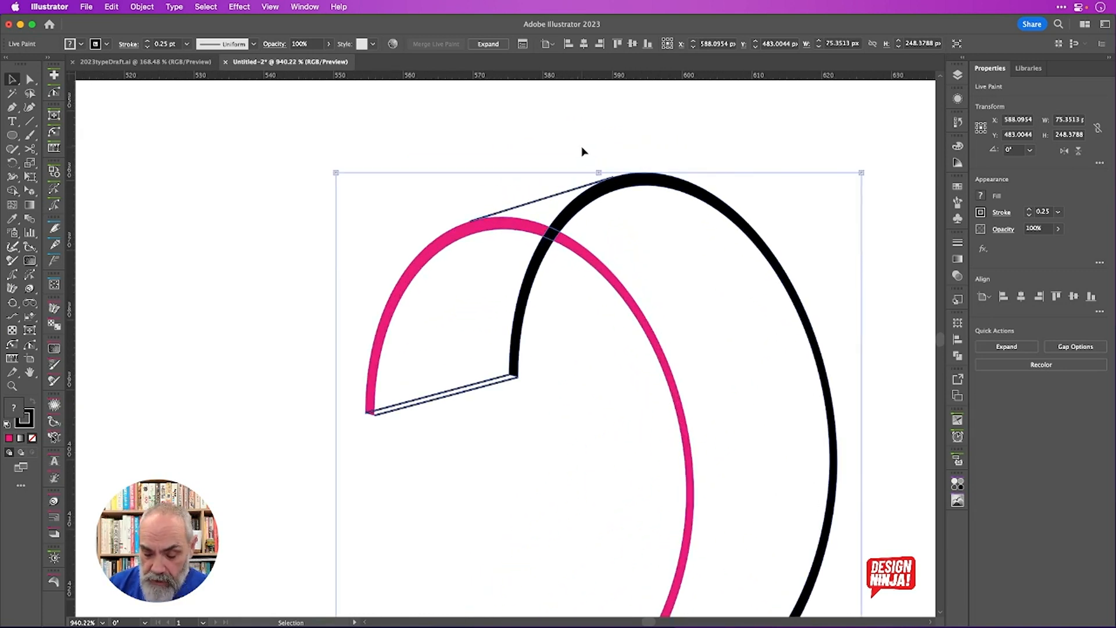
key(k)
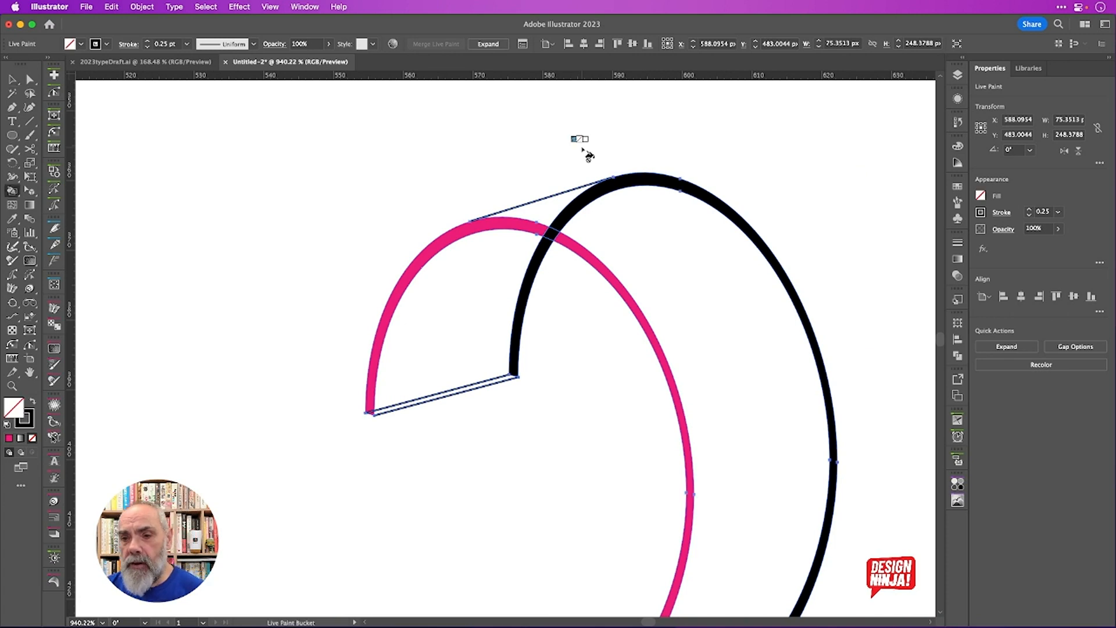
click(959, 187)
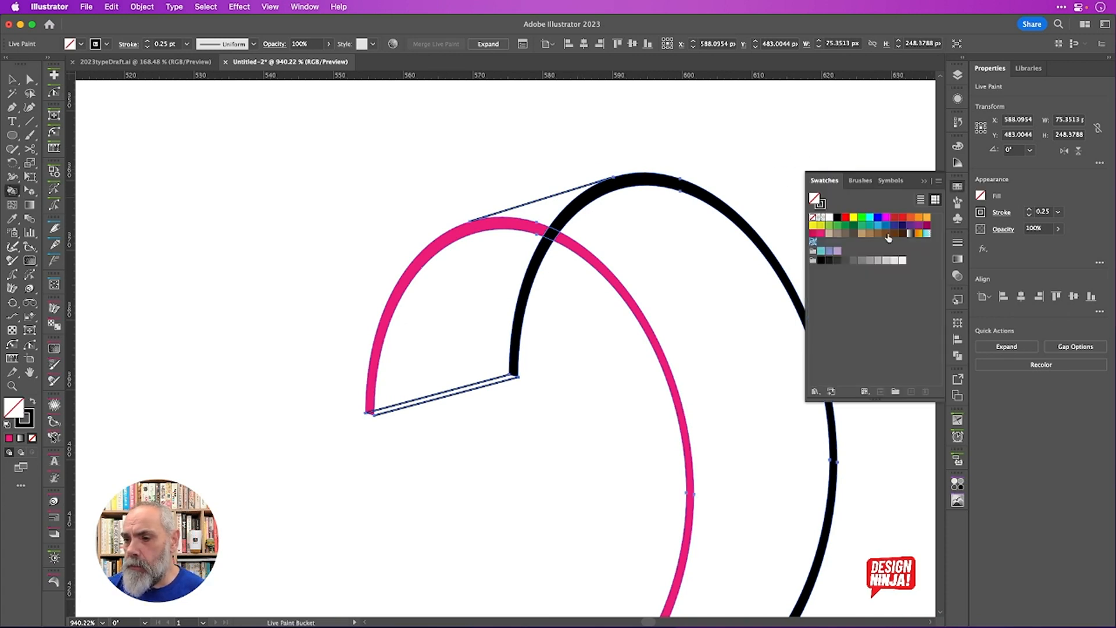
click(853, 218)
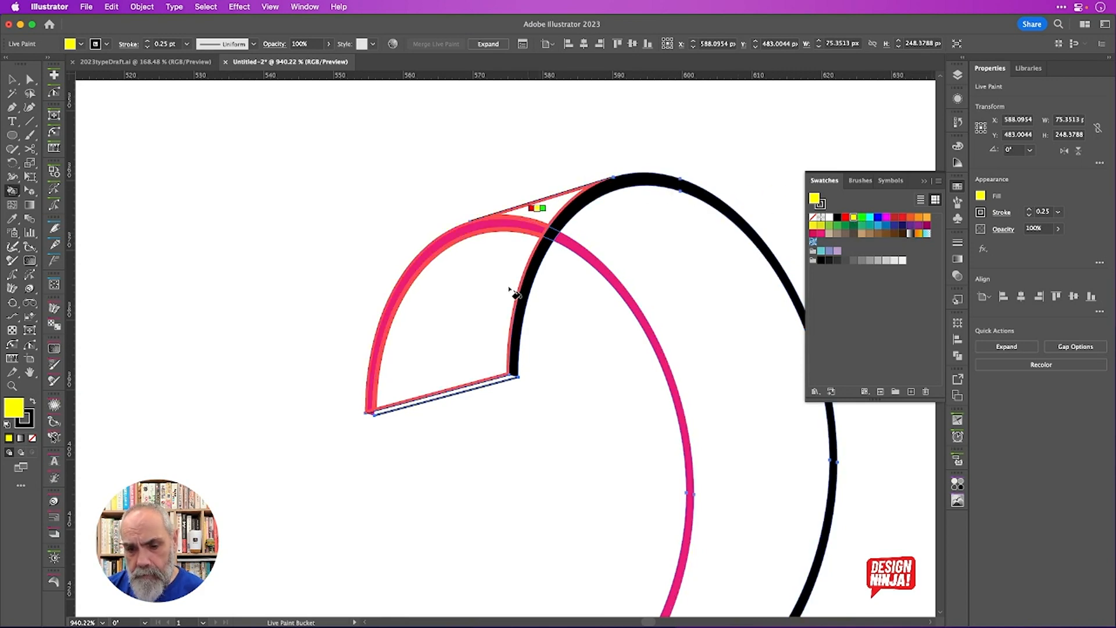
click(516, 293)
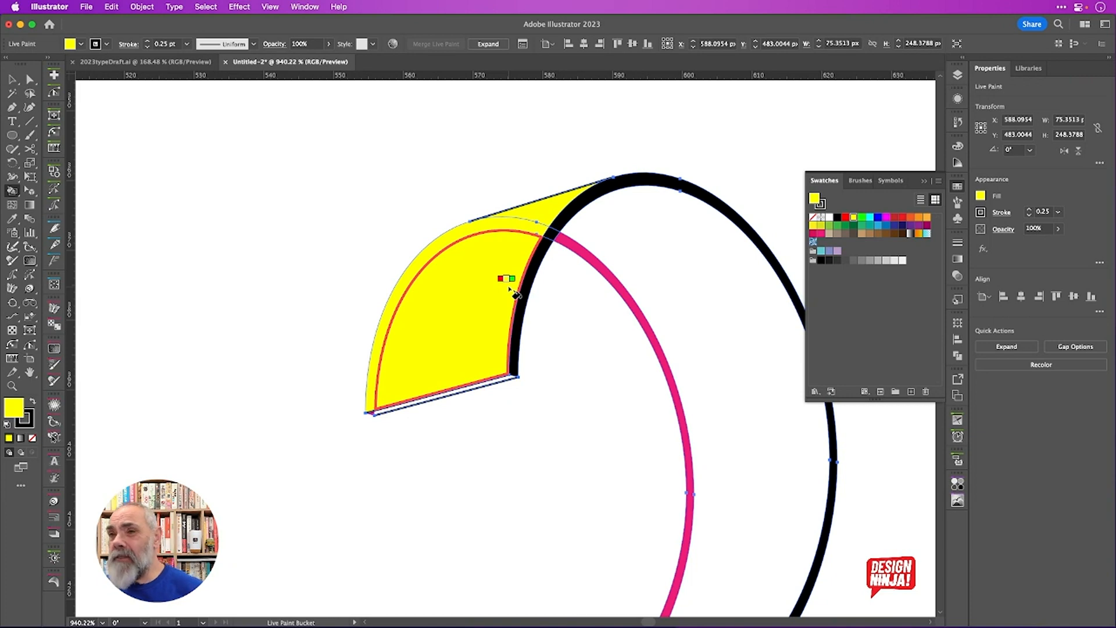
Fill the side faces along the 2's curved stem and the 3's upper diagonal with cyan
click(870, 218)
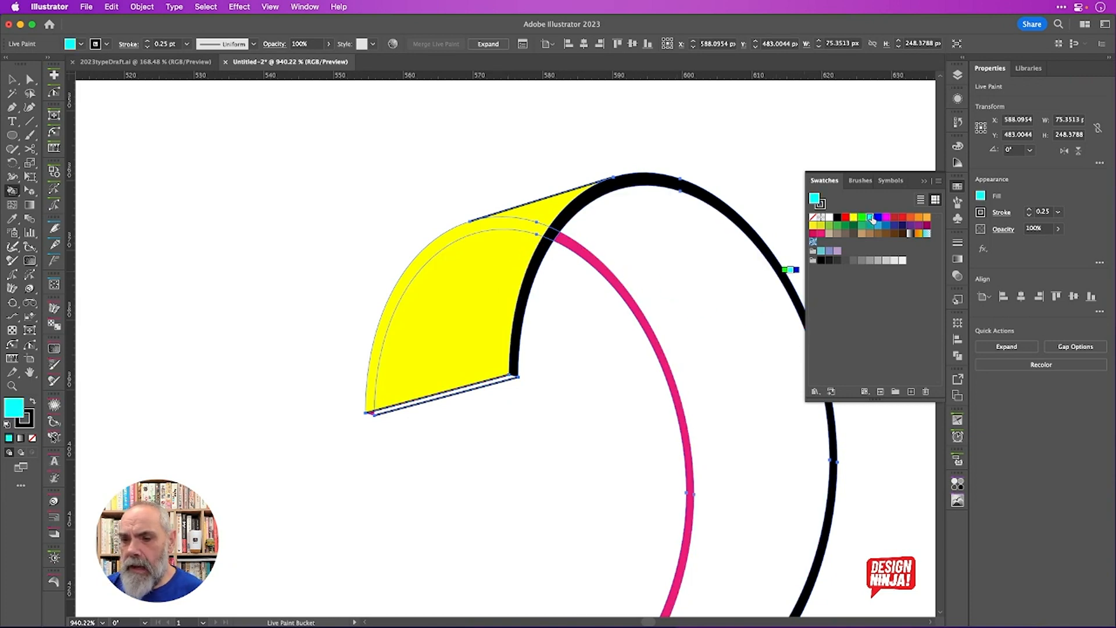
click(686, 289)
scroll(686, 289, down, 3)
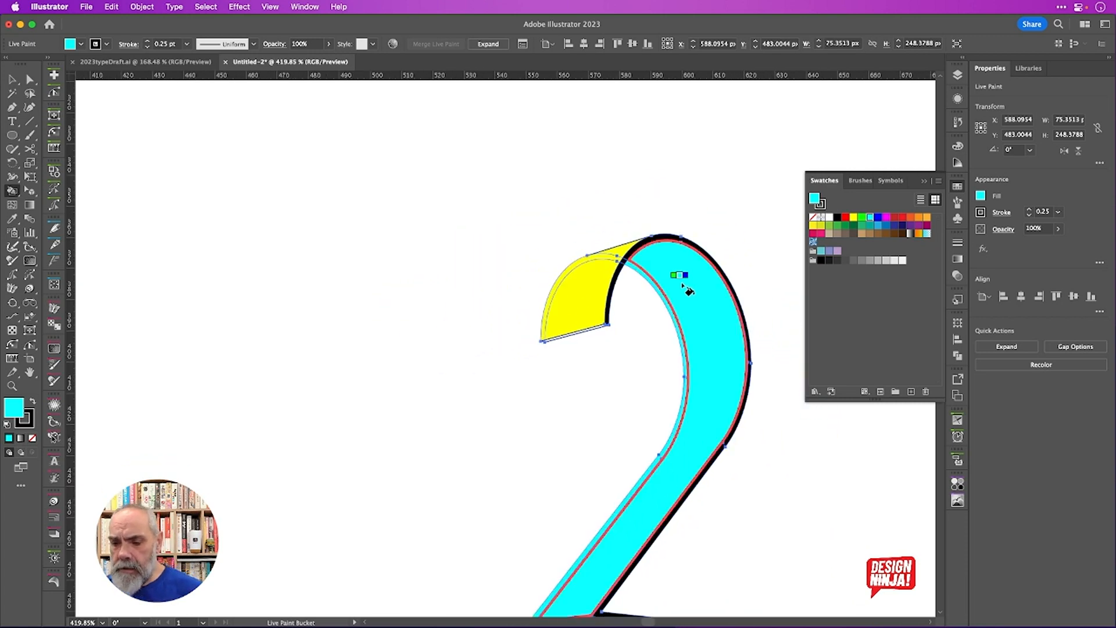
scroll(688, 149, down, 5)
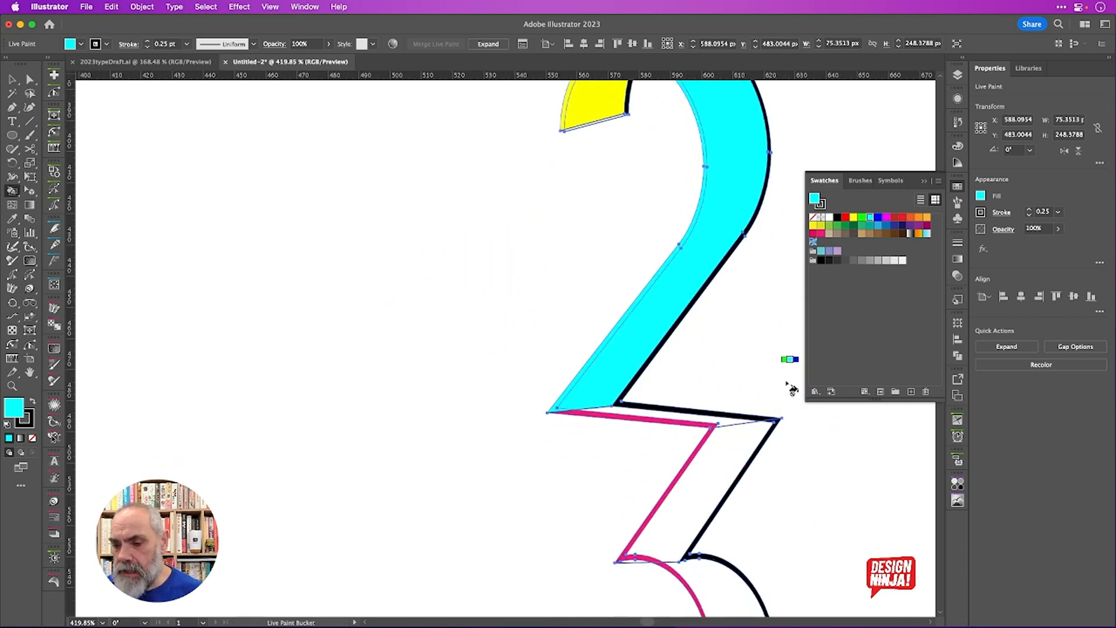
click(732, 458)
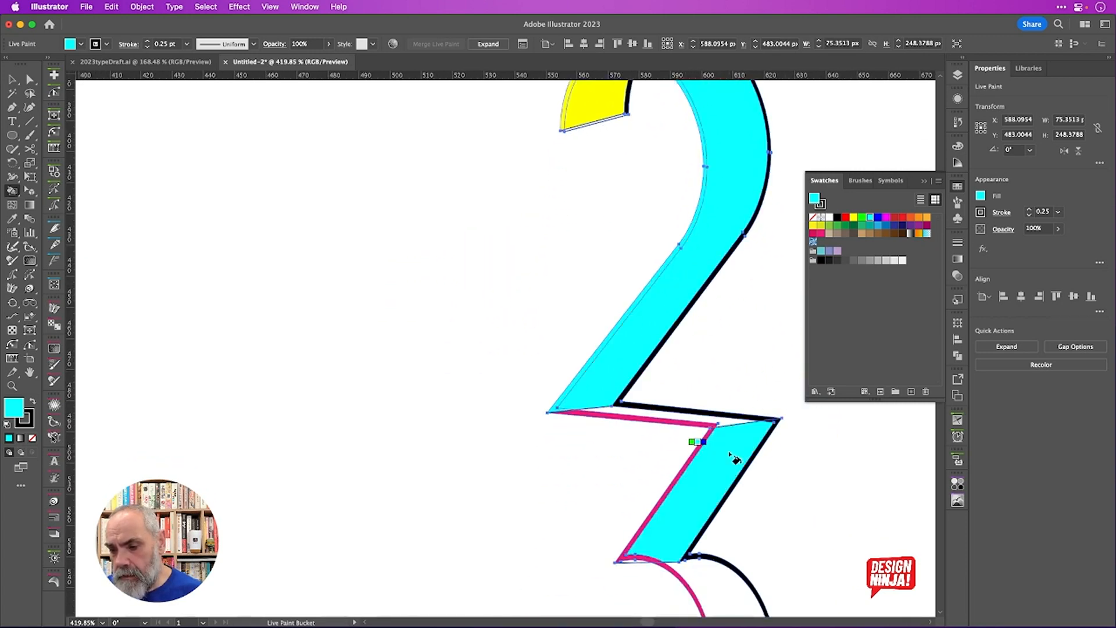
Fill the depth face beneath the 2's base, between the pink and black outlines, with orange
click(887, 217)
scroll(704, 455, up, 5)
scroll(707, 451, up, 1)
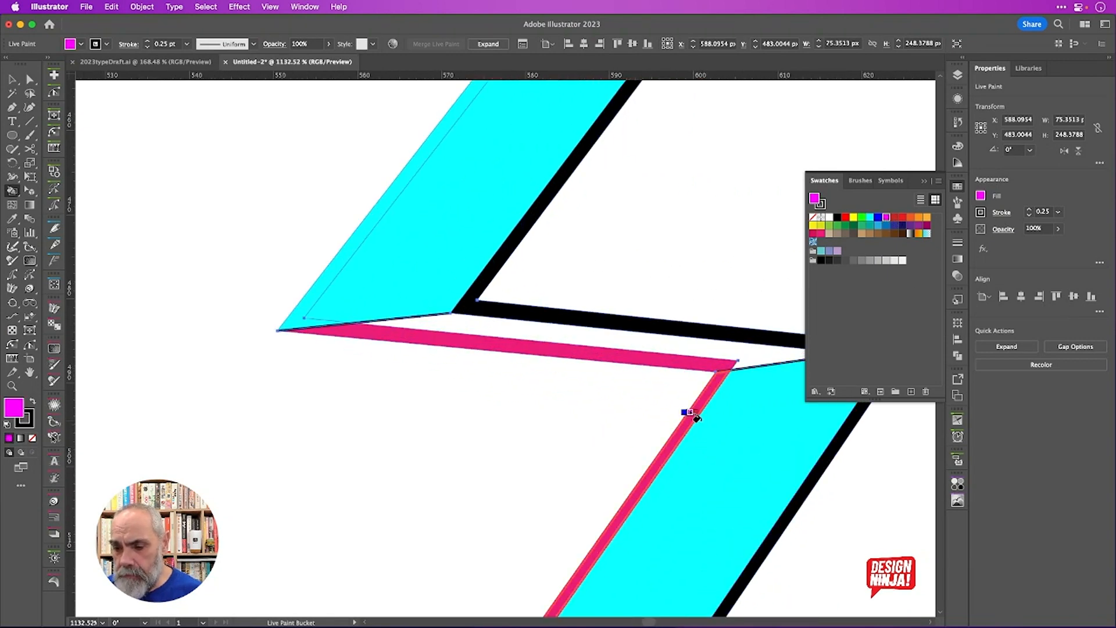
click(921, 219)
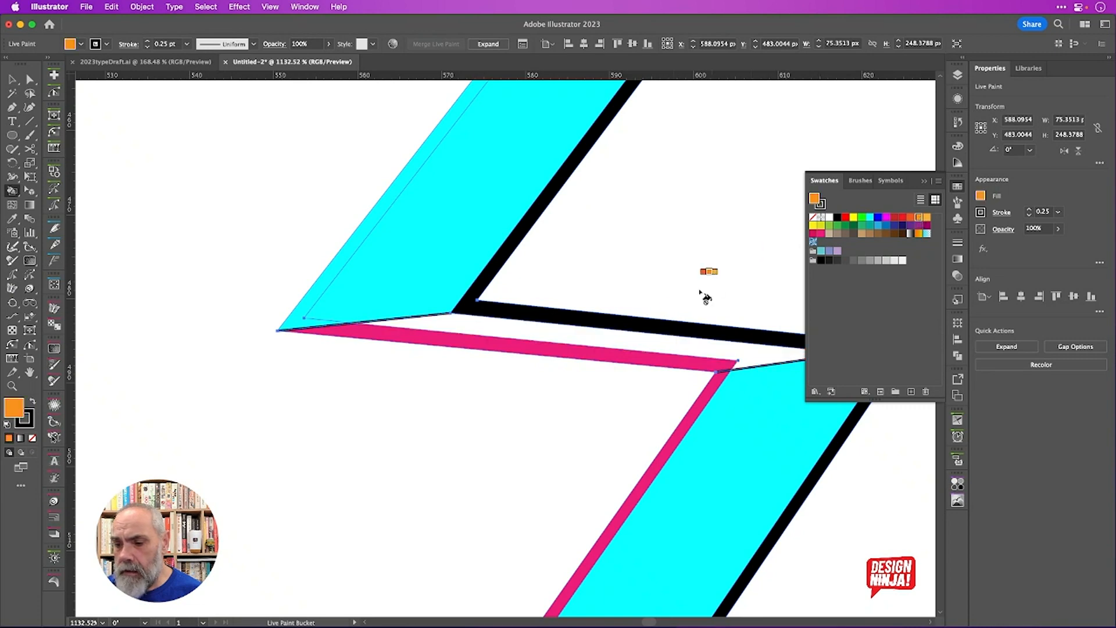
click(714, 353)
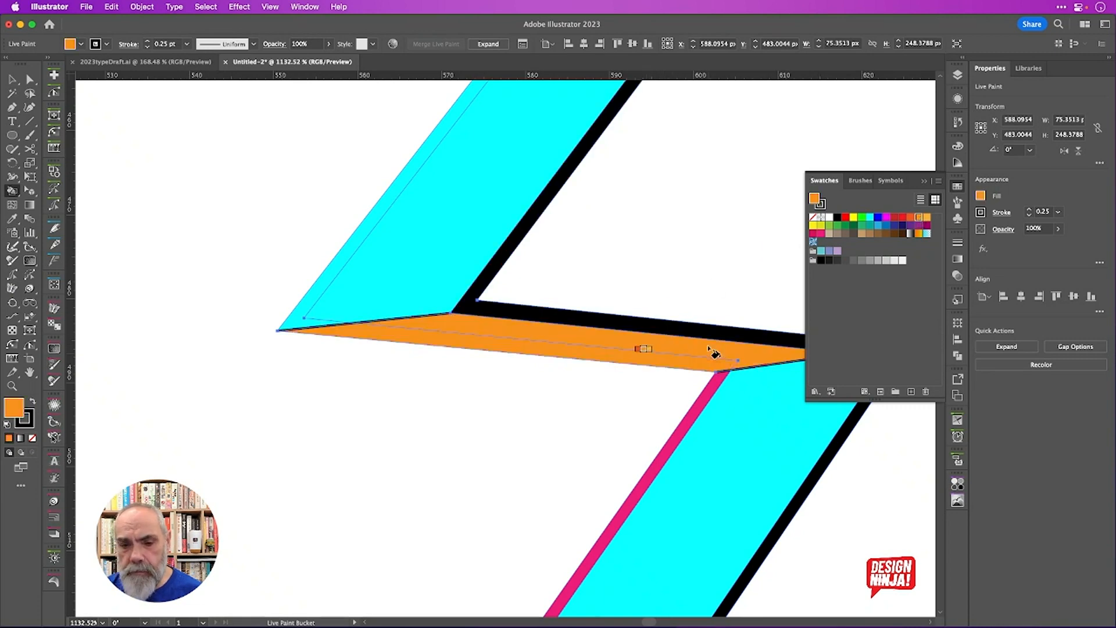
Fill the pink edge strip along the 3's upper diagonal with cyan to match its side face
scroll(714, 354, down, 3)
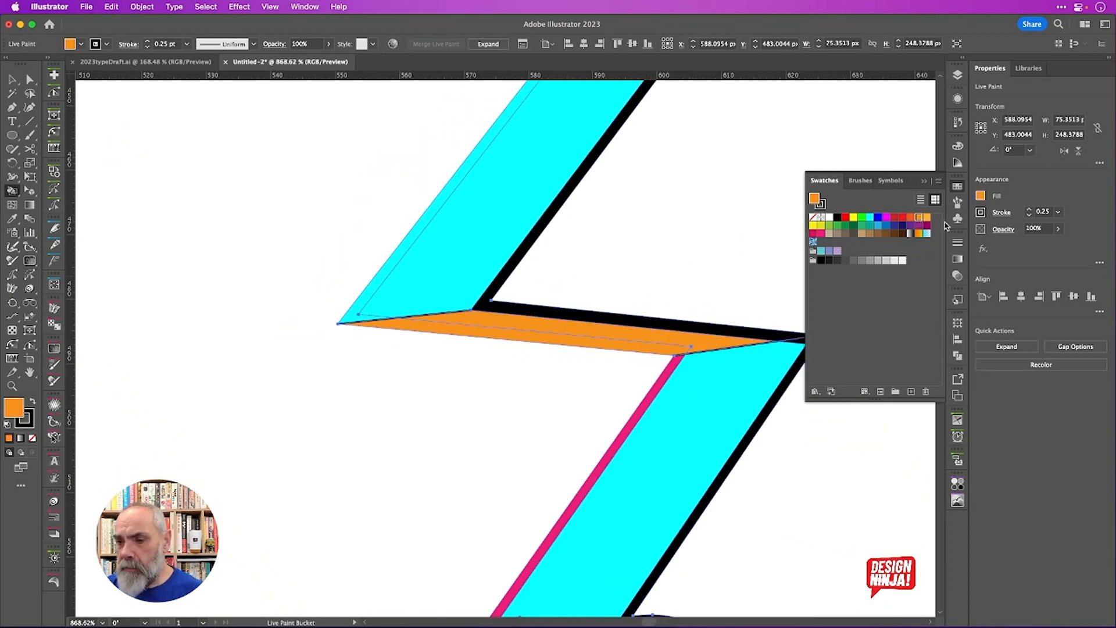
scroll(703, 419, down, 3)
scroll(703, 419, right, 2)
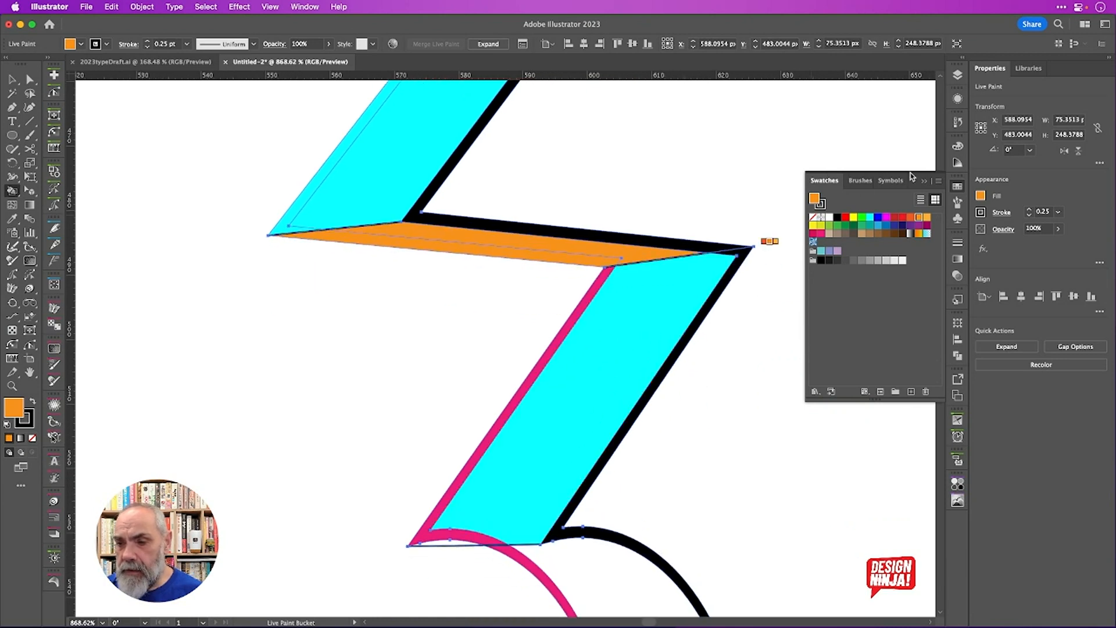
click(869, 218)
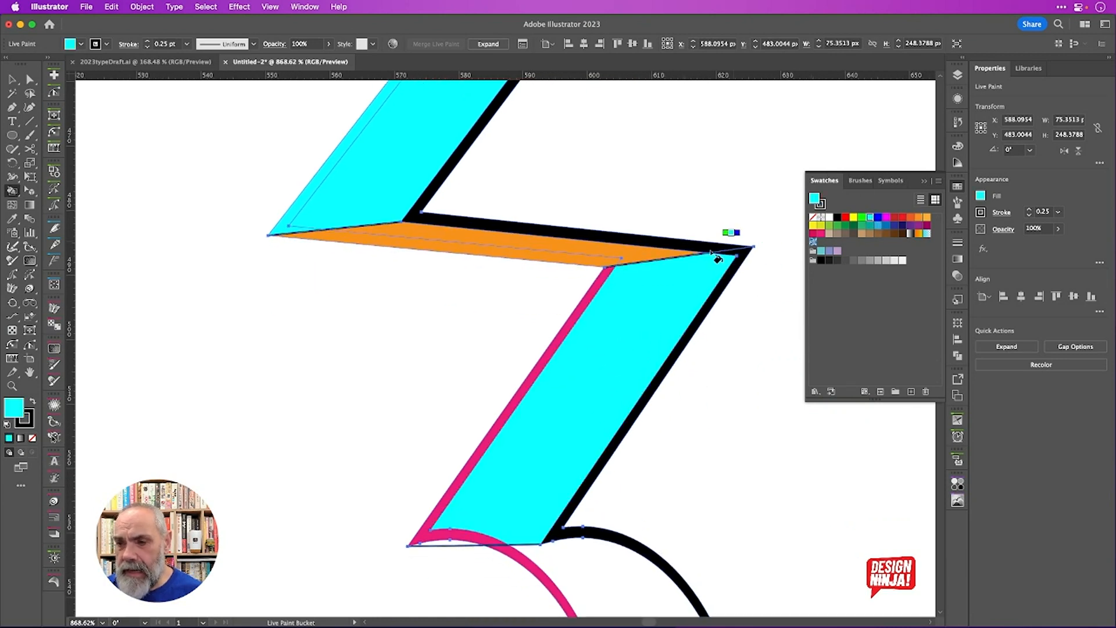
click(568, 326)
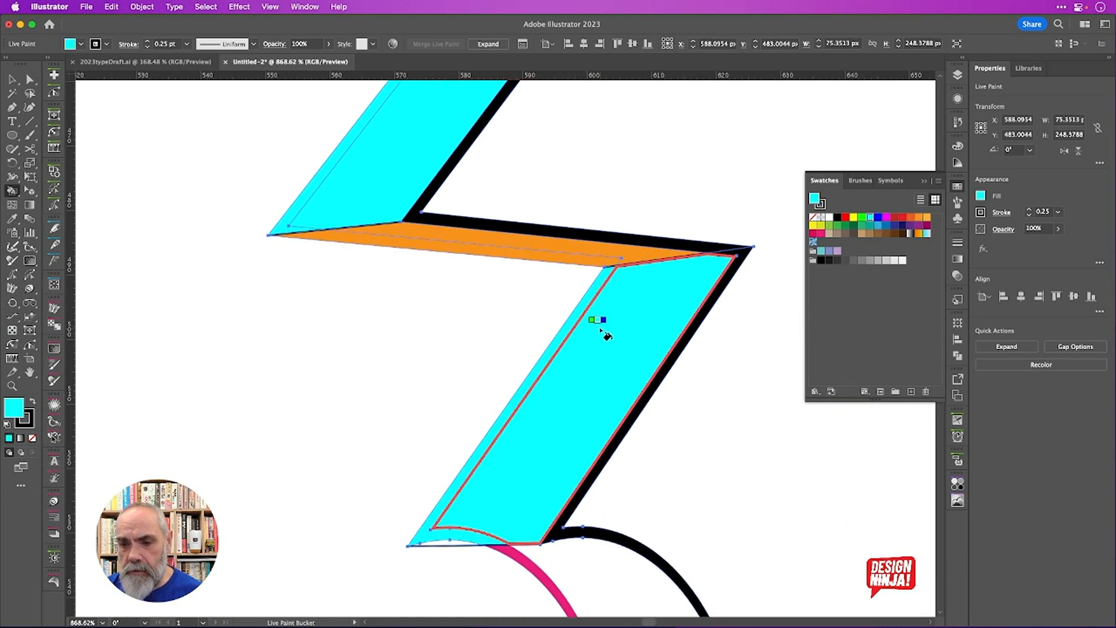
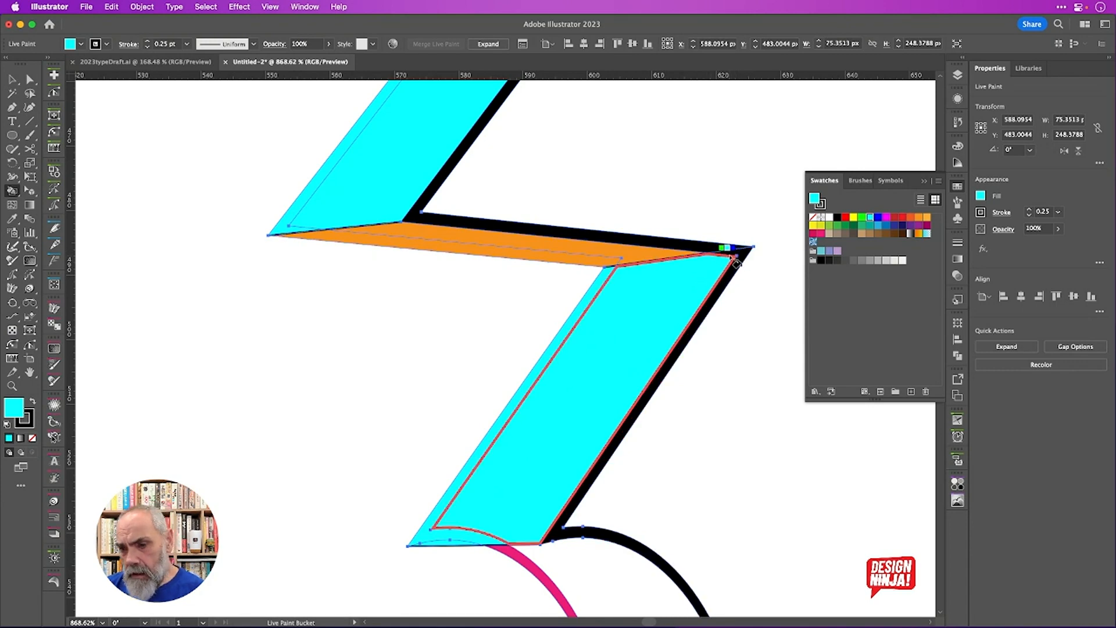
Fill the large curved depth face of the 3's lower bowl, including its pink edge, with orange
scroll(740, 465, down, 5)
scroll(740, 465, right, 3)
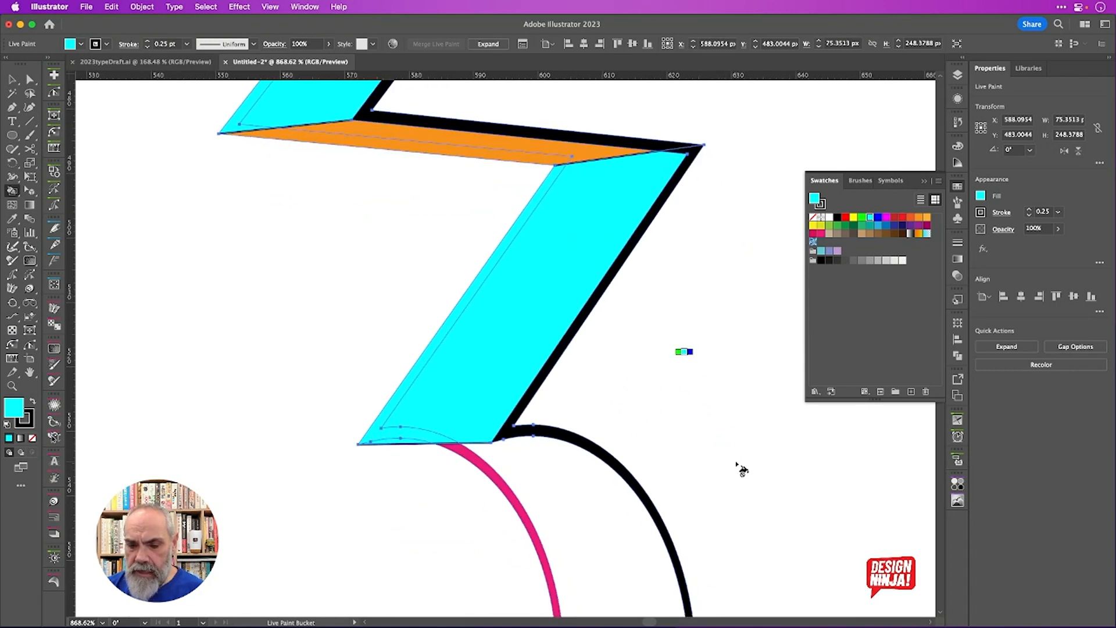
click(920, 218)
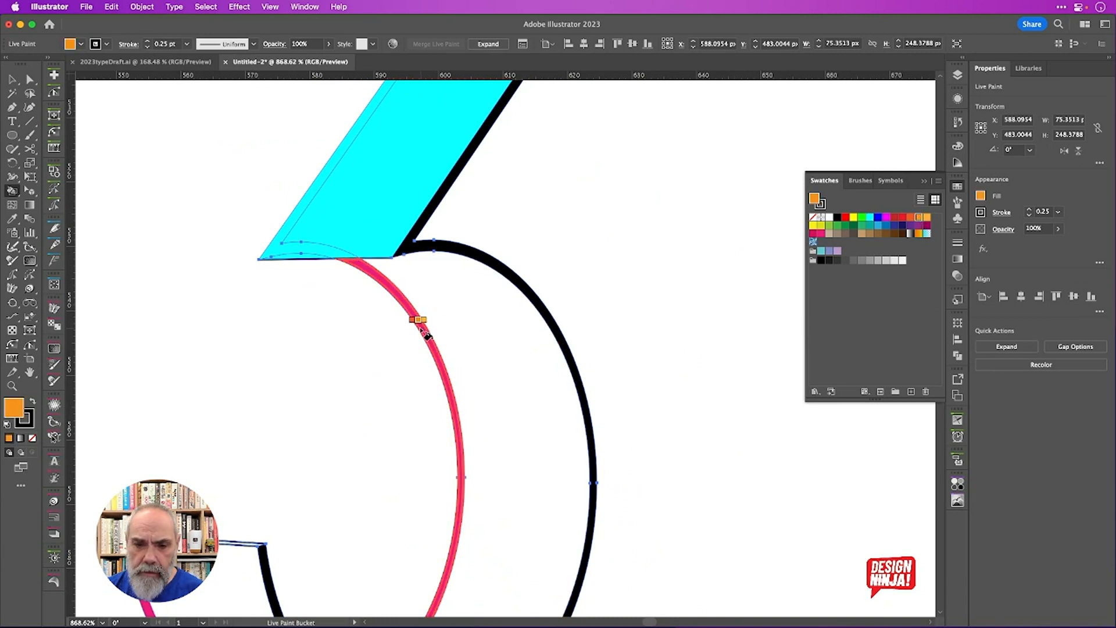
click(477, 341)
scroll(631, 364, down, 5)
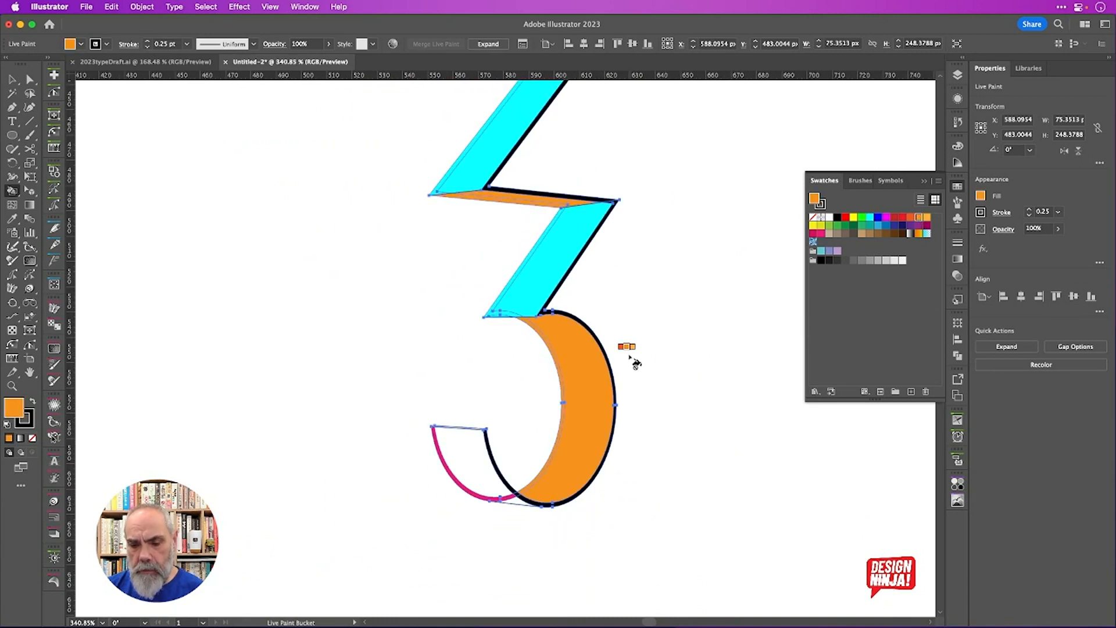
Fill the depth faces along the 3's lower tail, including its pink edge and the sliver beneath it, with yellow-green
scroll(459, 512, up, 5)
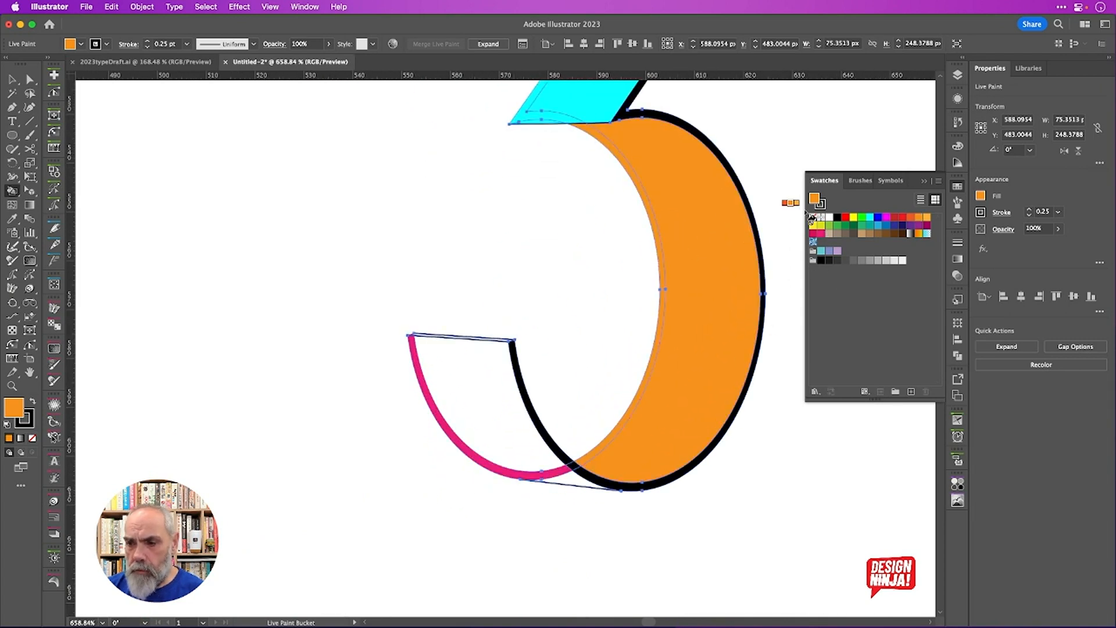
click(821, 225)
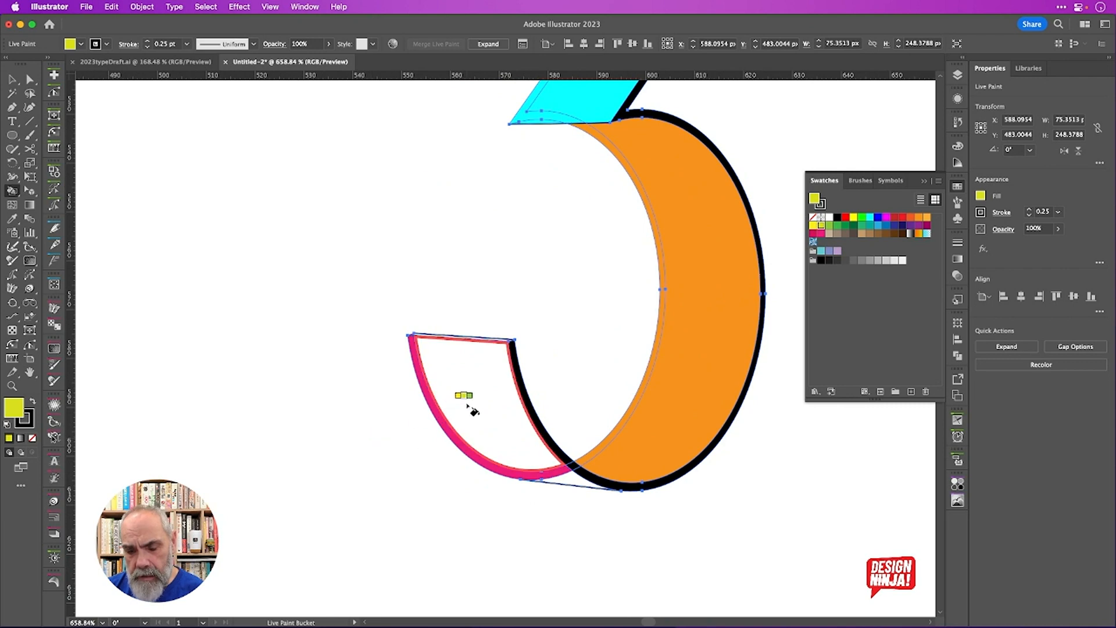
click(575, 490)
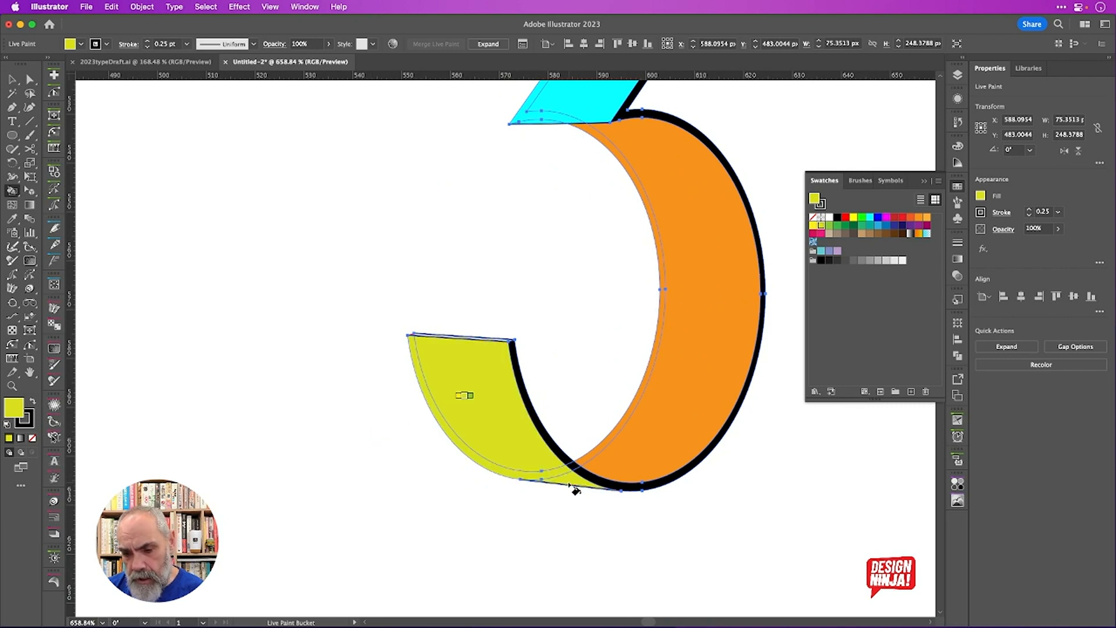
Fill the thin end face of the 3's lower tail, including its pink corner, with red-orange
scroll(521, 454, up, 3)
scroll(522, 455, up, 2)
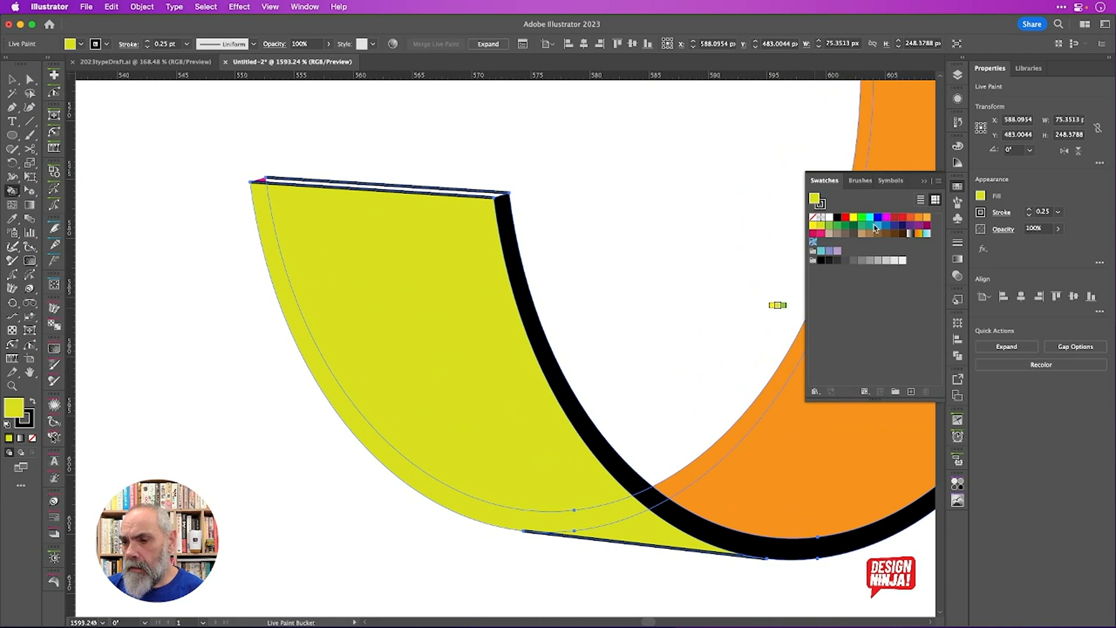
click(466, 193)
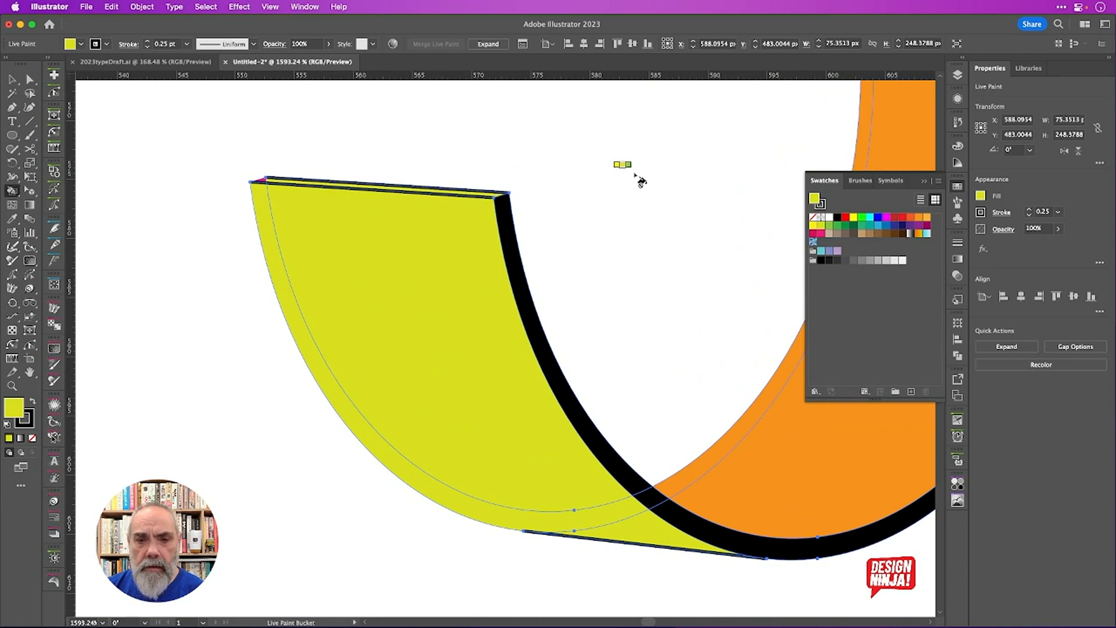
click(837, 226)
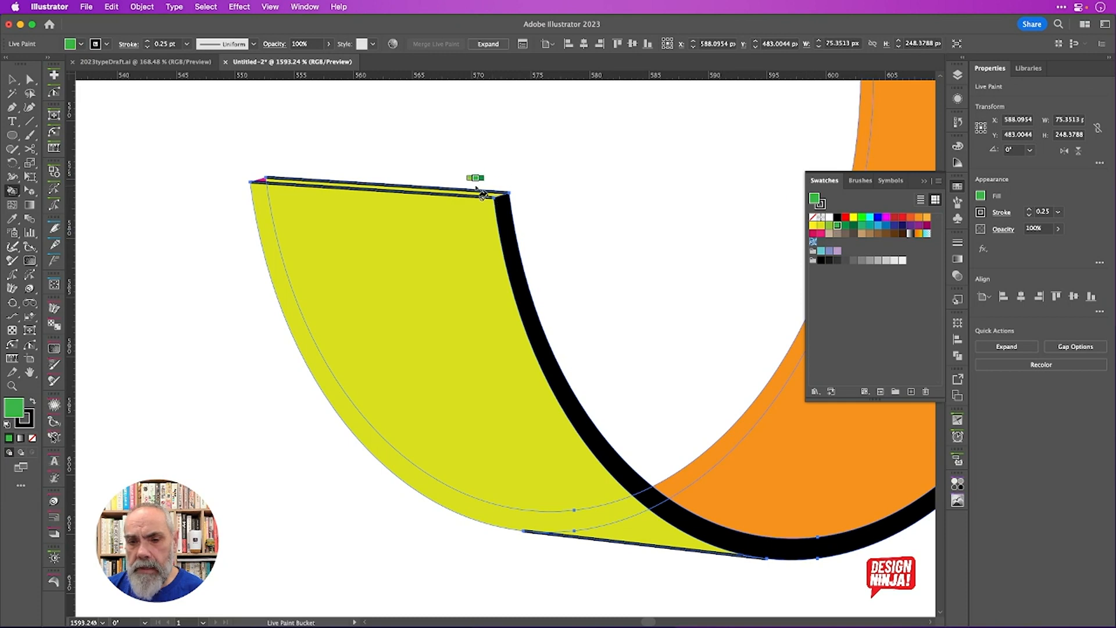
click(913, 220)
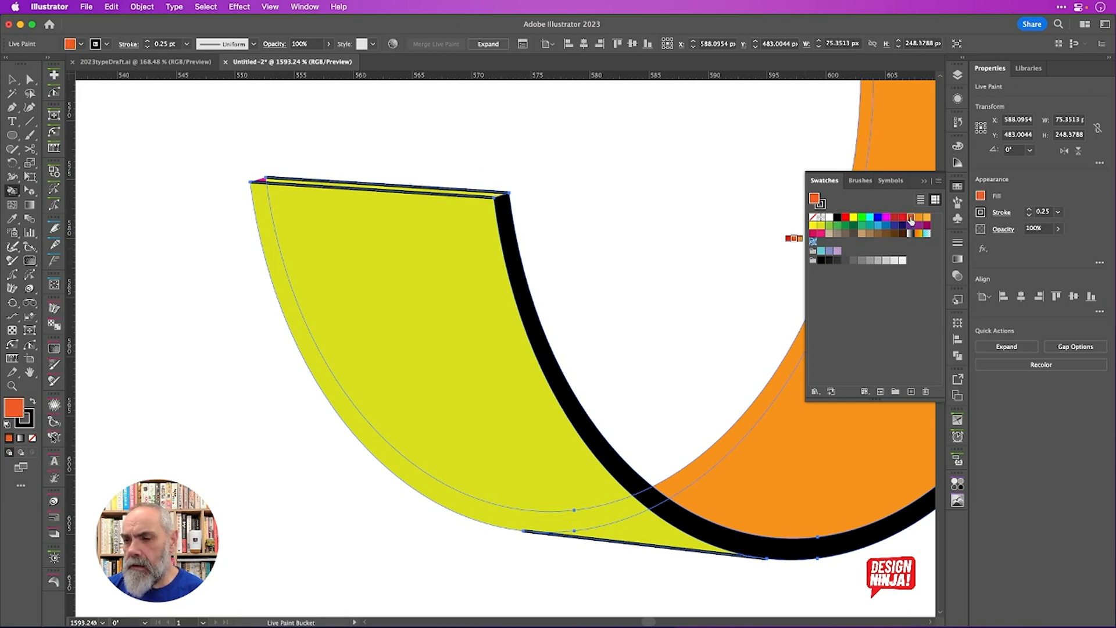
click(446, 193)
scroll(250, 174, up, 5)
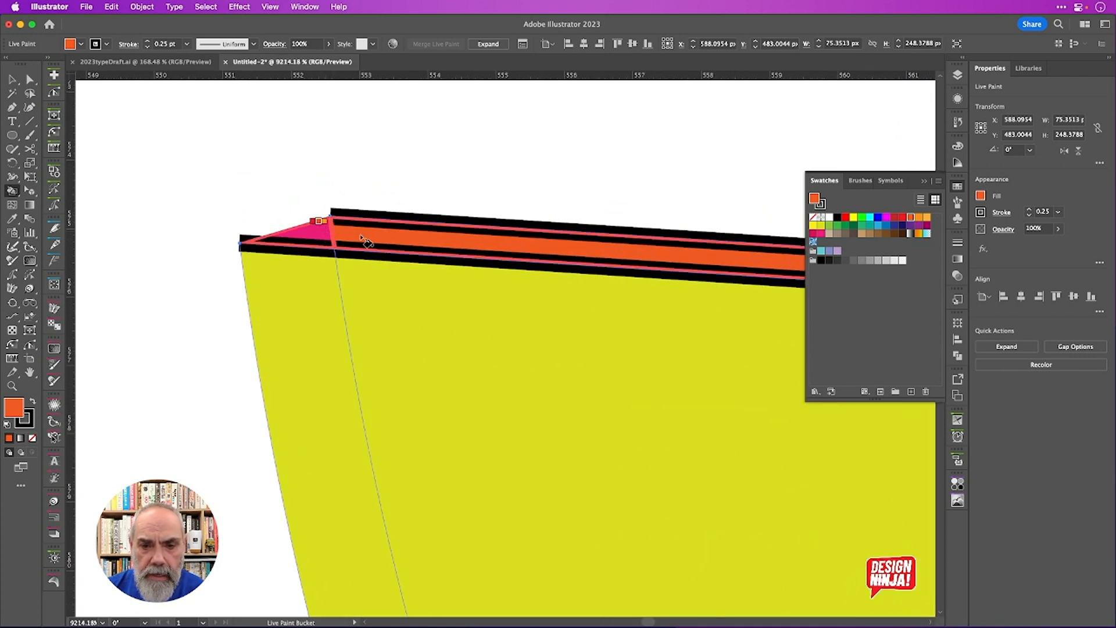
click(343, 238)
scroll(367, 242, down, 6)
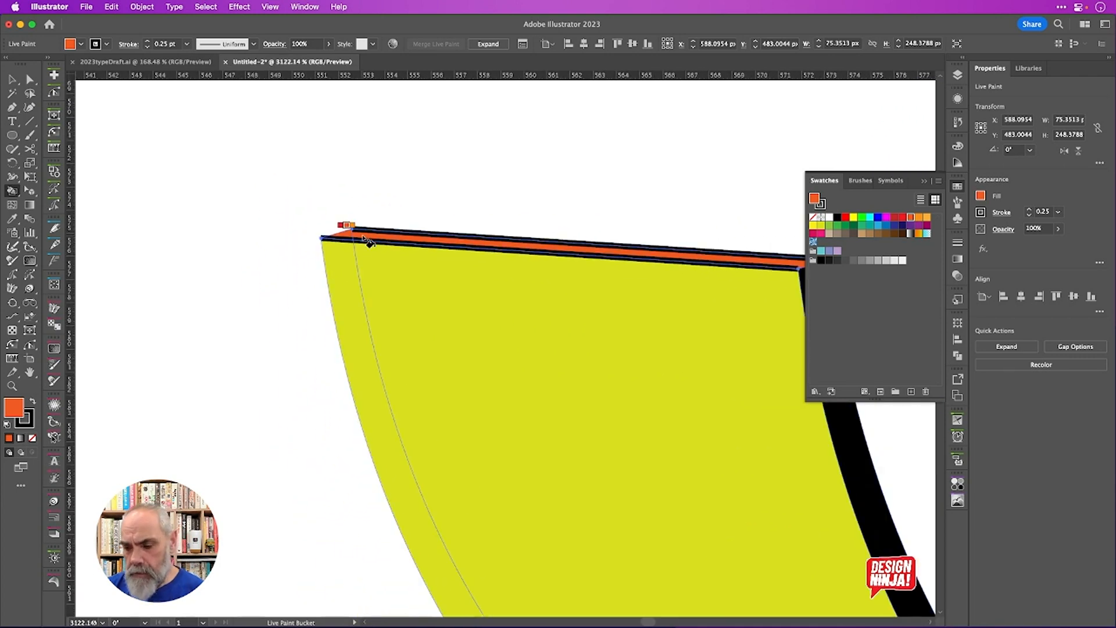
Fill the thin end face at the 2's upper tip, including its pink corner, with the same red-orange
scroll(368, 242, right, 5)
scroll(367, 241, up, 8)
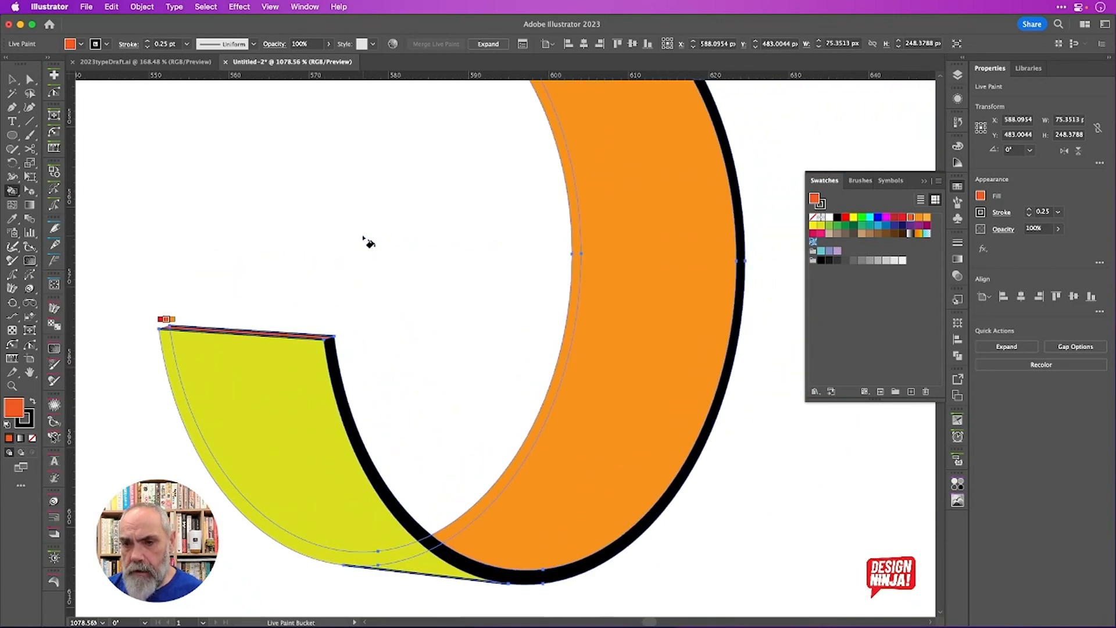
scroll(367, 242, up, 10)
scroll(368, 242, left, 2)
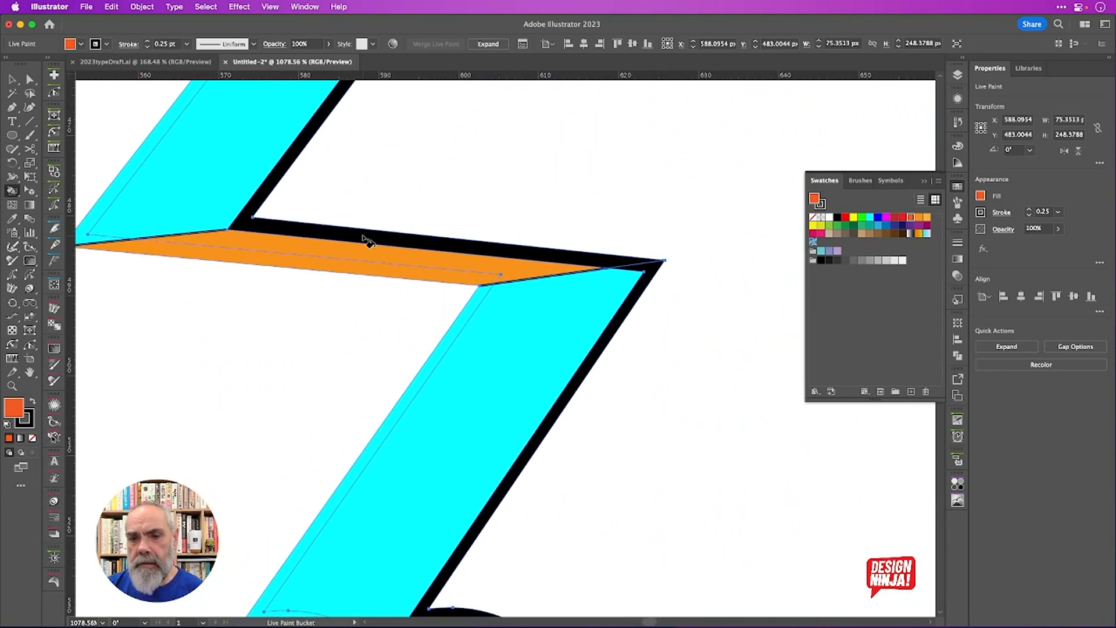
scroll(367, 241, up, 12)
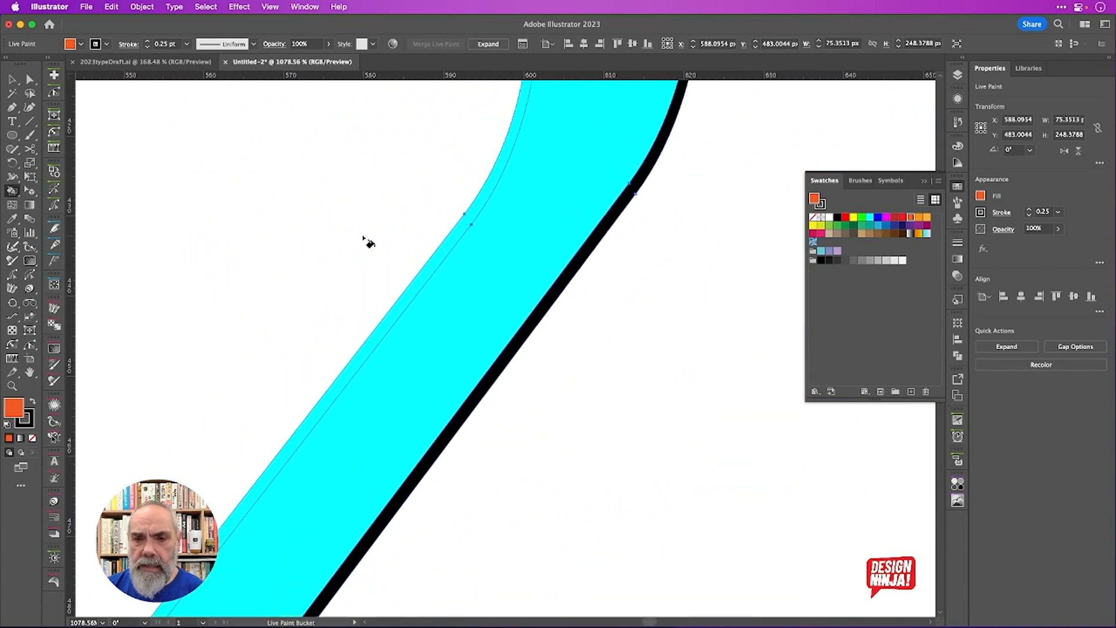
scroll(368, 241, right, 2)
scroll(367, 241, up, 5)
scroll(368, 241, left, 5)
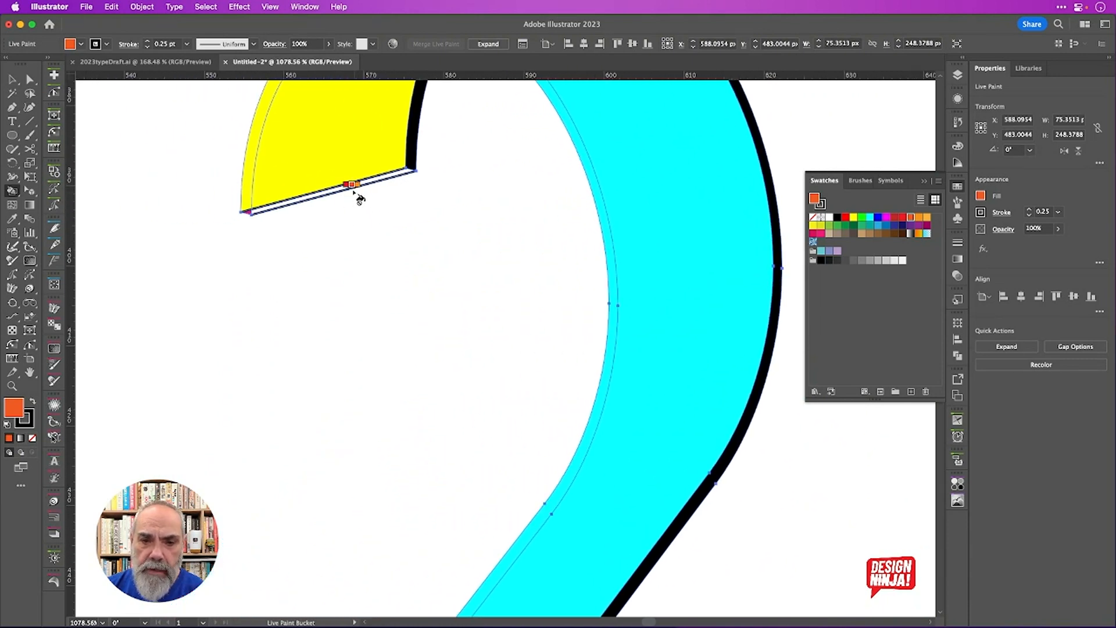
scroll(241, 230, up, 2)
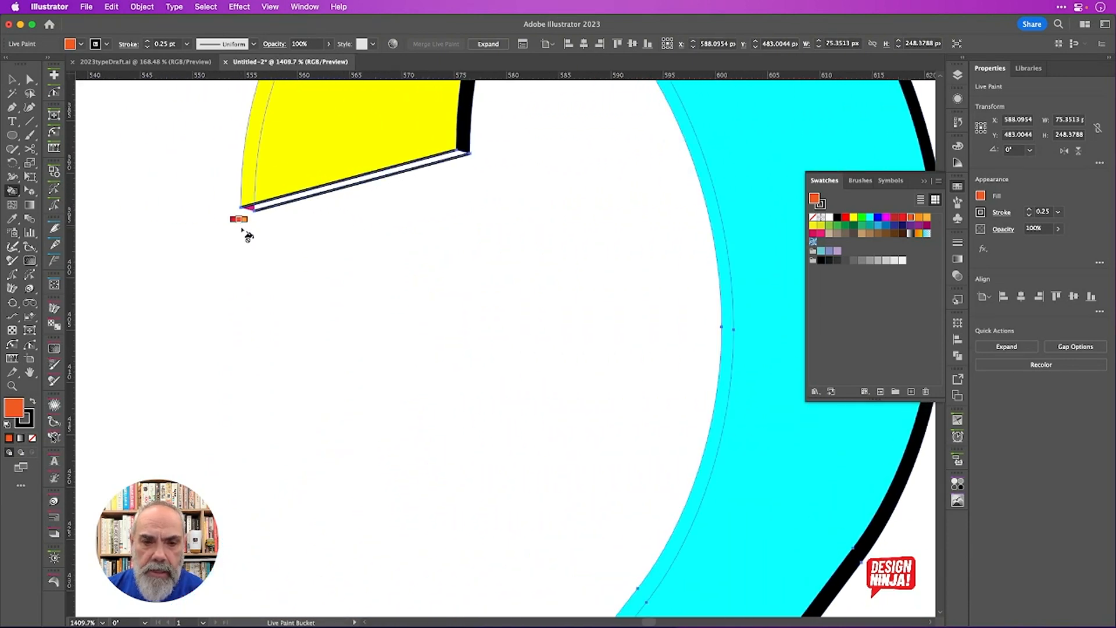
scroll(250, 203, up, 8)
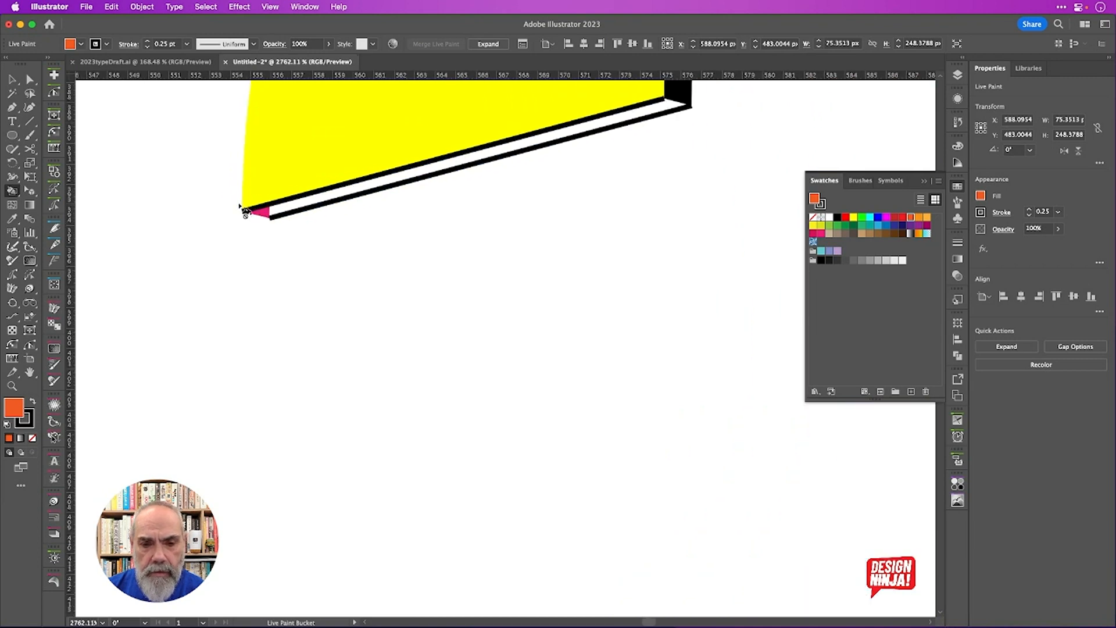
scroll(273, 235, up, 1)
click(284, 244)
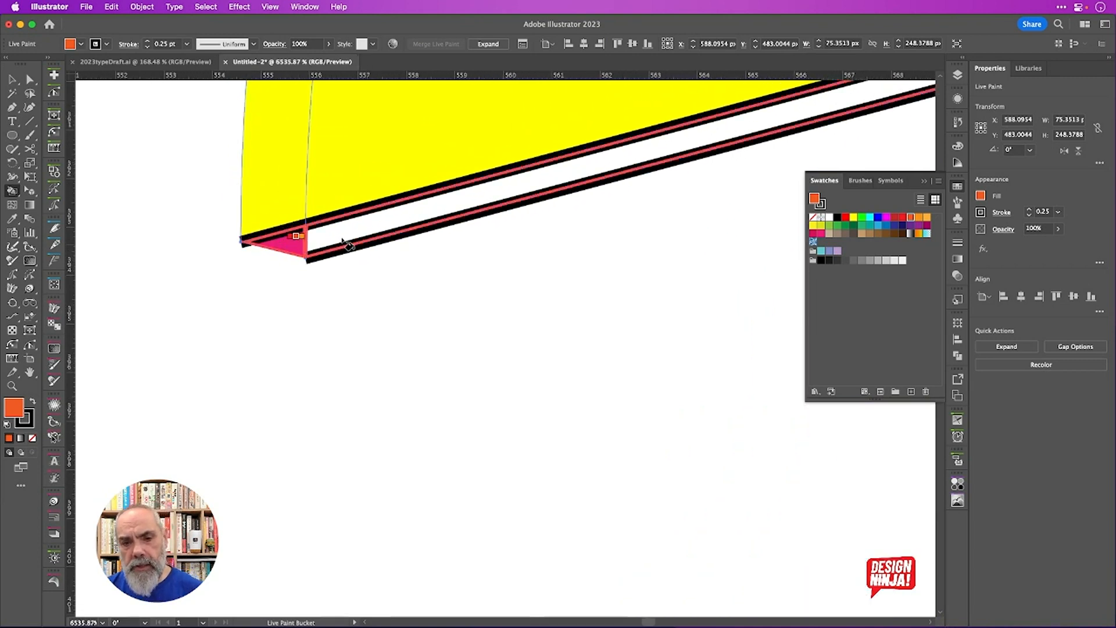
click(346, 243)
scroll(256, 261, down, 5)
scroll(354, 359, down, 7)
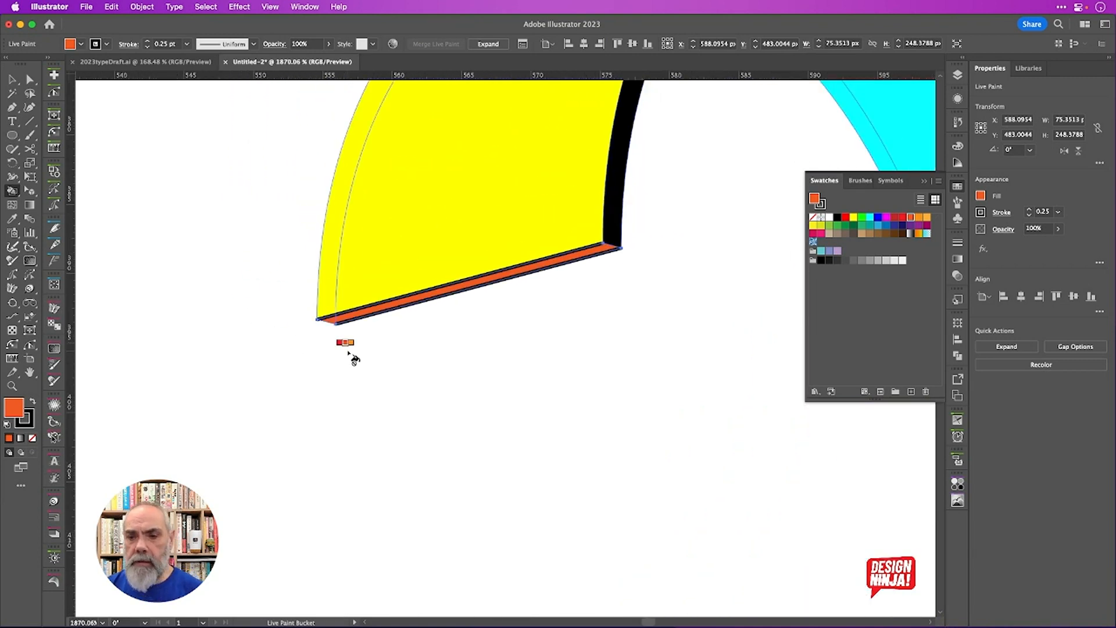
Try to set the Live Paint group's stroke to None while the Live Paint Bucket is active
scroll(354, 359, down, 2)
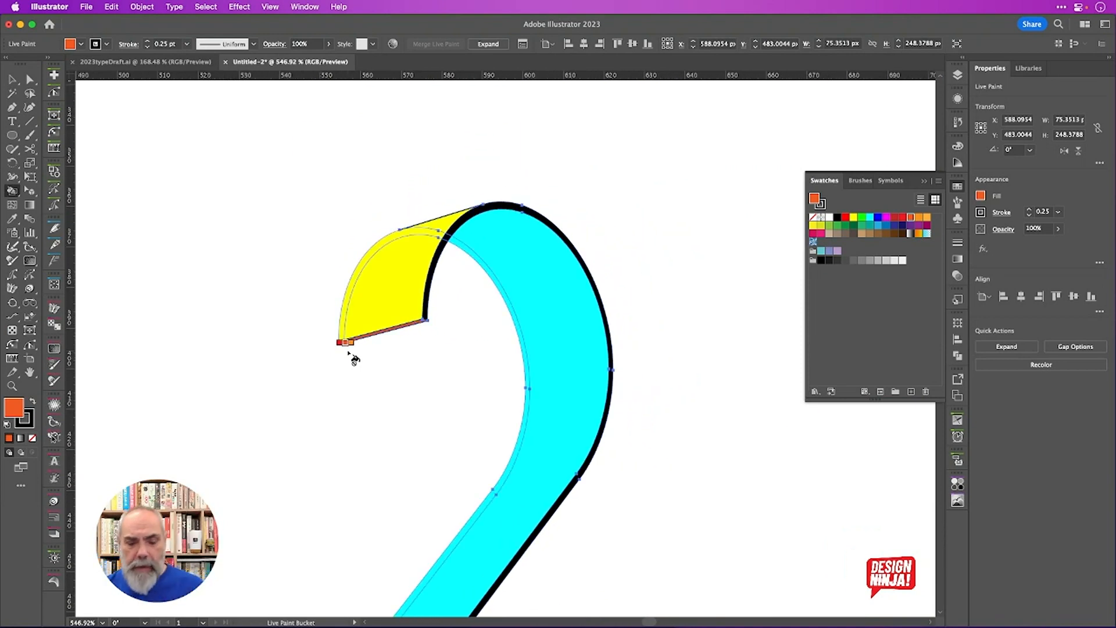
key(x)
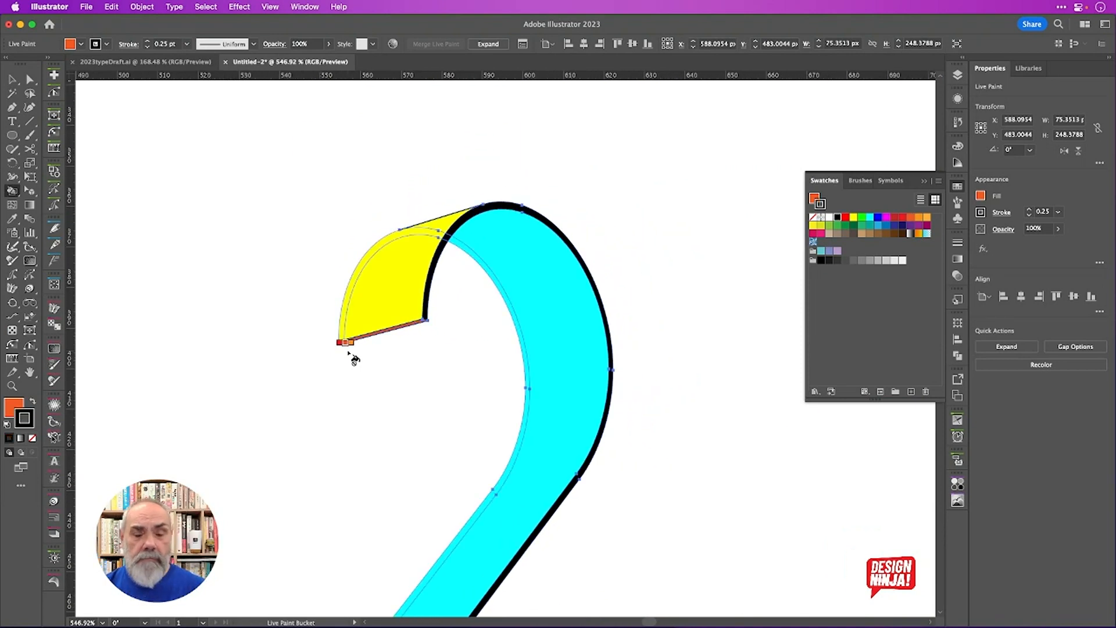
scroll(679, 302, down, 3)
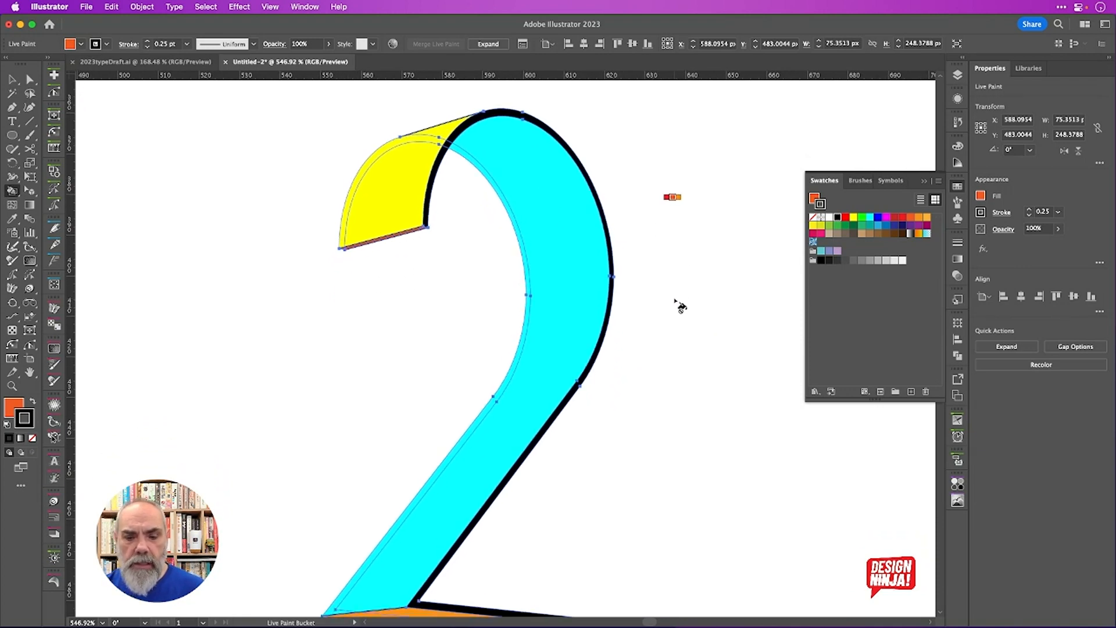
scroll(680, 307, down, 4)
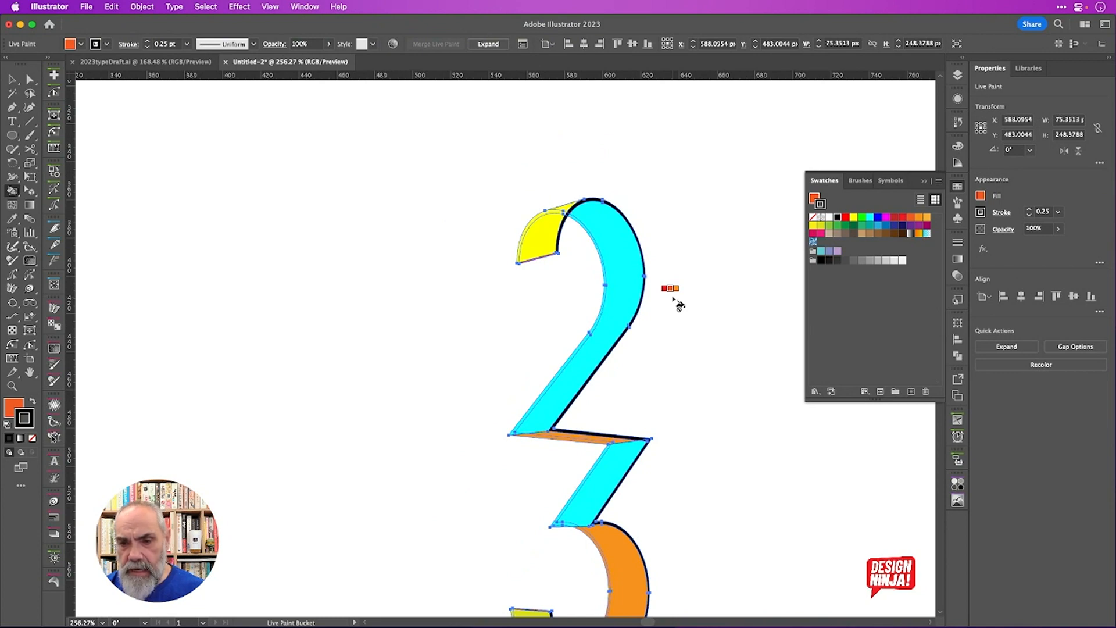
key(slash)
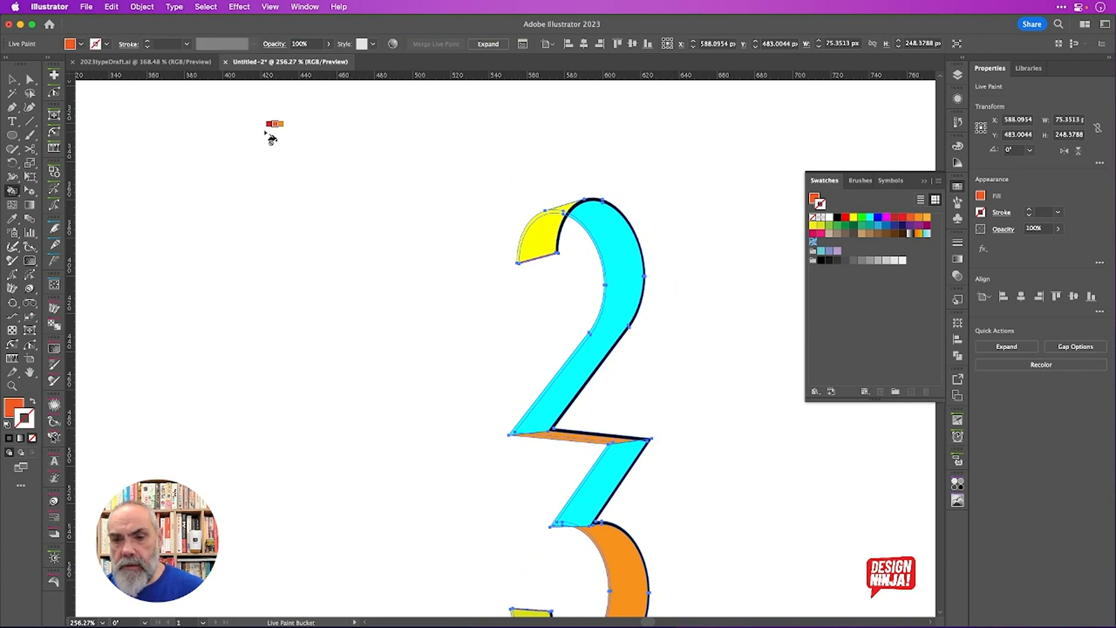
Select the Live Paint group with the Selection tool, set its stroke to None and deselect it
click(13, 80)
click(531, 223)
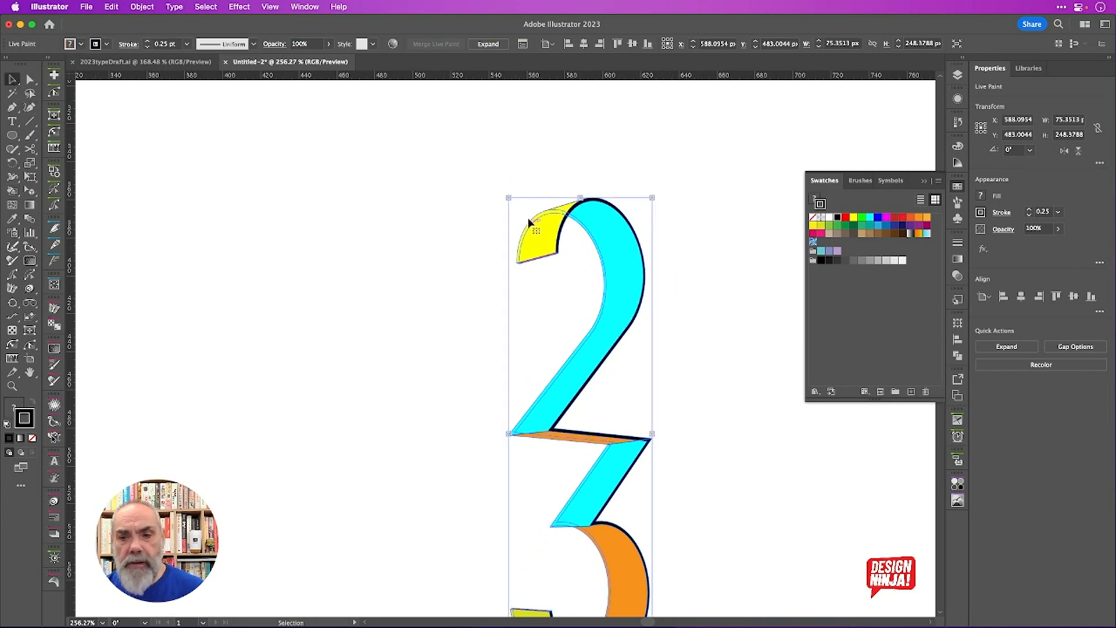
click(545, 178)
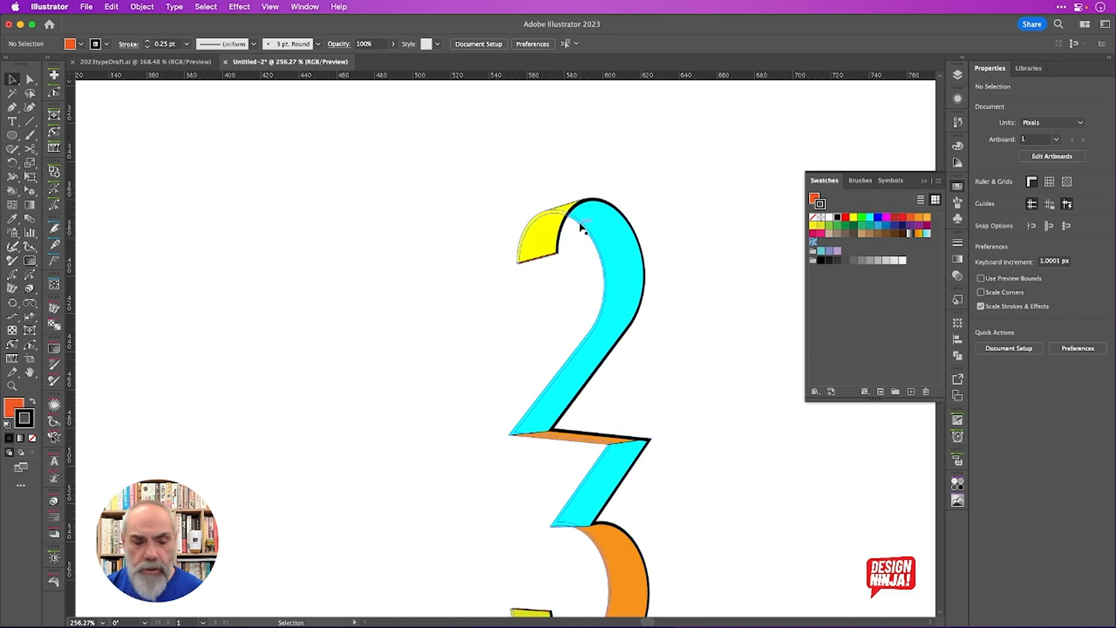
scroll(582, 224, up, 2)
click(550, 197)
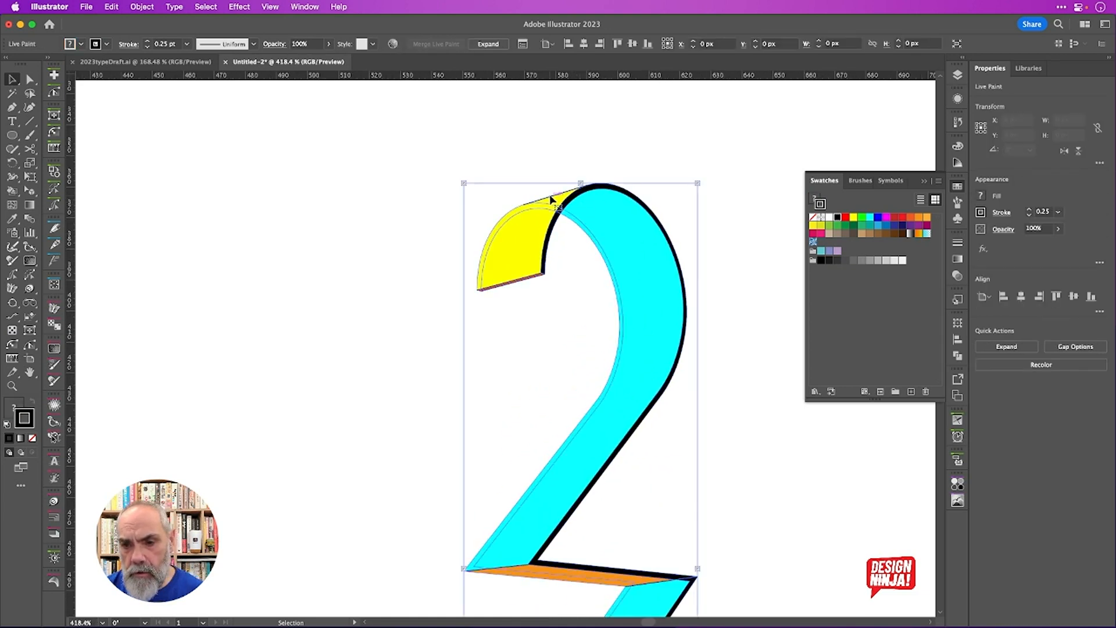
key(slash)
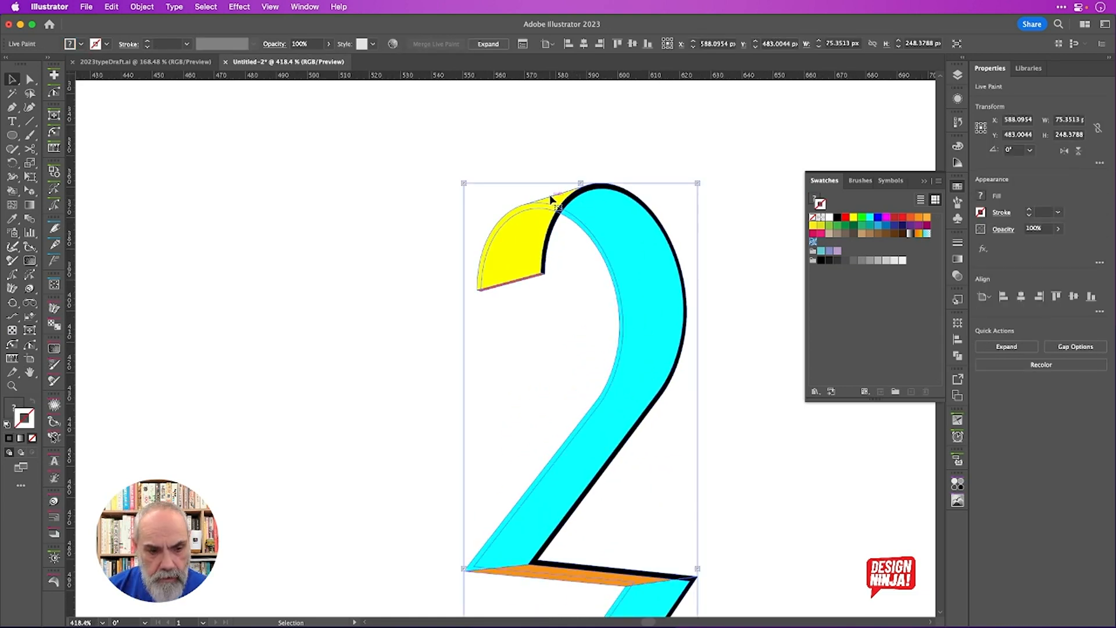
click(639, 135)
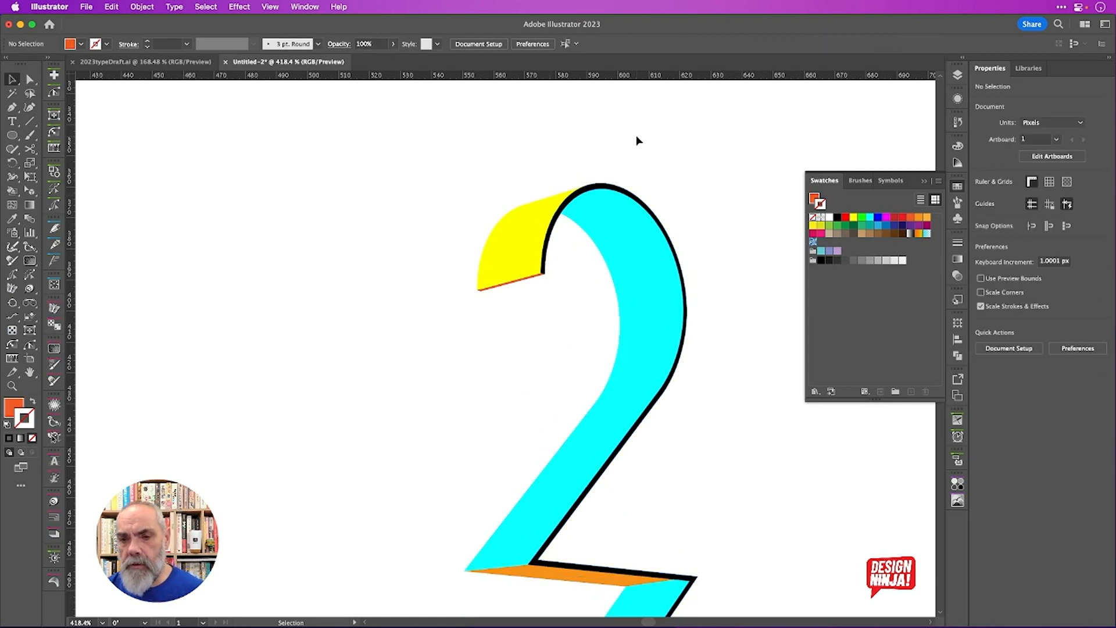
Expand the 23's Live Paint group and combine its same-colored faces with the Pathfinder Merge operation, then deselect it
scroll(697, 352, down, 5)
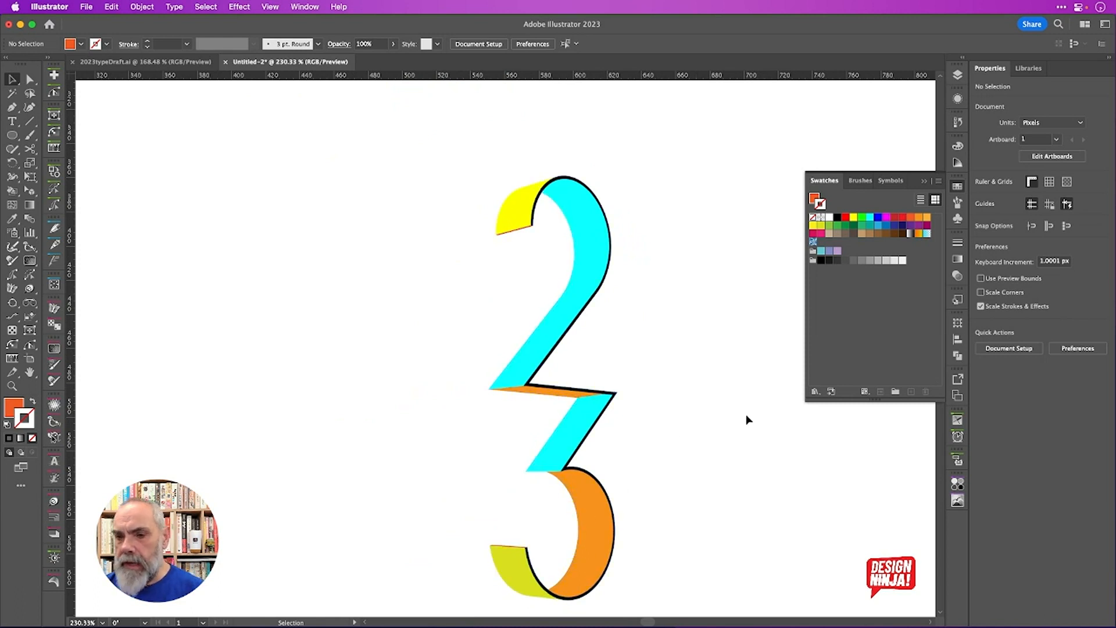
scroll(693, 291, down, 3)
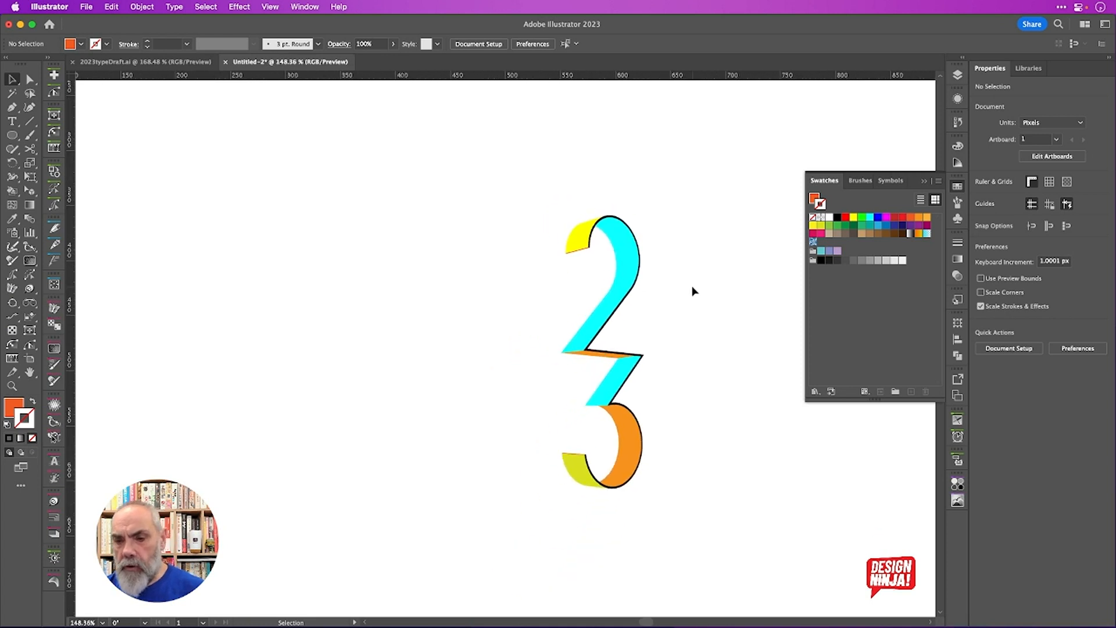
click(623, 249)
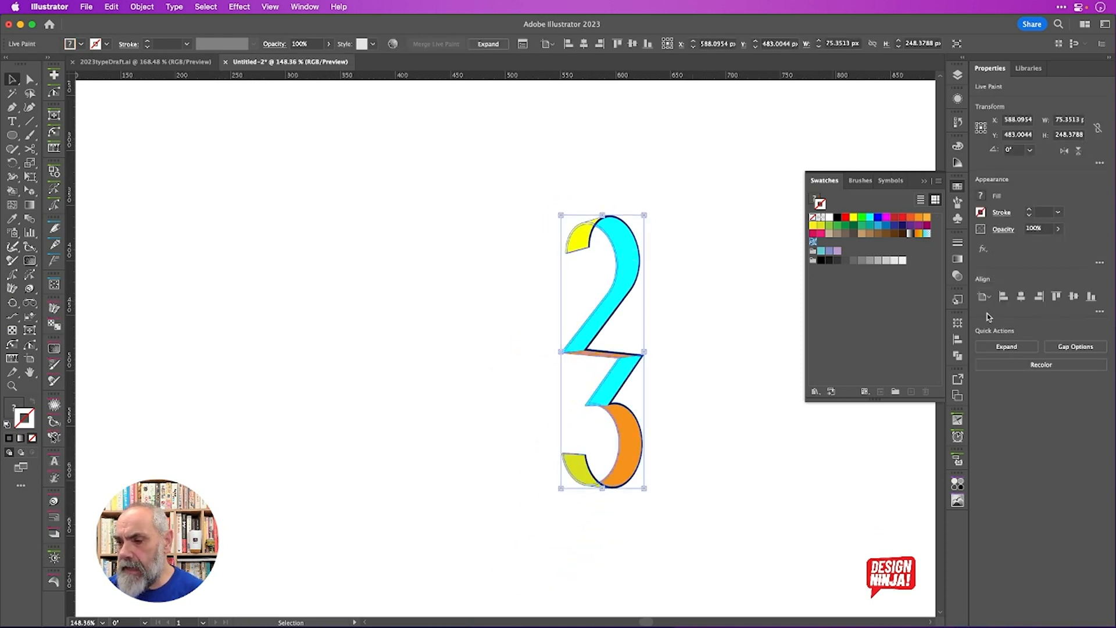
click(1007, 347)
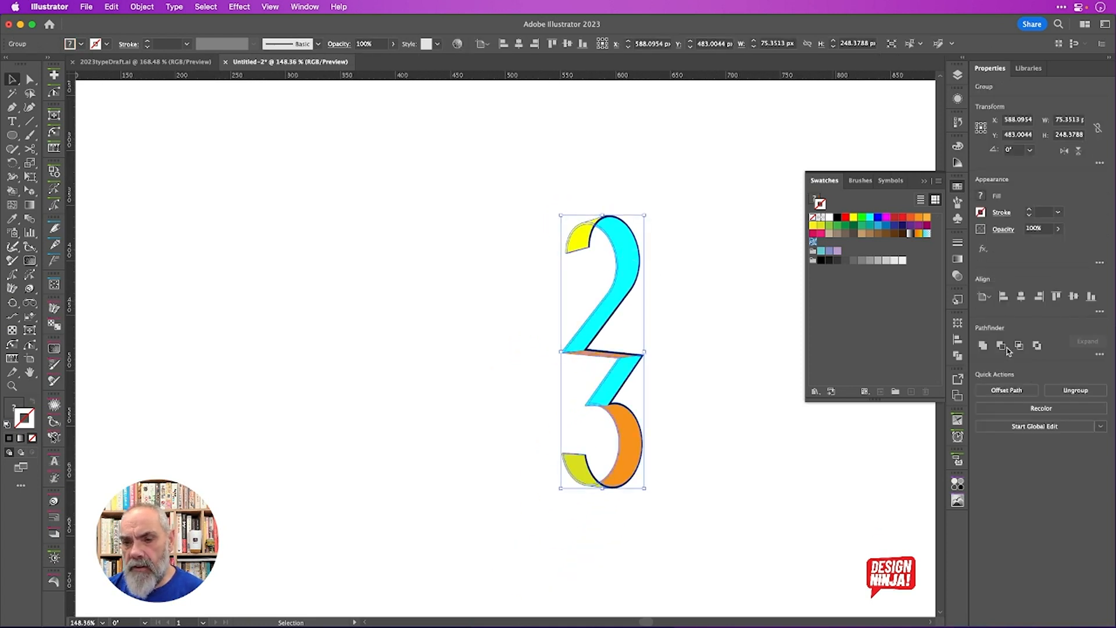
click(1099, 354)
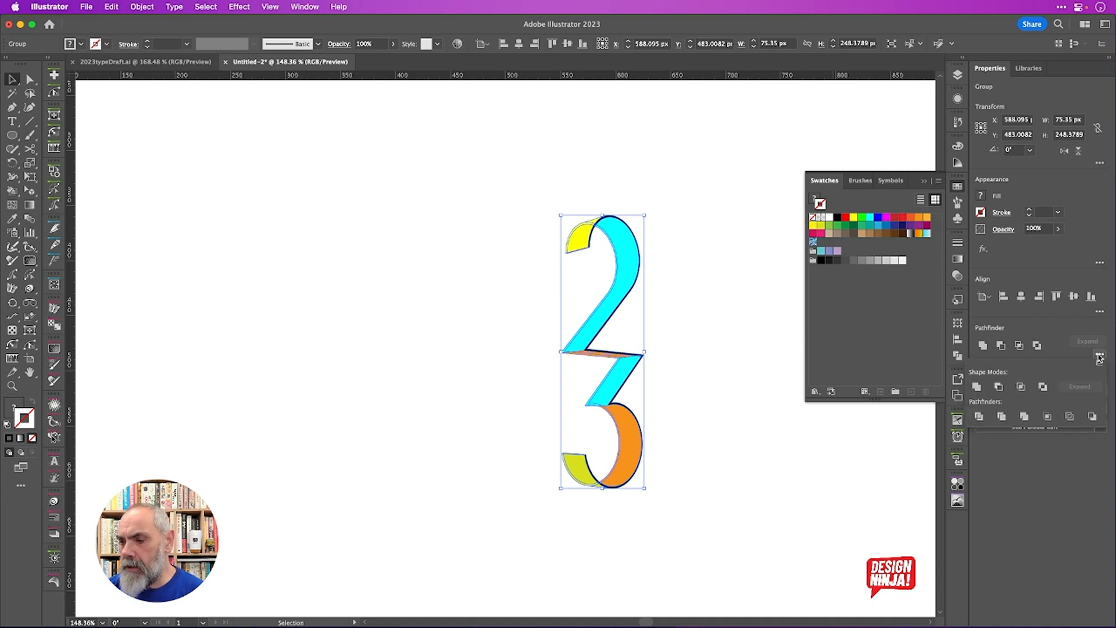
click(1024, 418)
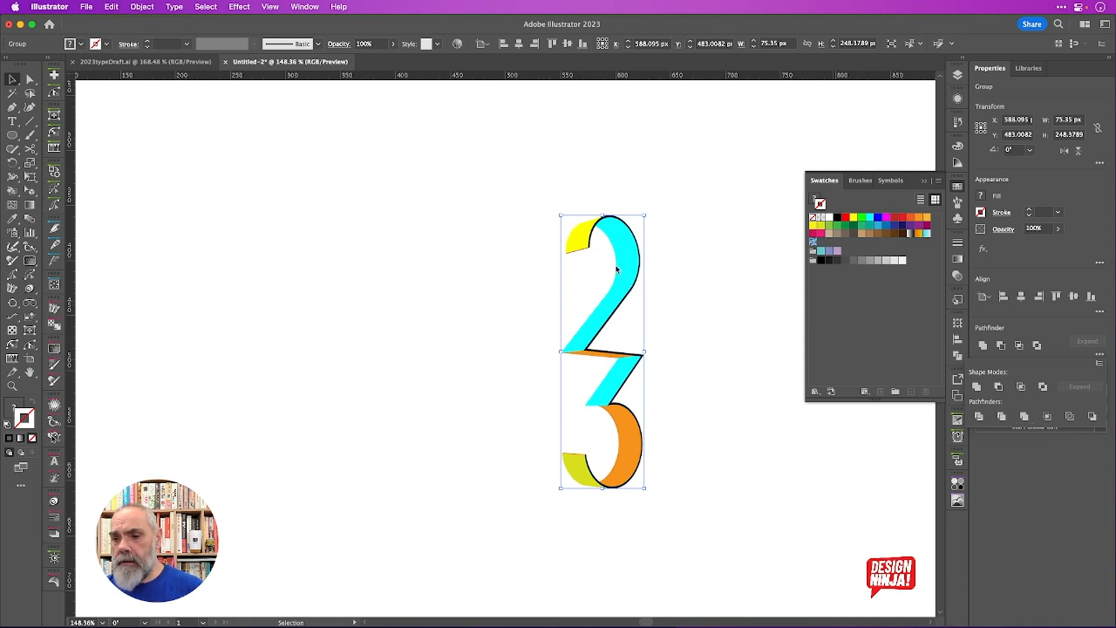
click(699, 242)
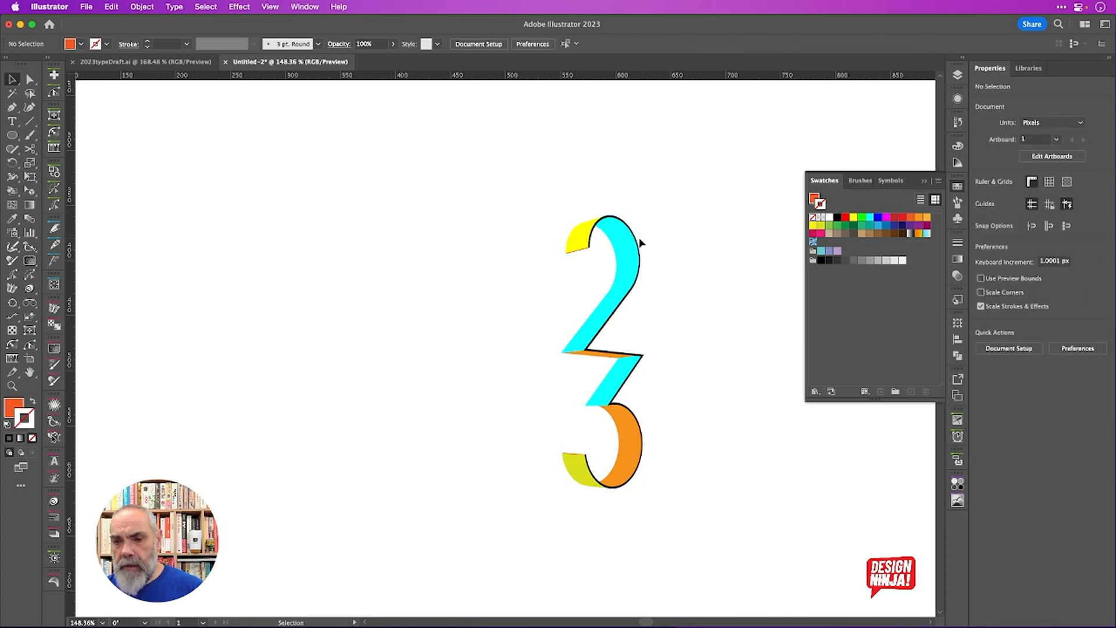
Ungroup the merged 23 faces and select the individual colored pieces to check that they are separate
click(634, 244)
key(super+shift+g)
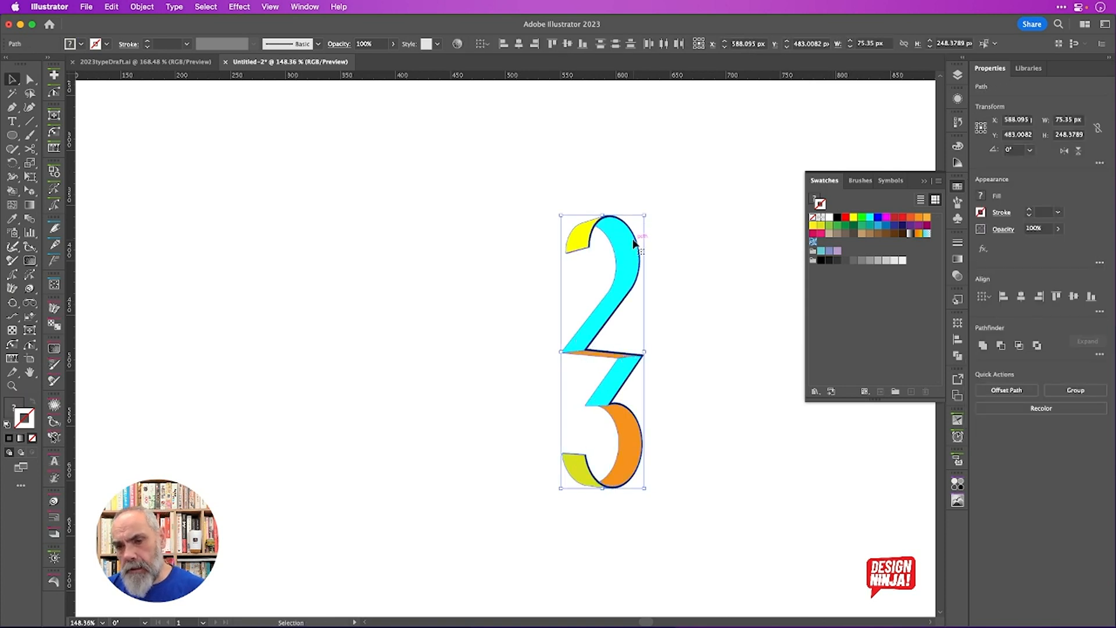
click(582, 240)
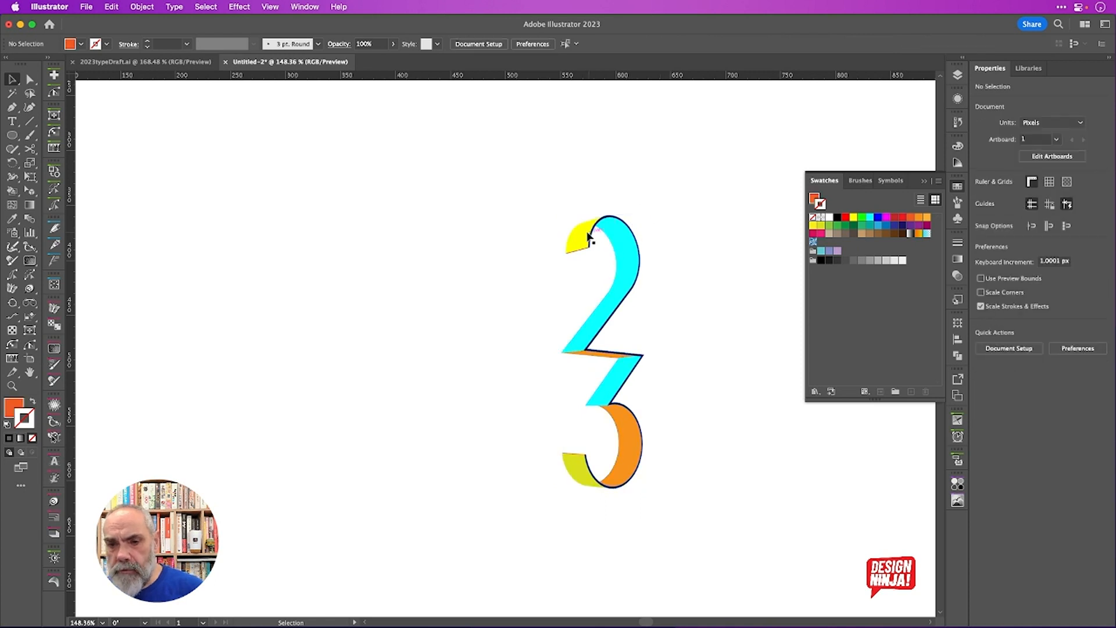
click(619, 238)
click(616, 380)
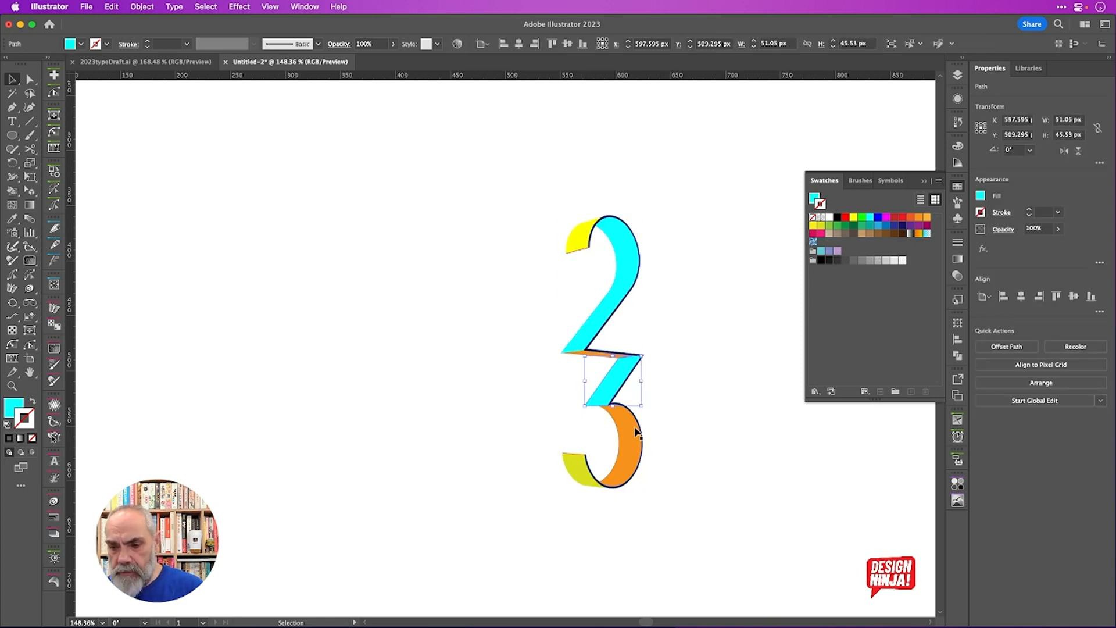
click(627, 442)
click(577, 472)
click(698, 424)
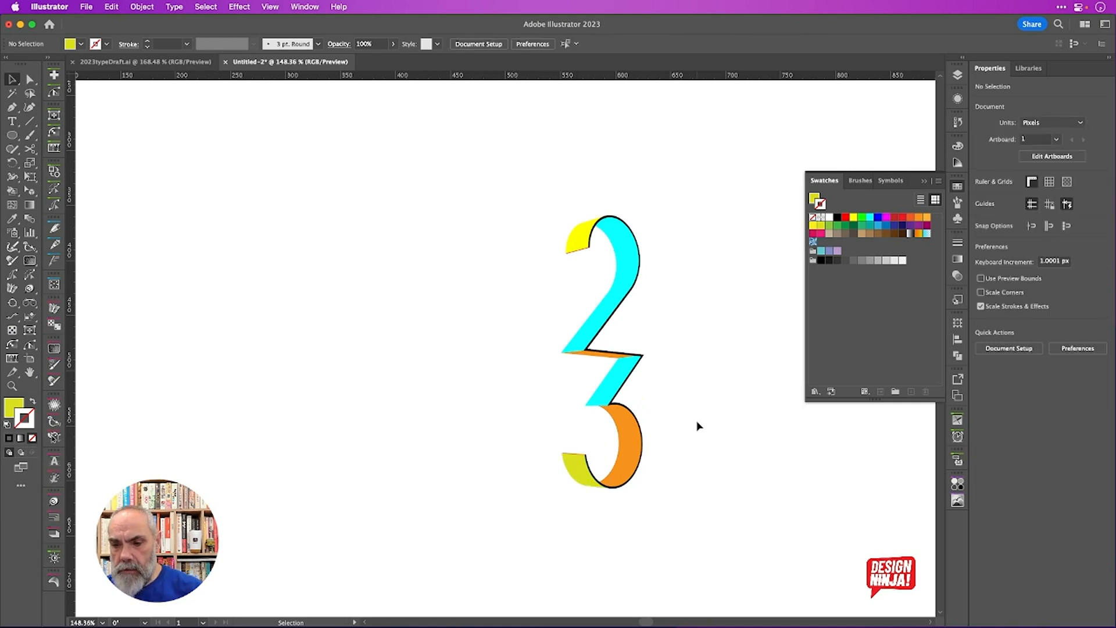
Move the orange strip's pointed end anchor onto the inner corner of the black outline where the 2 meets the 3
scroll(635, 334, up, 5)
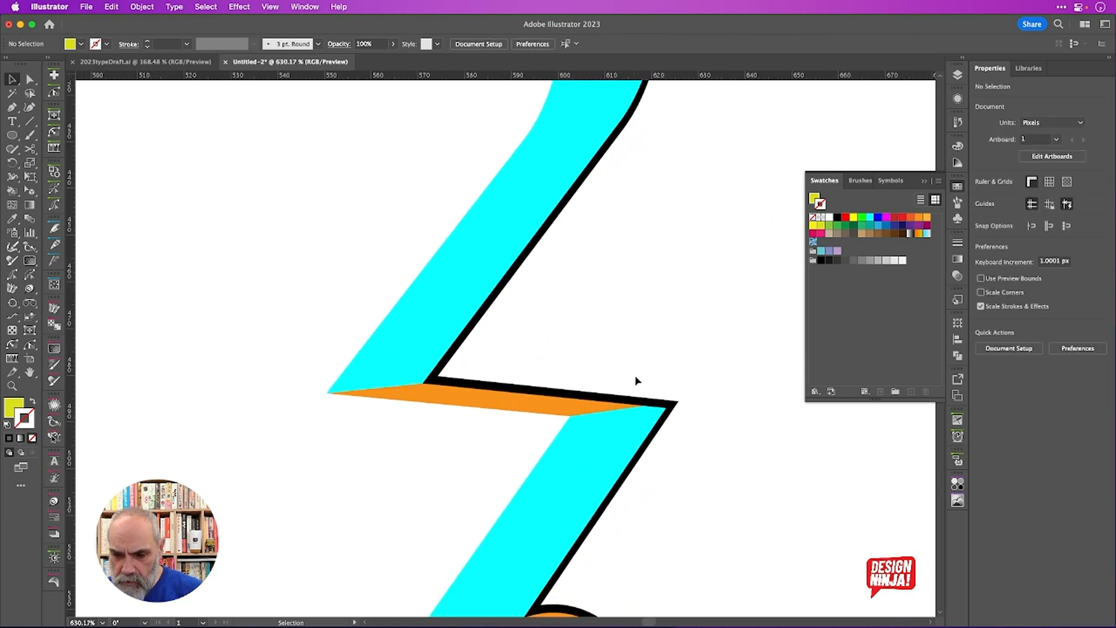
scroll(706, 385, down, 3)
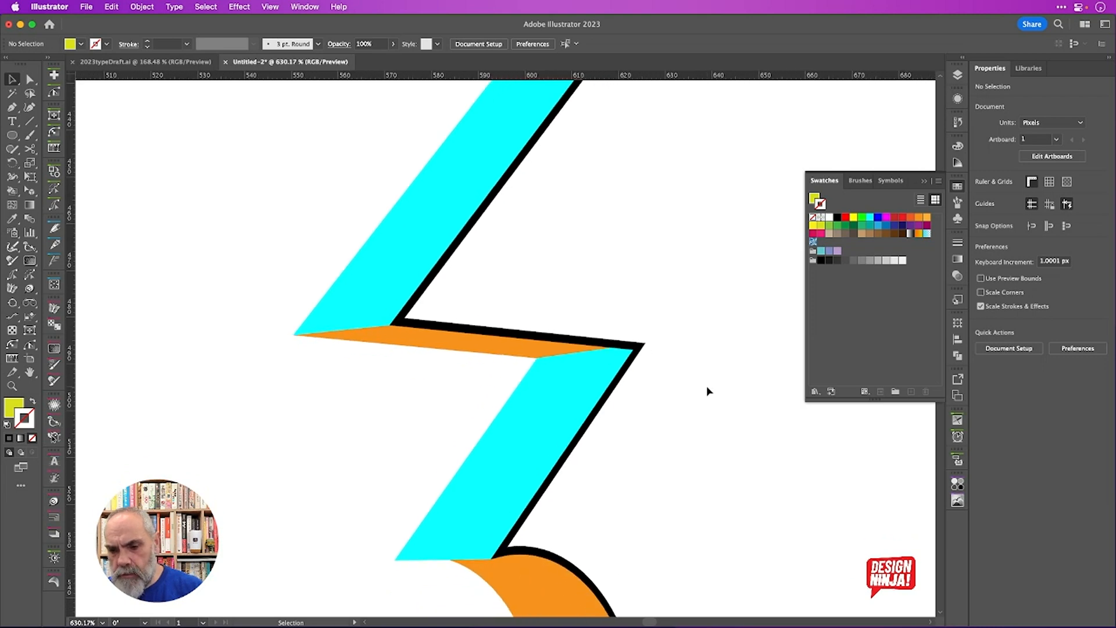
click(561, 342)
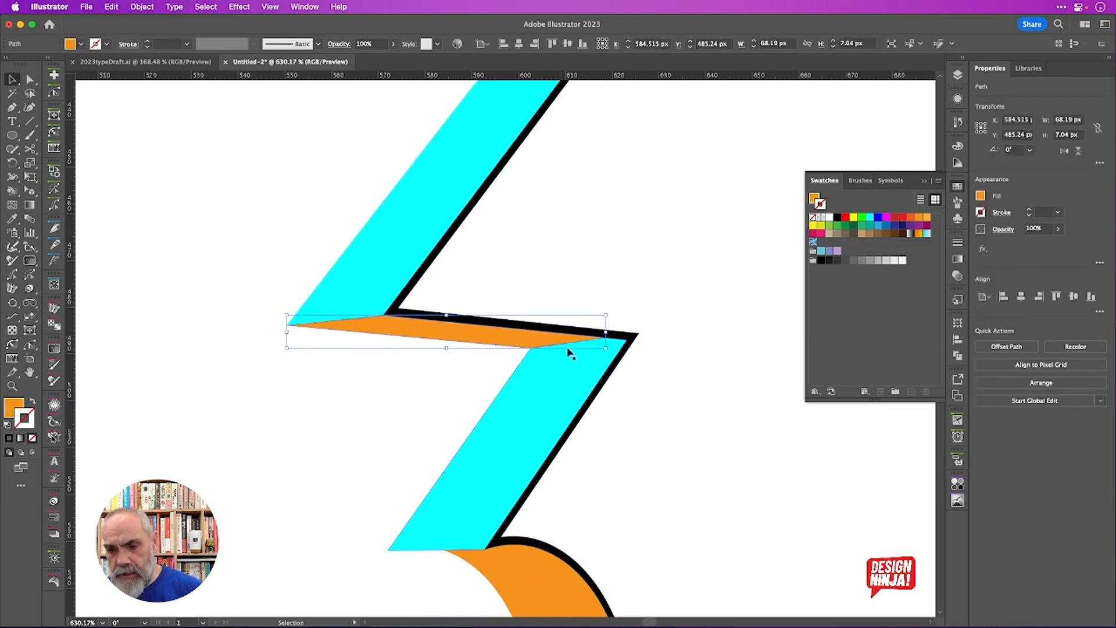
click(577, 363)
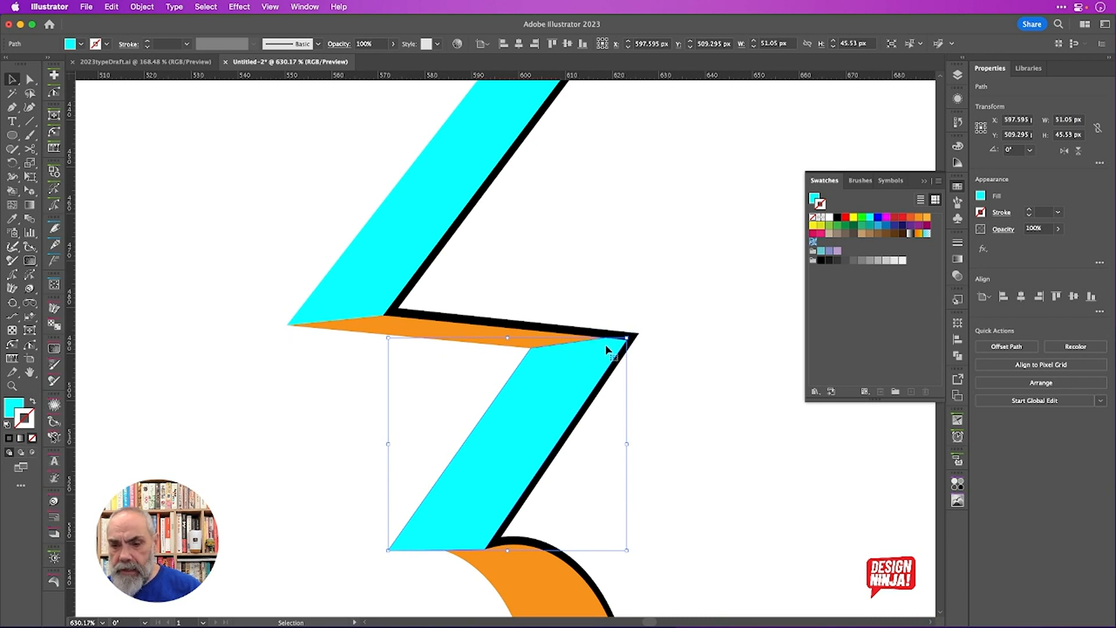
click(572, 310)
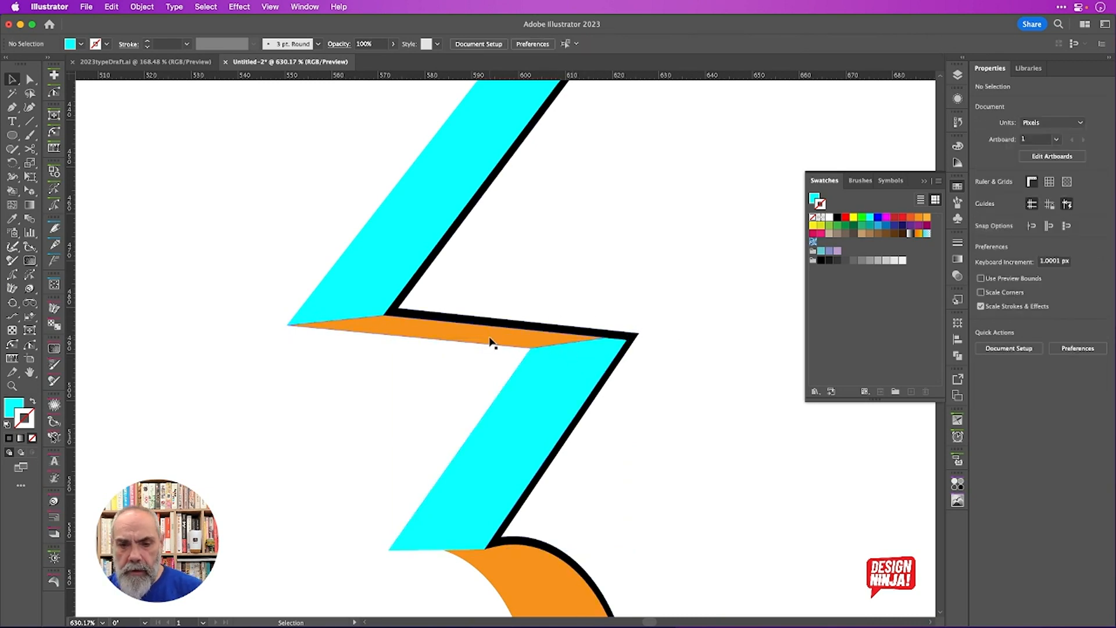
click(488, 340)
key(a)
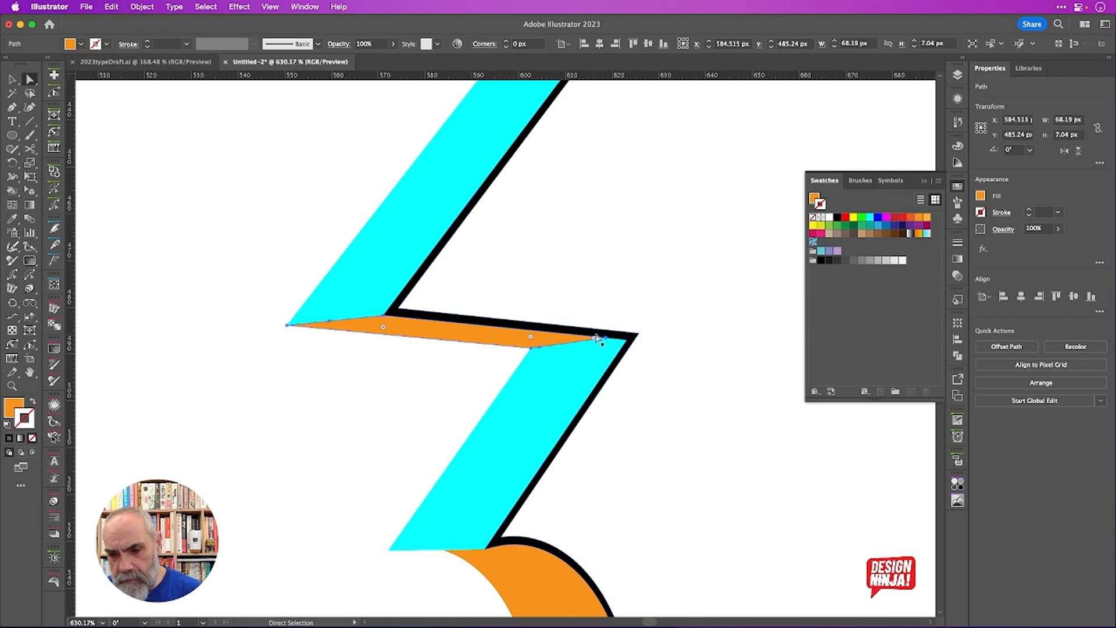
drag(605, 340, 628, 342)
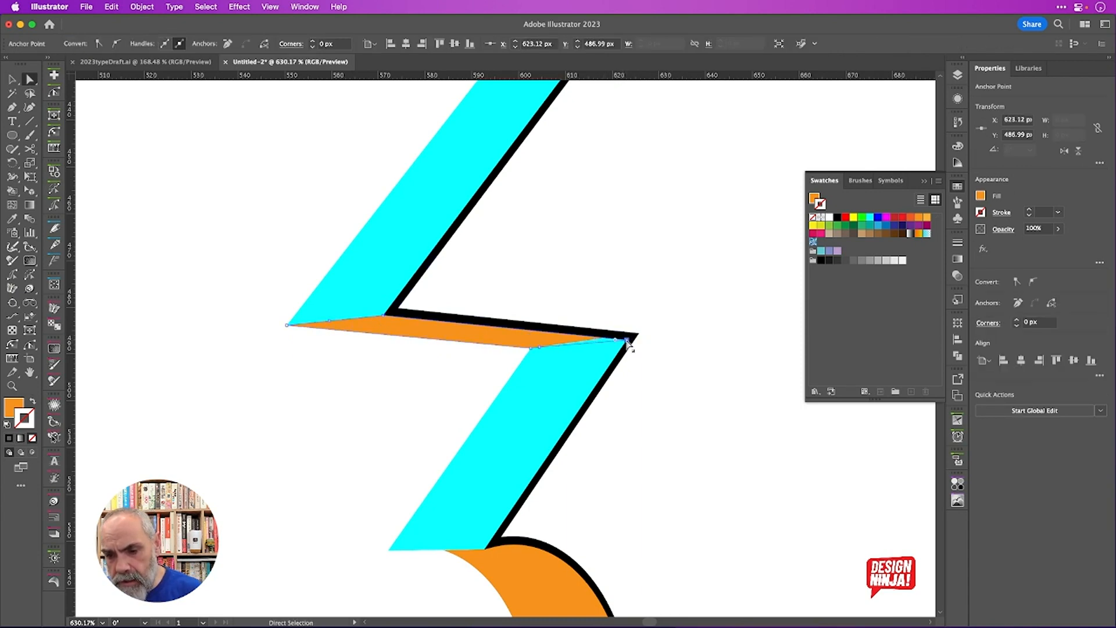
Pull the stray anchor on the upper edge of the 3's cyan face aside and delete it to straighten the edge
click(576, 369)
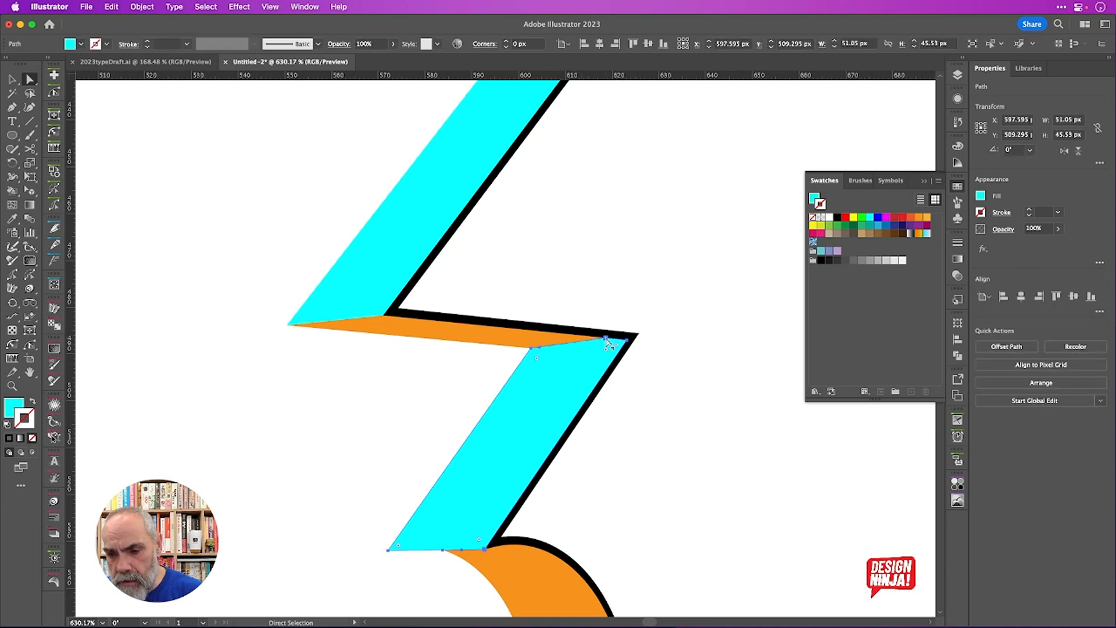
key(p)
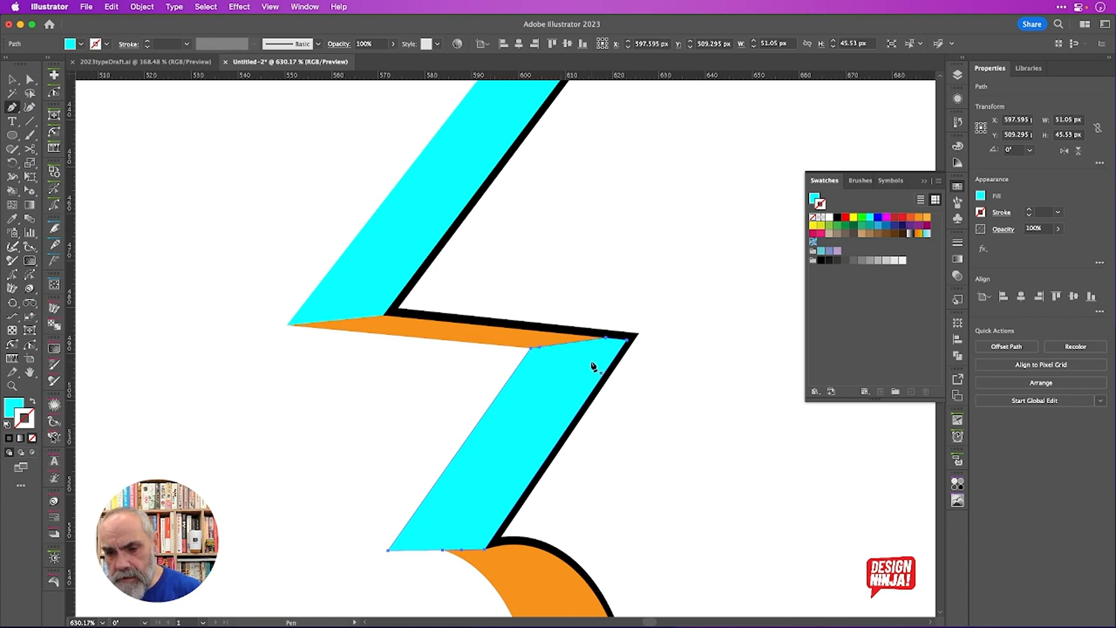
scroll(593, 366, up, 3)
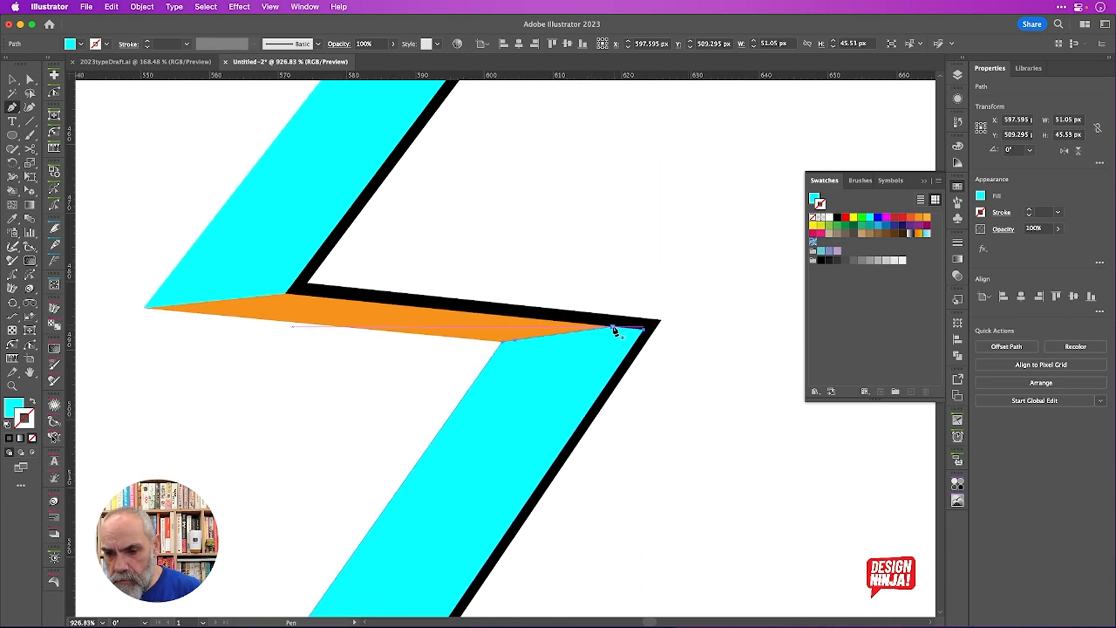
key(a)
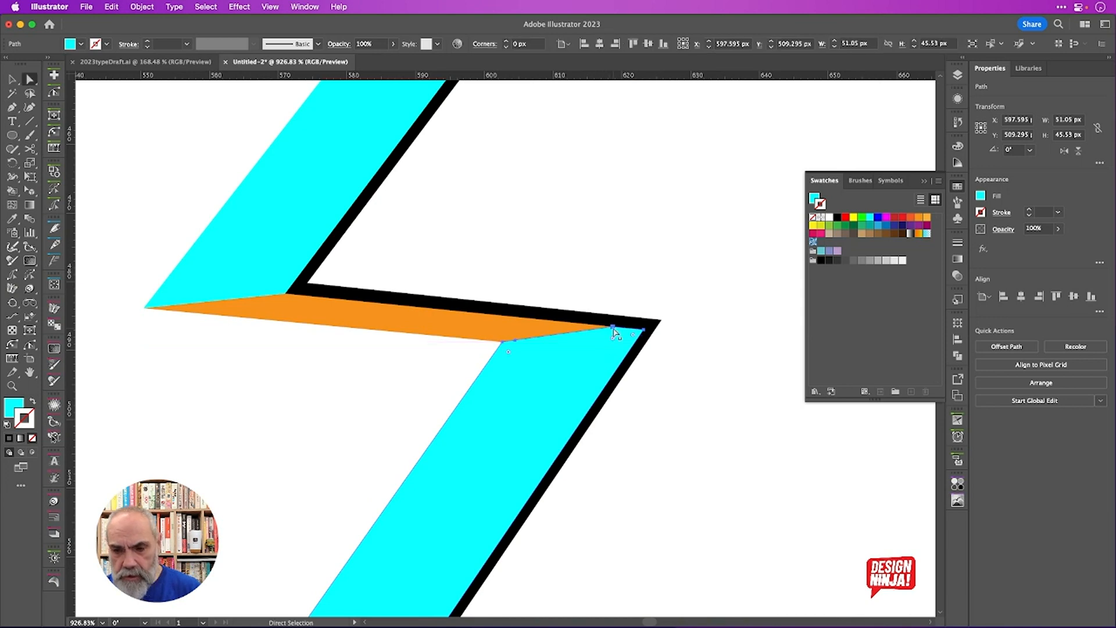
drag(613, 333, 597, 365)
click(614, 329)
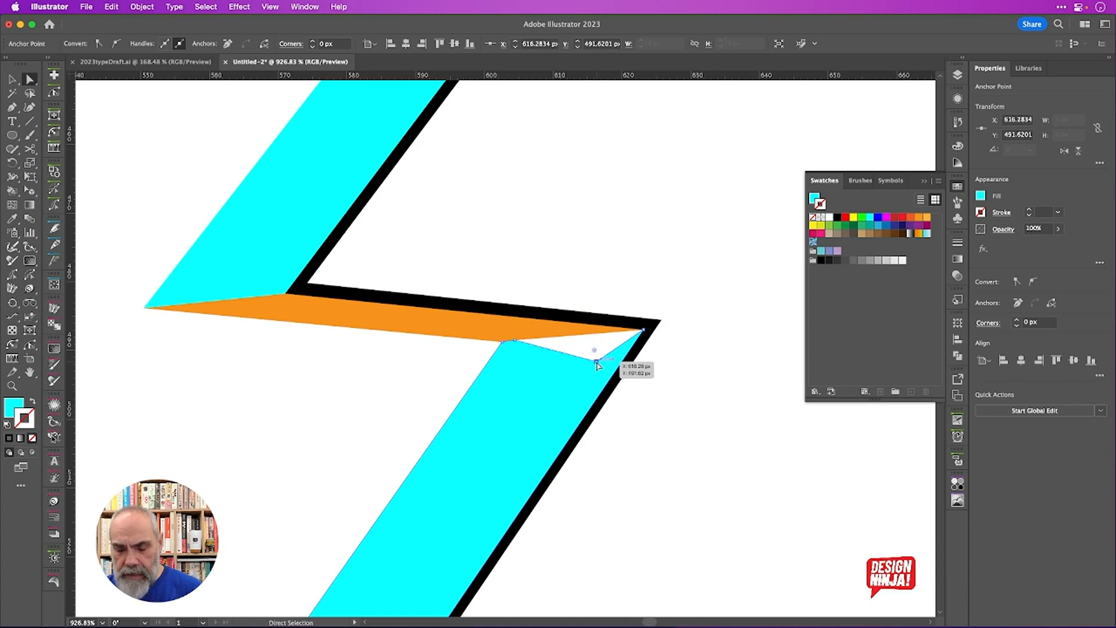
key(p)
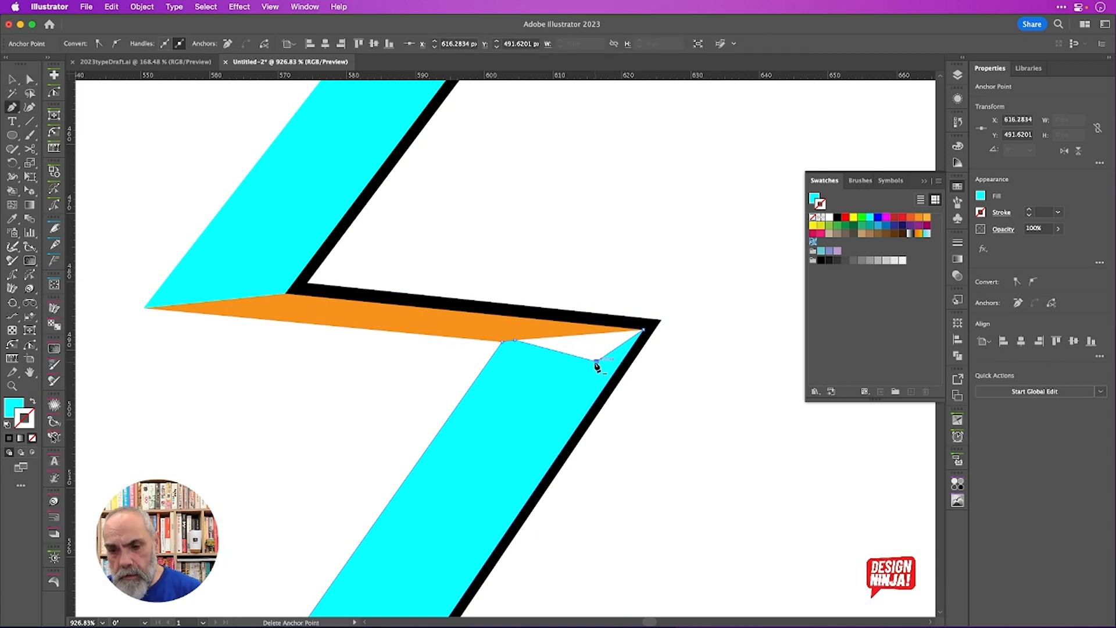
click(597, 362)
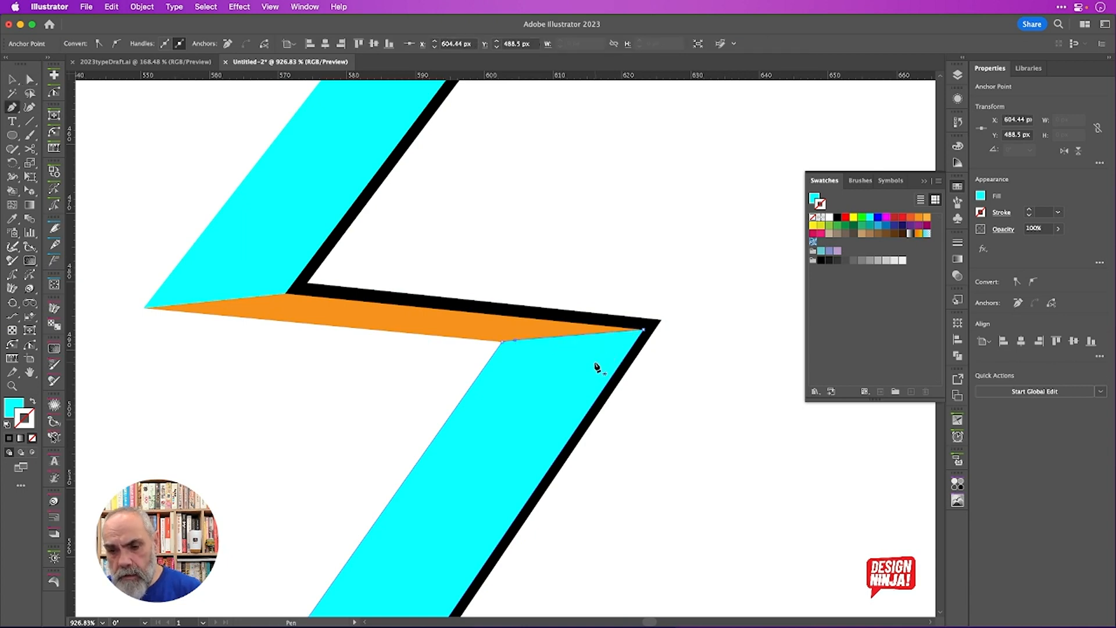
Delete the redundant anchor beside the upper inner corner of the 3's cyan face and deselect the artwork
click(515, 341)
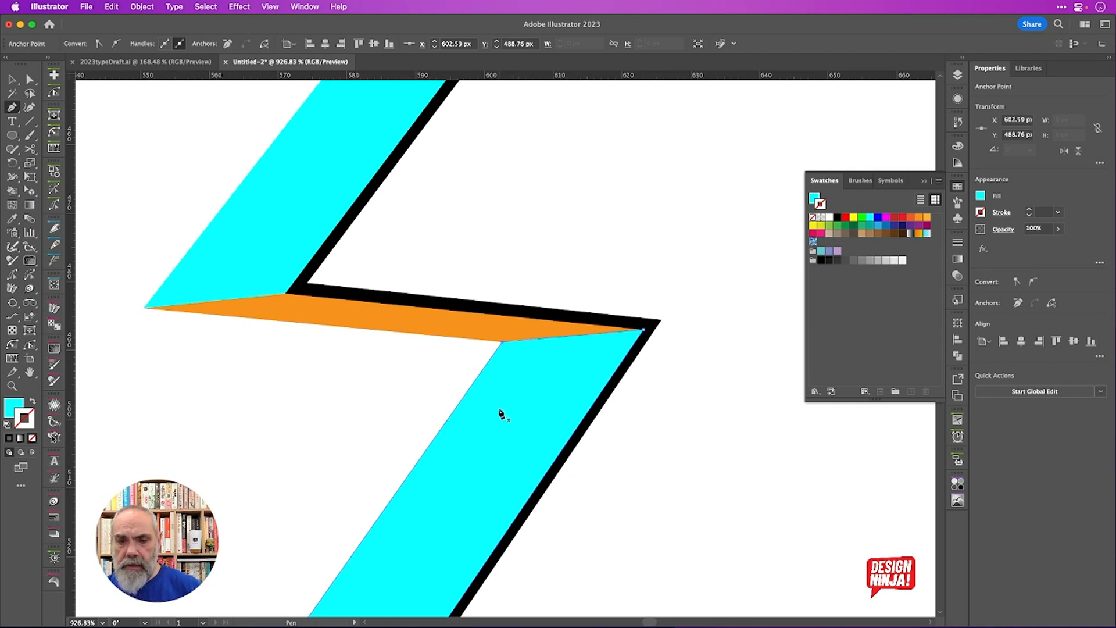
scroll(501, 414, down, 5)
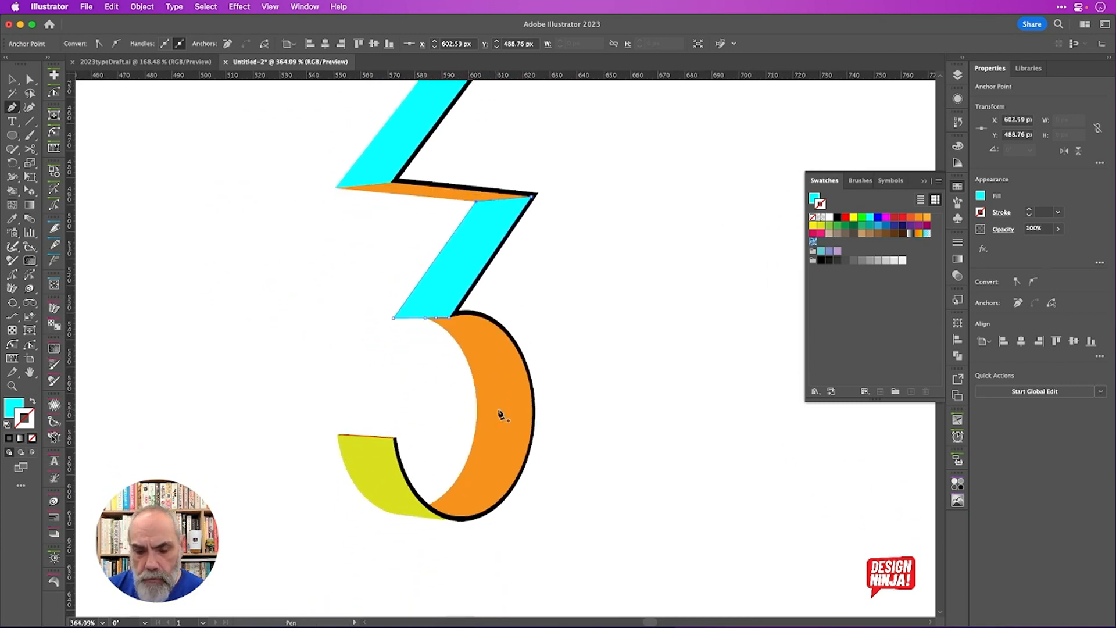
scroll(500, 414, left, 2)
scroll(500, 414, up, 3)
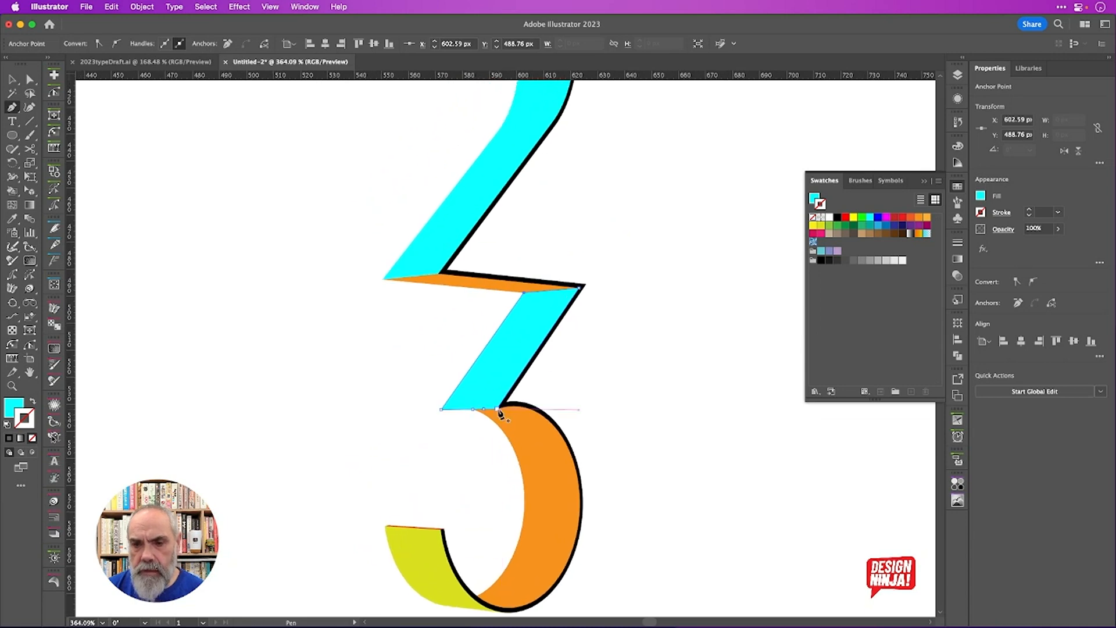
scroll(500, 414, down, 4)
key(v)
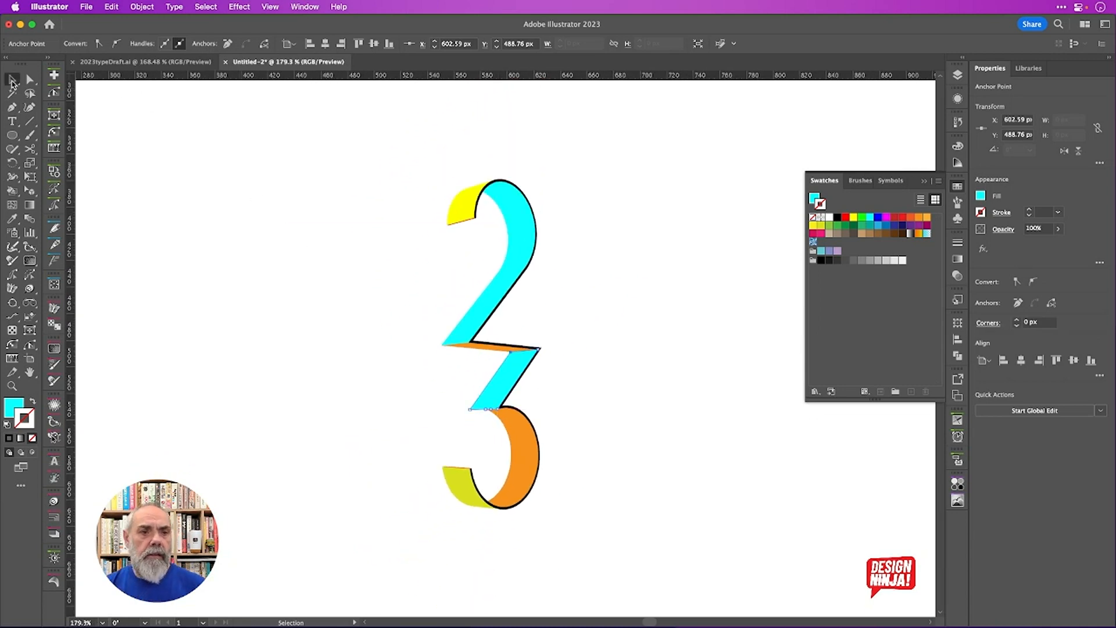
click(723, 227)
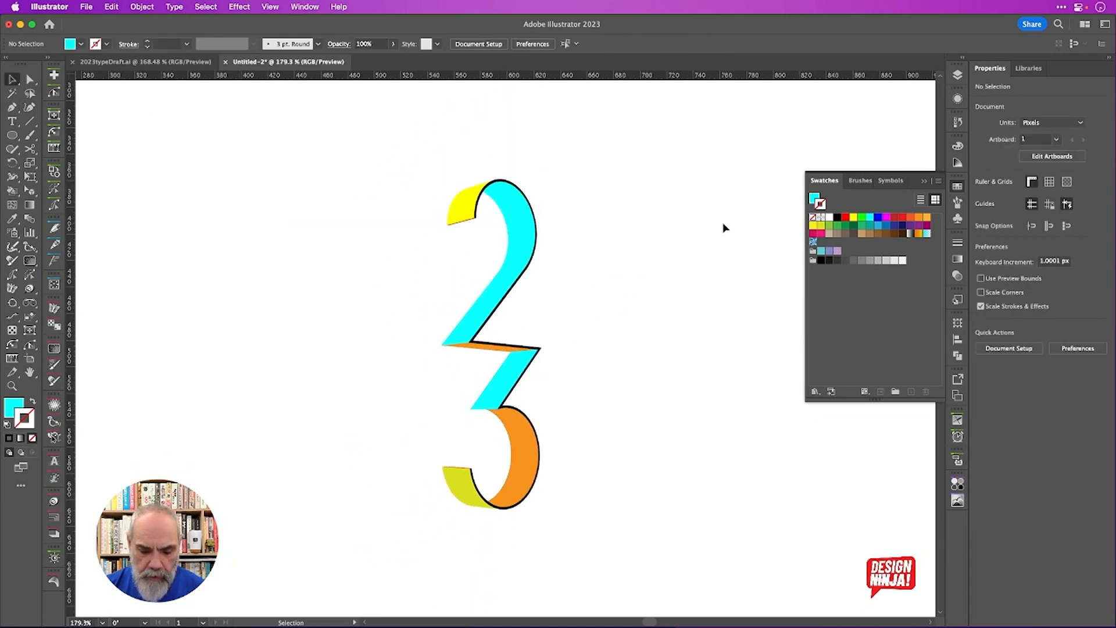
Save the document as 2023.ai on the iCloud Desktop in Adobe Illustrator format
key(super+s)
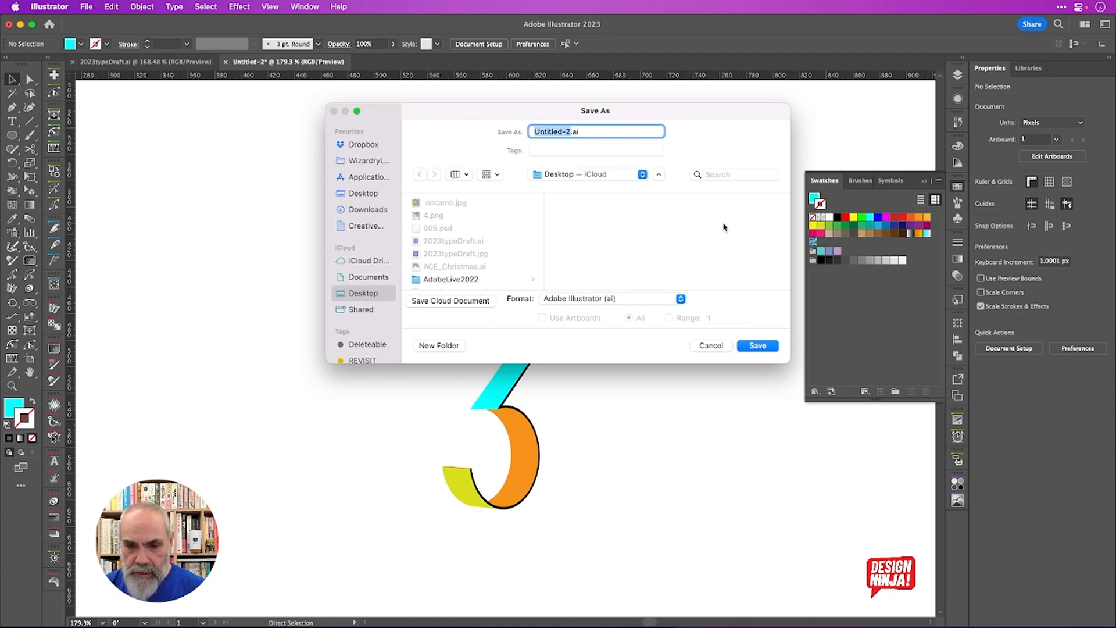
text(2023)
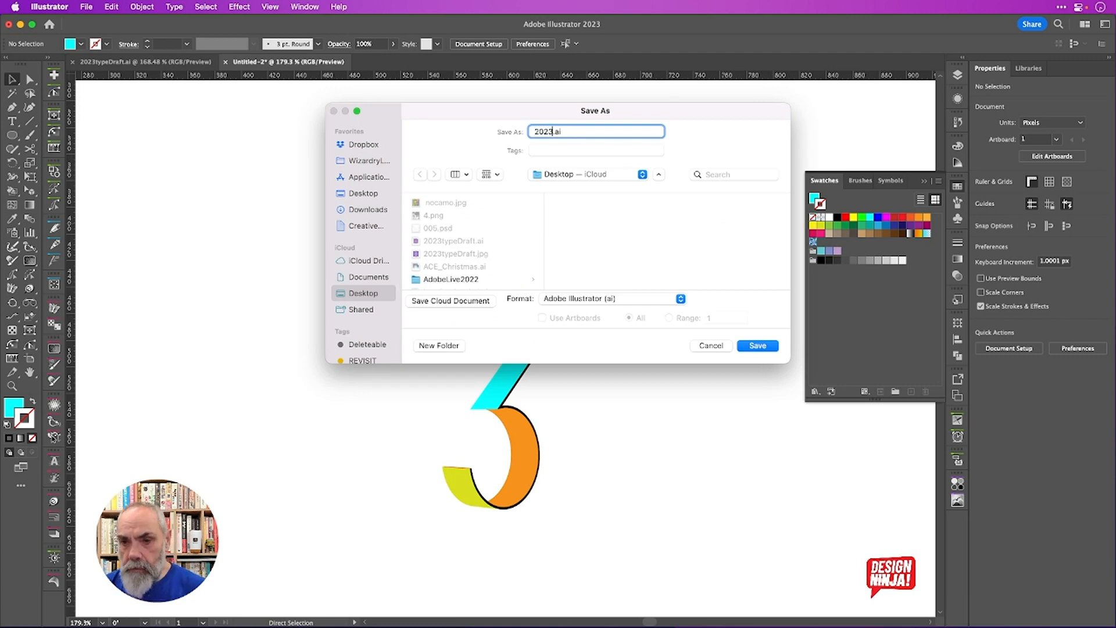
key(Return)
key(Return)
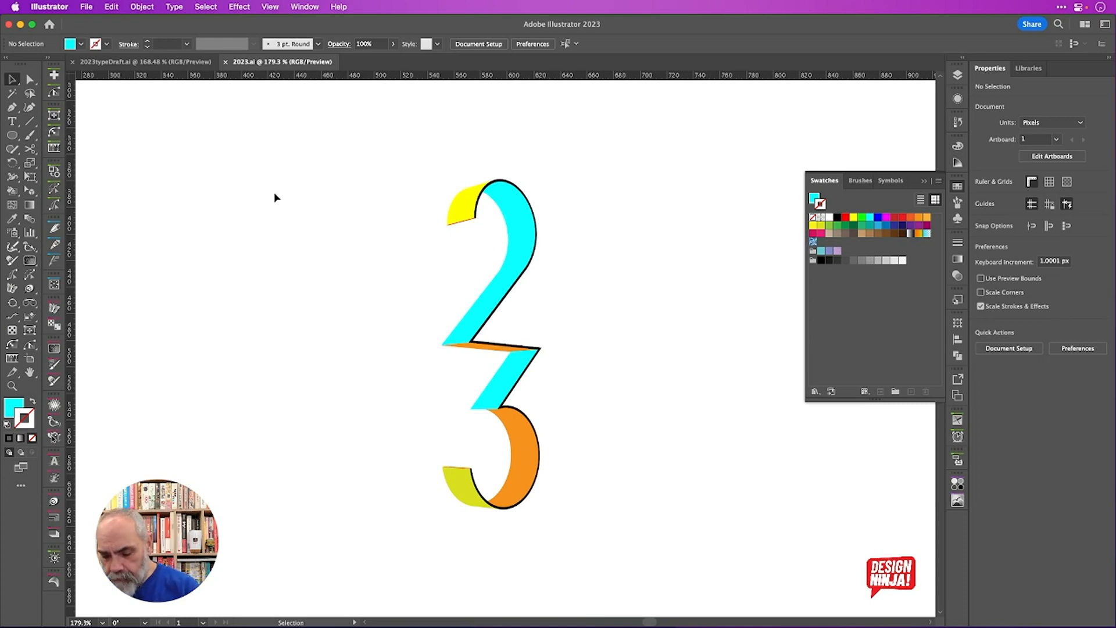
Draw a cyan rectangle about 40 by 248 px beside the stacked 23, matching the numerals' full height
key(m)
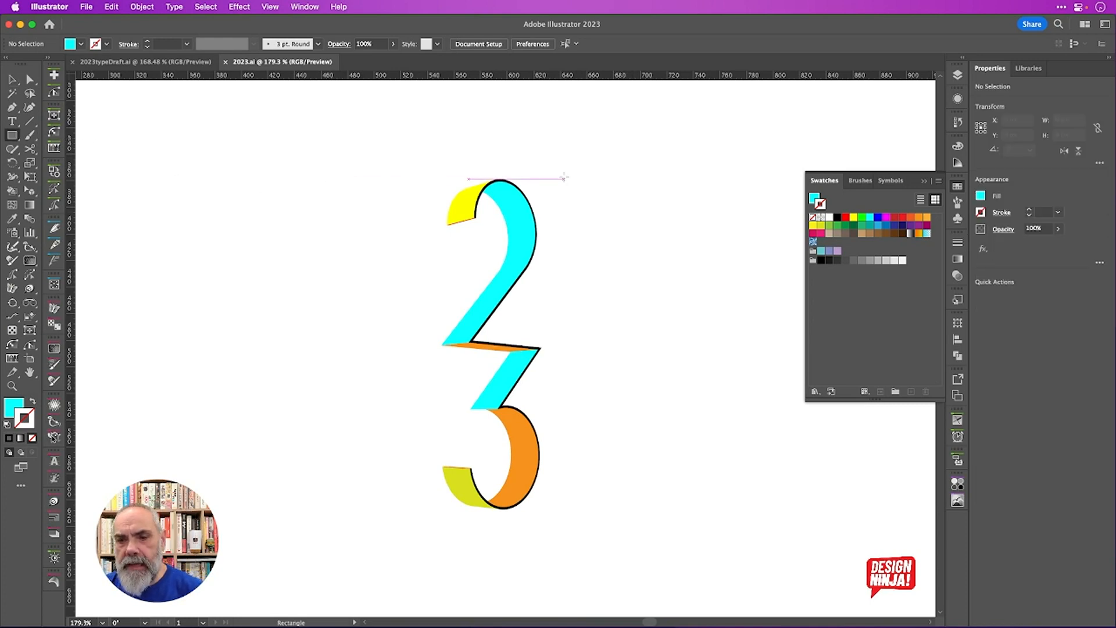
drag(566, 179, 620, 510)
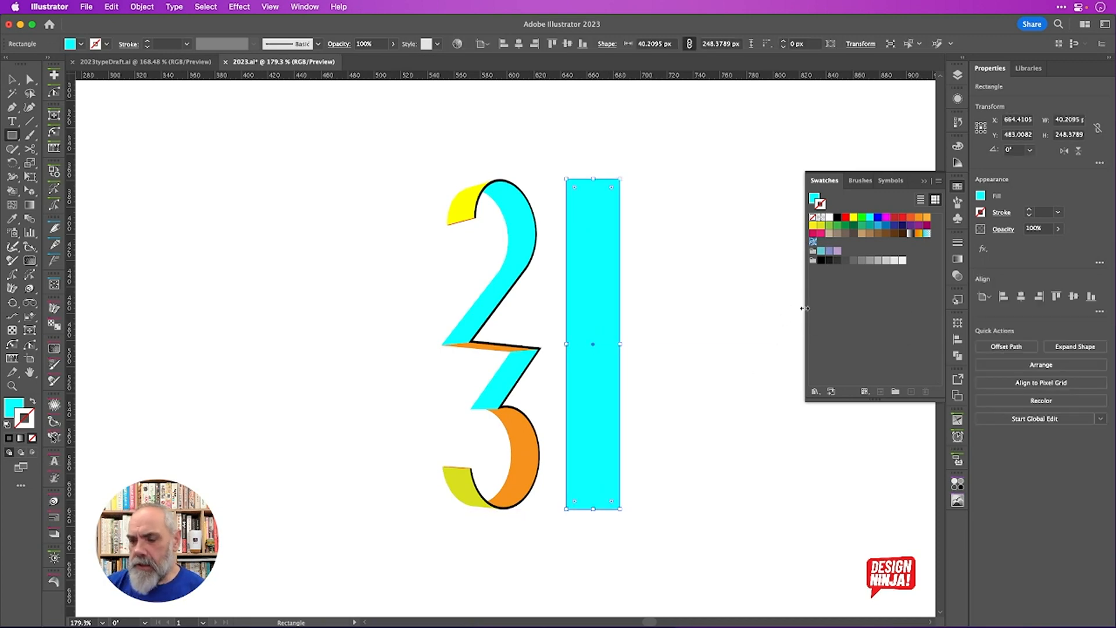
Fill the rectangle beside the stacked 23 with the white-to-black linear gradient, leaving its stroke set to none
key(period)
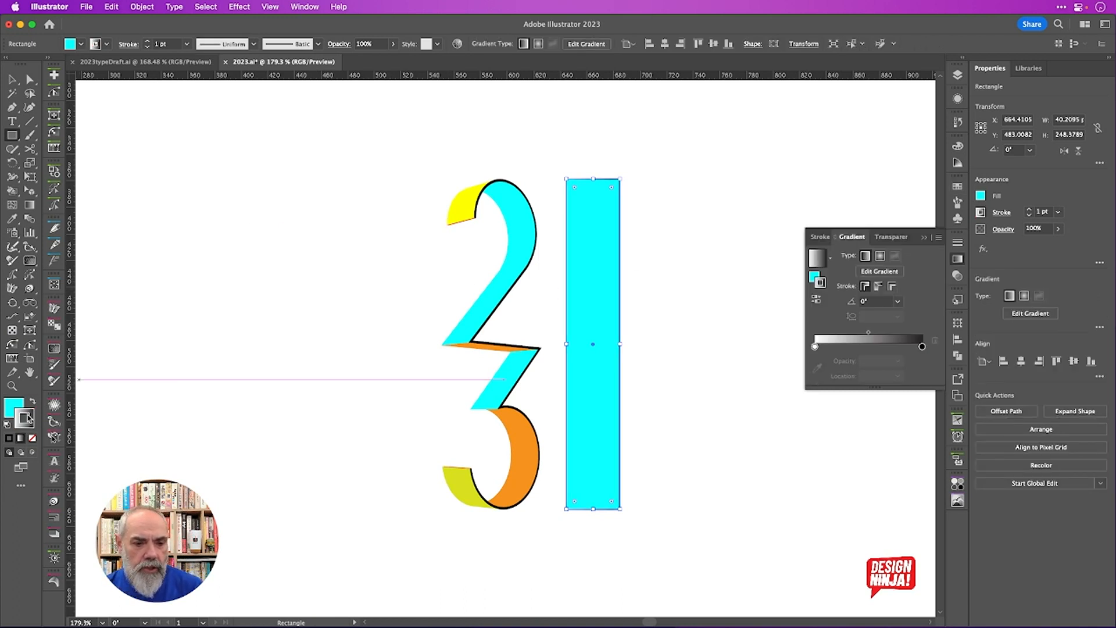
key(slash)
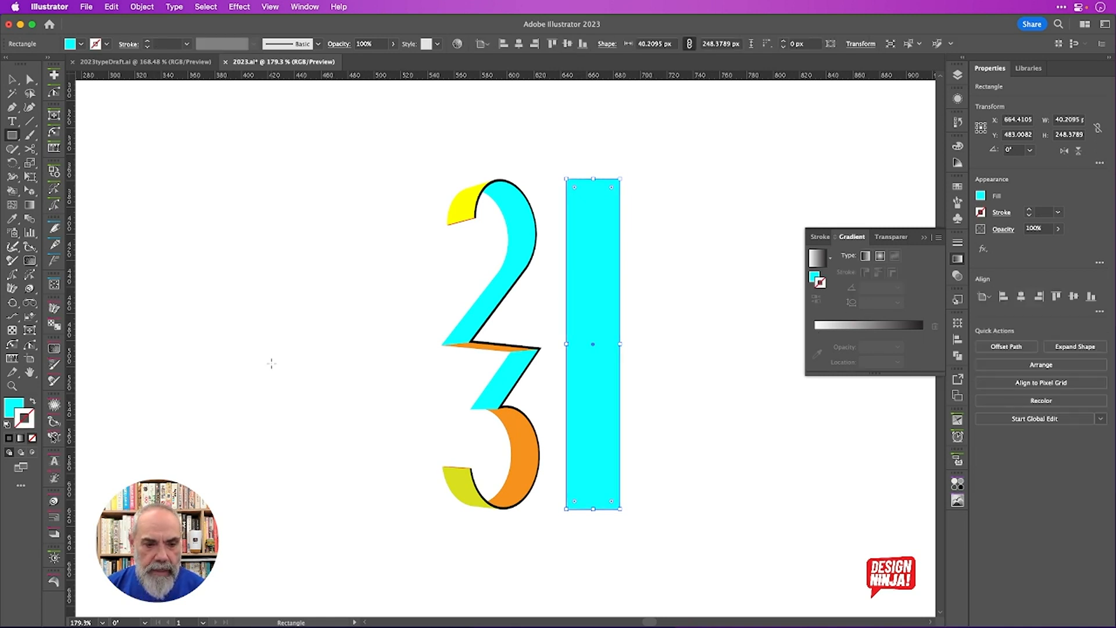
key(x)
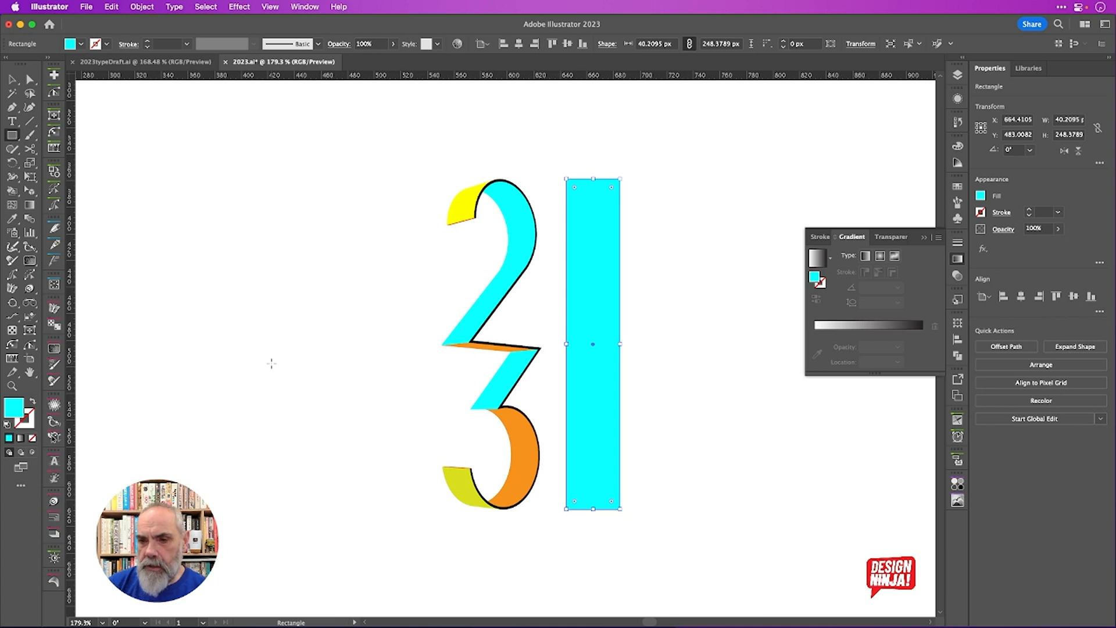
key(period)
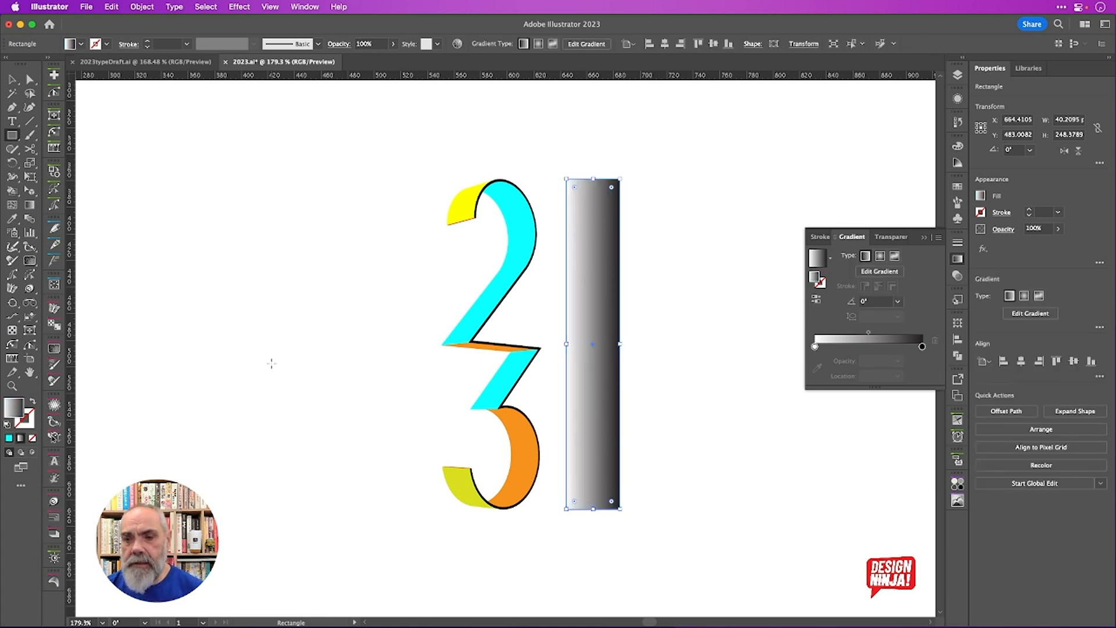
Change the color of the gradient's starting stop to the dark navy blue swatch
click(815, 347)
double_click(815, 346)
click(773, 409)
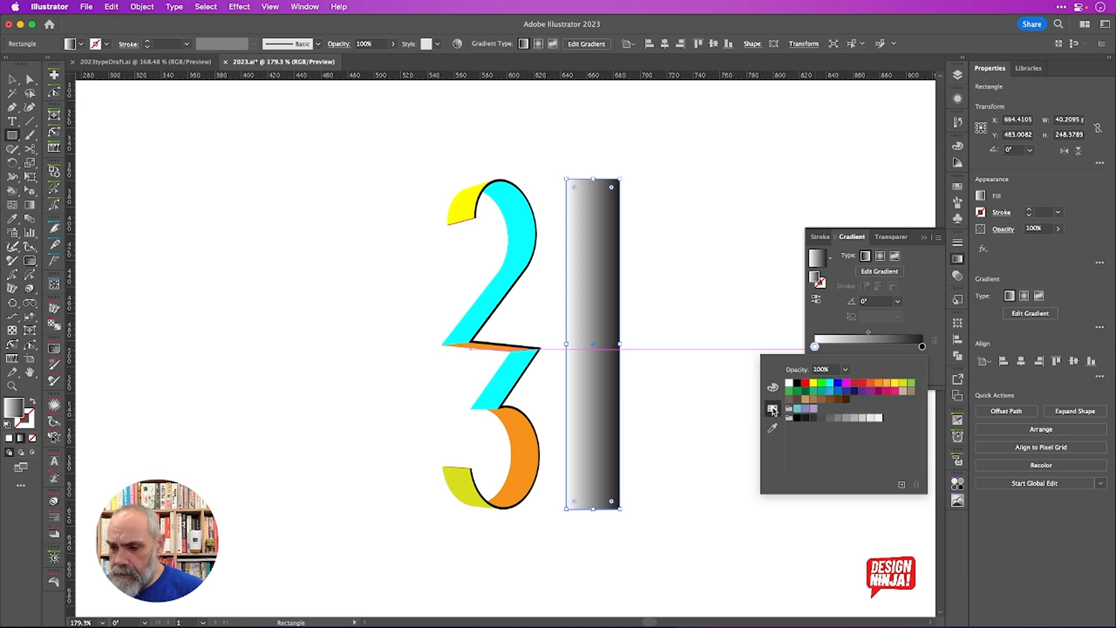
click(853, 391)
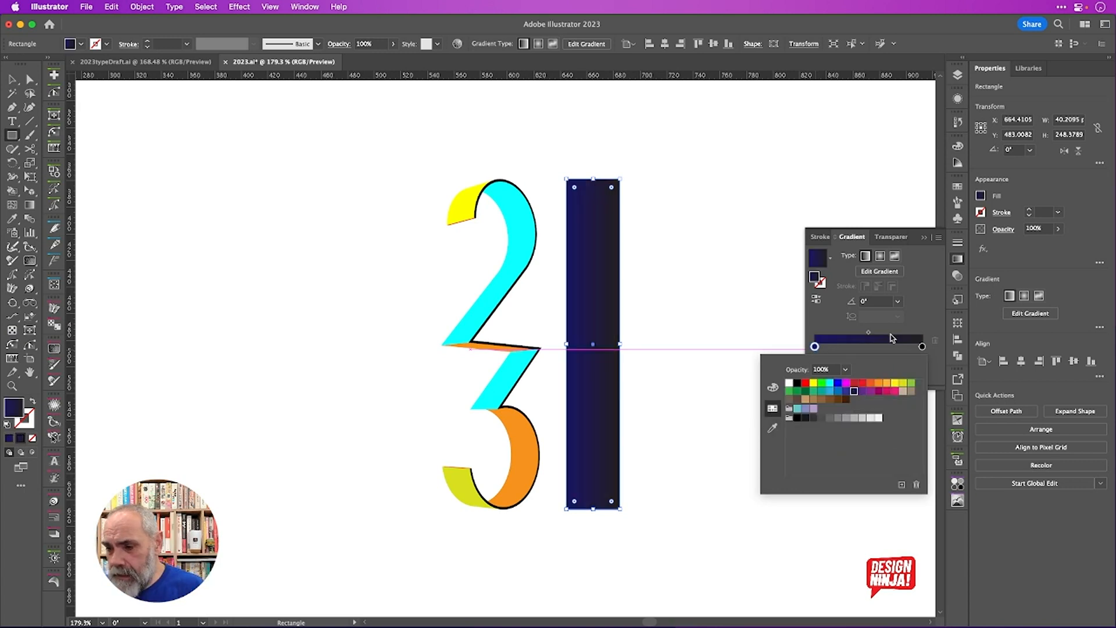
Set the rectangle's linear gradient angle to -90° so the navy end sits at the top of the shape
click(899, 304)
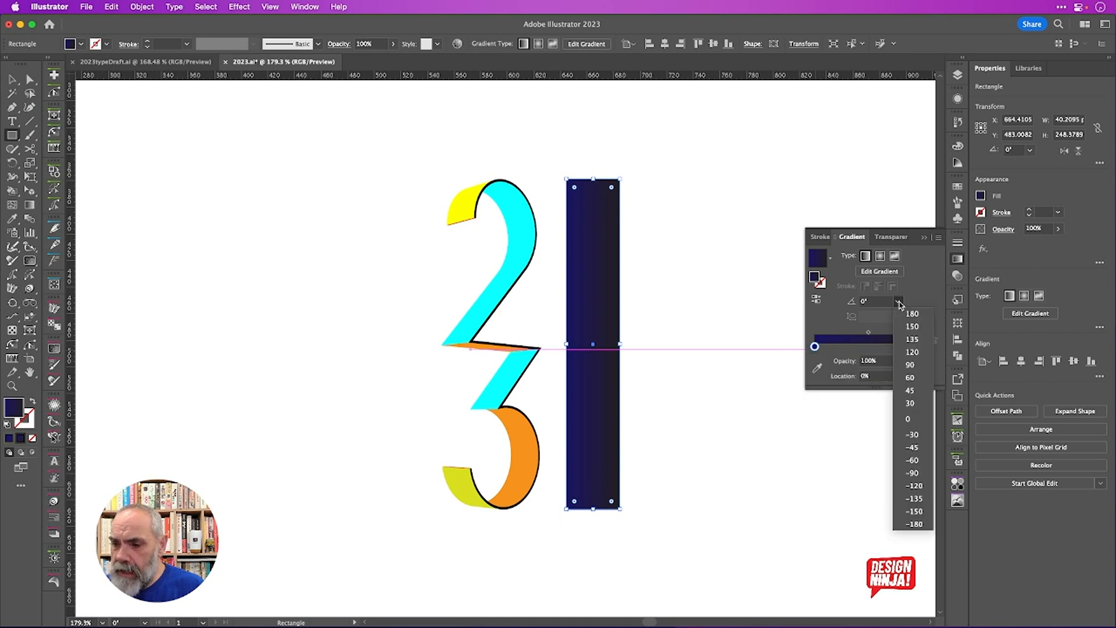
click(907, 366)
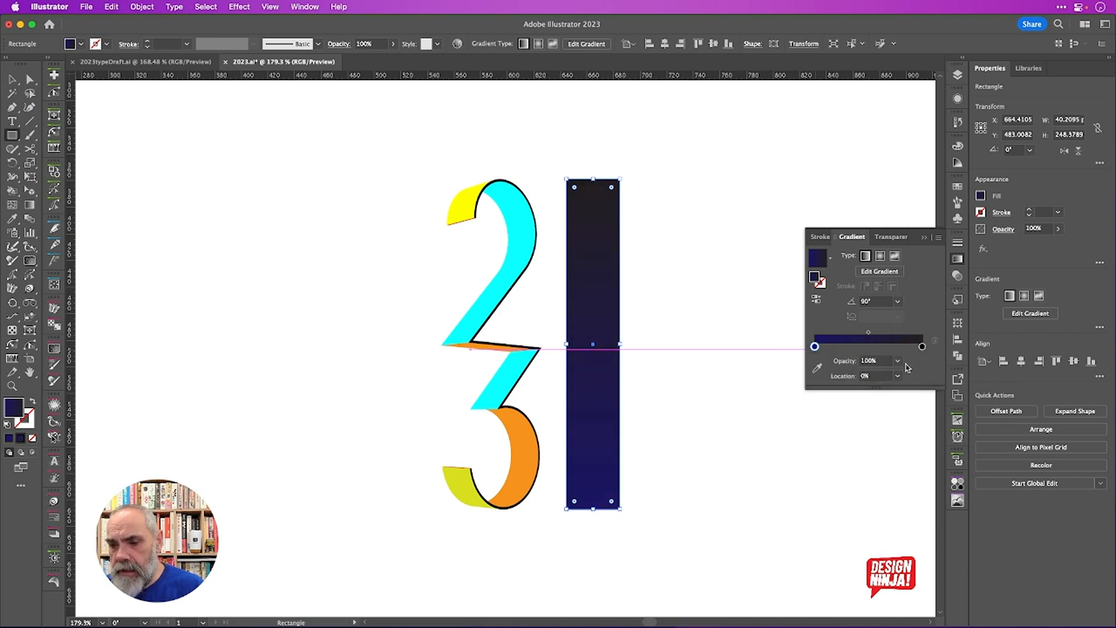
click(899, 301)
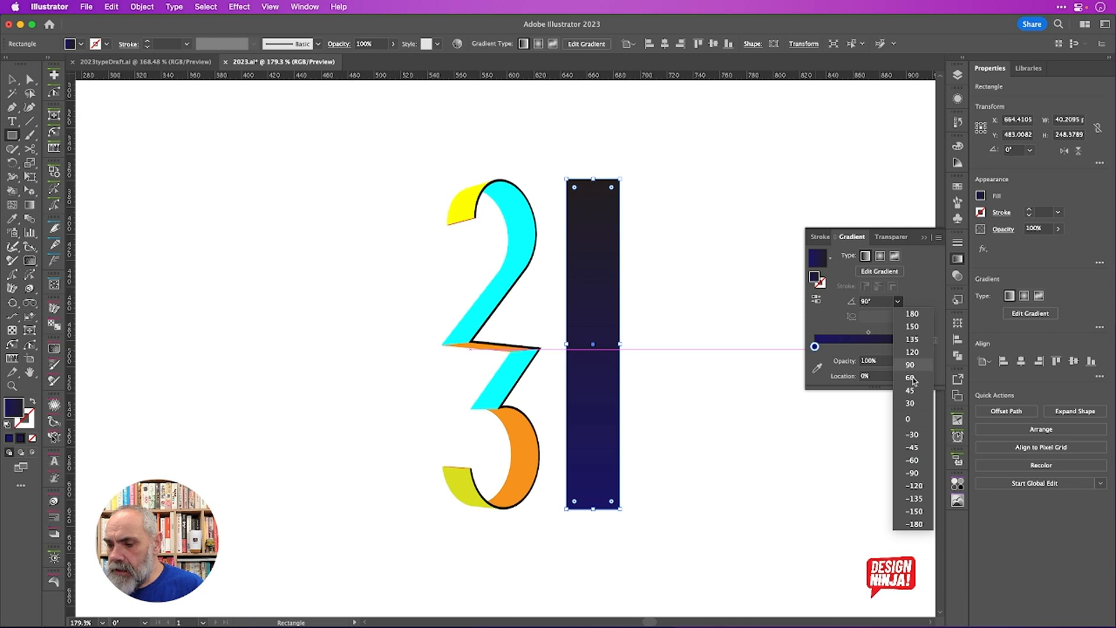
click(914, 473)
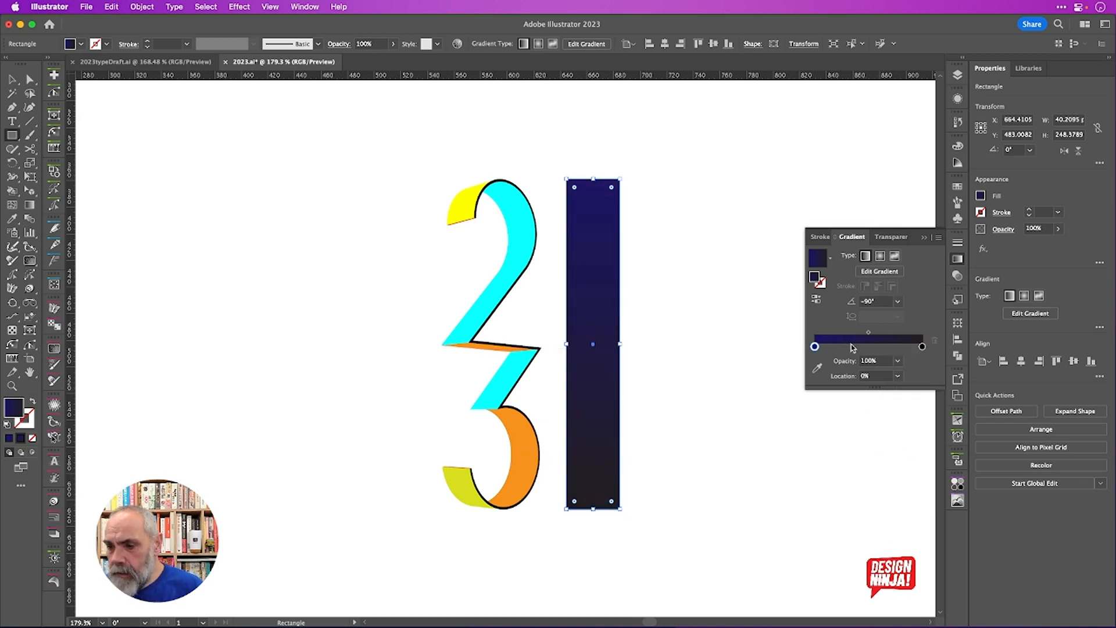
Change the color of the gradient's ending stop to the orange swatch, trying the lighter yellow-orange first
double_click(922, 347)
click(889, 384)
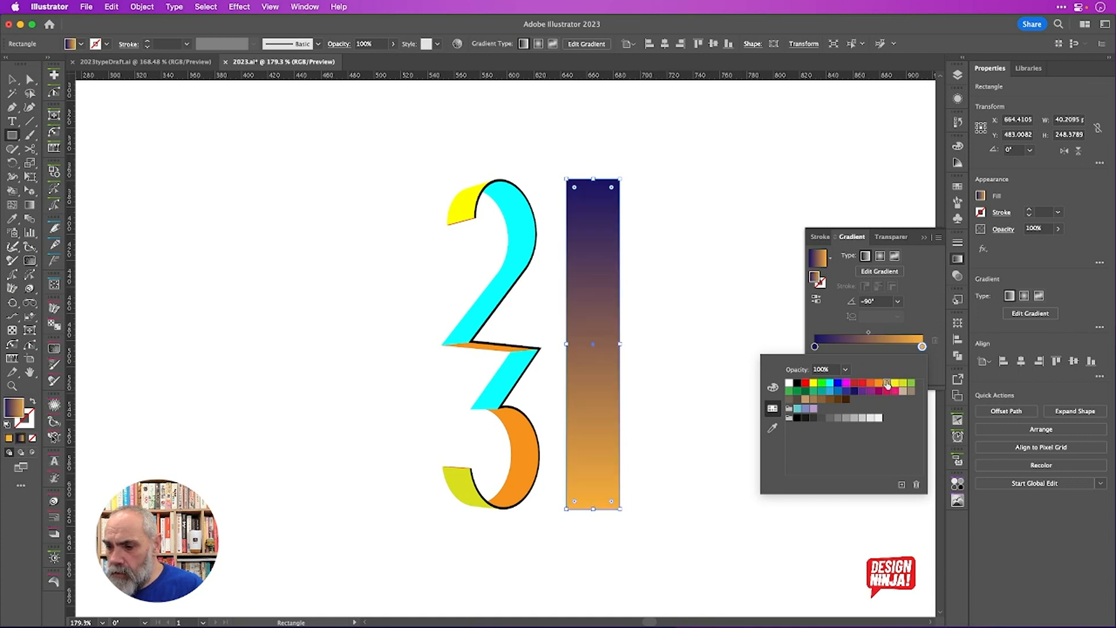
click(878, 384)
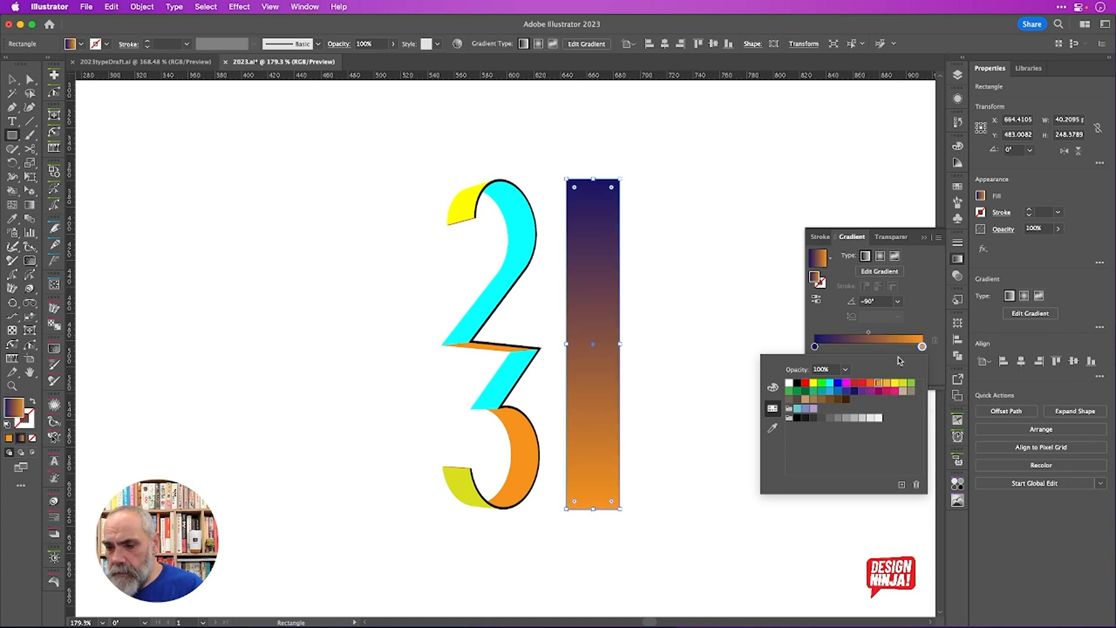
click(925, 320)
Add a middle stop to the gradient, color it with the bright pink swatch and move it to about 68%
click(878, 348)
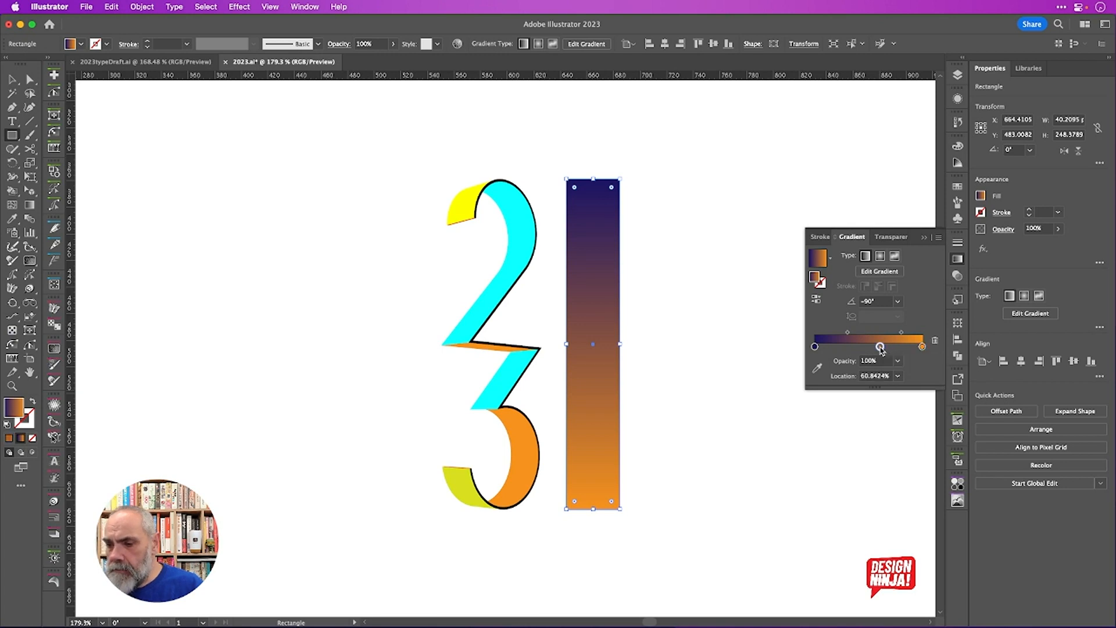
double_click(880, 347)
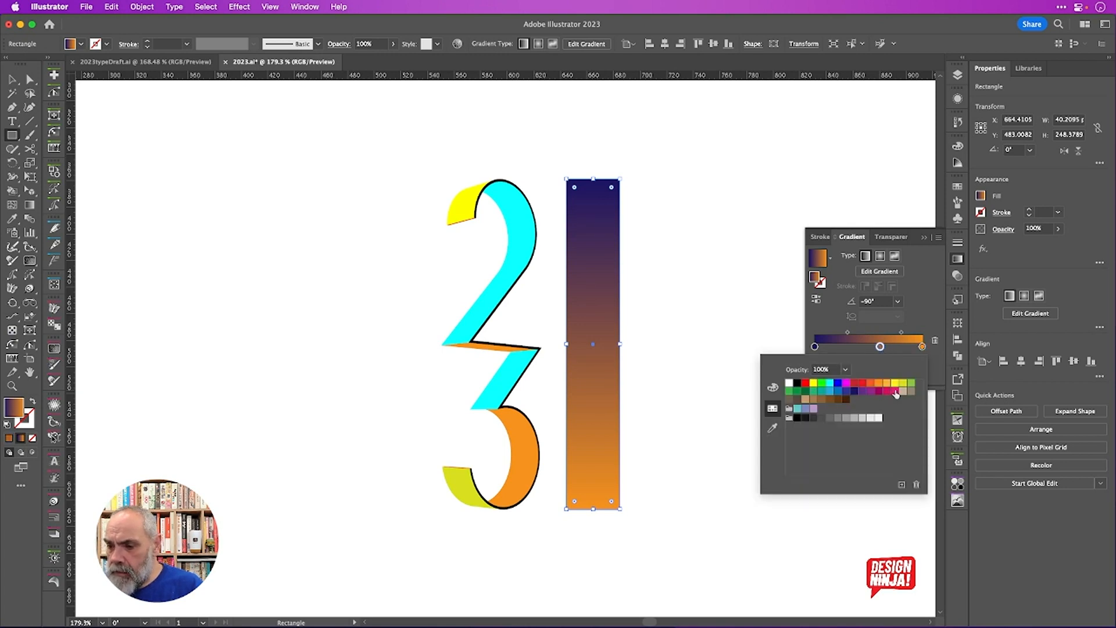
click(896, 392)
click(881, 347)
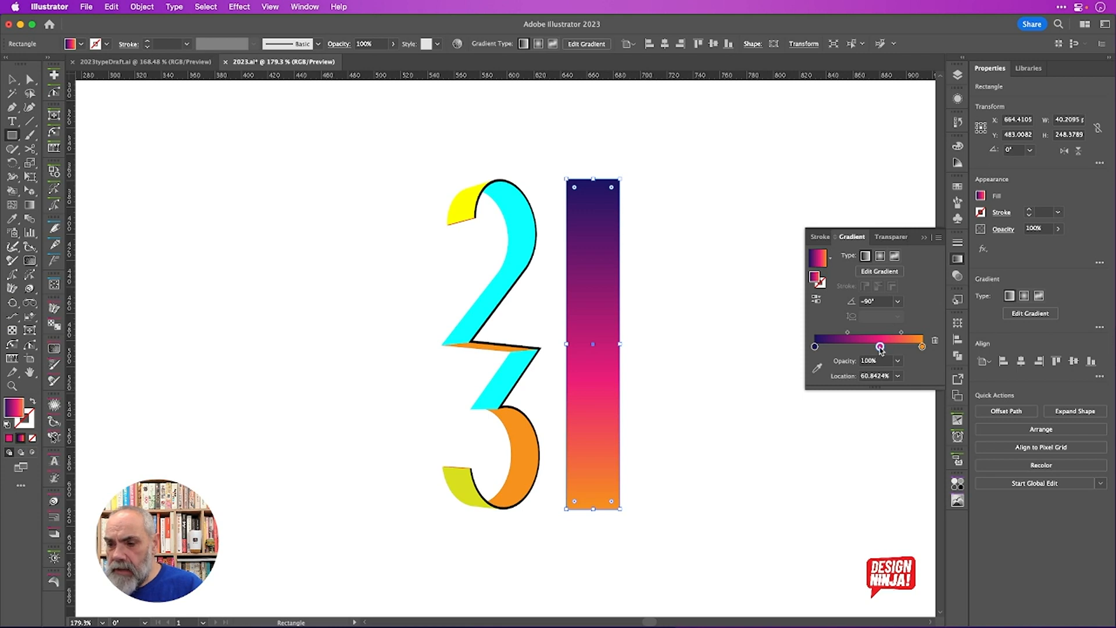
mouse_move(880, 348)
mouse_down()
mouse_move(860, 348)
mouse_move(889, 348)
mouse_up()
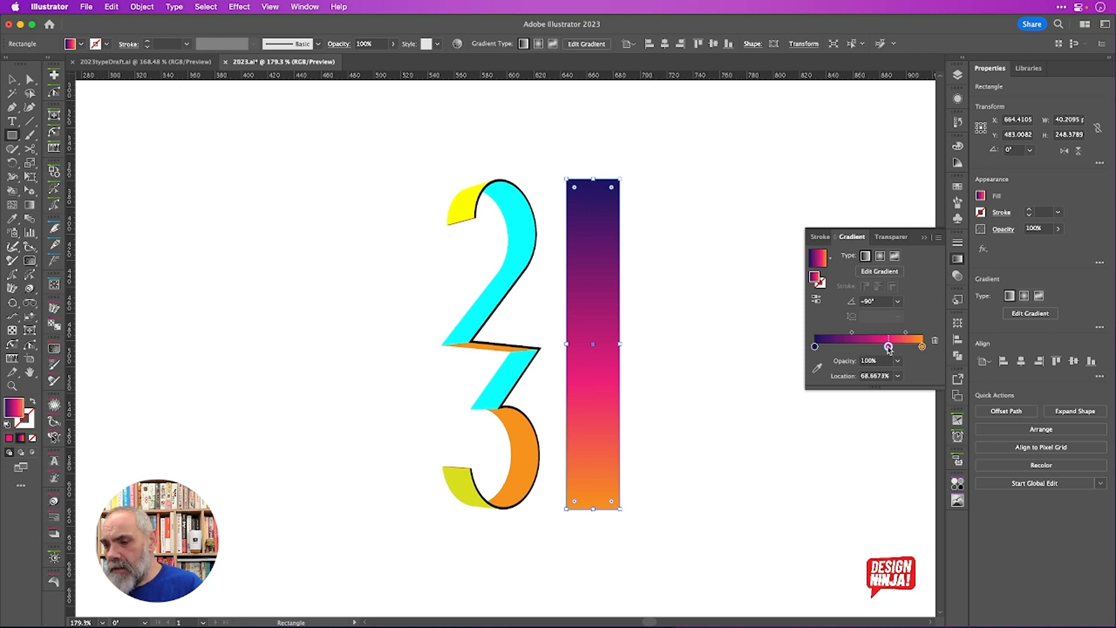
Add another gradient stop between the navy and pink stops, at about 34%
click(851, 347)
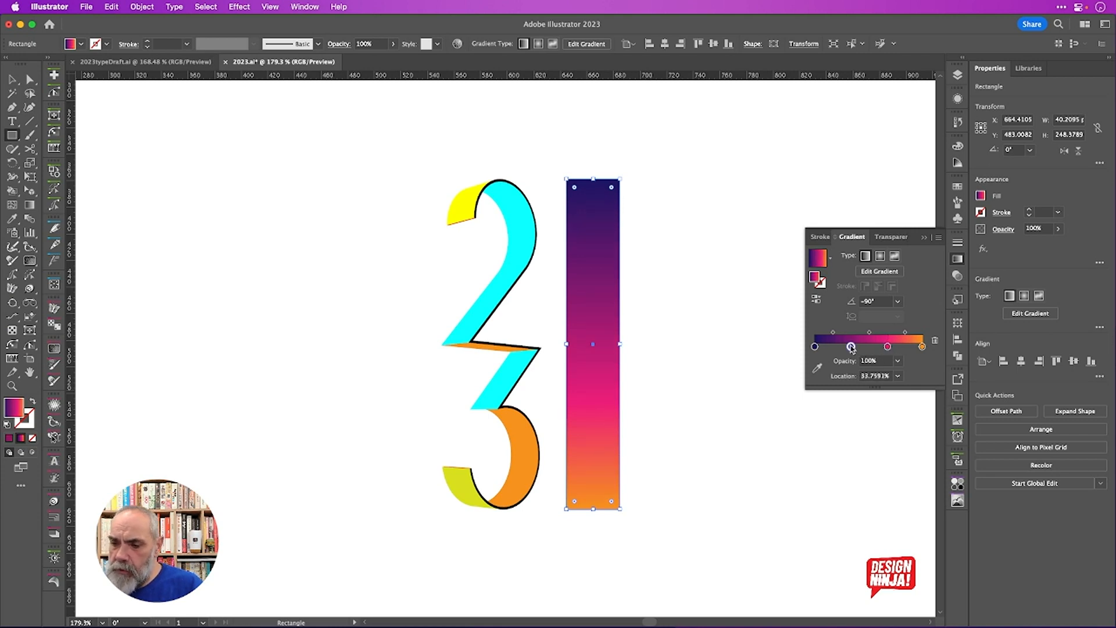
Recolor the second stop of the rectangle's gradient from the swatches to light blue
double_click(851, 348)
click(837, 392)
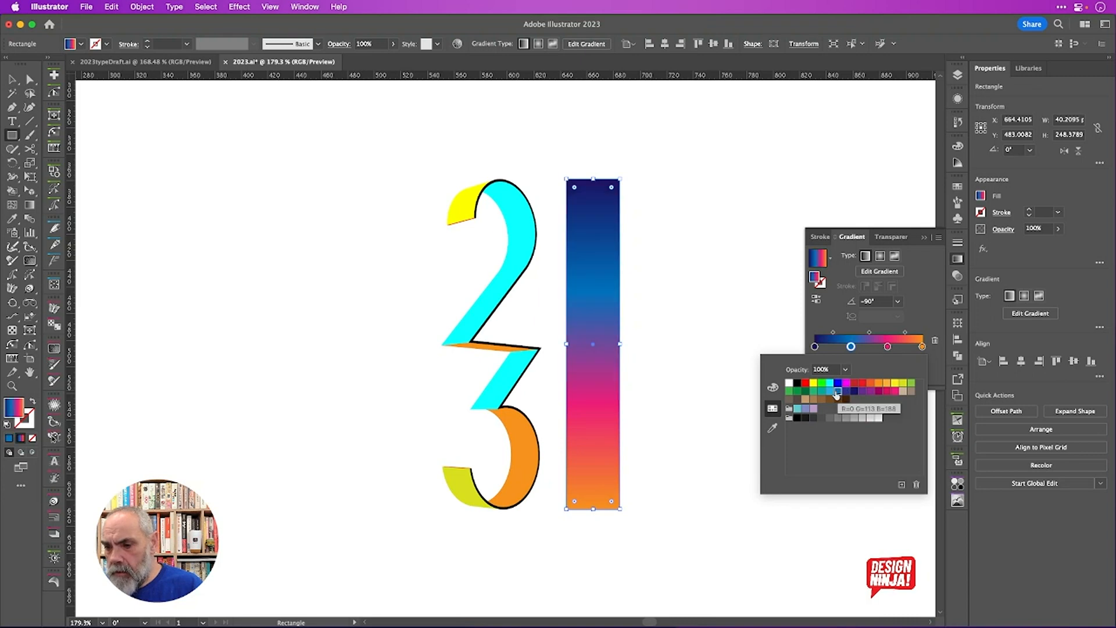
click(830, 391)
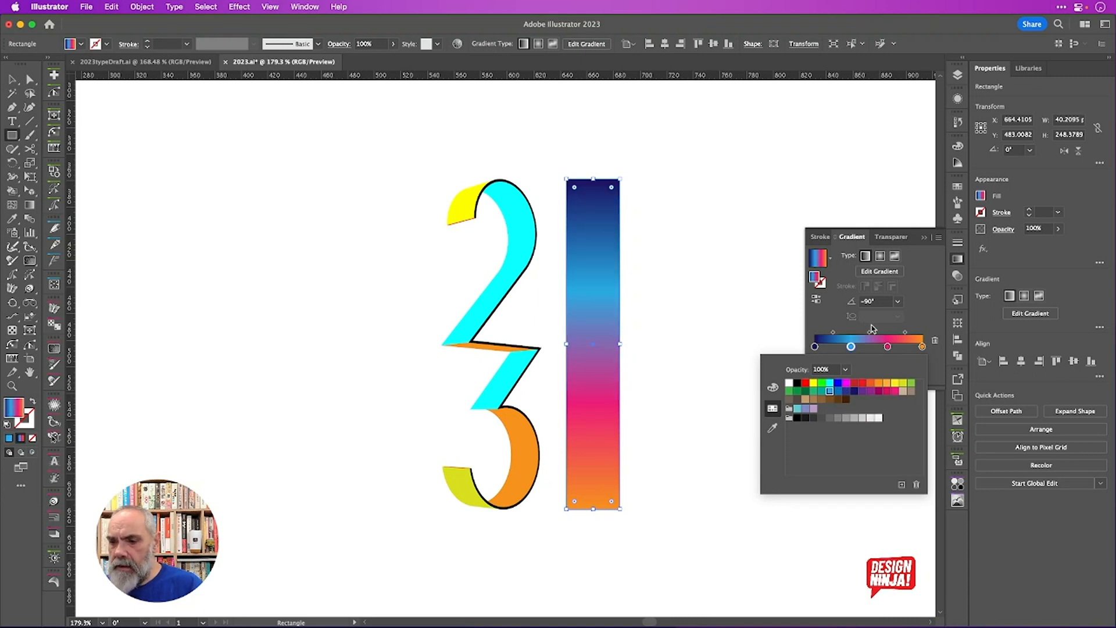
Respace the gradient stops, with dark blue at about 11% and orange at about 90%, and set the outer midpoints to about 38% and 52%
click(851, 348)
drag(851, 347, 827, 347)
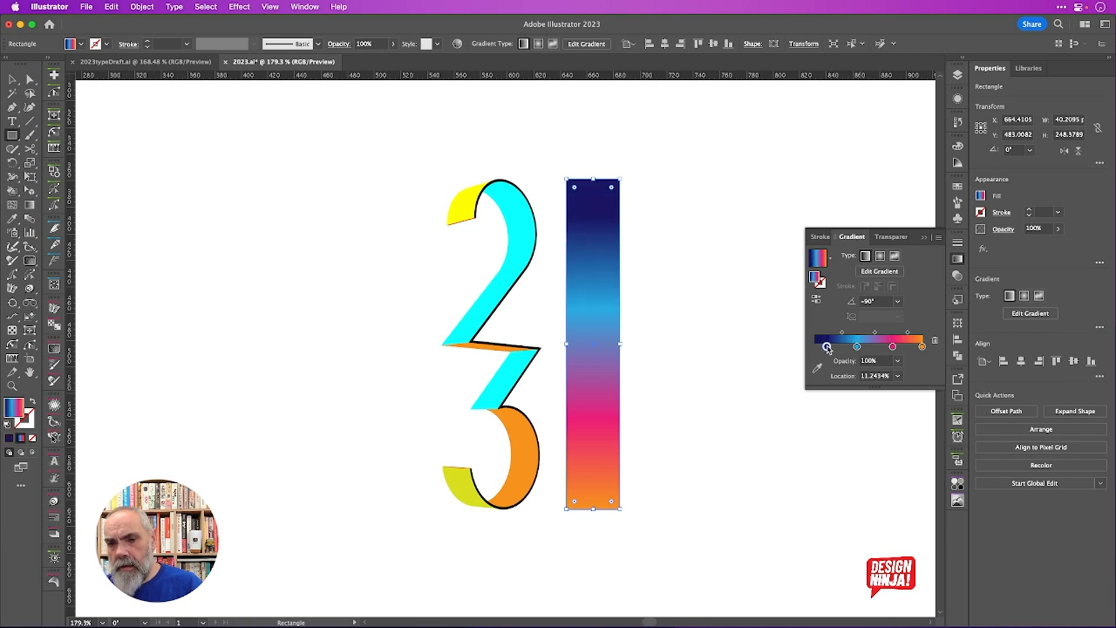
drag(922, 347, 912, 347)
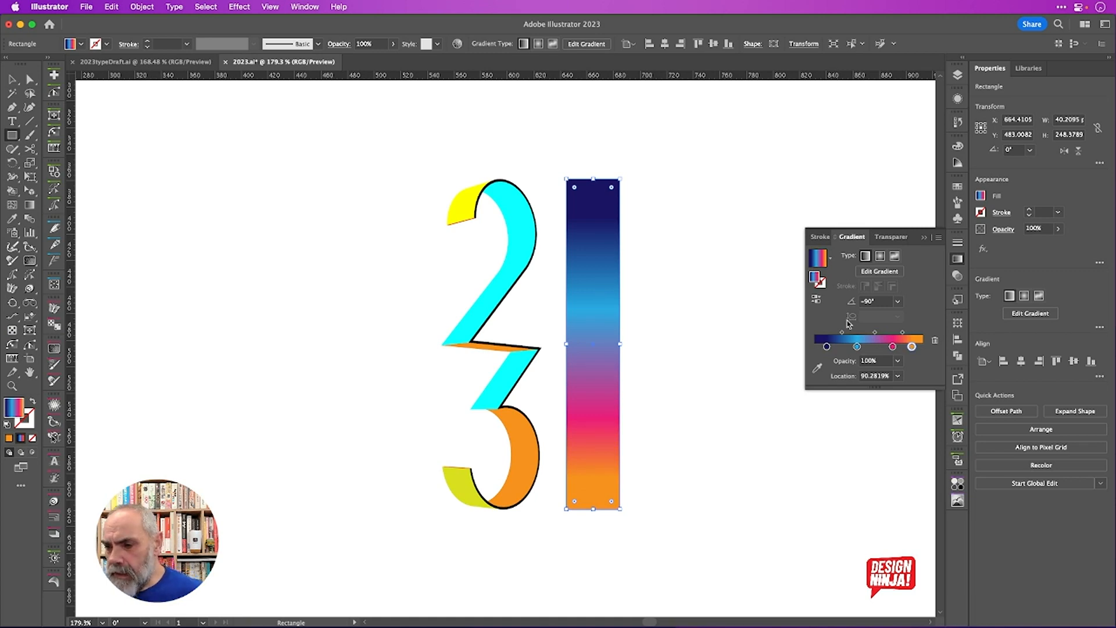
drag(843, 333, 839, 333)
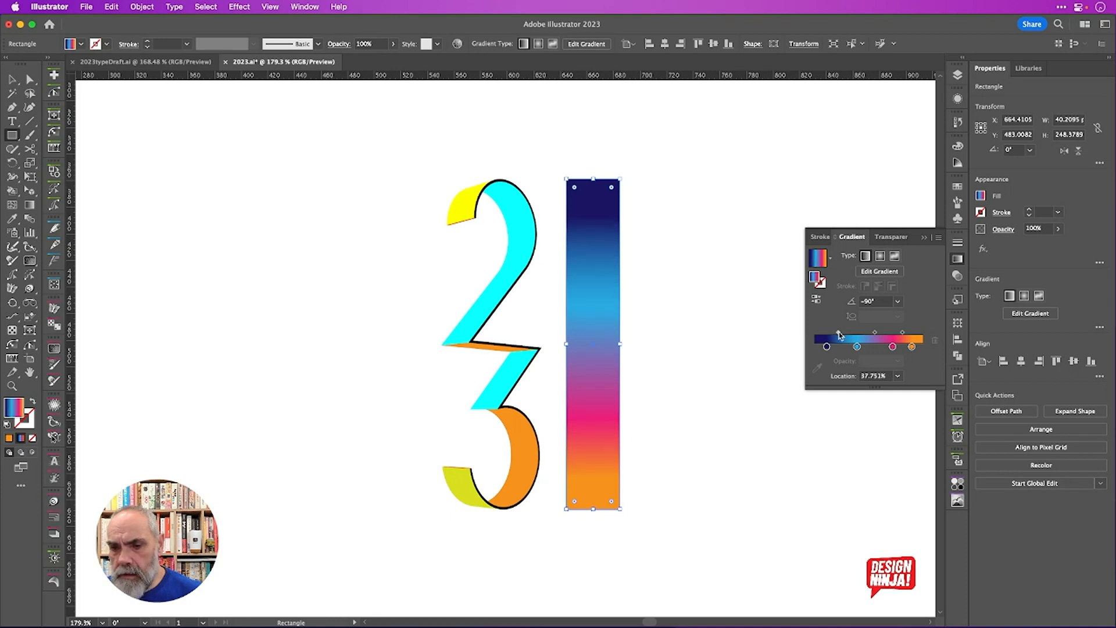
click(903, 333)
drag(902, 333, 904, 333)
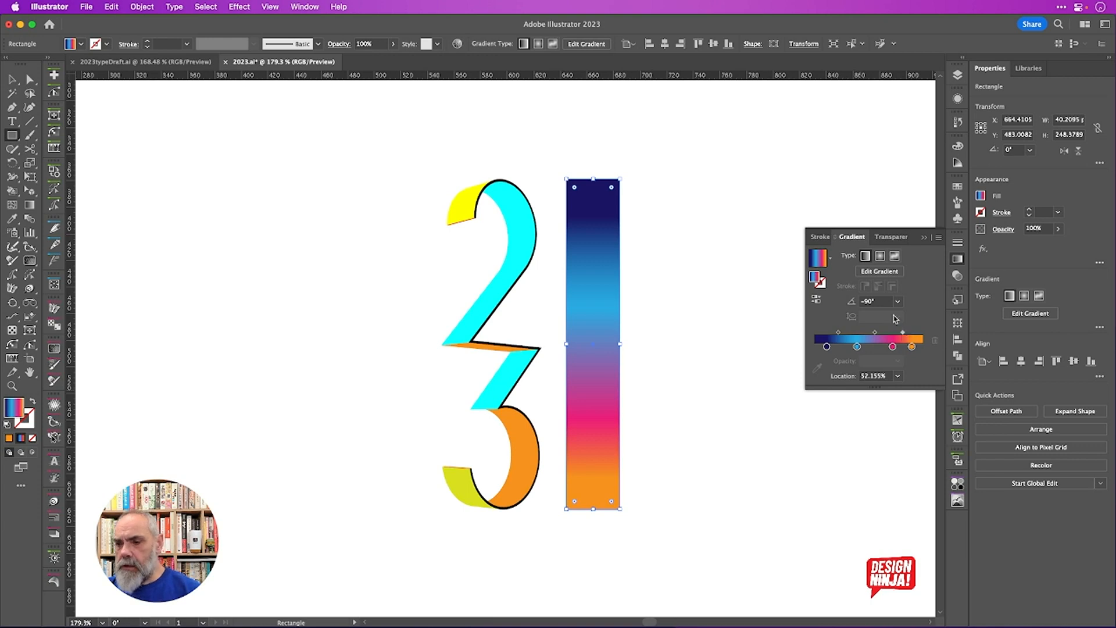
Save the rectangle's blue-to-orange gradient as a new gradient swatch and check it in the preset list
click(830, 259)
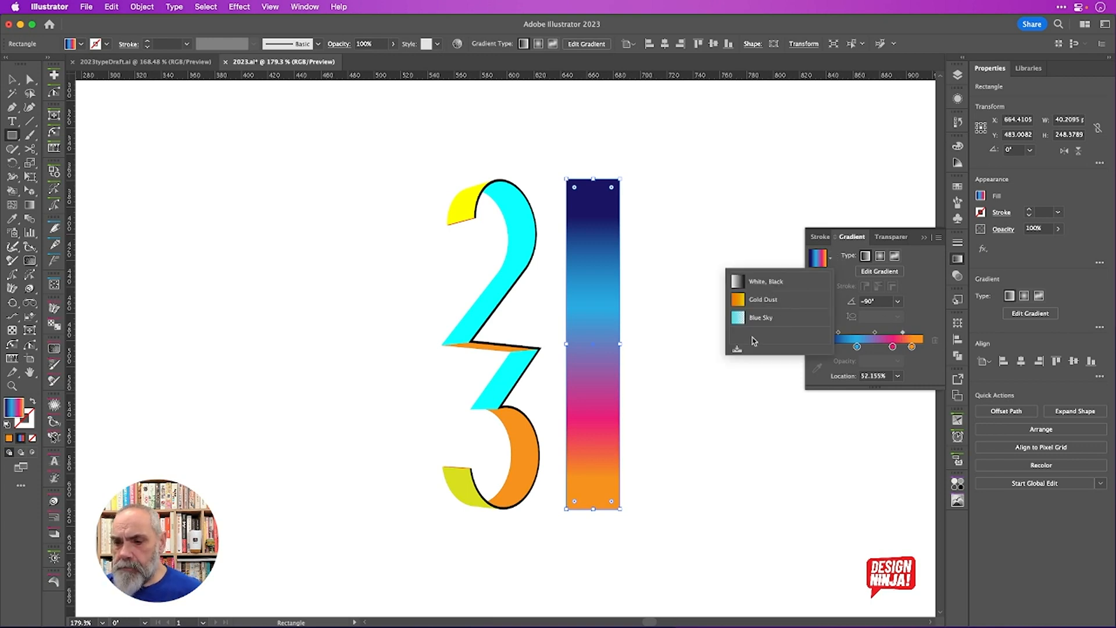
click(737, 349)
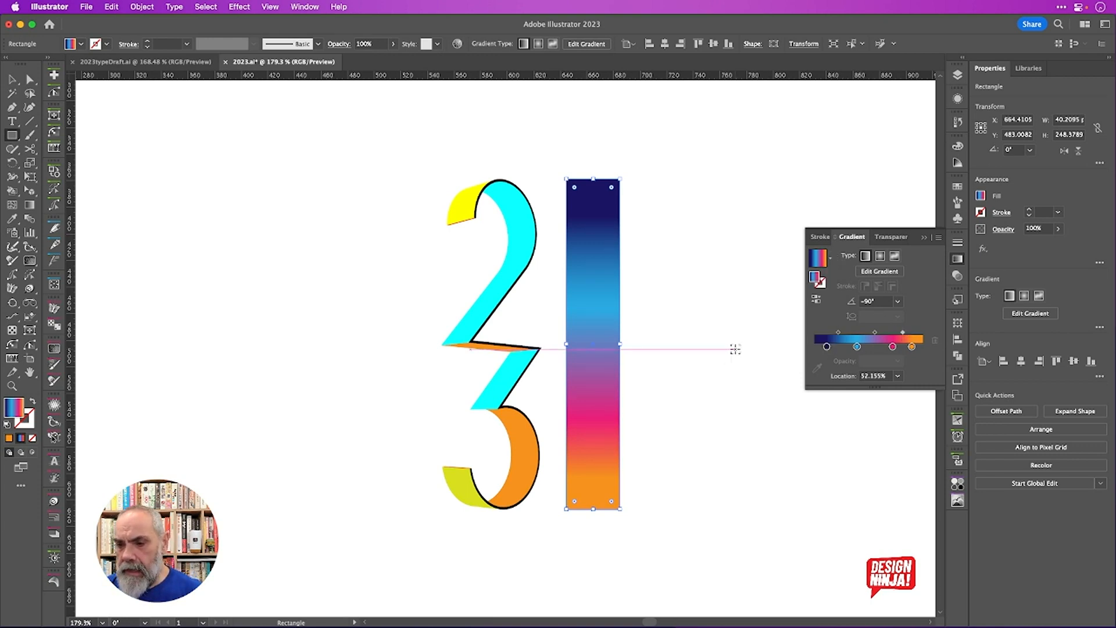
click(830, 259)
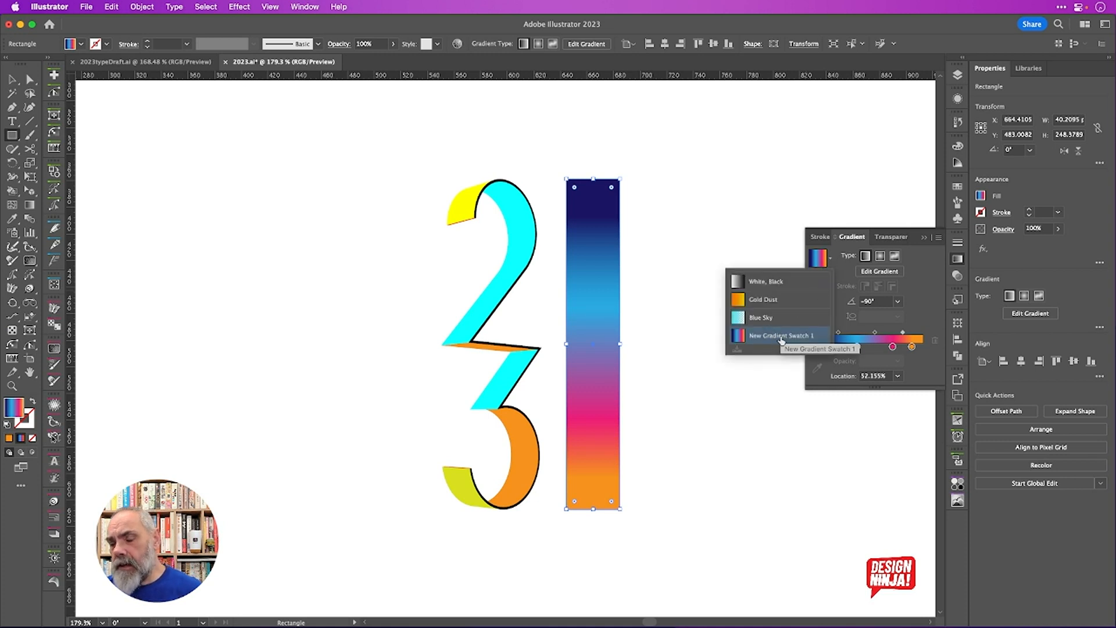
Rename the new gradient swatch as eightiesGrad in its swatch options
click(957, 187)
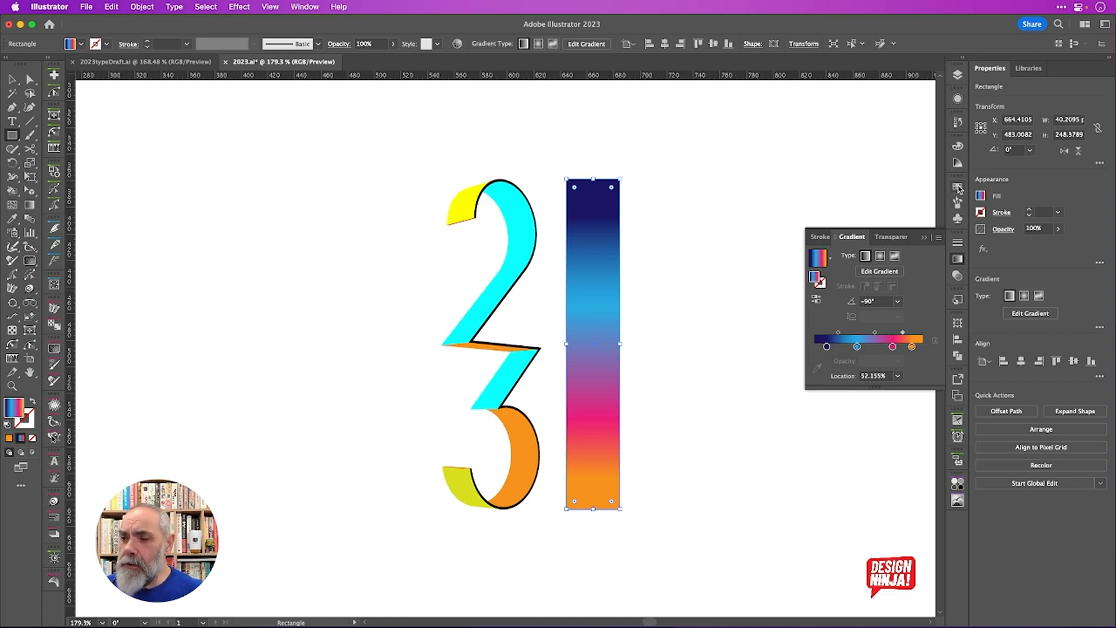
click(957, 184)
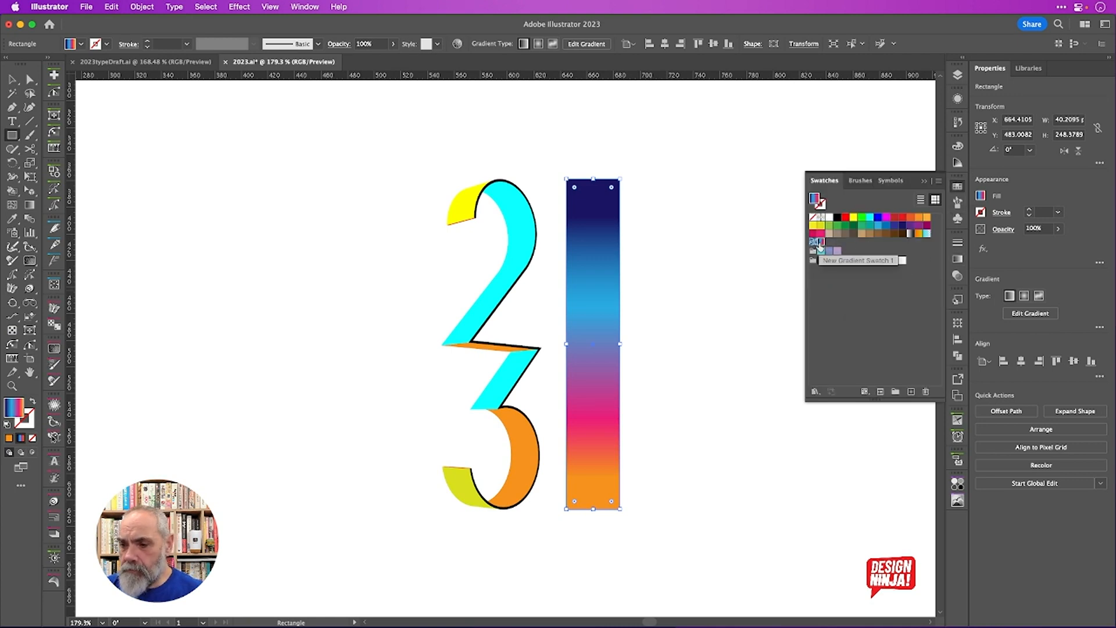
click(940, 182)
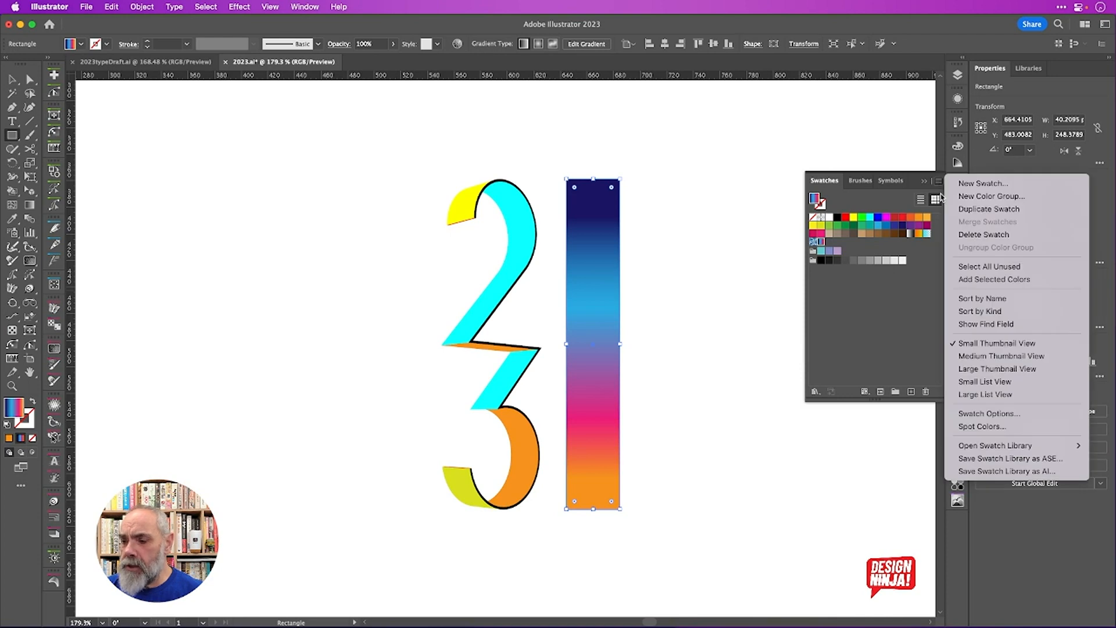
click(1009, 414)
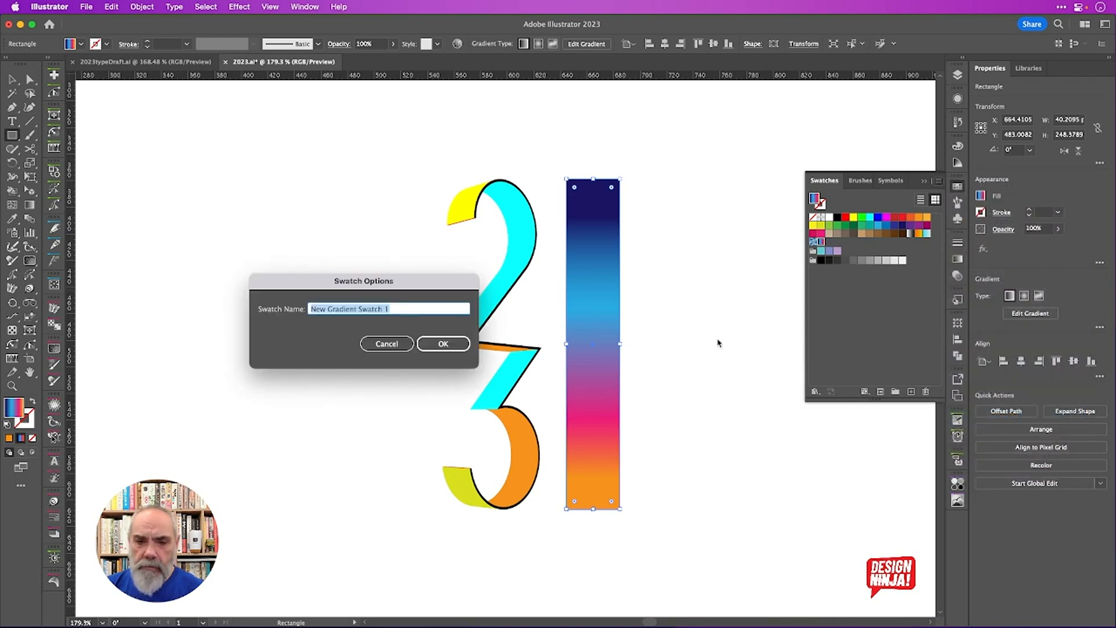
text(c)
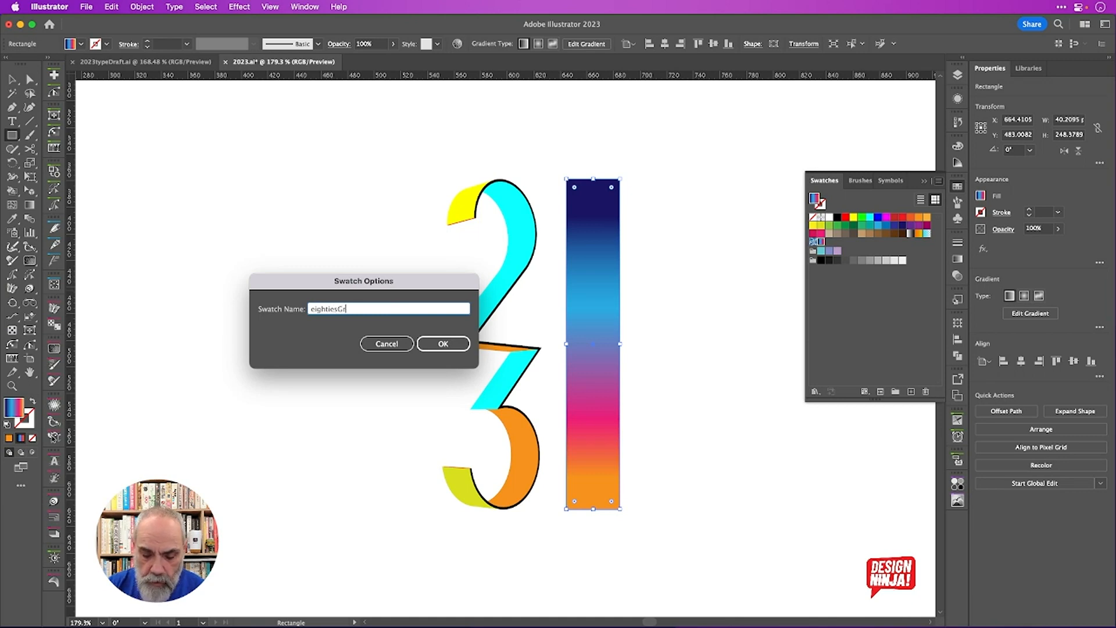
text(ightiesGrad)
key(Return)
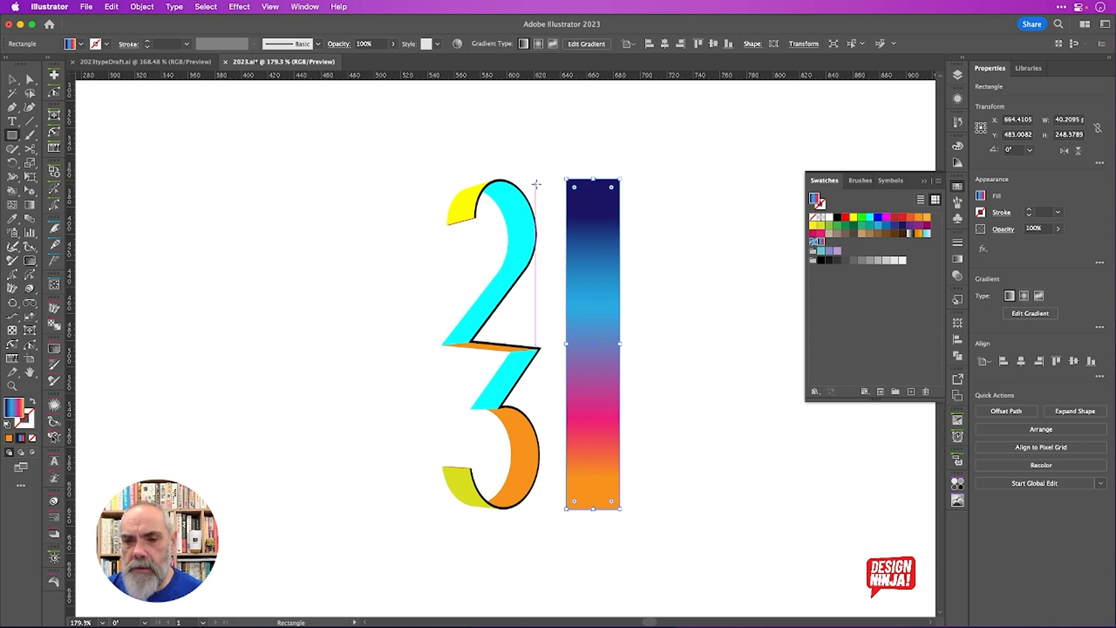
Delete the gradient sample rectangle beside the numerals
key(v)
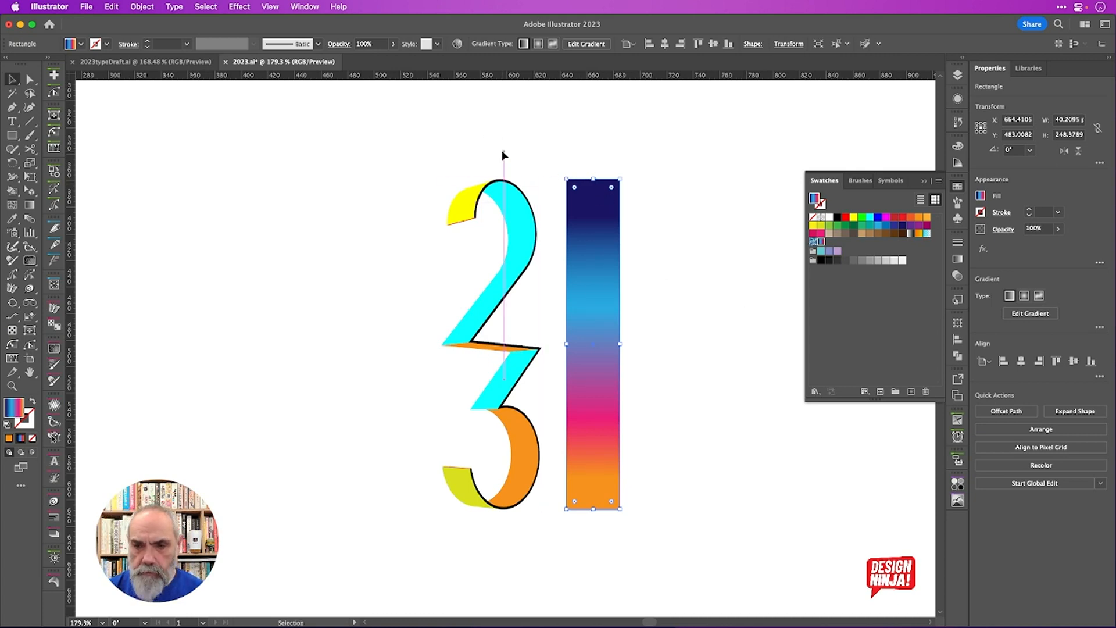
key(Delete)
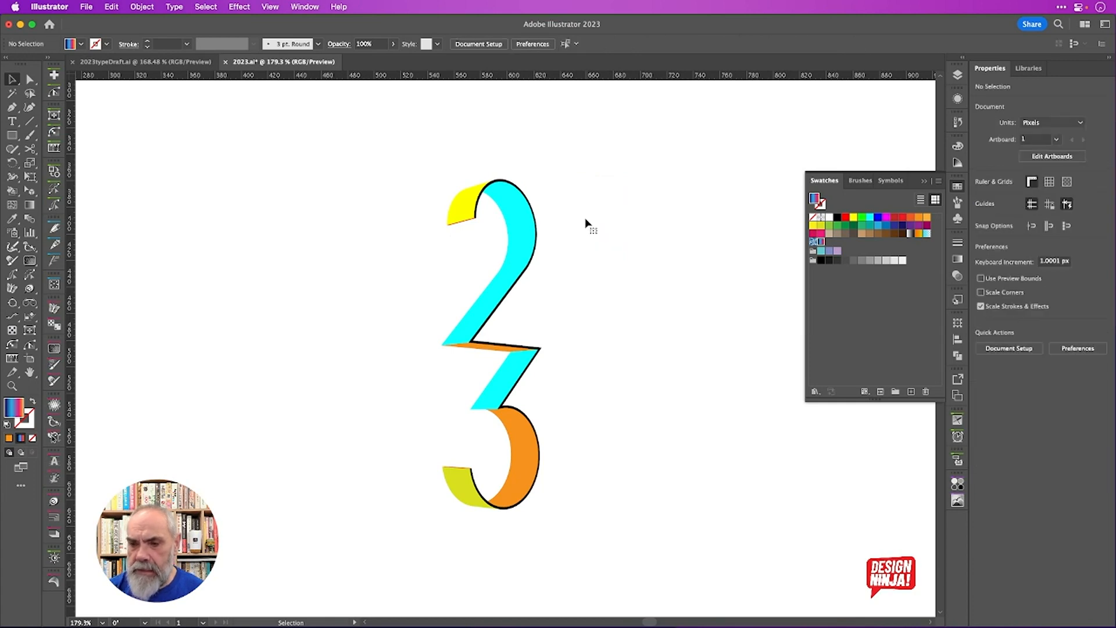
Fill the yellow, cyan, orange and yellow-green ribbon pieces of the 2 and 3 with the eightiesGrad swatch, then deselect them
click(465, 205)
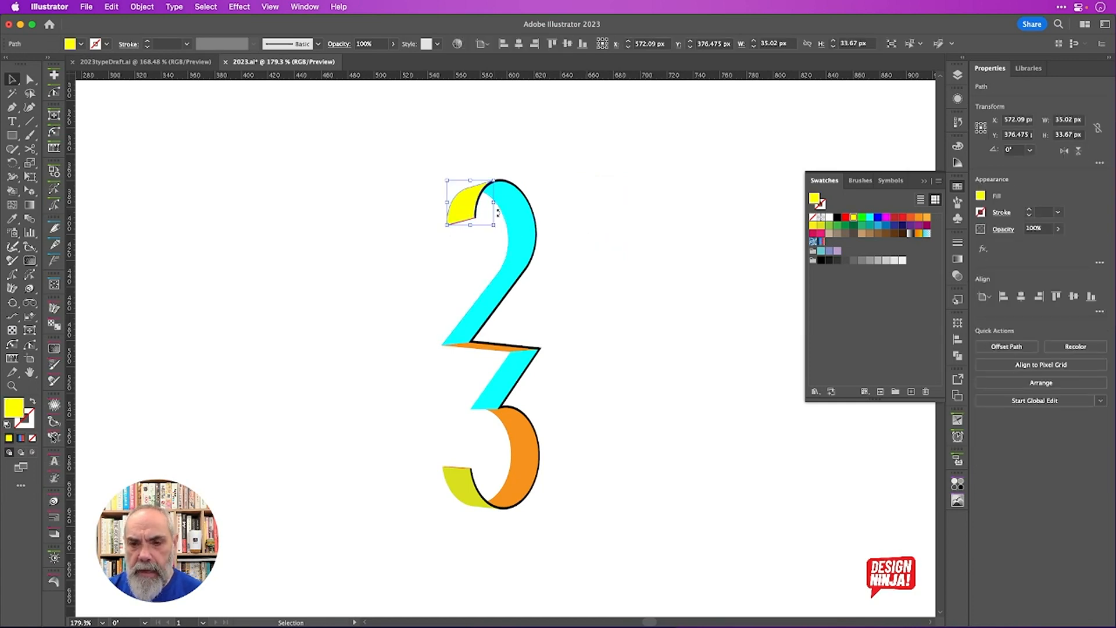
scroll(510, 226, up, 3)
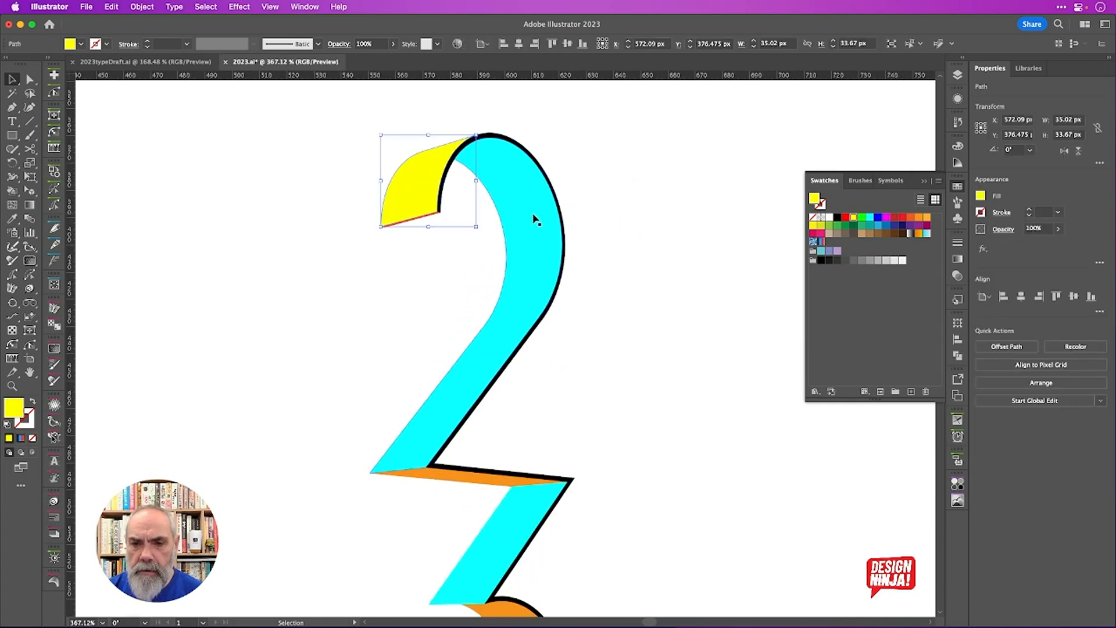
shift+click(533, 213)
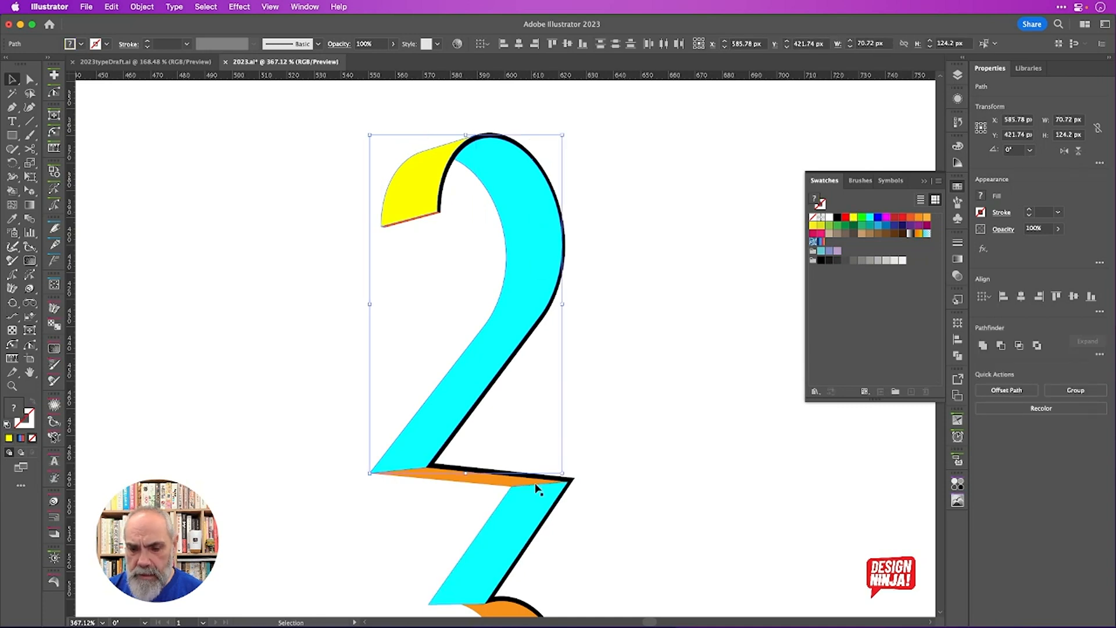
shift+click(510, 521)
scroll(627, 493, down, 5)
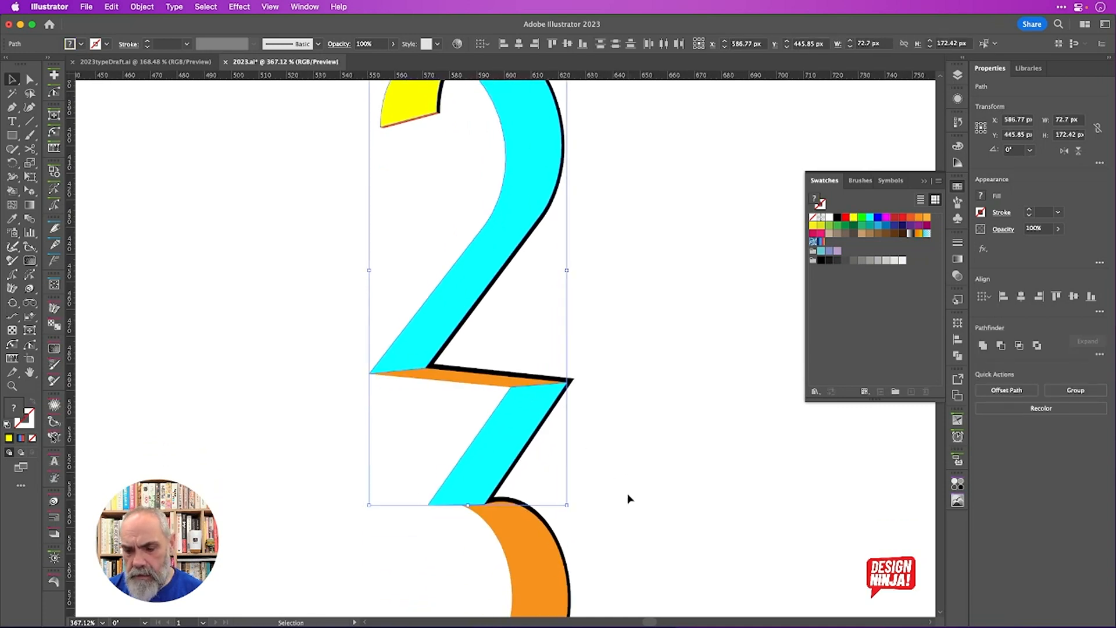
shift+click(555, 497)
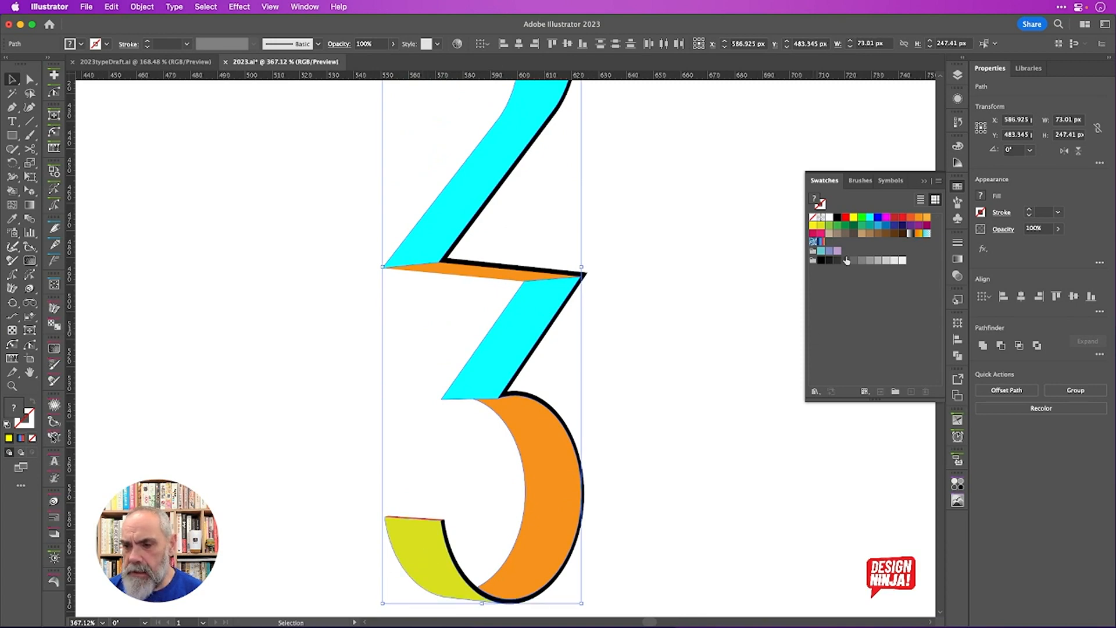
click(820, 243)
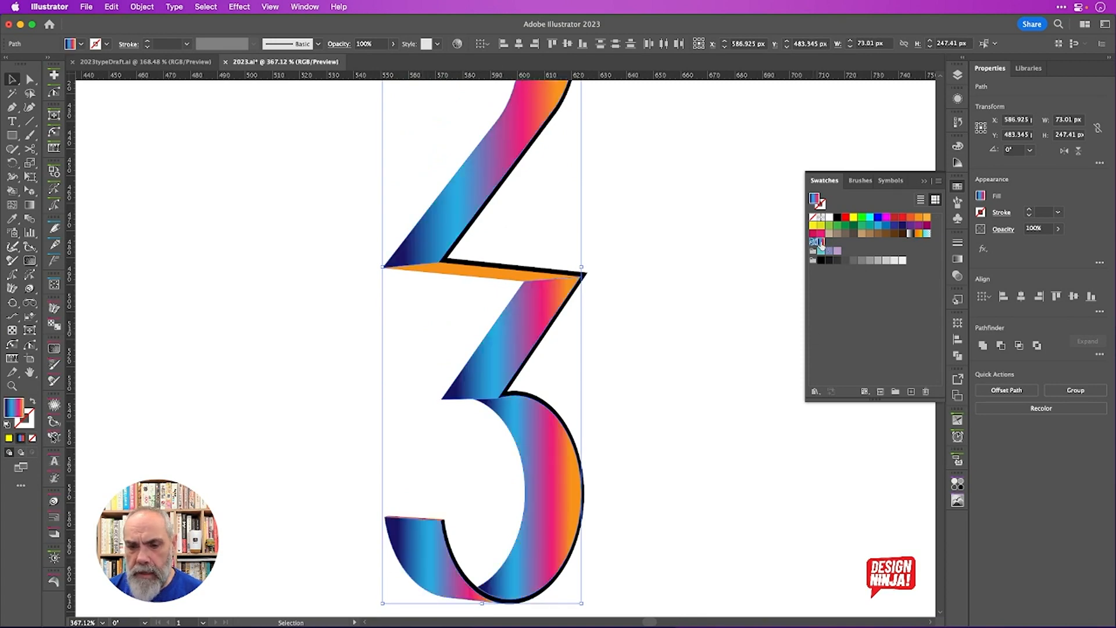
click(656, 406)
Redirect the gradient on the curled tip of the 2 to run steeply upward, from dark blue below to orange at the top
scroll(655, 405, down, 3)
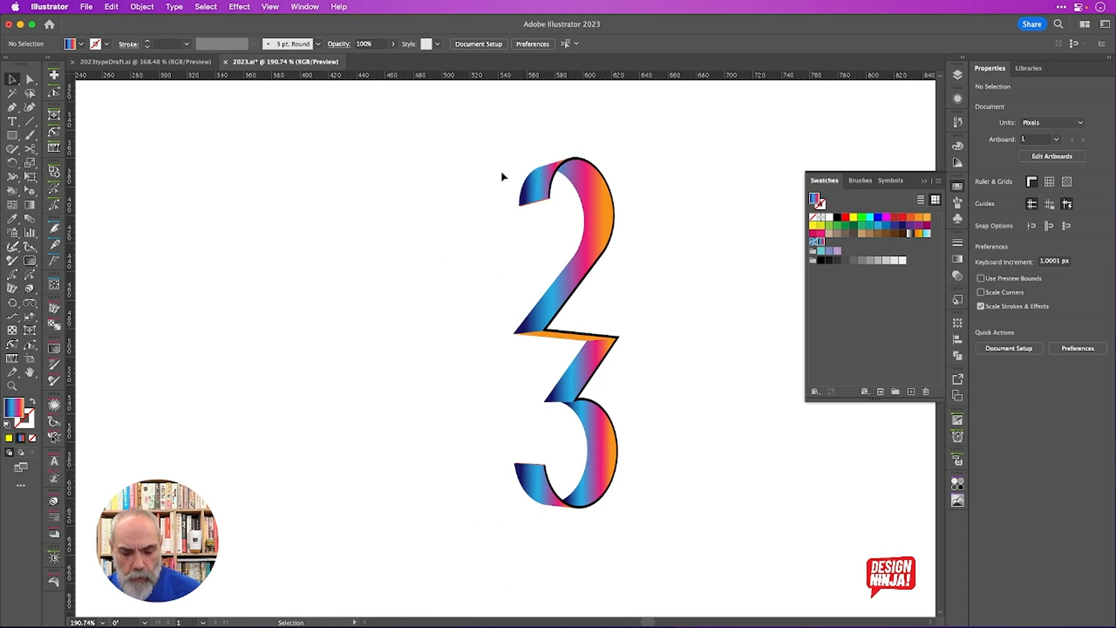
key(g)
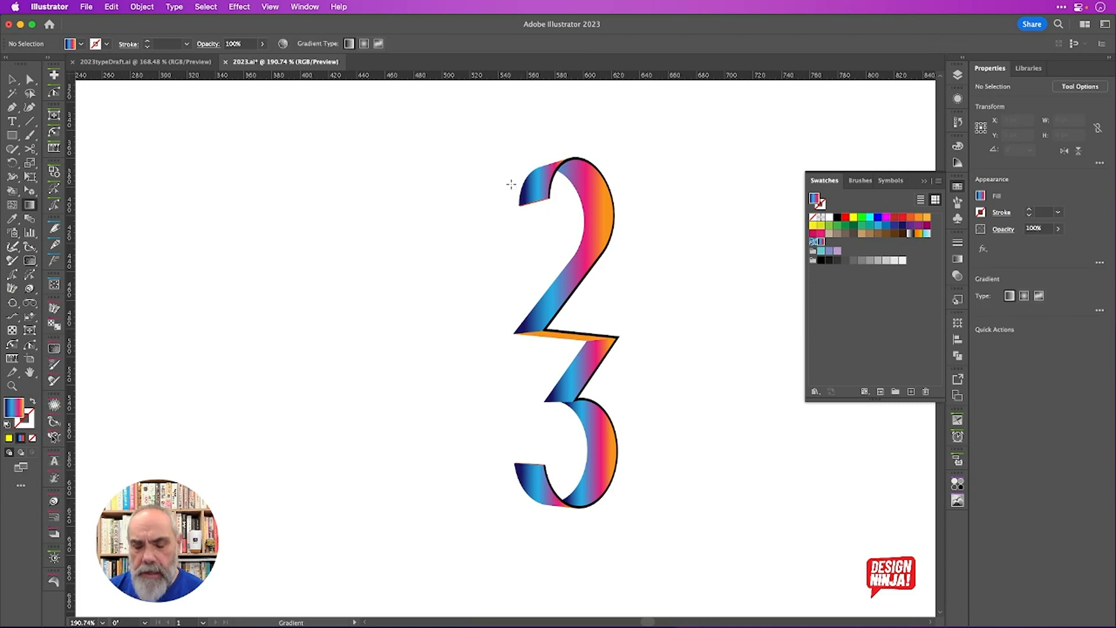
key(v)
click(537, 185)
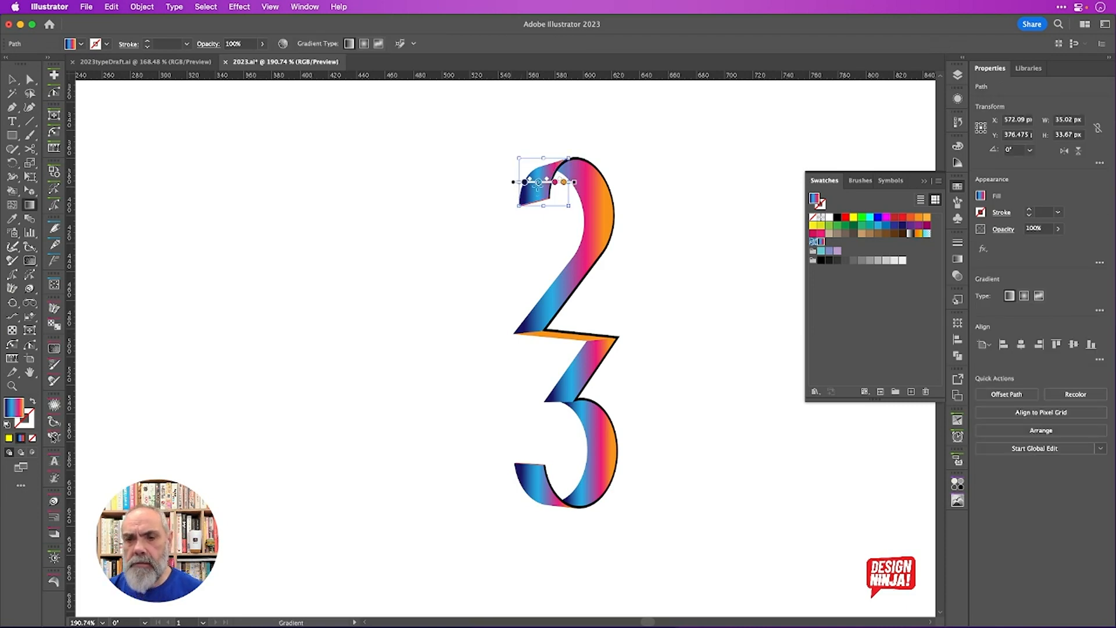
key(g)
scroll(551, 152, up, 5)
scroll(552, 152, up, 5)
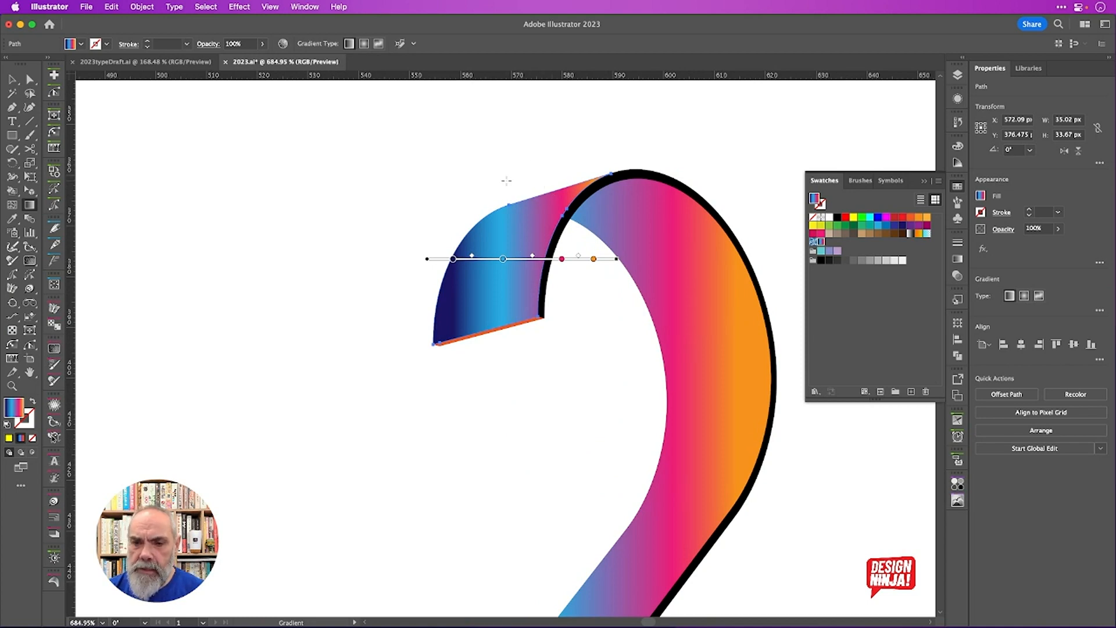
scroll(509, 168, down, 6)
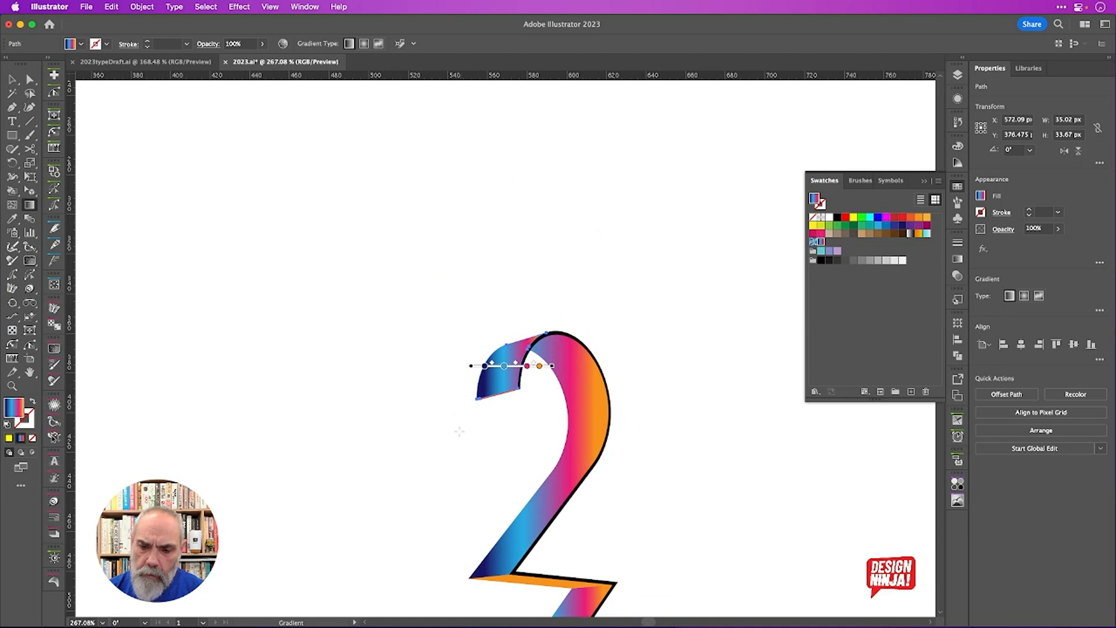
mouse_move(449, 456)
mouse_down()
mouse_move(448, 350)
mouse_move(437, 346)
mouse_move(426, 363)
mouse_up()
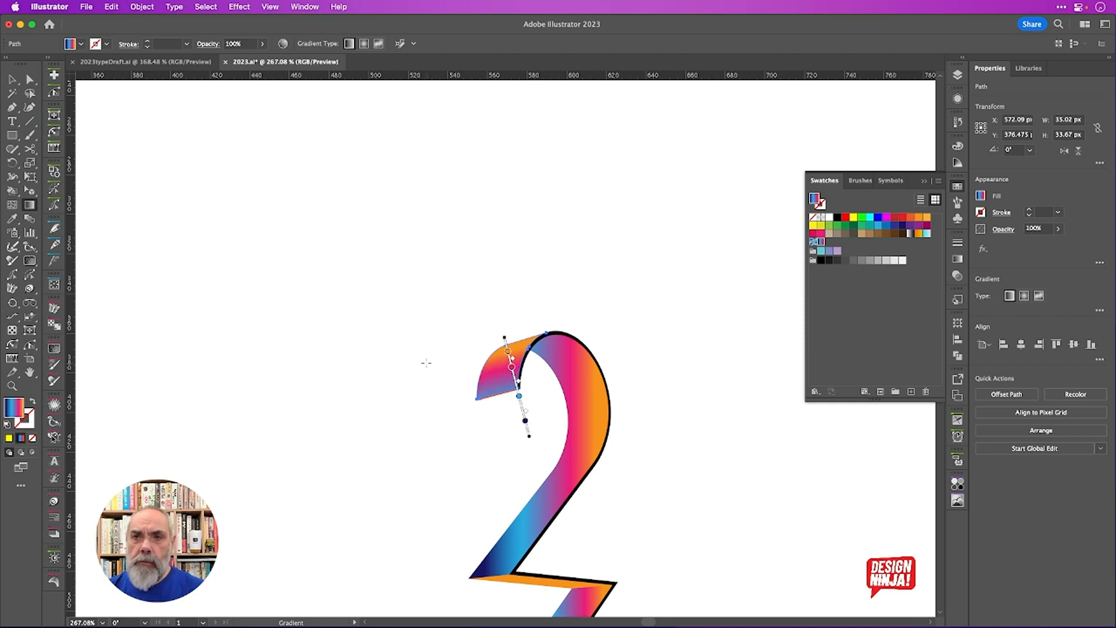
Redirect the gradient on the main body of the 2 to run vertically from dark blue at its top to orange at its base
super+click(596, 404)
scroll(678, 356, down, 3)
scroll(679, 361, down, 3)
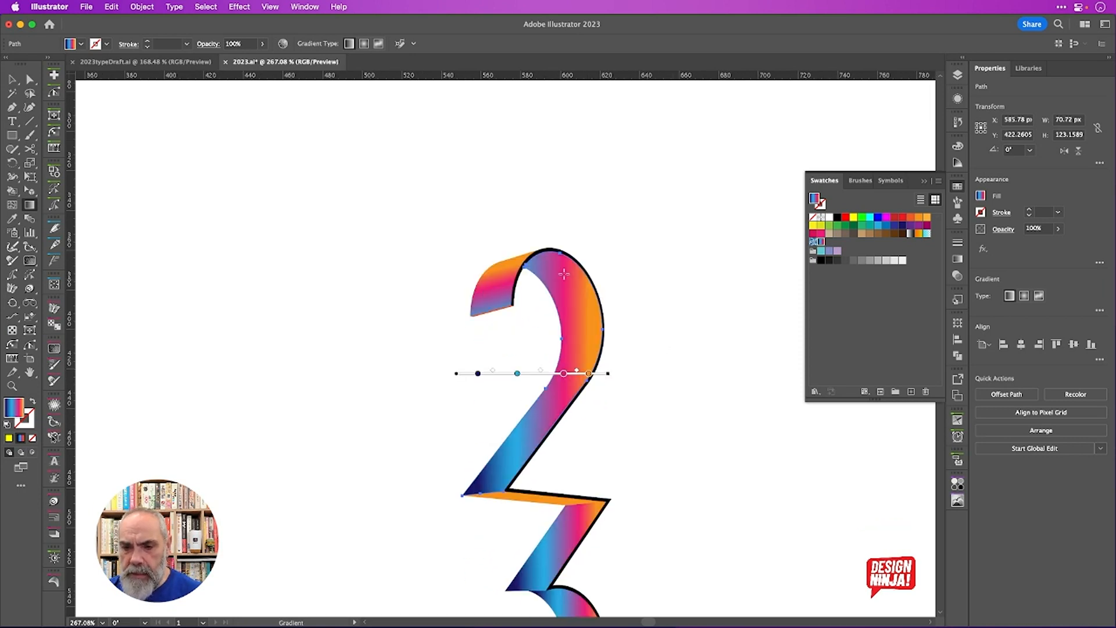
mouse_move(550, 243)
mouse_down()
mouse_move(552, 337)
mouse_move(511, 461)
mouse_move(523, 500)
mouse_move(556, 515)
mouse_up()
Redirect the gradient on the 3's upper diagonal downward, starting above the piece so light blue blends into pink, and nudge the dark blue stop upward
scroll(715, 482, down, 5)
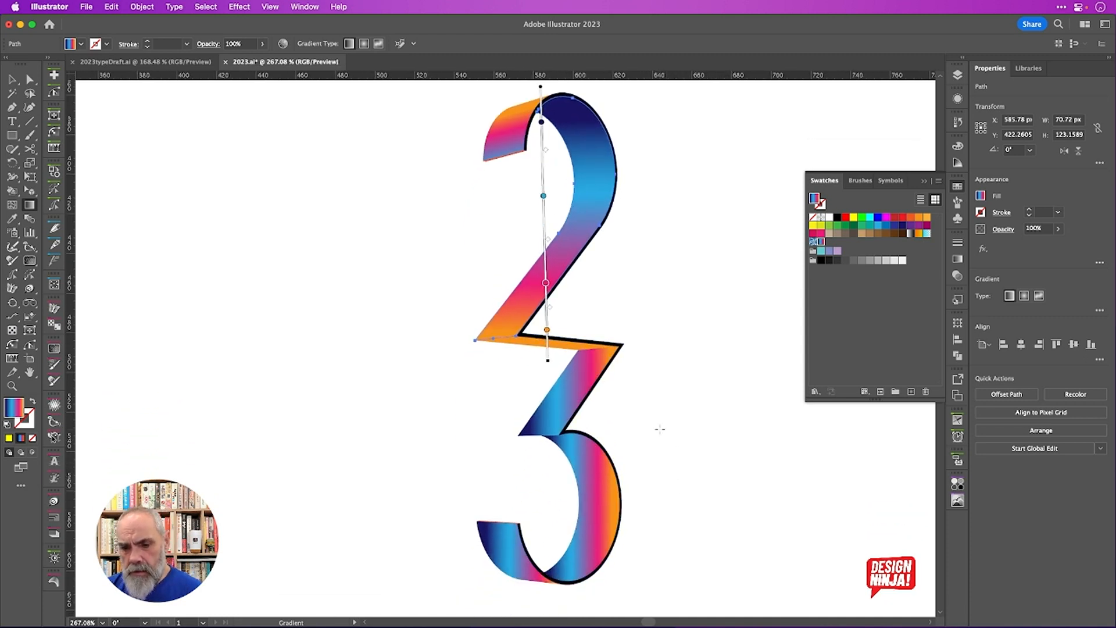
click(593, 385)
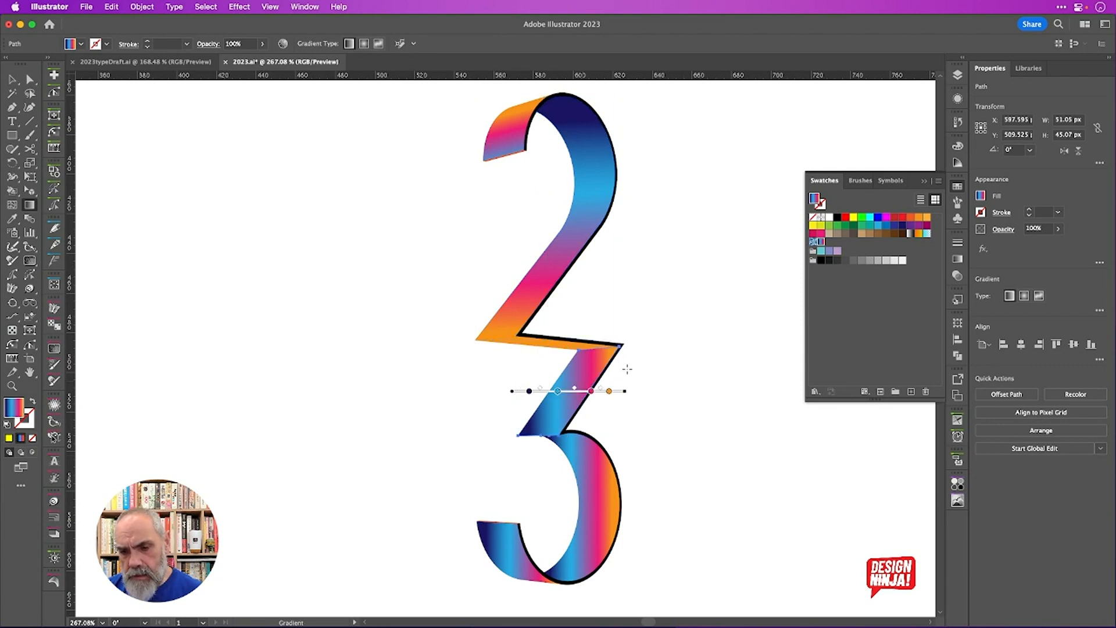
drag(634, 340, 632, 470)
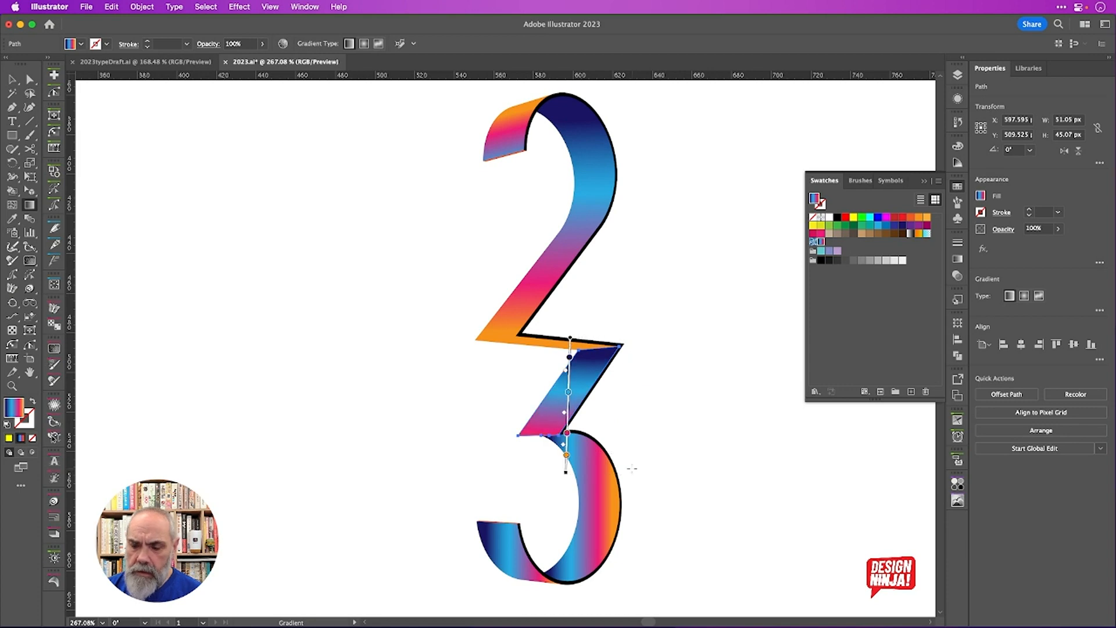
mouse_move(653, 281)
mouse_down()
mouse_move(647, 489)
mouse_move(660, 470)
mouse_up()
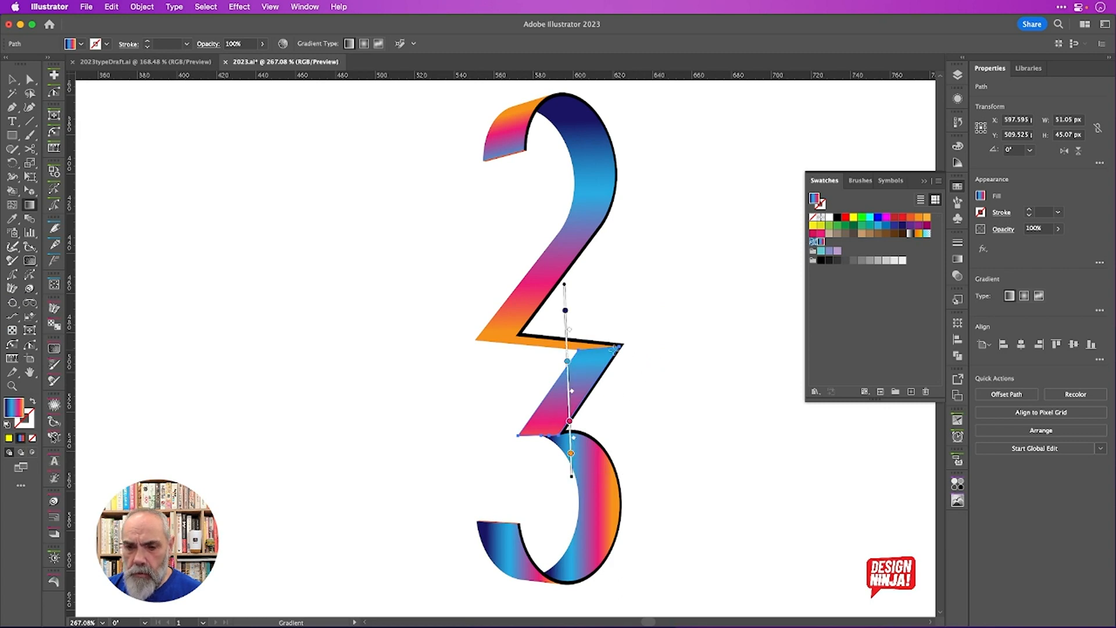
mouse_move(565, 310)
mouse_down()
mouse_move(567, 344)
mouse_move(566, 306)
mouse_up()
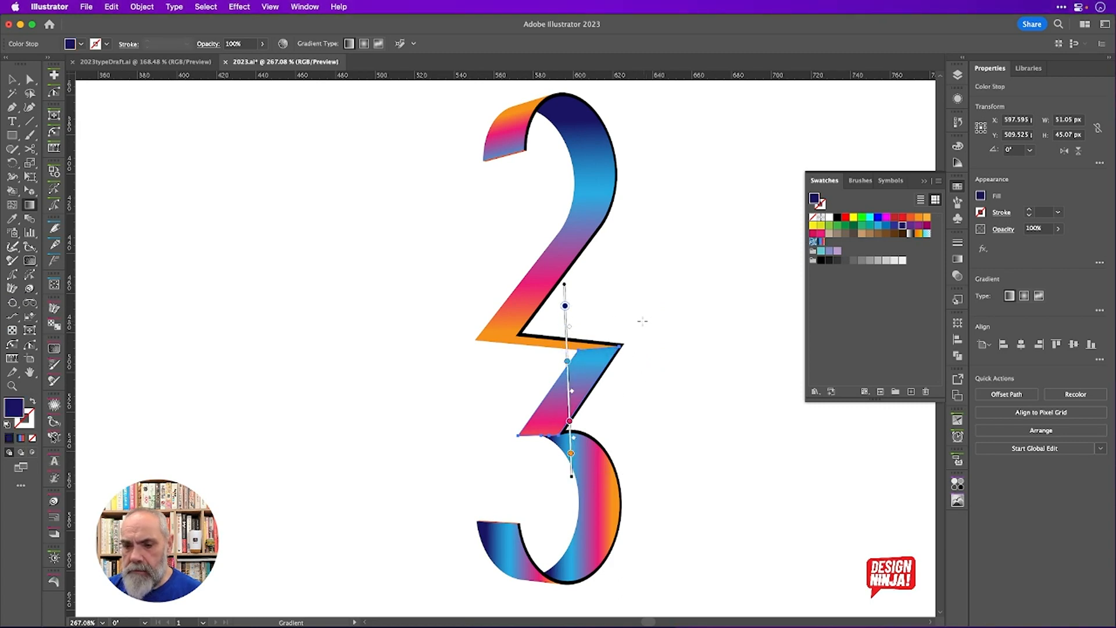
Redirect the gradient on the 3's upper diagonal to run straight down from dark blue at its top into light blue at its base
drag(638, 313, 637, 456)
drag(632, 367, 635, 485)
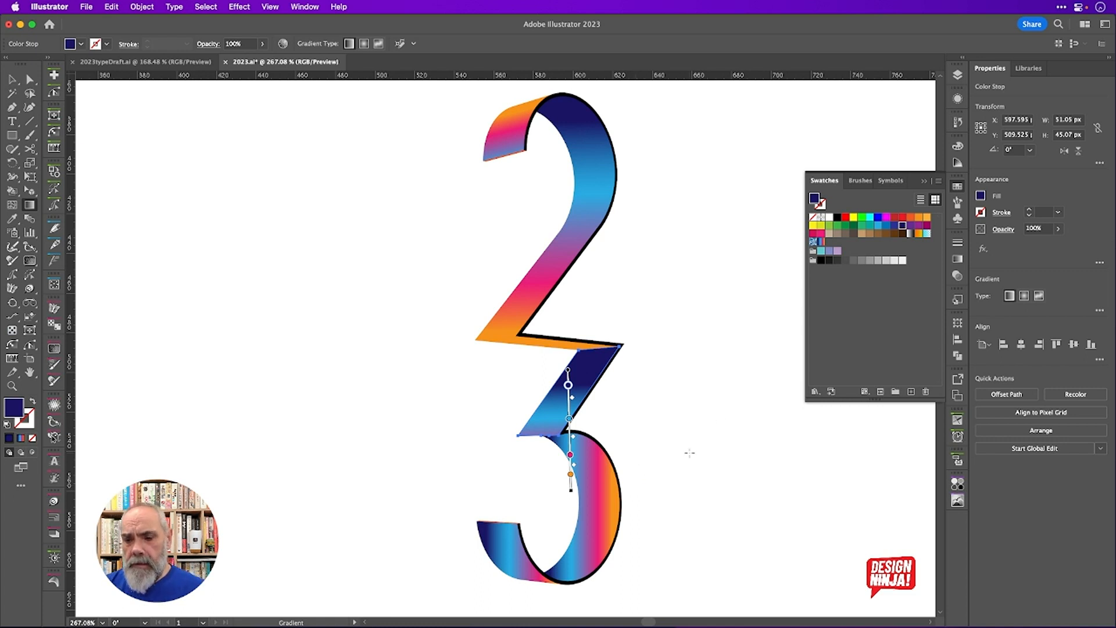
Redirect the gradient on the 3's large lower bowl to run vertically from dark blue at its top to pink-orange at its base
scroll(678, 418, down, 3)
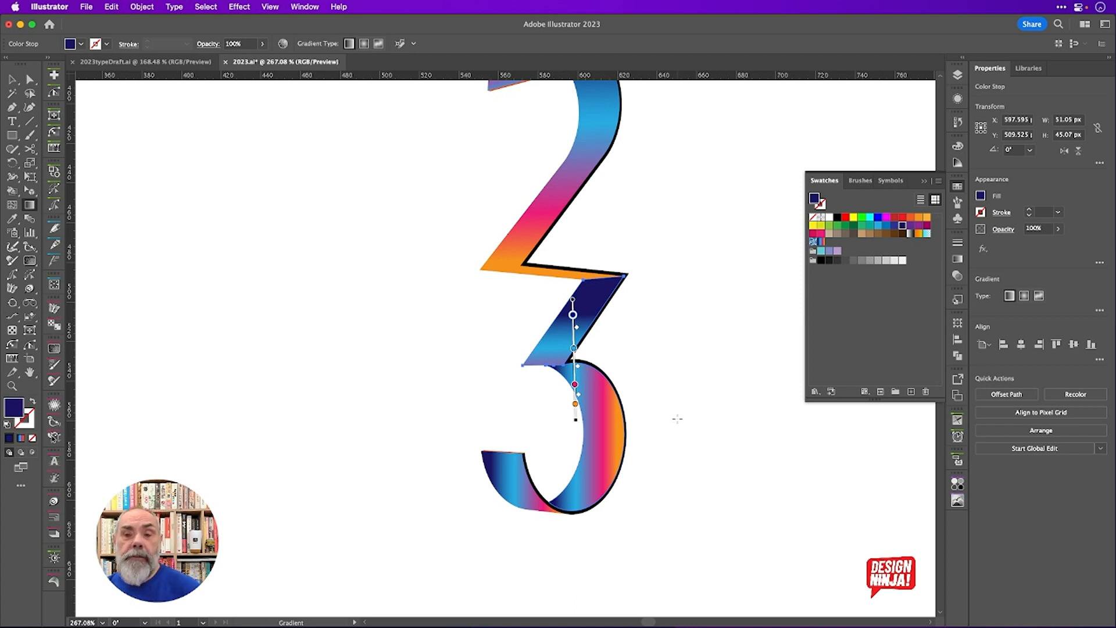
click(602, 435)
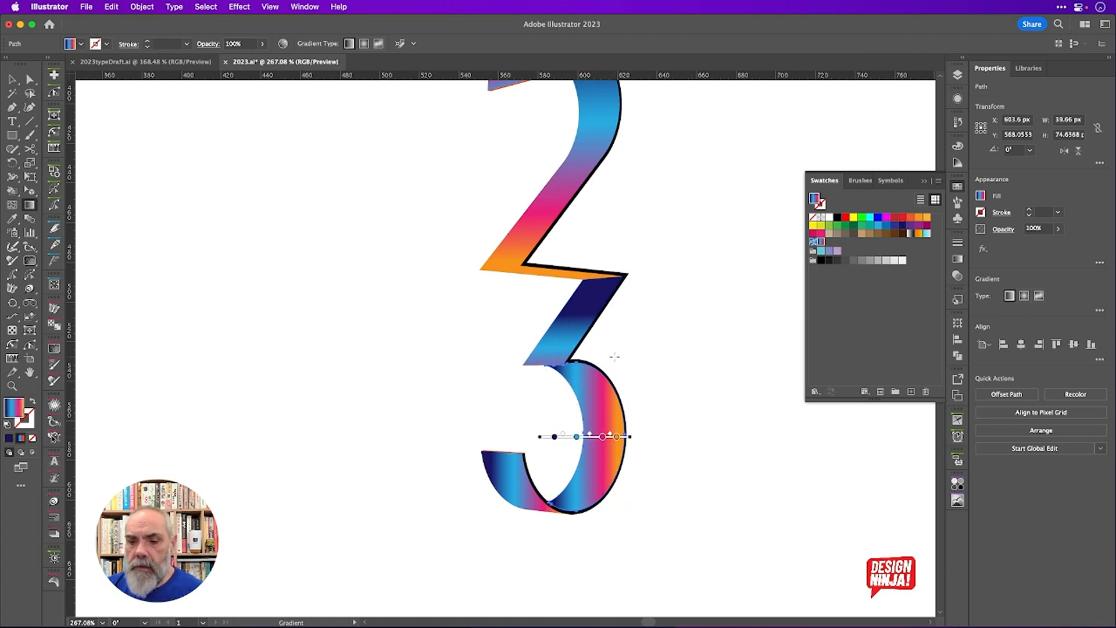
mouse_move(614, 356)
mouse_down()
mouse_move(611, 434)
mouse_move(498, 411)
mouse_move(484, 387)
mouse_move(577, 319)
mouse_move(692, 284)
mouse_move(718, 385)
mouse_move(698, 443)
mouse_move(615, 445)
mouse_move(578, 459)
mouse_move(618, 573)
mouse_move(616, 543)
mouse_up()
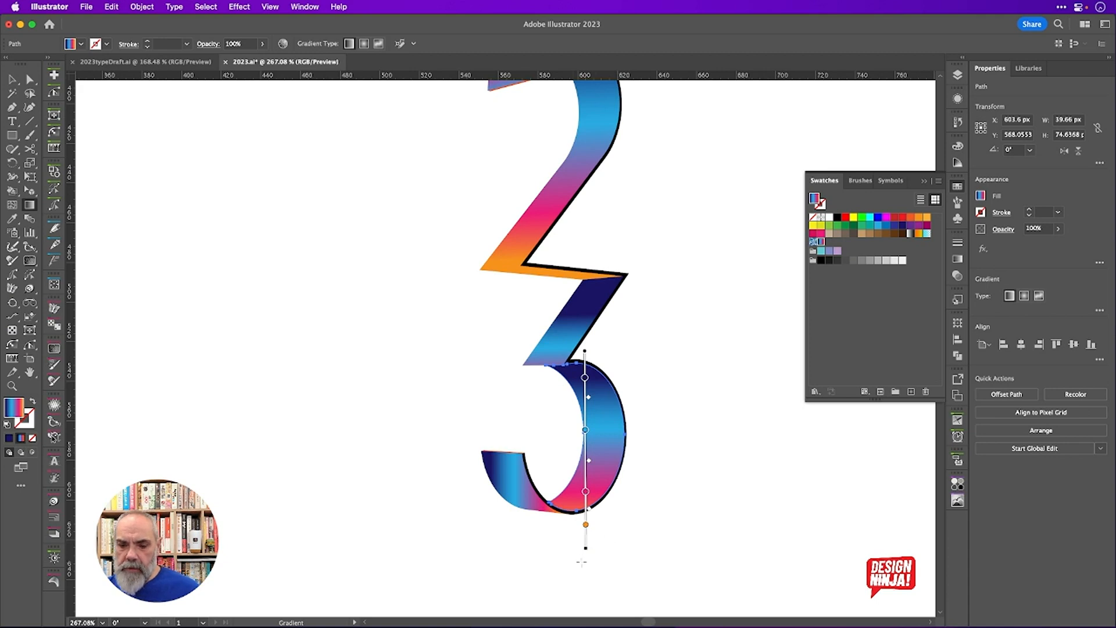
Redirect the gradient on the 3's lower curled tip to run upward, from dark blue at its base to orange at the tip
click(522, 487)
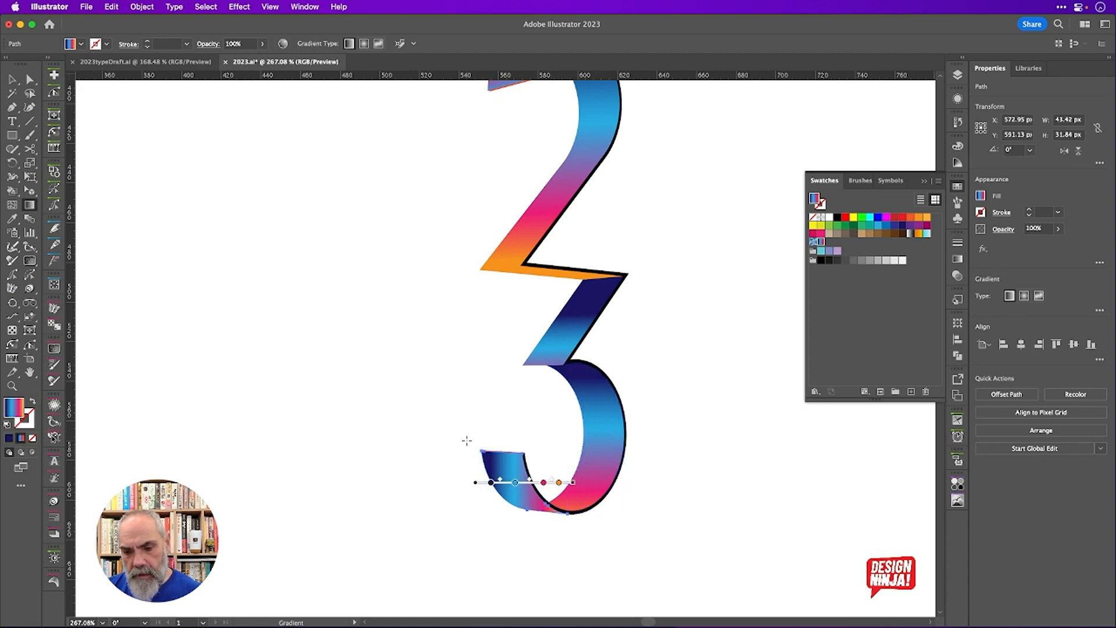
drag(462, 437, 458, 503)
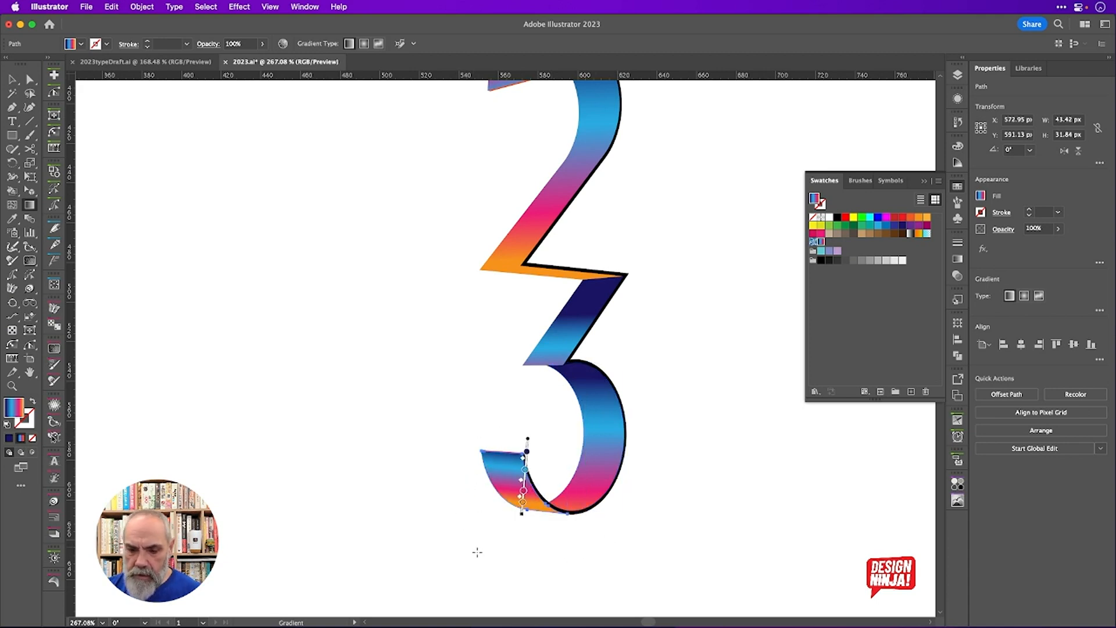
mouse_move(473, 557)
mouse_down()
mouse_move(466, 461)
mouse_move(476, 424)
mouse_move(475, 438)
mouse_up()
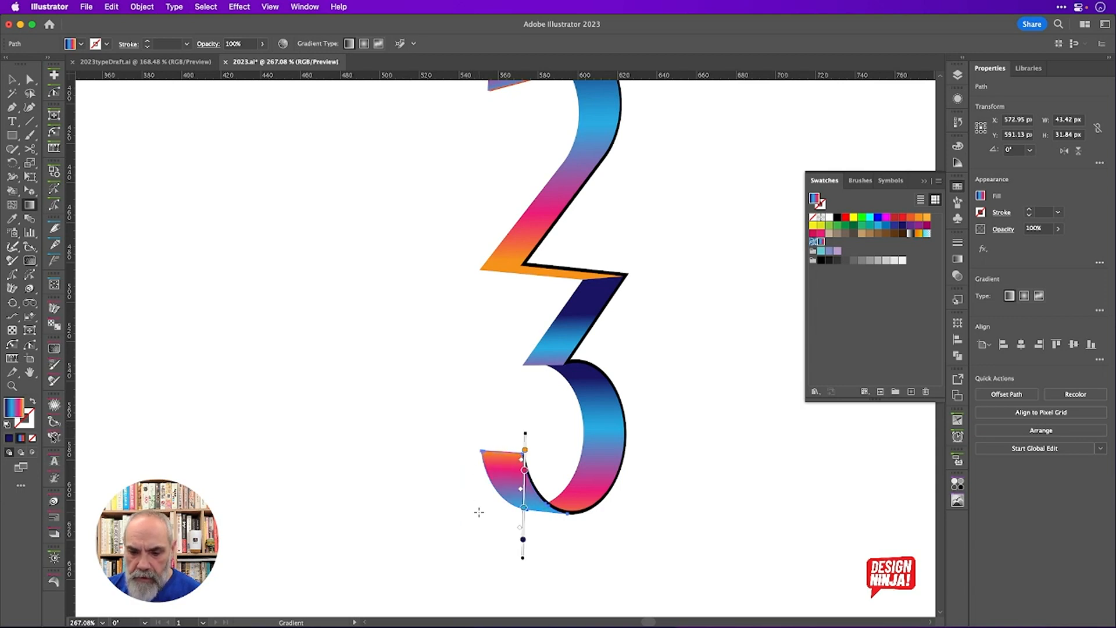
mouse_move(486, 522)
mouse_down()
mouse_move(481, 460)
mouse_move(491, 451)
mouse_up()
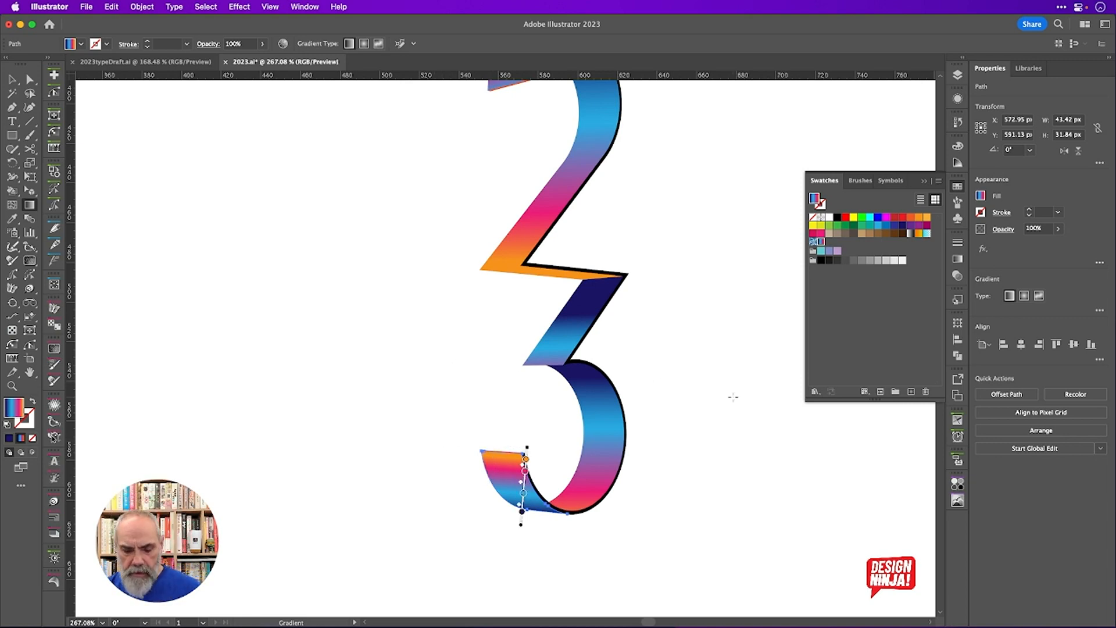
Scale the whole stacked 23 up proportionally to about 785 px tall, move it near the middle of the artboard, and deselect it
key(super+0)
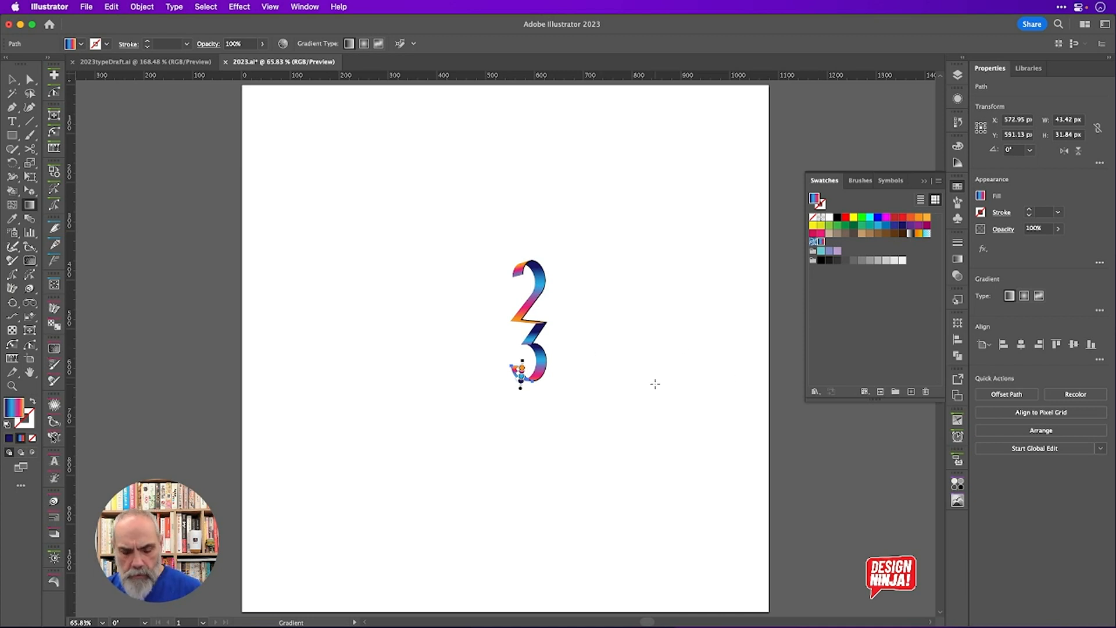
key(v)
click(686, 388)
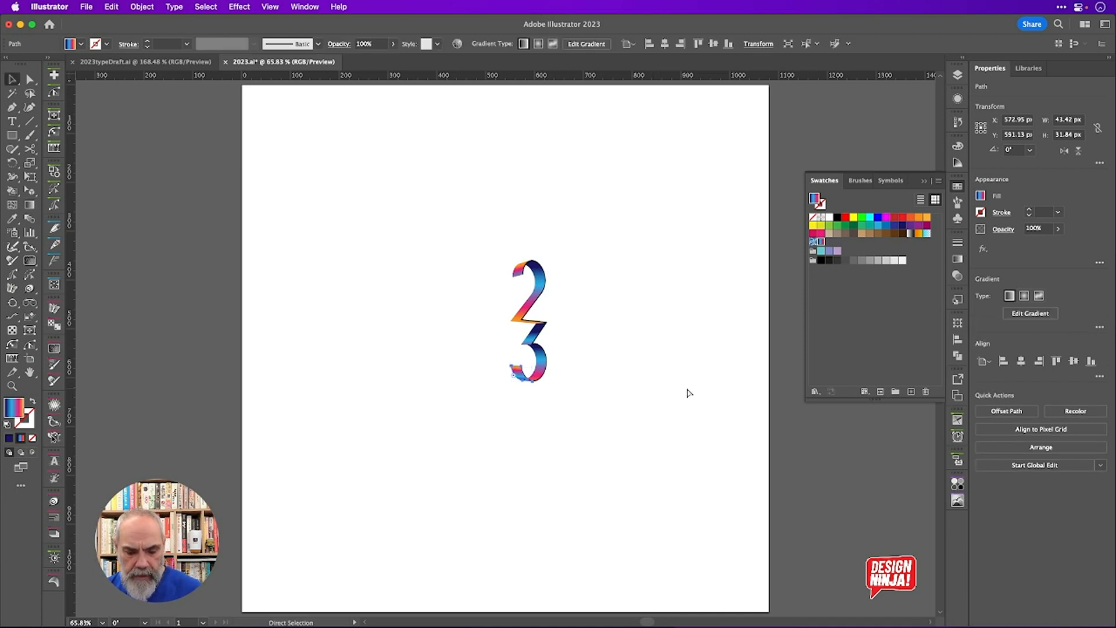
key(super+a)
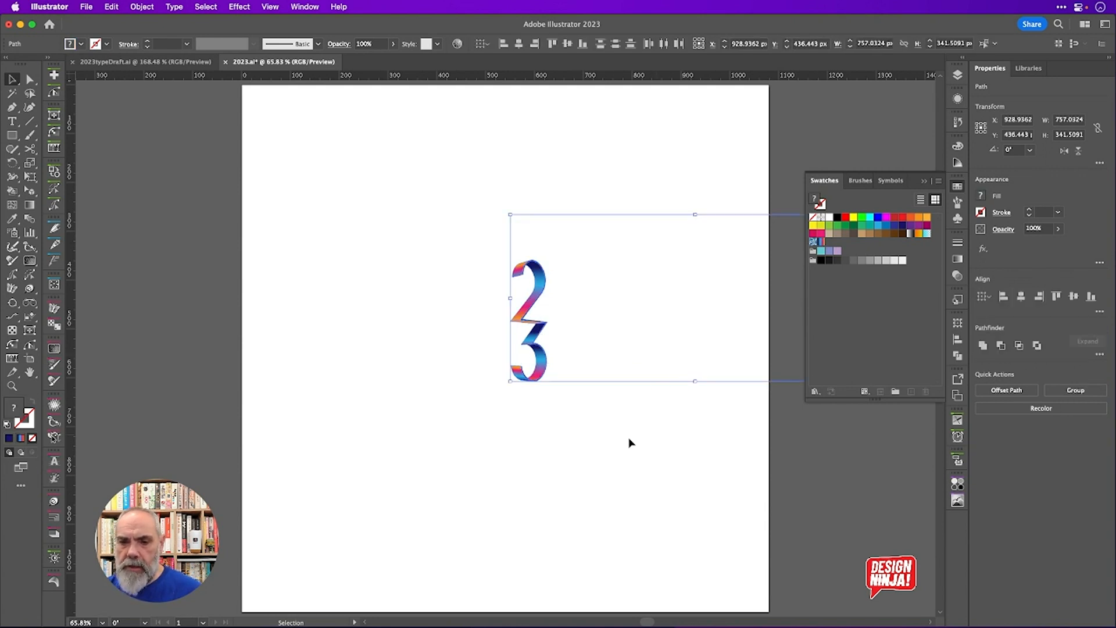
click(629, 440)
drag(486, 236, 630, 456)
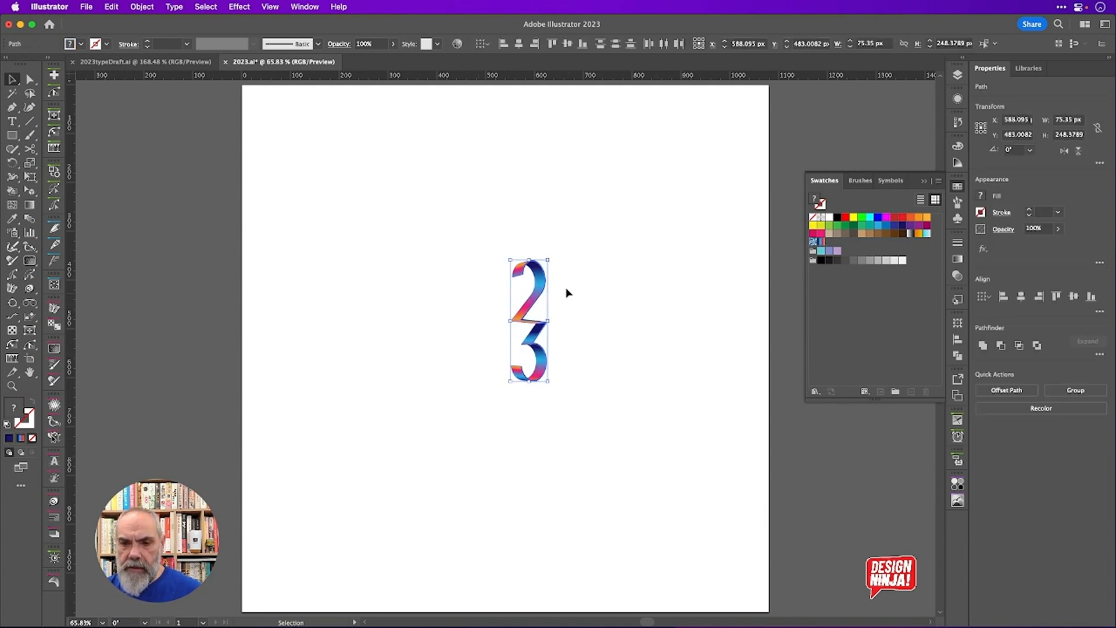
drag(549, 259, 675, 130)
drag(572, 205, 563, 217)
click(642, 222)
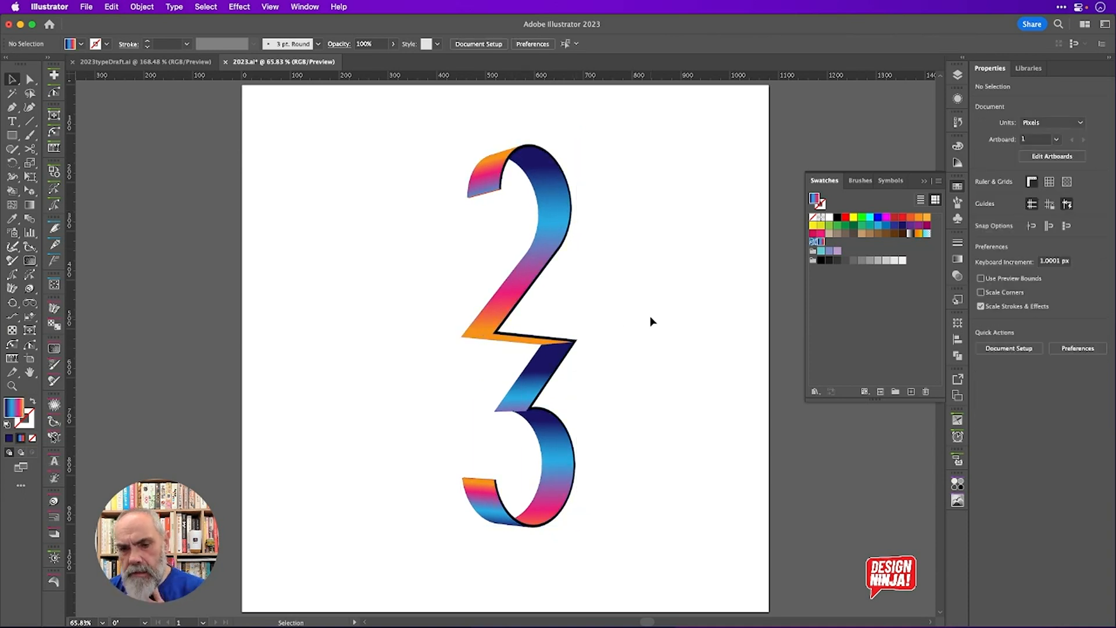
Fill the black ribbon-edge shape behind the numerals with the White, Black gradient preset
click(540, 281)
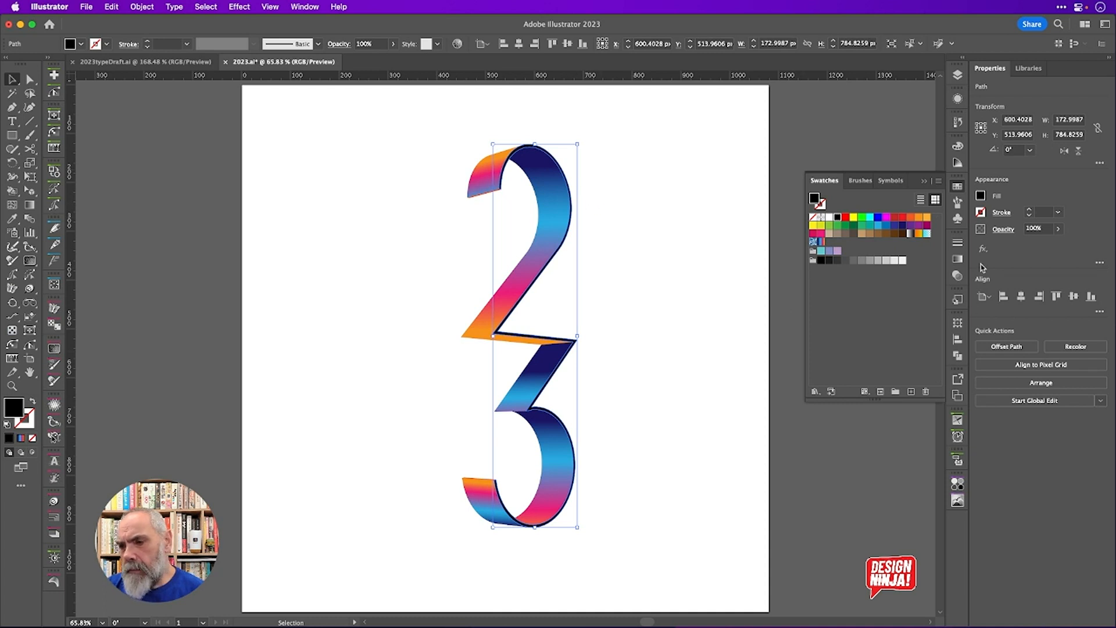
click(957, 260)
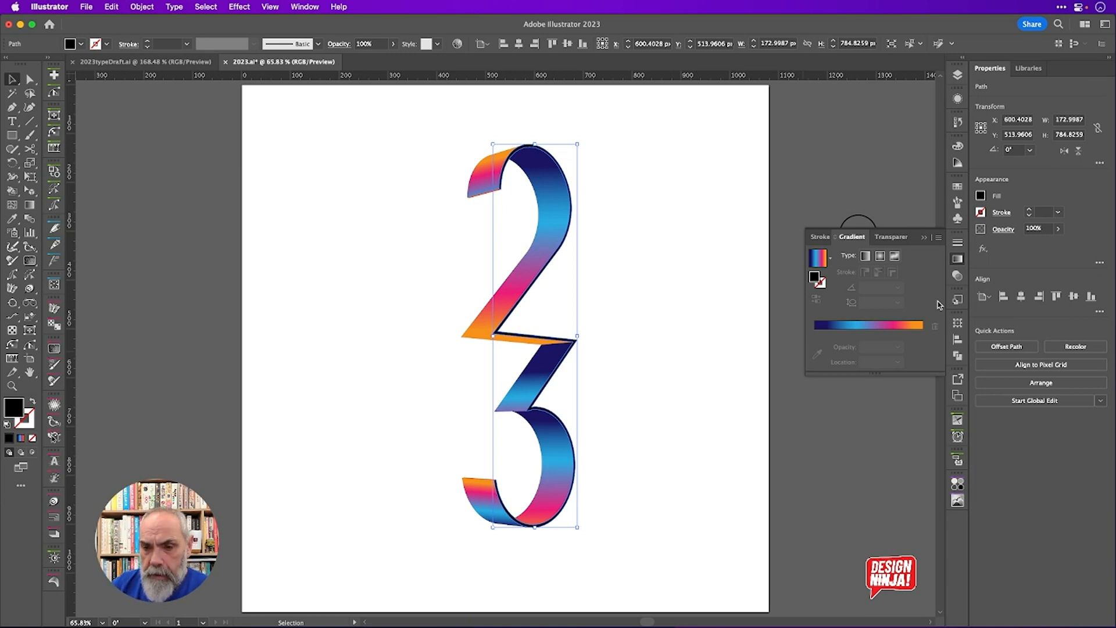
key(period)
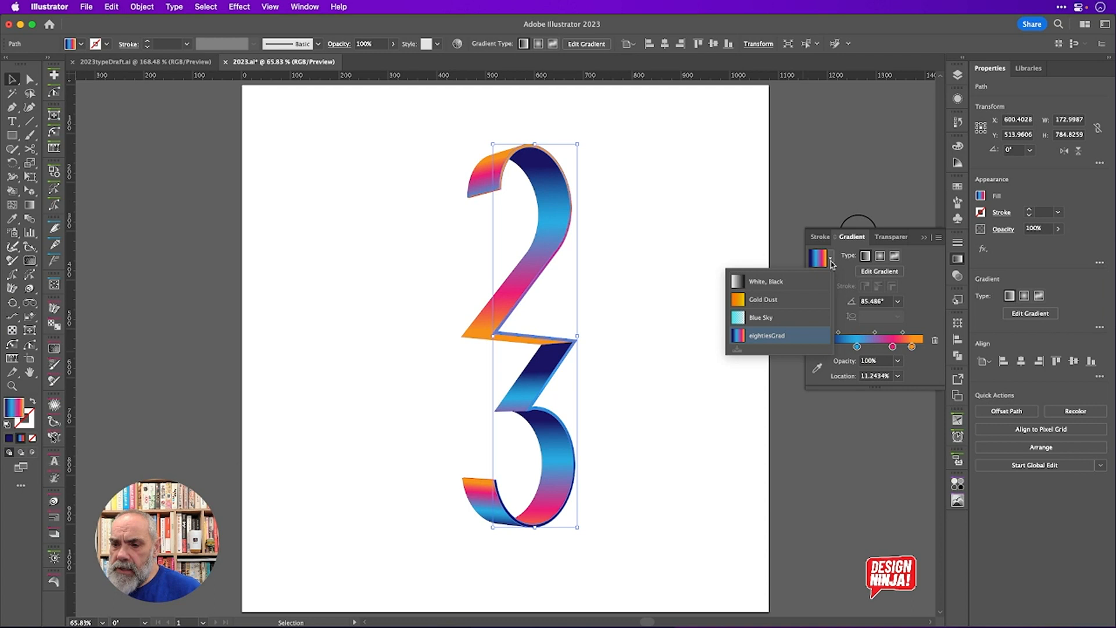
click(785, 282)
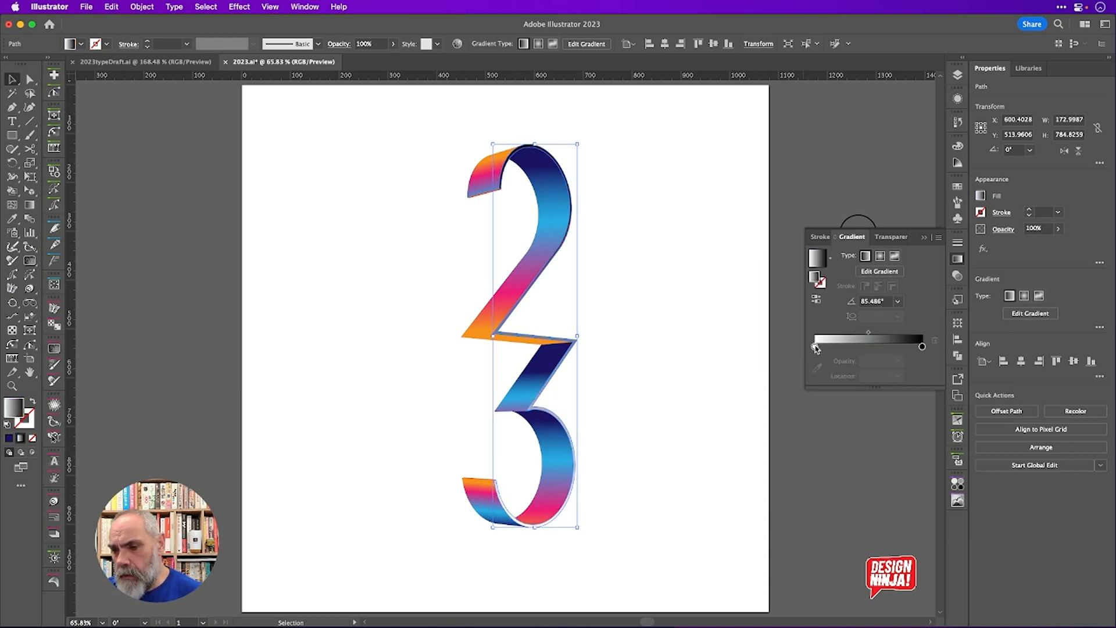
Recolour the edge gradient's black stop to cyan in HSB: hue 180°, saturation 76.96%, brightness 90.2%
double_click(922, 347)
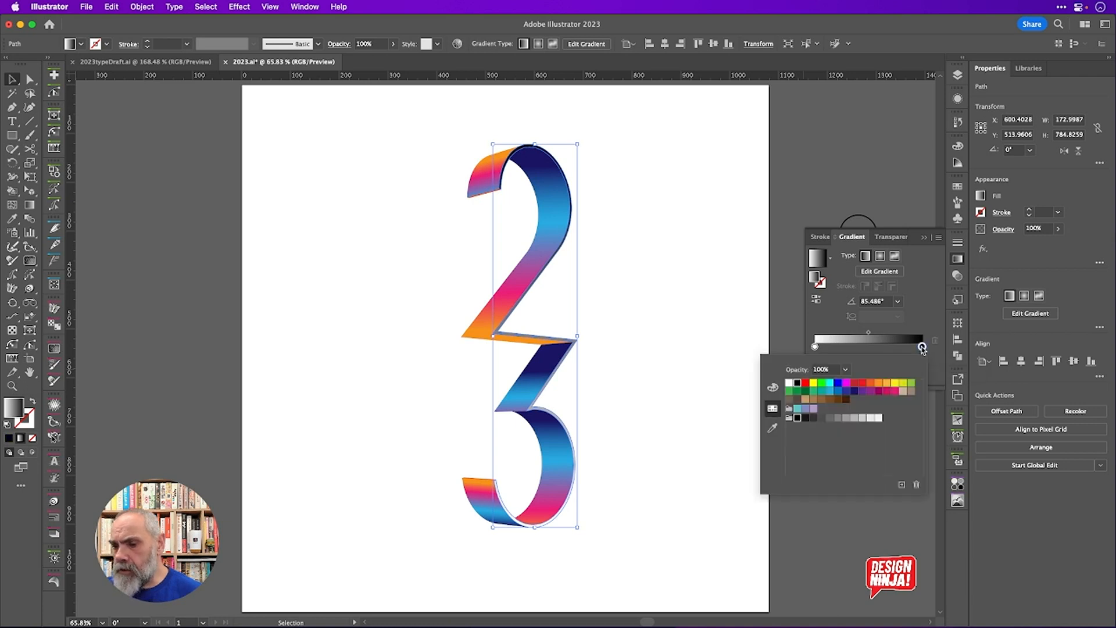
click(830, 391)
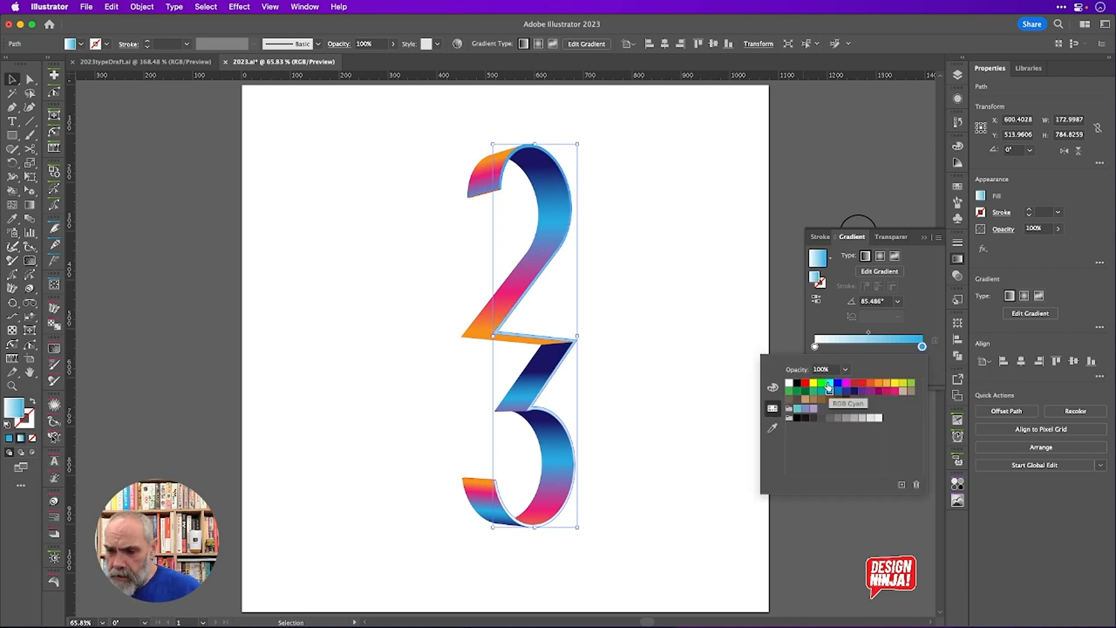
click(830, 385)
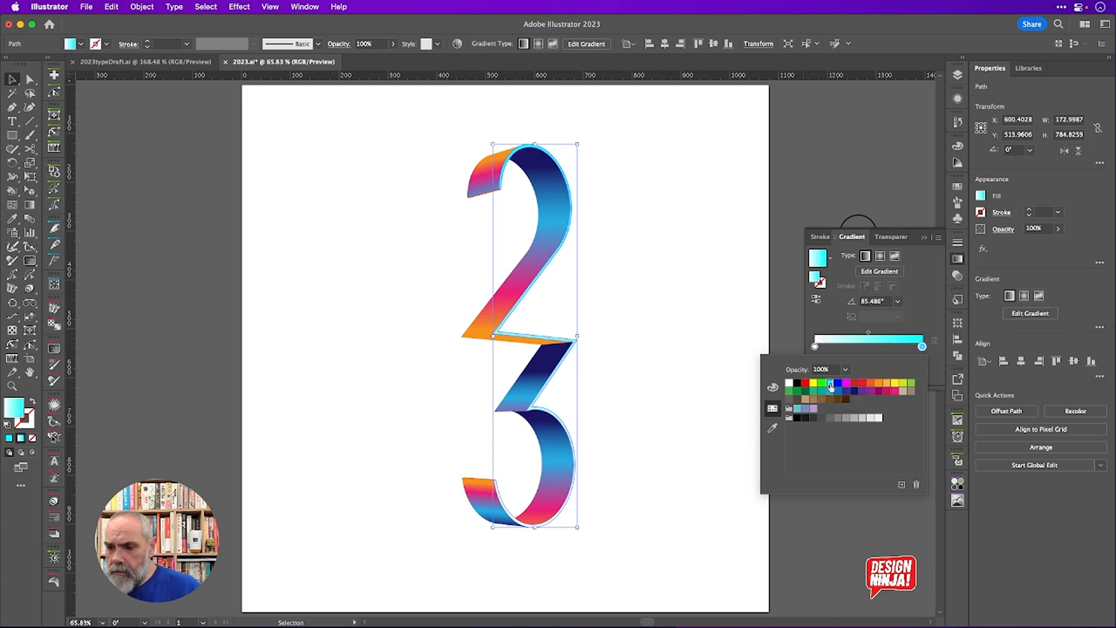
click(774, 388)
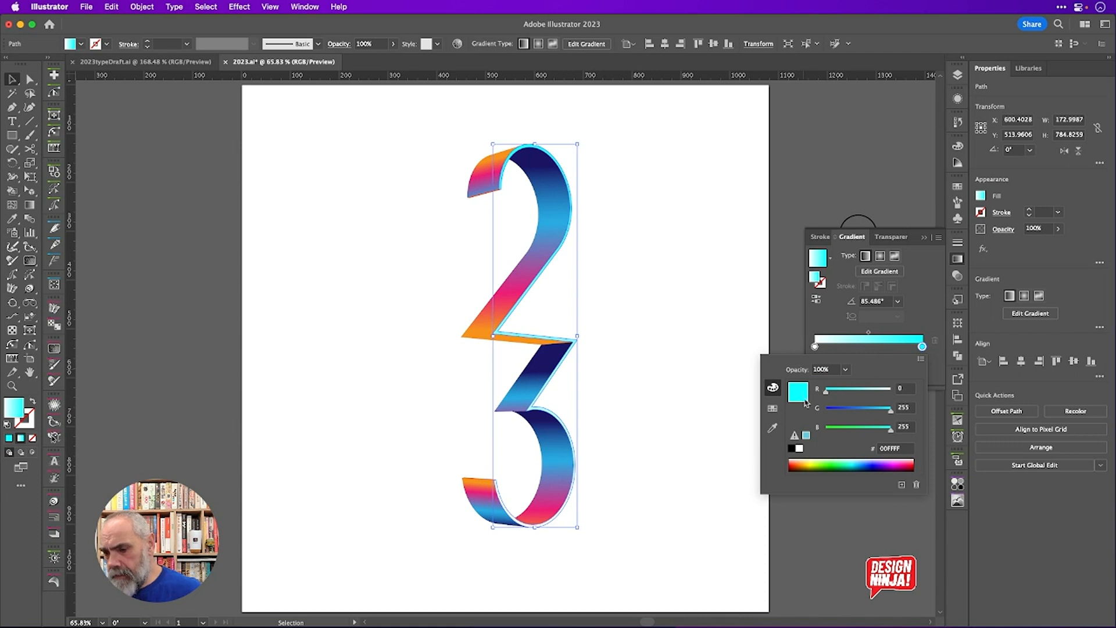
click(921, 359)
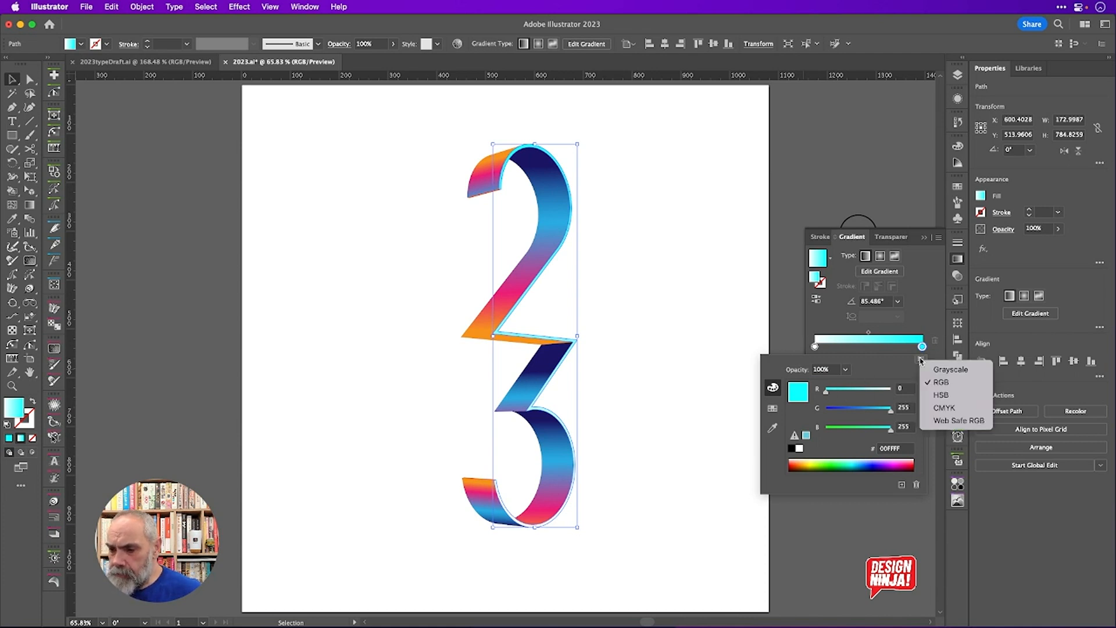
click(942, 395)
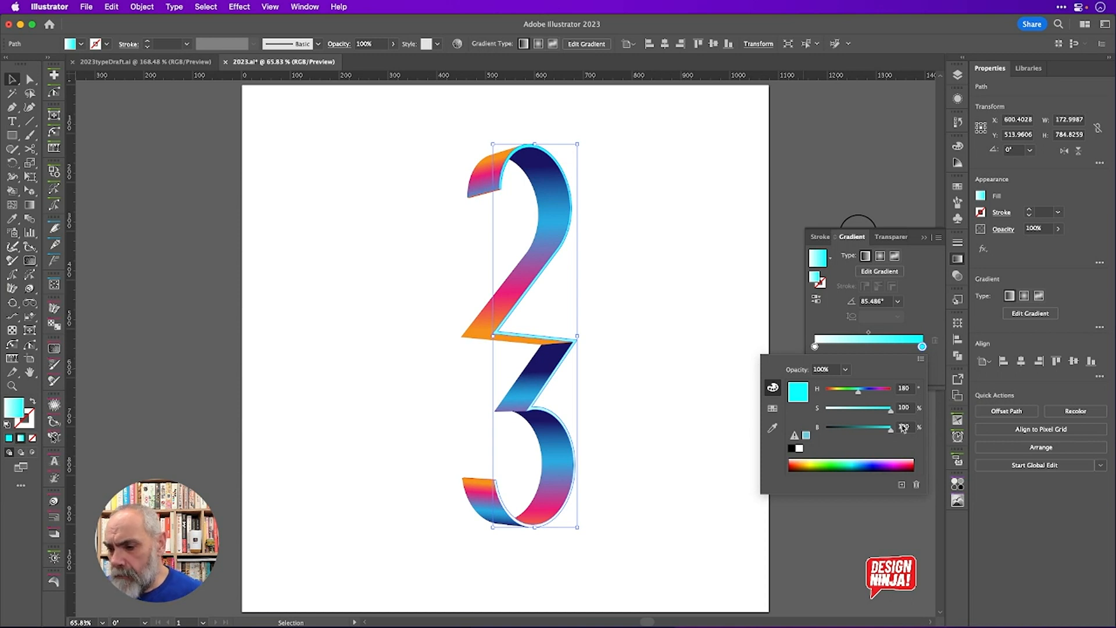
mouse_move(891, 409)
mouse_down()
mouse_move(870, 430)
mouse_move(885, 431)
mouse_move(877, 412)
mouse_up()
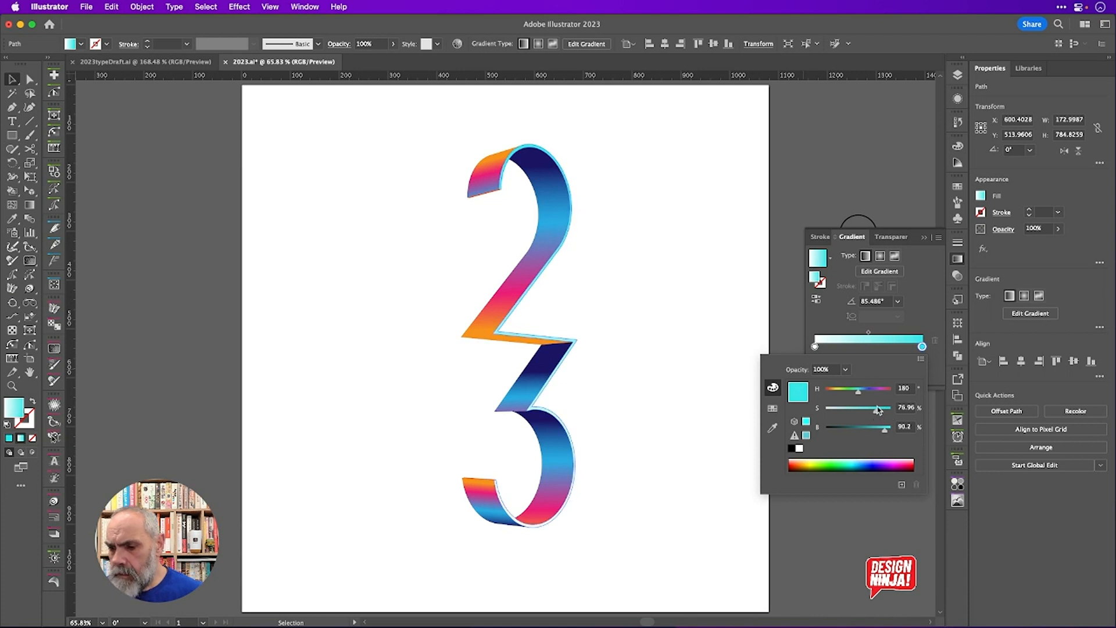
Move the edge gradient's white stop to the middle and duplicate the cyan end stop to location 0%
click(915, 322)
click(816, 347)
drag(817, 349, 871, 348)
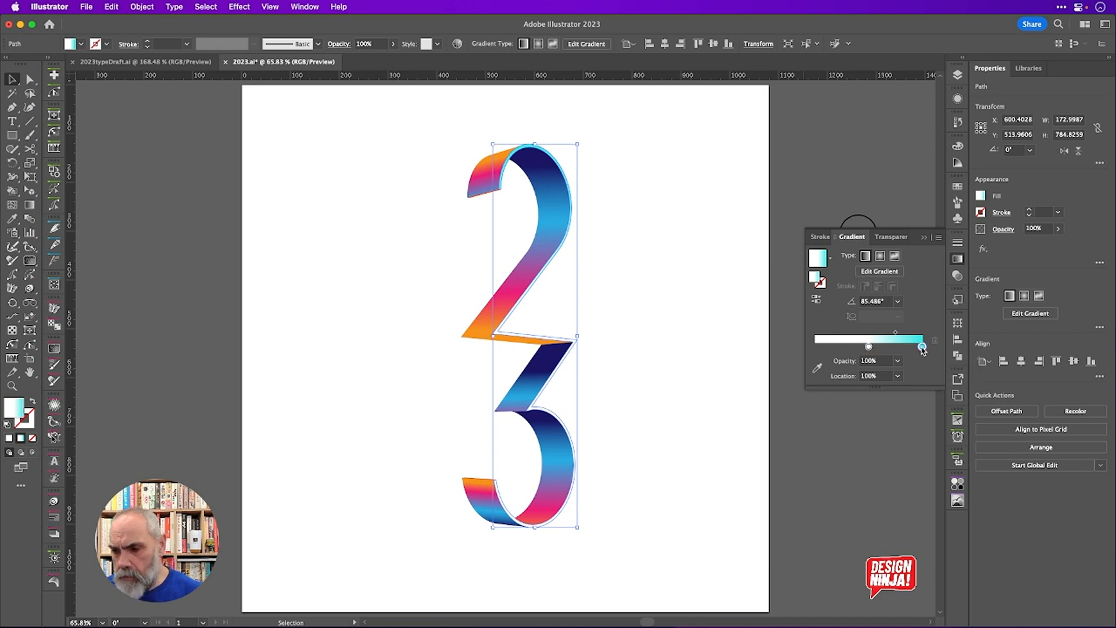
drag(922, 347, 807, 349)
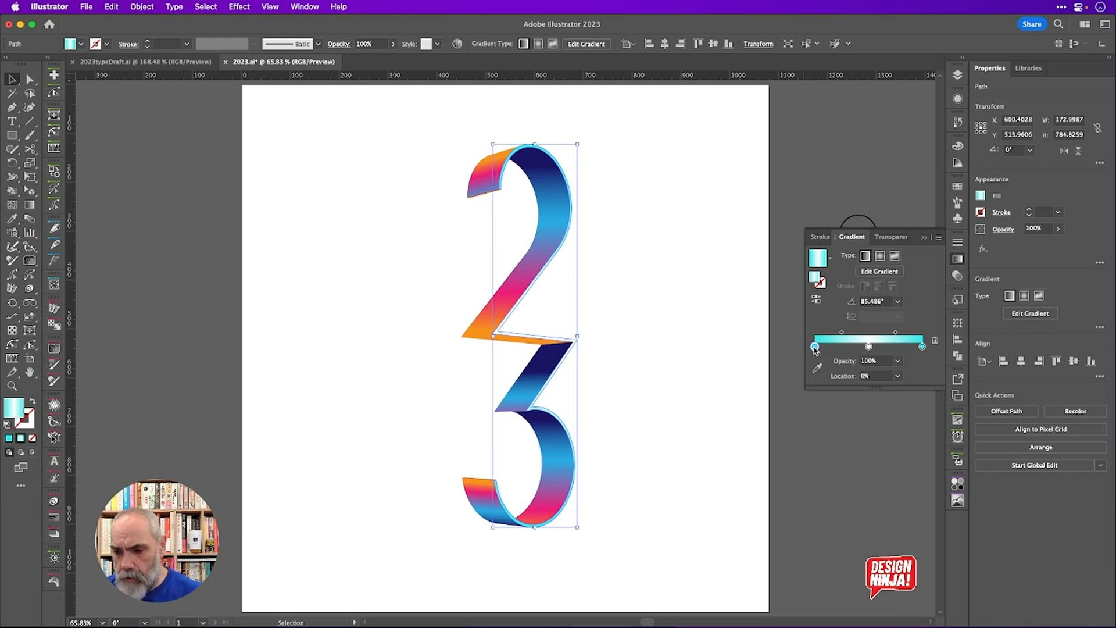
Replace the white middle stop with a copy of the cyan stop at about 50.87% and lower its saturation to 30%
drag(815, 347, 889, 393)
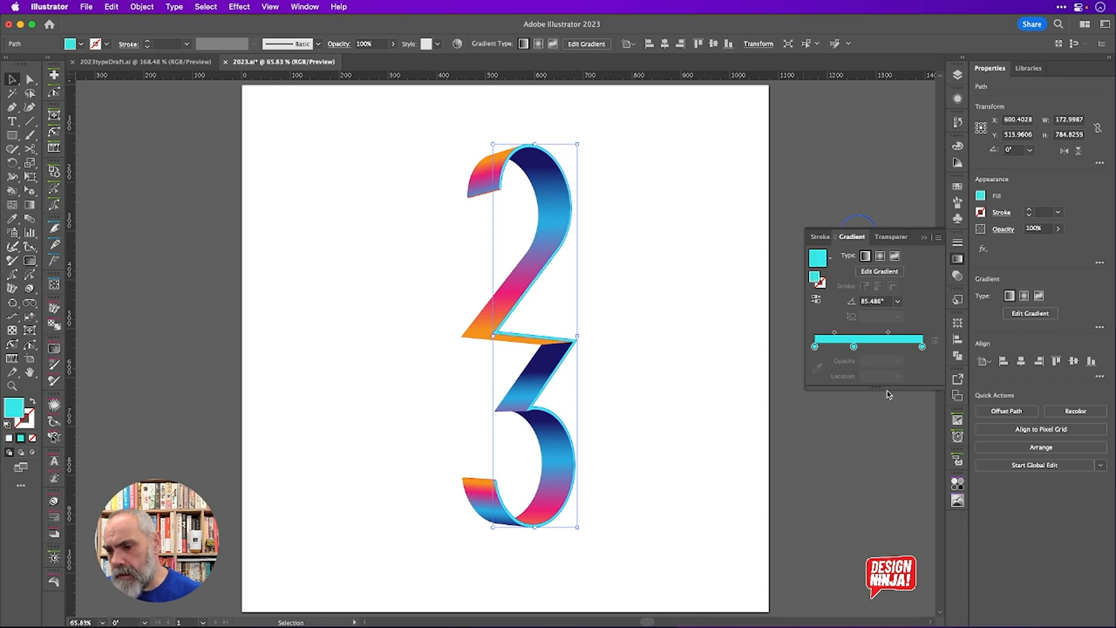
drag(853, 347, 871, 351)
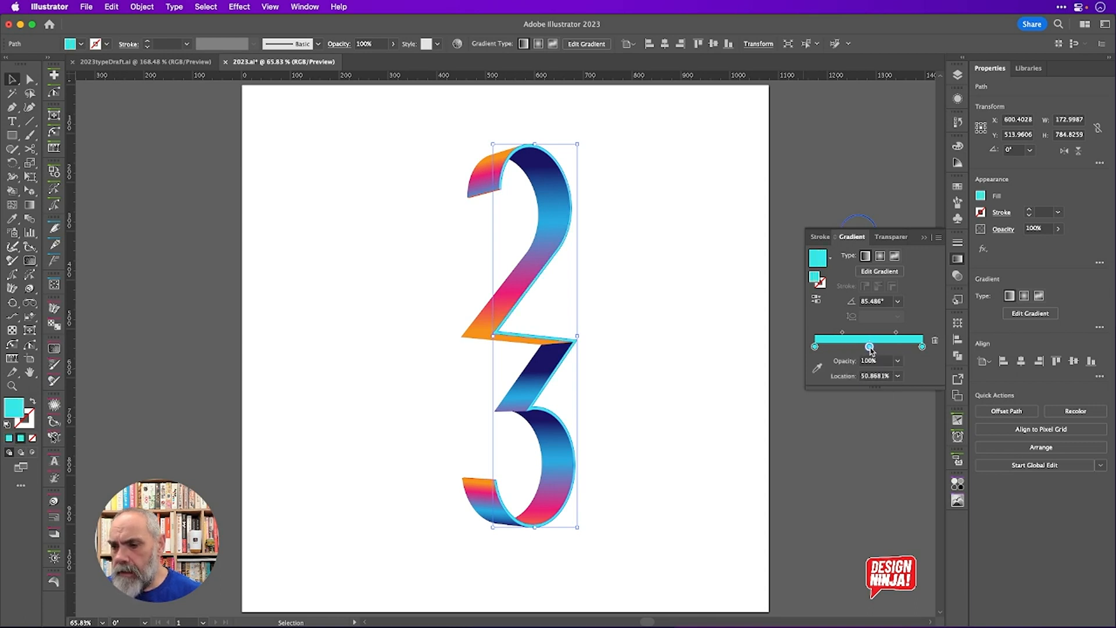
double_click(870, 347)
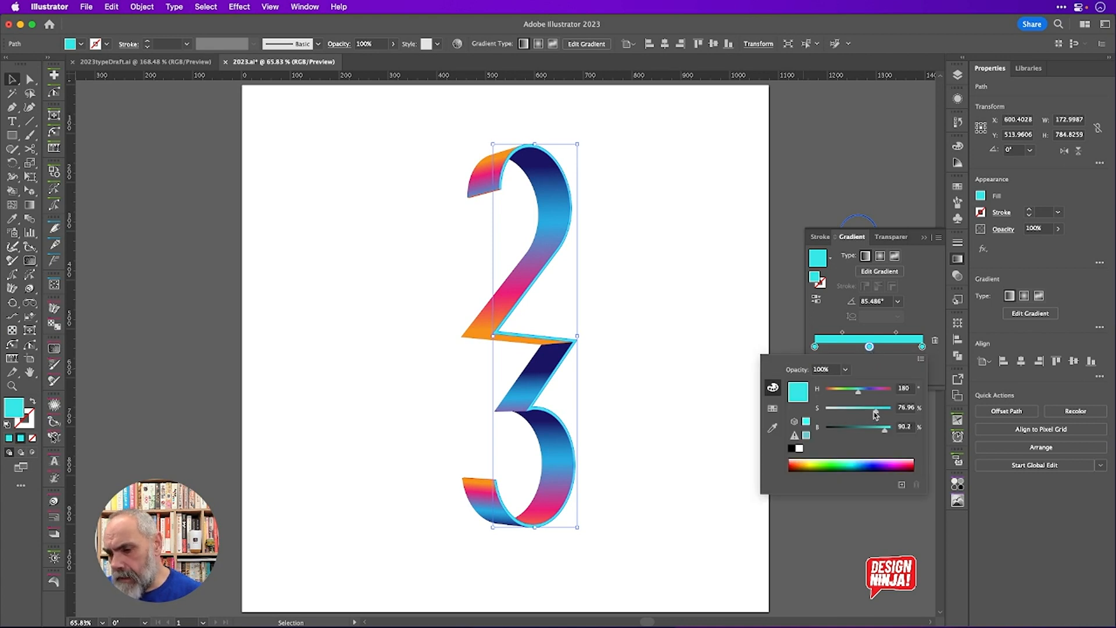
drag(875, 414, 849, 416)
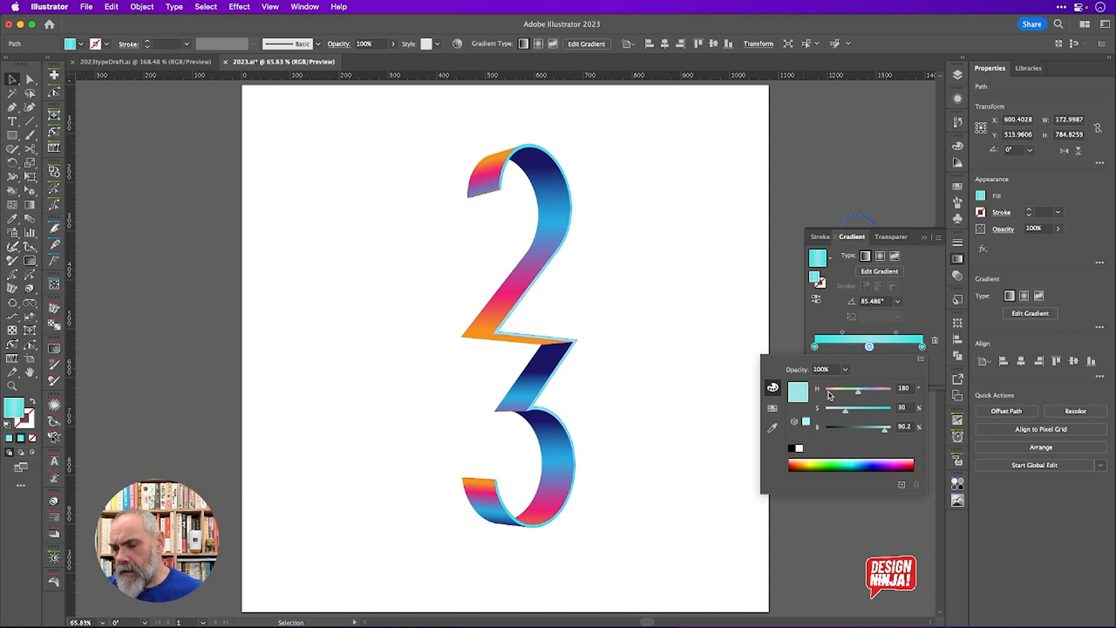
Spread the edge gradient's two midpoints outward, the second to about 71%, then deselect the shape and save the document
click(842, 336)
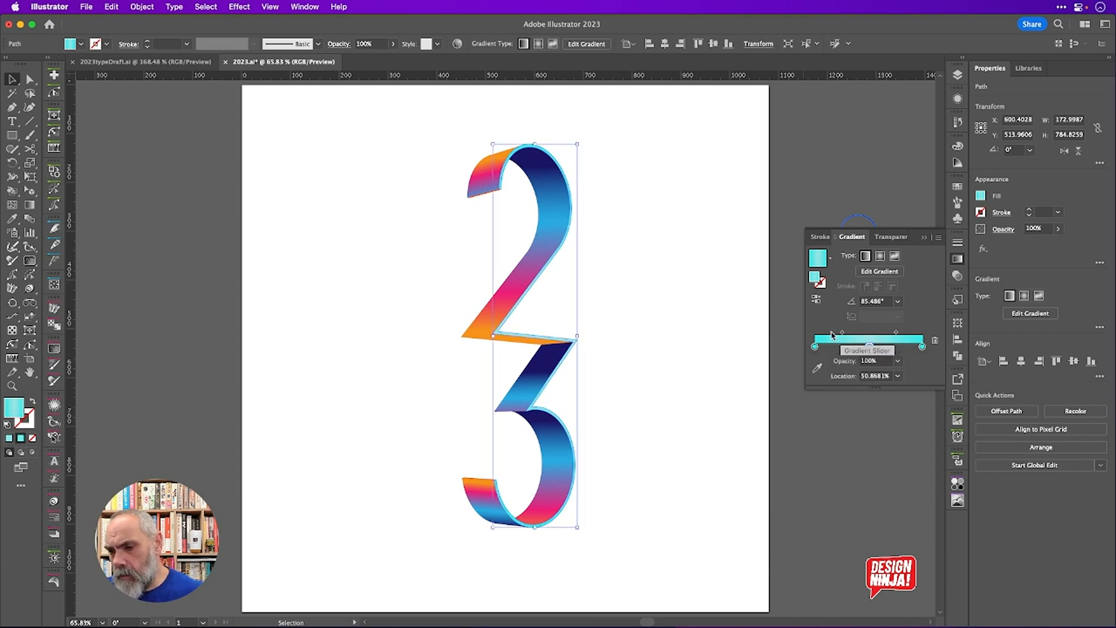
drag(842, 332, 908, 334)
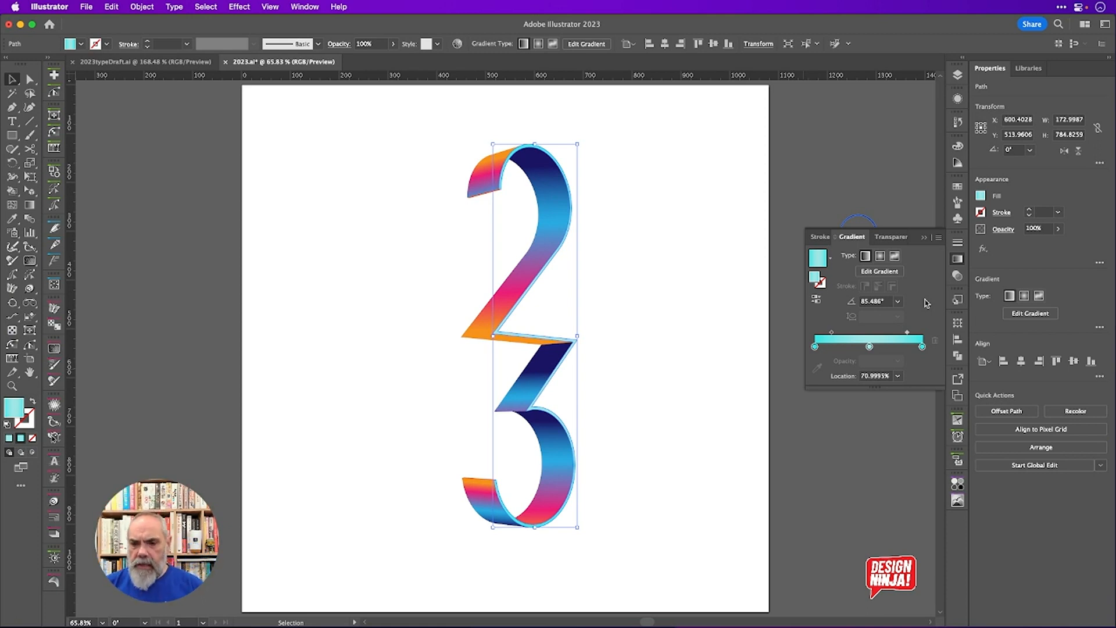
click(643, 320)
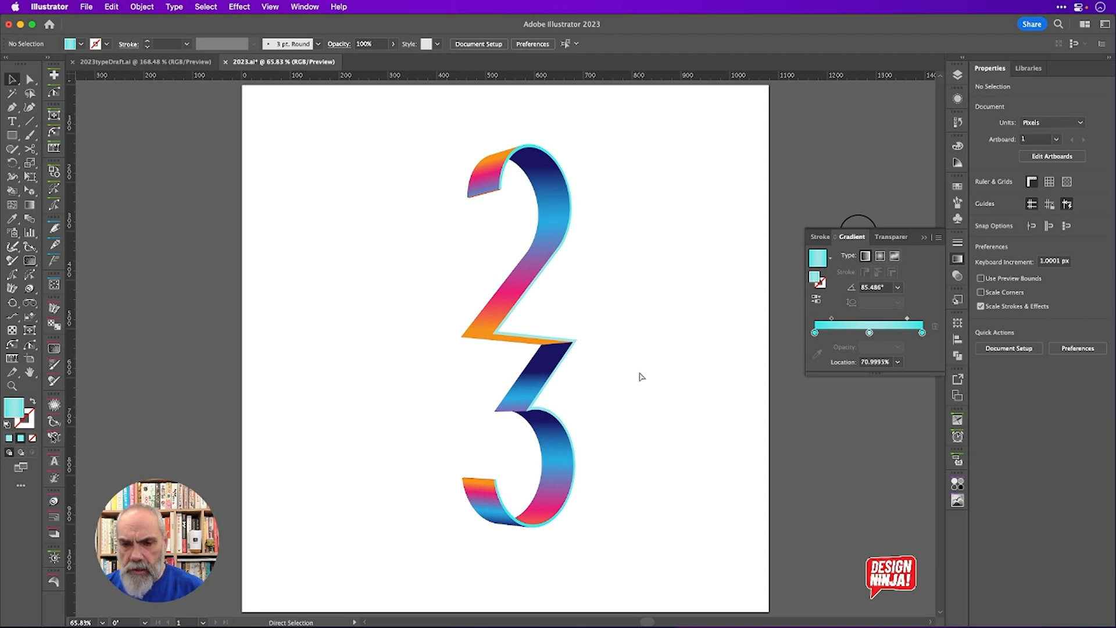
key(super+s)
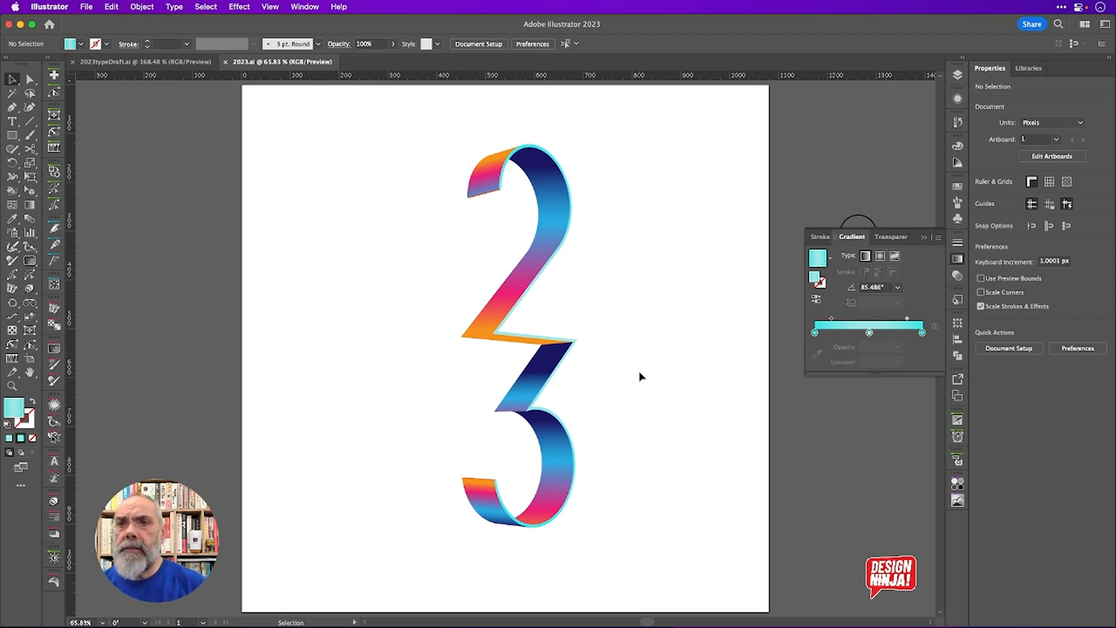
Fill the orange fold strip joining the 2 and the 3 with the current cyan gradient and remove its middle colour stop
click(504, 343)
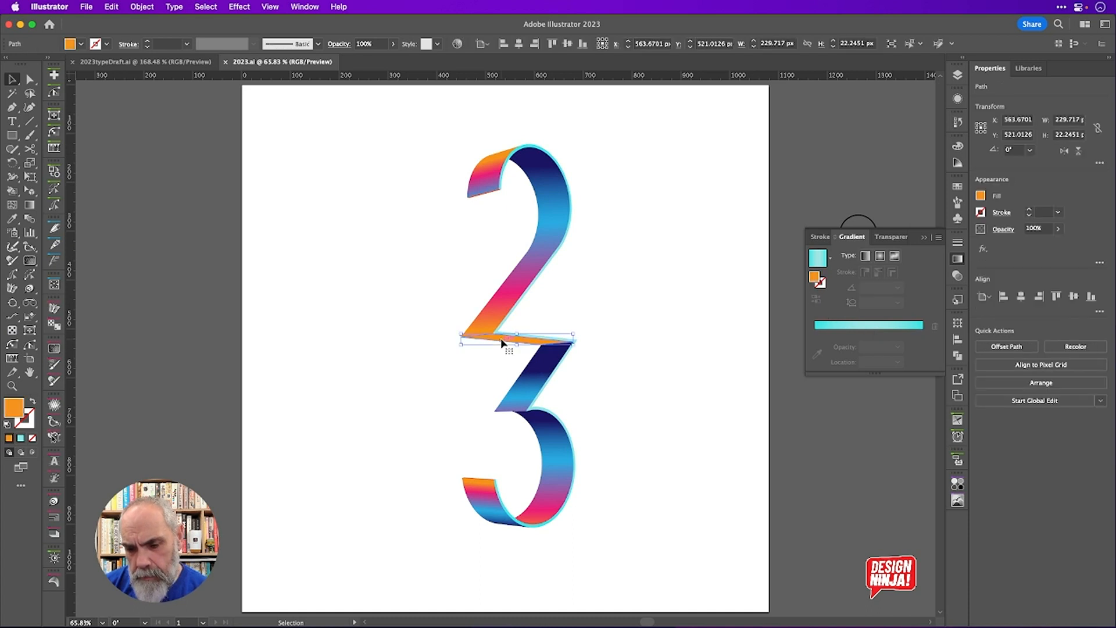
scroll(502, 341, up, 3)
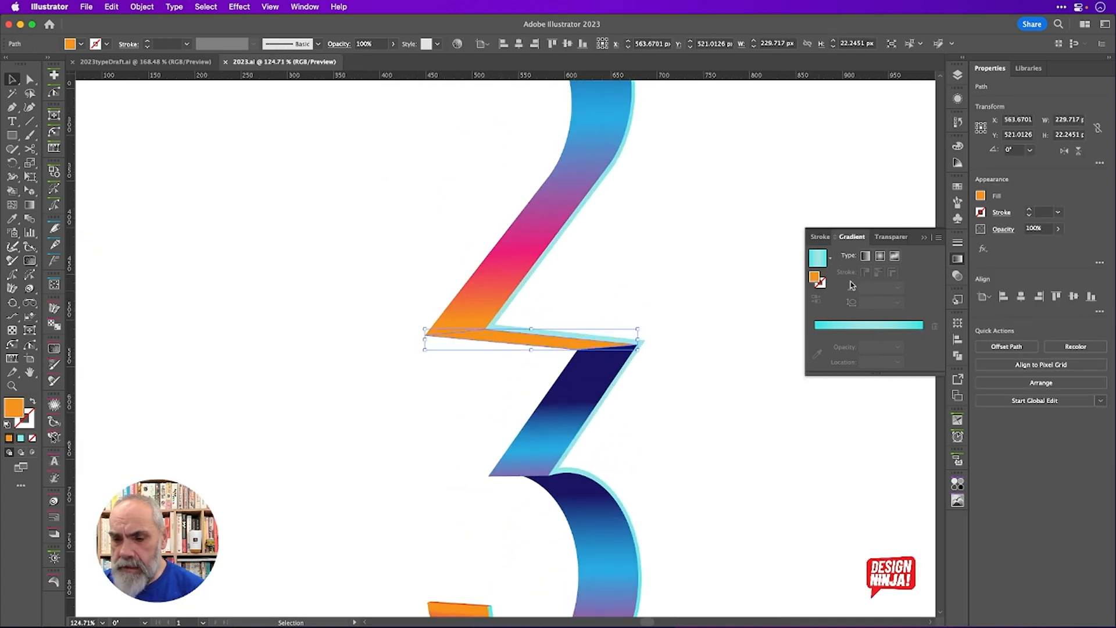
key(period)
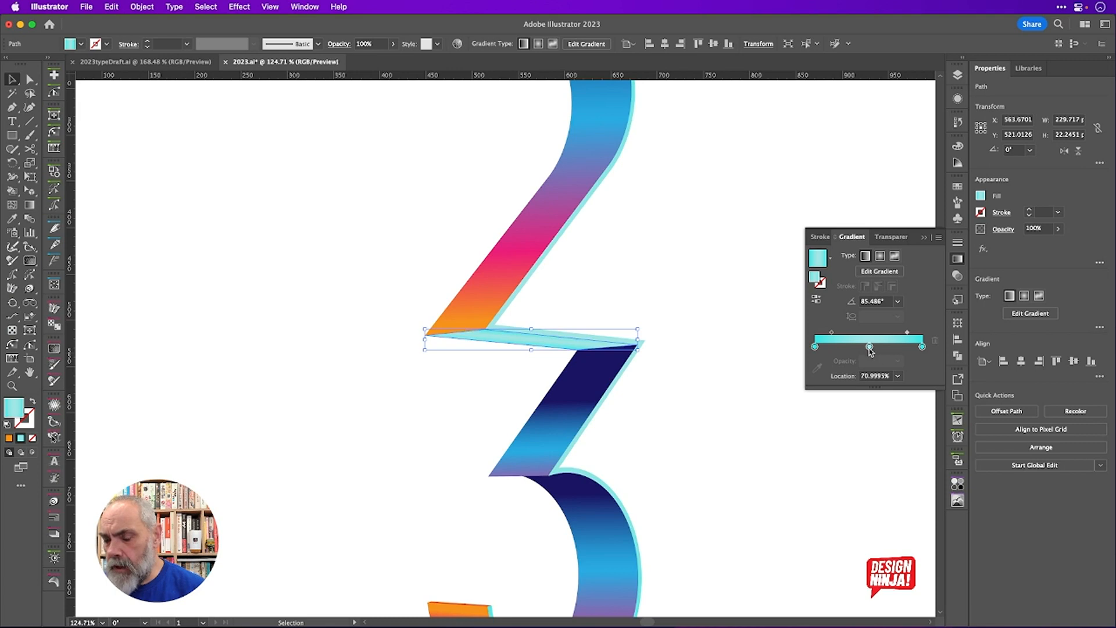
drag(870, 347, 872, 367)
Recolour the fold strip gradient's start stop to the dark blue swatch R=27 G=20 B=100 and its end stop to the medium blue swatch
click(815, 347)
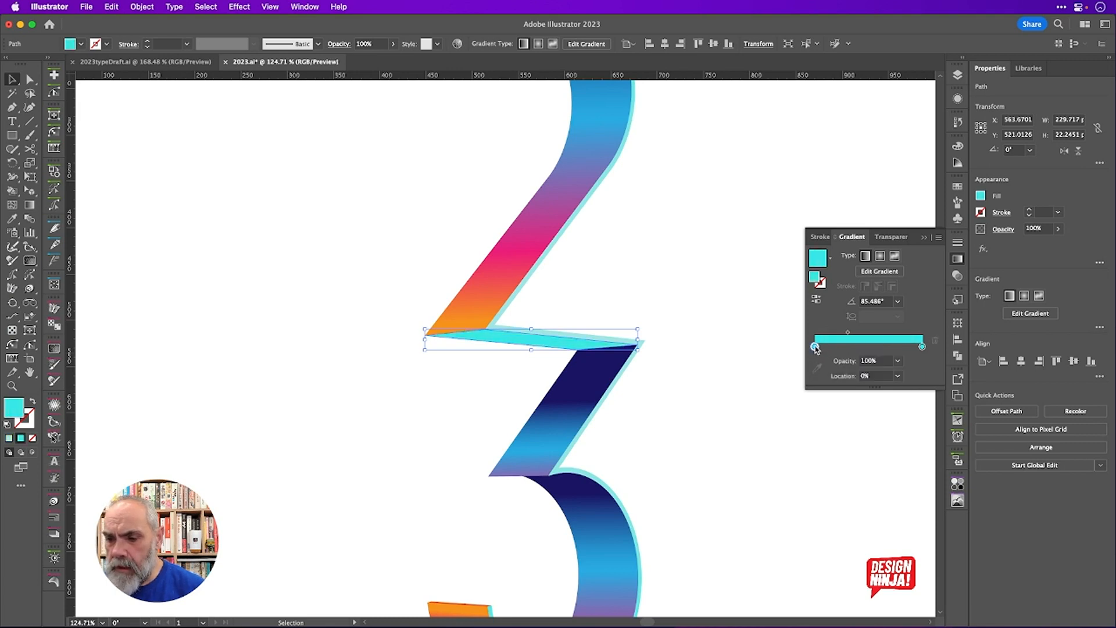
double_click(815, 347)
click(773, 409)
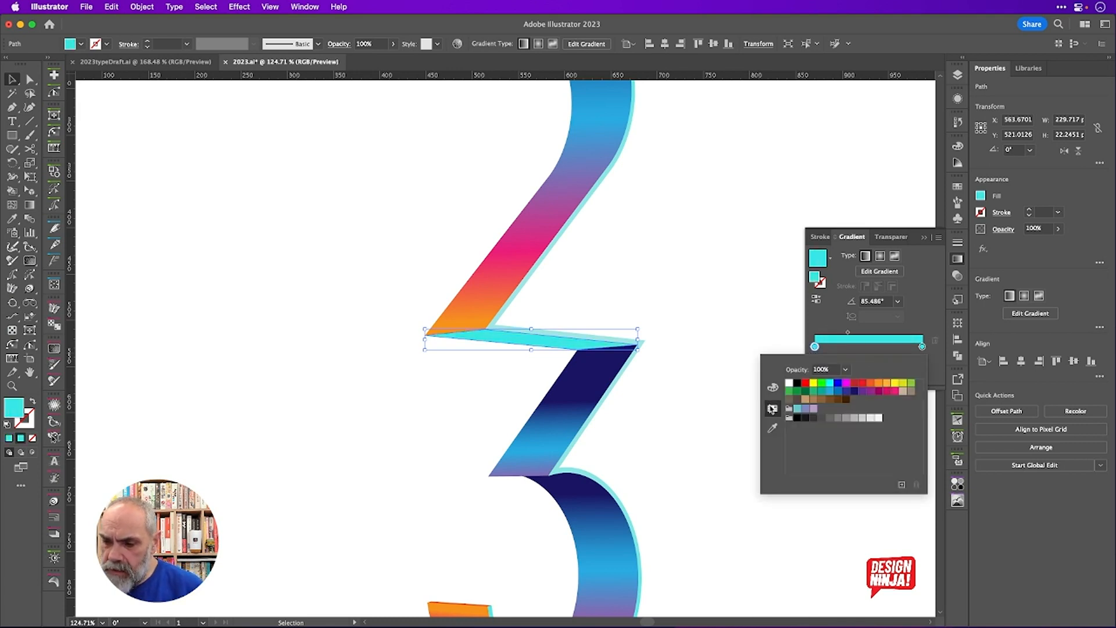
click(854, 391)
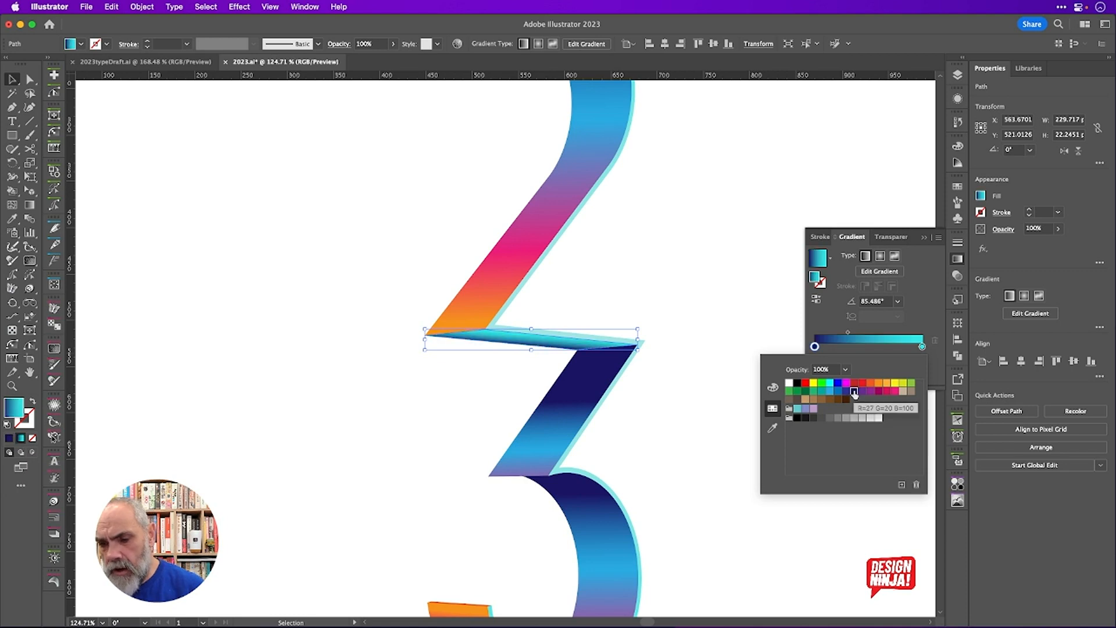
click(922, 315)
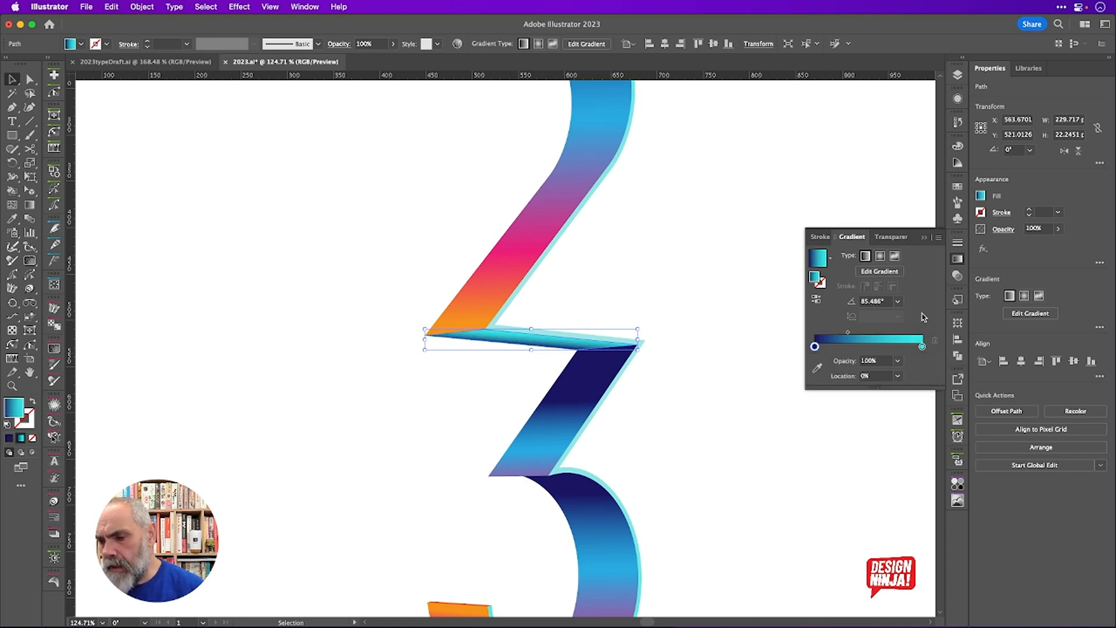
double_click(922, 345)
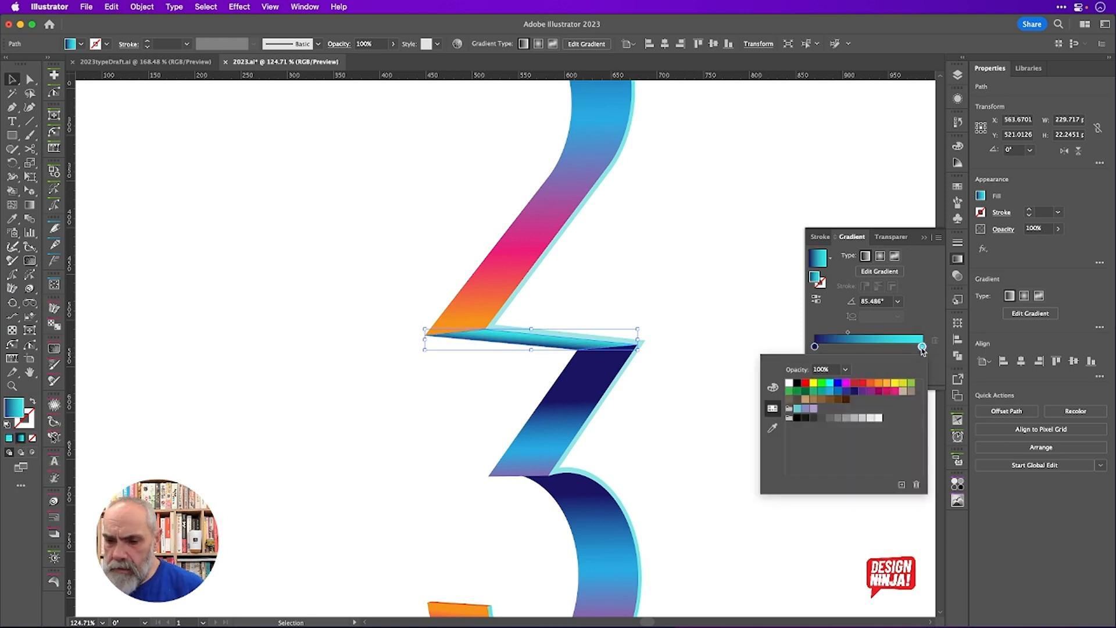
click(846, 392)
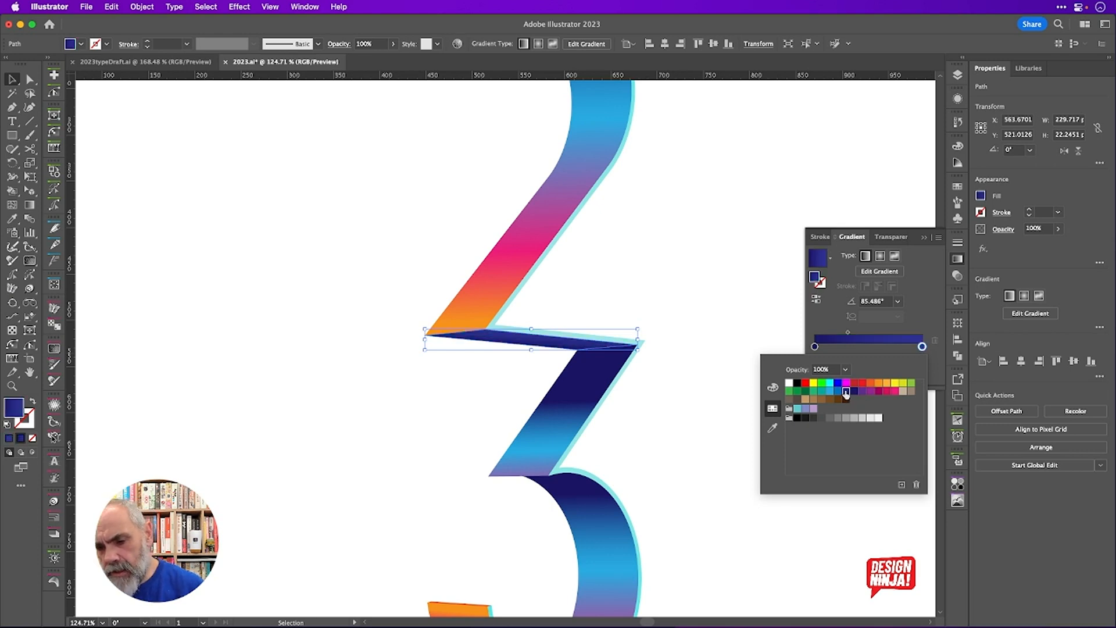
click(839, 392)
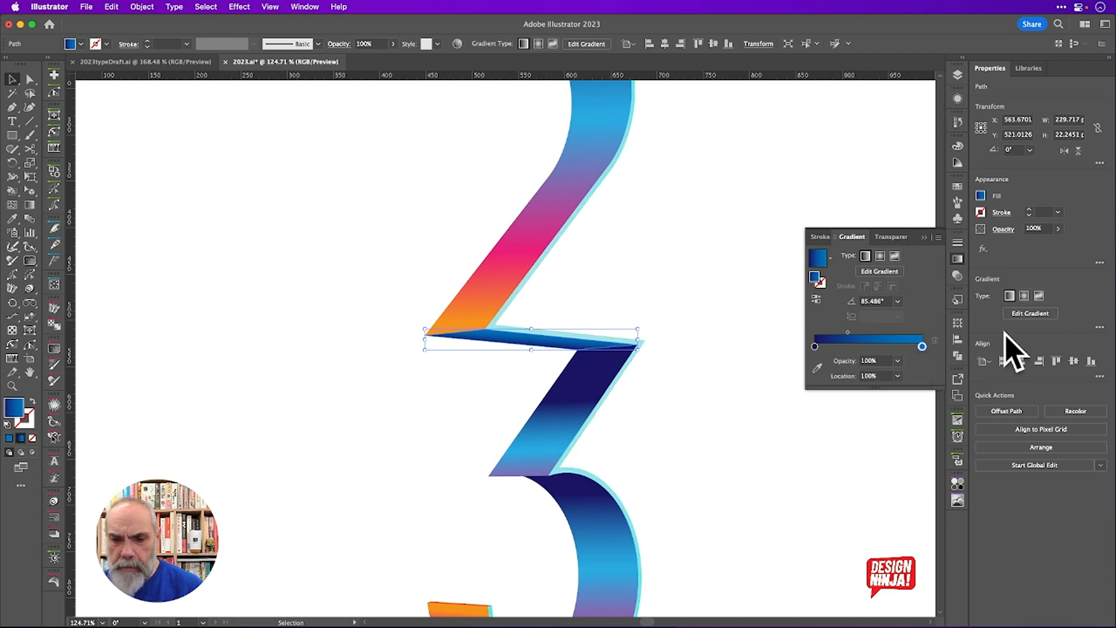
Redirect the blue gradient lengthwise along the fold strip at about -5.5°, running past its far end, then deselect the strip
key(g)
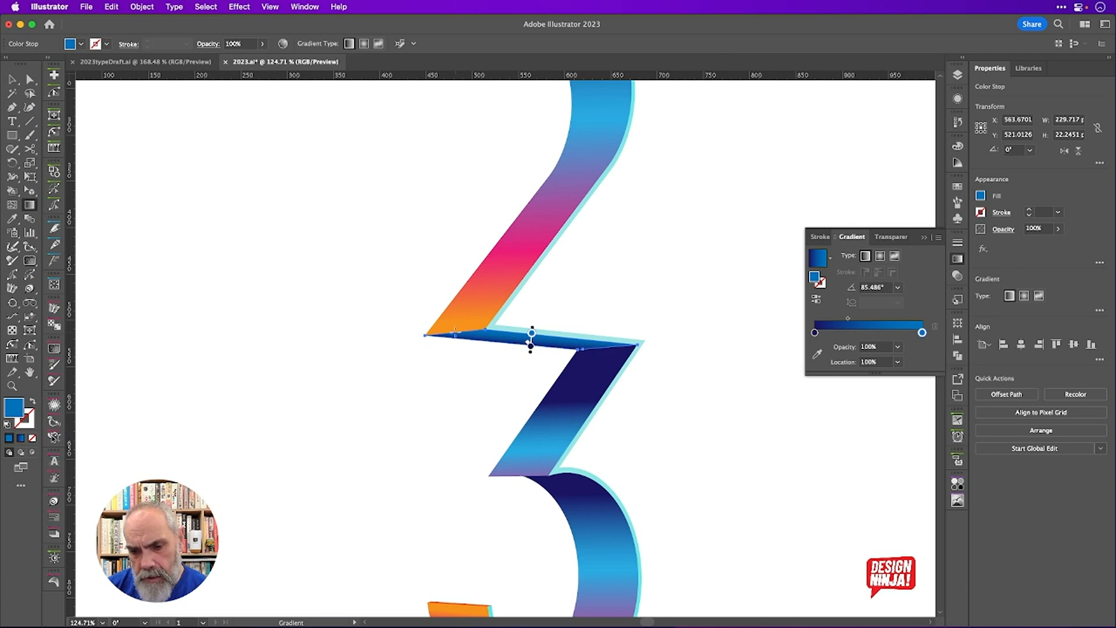
drag(463, 332, 682, 354)
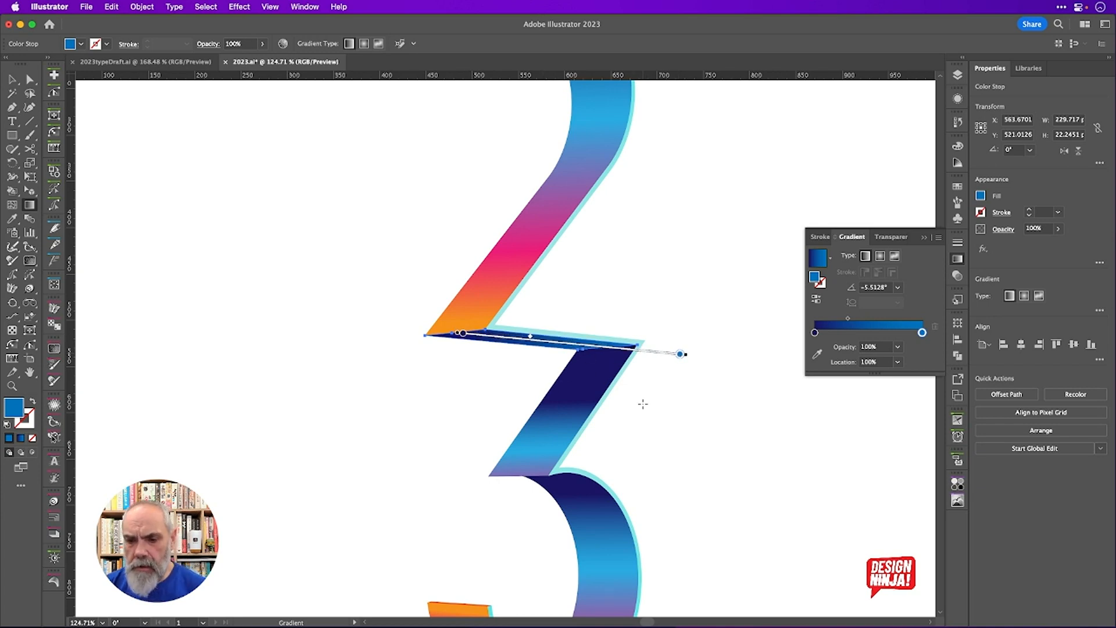
key(v)
click(675, 408)
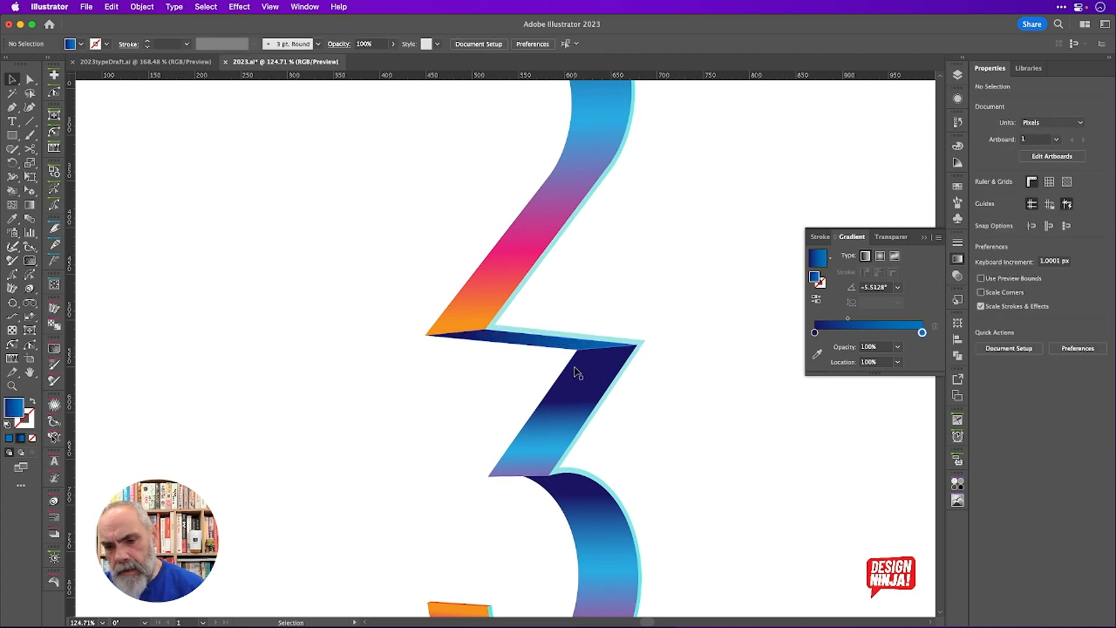
Delete the extra anchor point on the fold strip's lower edge, just beyond the corner where it meets the 3, to close the gap
scroll(574, 367, up, 5)
scroll(613, 325, up, 4)
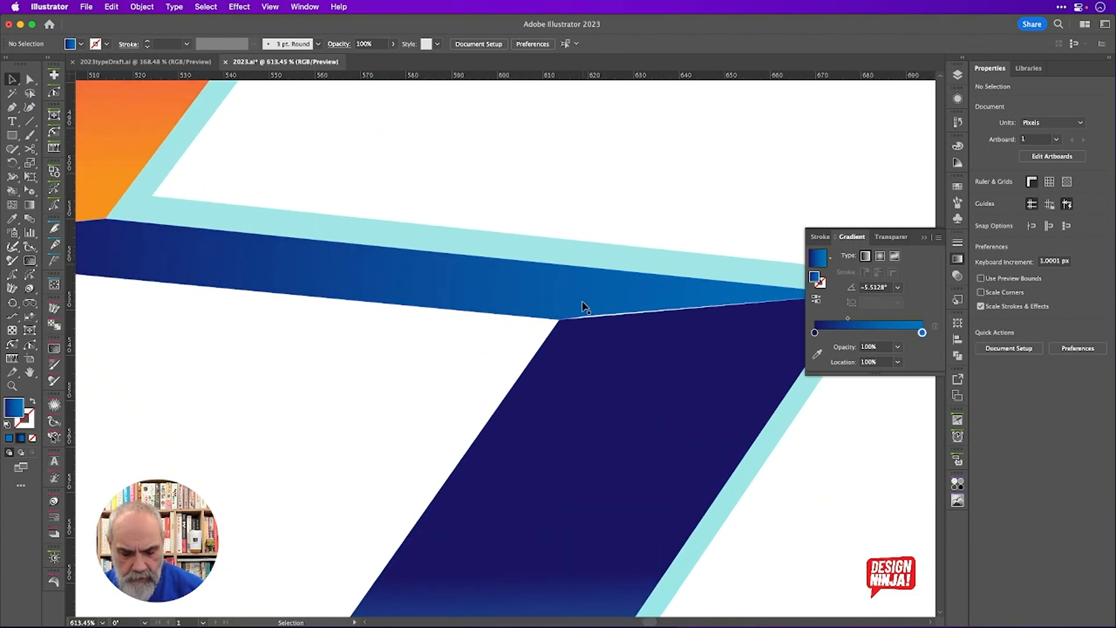
key(a)
click(587, 319)
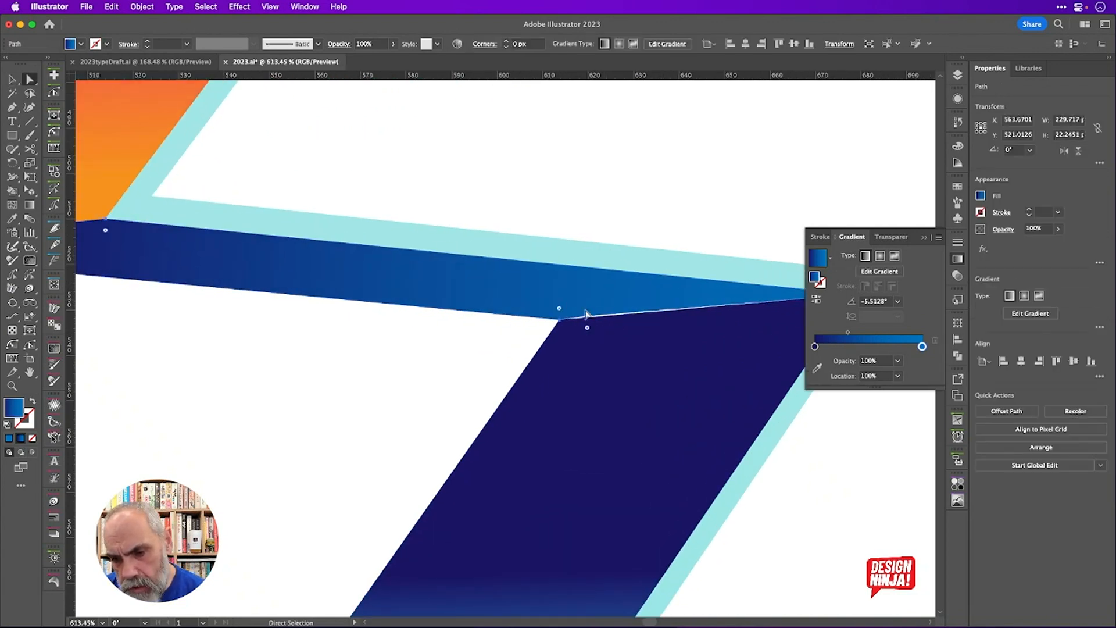
drag(587, 317, 580, 299)
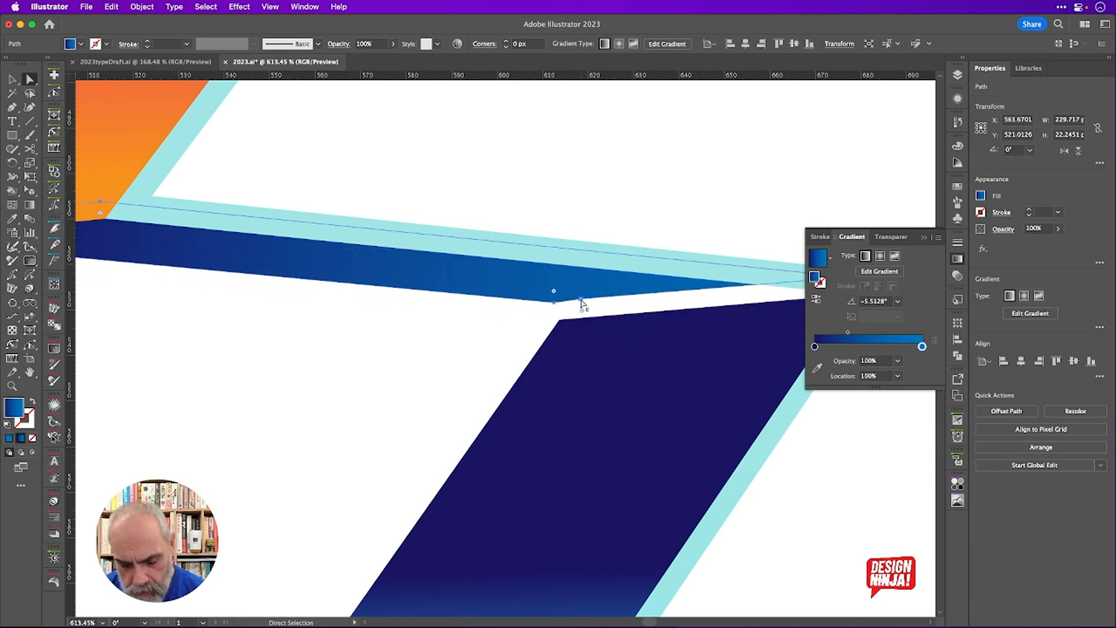
key(super+z)
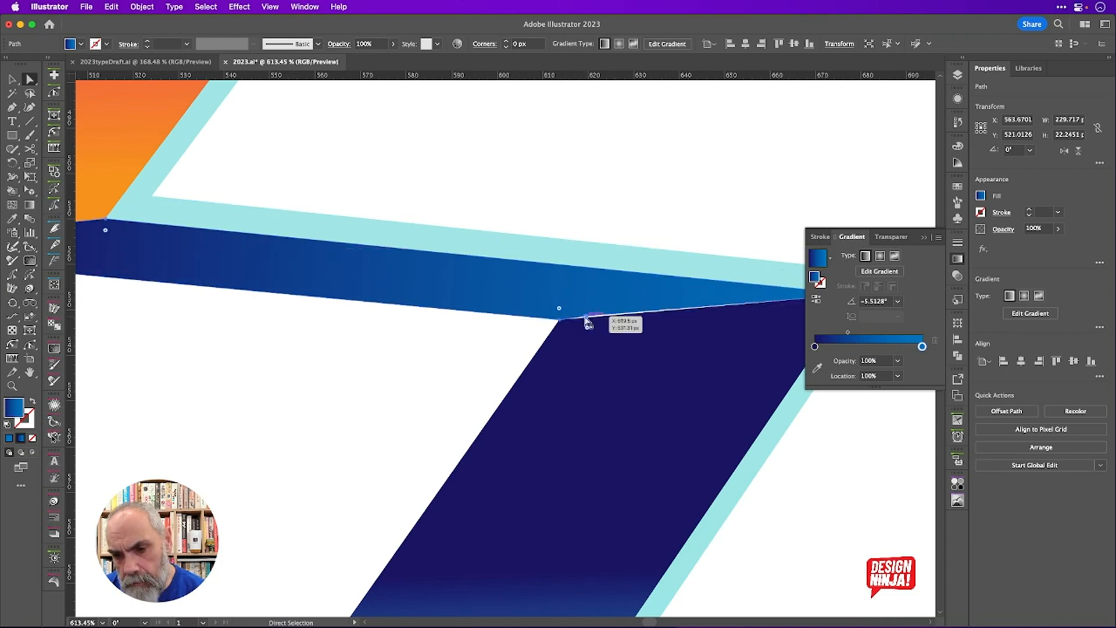
drag(586, 318, 598, 298)
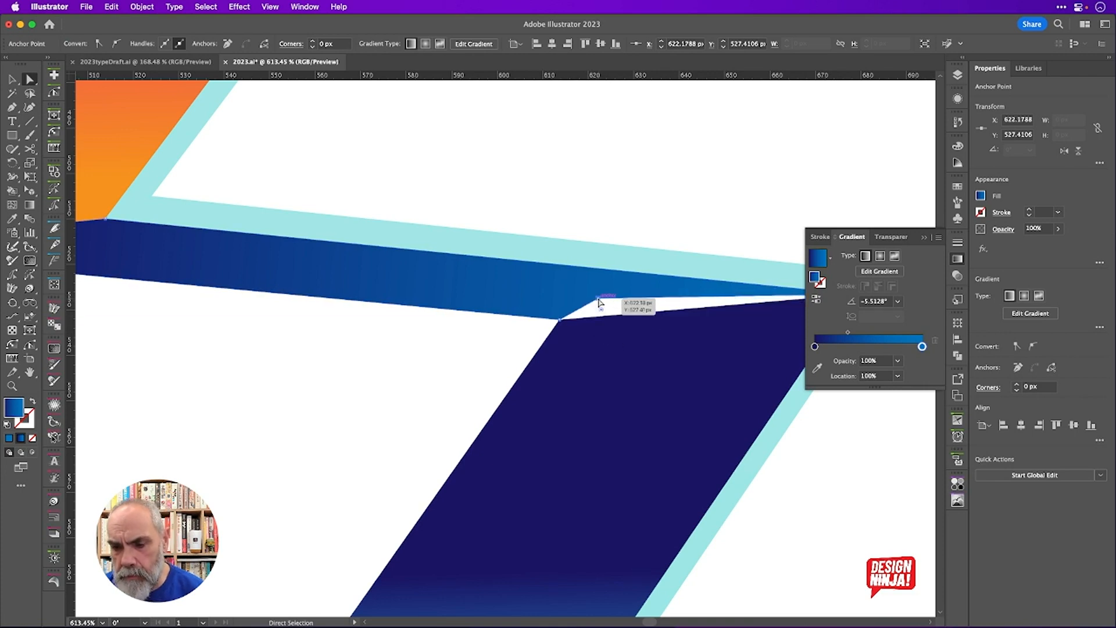
key(p)
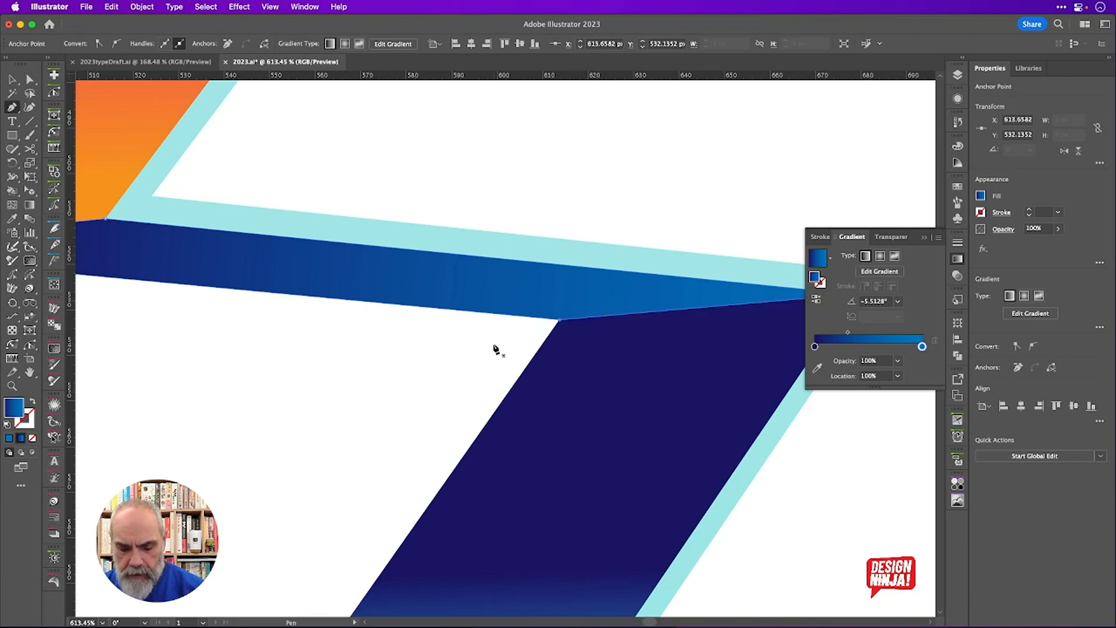
key(v)
click(470, 351)
Add a second fill on top of the fold strip's blue gradient and set it to the white-to-black gradient swatch
scroll(470, 351, down, 3)
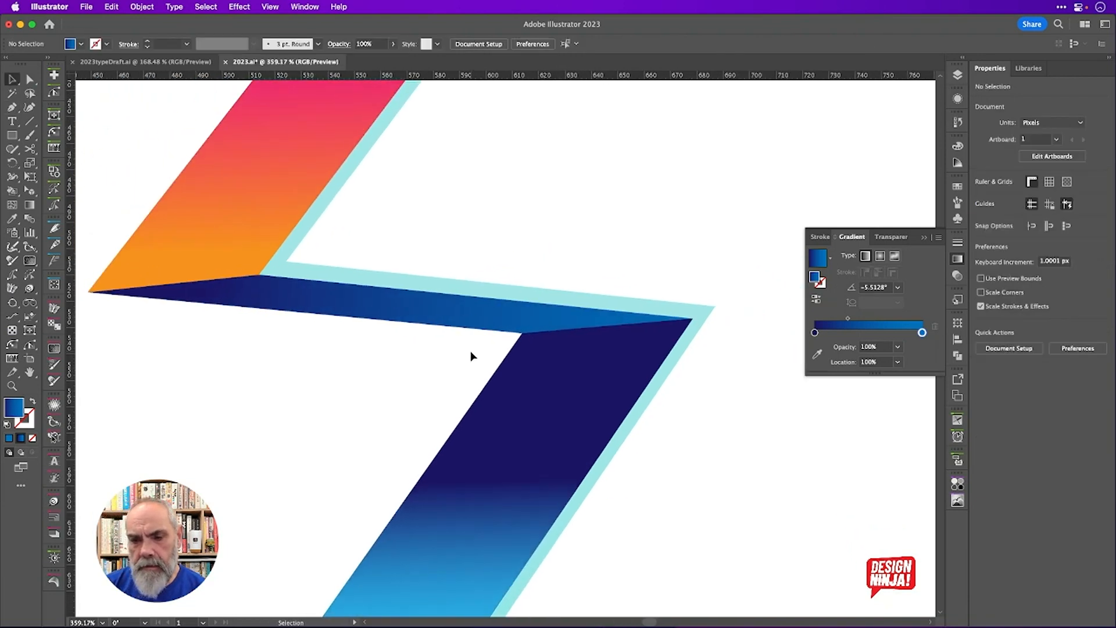
scroll(470, 351, down, 2)
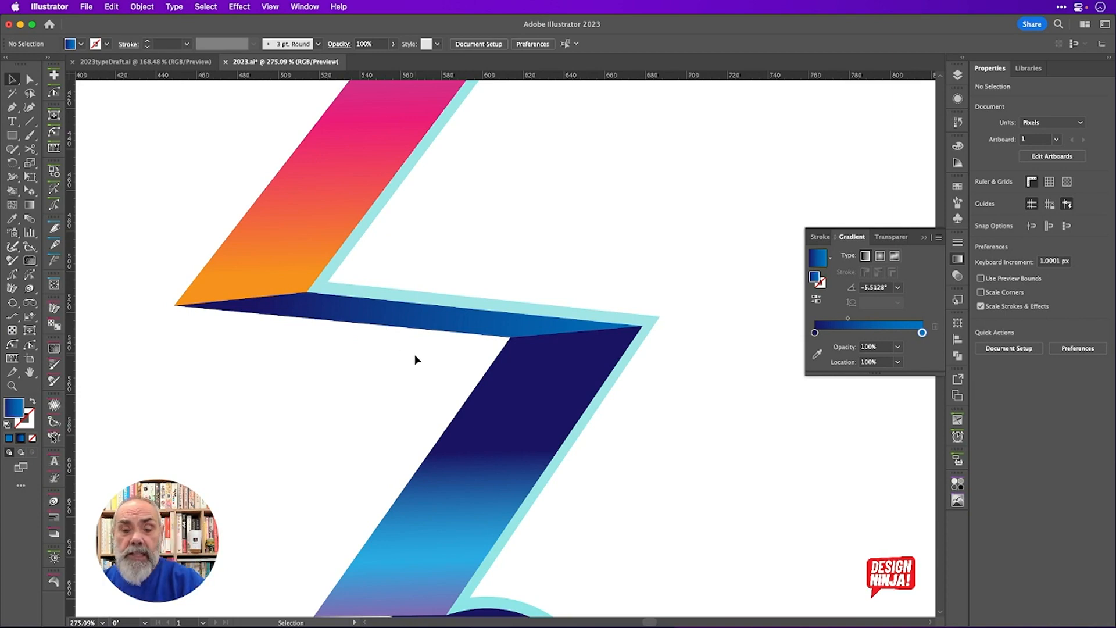
scroll(415, 358, down, 4)
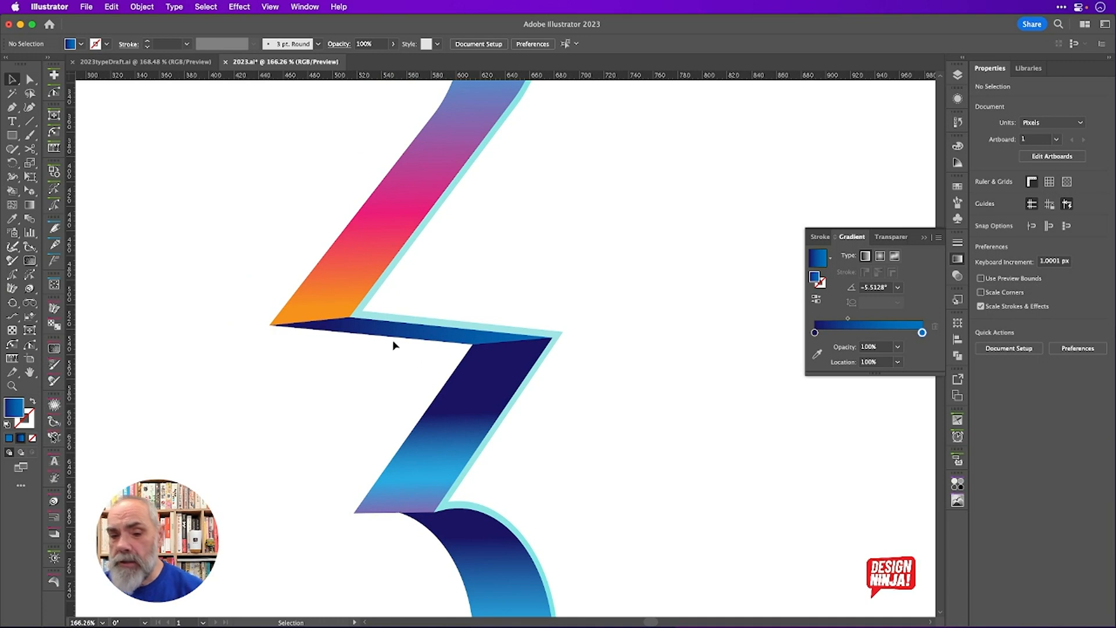
click(430, 337)
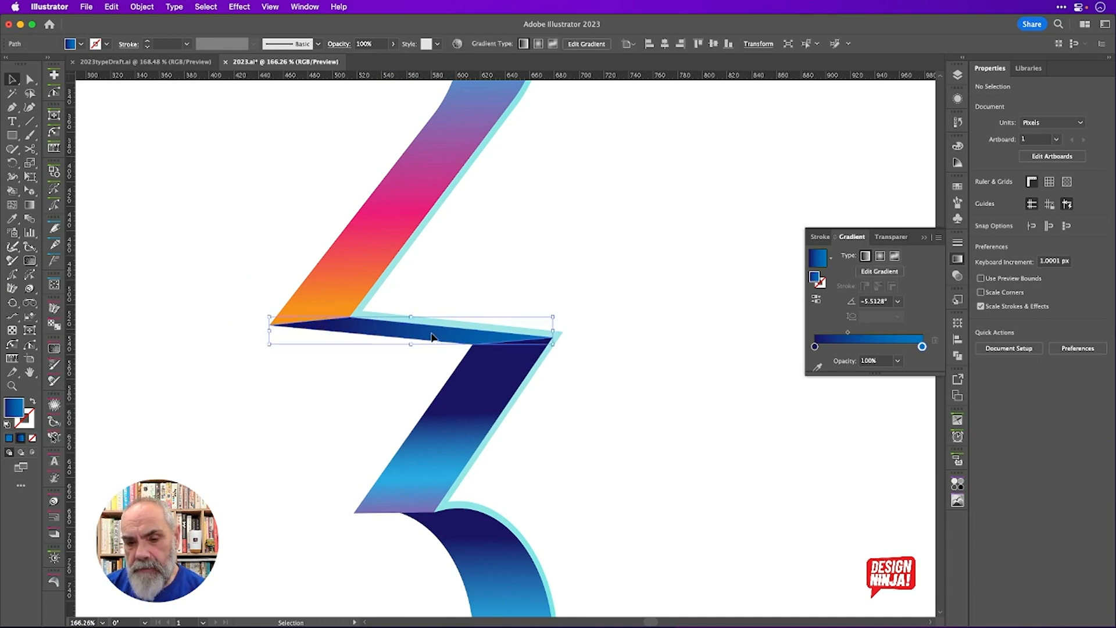
scroll(349, 355, up, 5)
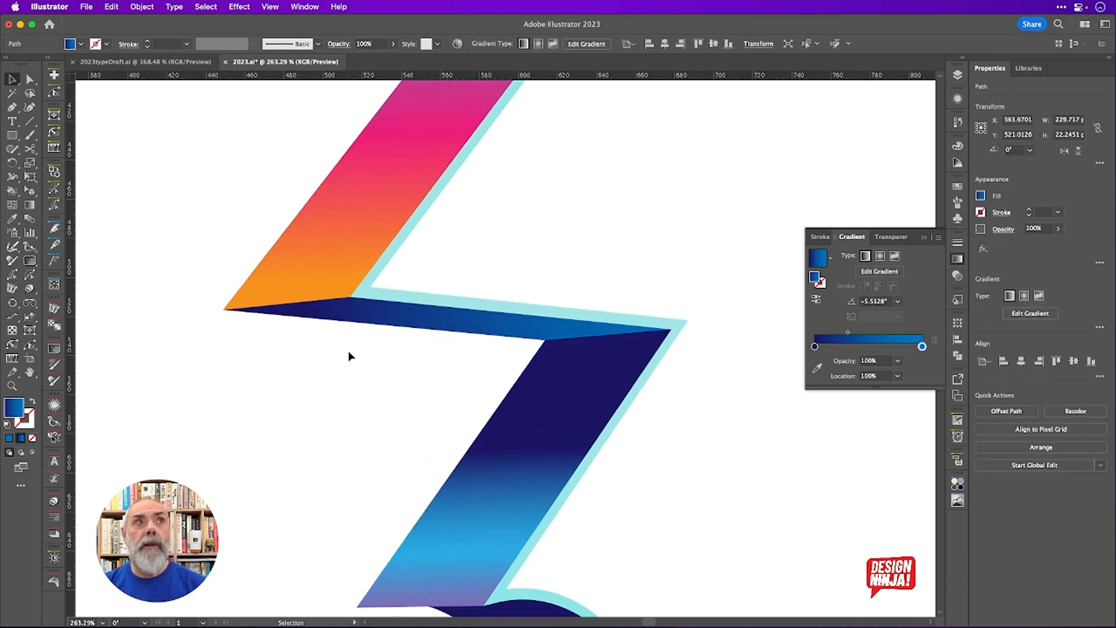
scroll(348, 351, down, 5)
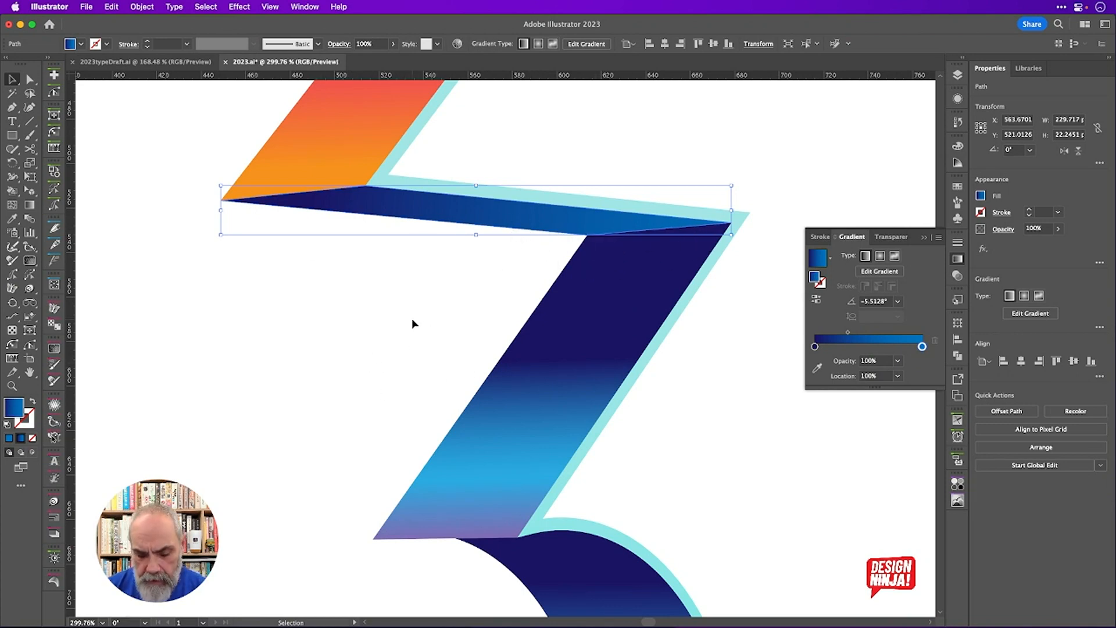
click(958, 98)
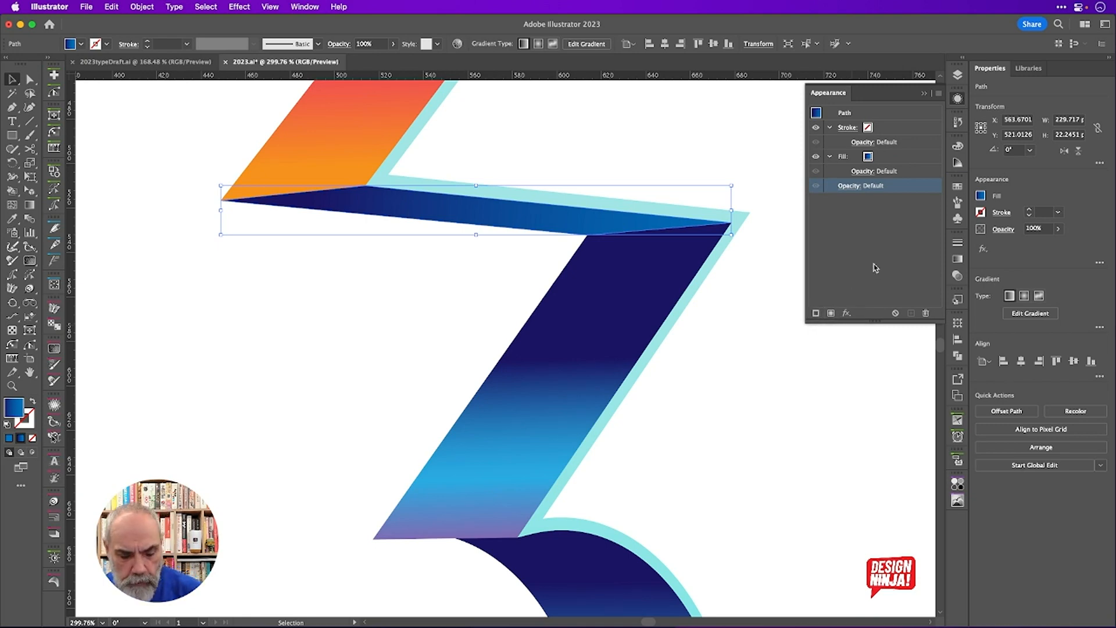
key(a)
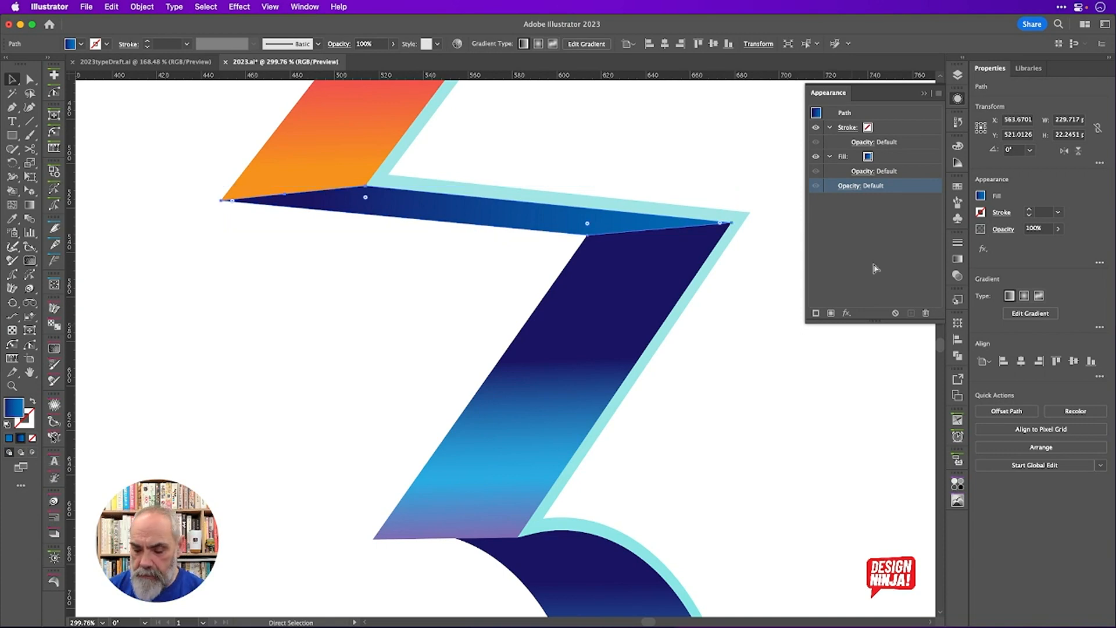
key(super+slash)
key(v)
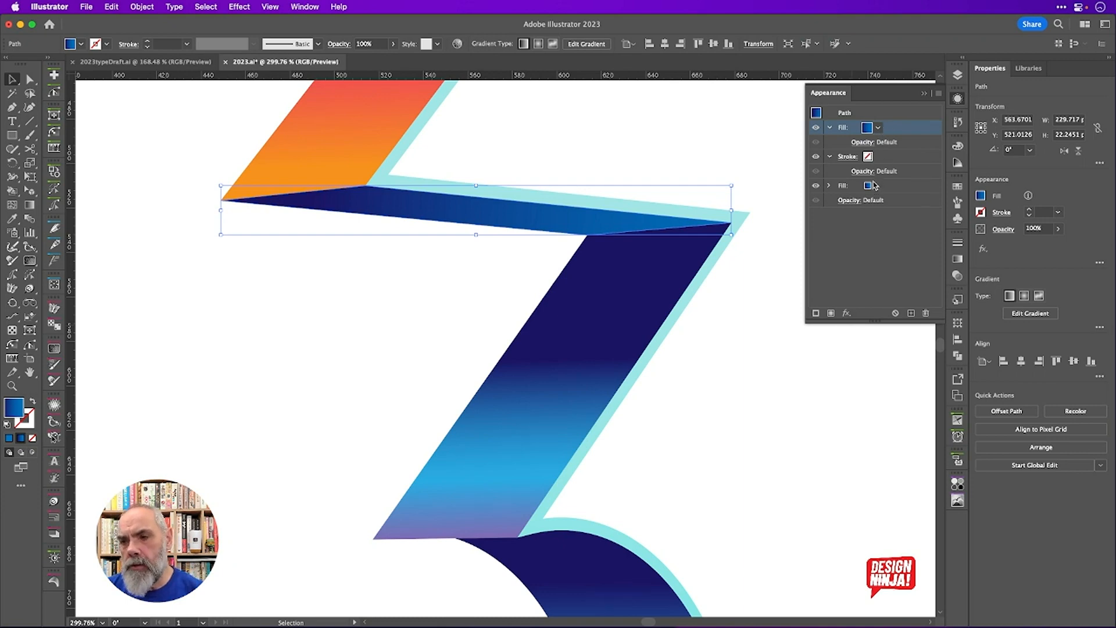
click(879, 130)
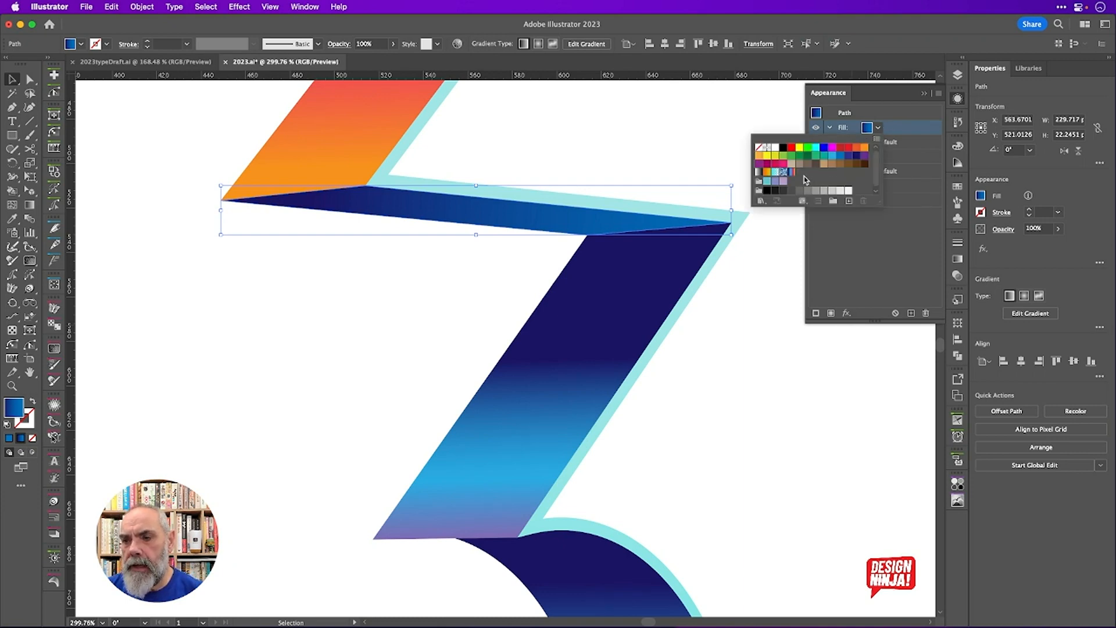
click(758, 172)
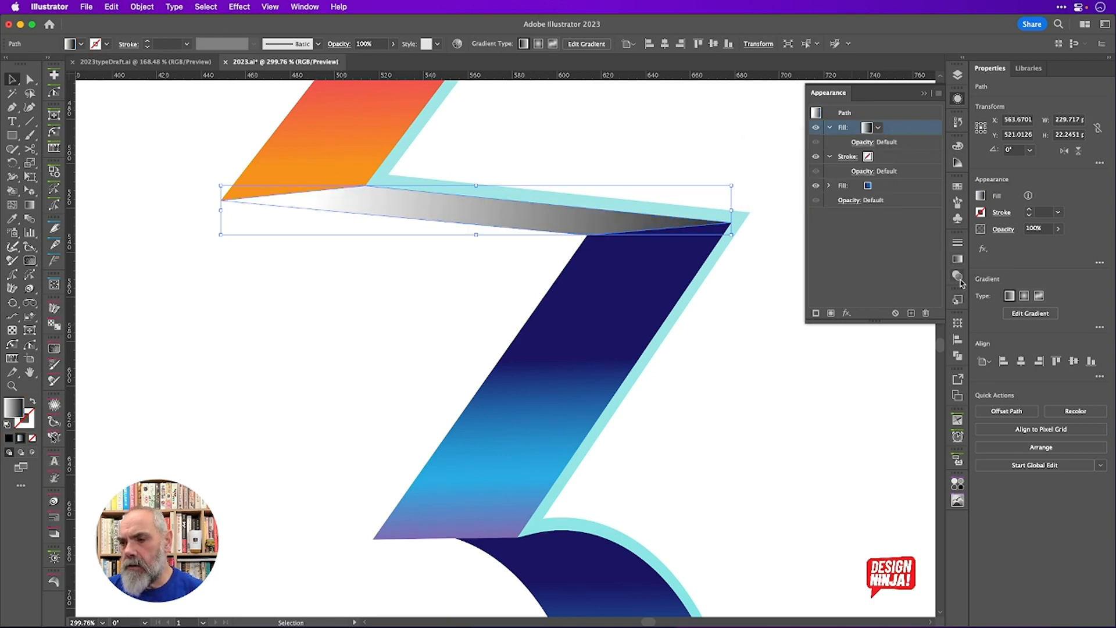
Change the top fill gradient's white stop to black with 0% opacity, making a transparent-to-black shadow
click(956, 260)
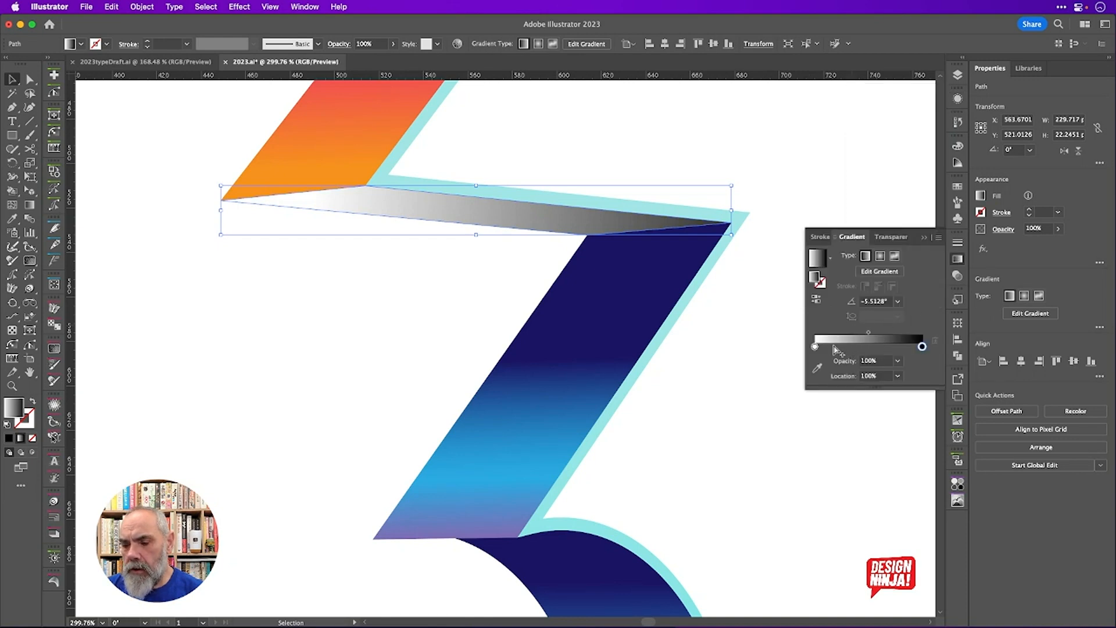
double_click(816, 347)
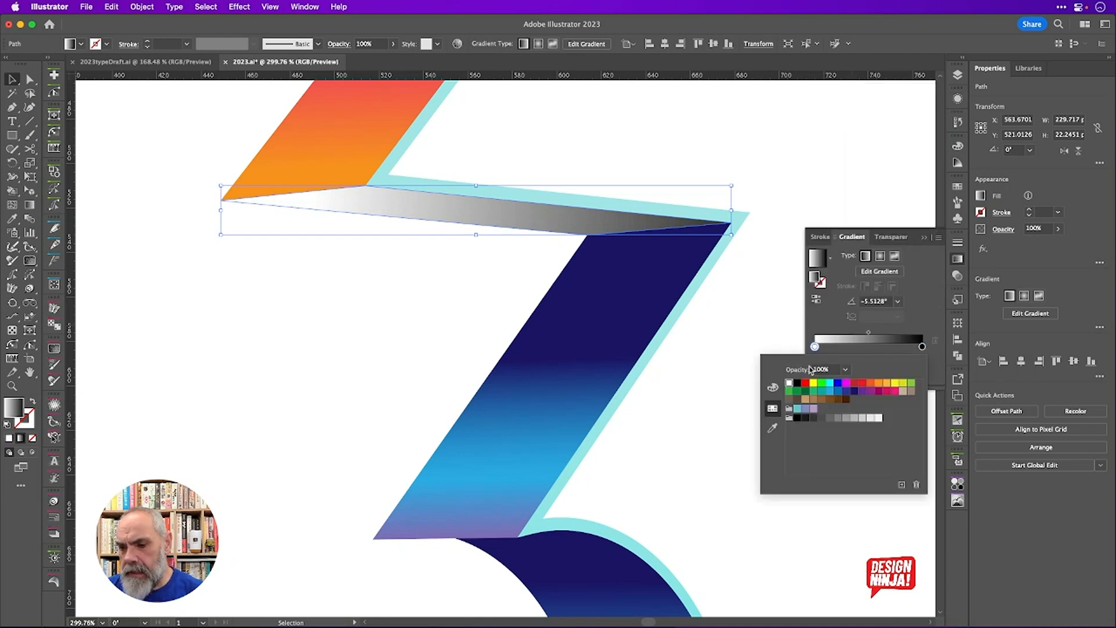
click(799, 383)
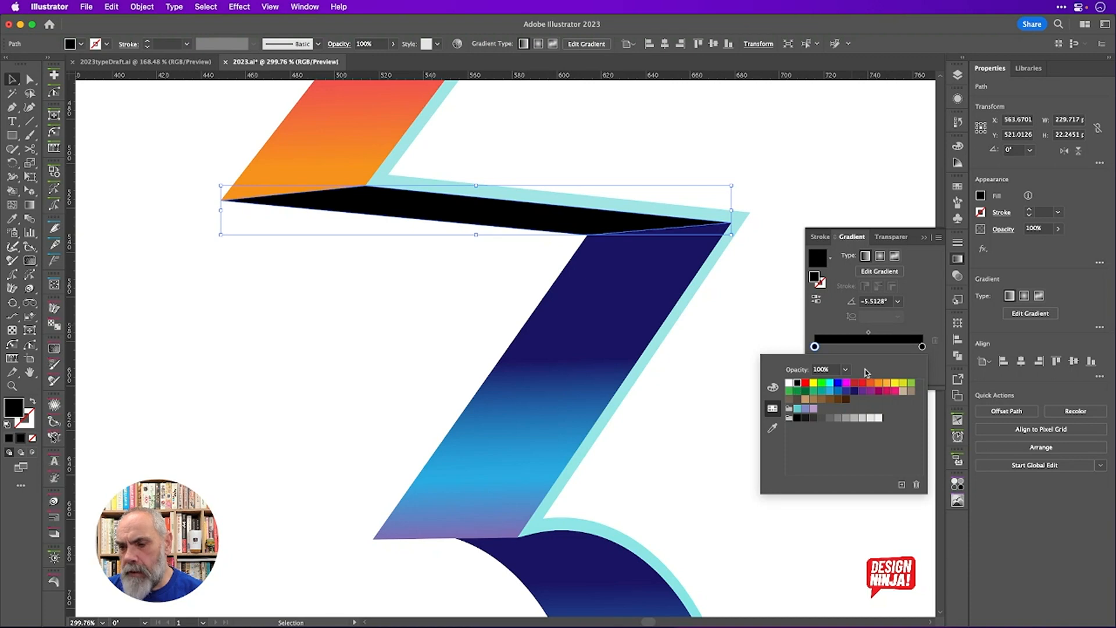
click(846, 369)
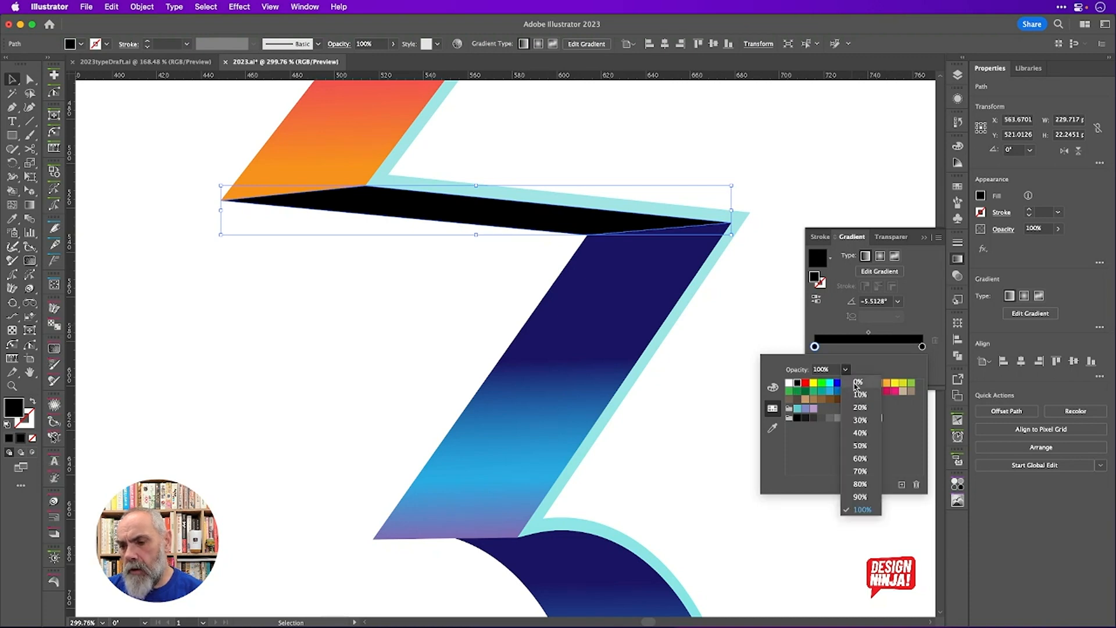
click(854, 386)
click(926, 301)
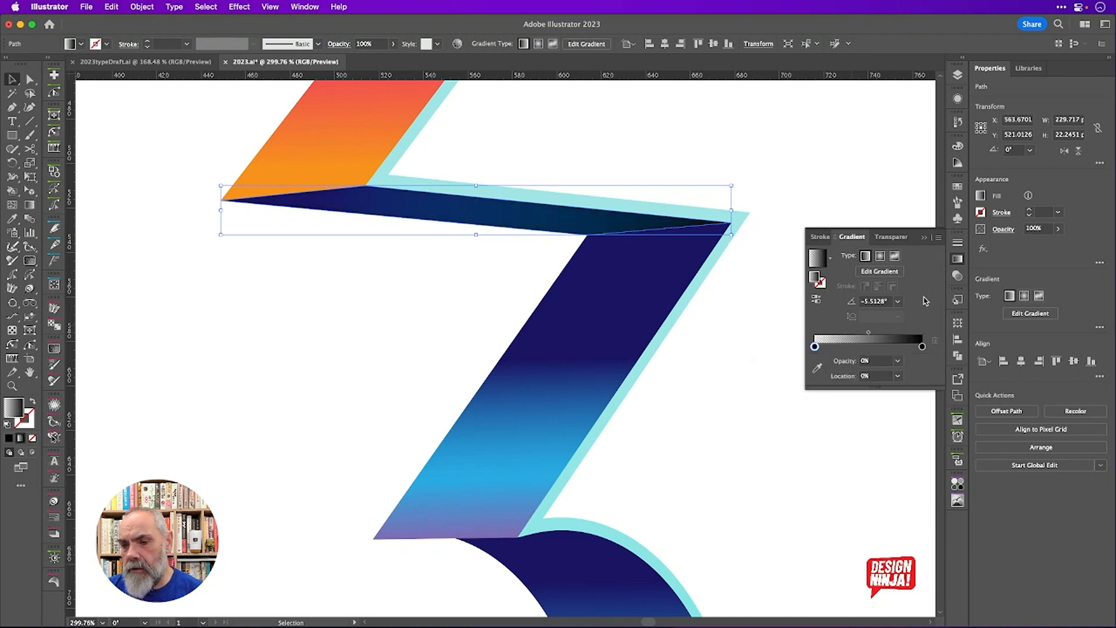
Redirect the transparent-to-black gradient diagonally across the fold strip at about -140°, with the dark end at the orange corner
double_click(923, 348)
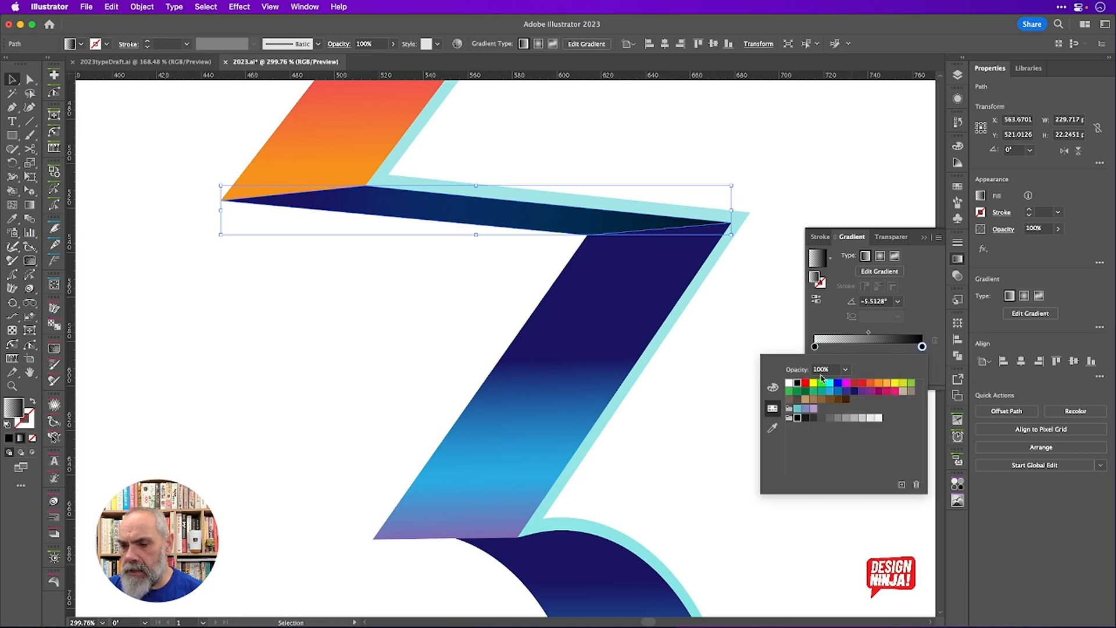
click(922, 323)
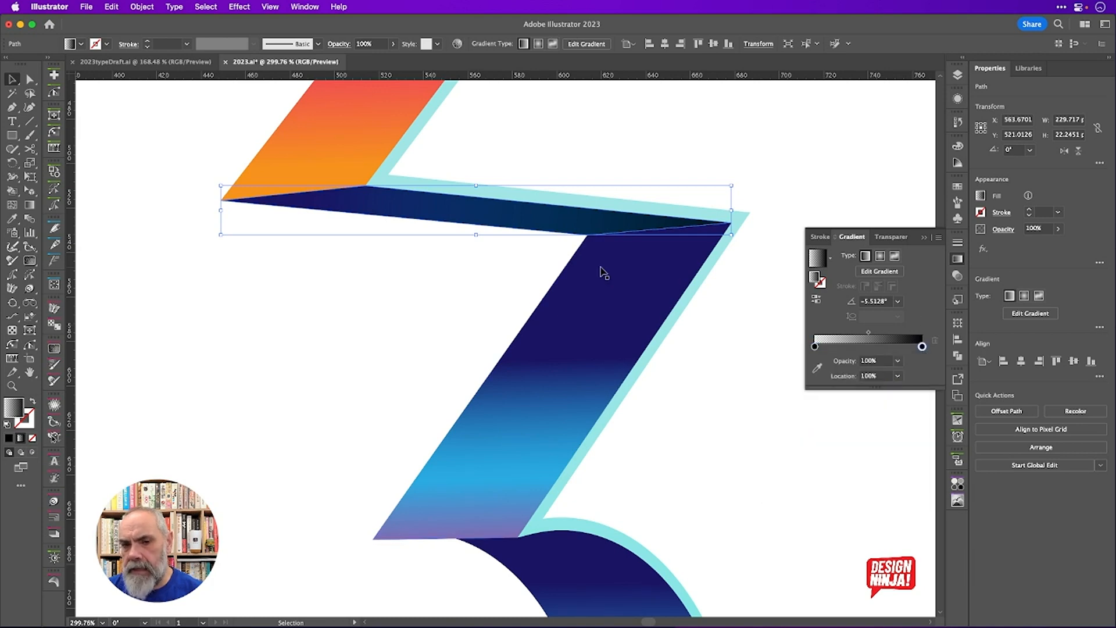
key(g)
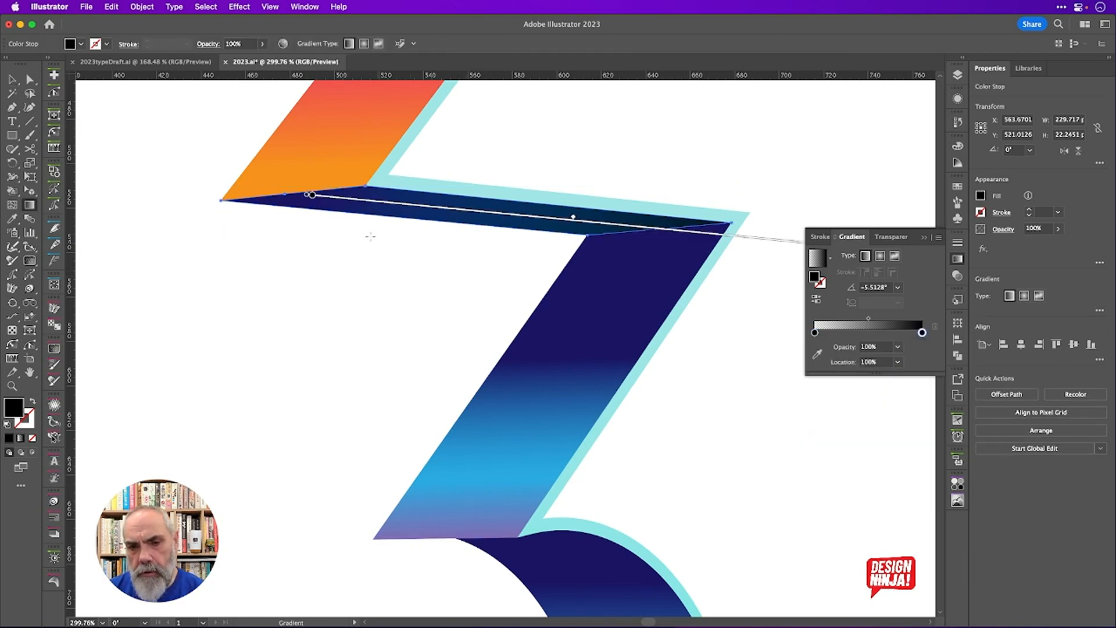
drag(334, 218, 417, 228)
mouse_move(419, 153)
mouse_down()
mouse_move(387, 189)
mouse_move(469, 227)
mouse_up()
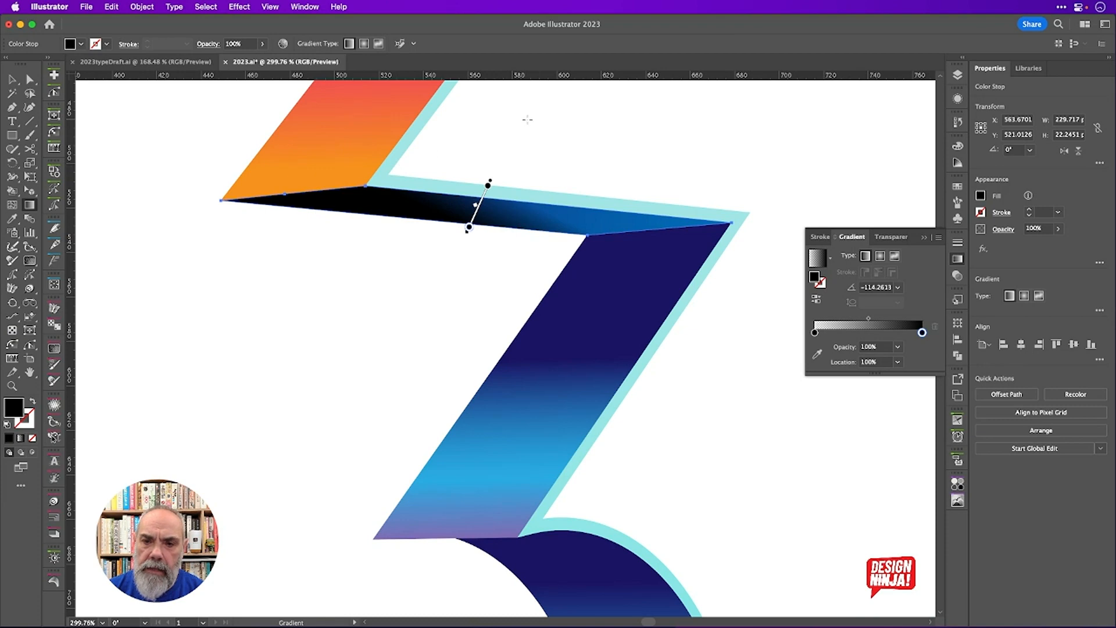
mouse_move(526, 119)
mouse_down()
mouse_move(473, 165)
mouse_move(364, 212)
mouse_move(331, 209)
mouse_move(344, 254)
mouse_move(364, 274)
mouse_move(337, 276)
mouse_up()
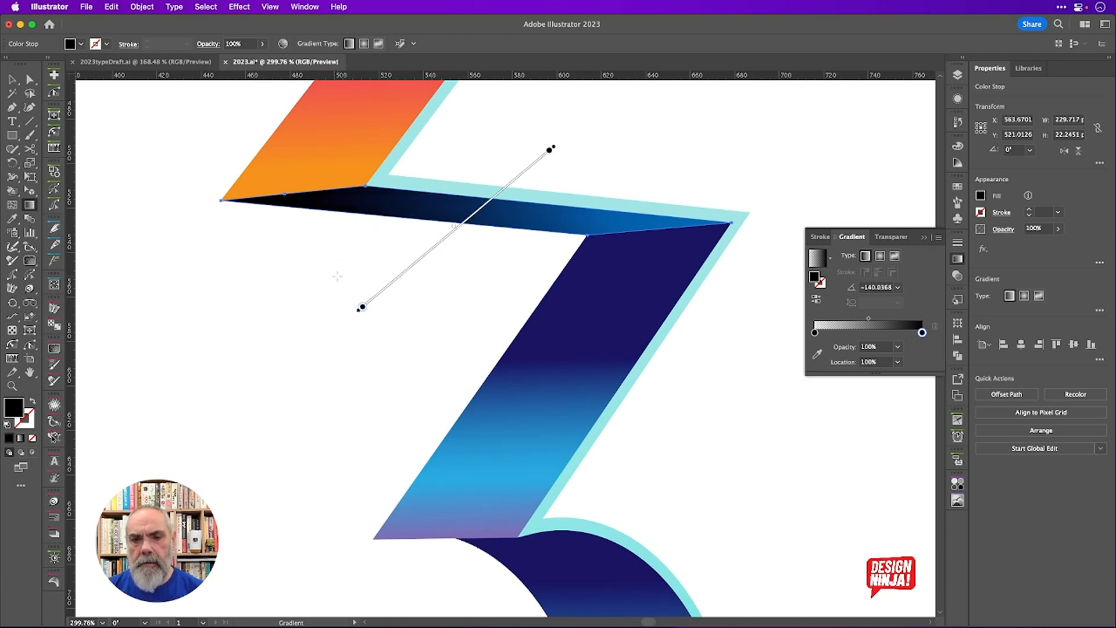
click(12, 79)
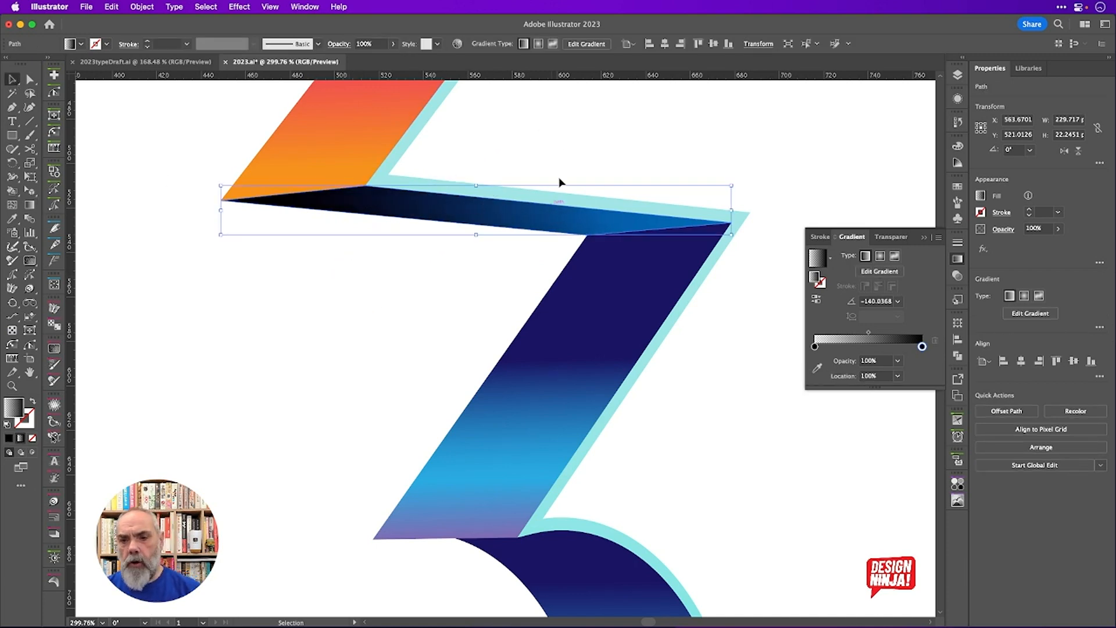
Set the fold strip's top shadow fill to Multiply blending at 49% opacity, then deselect the strip
click(958, 100)
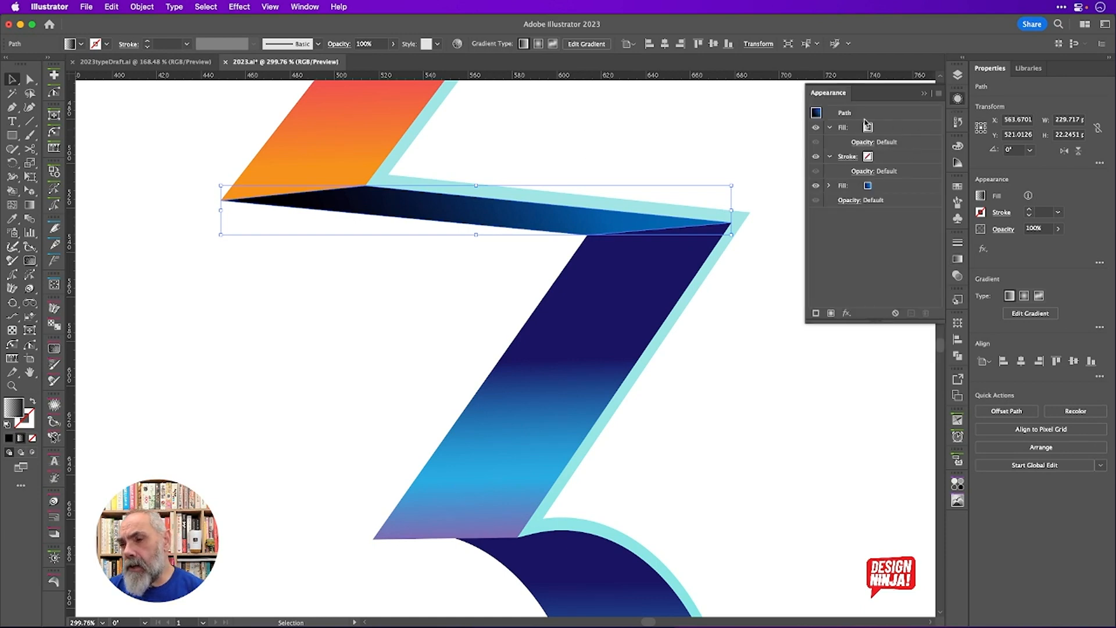
click(902, 130)
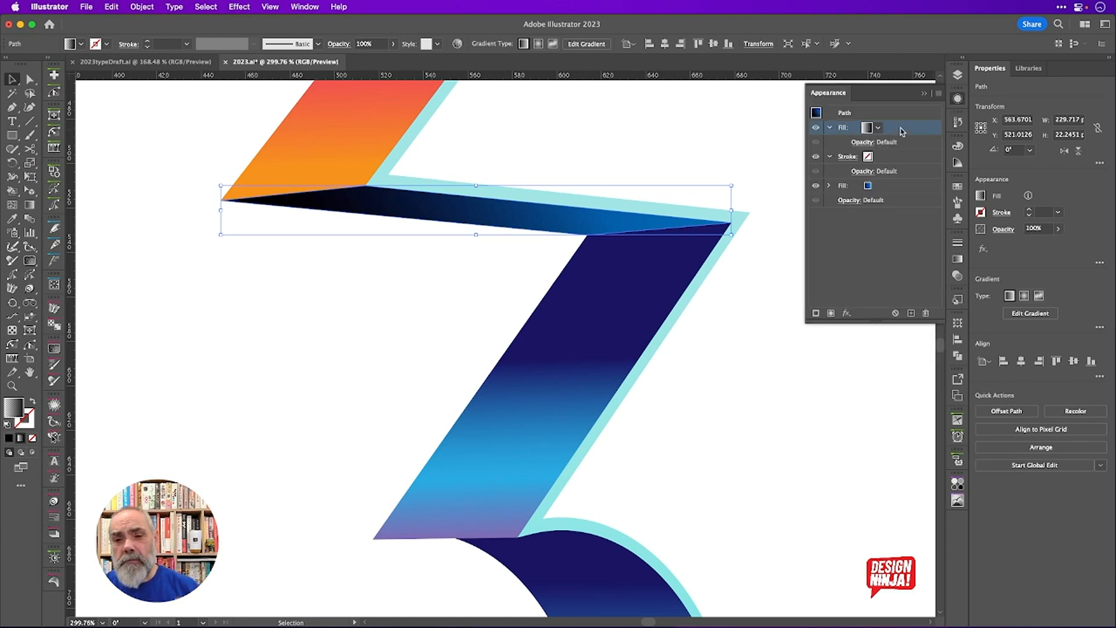
click(863, 143)
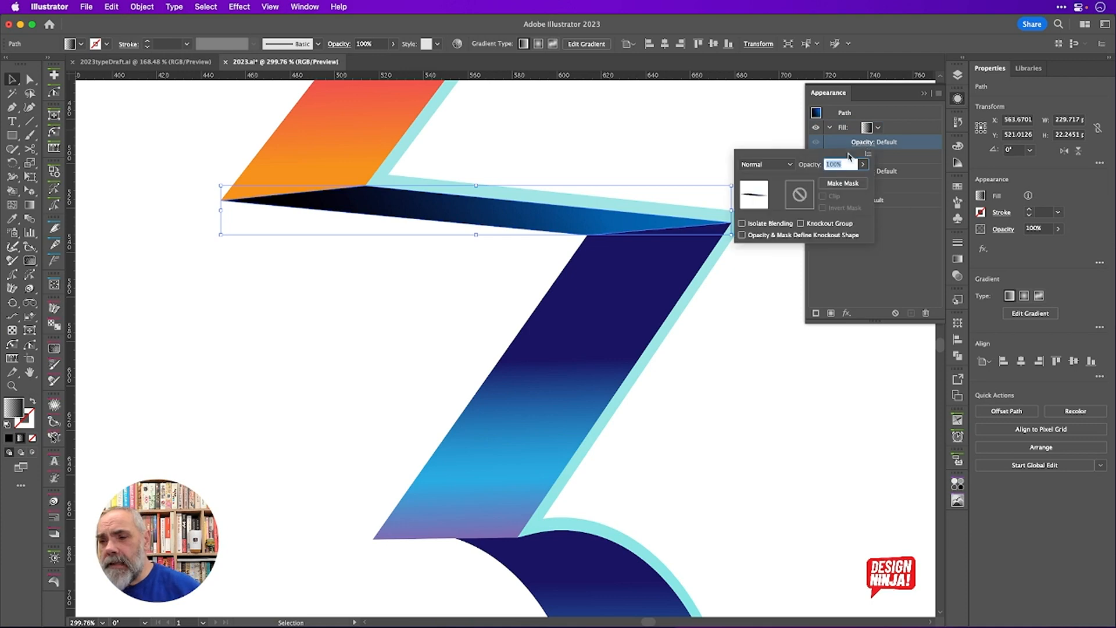
click(790, 167)
click(779, 206)
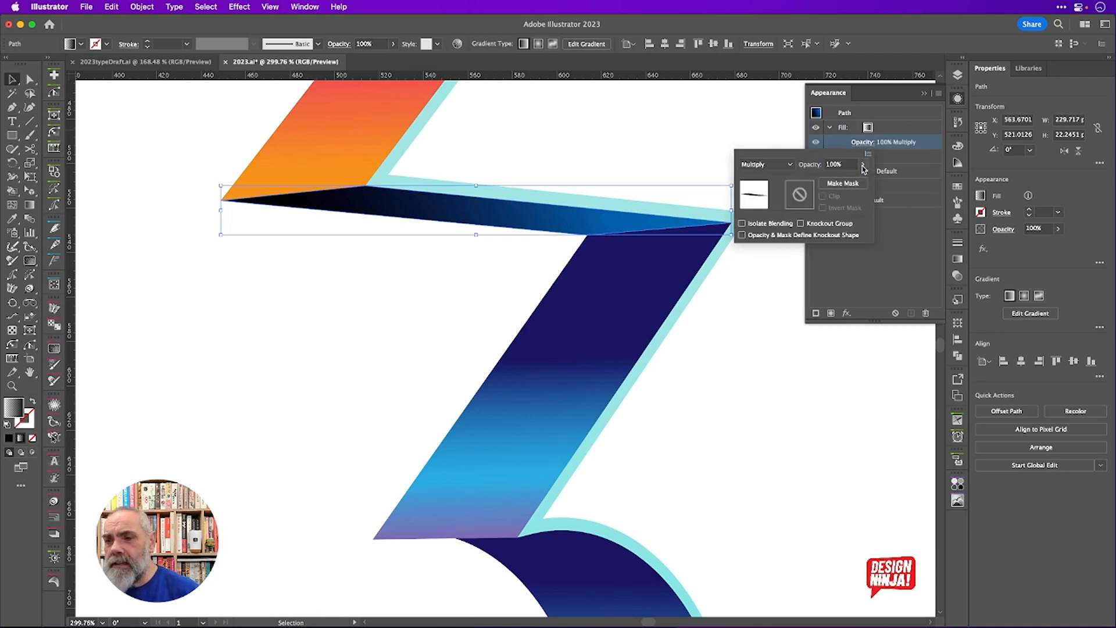
click(864, 166)
mouse_move(861, 180)
mouse_down()
mouse_move(815, 180)
mouse_move(842, 185)
mouse_up()
click(925, 145)
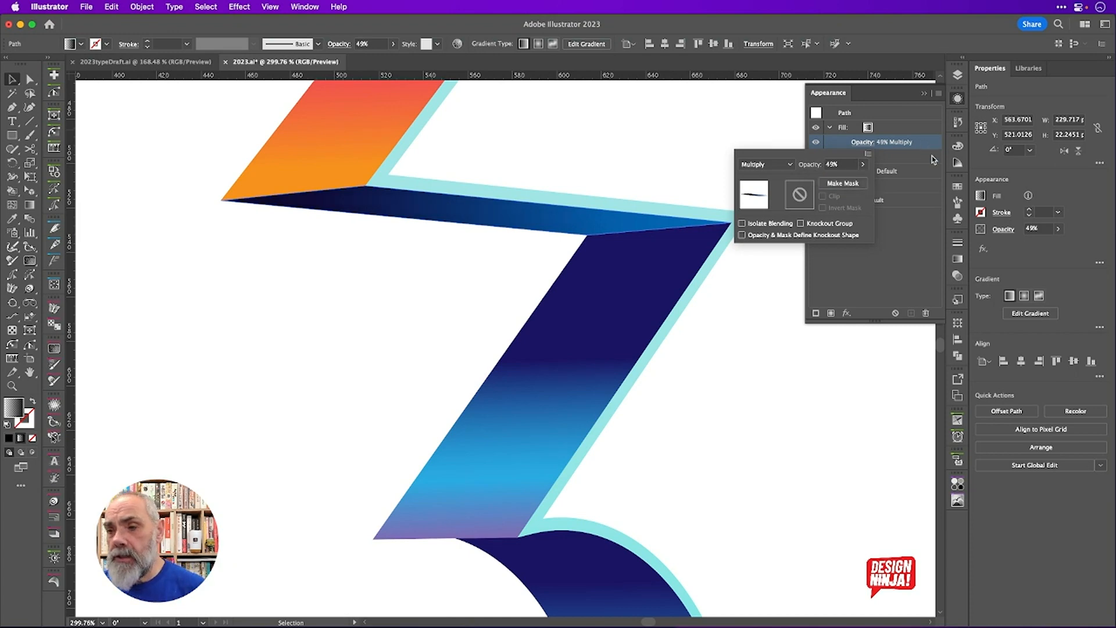
click(932, 160)
click(780, 180)
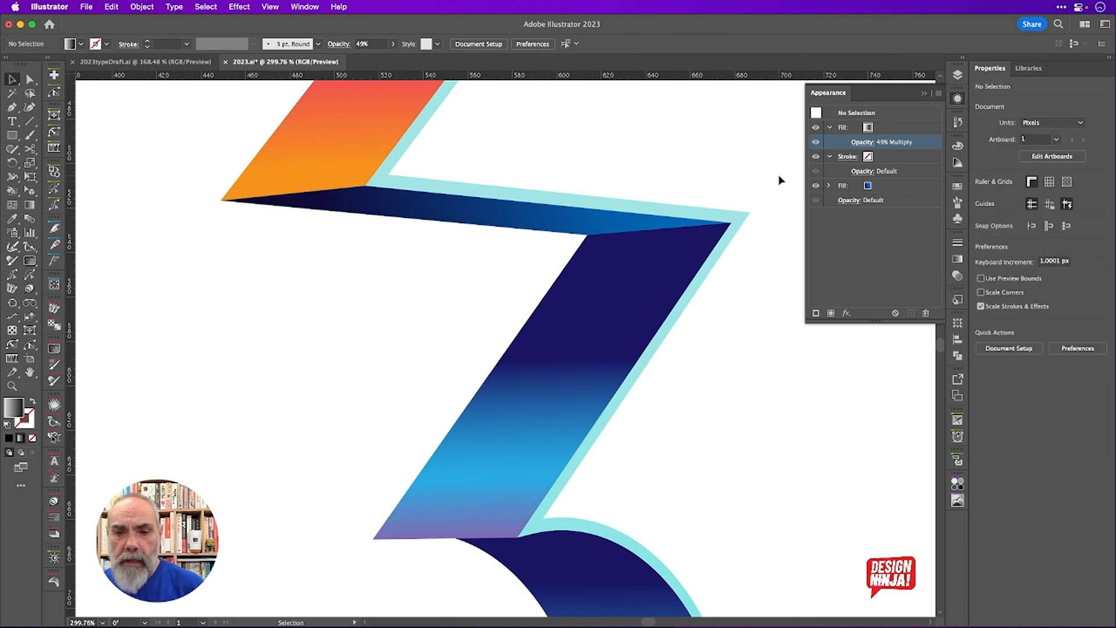
Check how the thin strip at the end of the 2's hook is coloured in the 2023typeDraft.ai reference, then return to 2023.ai
scroll(717, 343, down, 4)
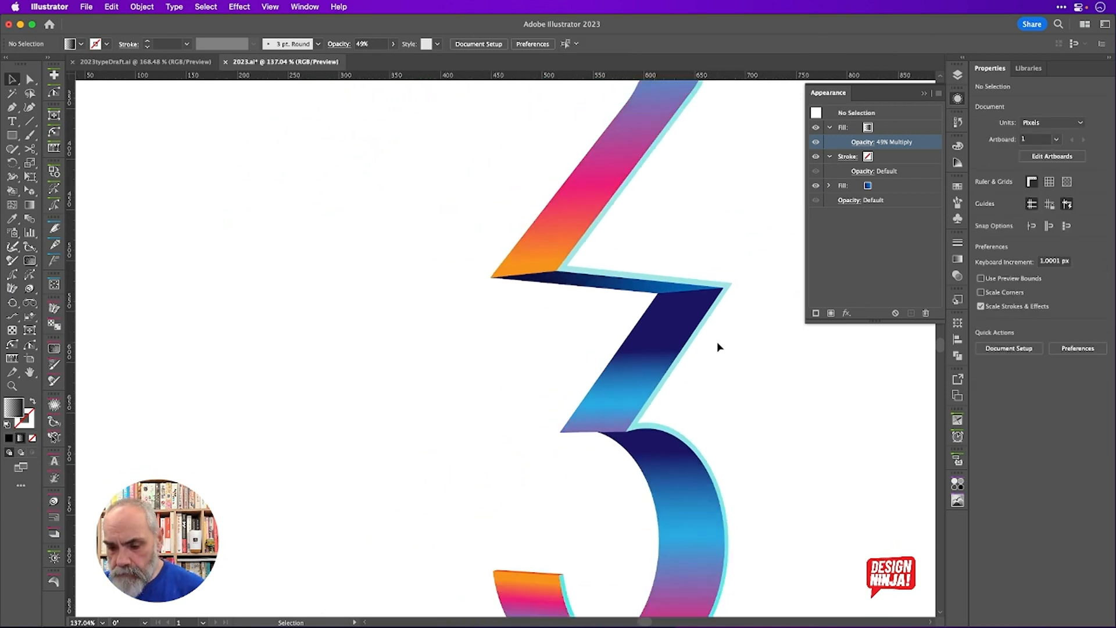
scroll(717, 345, down, 3)
scroll(717, 343, up, 10)
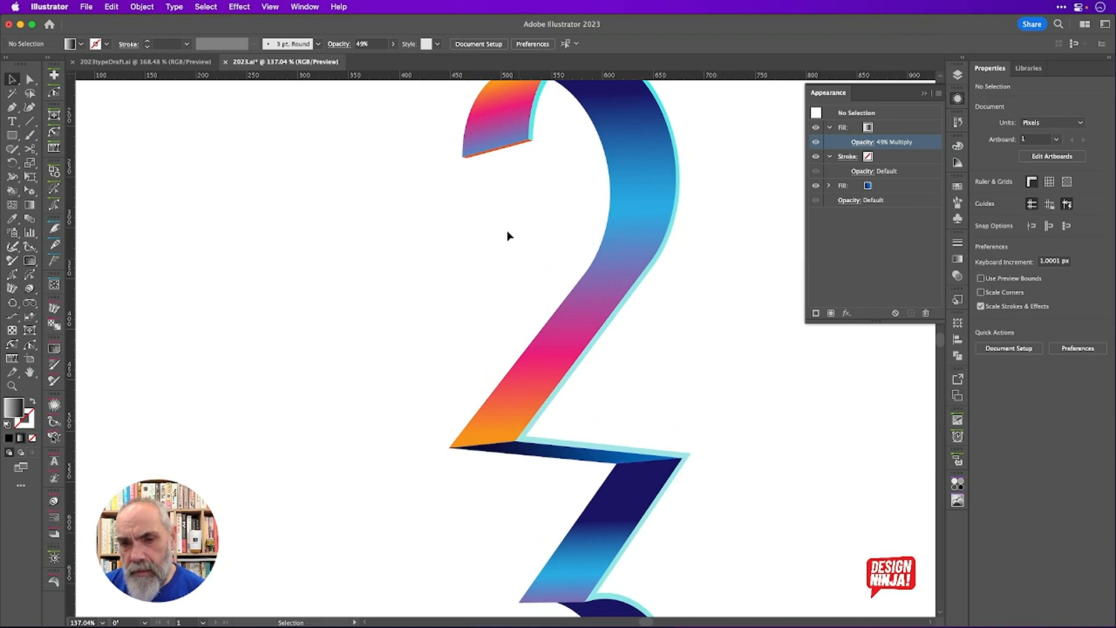
click(491, 155)
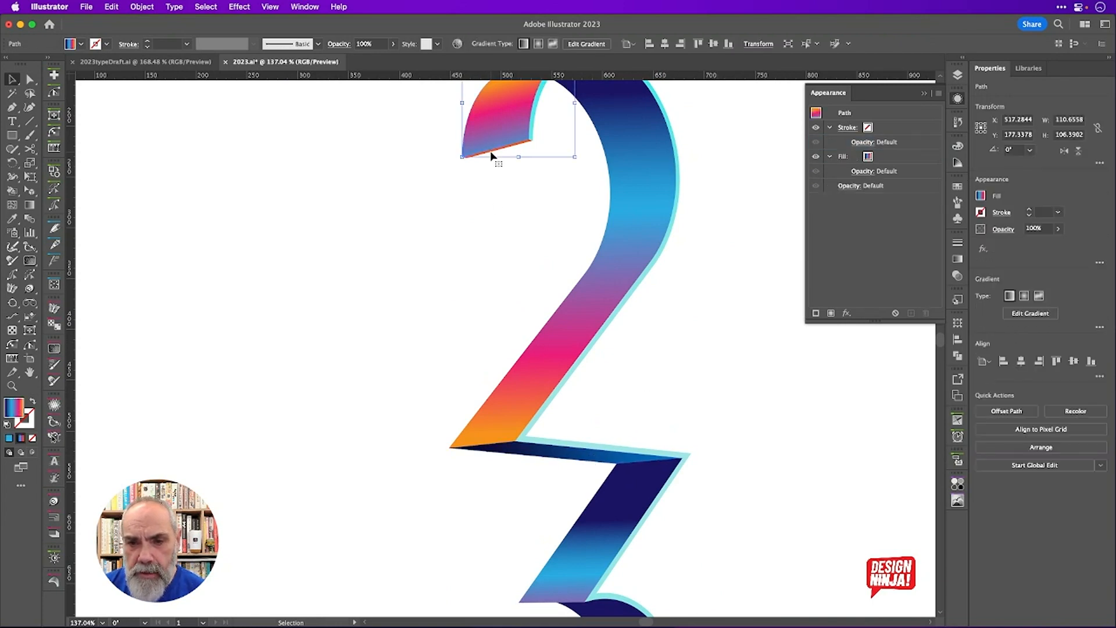
scroll(496, 155, up, 5)
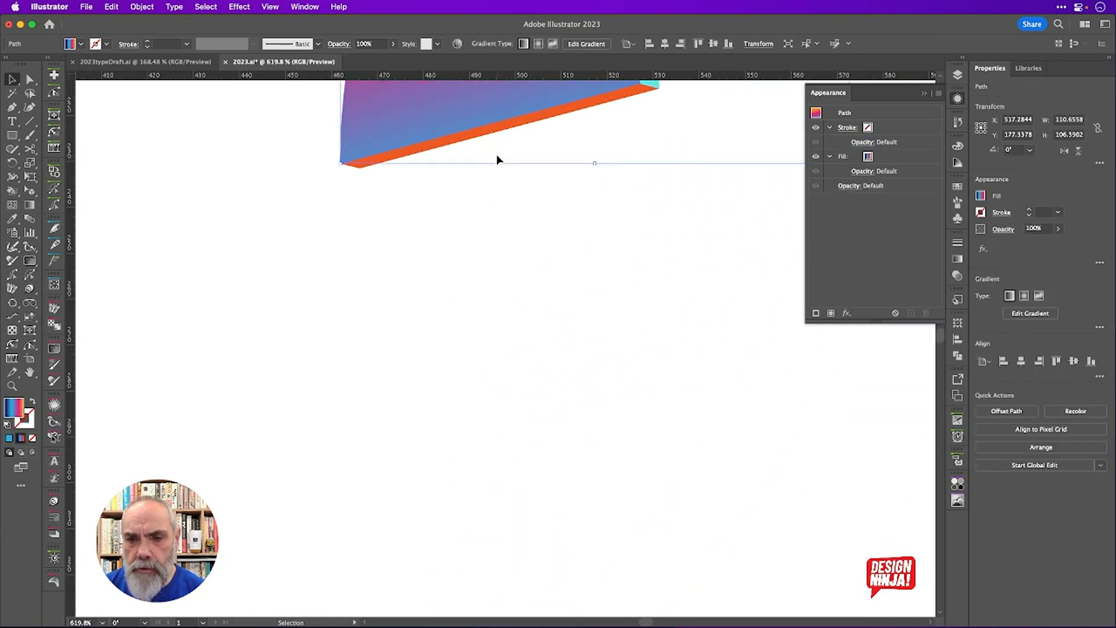
click(496, 135)
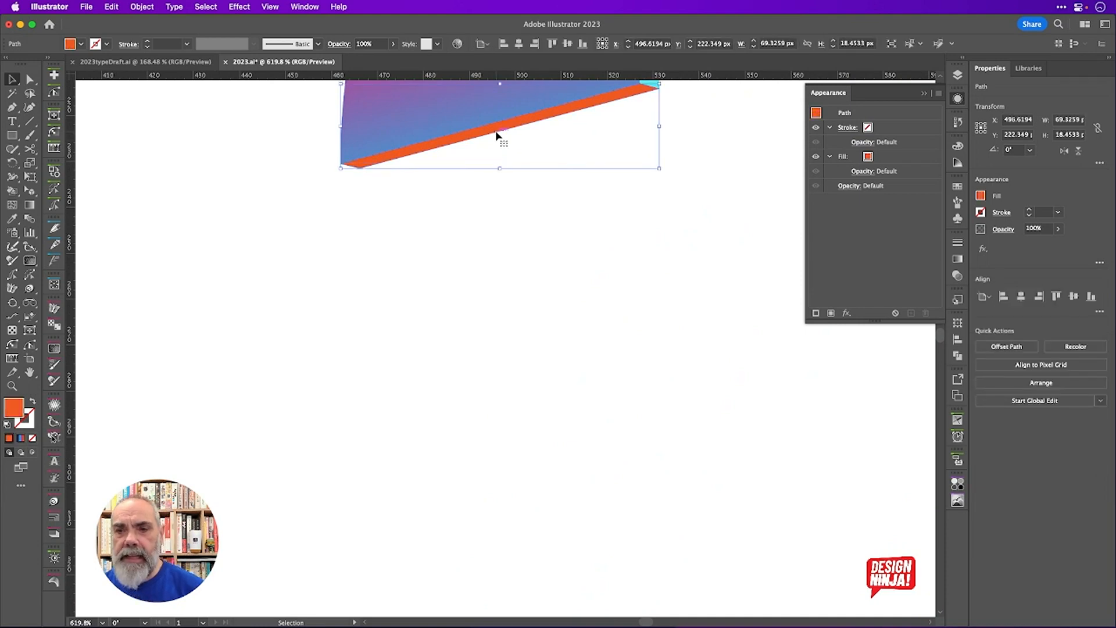
click(150, 64)
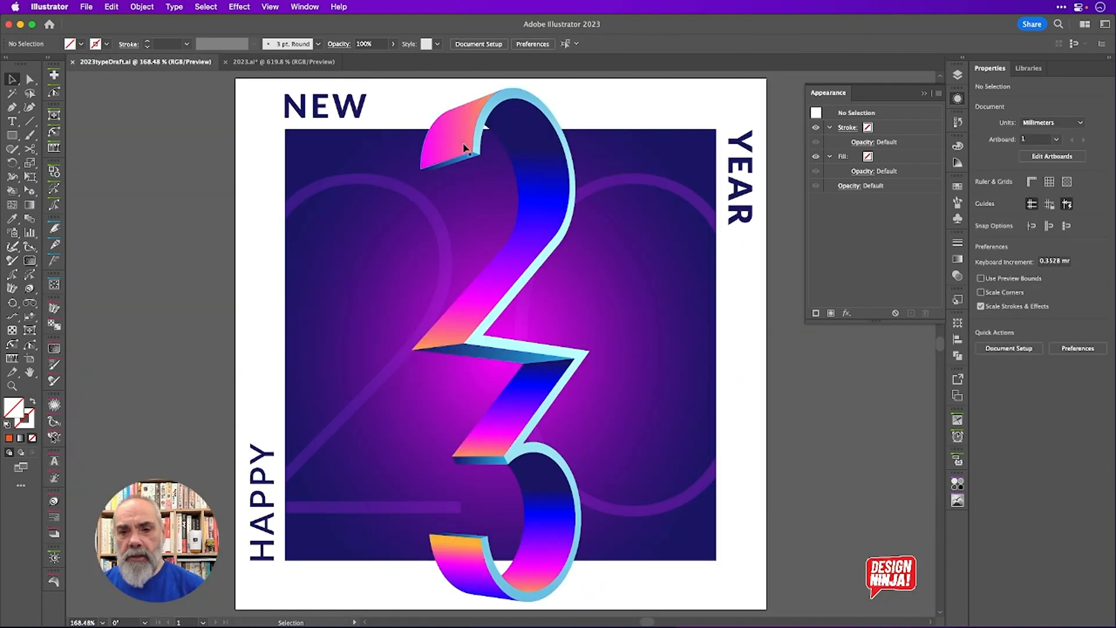
click(291, 61)
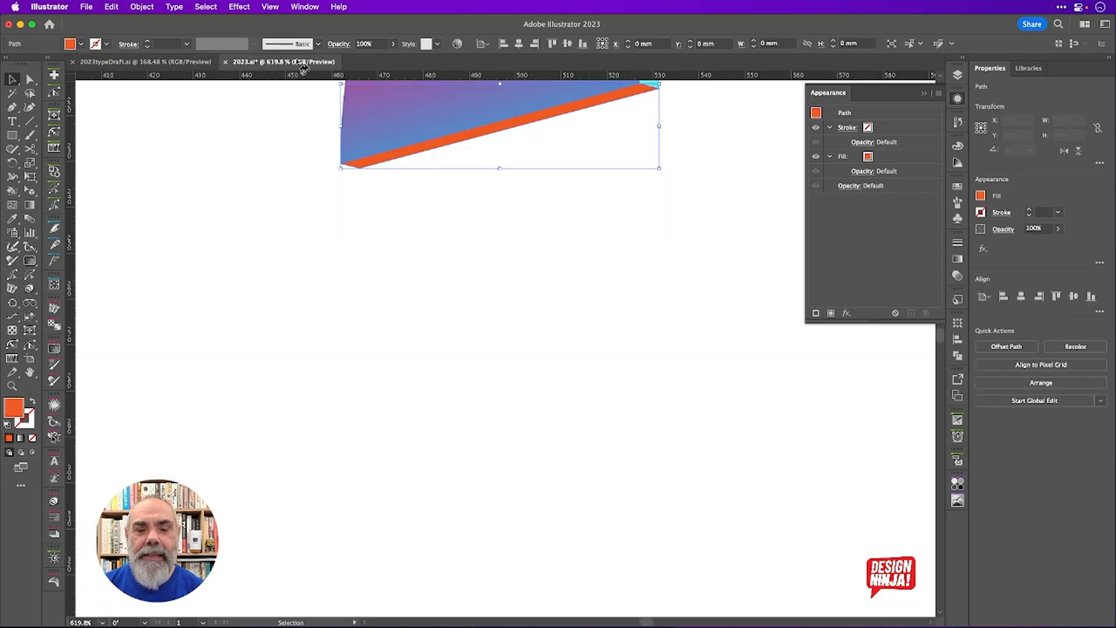
click(333, 197)
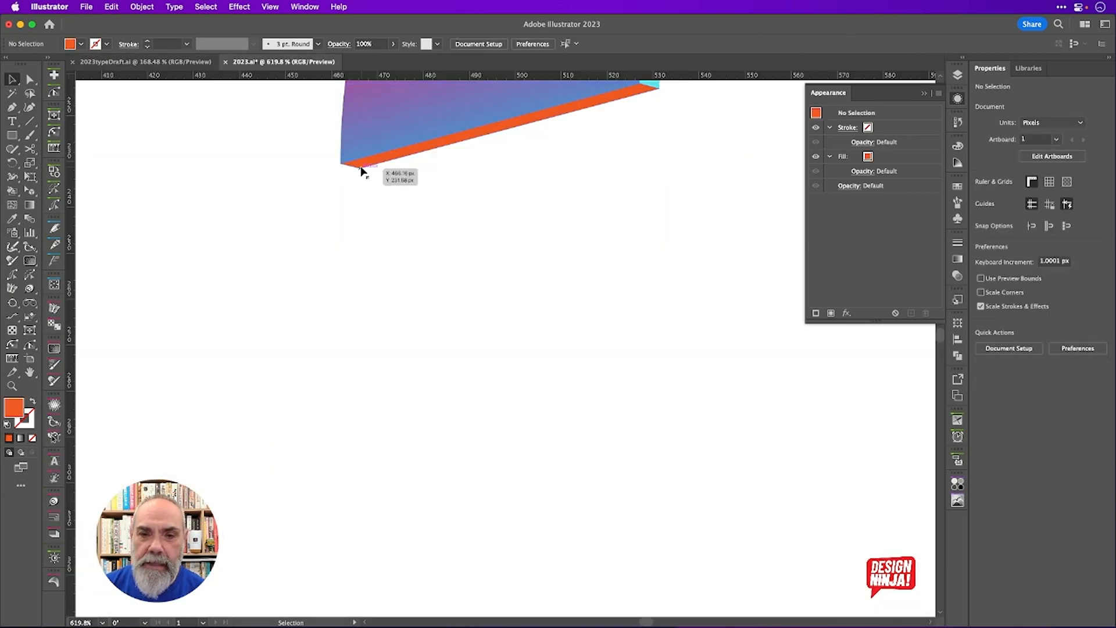
Copy the fold strip's layered gradient appearance onto the orange strip at the end of the 2's hook with the Eyedropper, then deselect it
click(364, 172)
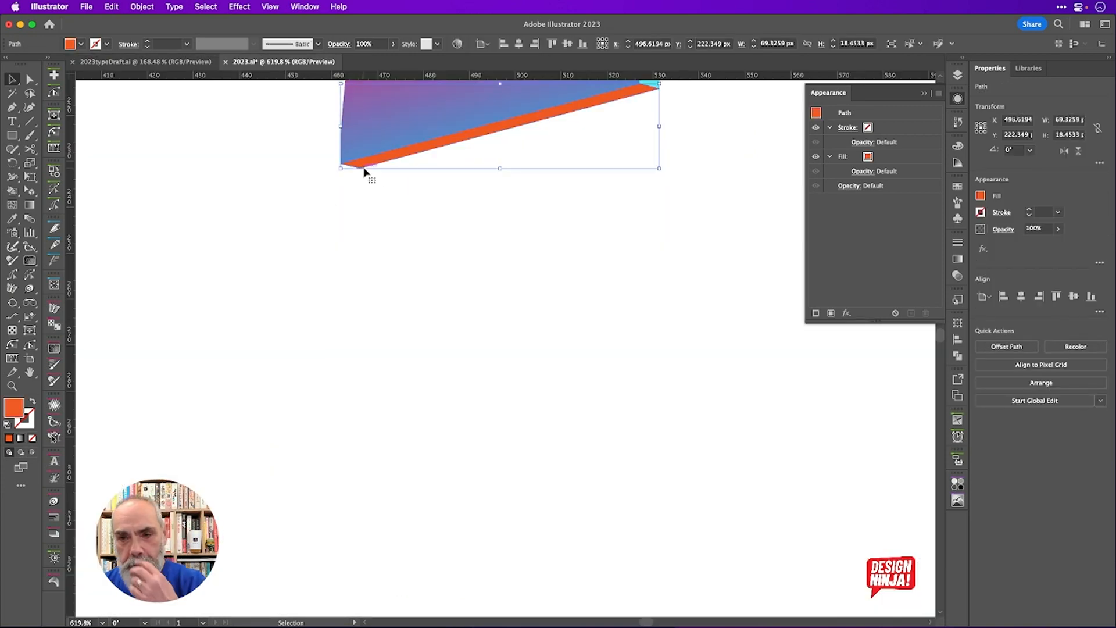
scroll(452, 204, down, 4)
scroll(452, 204, down, 10)
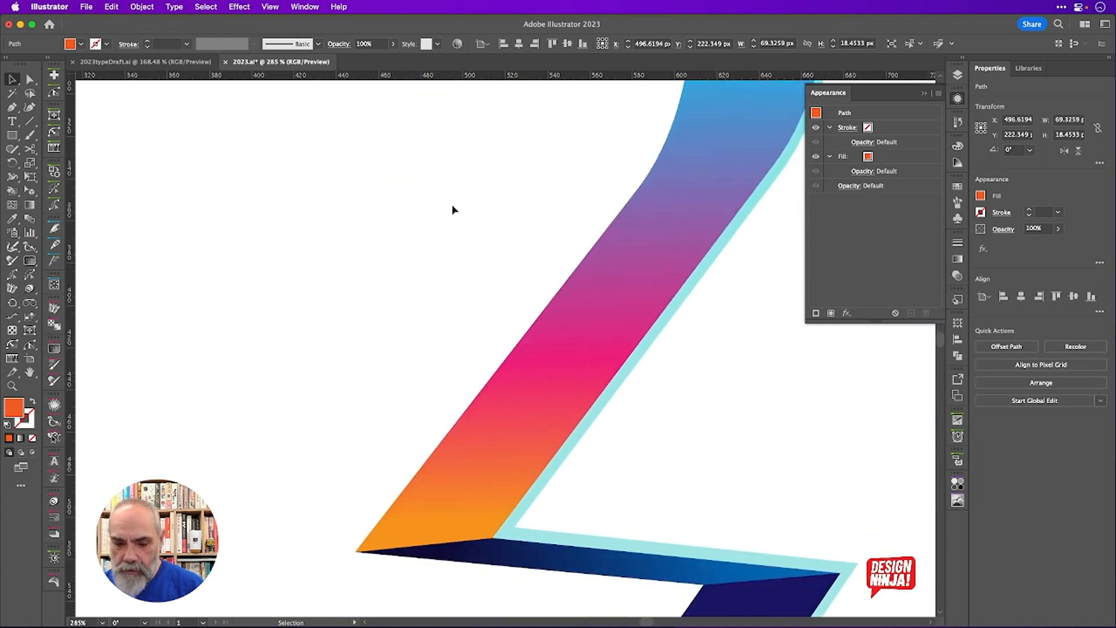
scroll(452, 207, down, 12)
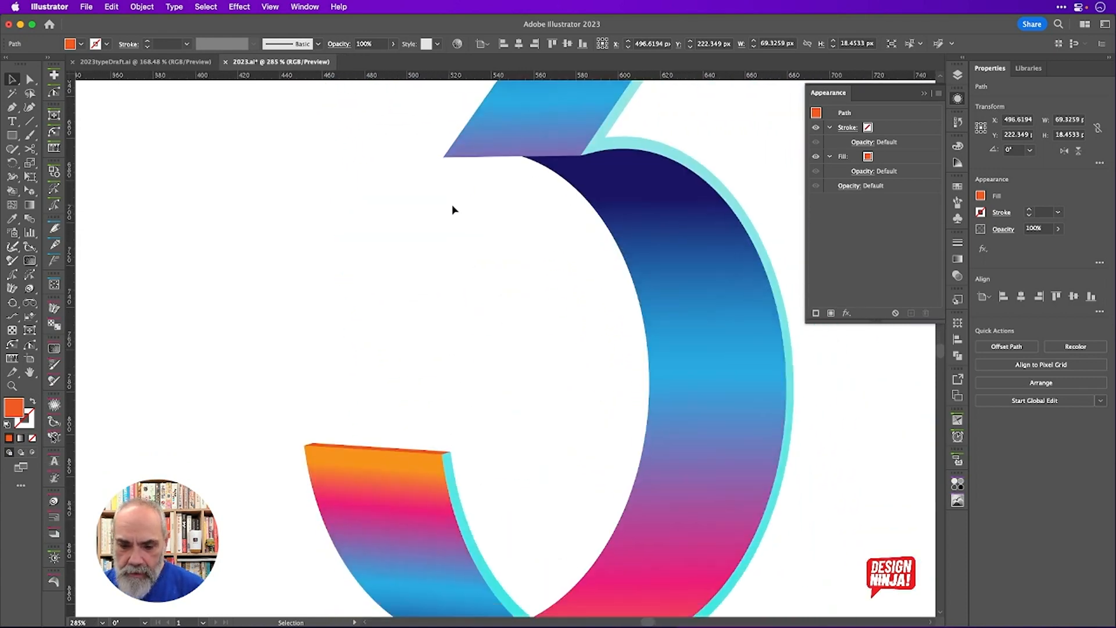
scroll(452, 204, down, 2)
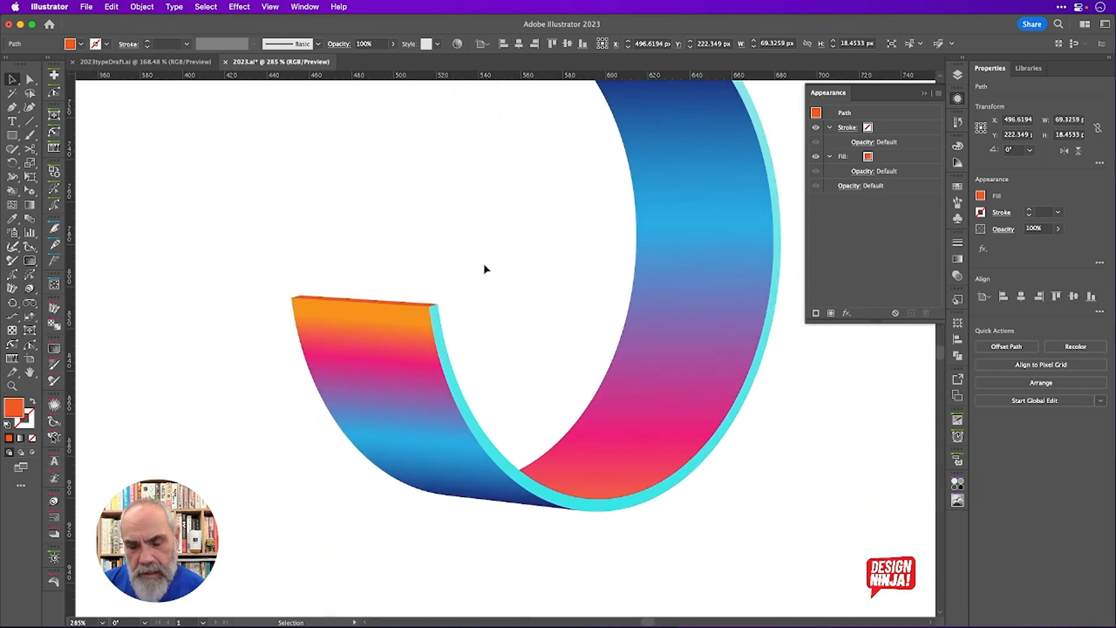
scroll(486, 267, up, 5)
scroll(497, 259, up, 15)
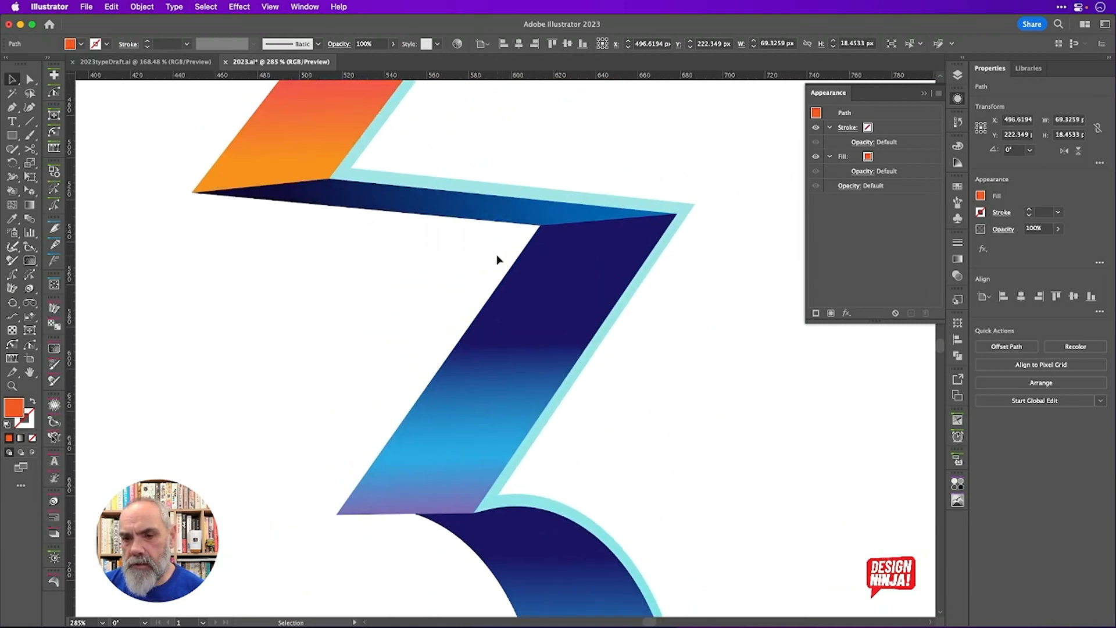
scroll(497, 259, up, 2)
key(i)
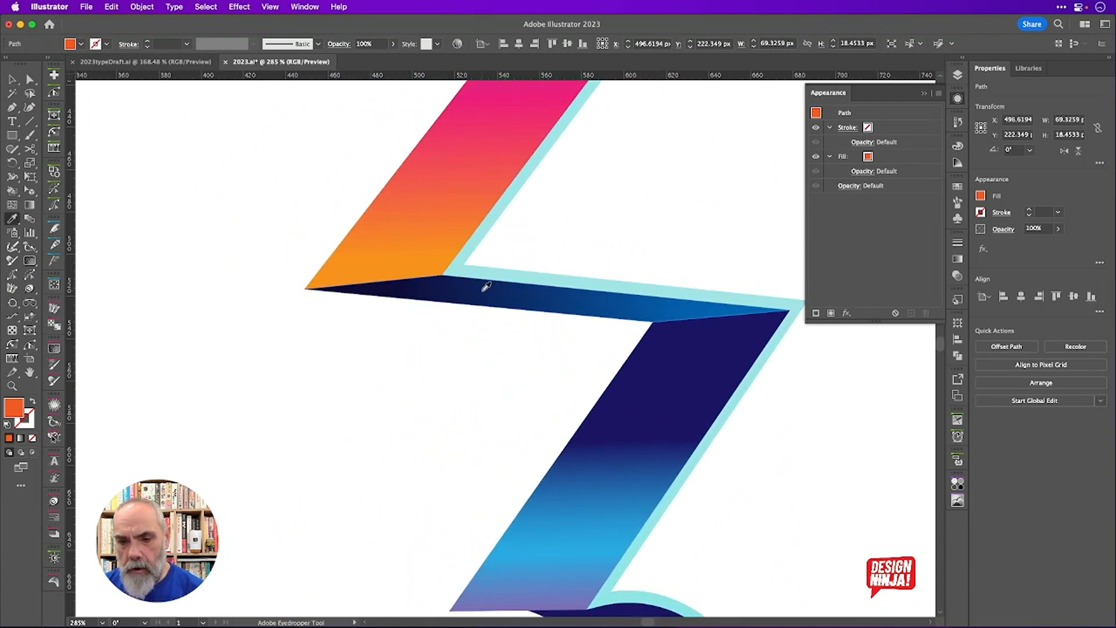
click(483, 287)
scroll(486, 285, down, 4)
scroll(484, 282, up, 6)
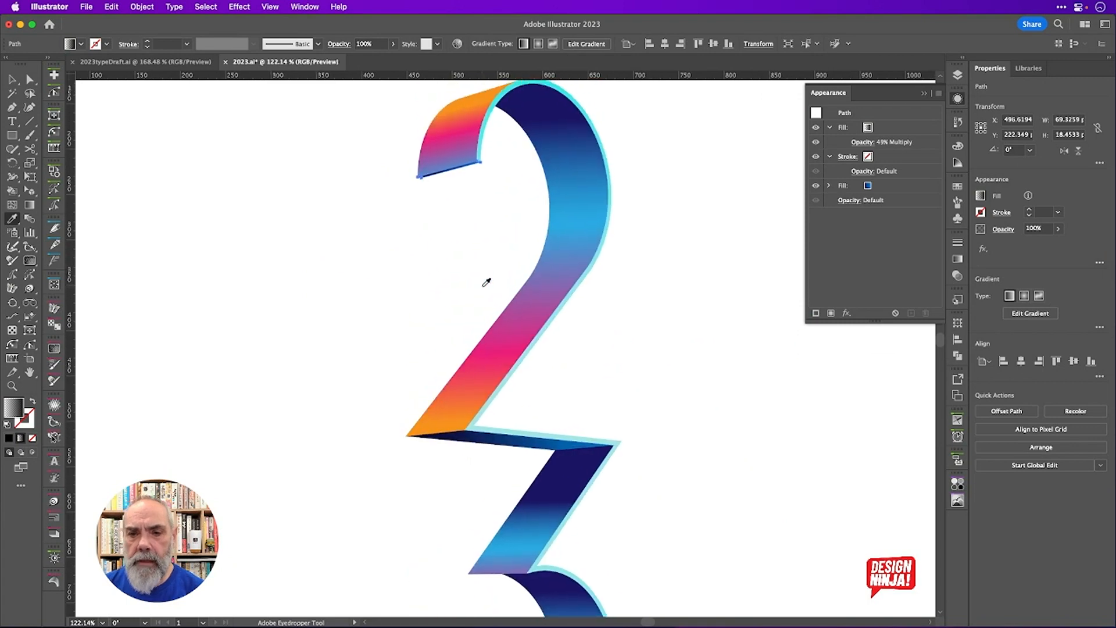
key(v)
click(438, 214)
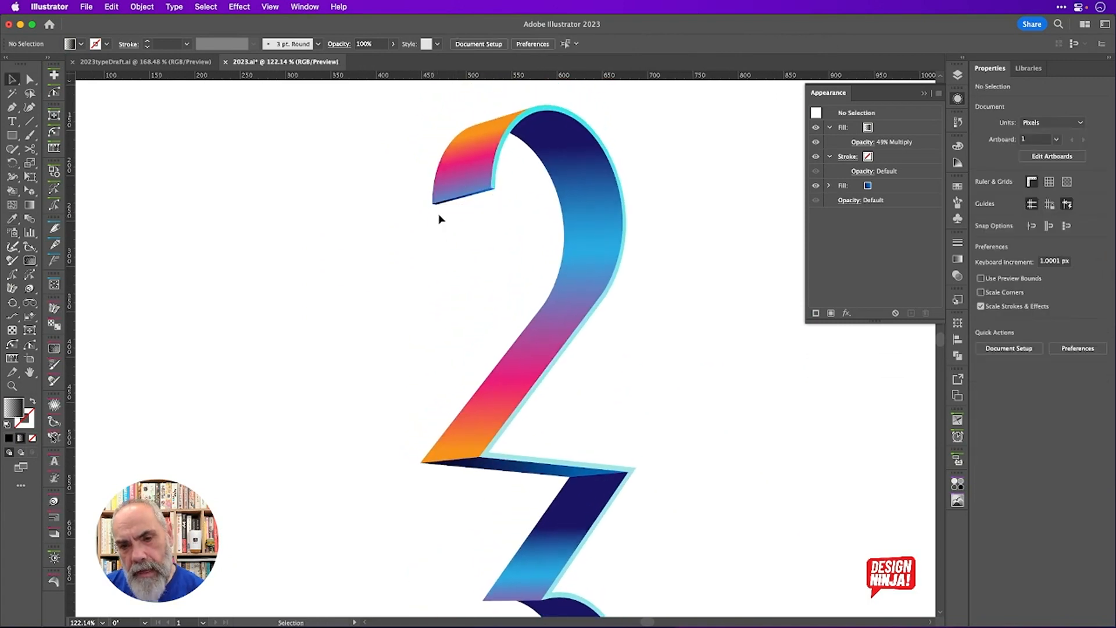
Compare the hook's end strip with and without its 49% Multiply shadow fill, and leave that fill hidden
scroll(458, 192, up, 3)
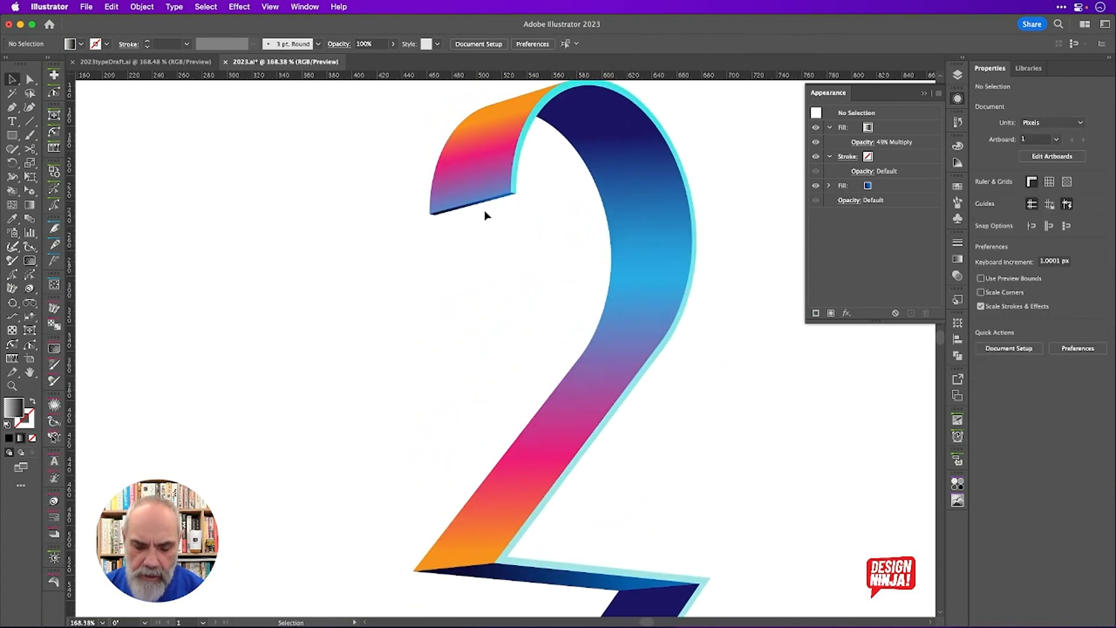
key(super+space)
drag(467, 195, 671, 228)
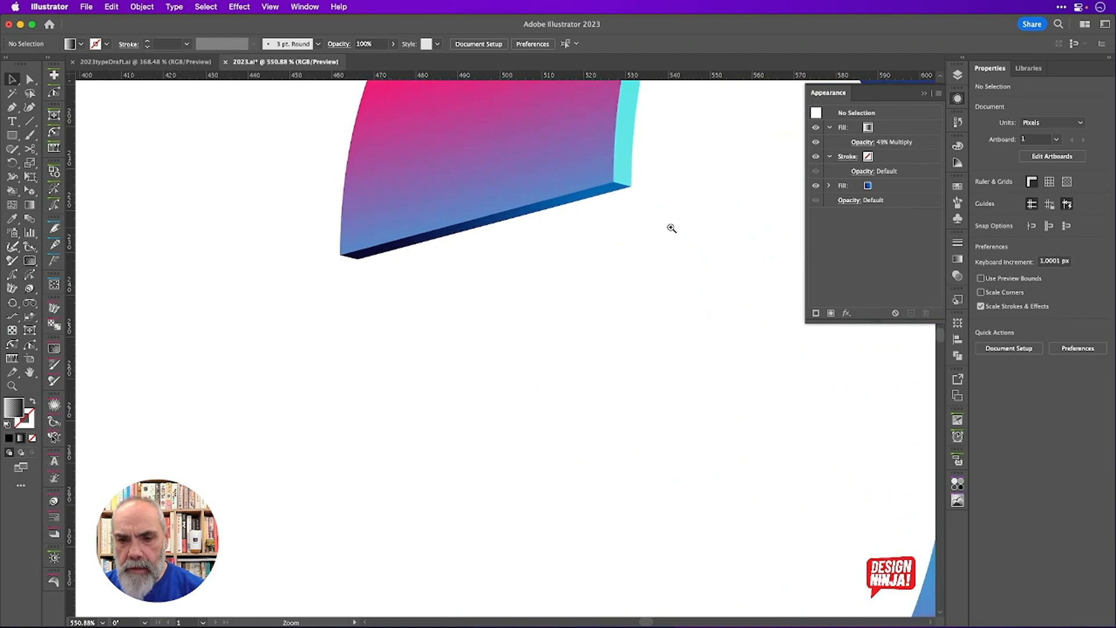
click(523, 219)
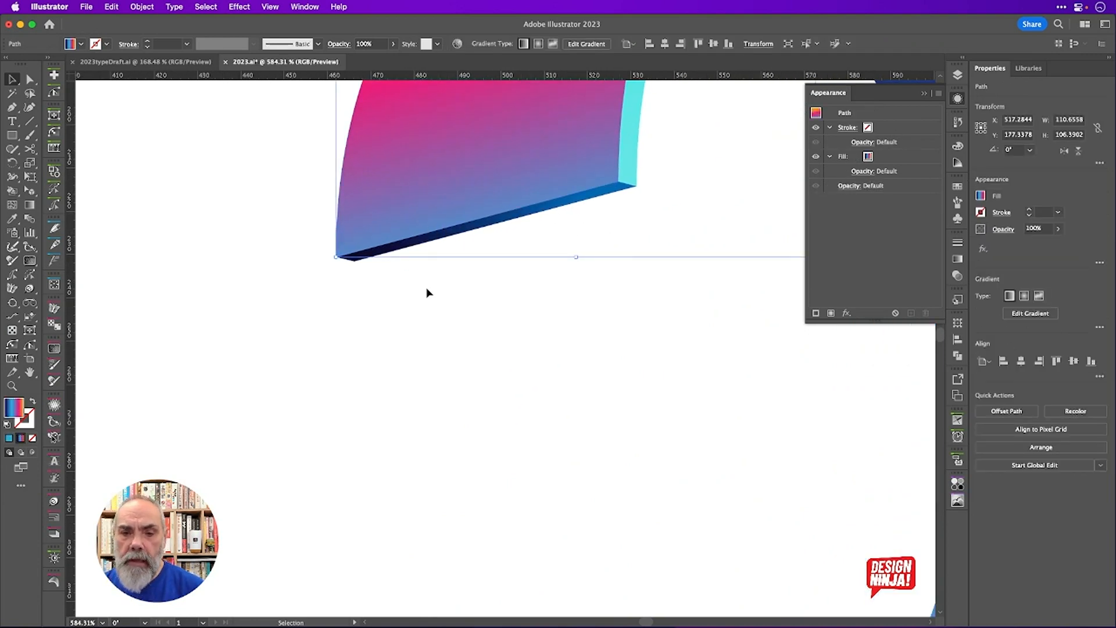
click(378, 270)
click(372, 260)
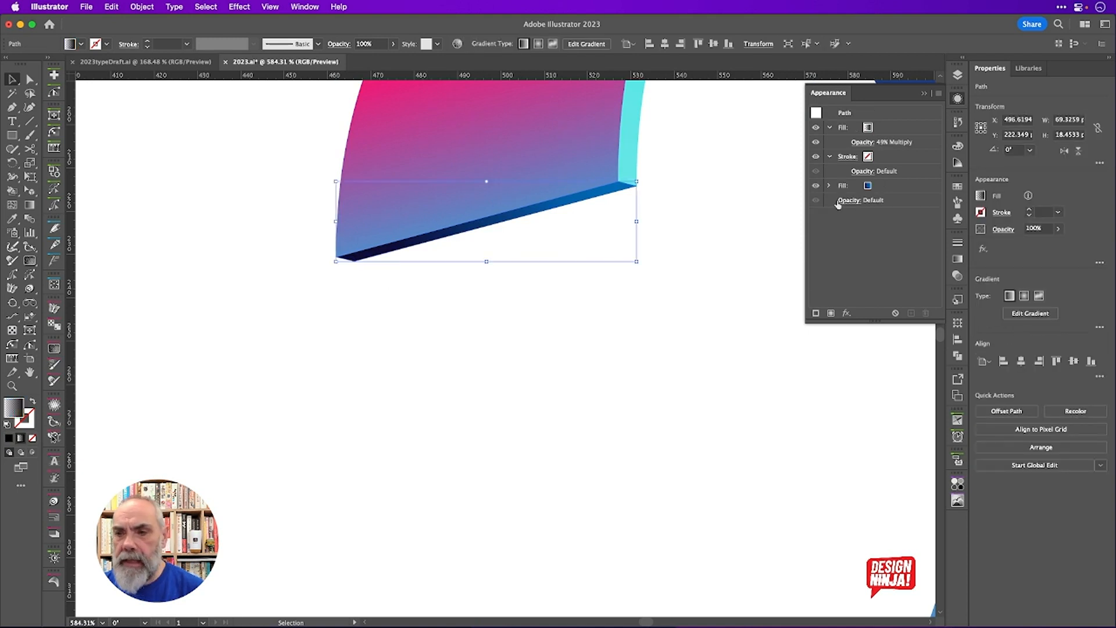
click(815, 128)
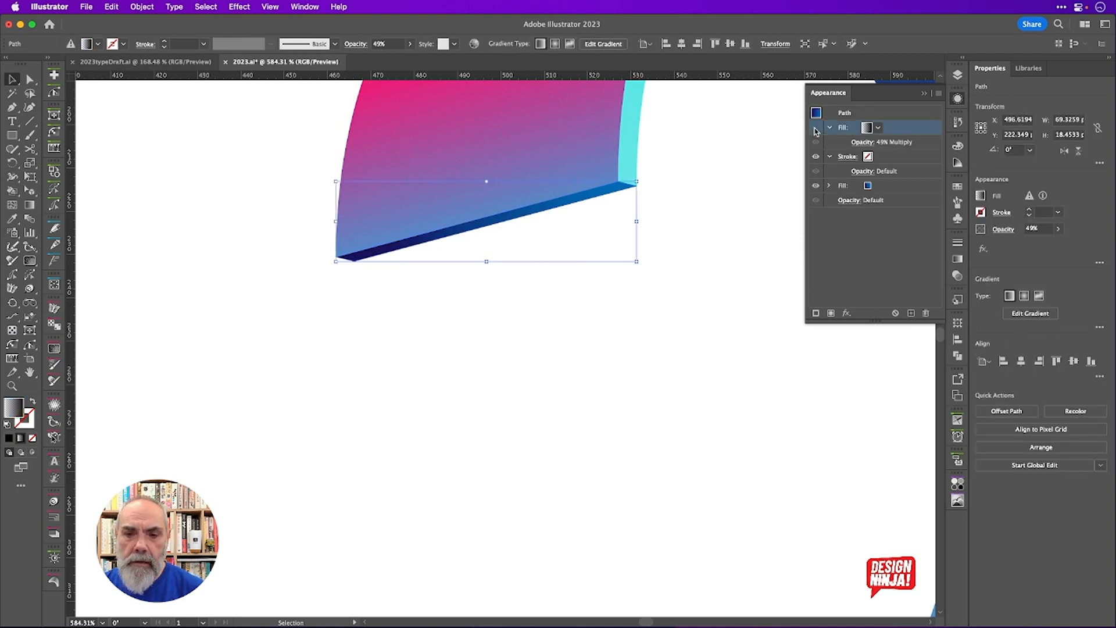
click(815, 128)
click(815, 127)
click(815, 128)
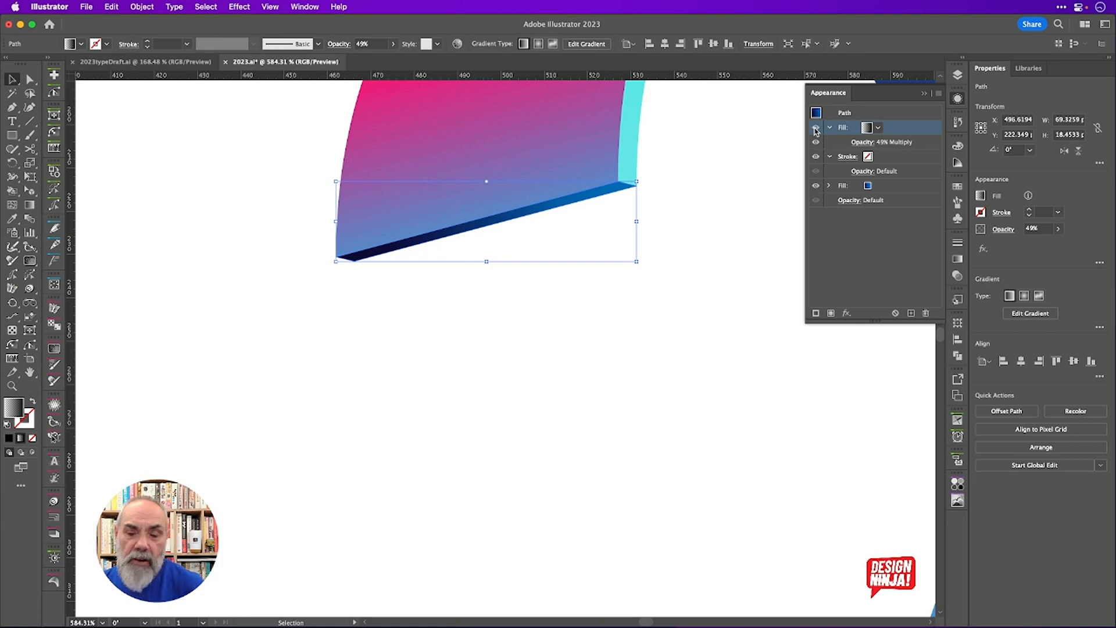
click(816, 128)
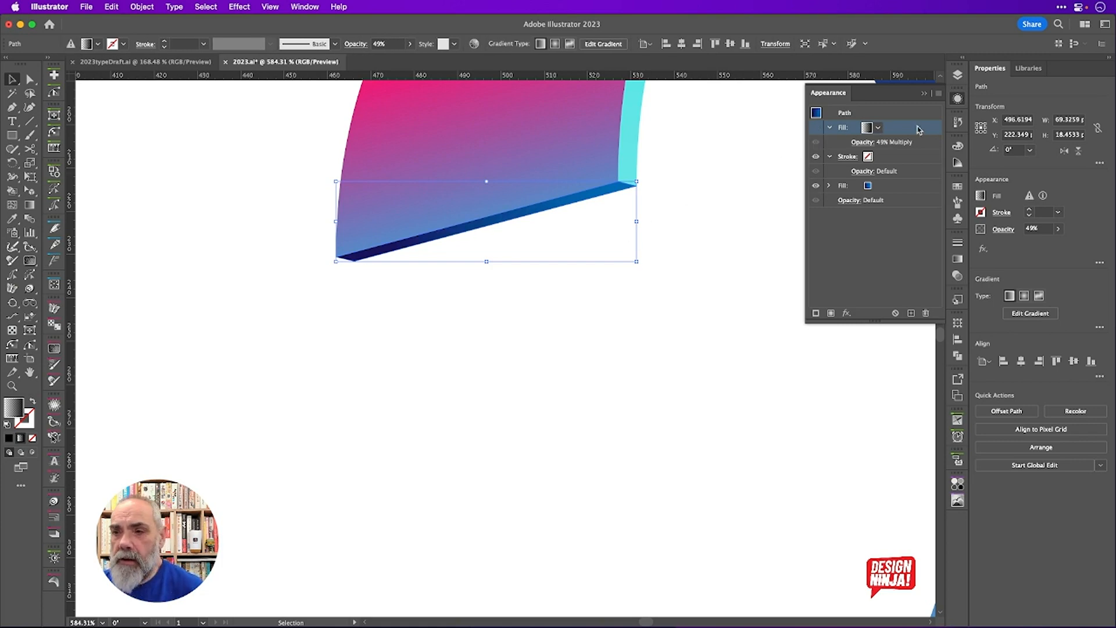
Show the Multiply shadow fill on the 2's hook end strip again, reposition its gradient down past the strip's dark end, and deselect
click(816, 128)
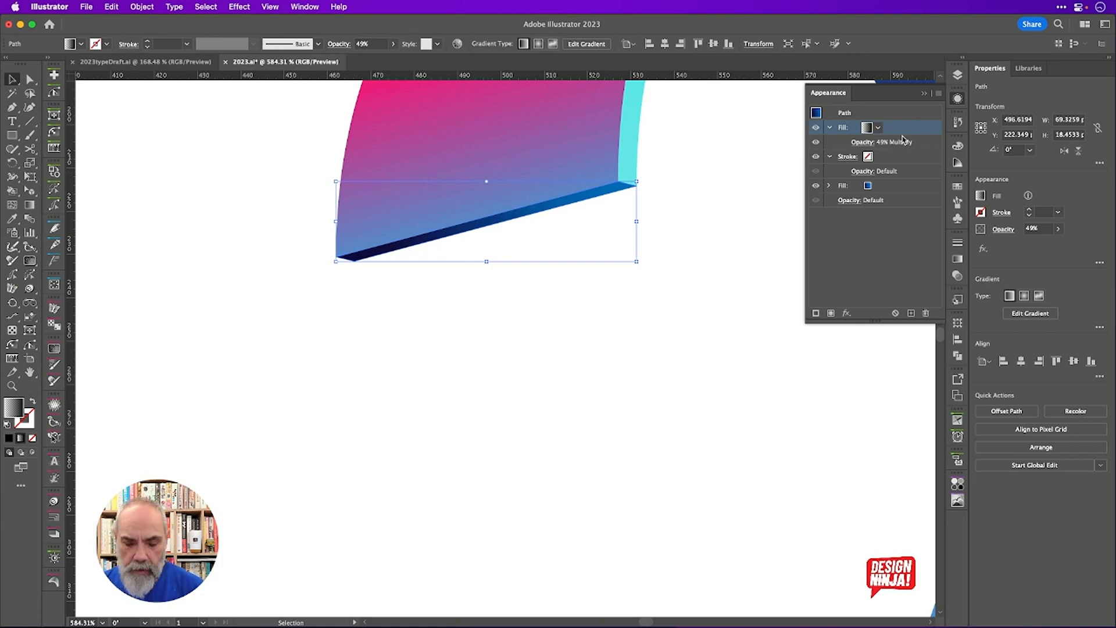
key(g)
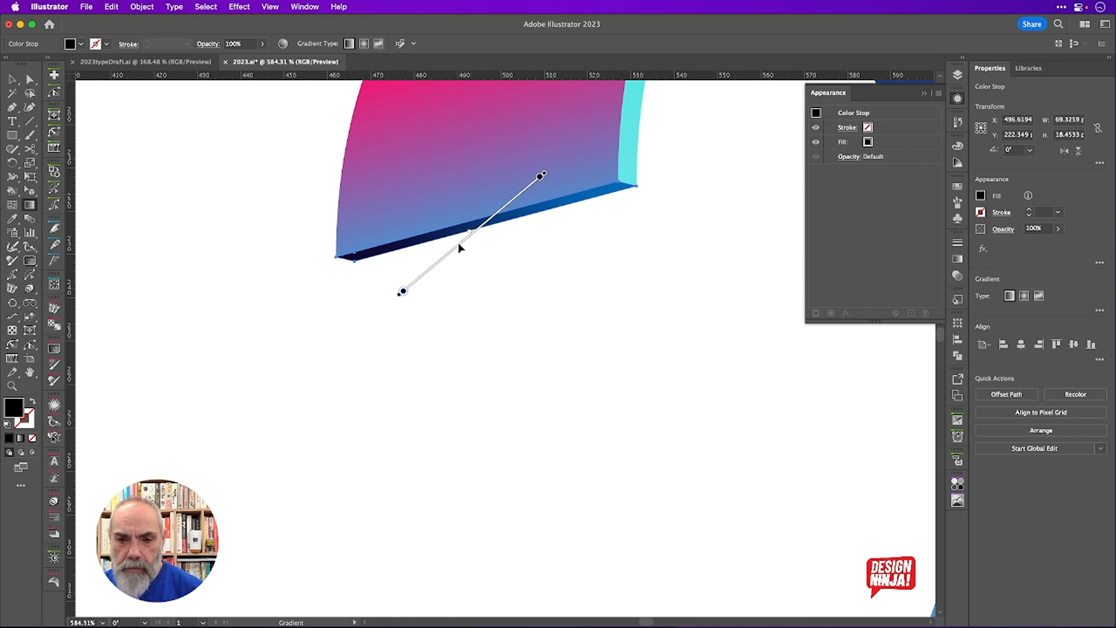
mouse_move(459, 246)
mouse_down()
mouse_move(393, 243)
mouse_move(420, 279)
mouse_up()
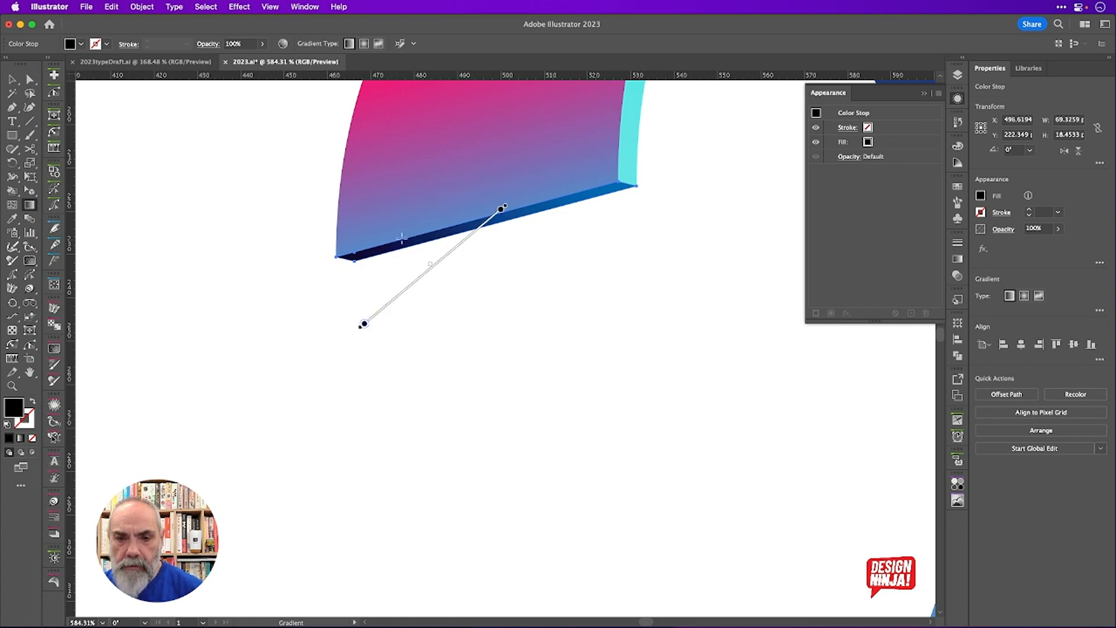
mouse_move(438, 210)
mouse_down()
mouse_move(363, 254)
mouse_move(327, 252)
mouse_move(316, 259)
mouse_move(328, 275)
mouse_up()
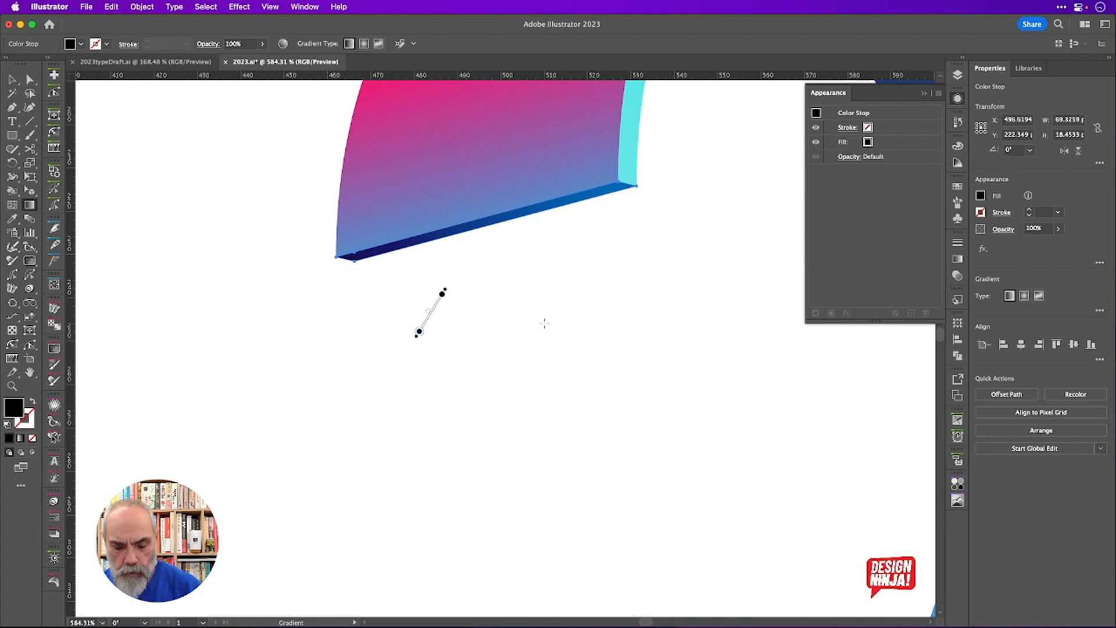
key(v)
click(605, 327)
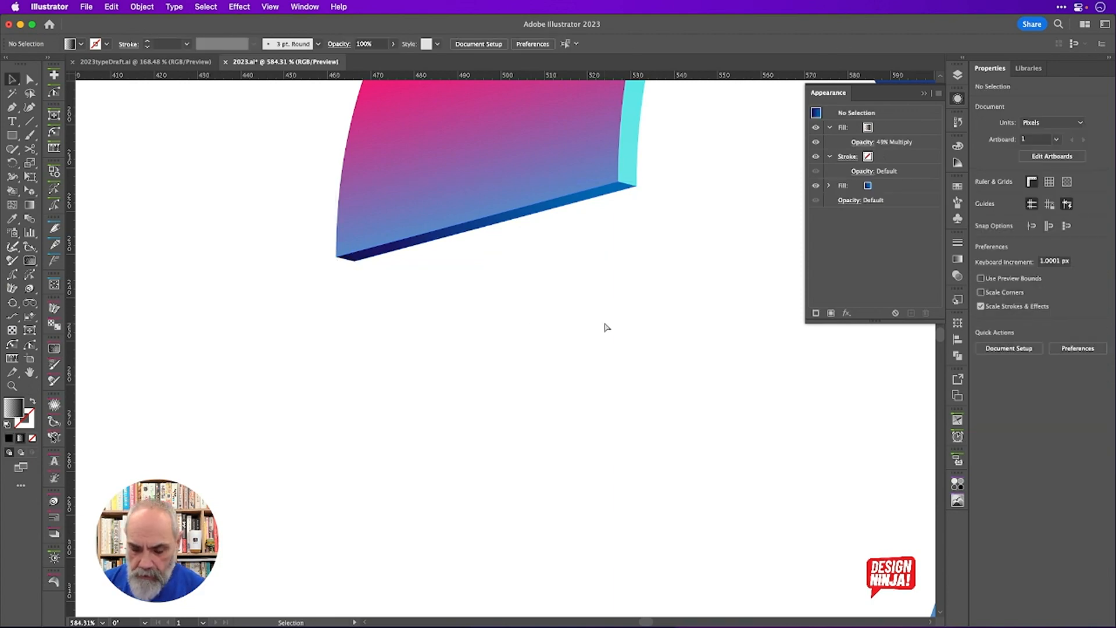
Copy the fold strip's layered gradient appearance onto the orange strip at the end of the 3's lower curve with the Eyedropper
key(super+0)
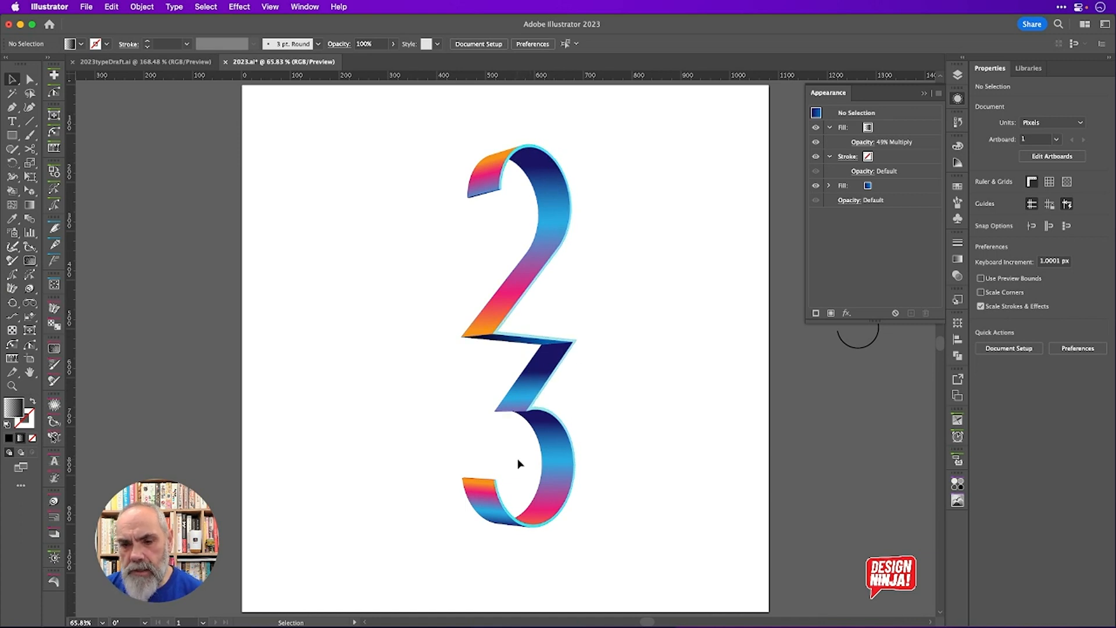
scroll(517, 458, down, 3)
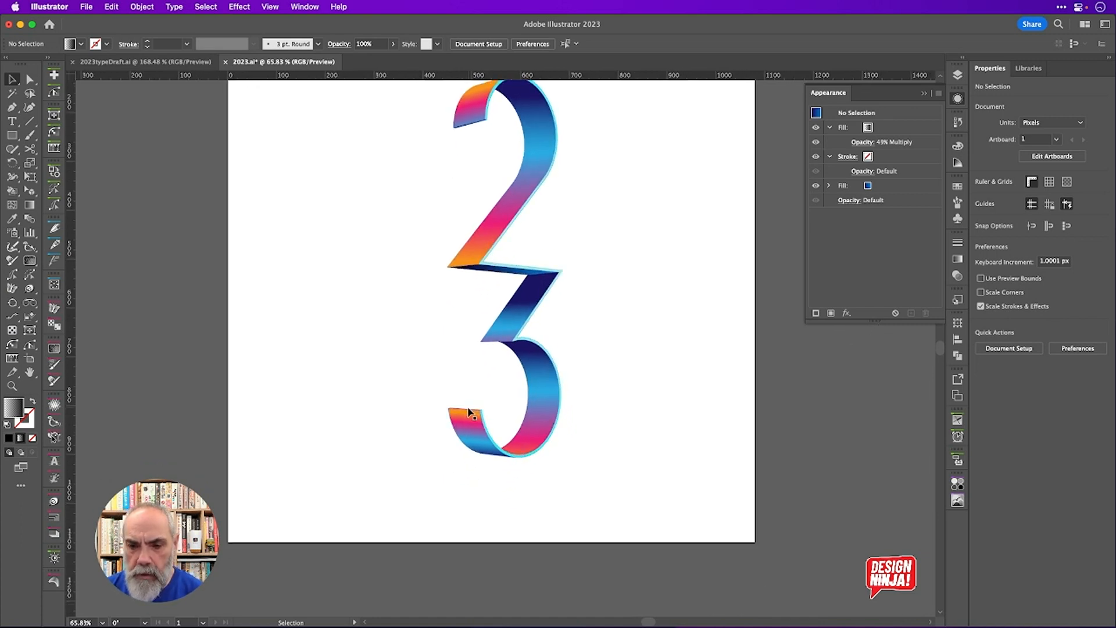
scroll(493, 375, up, 5)
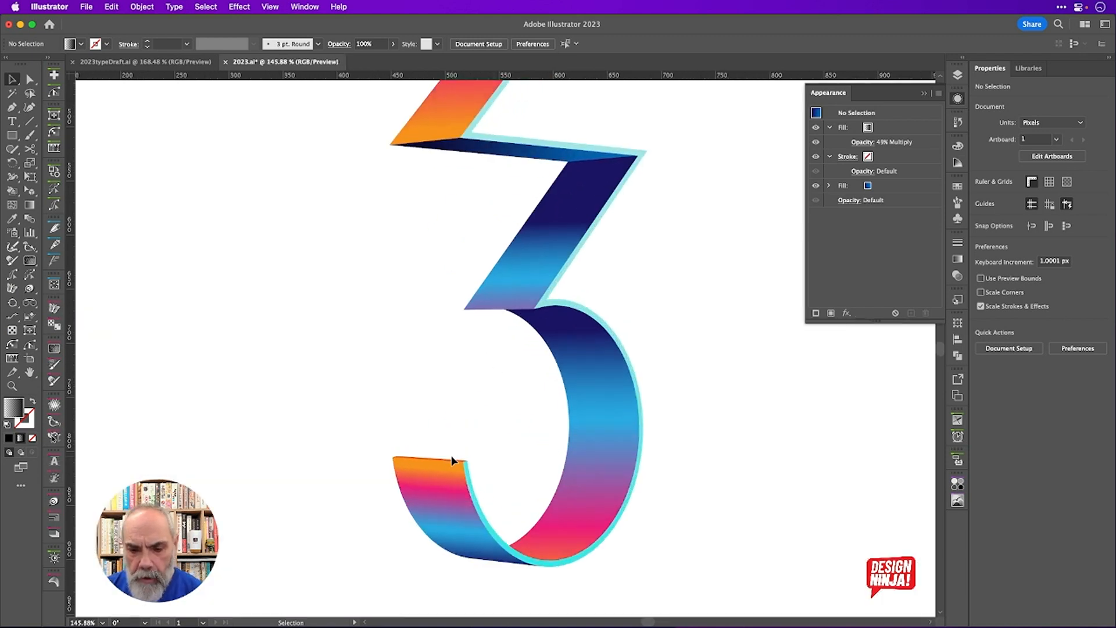
scroll(448, 464, up, 9)
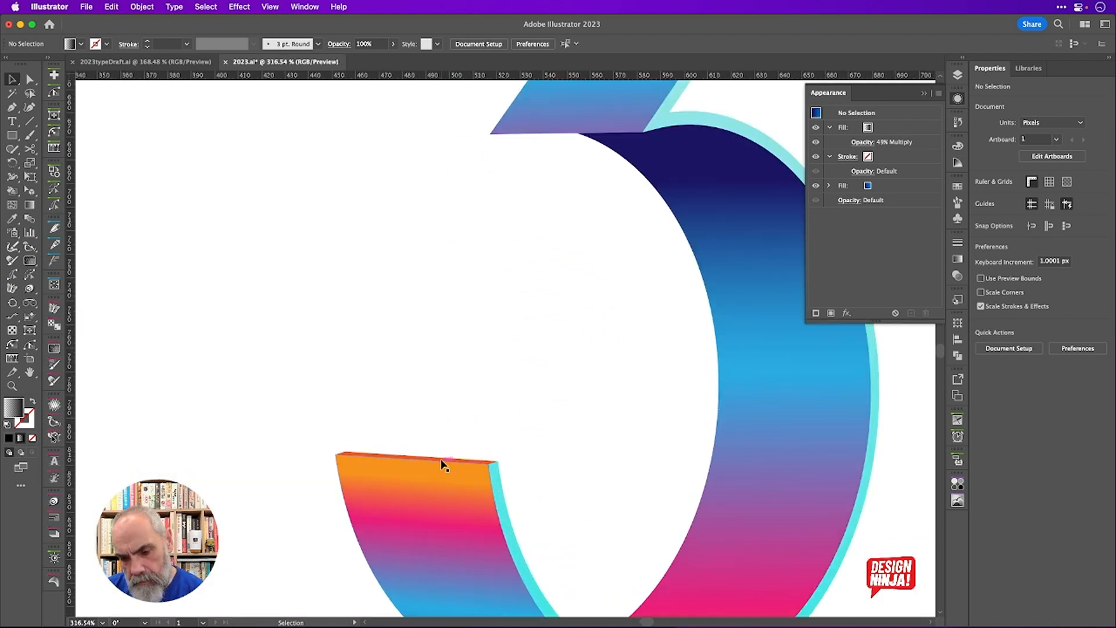
click(498, 463)
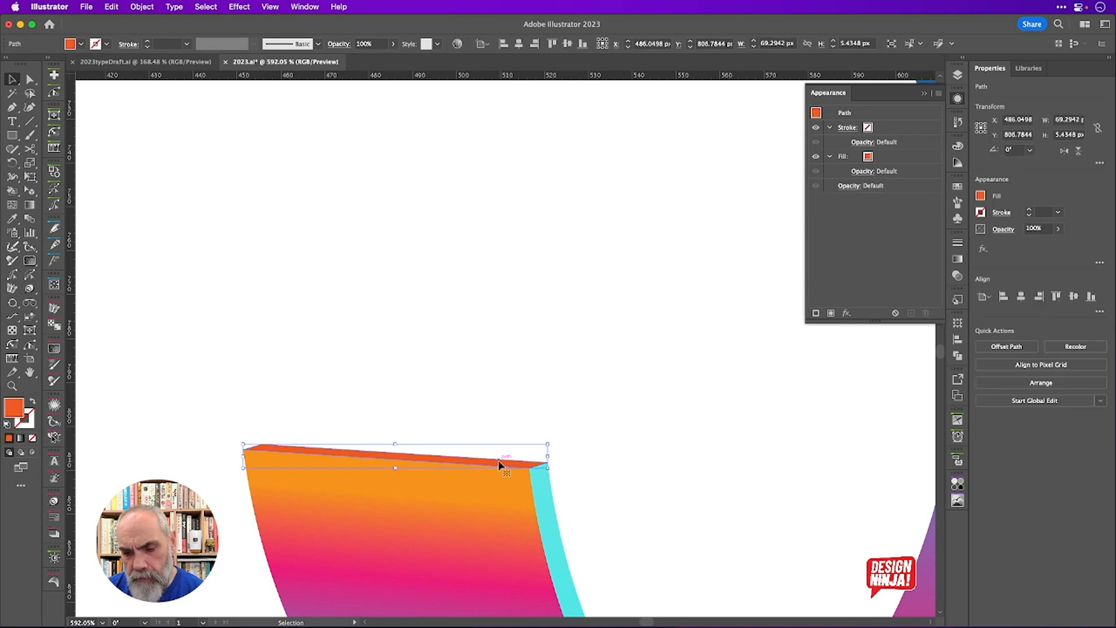
scroll(567, 365, up, 3)
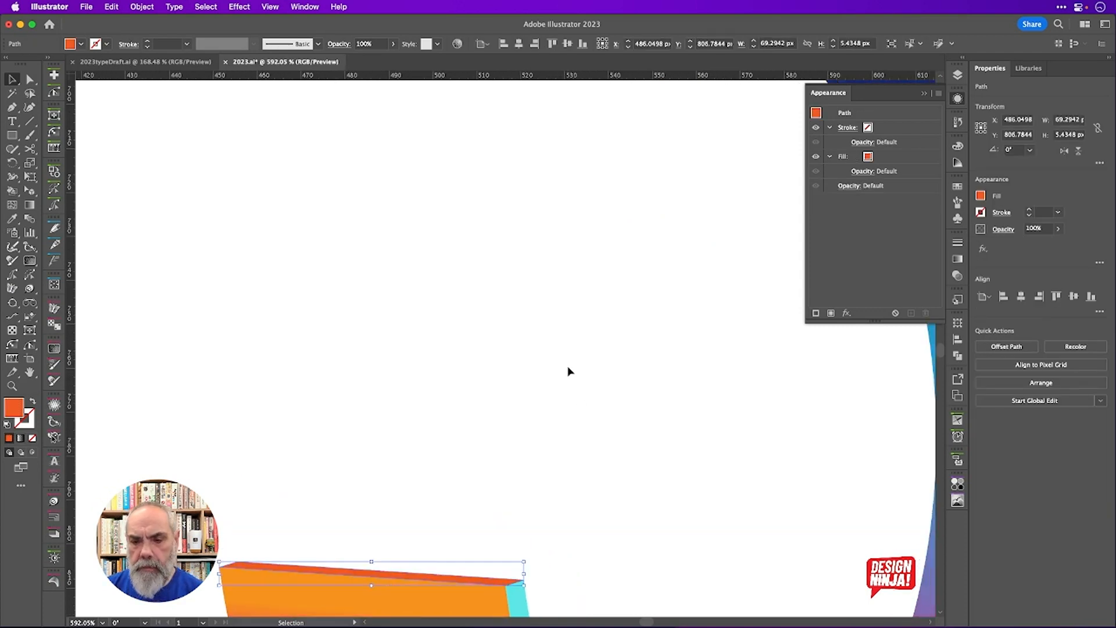
scroll(567, 365, down, 5)
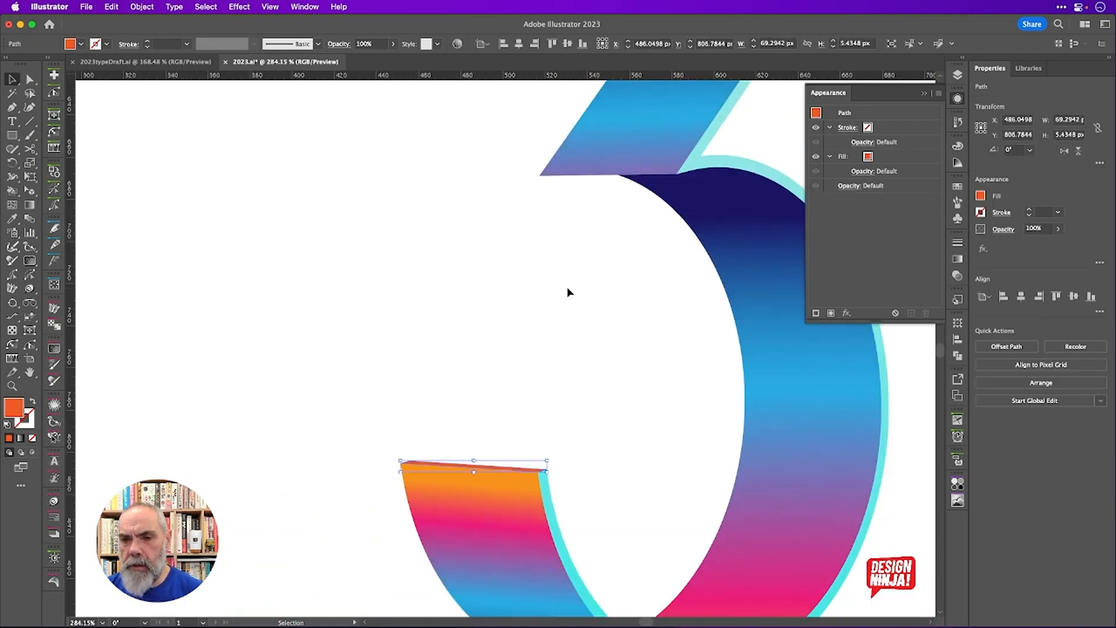
scroll(568, 290, up, 10)
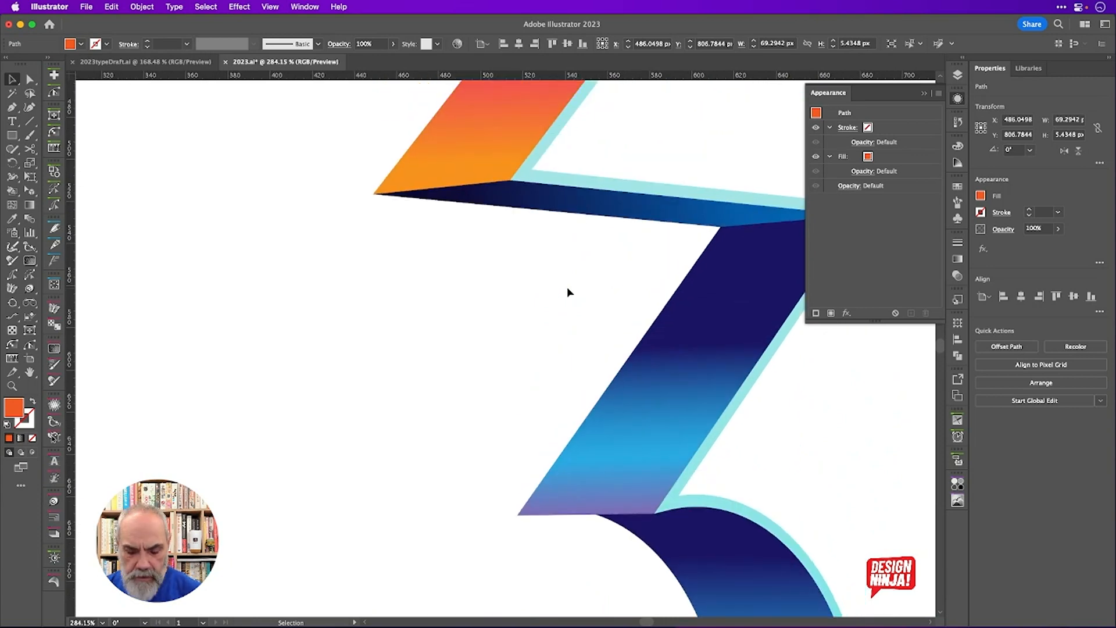
key(i)
click(603, 204)
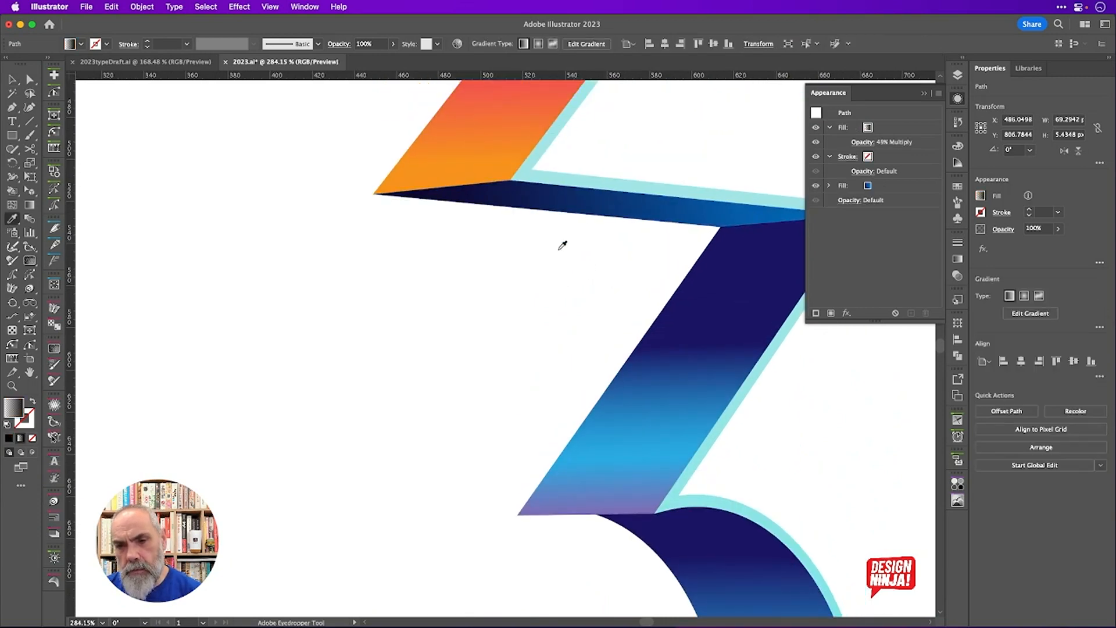
scroll(510, 298, down, 6)
scroll(499, 498, up, 12)
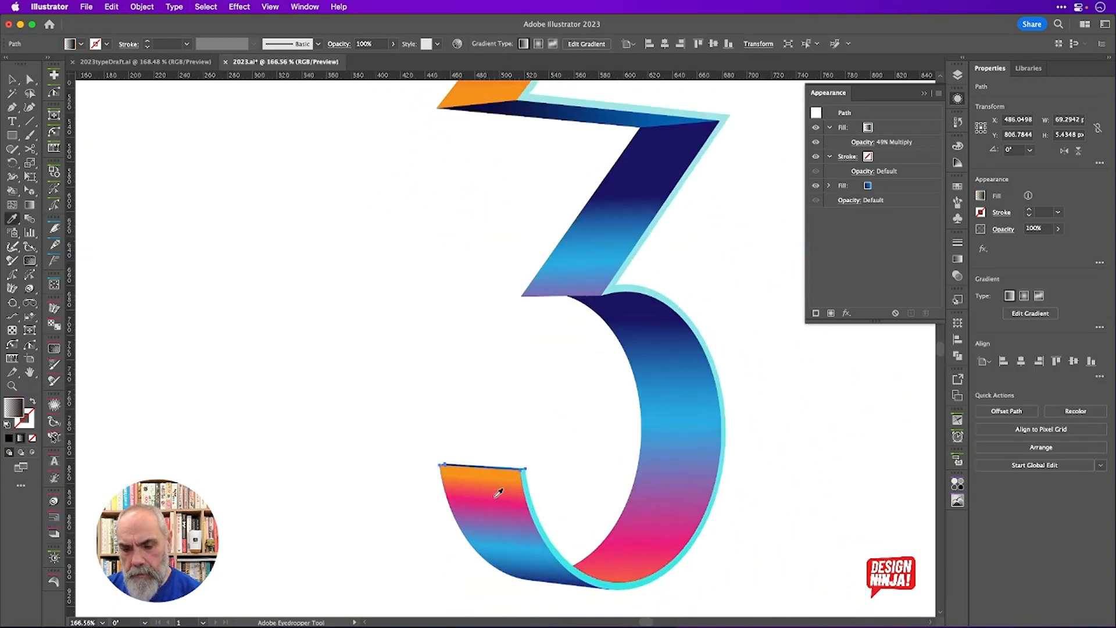
scroll(484, 550, up, 2)
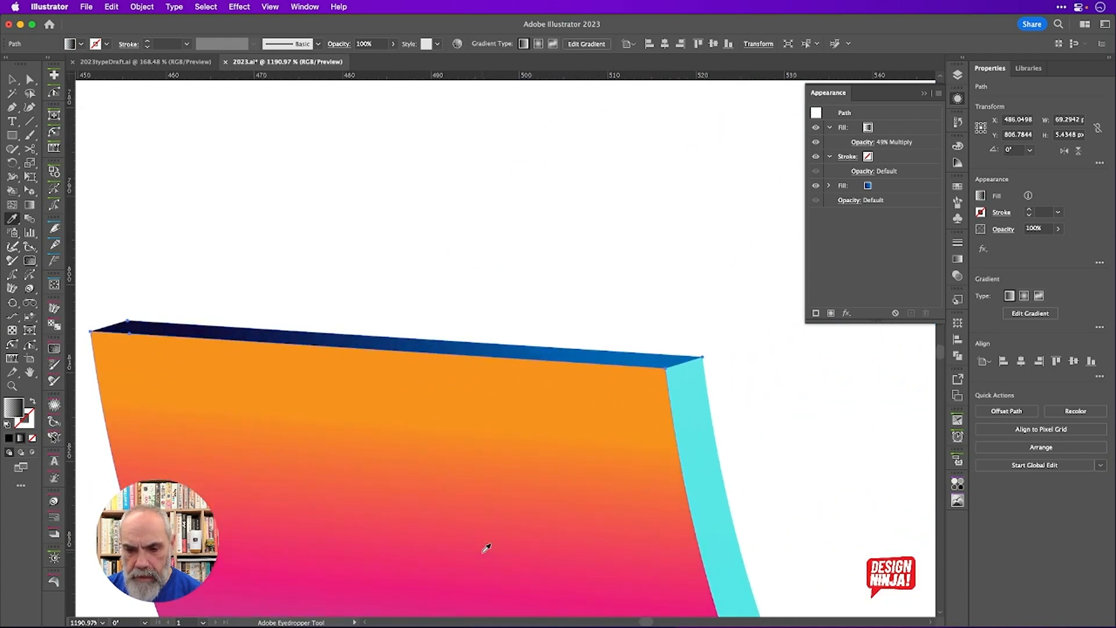
scroll(486, 547, left, 3)
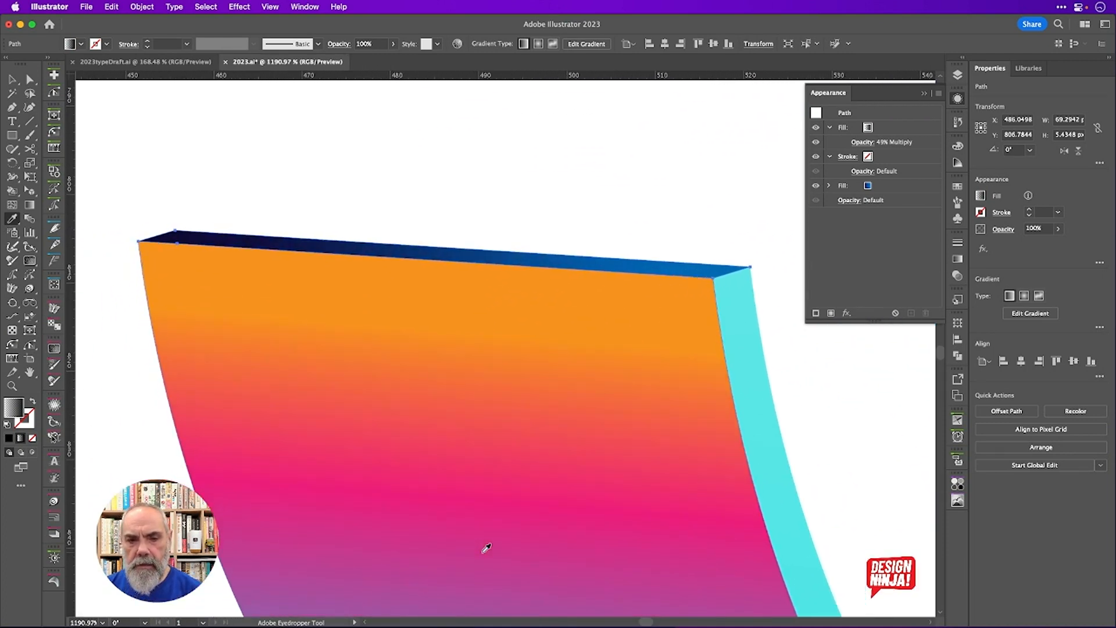
Desaturate the 3's end strip with the Saturate colour edit at -55% intensity, then deselect it
key(v)
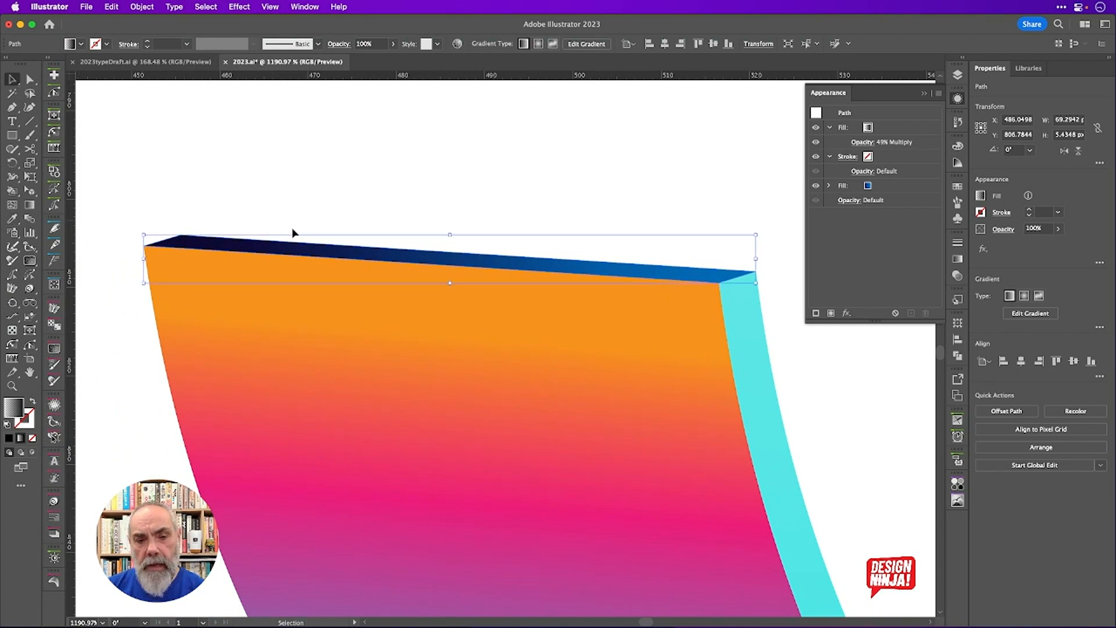
click(114, 7)
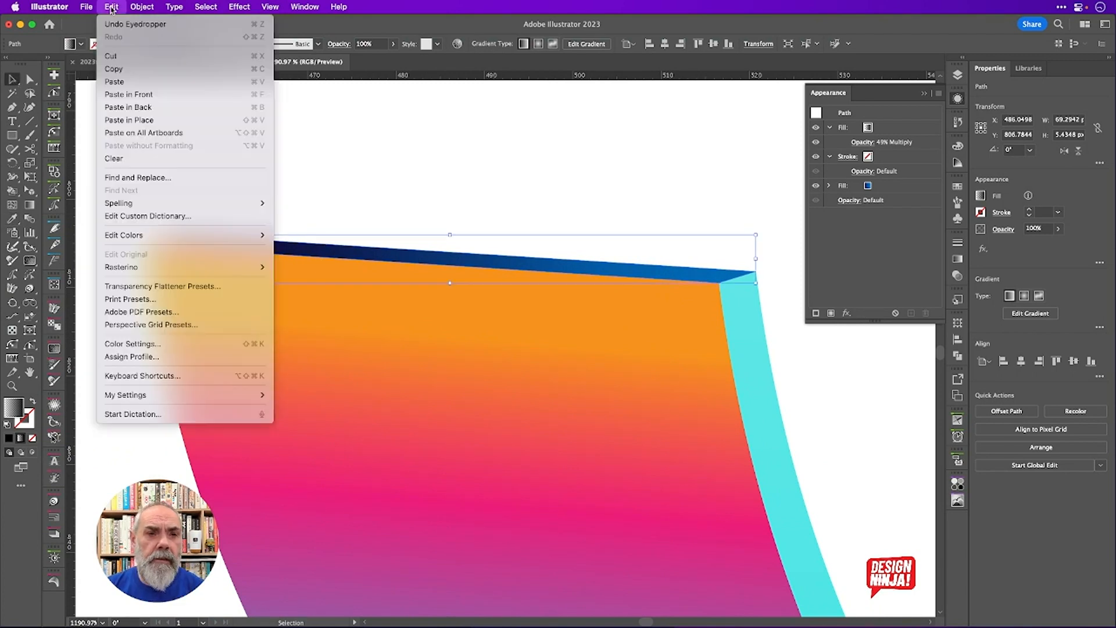
mouse_move(193, 233)
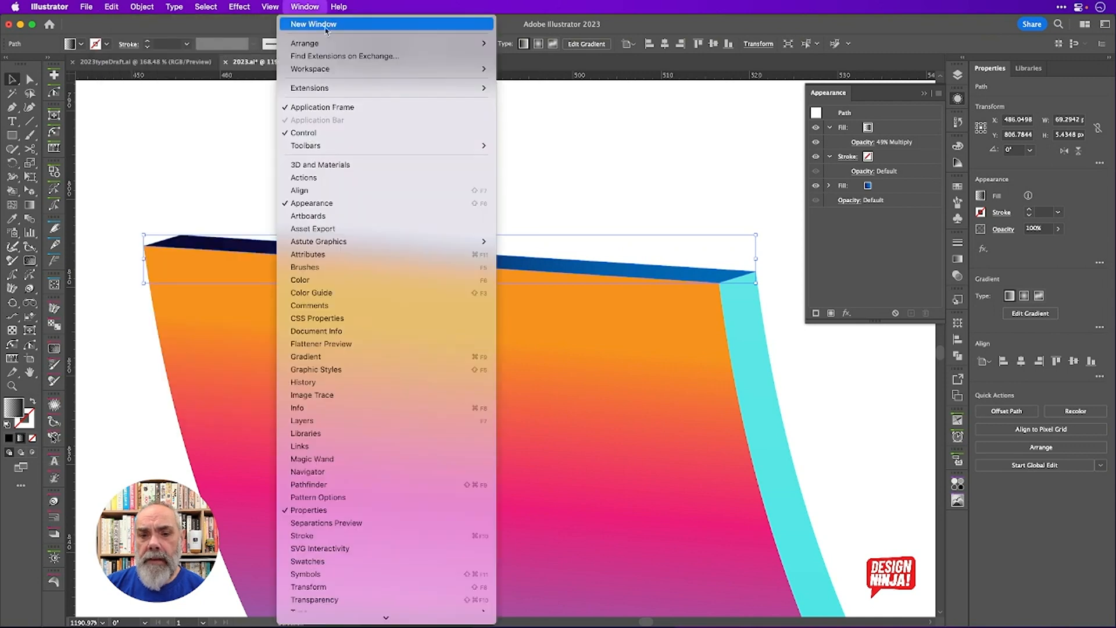
mouse_move(339, 6)
mouse_move(141, 8)
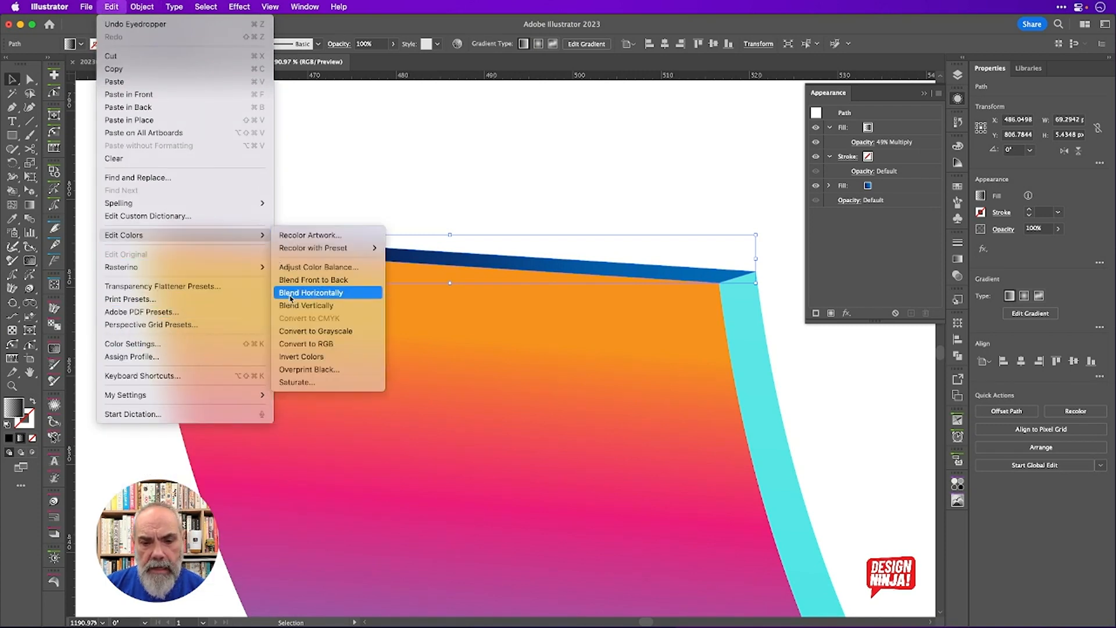
click(310, 382)
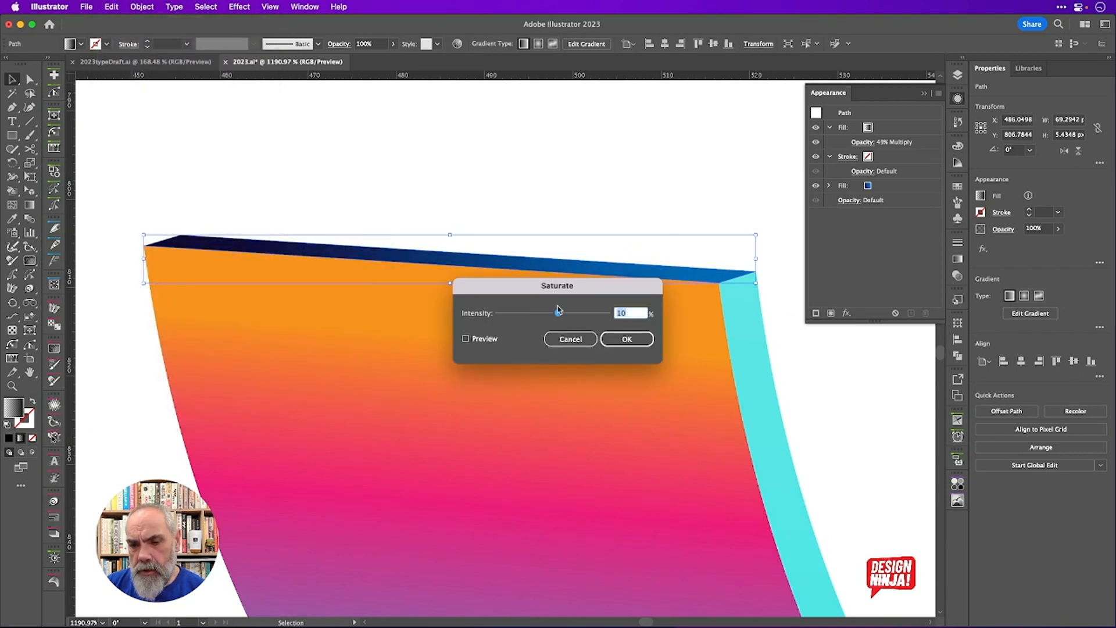
drag(559, 314, 515, 315)
click(489, 339)
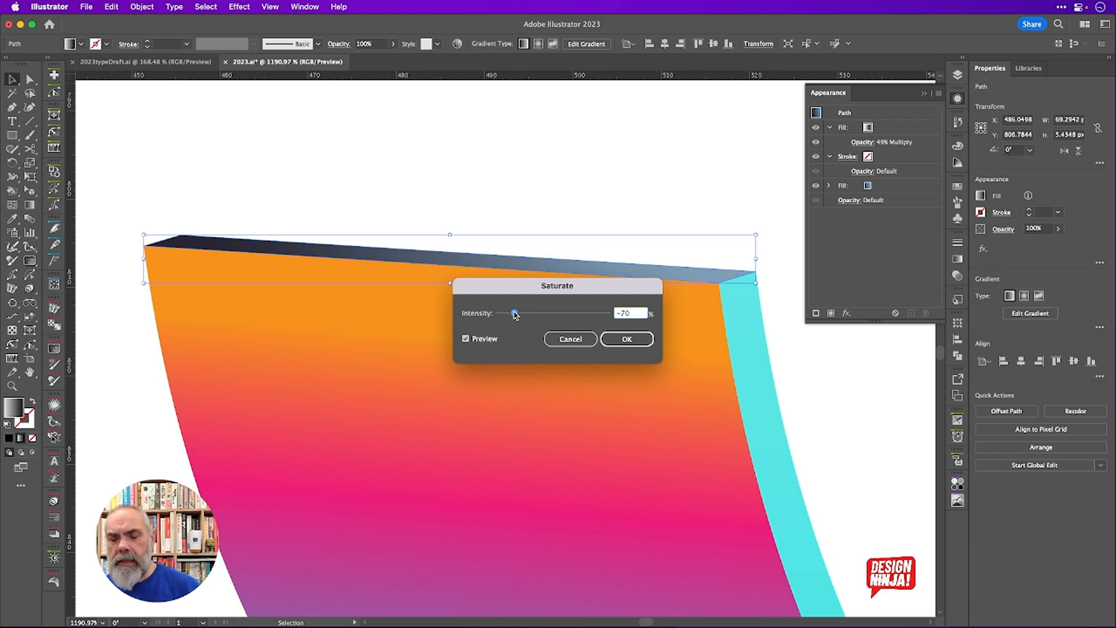
drag(515, 314, 524, 317)
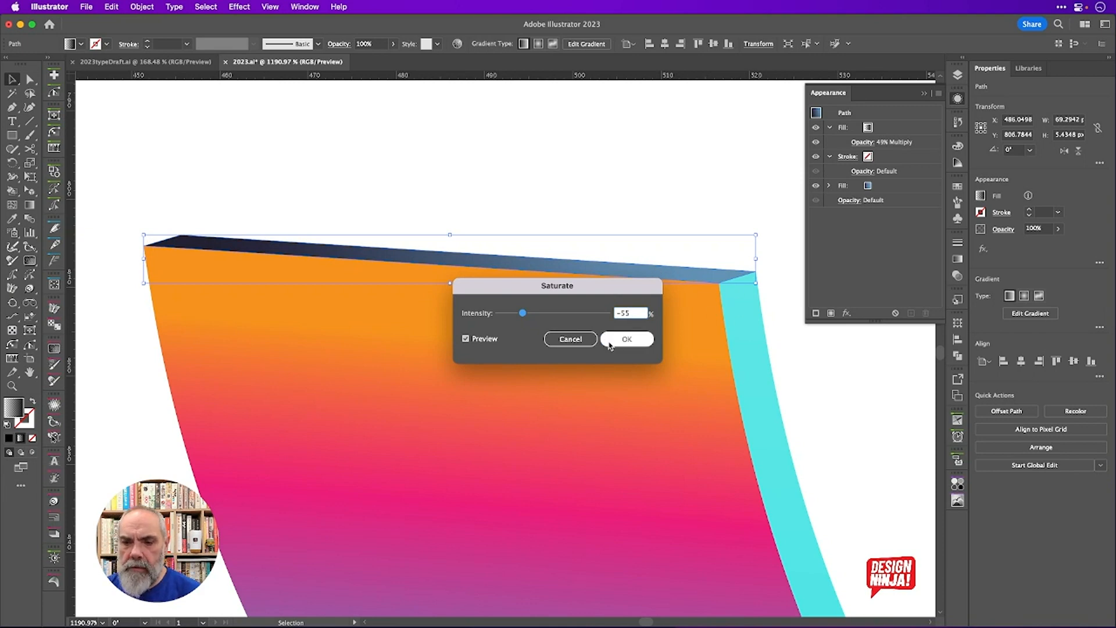
click(625, 339)
click(603, 199)
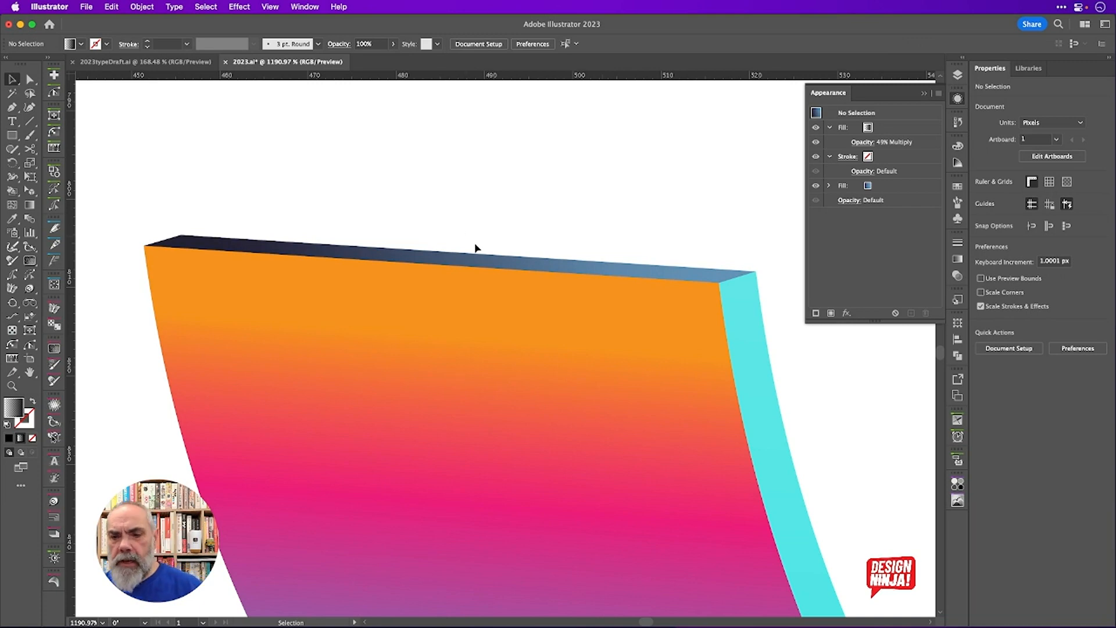
Change the blending mode of the 3's end strip's top gradient fill to Screen
click(451, 259)
click(908, 128)
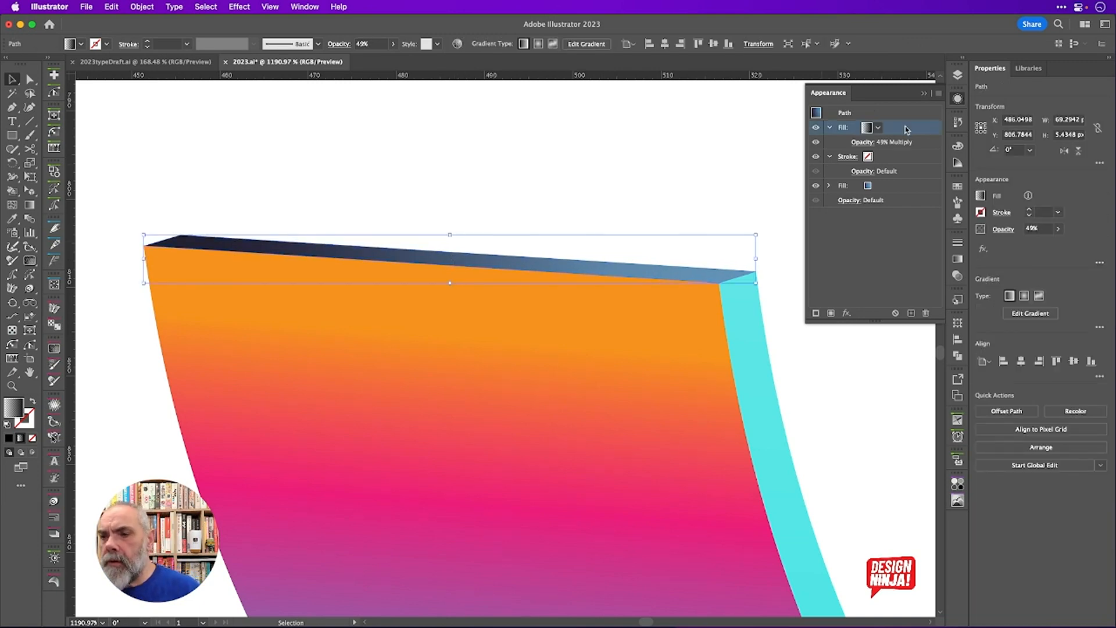
click(862, 142)
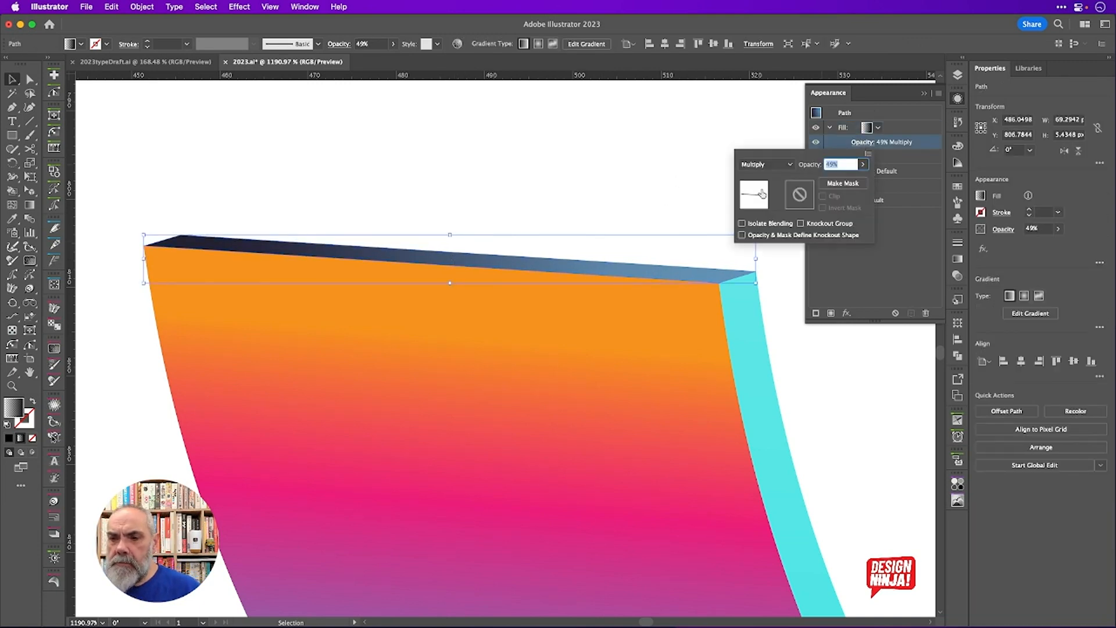
click(765, 164)
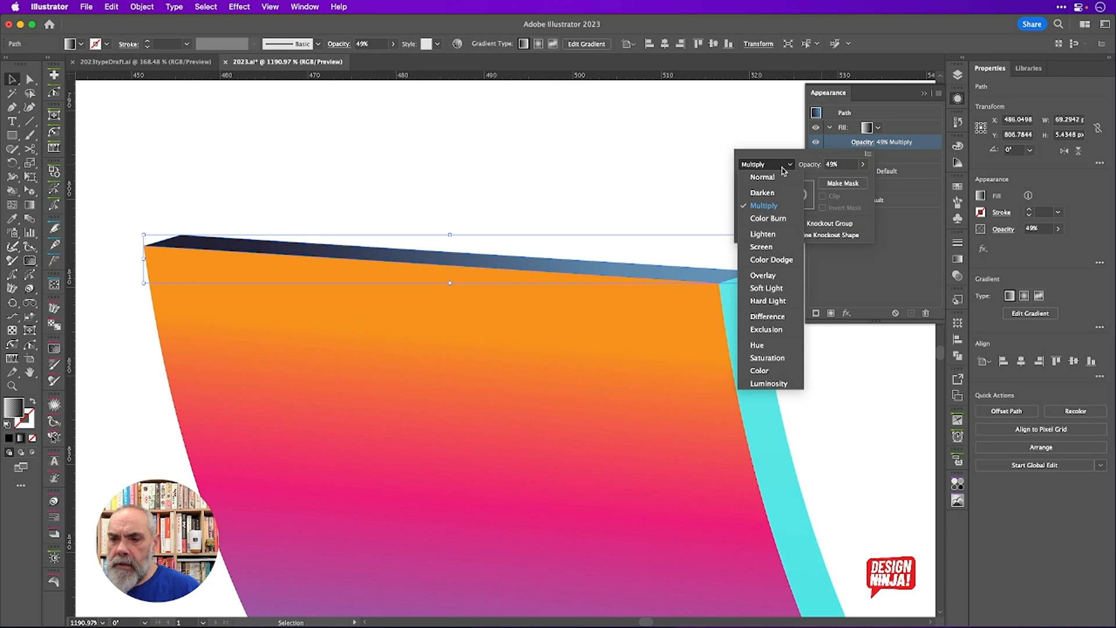
click(773, 248)
click(922, 144)
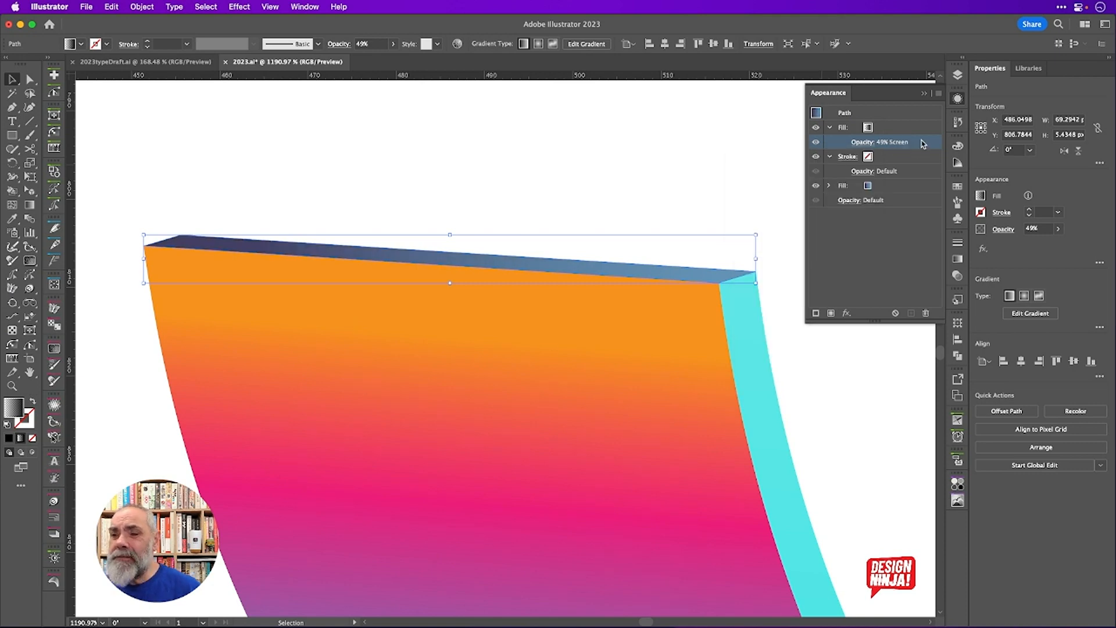
Recolour both stops of the 3's end strip's top fill gradient white, making it run from transparent to opaque white
click(897, 128)
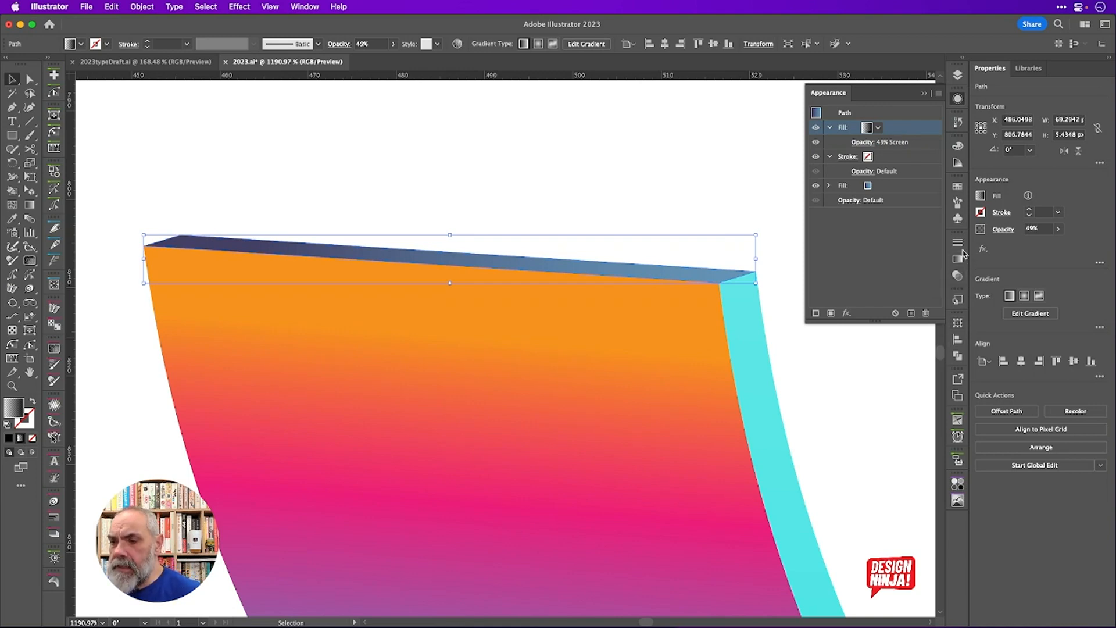
click(958, 259)
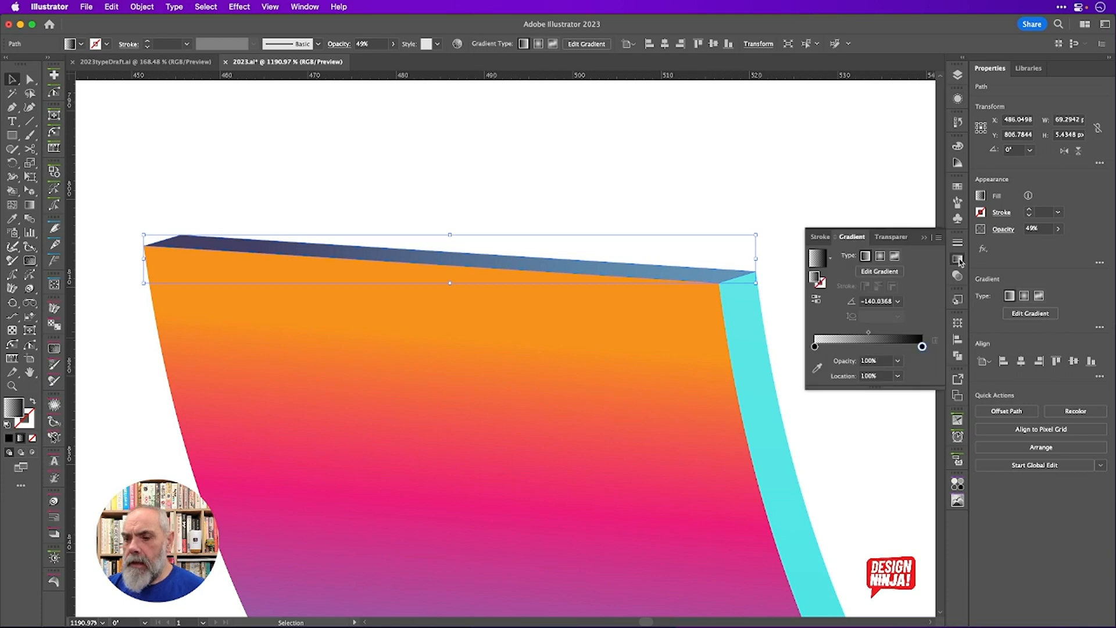
double_click(814, 346)
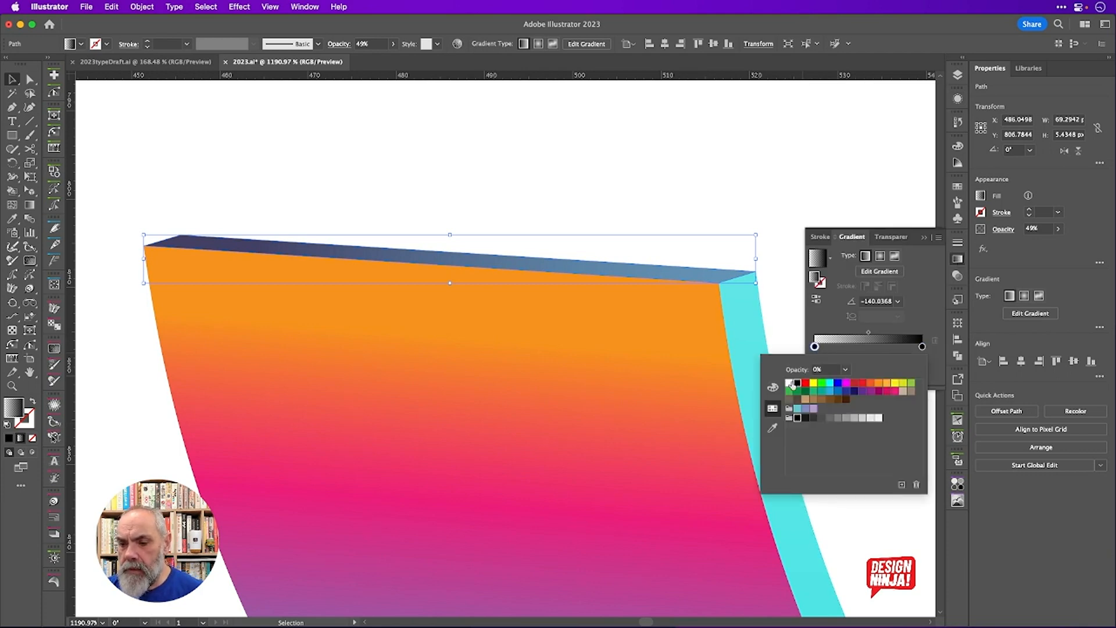
click(792, 383)
click(933, 323)
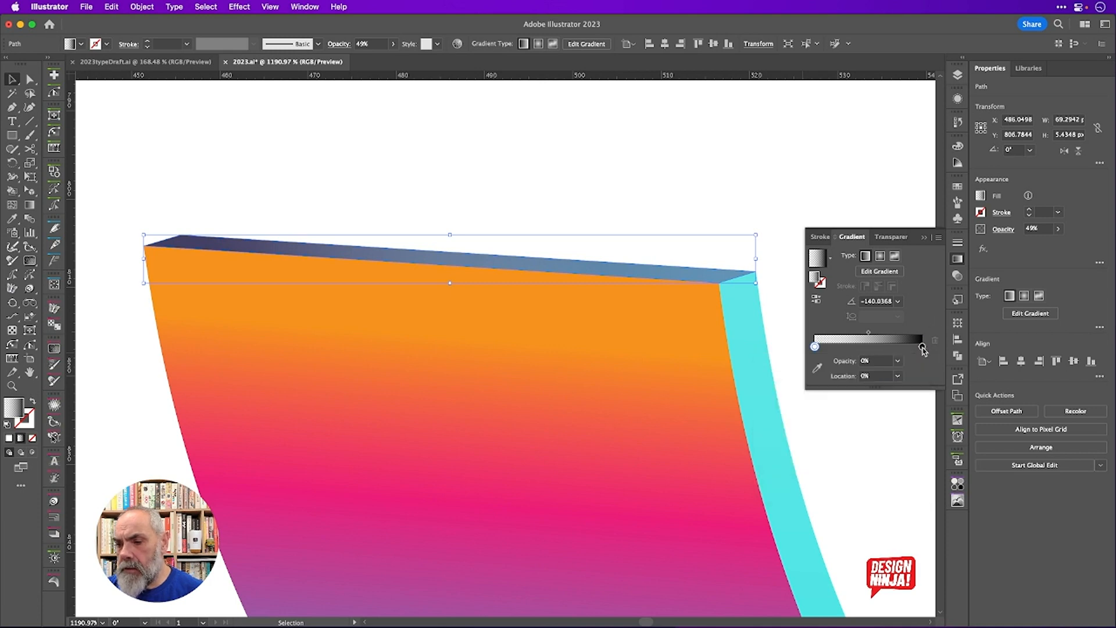
double_click(922, 347)
click(789, 383)
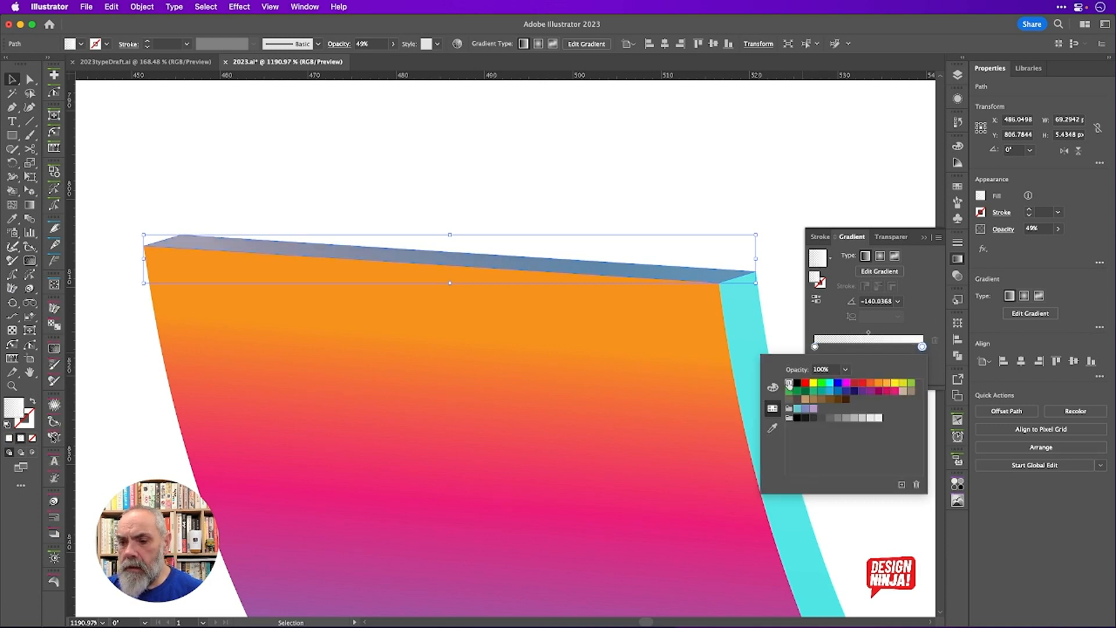
click(928, 266)
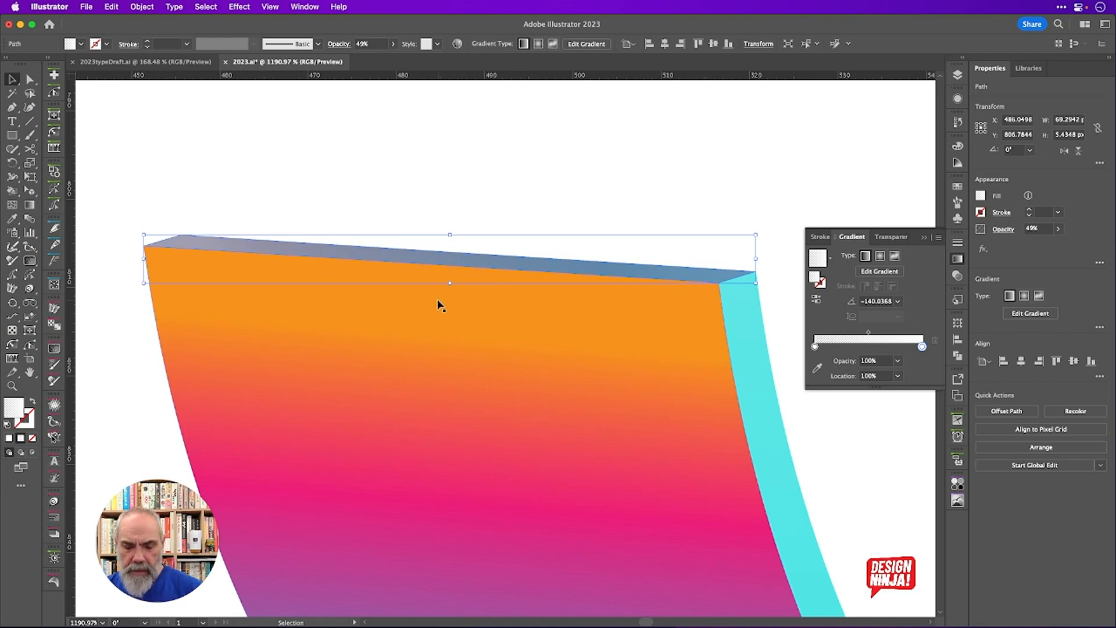
Redraw the white highlight gradient lengthwise along the 3's end strip, becoming opaque toward the cyan edge, and save the file
key(g)
mouse_move(330, 273)
mouse_down()
mouse_move(730, 286)
mouse_move(666, 277)
mouse_move(676, 276)
mouse_up()
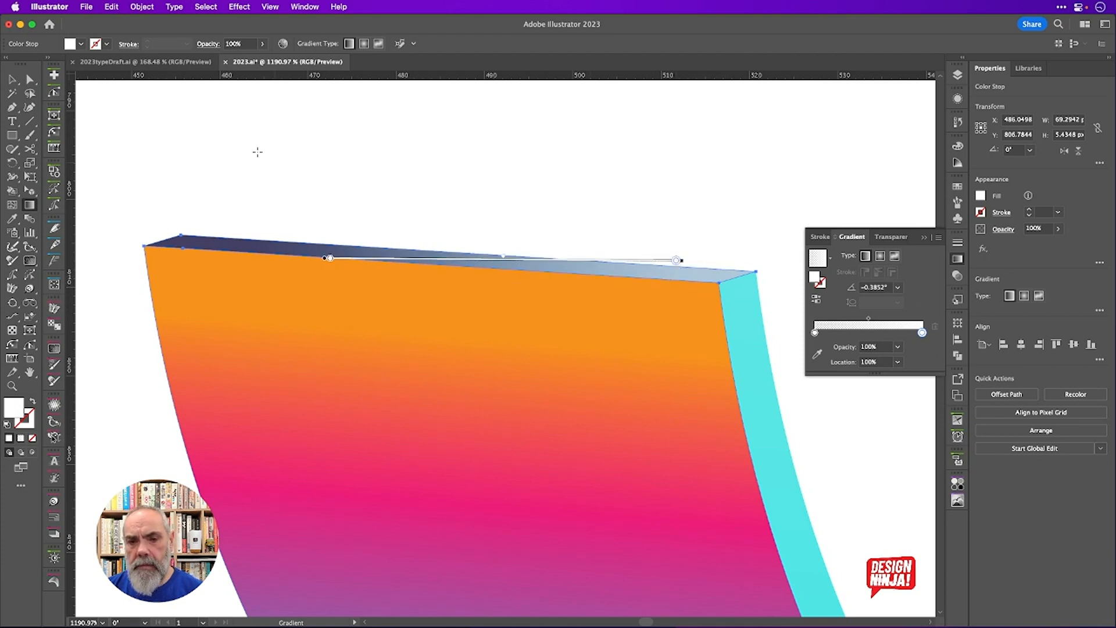
click(12, 79)
click(460, 183)
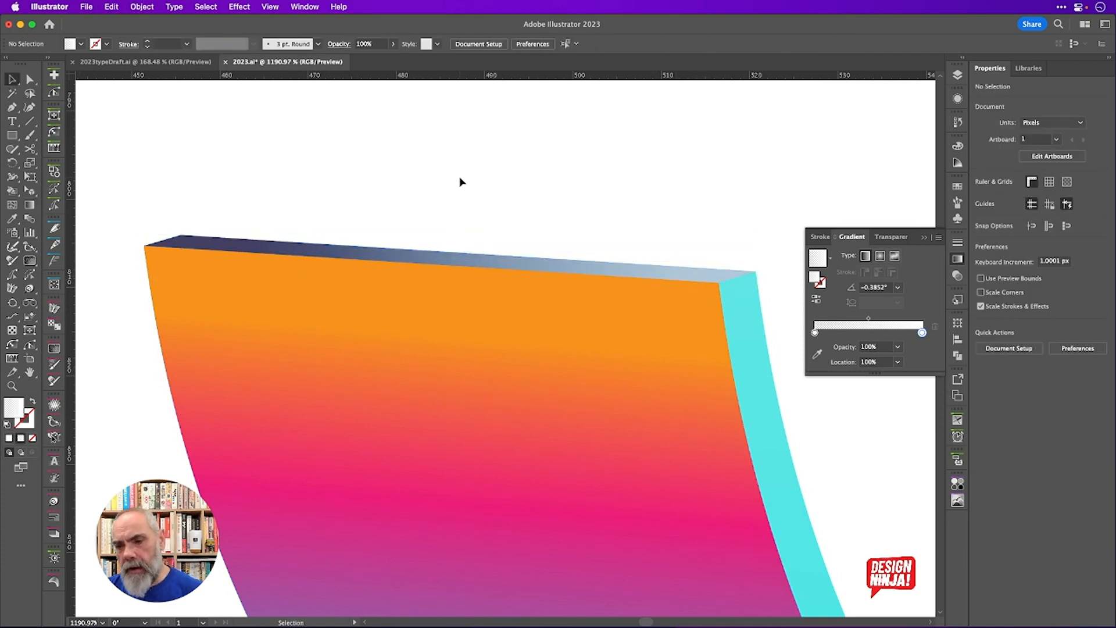
scroll(567, 260, down, 5)
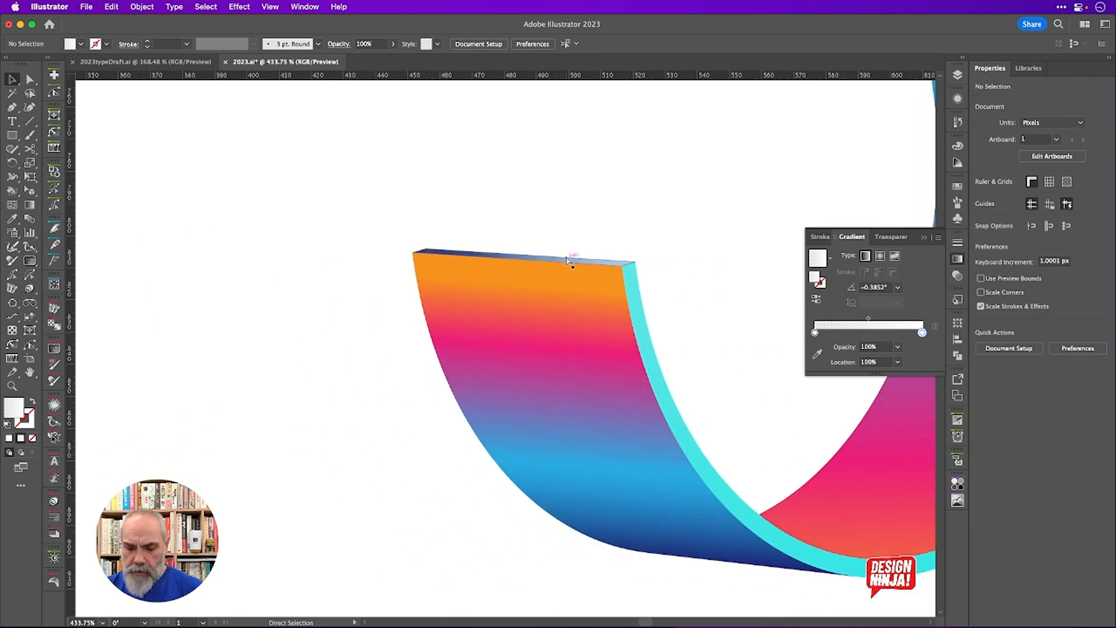
key(super+0)
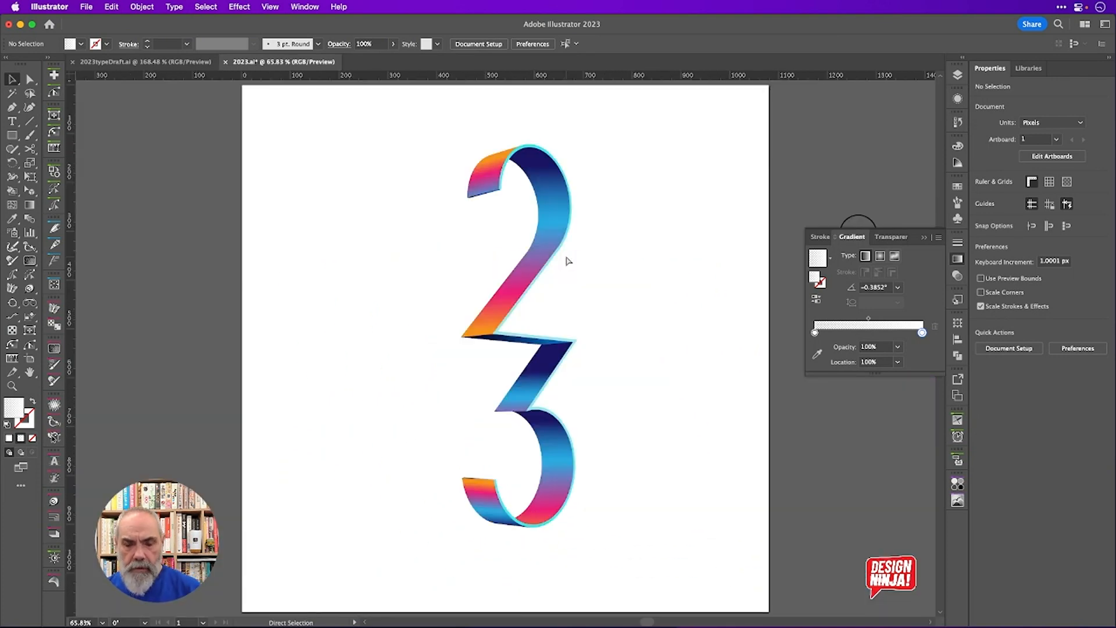
key(super+s)
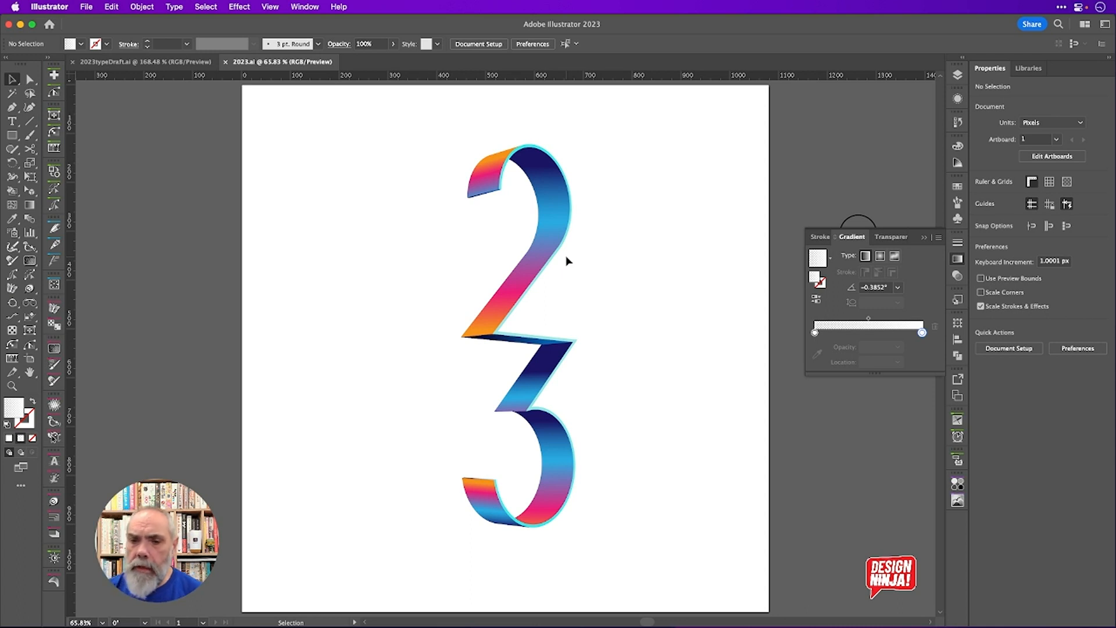
Rename the artwork layer, Layer 1, as 23
click(958, 74)
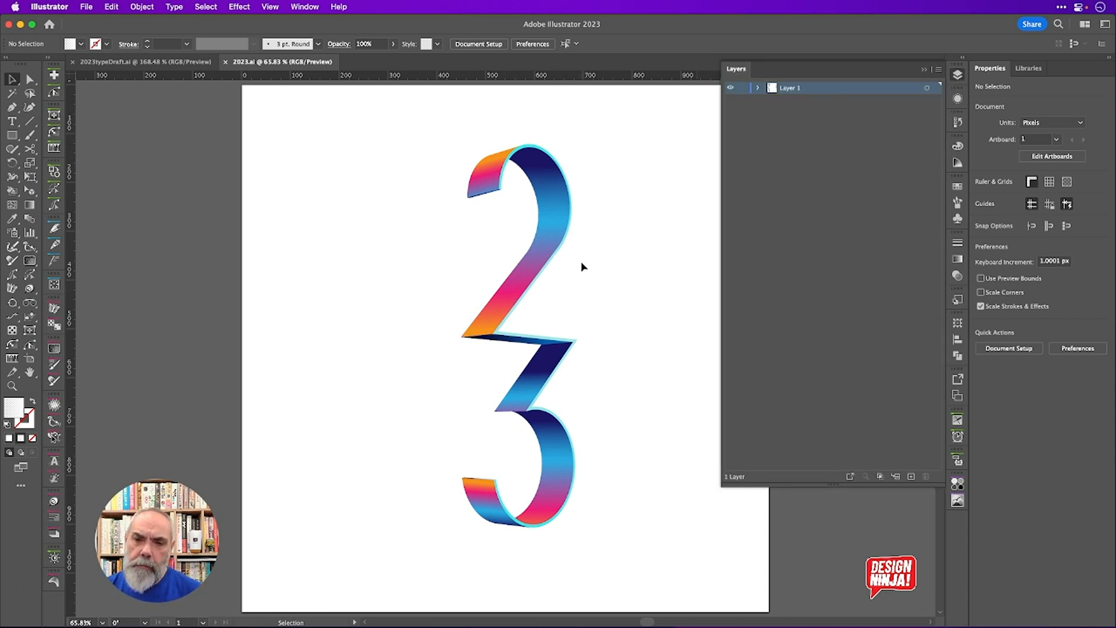
double_click(790, 89)
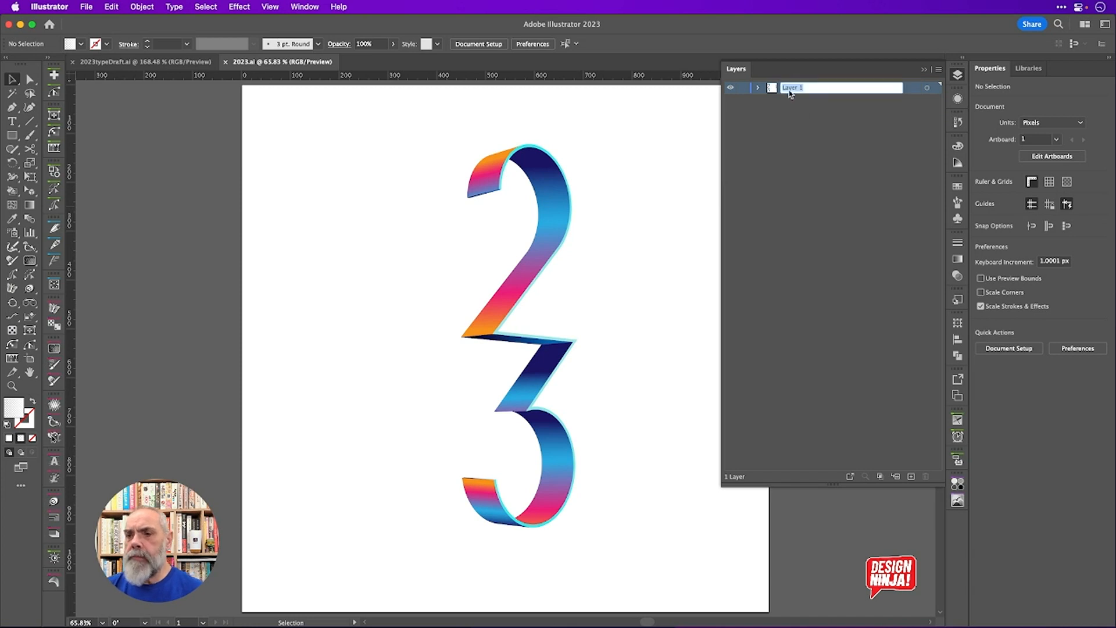
text(23)
key(Return)
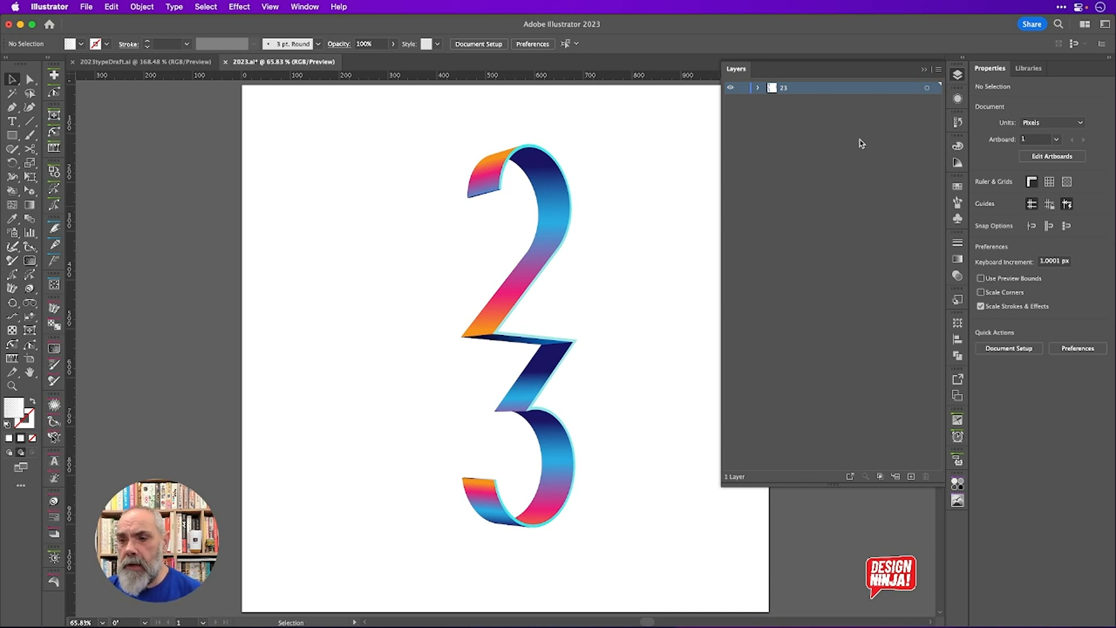
Add a new layer beneath the 23 layer and lock the 23 layer
click(912, 477)
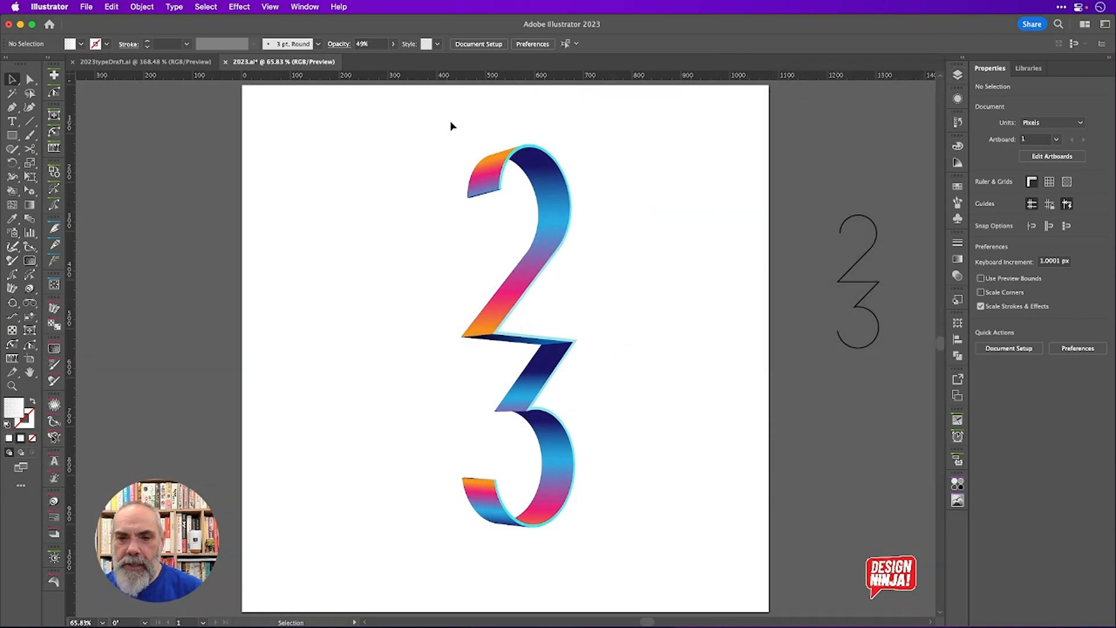
click(957, 75)
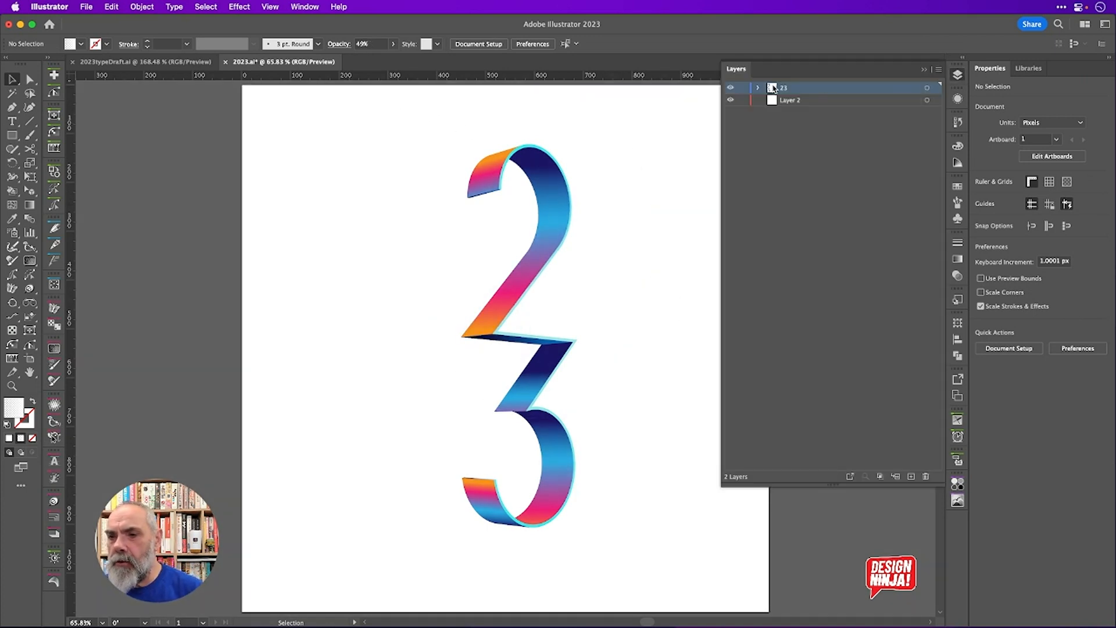
click(743, 87)
Rename the new layer beneath 23 as BG and keep it as the active layer
click(806, 103)
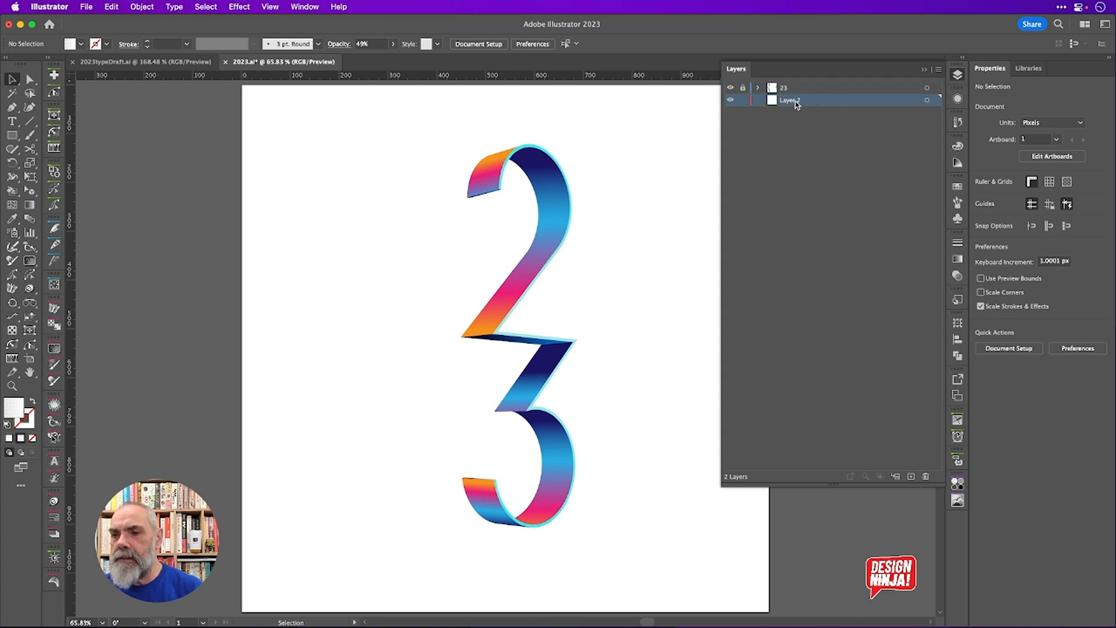
double_click(790, 101)
text(BG)
key(Return)
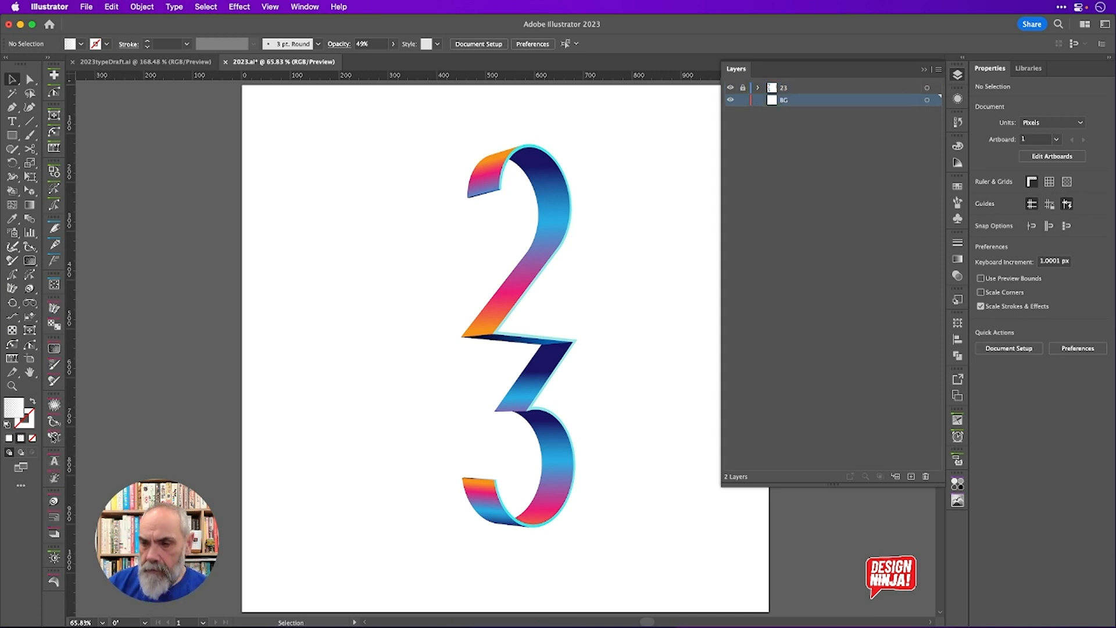
click(958, 75)
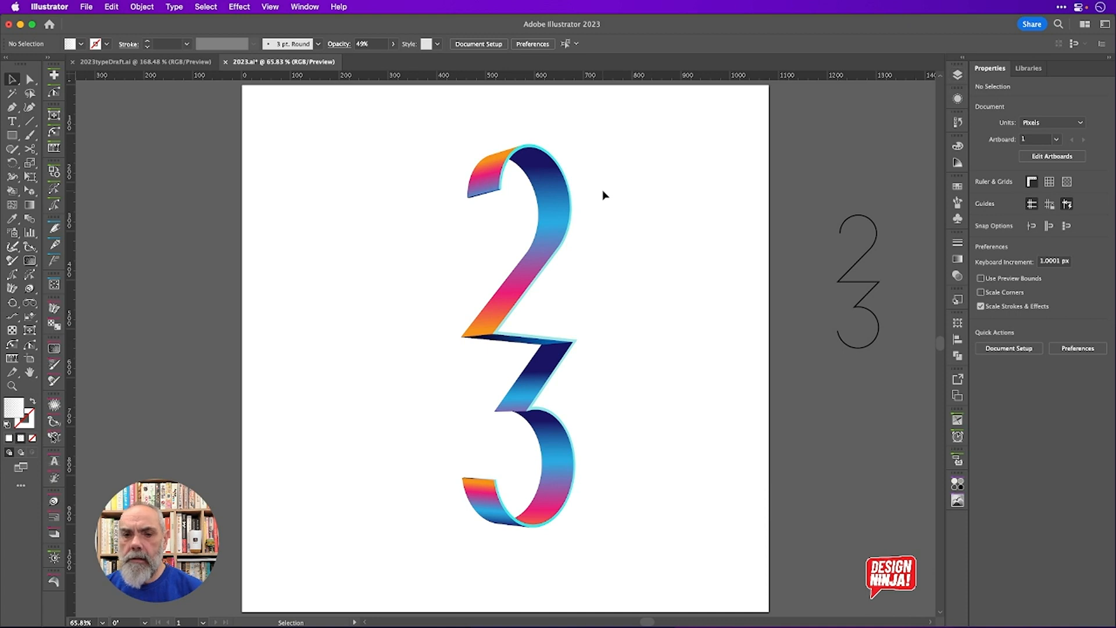
Draw a 1080 × 1080 px rectangle covering the whole artboard on the BG layer
scroll(604, 192, down, 3)
key(m)
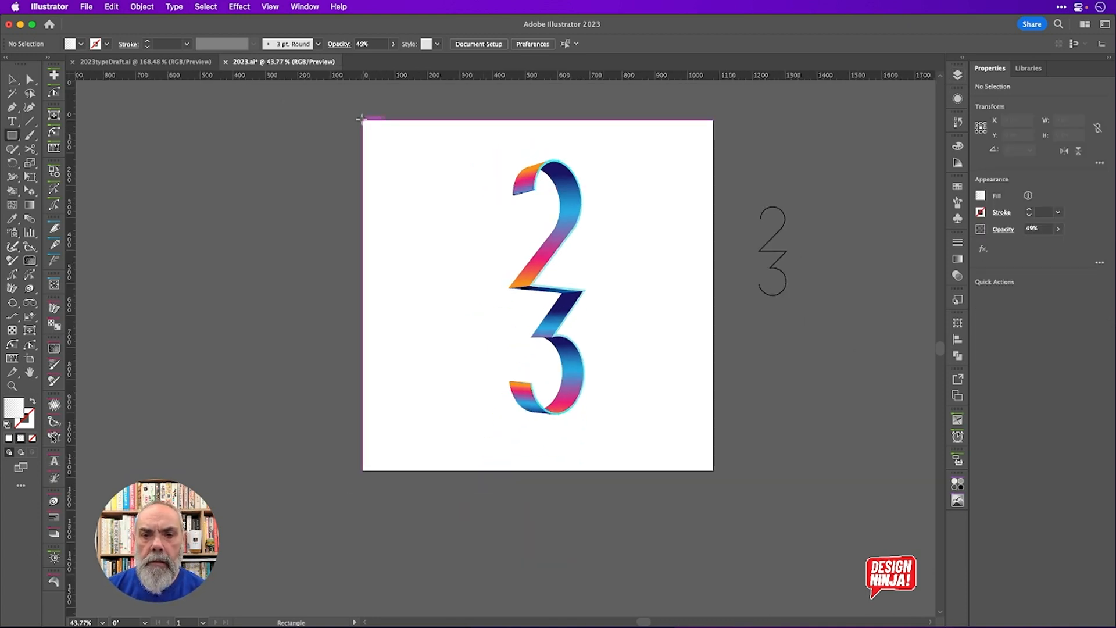
drag(359, 119, 714, 470)
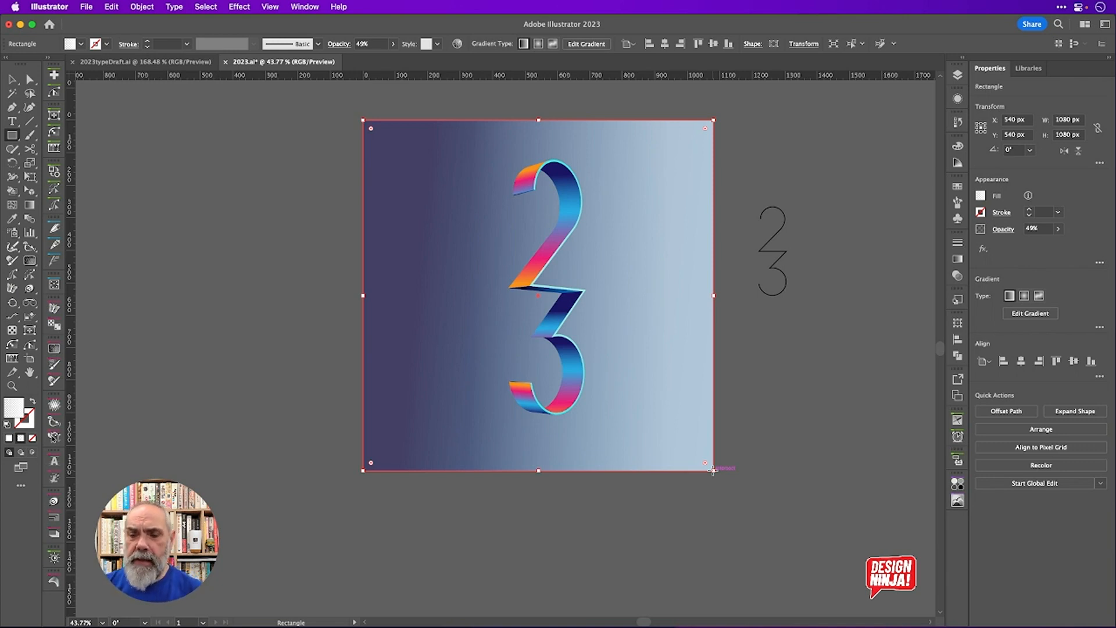
key(v)
Create an inset copy of the background rectangle with Offset Path at -120 px, using mitered joins
click(155, 8)
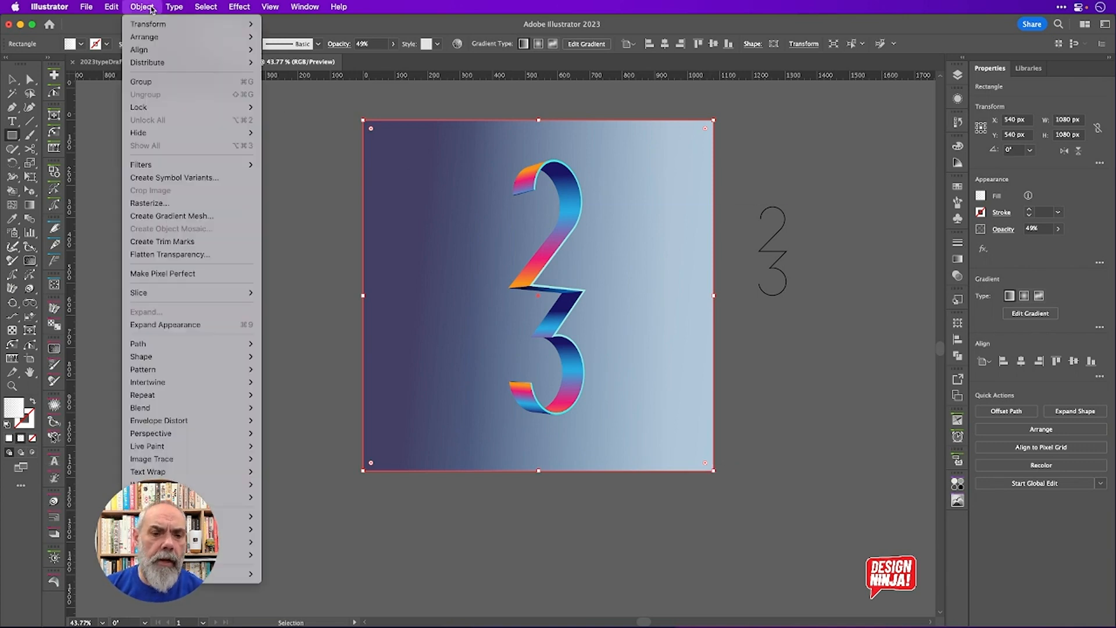
mouse_move(224, 345)
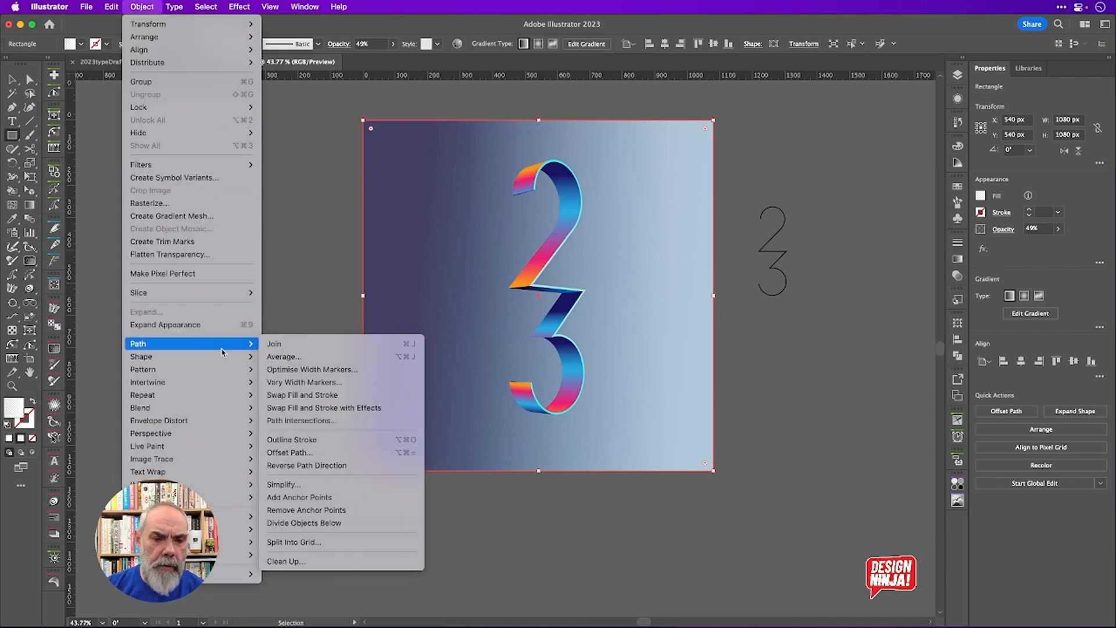
click(347, 453)
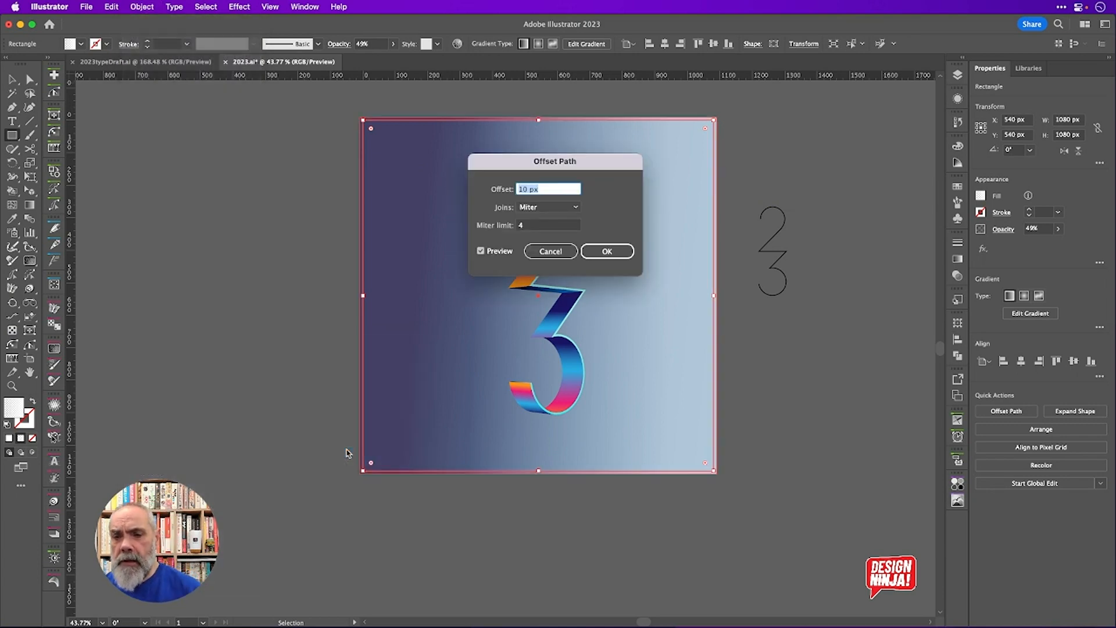
key(shift+Down)
key(shift+Down)
key(shift+Down)
key(shift+Down)
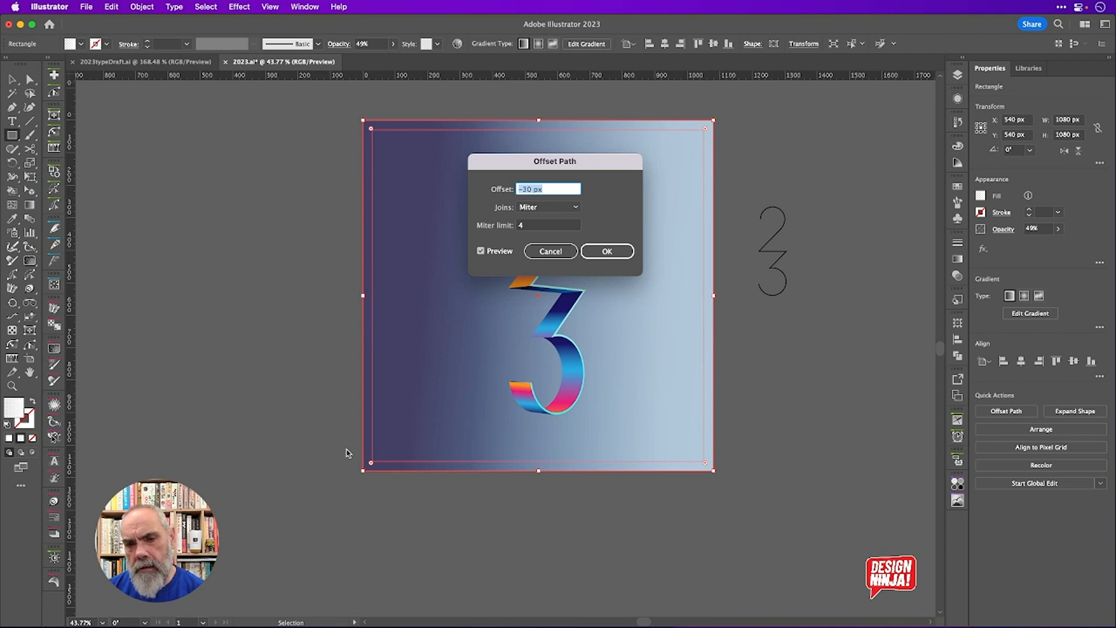
key(shift+Down)
key(shift+Down)
key(shift+Down)
key(shift+Down)
key(shift+Down)
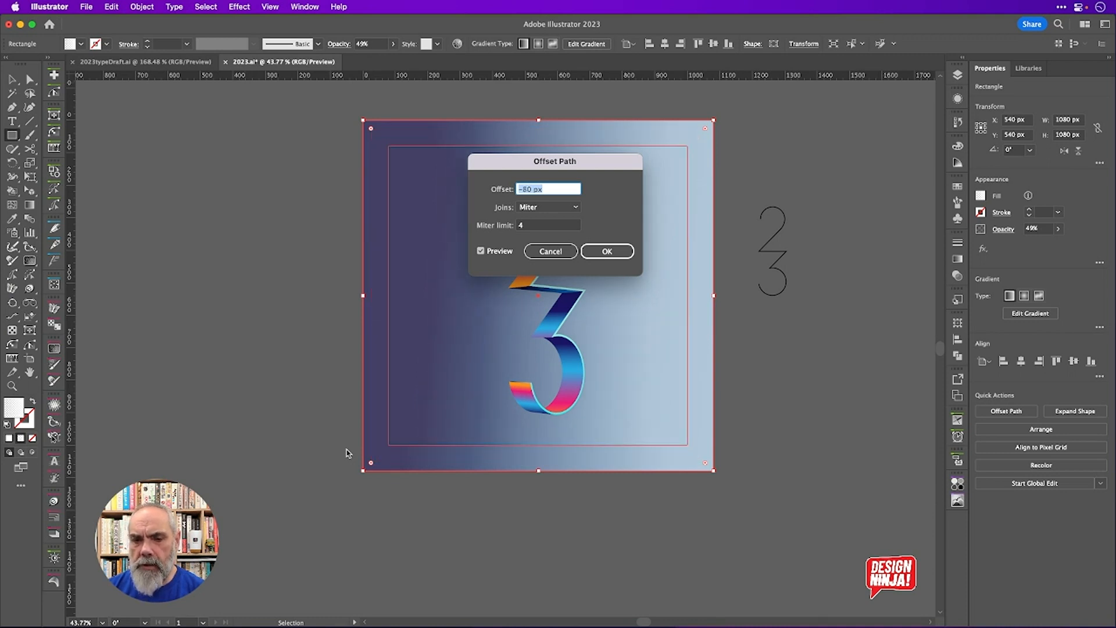
key(shift+Down)
key(shift+Down)
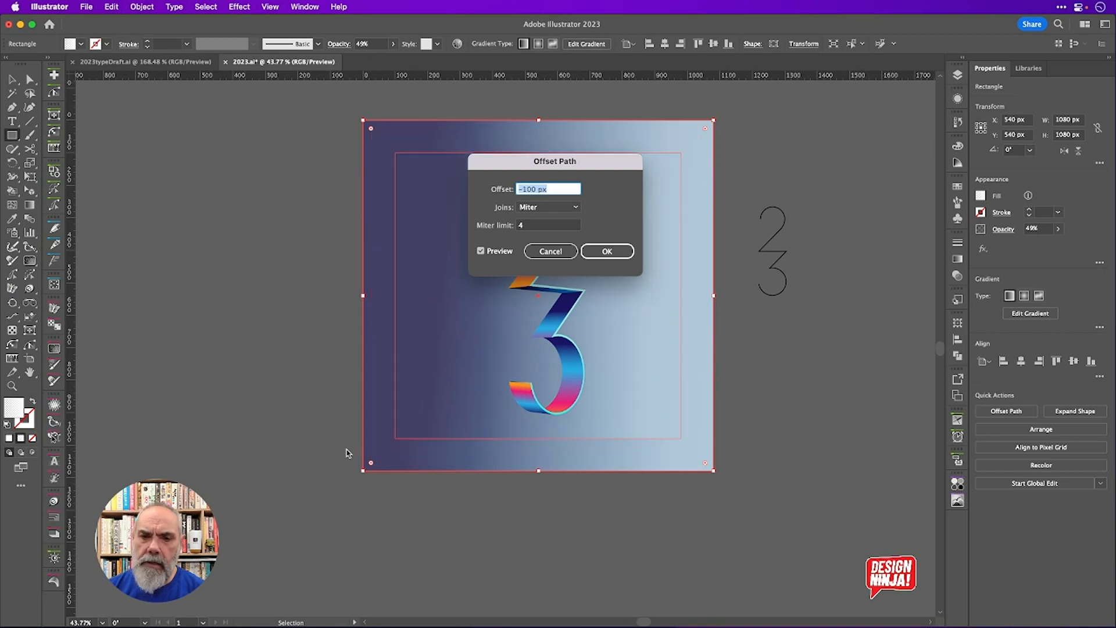
key(shift+Down)
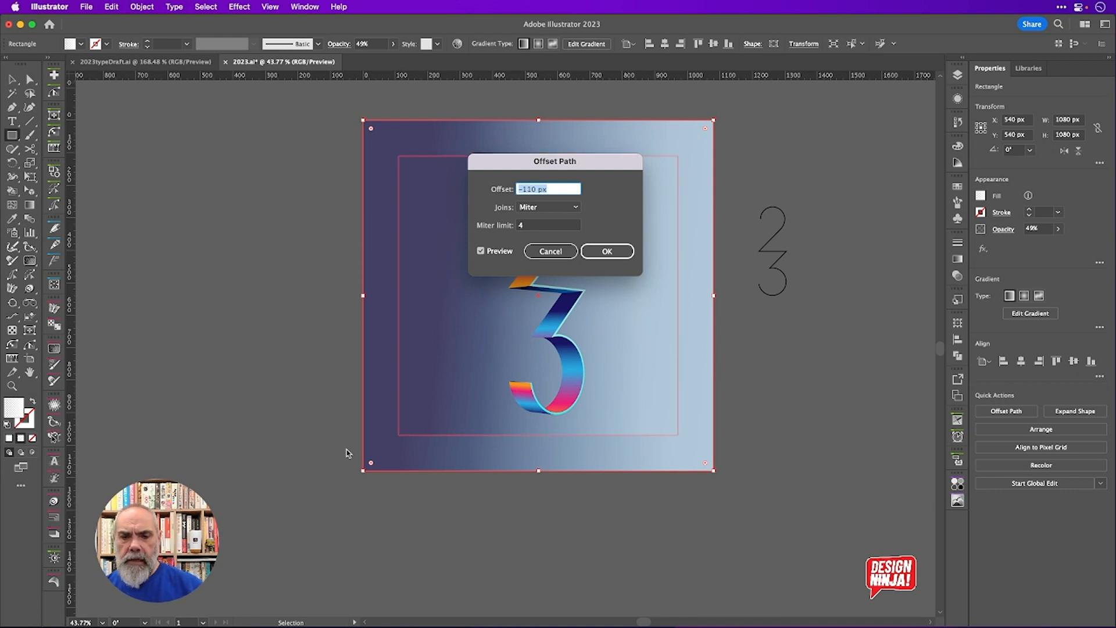
key(shift+Down)
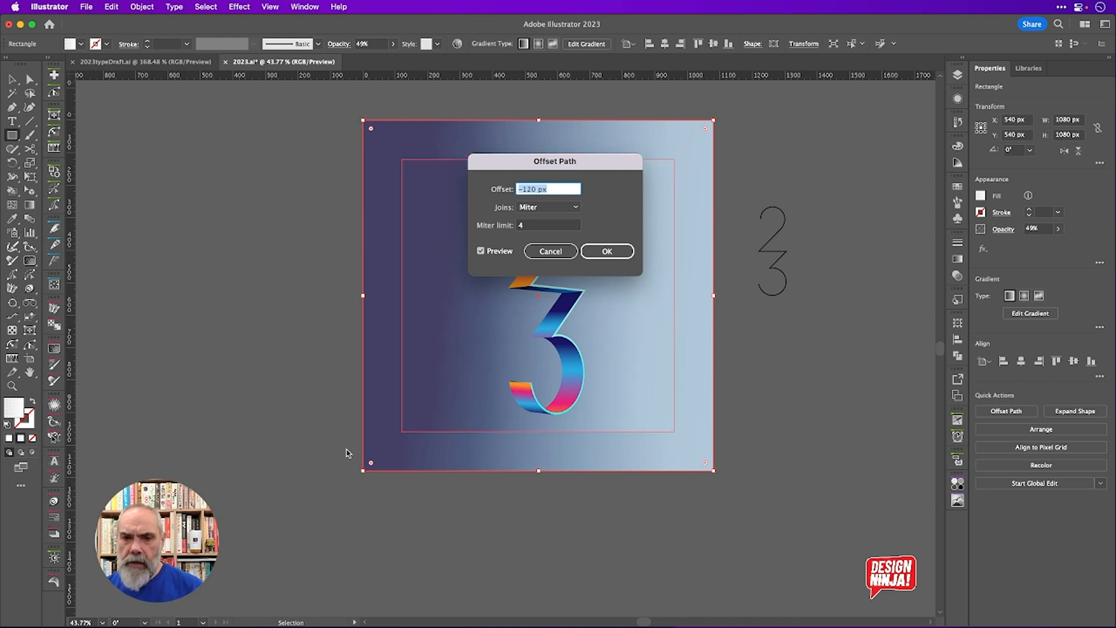
click(607, 251)
Delete the original artboard-sized rectangle, keeping only the inset square behind the numerals
key(v)
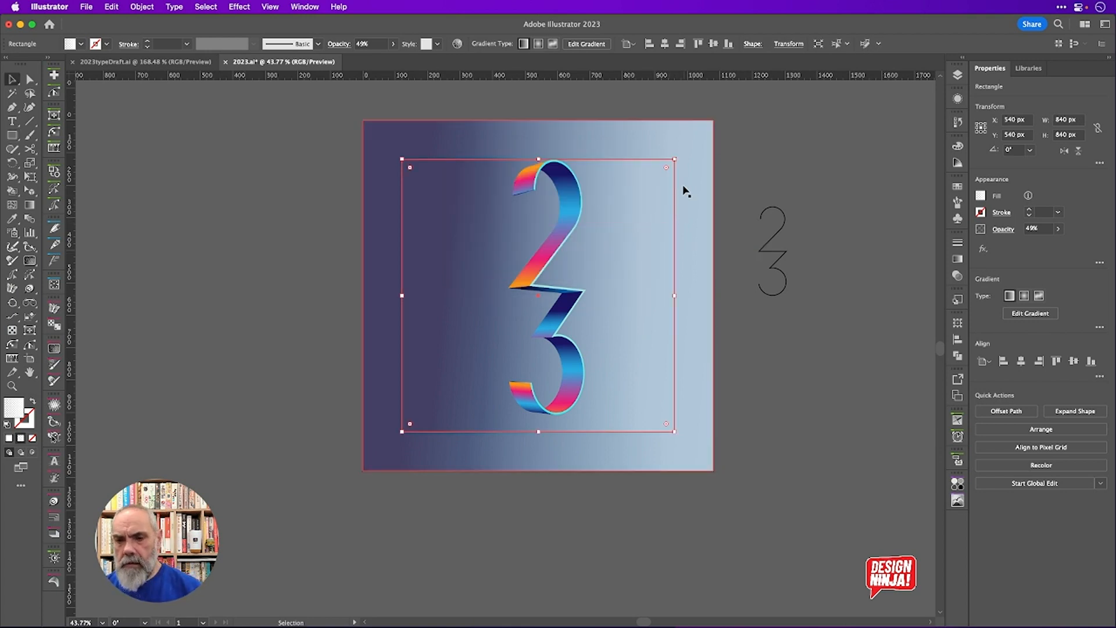
click(691, 192)
key(Delete)
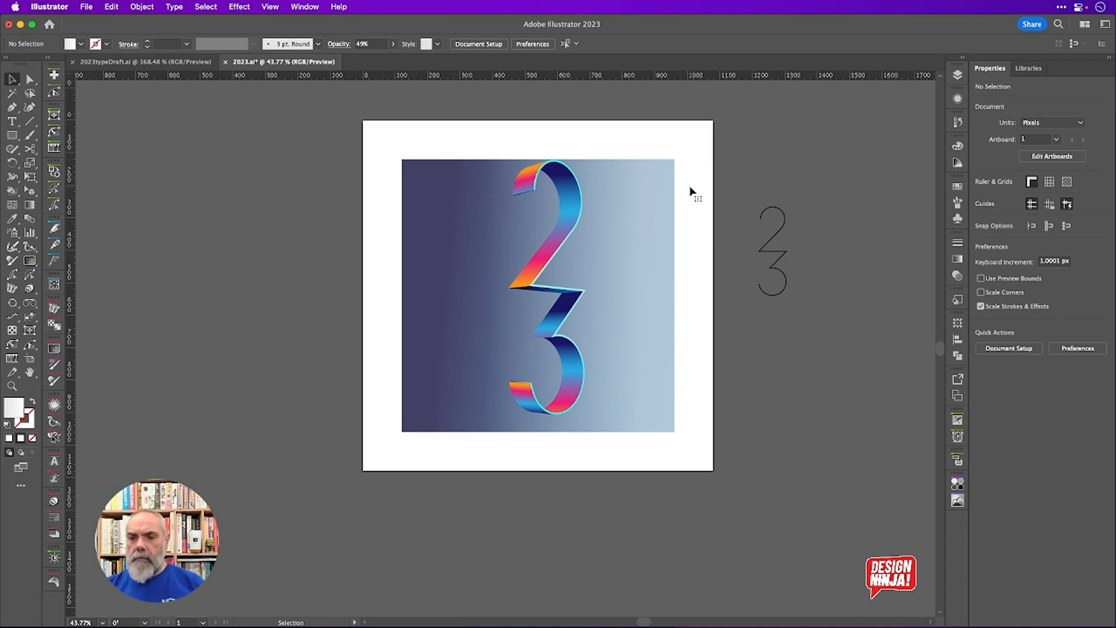
Remove the top white Screen gradient fill from the background square's appearance, leaving only its blue gradient fill
click(617, 216)
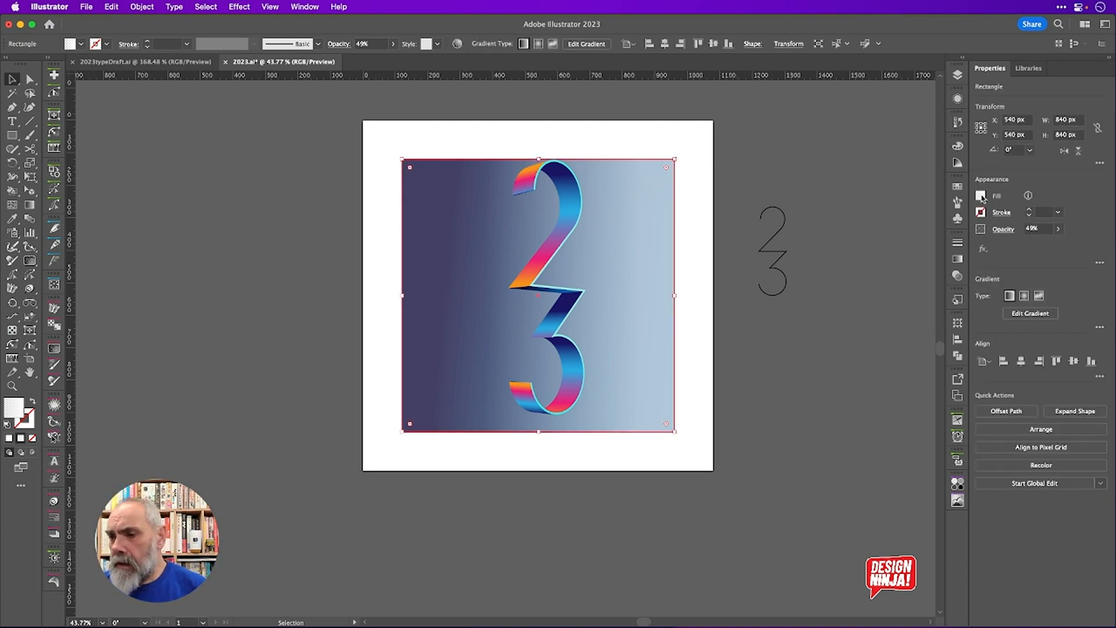
click(958, 259)
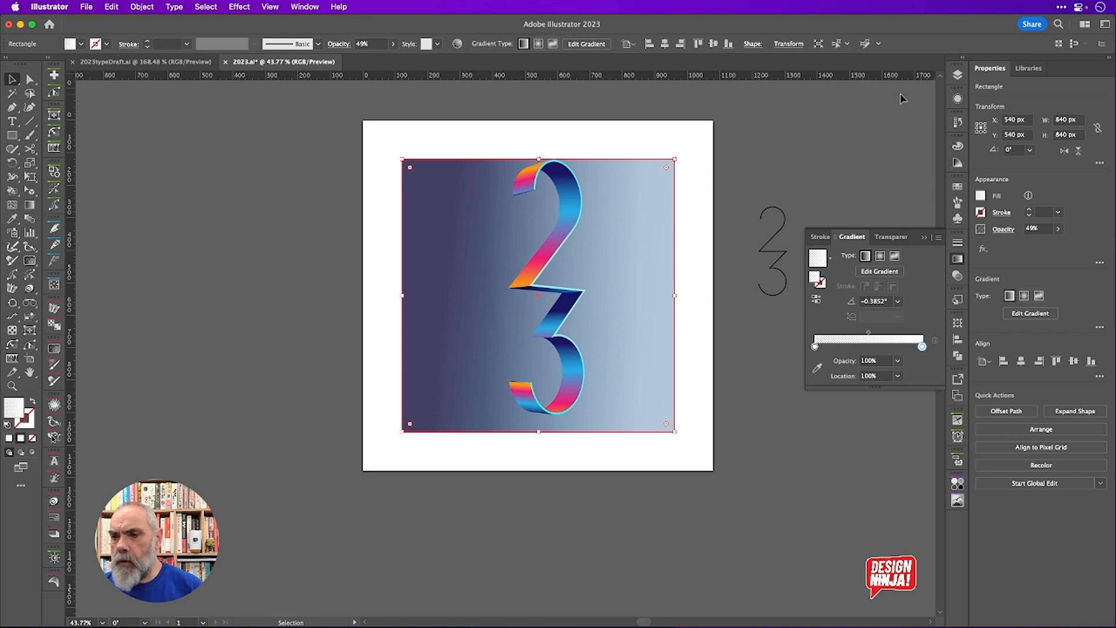
click(957, 99)
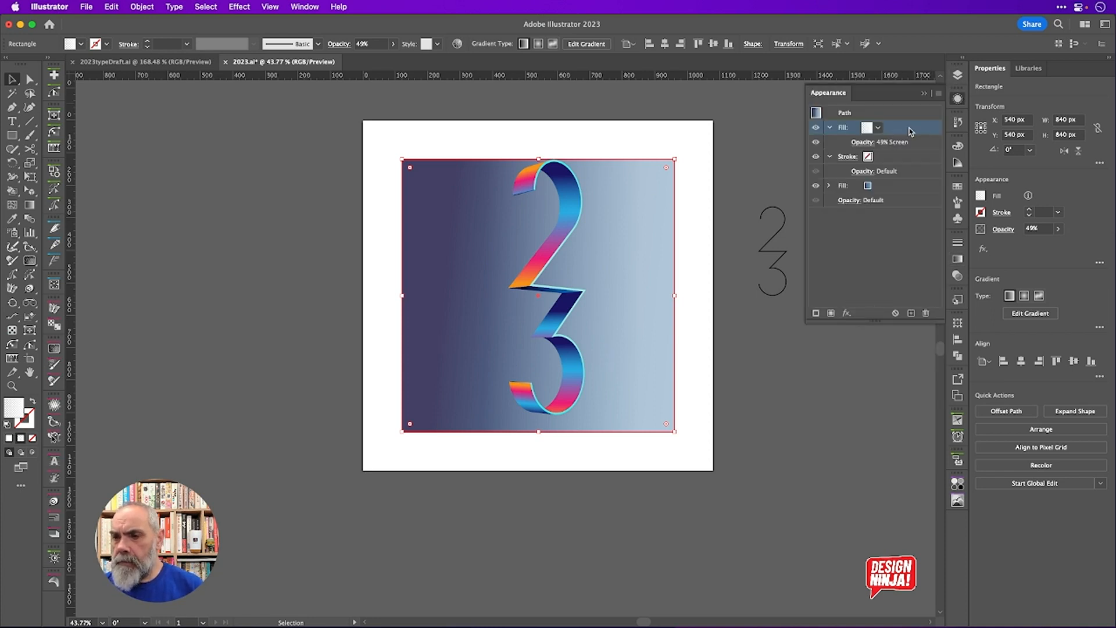
click(926, 314)
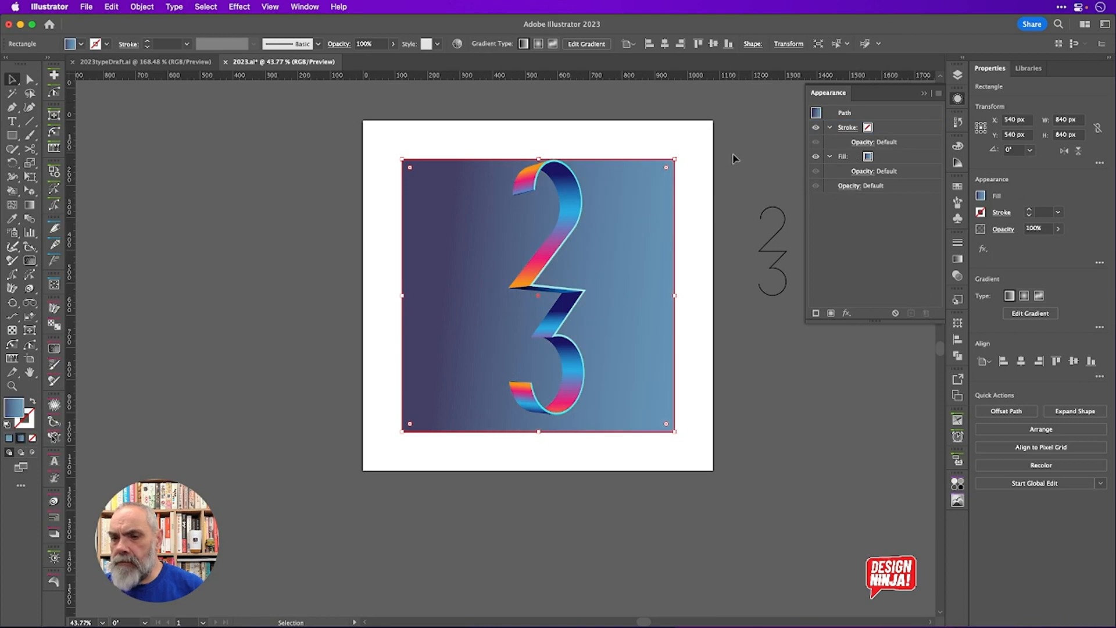
click(958, 99)
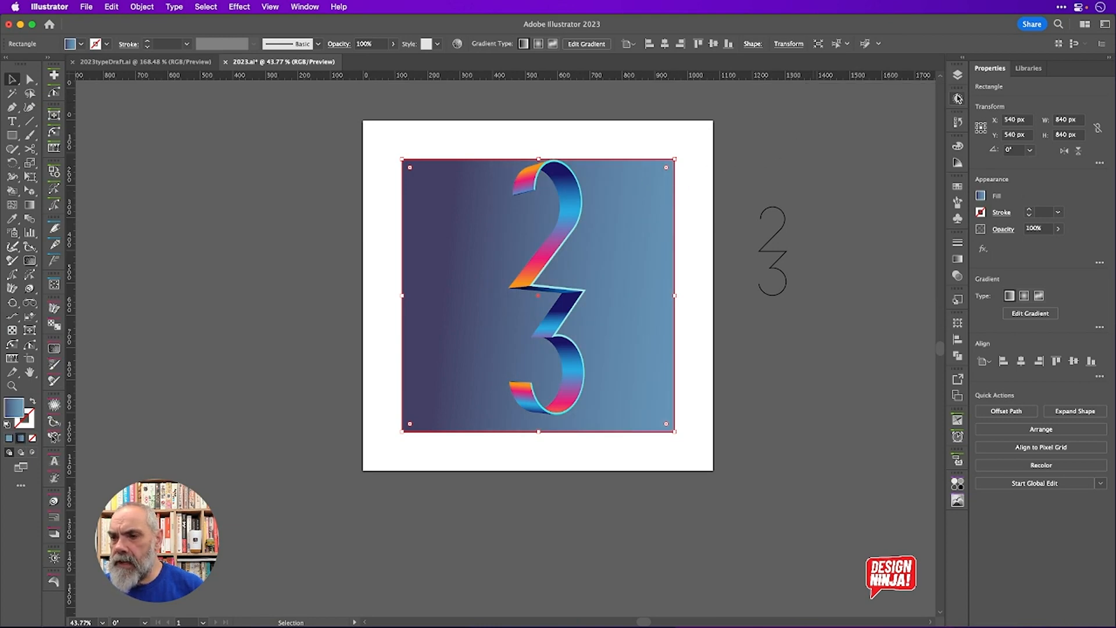
click(957, 259)
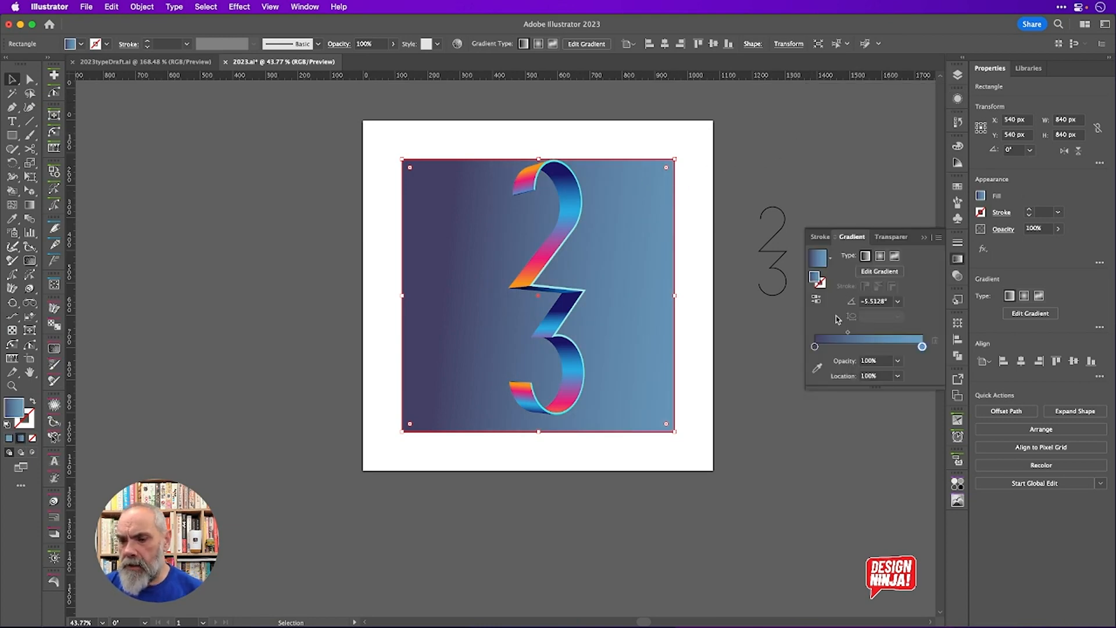
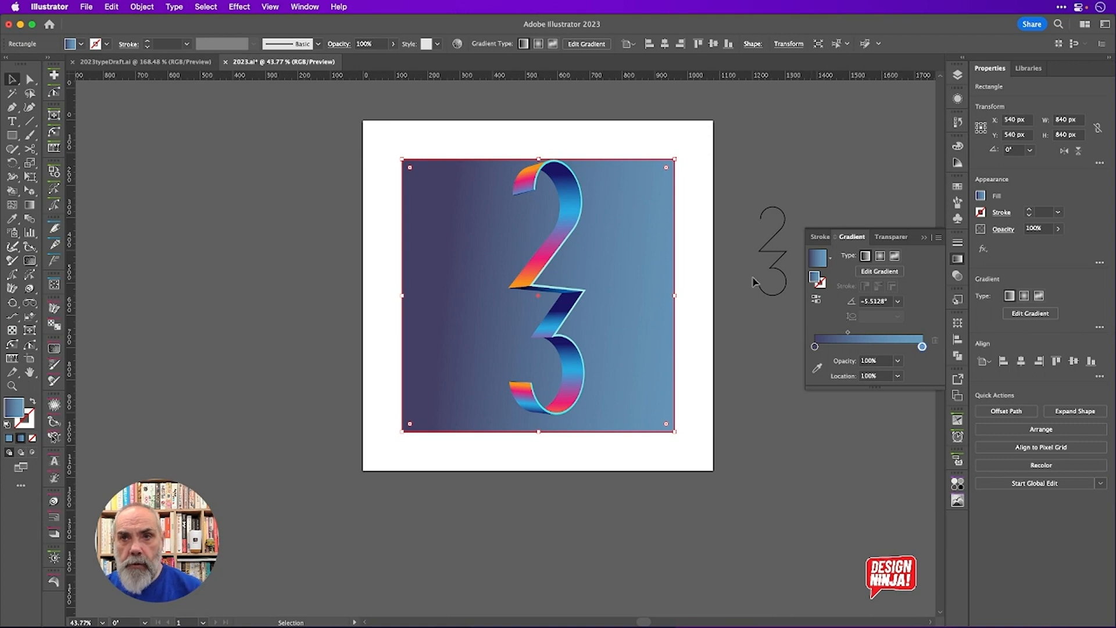
Unlock the 23 layer so the dark end strip of the 2 can be edited
key(super+space)
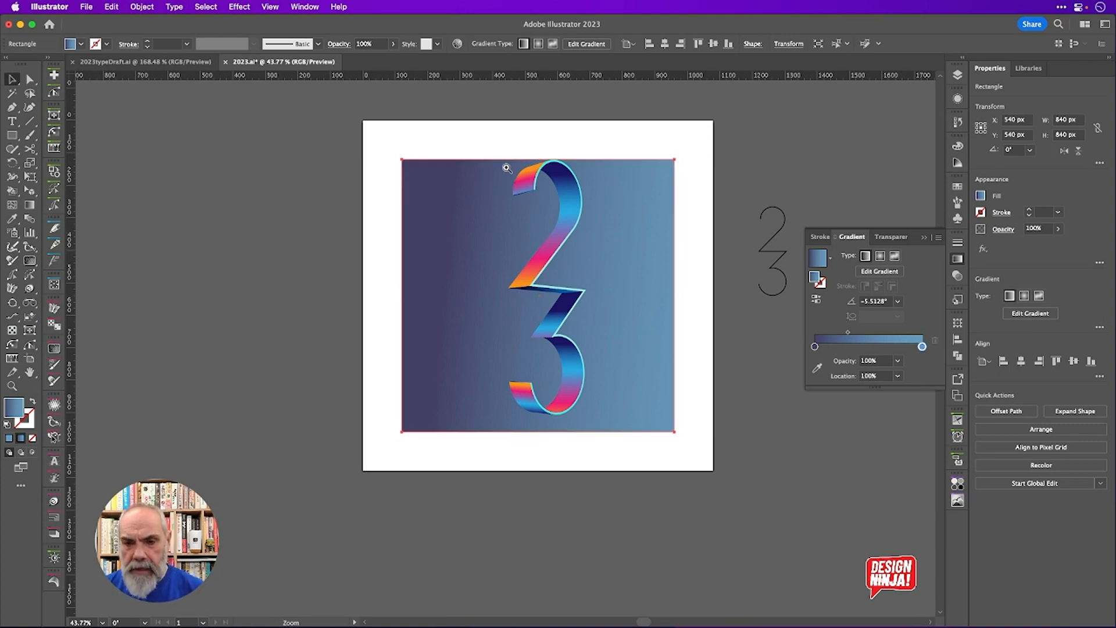
drag(507, 167, 821, 232)
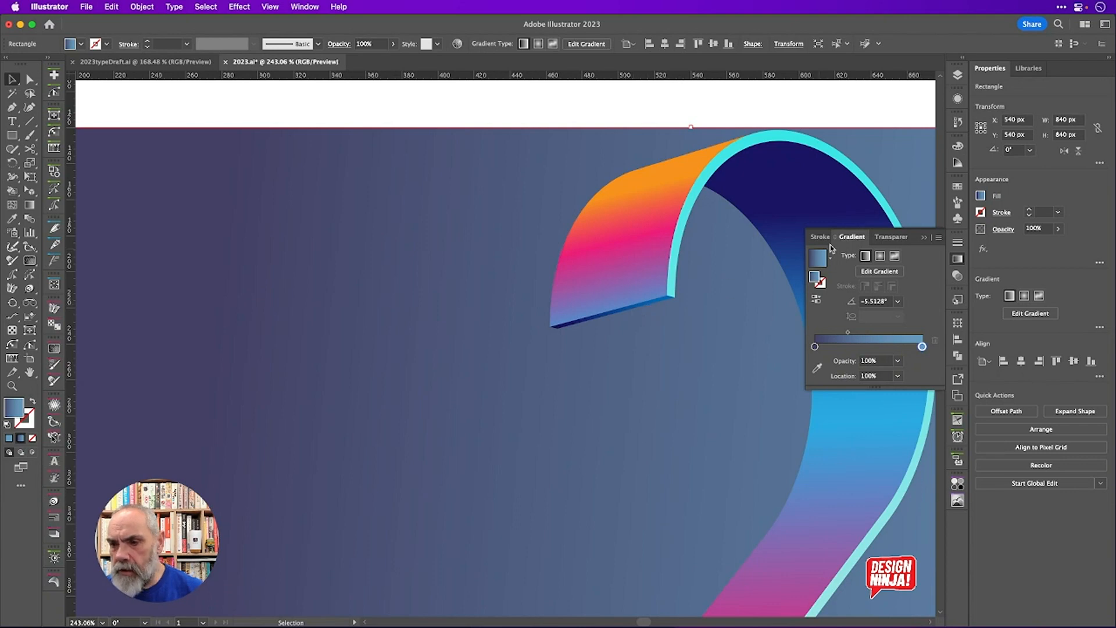
click(957, 75)
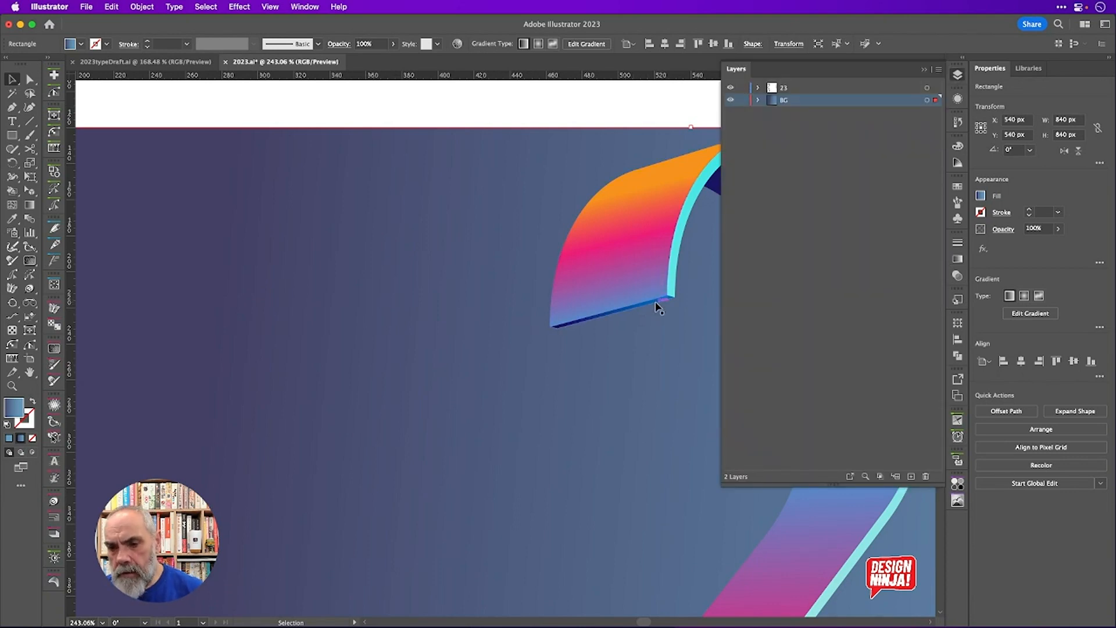
Save the black-and-white shading gradient of the dark strip at the 2's upper end as a gradient swatch
click(657, 306)
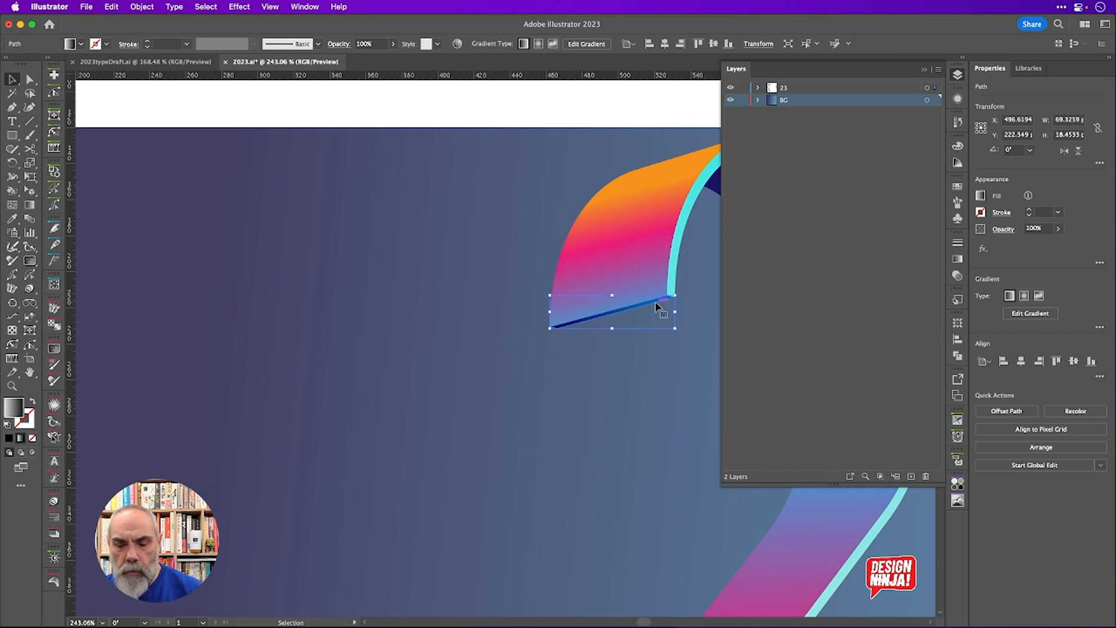
click(958, 75)
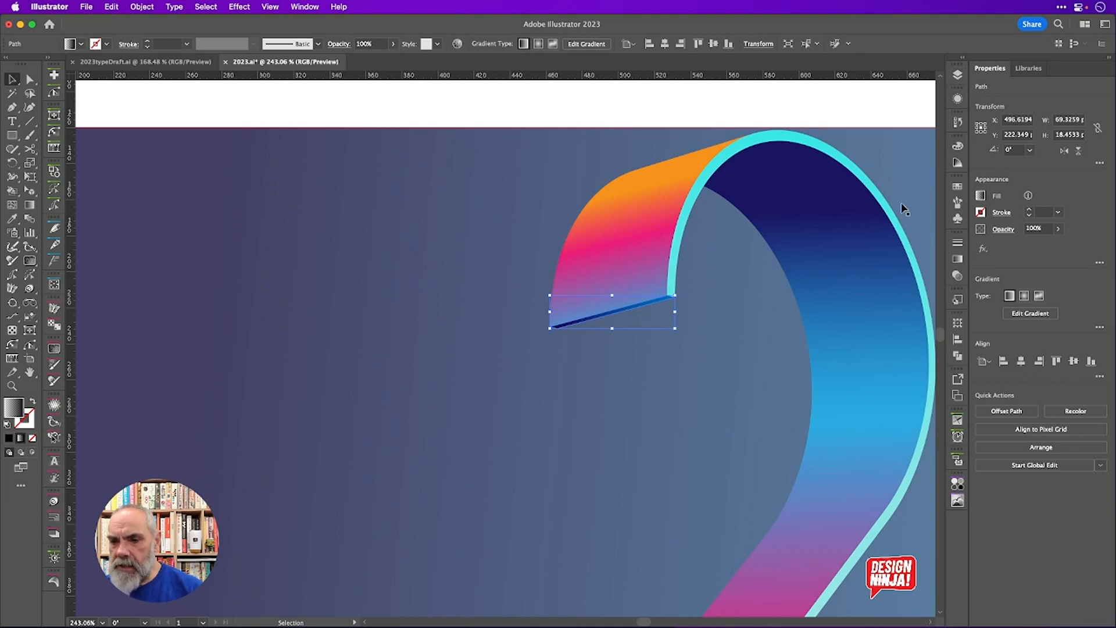
click(958, 260)
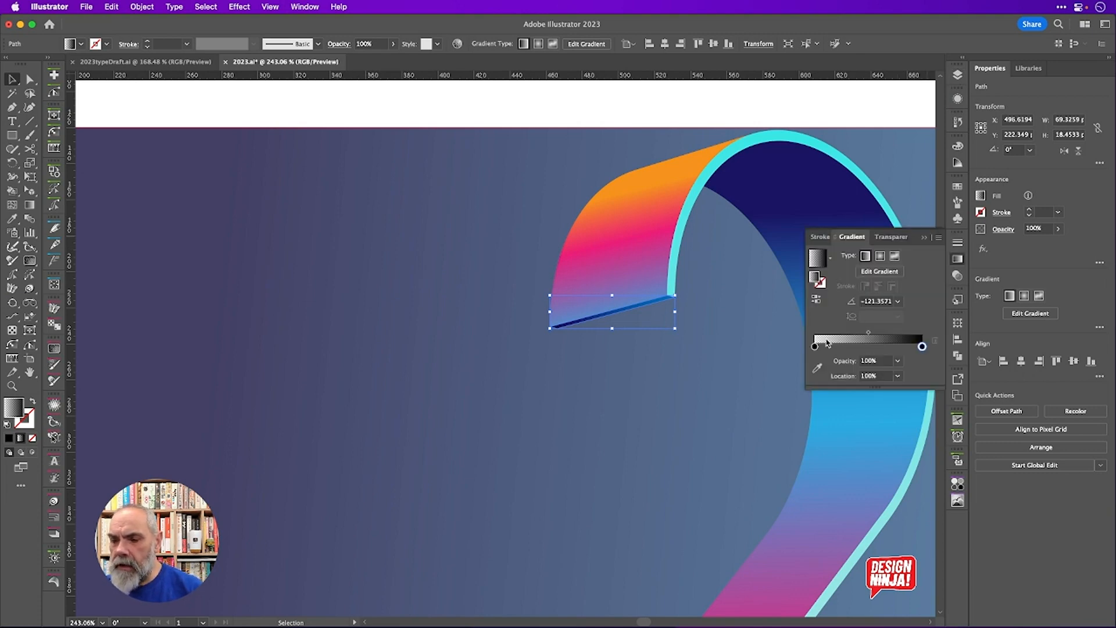
click(830, 257)
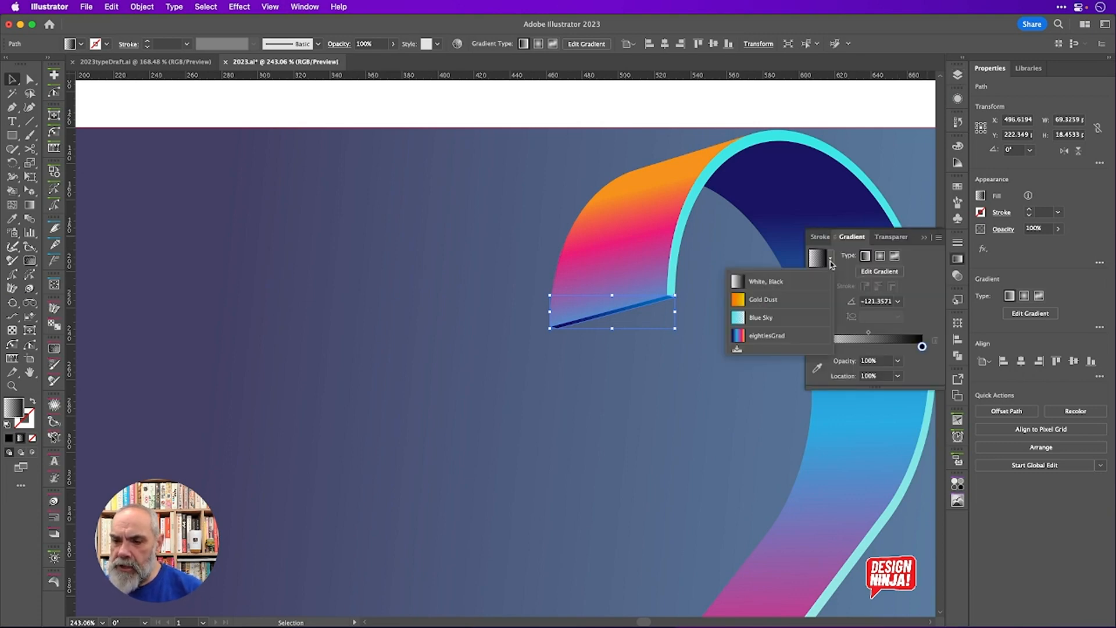
click(739, 350)
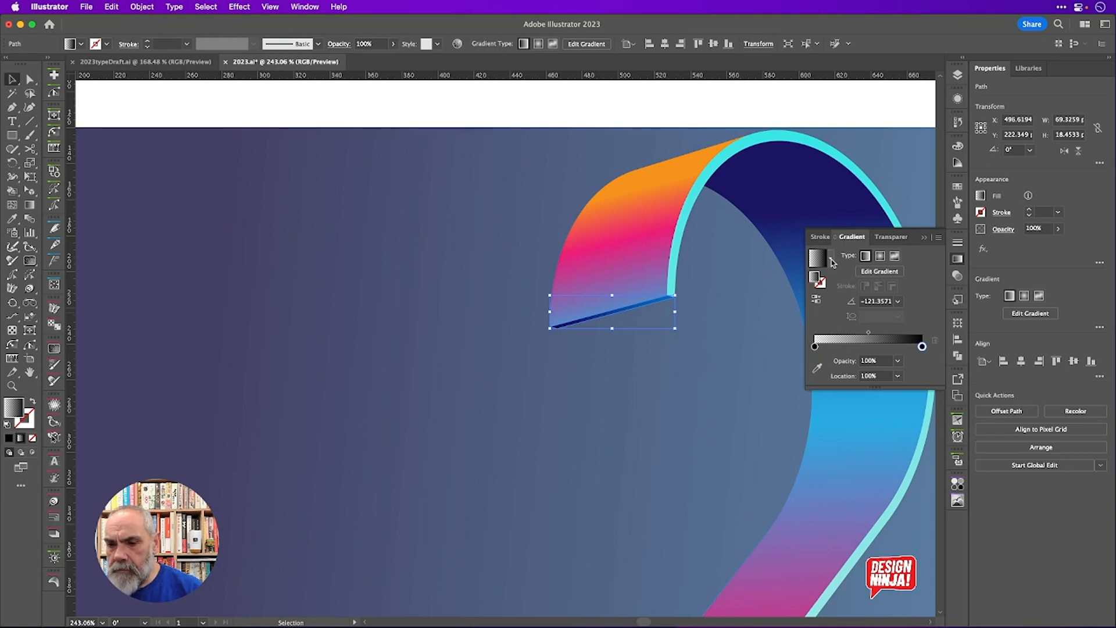
Target the lower blue fill of the 2's end strip and save its navy-to-blue gradient as a swatch
click(958, 98)
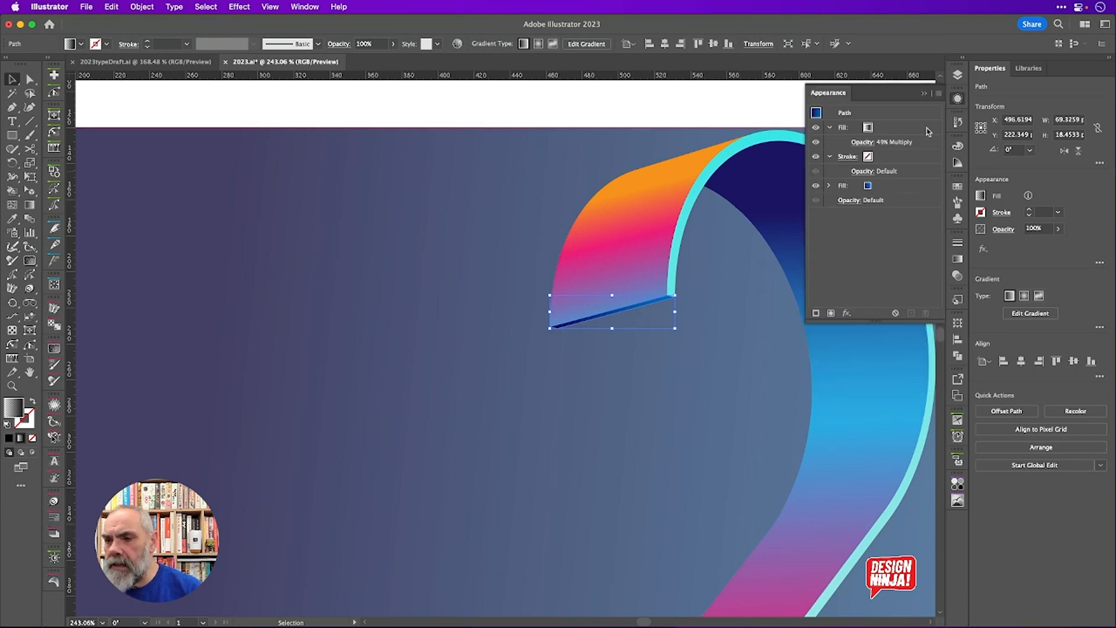
click(889, 186)
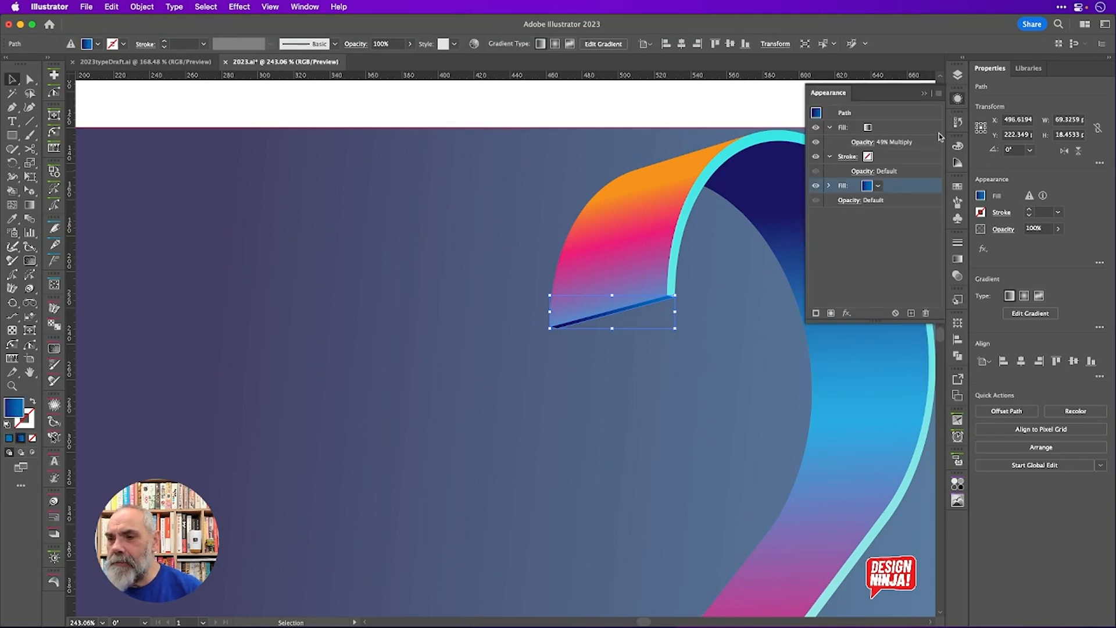
click(958, 259)
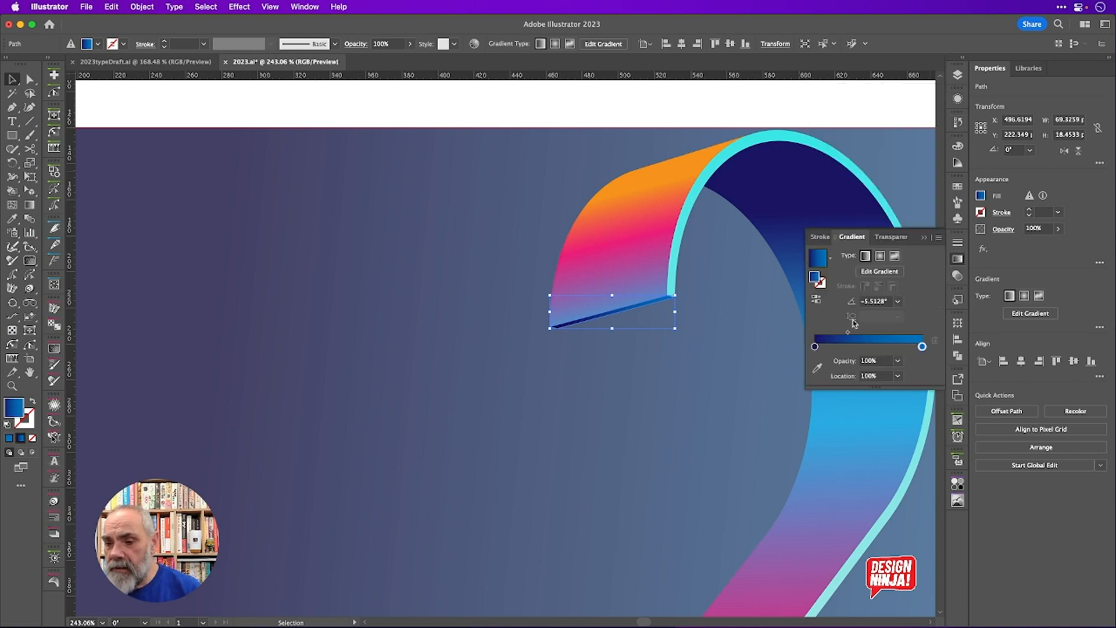
click(830, 258)
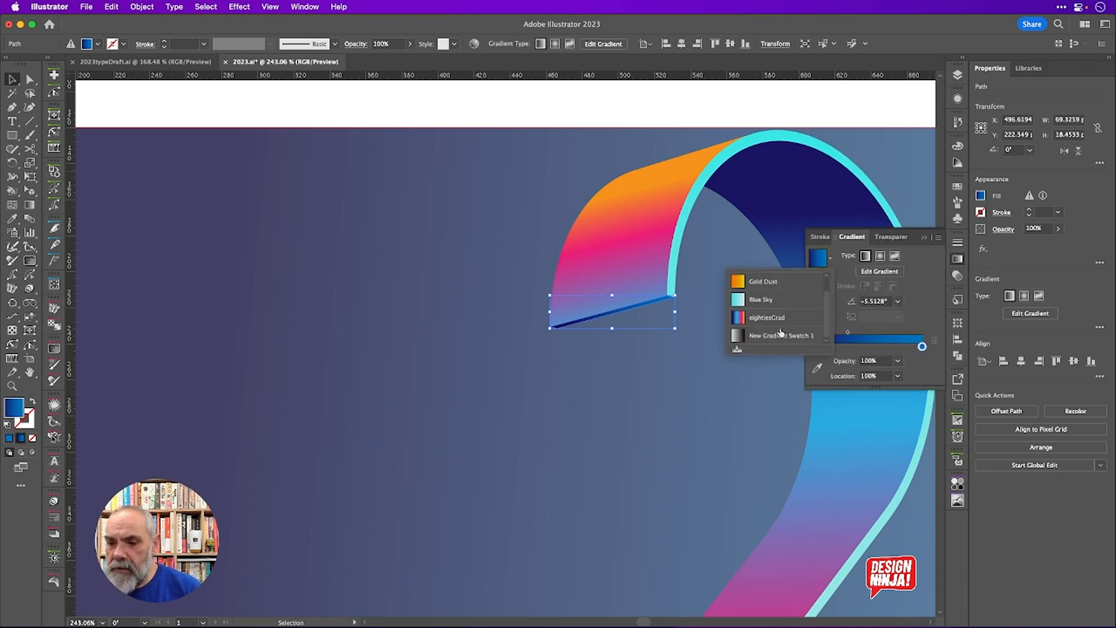
click(737, 349)
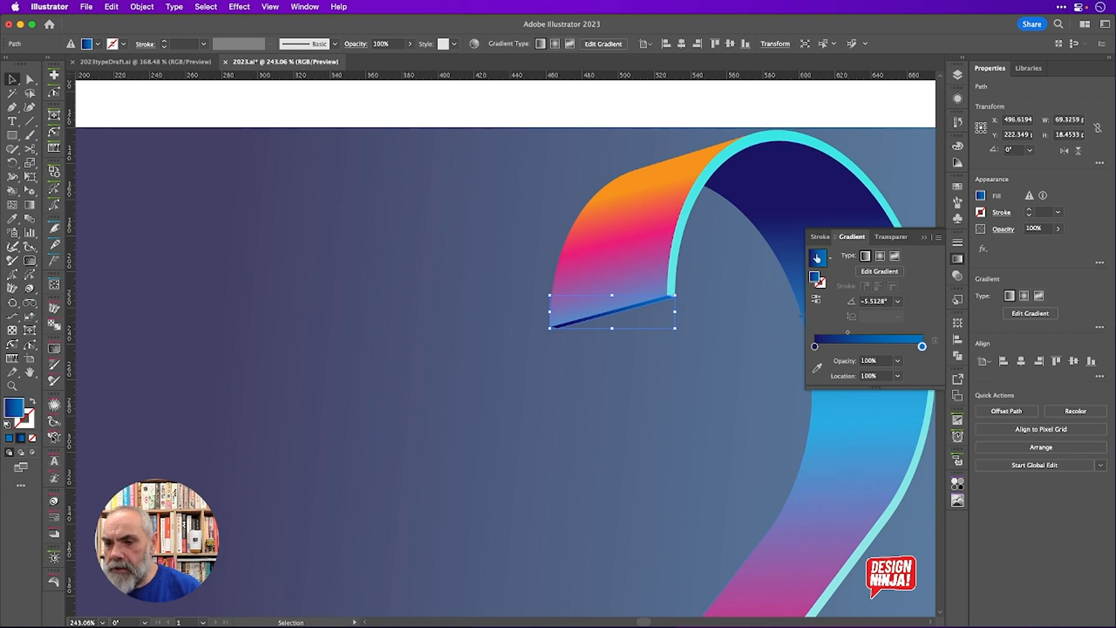
Save the lower muted-blue gradient fill of the thin strip at the 3's end as a gradient swatch
scroll(745, 363, down, 10)
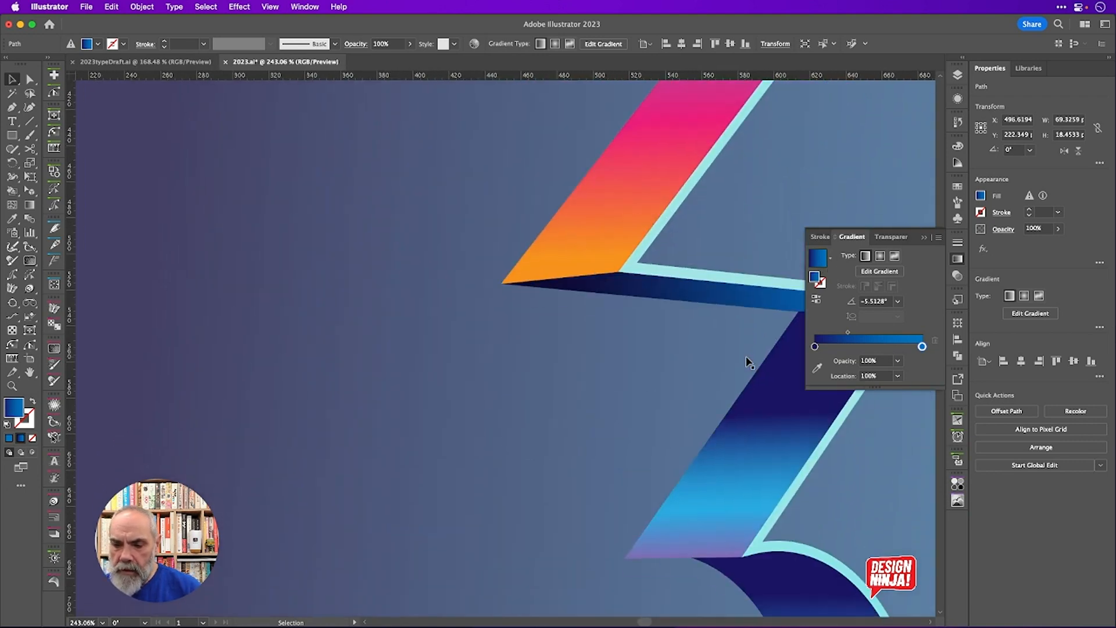
scroll(747, 364, down, 10)
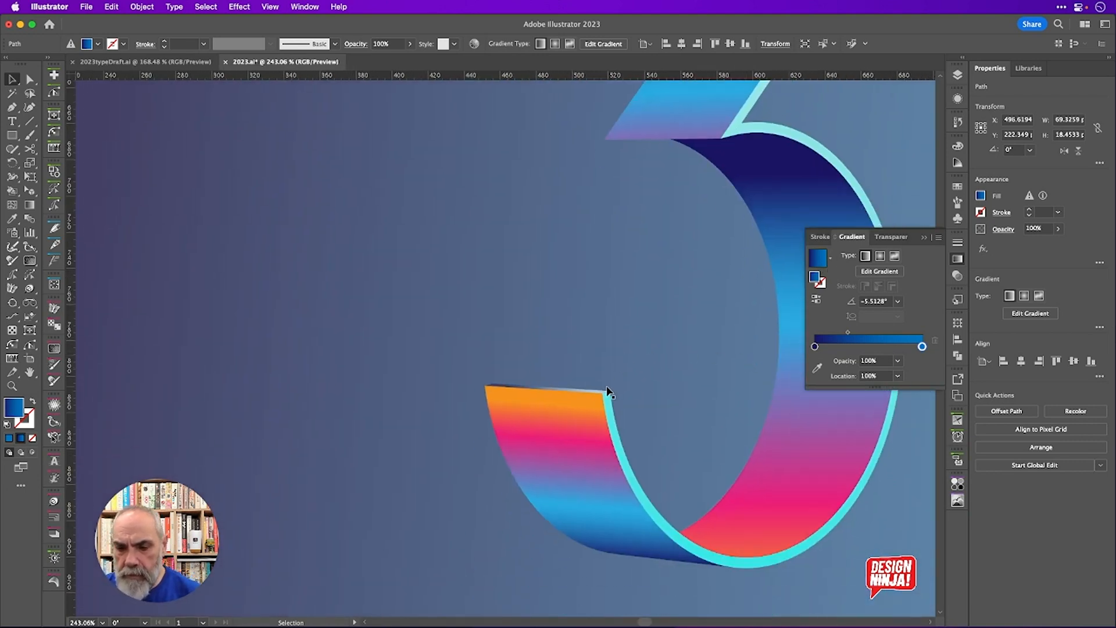
click(607, 392)
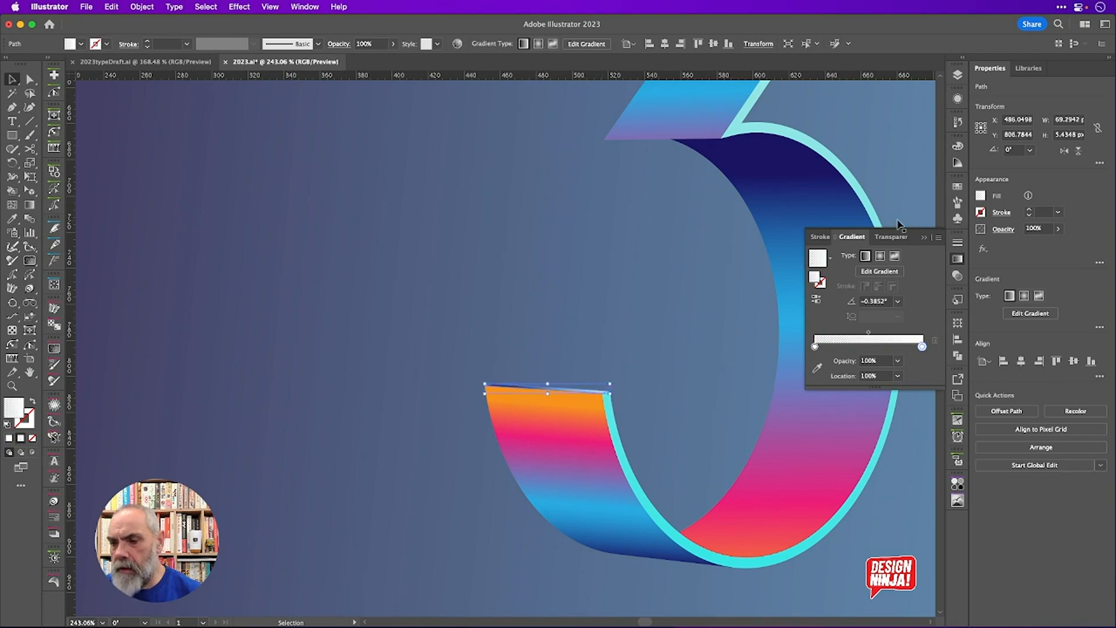
click(958, 99)
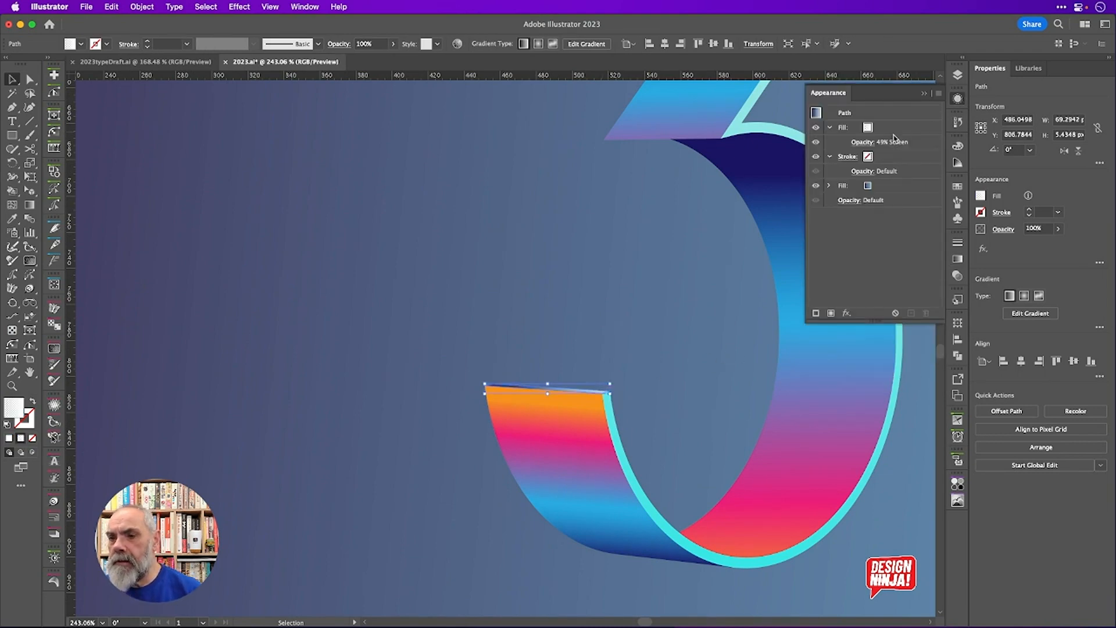
click(897, 186)
click(958, 99)
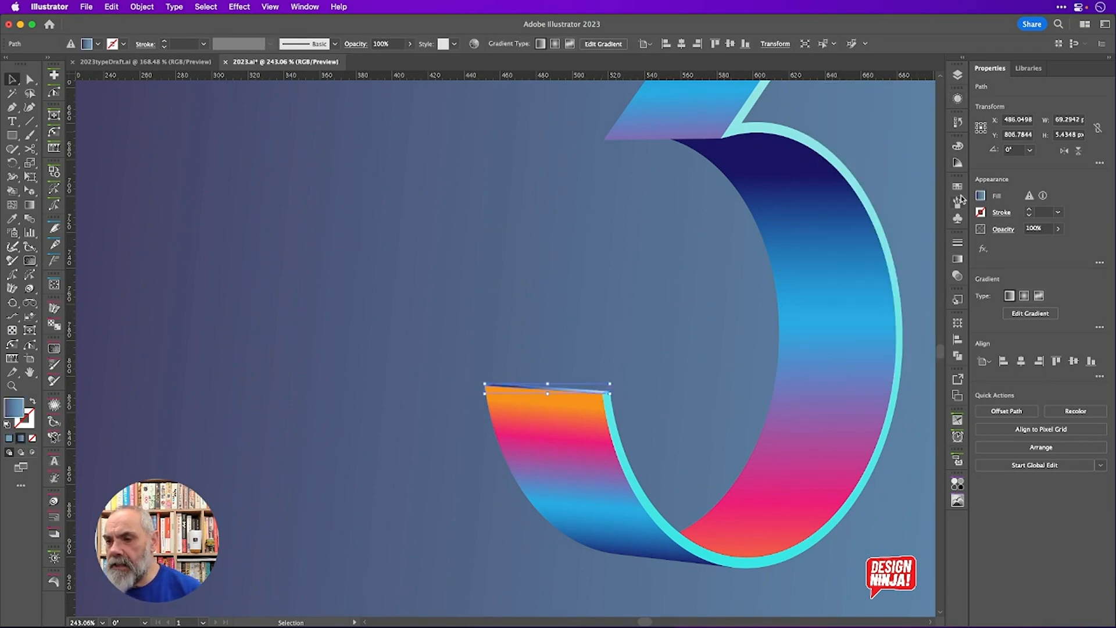
click(958, 258)
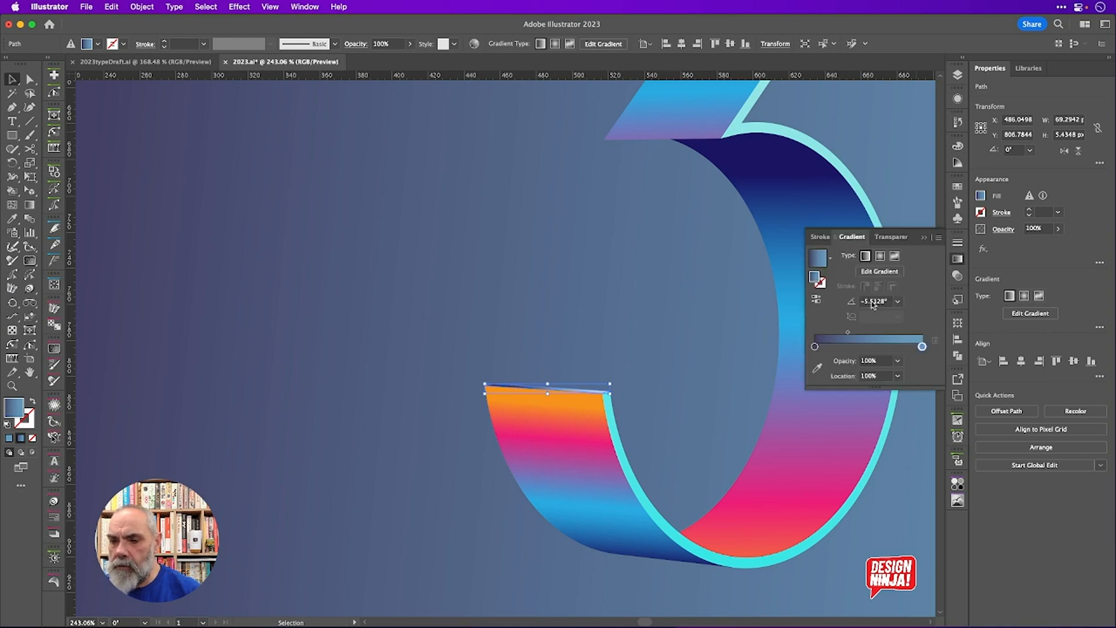
click(833, 261)
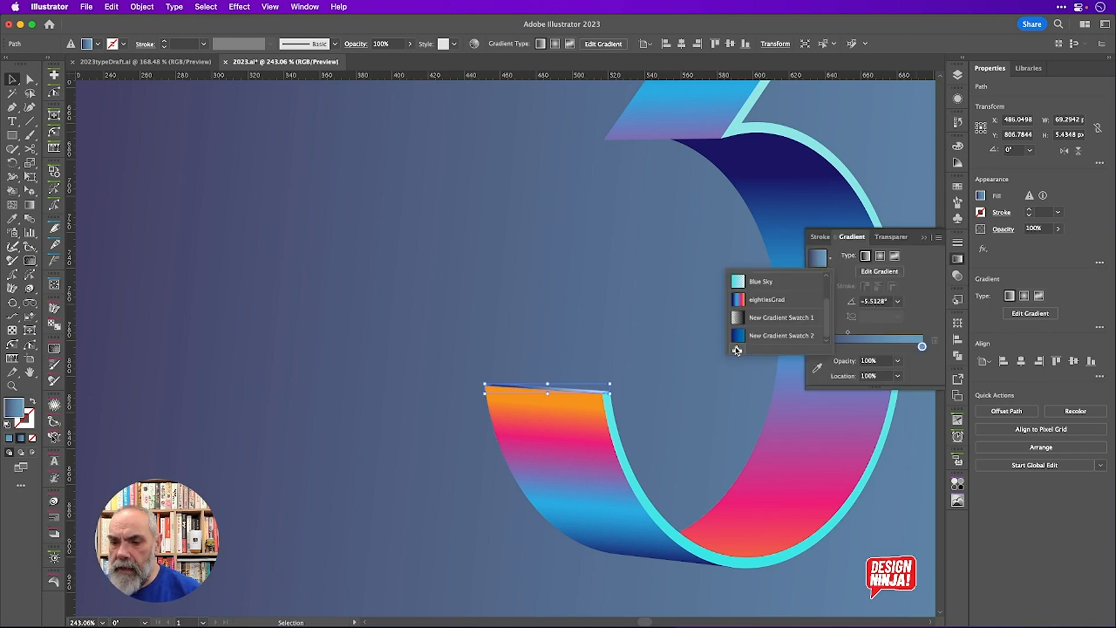
click(738, 351)
click(832, 260)
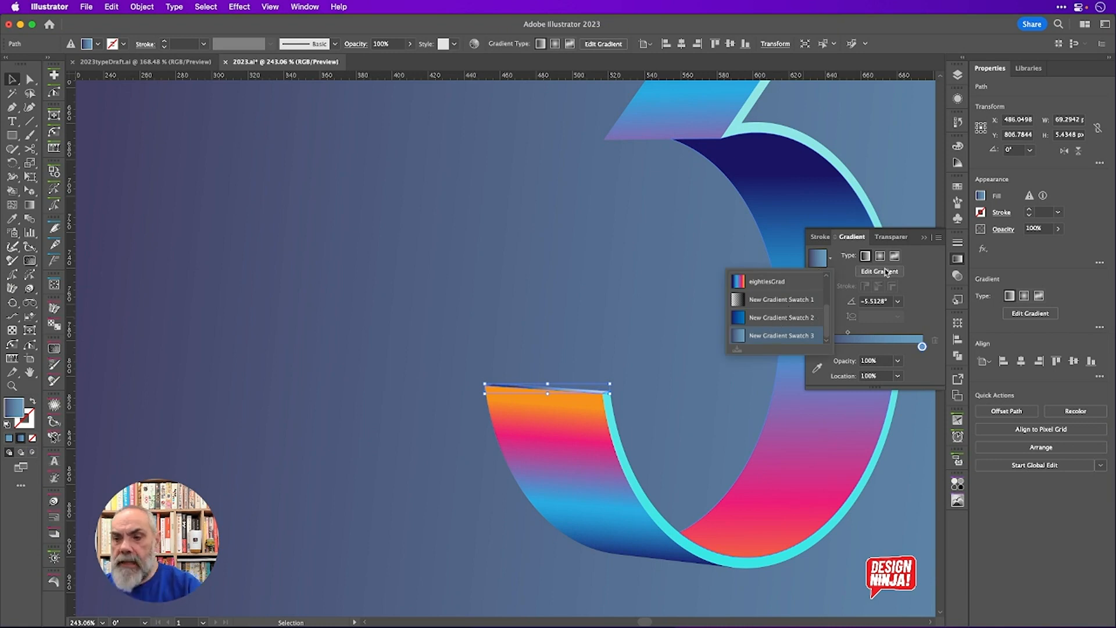
click(929, 268)
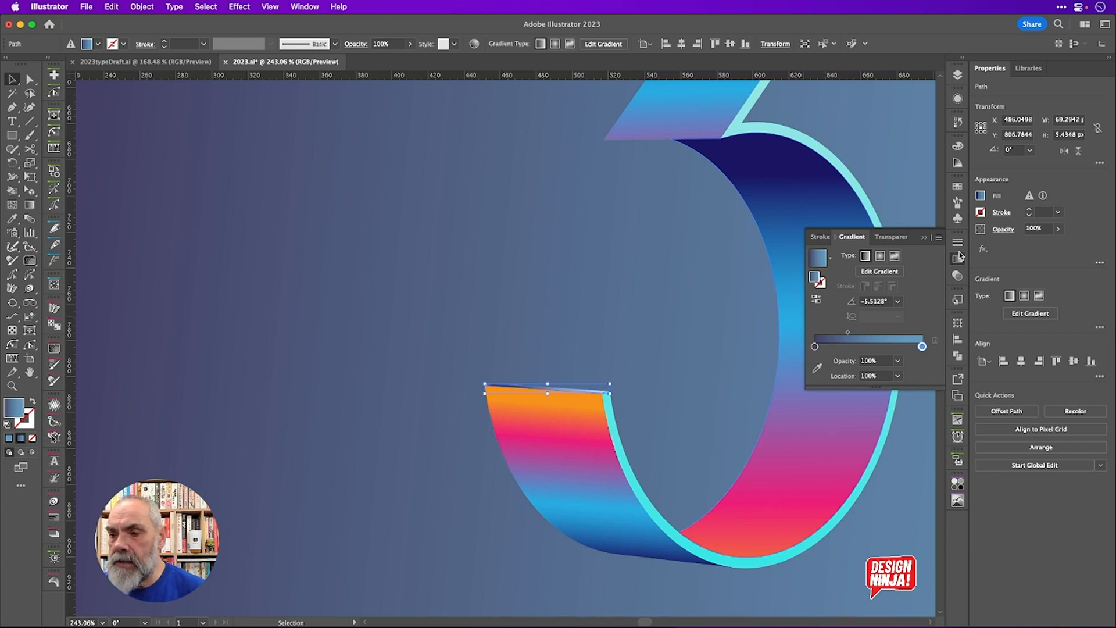
click(958, 258)
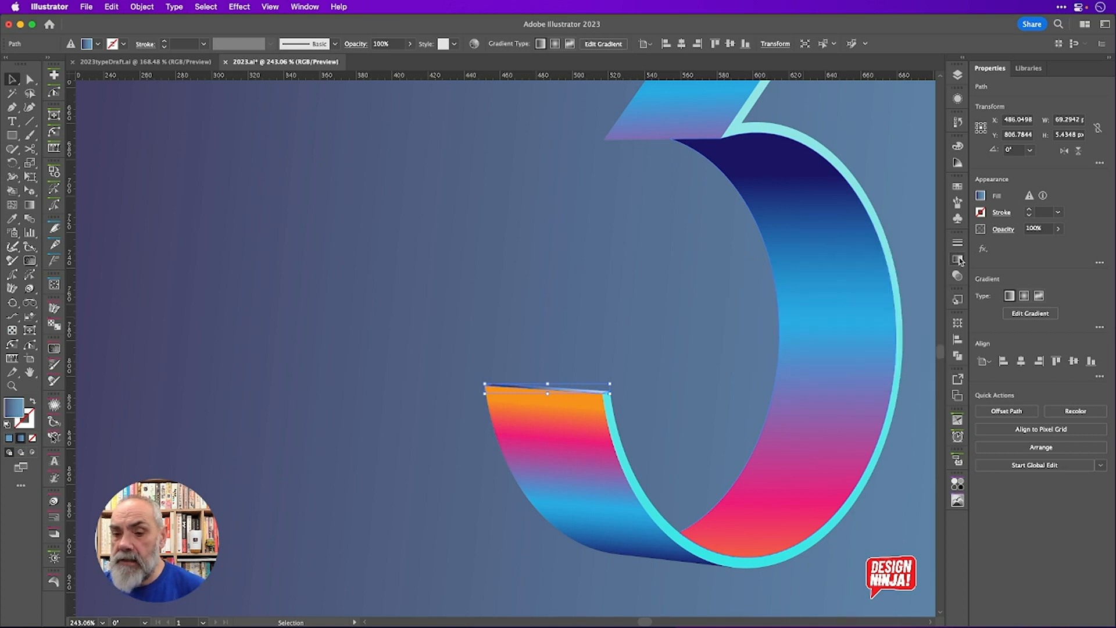
Lock the 23 layer to protect the numerals, and fit the whole artboard in view
click(958, 76)
click(744, 88)
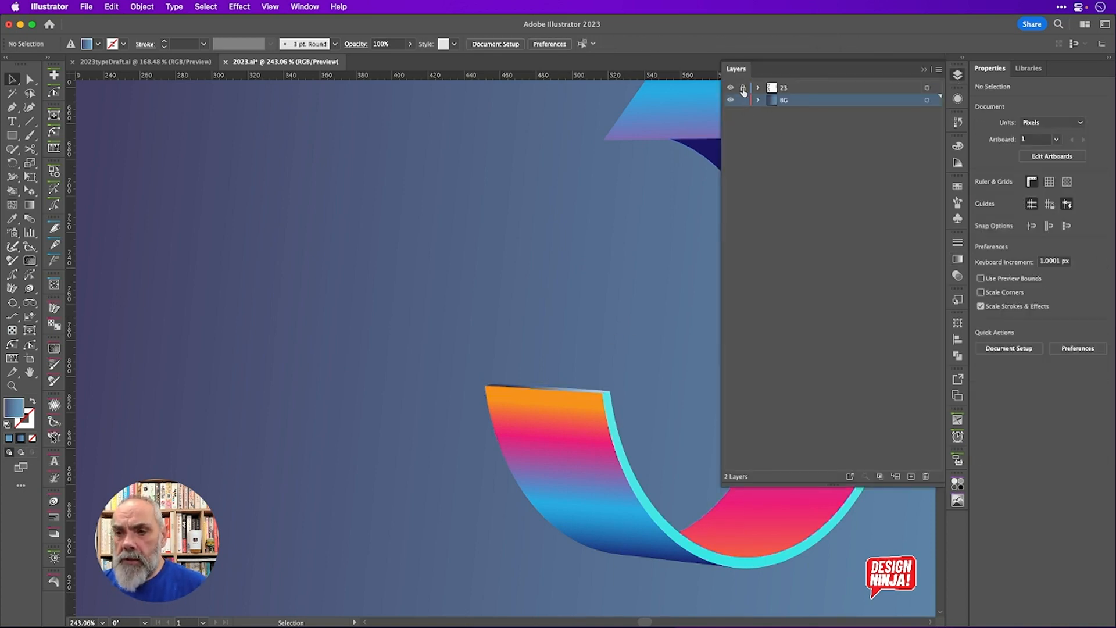
key(super+0)
Recolor the background square's gradient from purple (R=102 G=45 B=145) to dark navy blue and make it radial
click(659, 215)
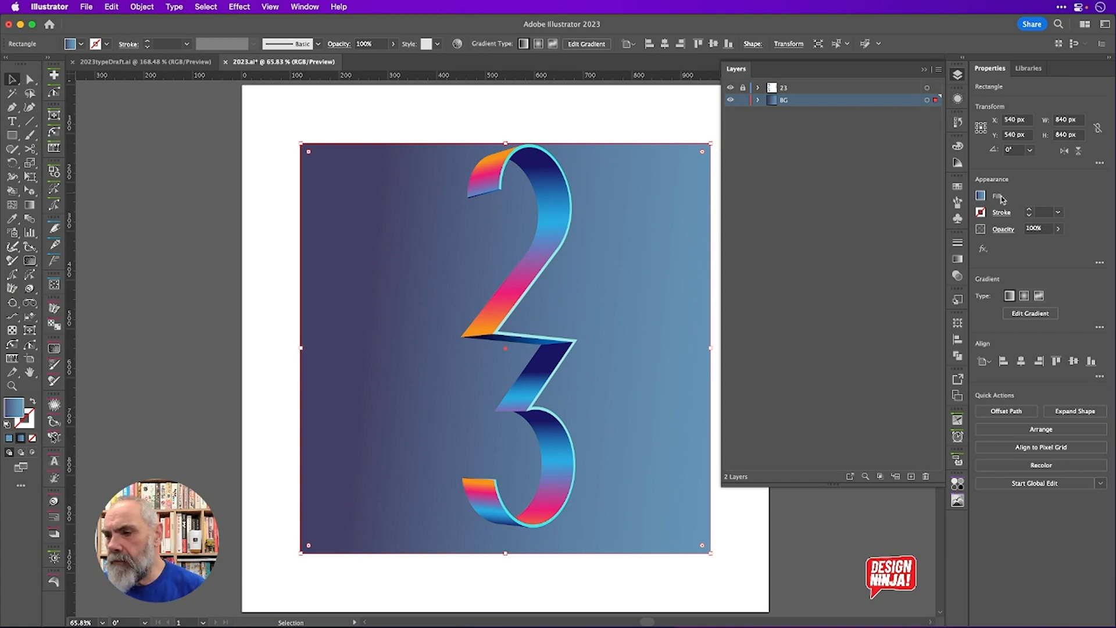
click(958, 259)
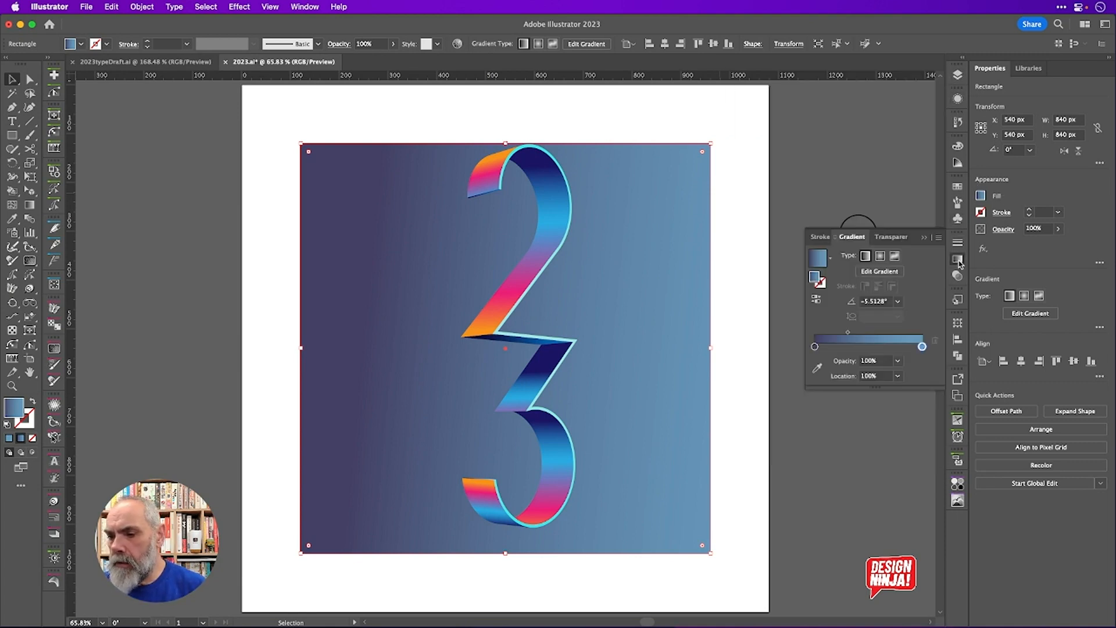
double_click(815, 346)
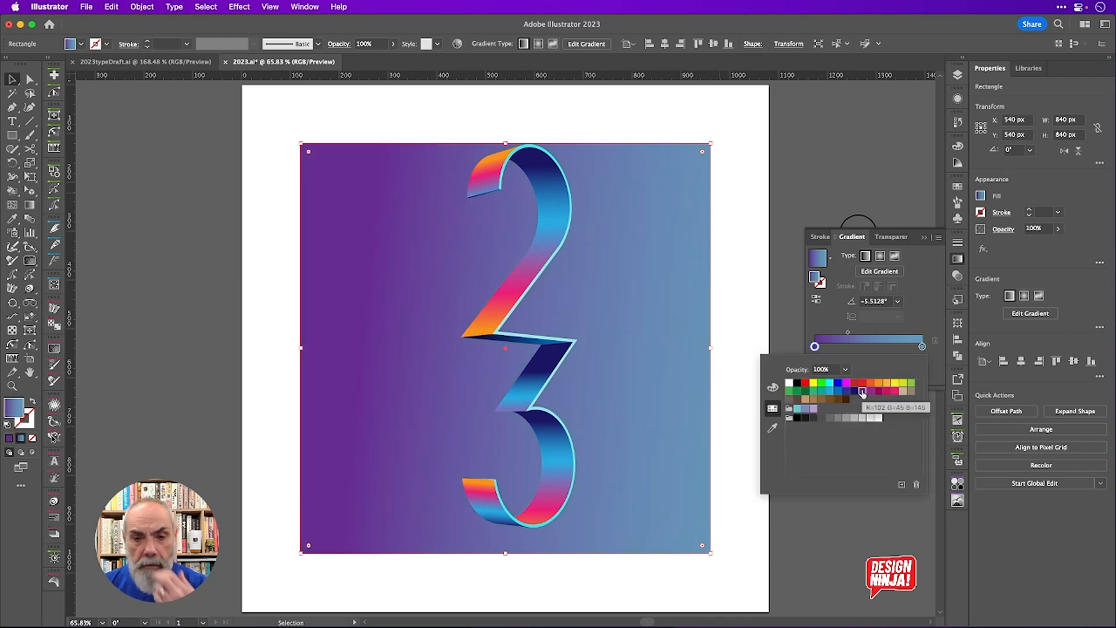
click(922, 347)
double_click(922, 347)
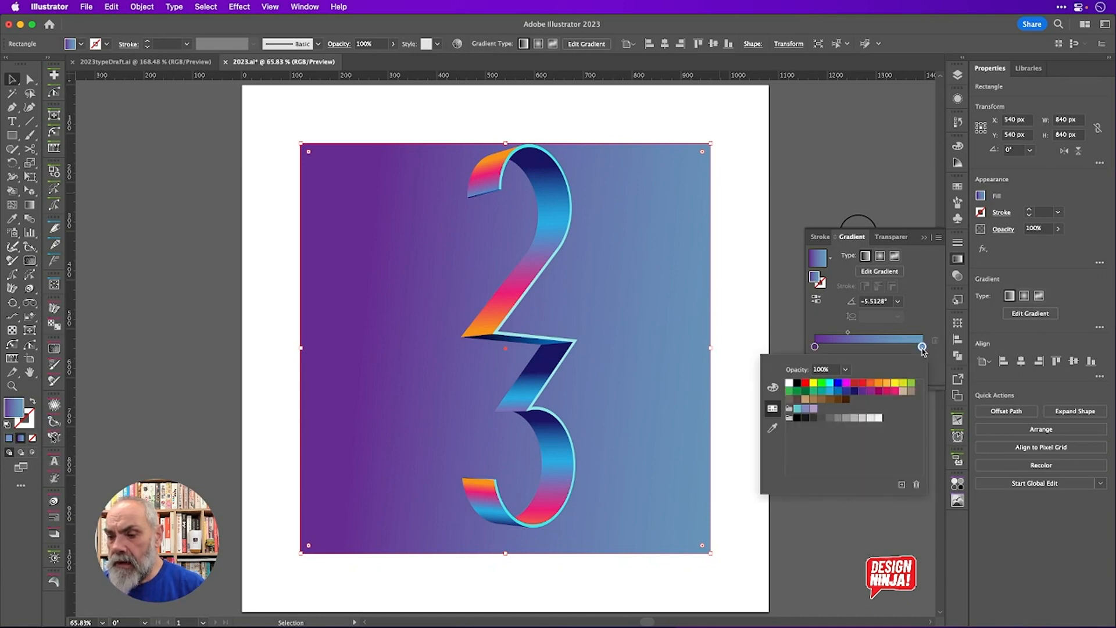
click(853, 391)
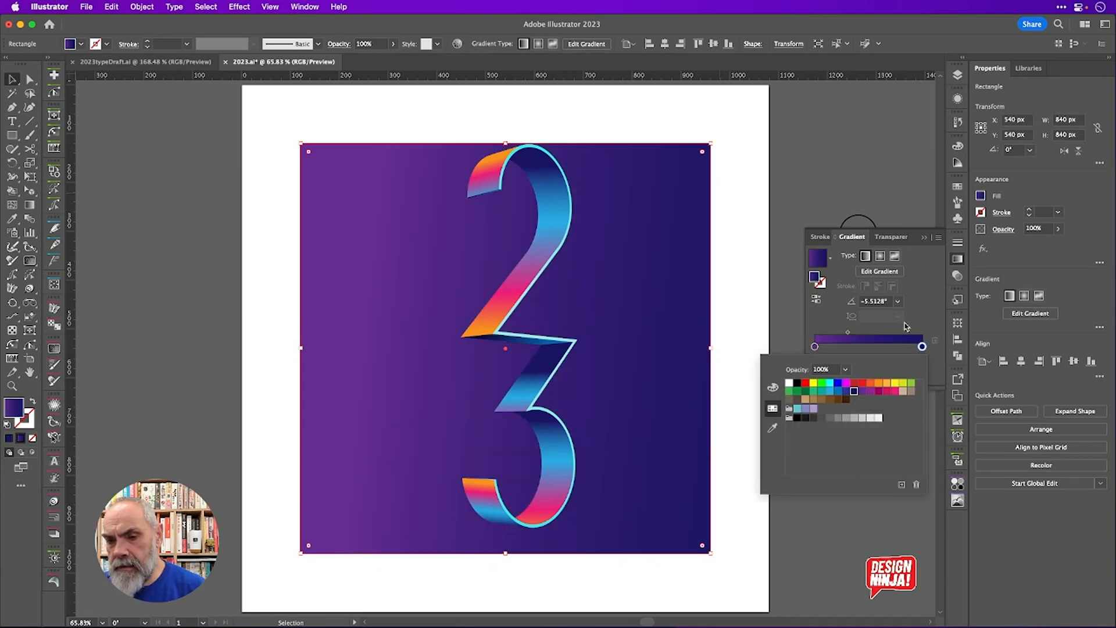
click(880, 256)
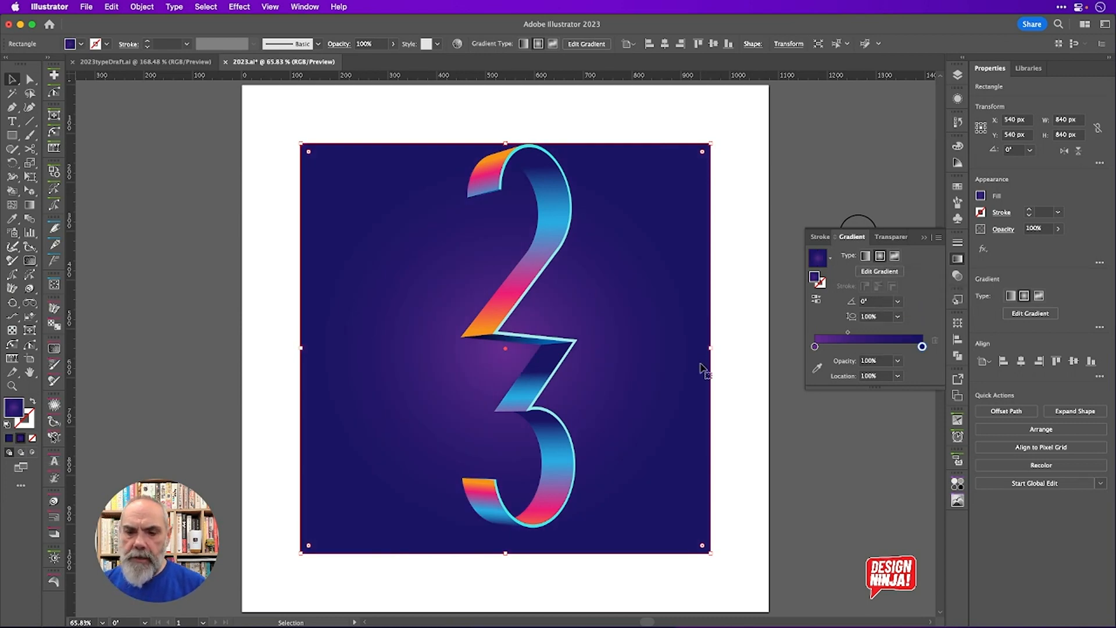
Unlock the 23 layer and select its ribbon artwork, excluding the thin black outline 23 beside the artboard
scroll(702, 367, down, 2)
scroll(702, 367, right, 2)
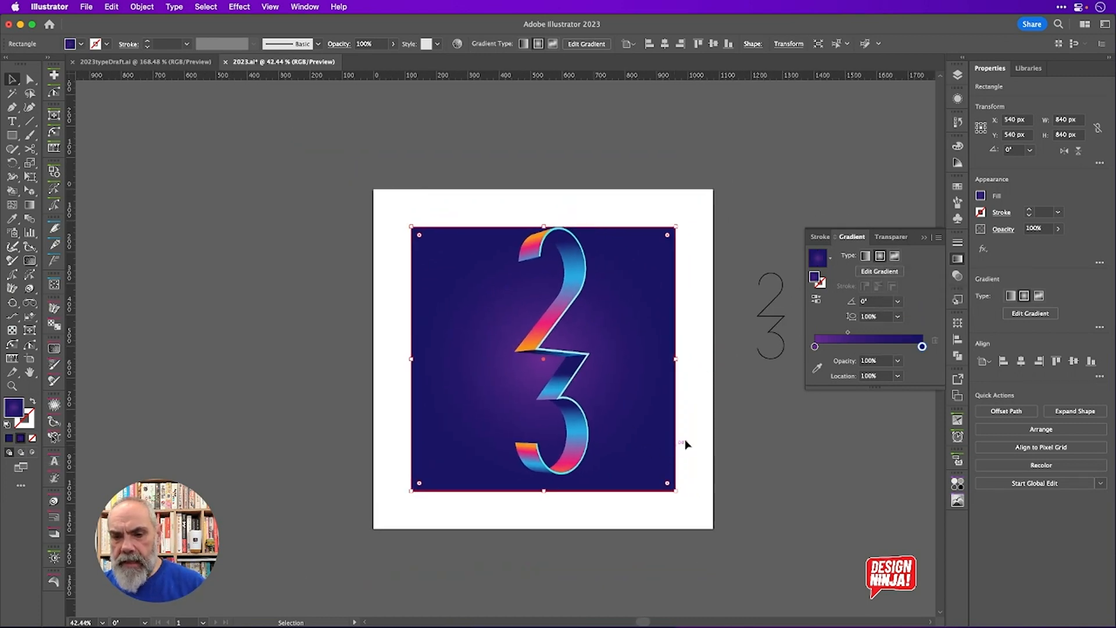
click(958, 75)
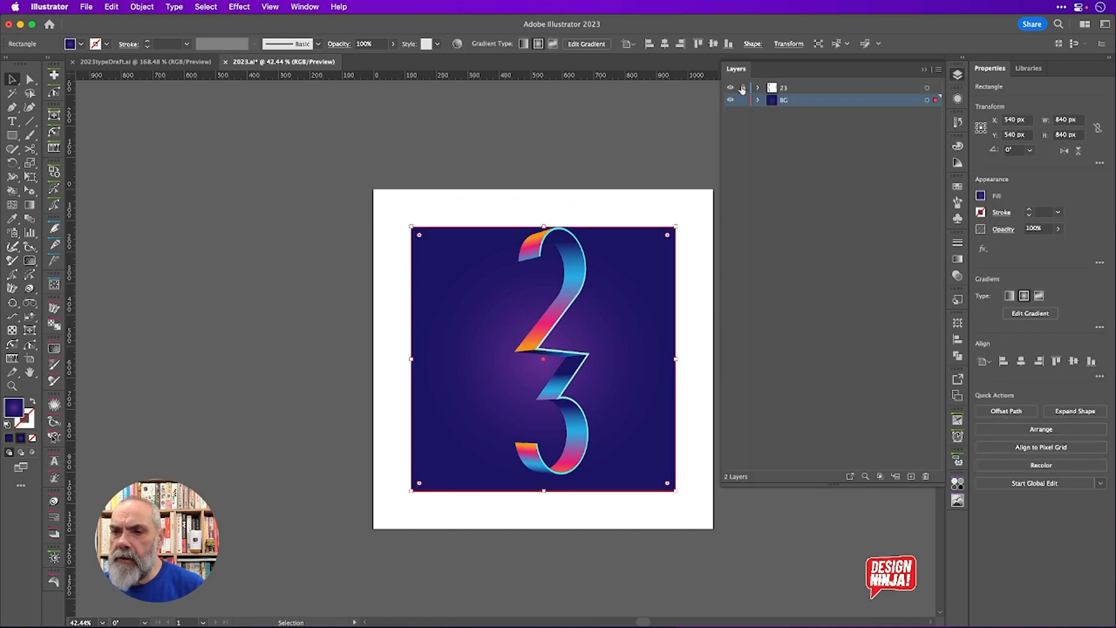
click(936, 88)
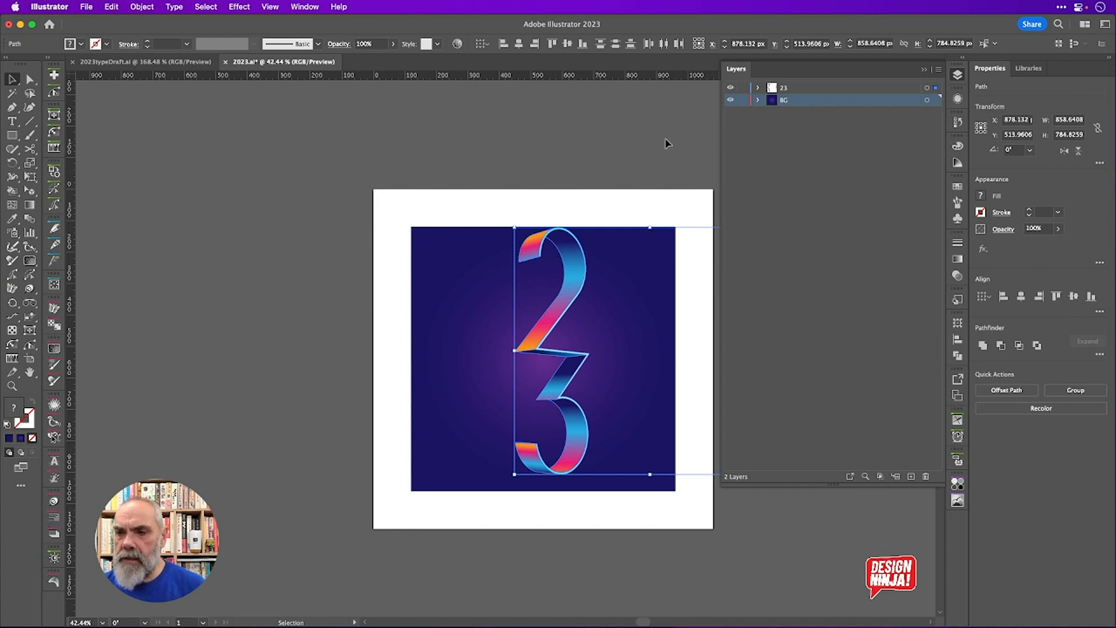
scroll(637, 173, right, 10)
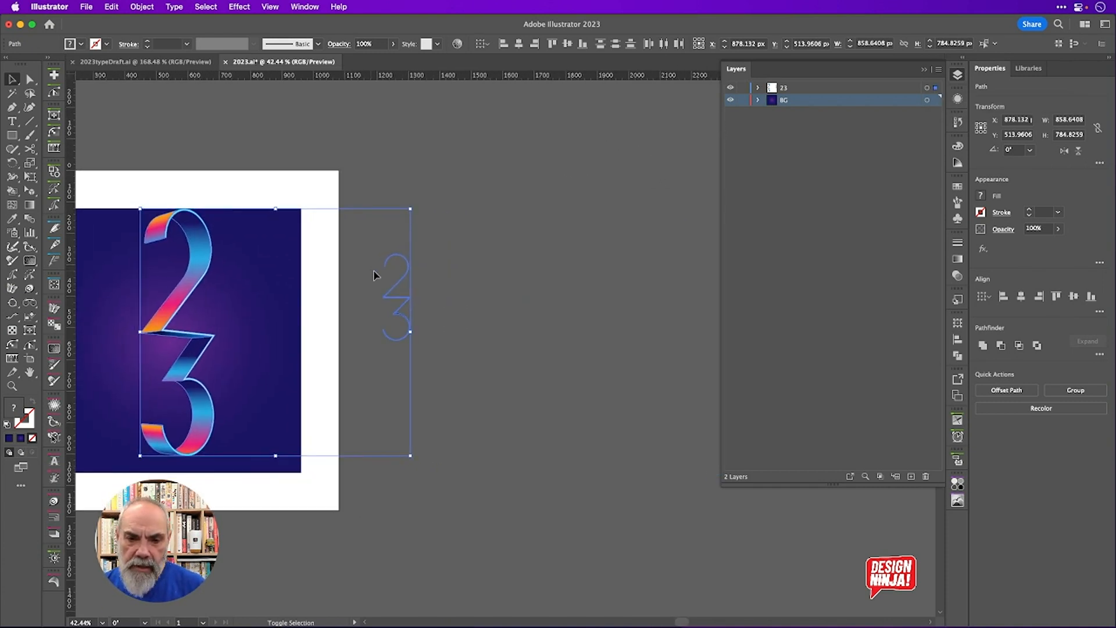
shift+click(388, 261)
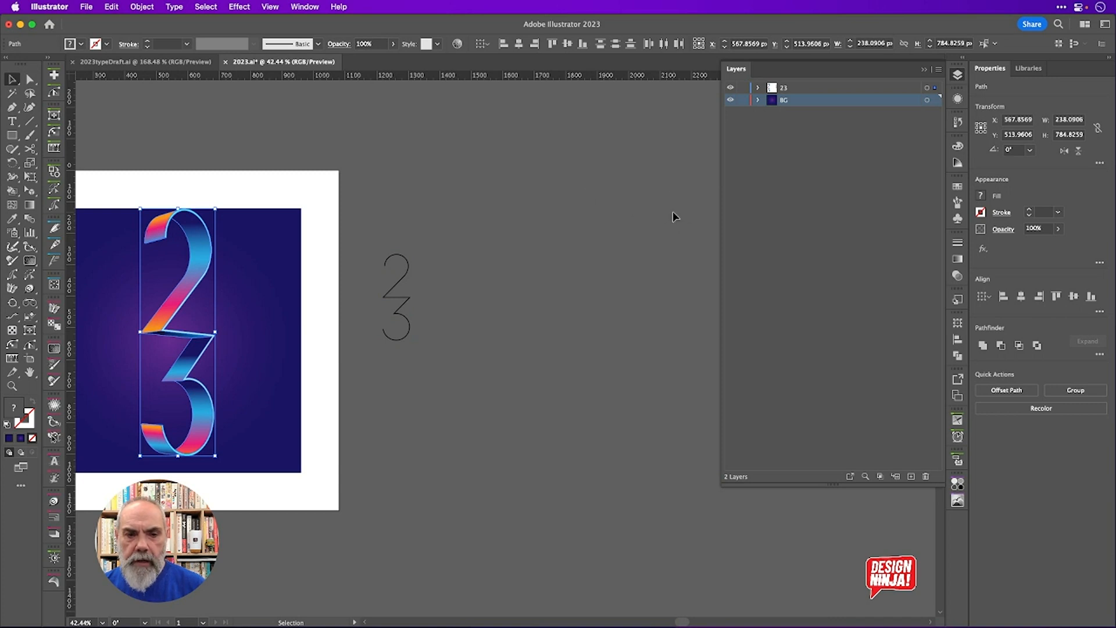
Group the selected ribbon numerals and enlarge the group proportionally from its center to about 268 × 884 px
scroll(673, 216, left, 7)
key(a)
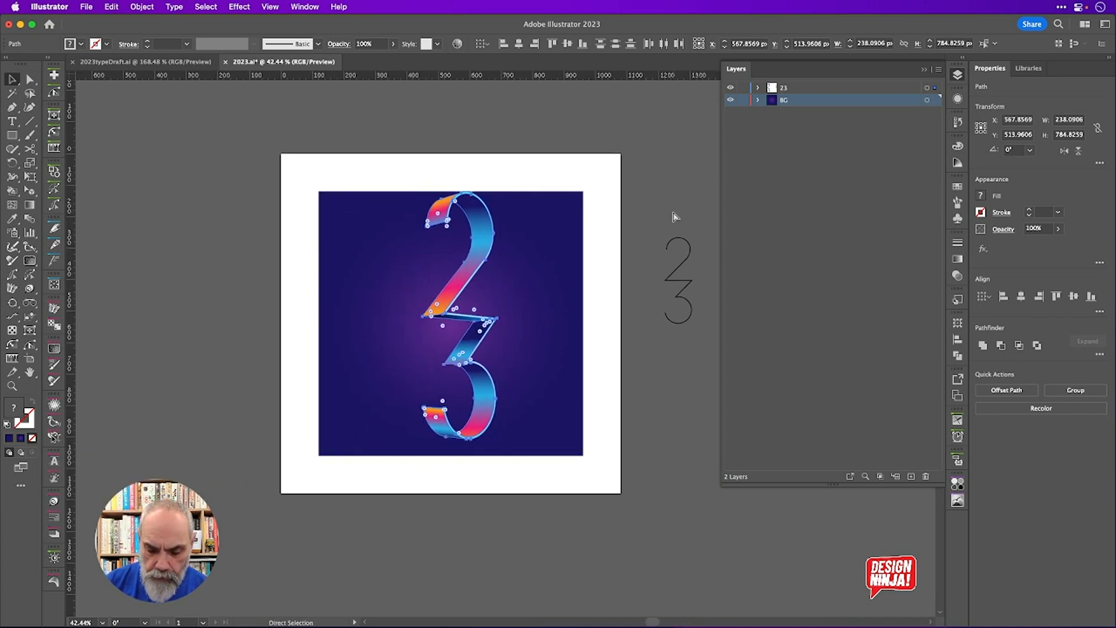
key(v)
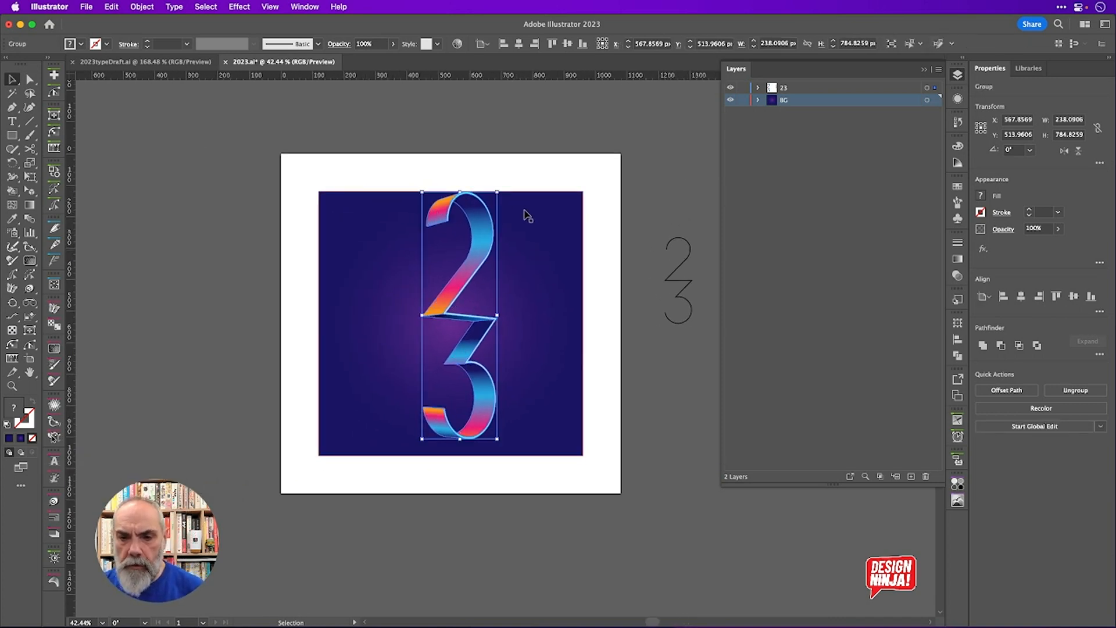
drag(498, 193, 512, 175)
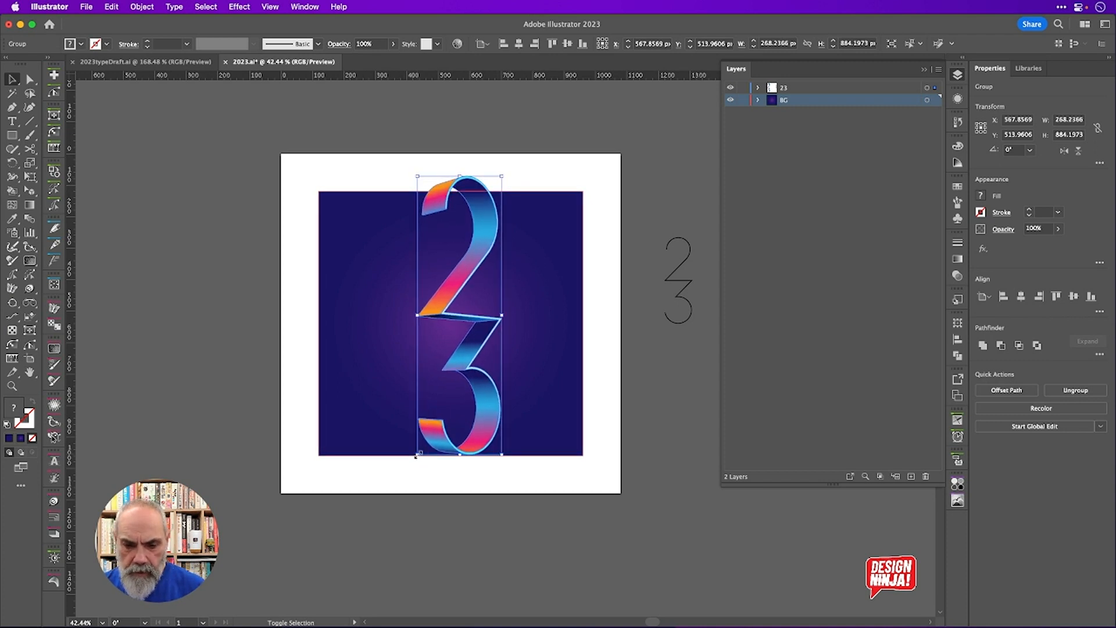
Enlarge the grouped ribbon numerals to about 281 × 925 px, centered horizontally on the artboard, and lock the 23 layer
drag(417, 454, 412, 468)
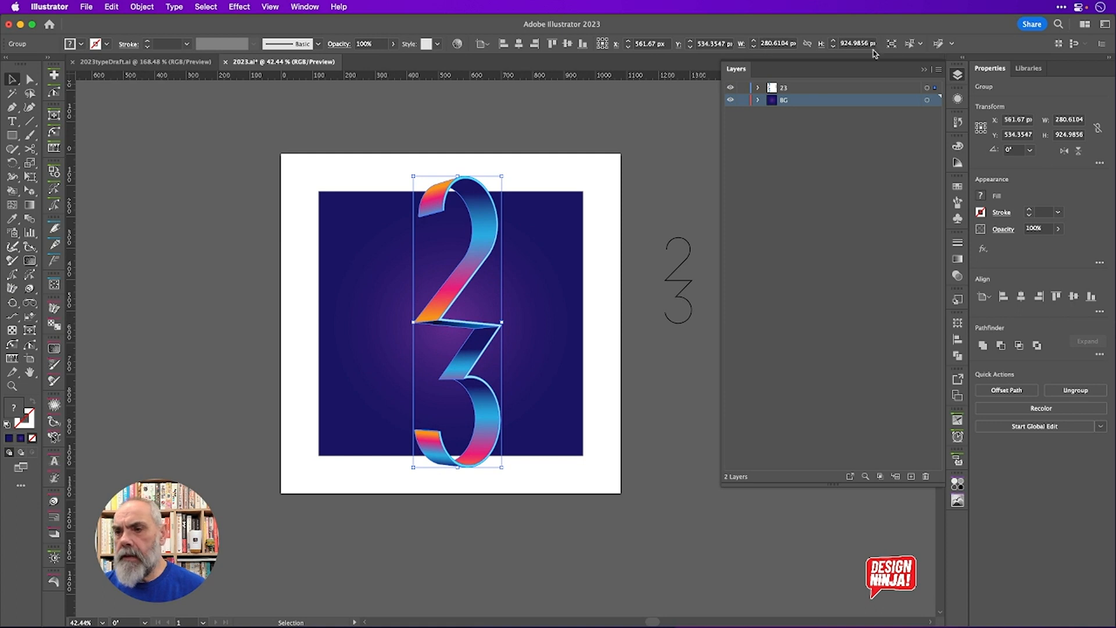
click(519, 44)
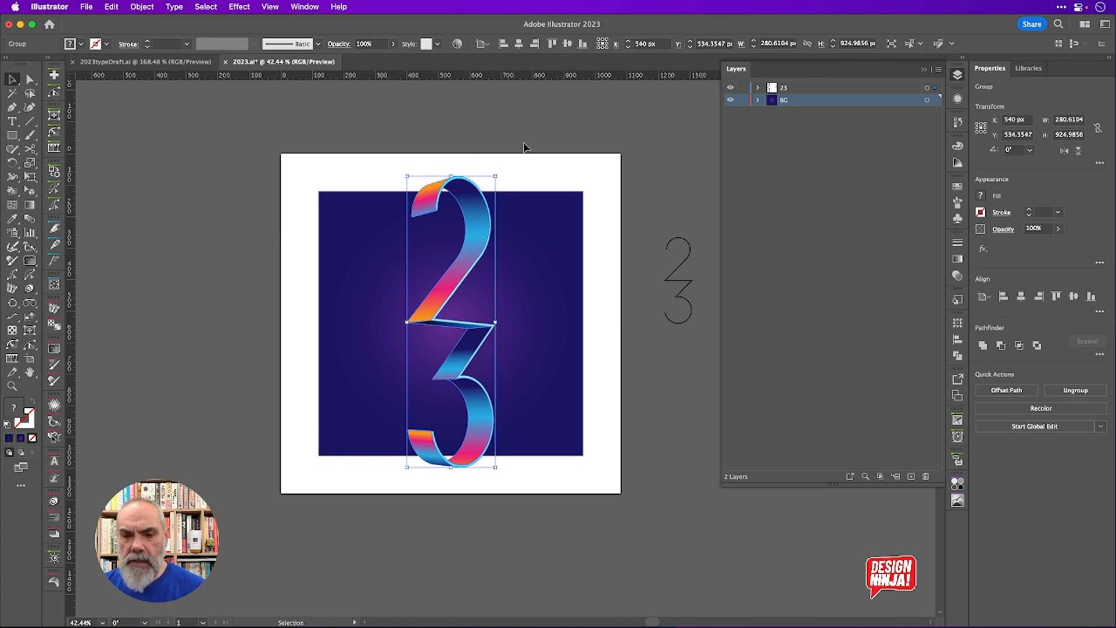
click(744, 87)
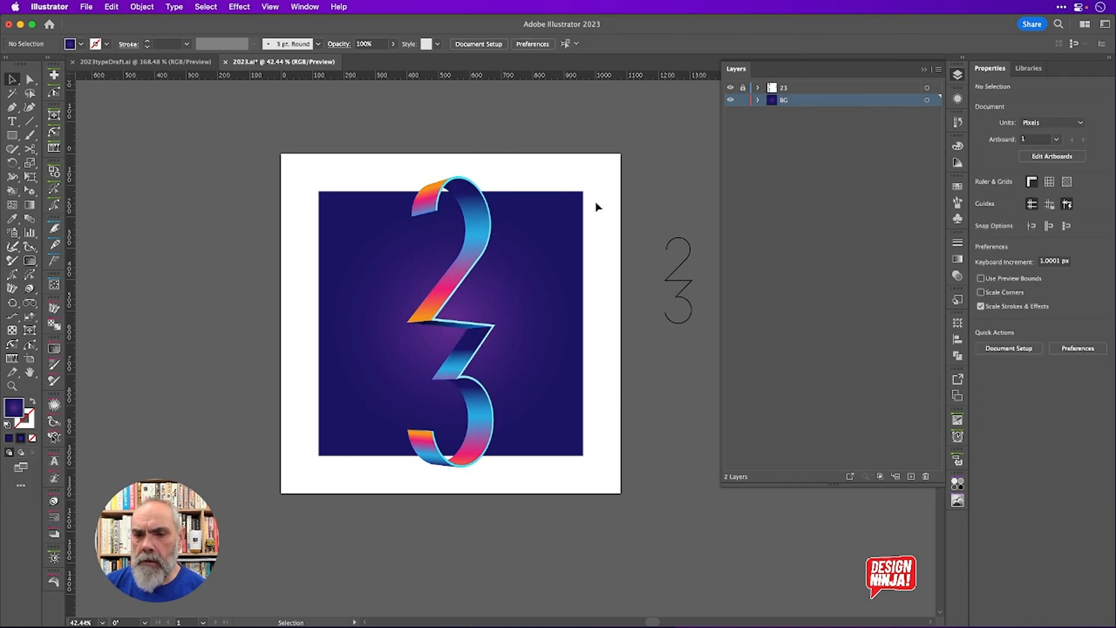
Reshape the background square's radial gradient into a tall ellipse slightly narrower than the square and reaching beyond the artboard vertically
scroll(483, 267, up, 3)
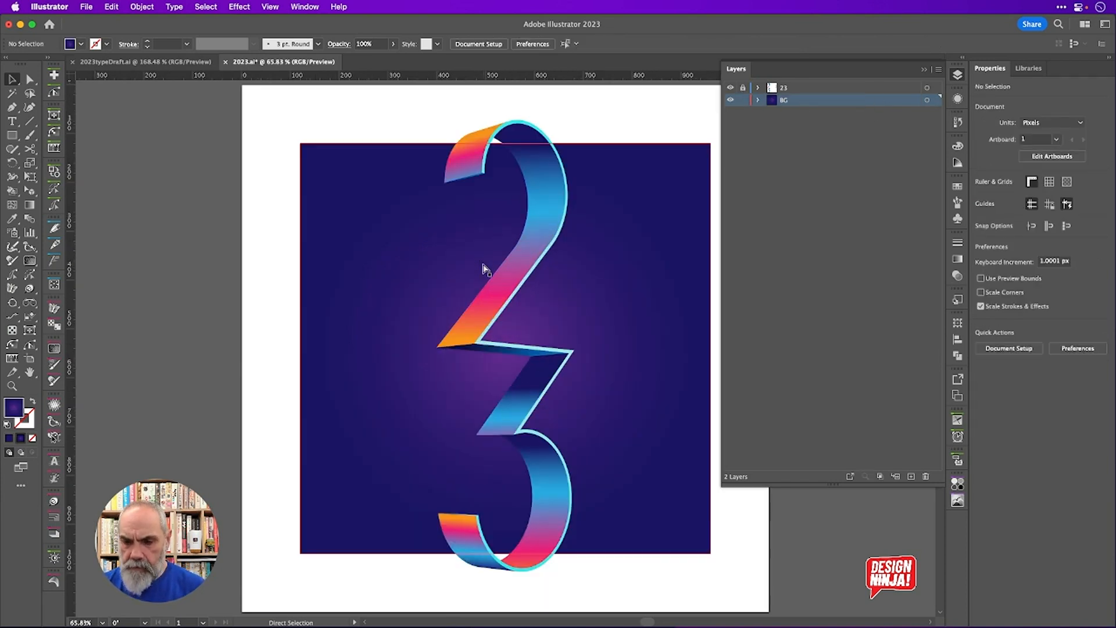
key(v)
click(601, 271)
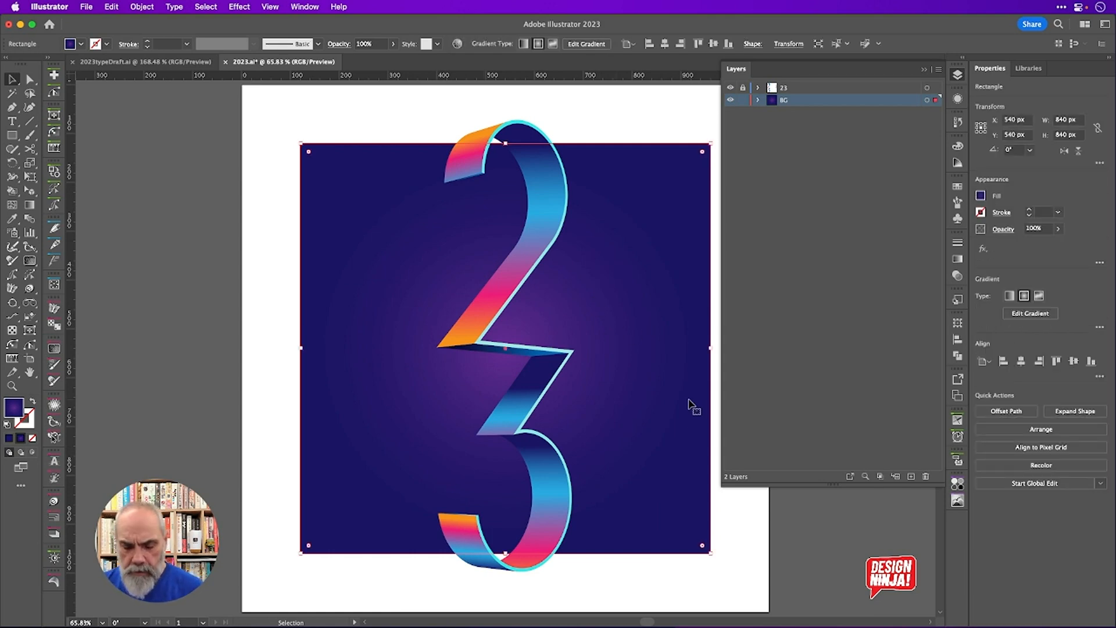
key(g)
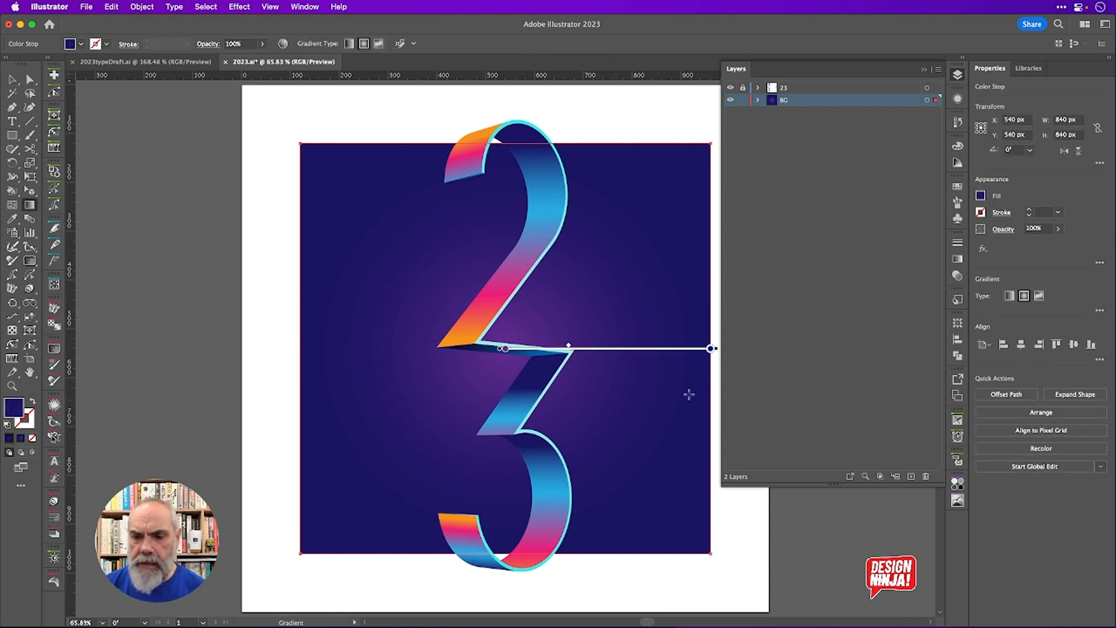
scroll(595, 312, down, 3)
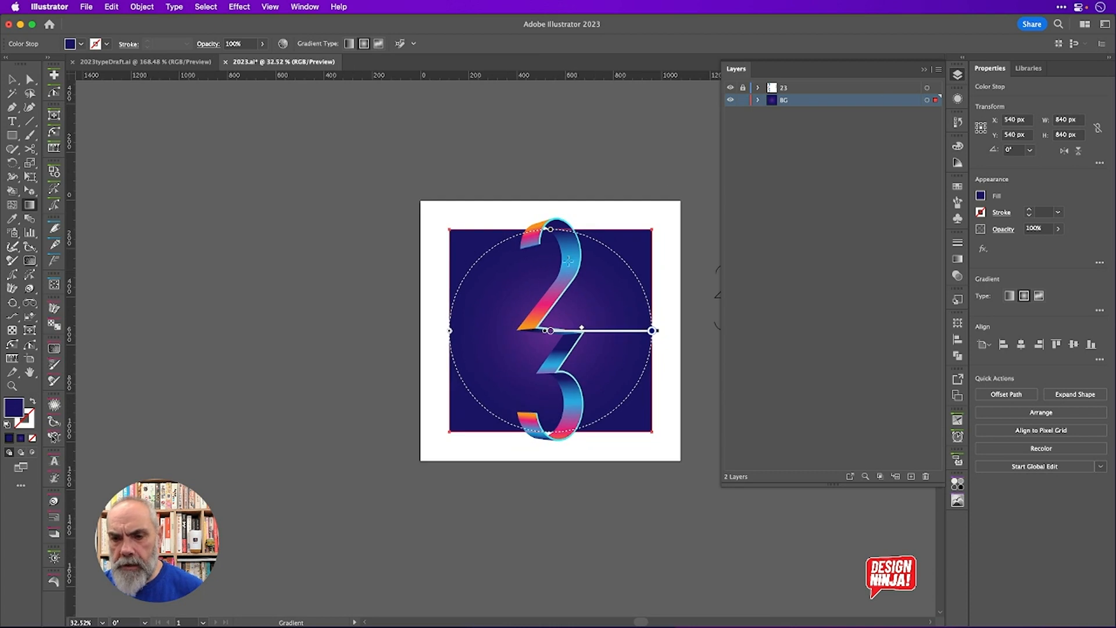
drag(551, 231, 553, 156)
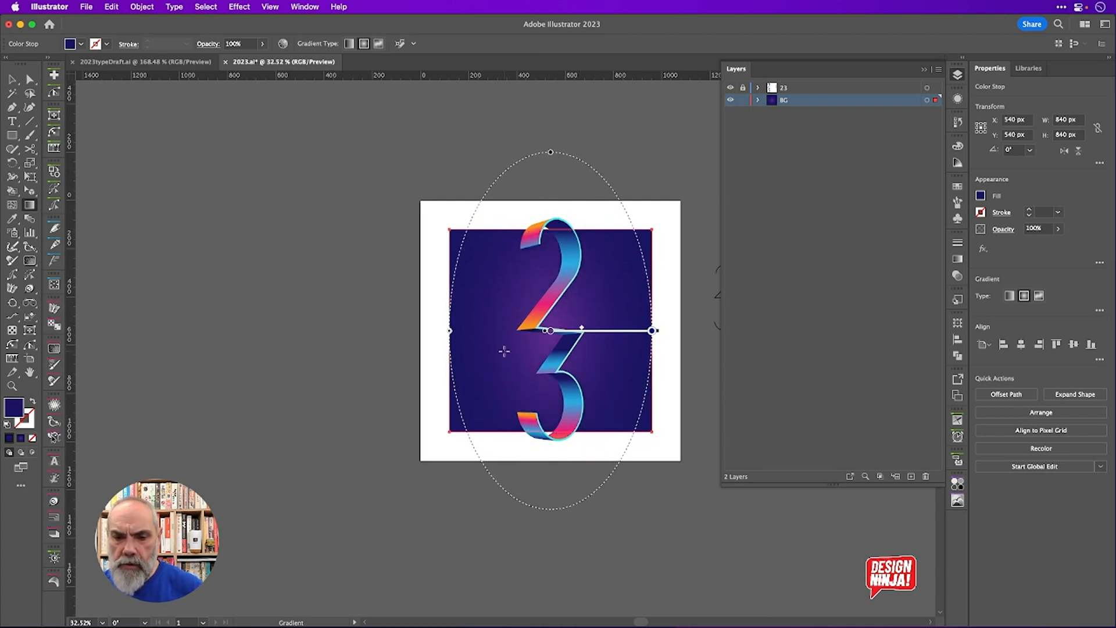
drag(451, 332, 481, 332)
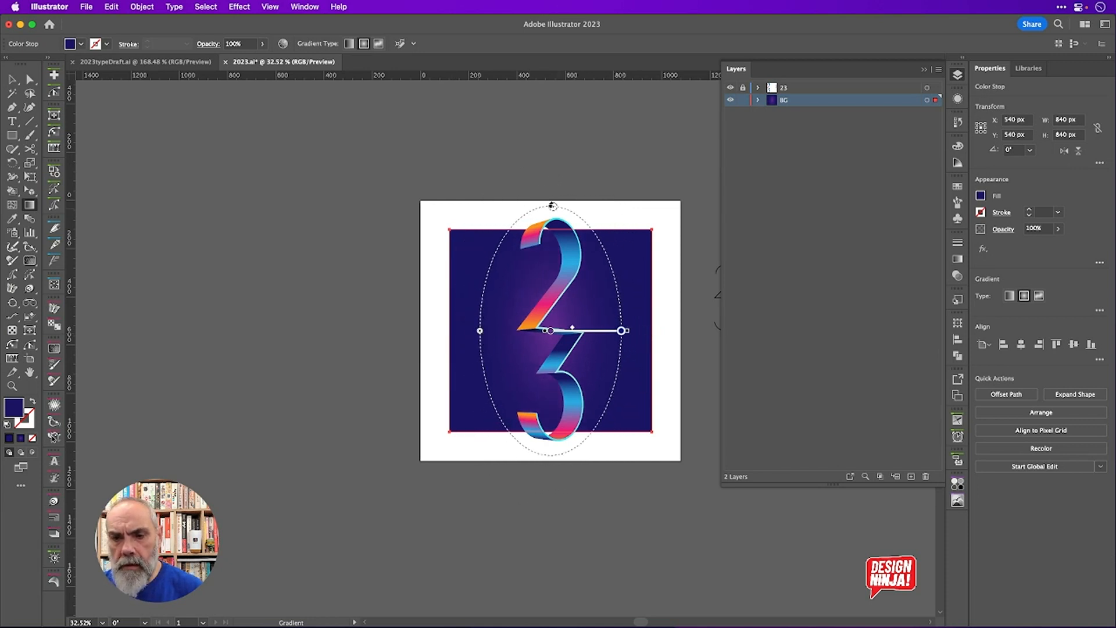
drag(552, 206, 554, 154)
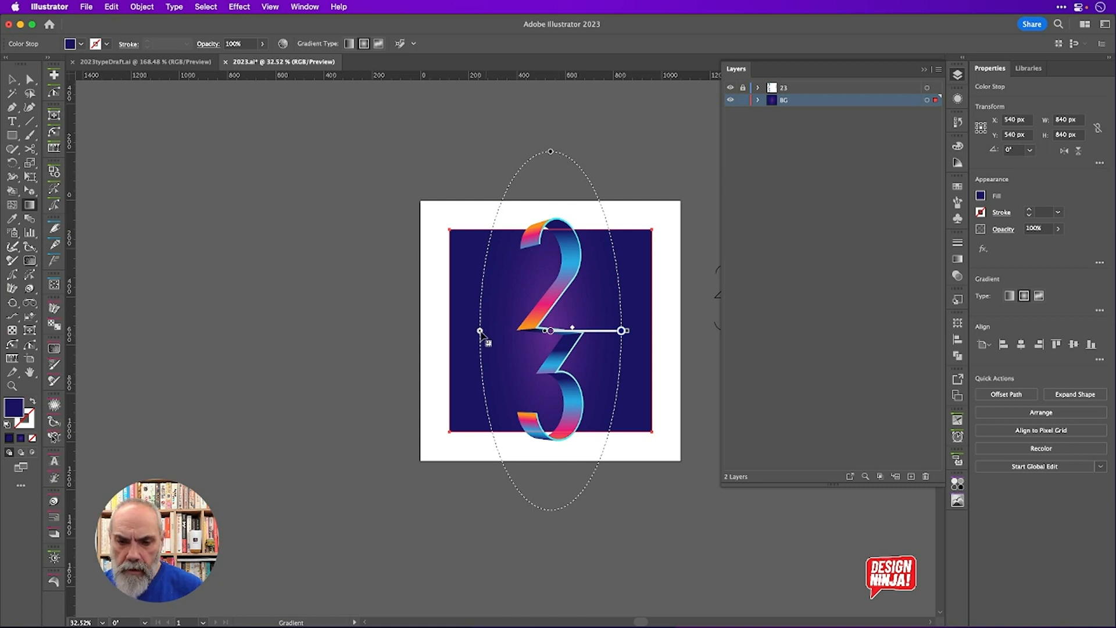
drag(481, 332, 461, 329)
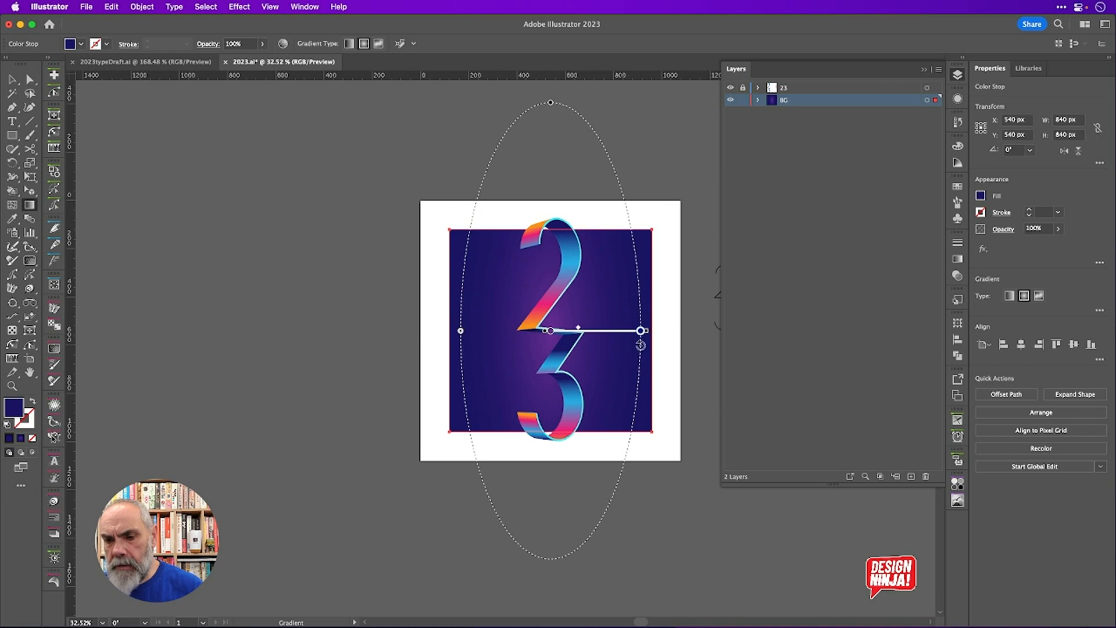
Darken the outer navy color stop of the background gradient to about 22% brightness
double_click(641, 333)
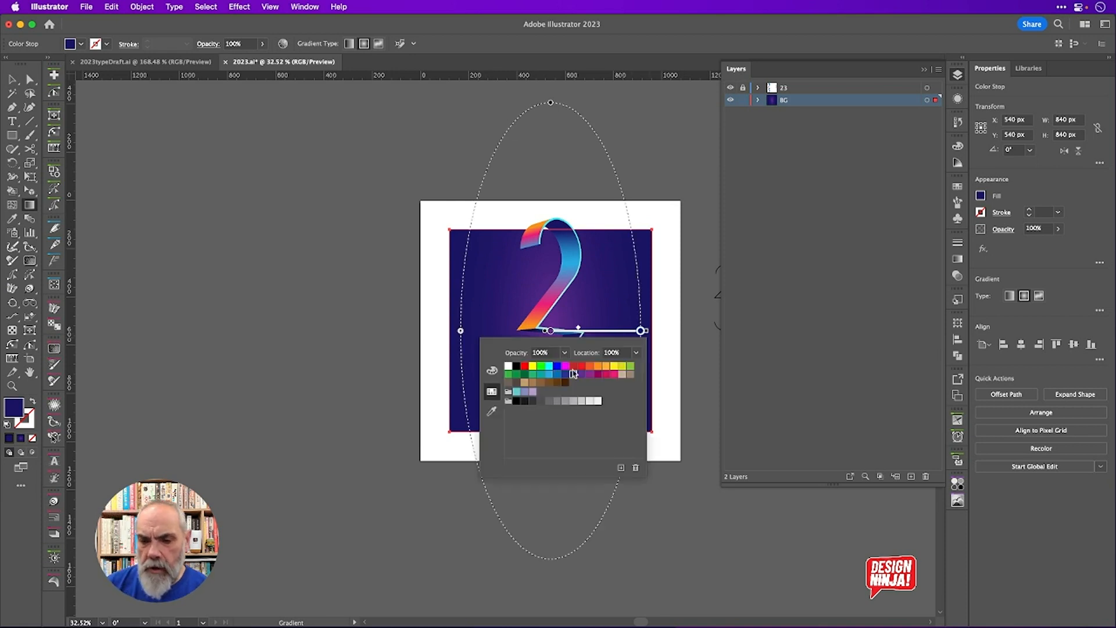
click(492, 371)
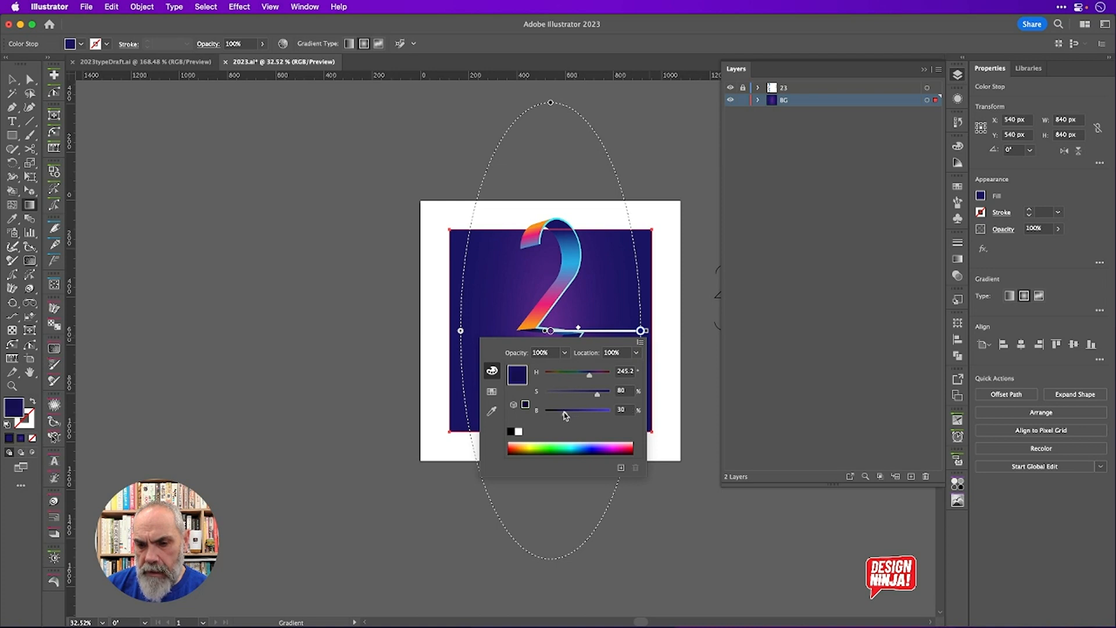
drag(565, 415, 560, 416)
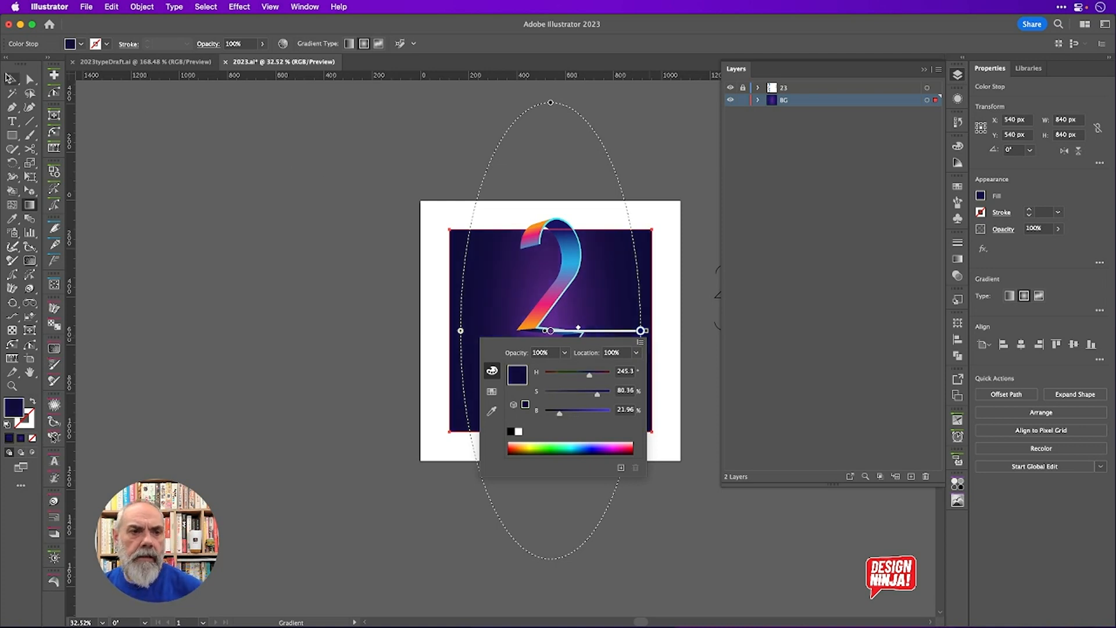
key(Escape)
click(364, 202)
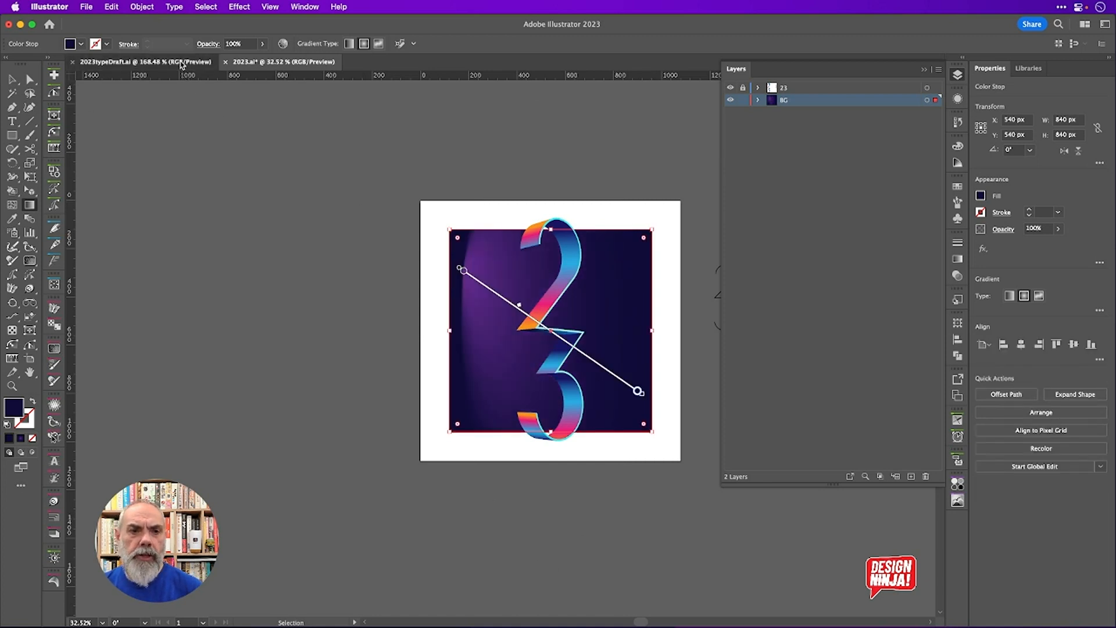
click(187, 68)
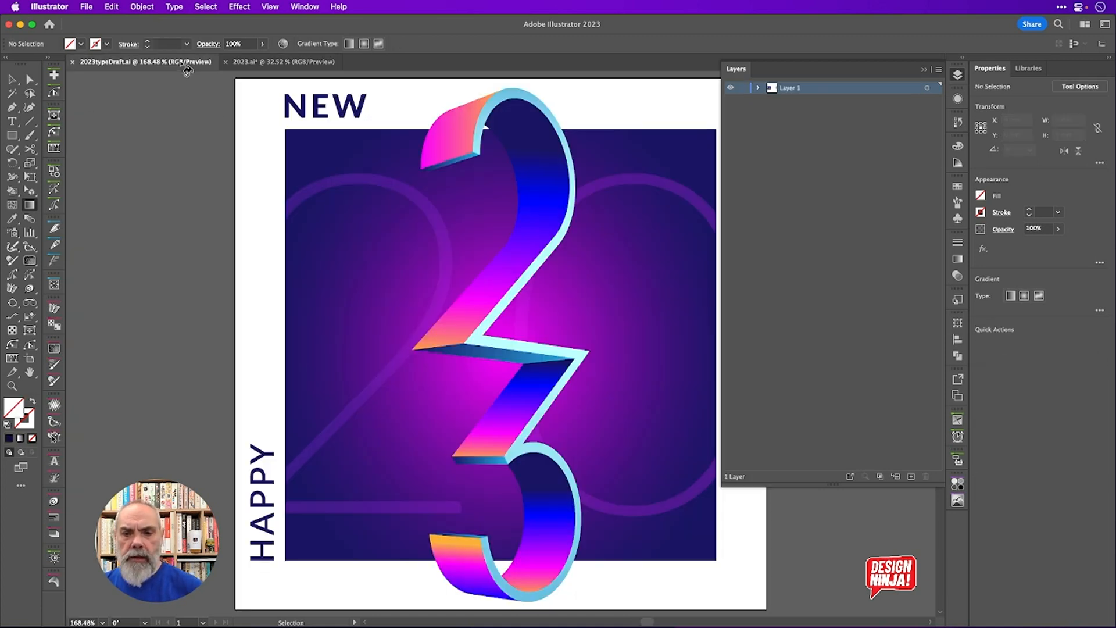
click(283, 62)
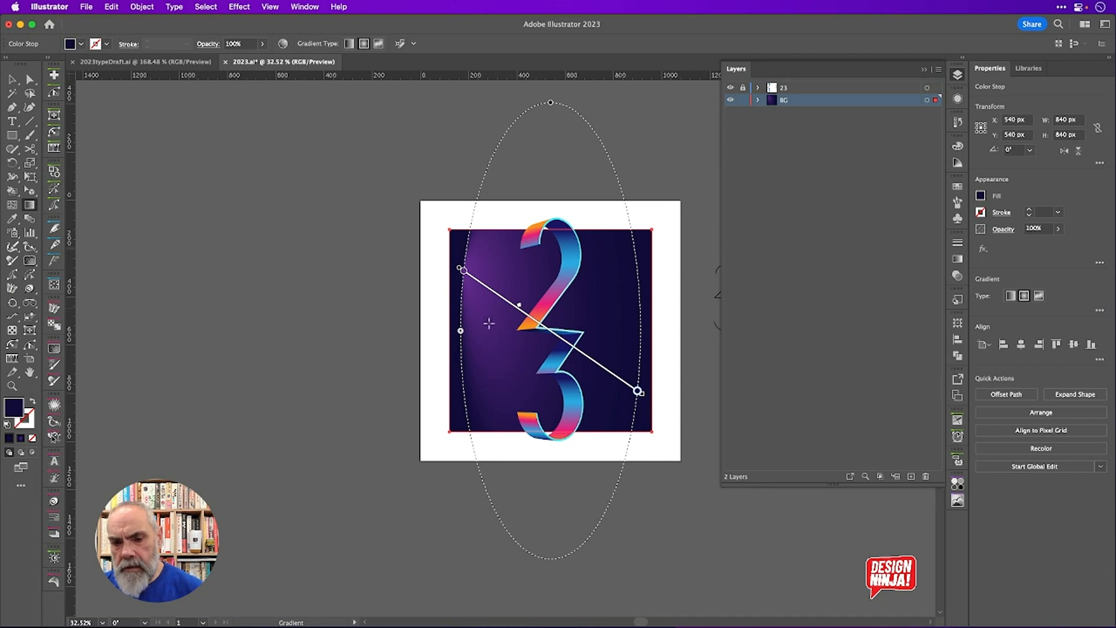
drag(460, 331, 458, 332)
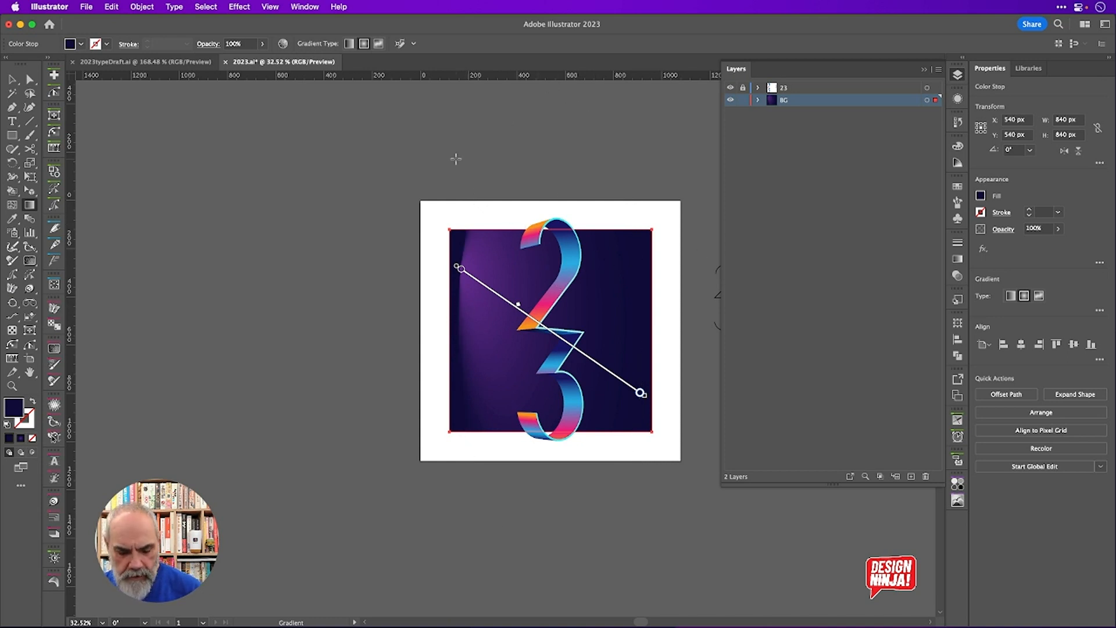
key(super+z)
key(super+z)
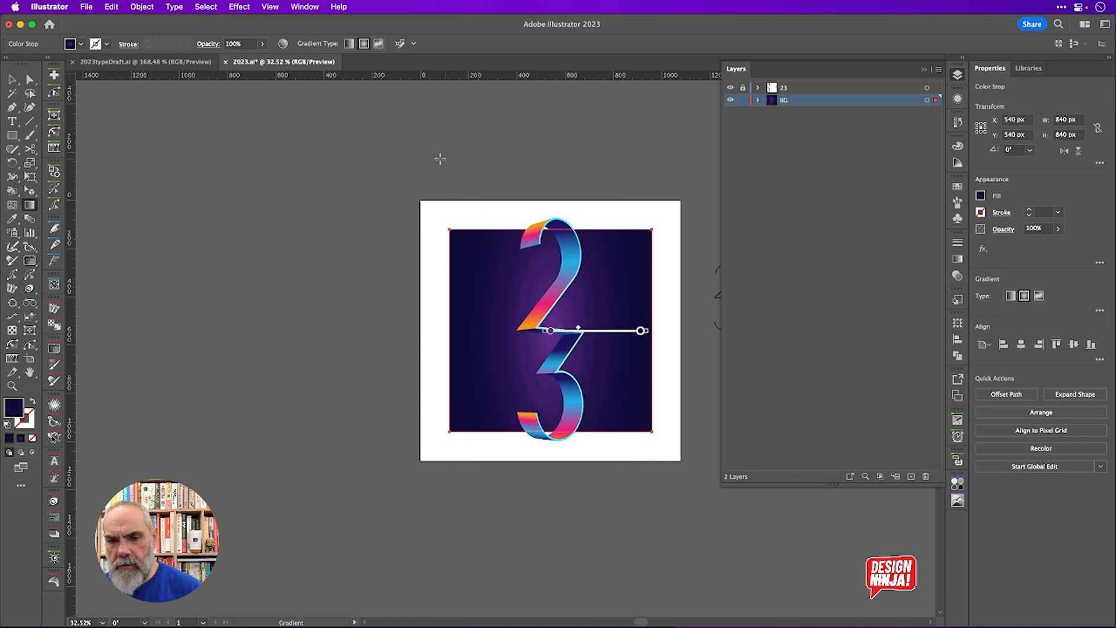
Deselect the background square and collapse the Layers panel, with the whole artboard fitted in view
key(v)
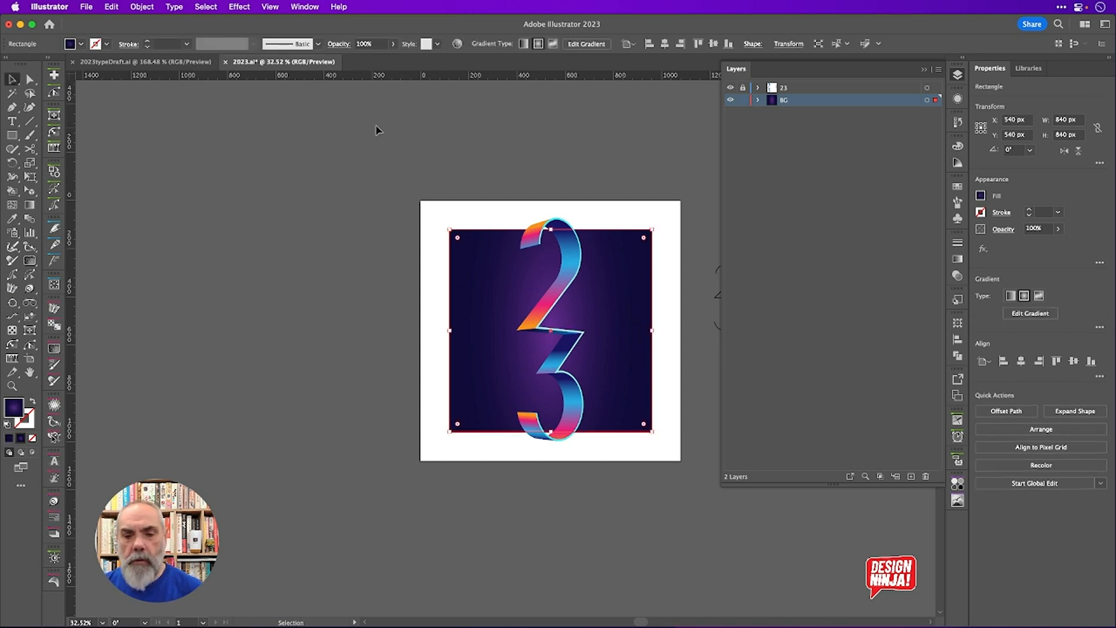
click(392, 131)
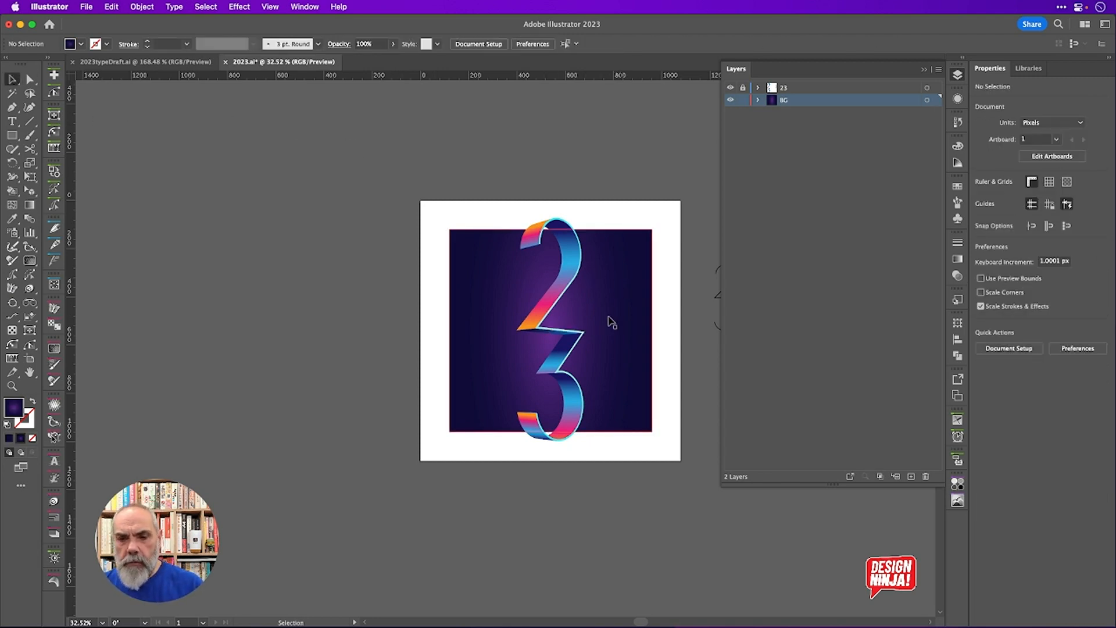
key(super+0)
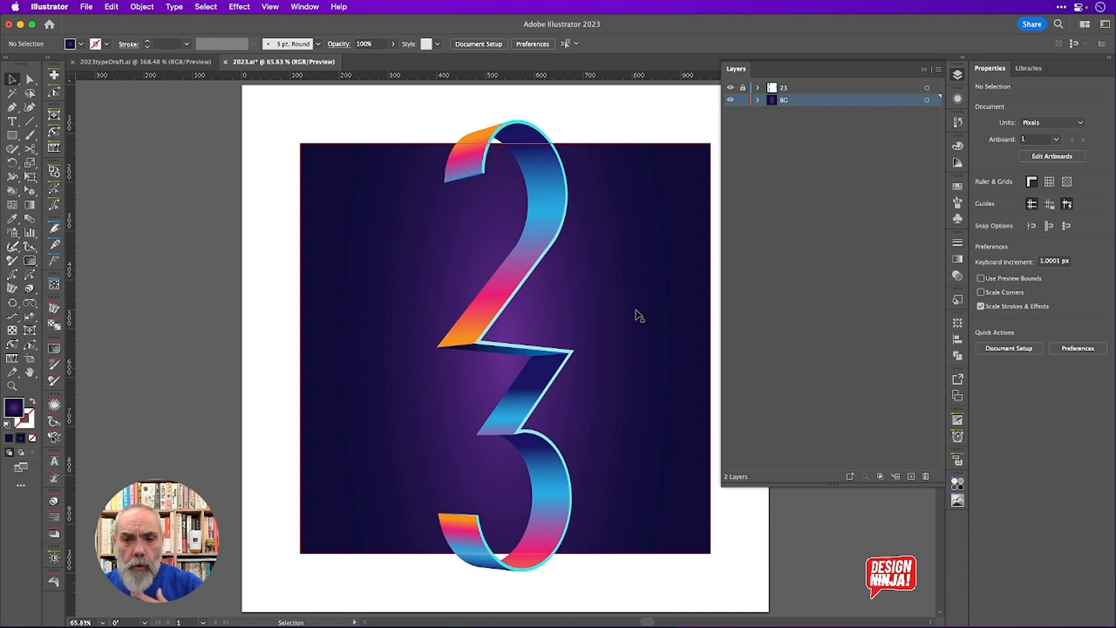
click(959, 74)
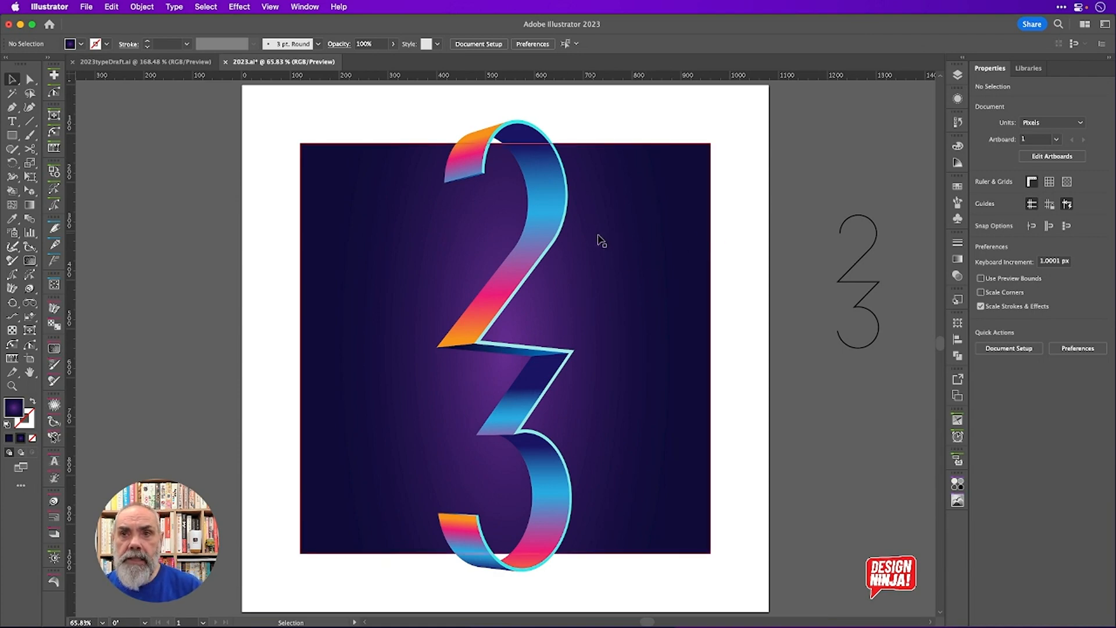
Duplicate the background square beside the artboard and rasterize the copy in RGB at High (300 ppi) with a white background
scroll(598, 241, down, 5)
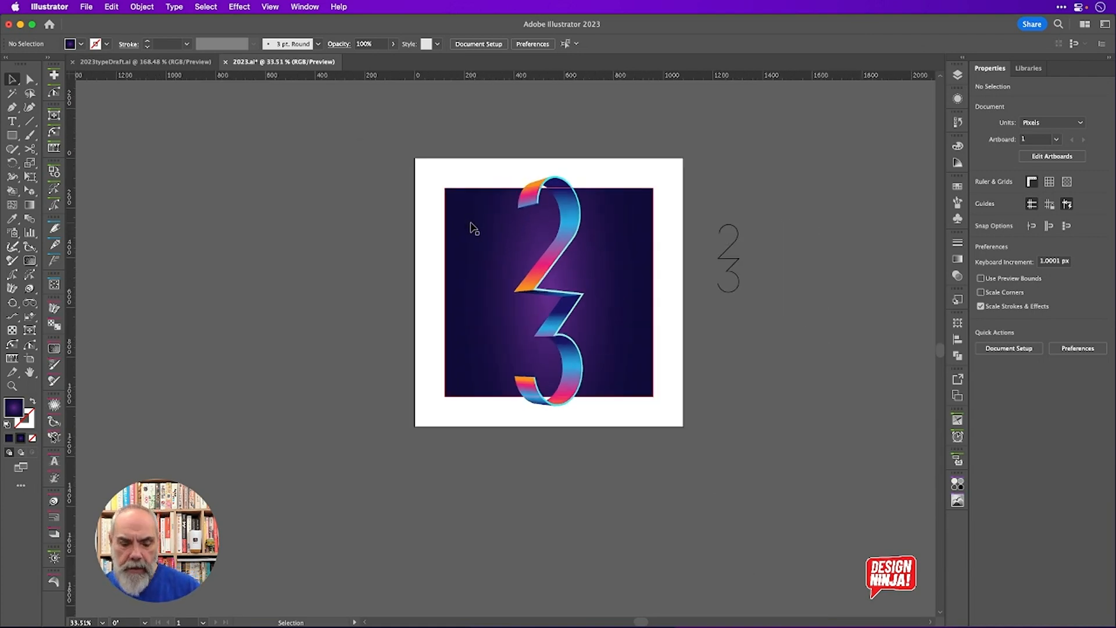
drag(474, 228, 729, 218)
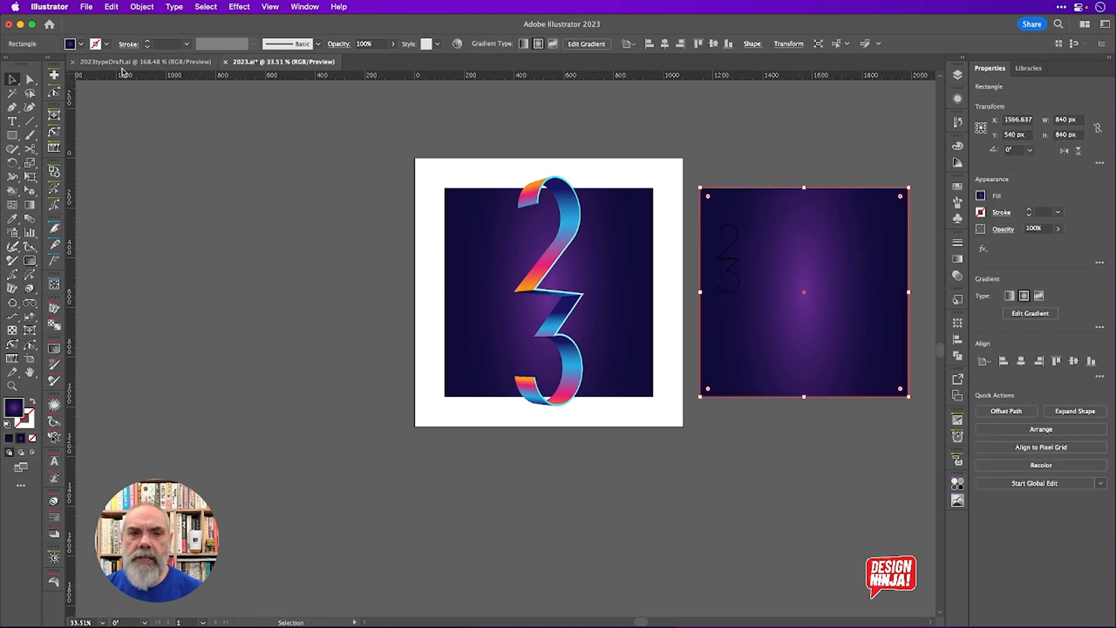
click(142, 7)
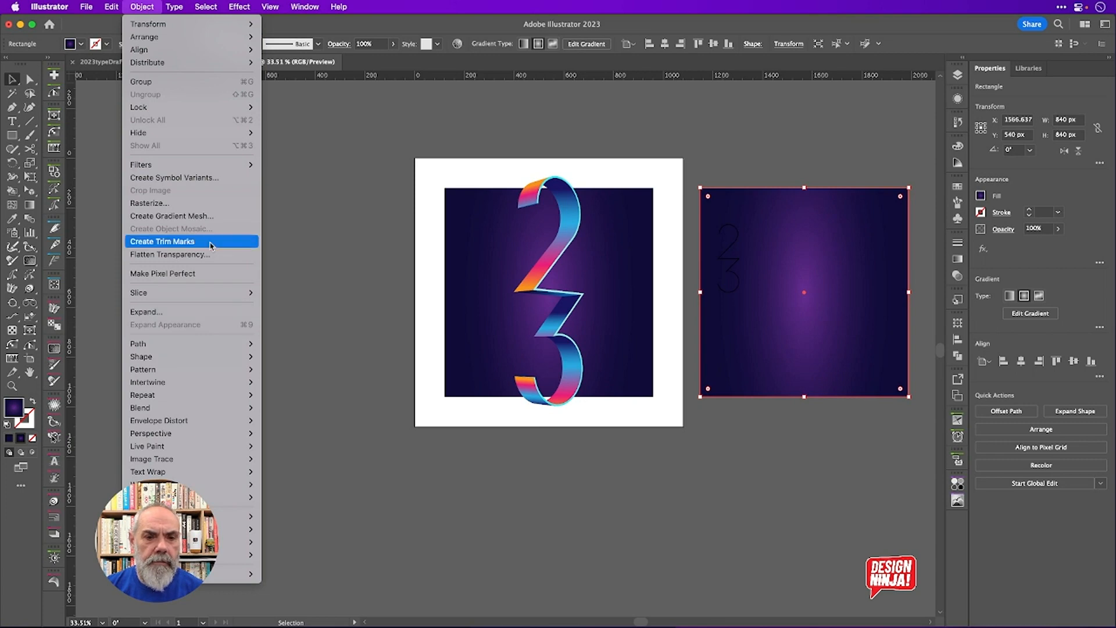
click(191, 205)
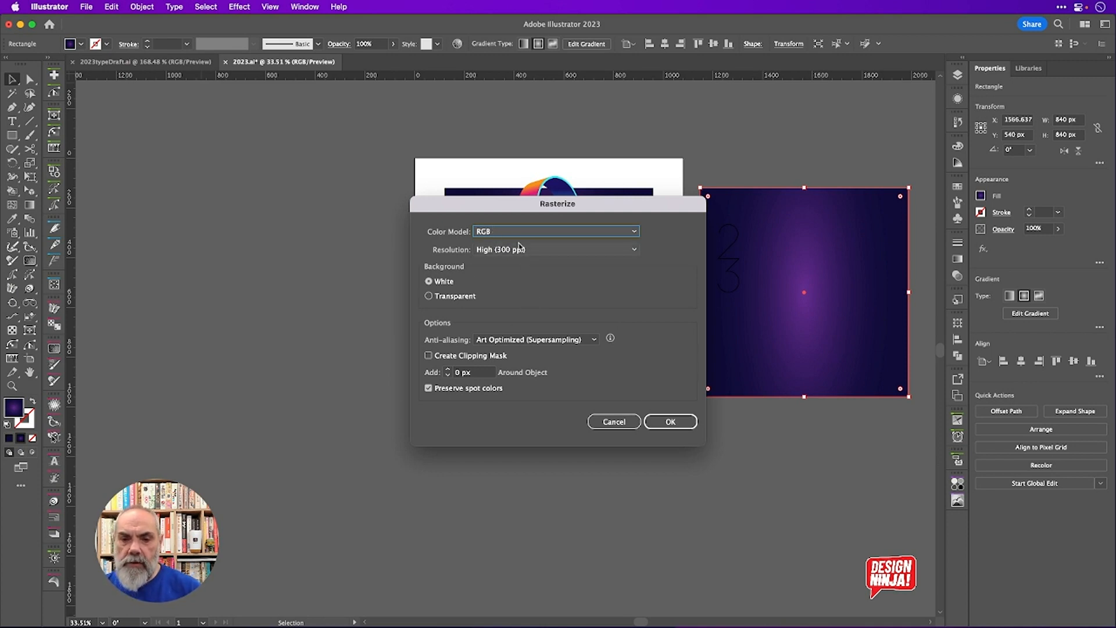
click(671, 422)
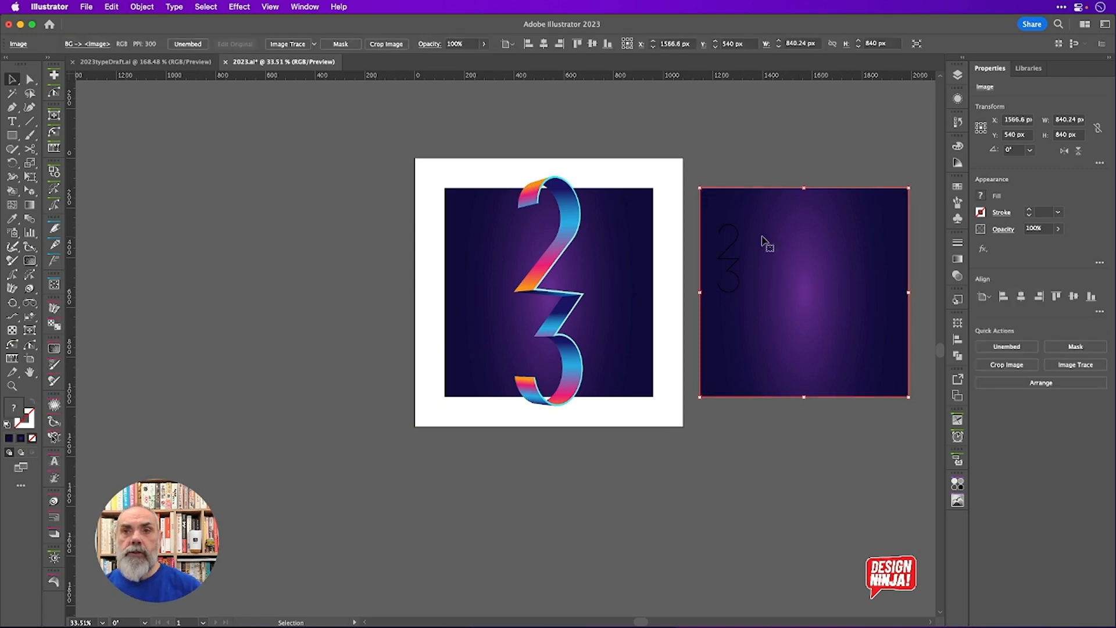
Add the point text "23" in 12 pt Lato Hairline on the white margin beside the background square, and select it as an object
scroll(574, 250, right, 2)
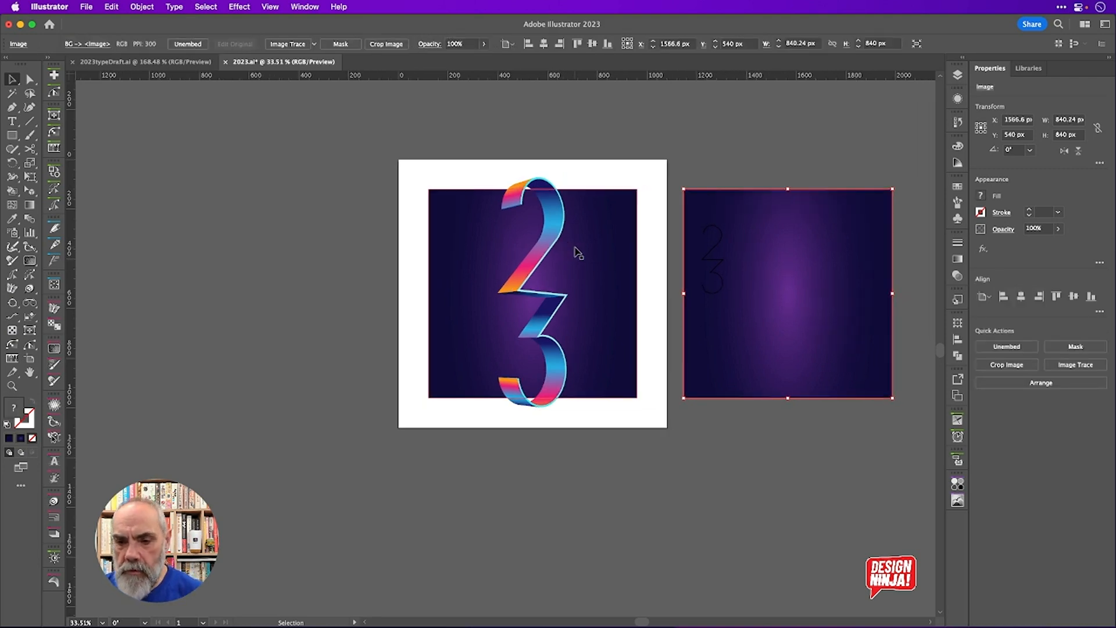
scroll(532, 282, up, 1)
scroll(535, 286, up, 2)
scroll(535, 286, down, 1)
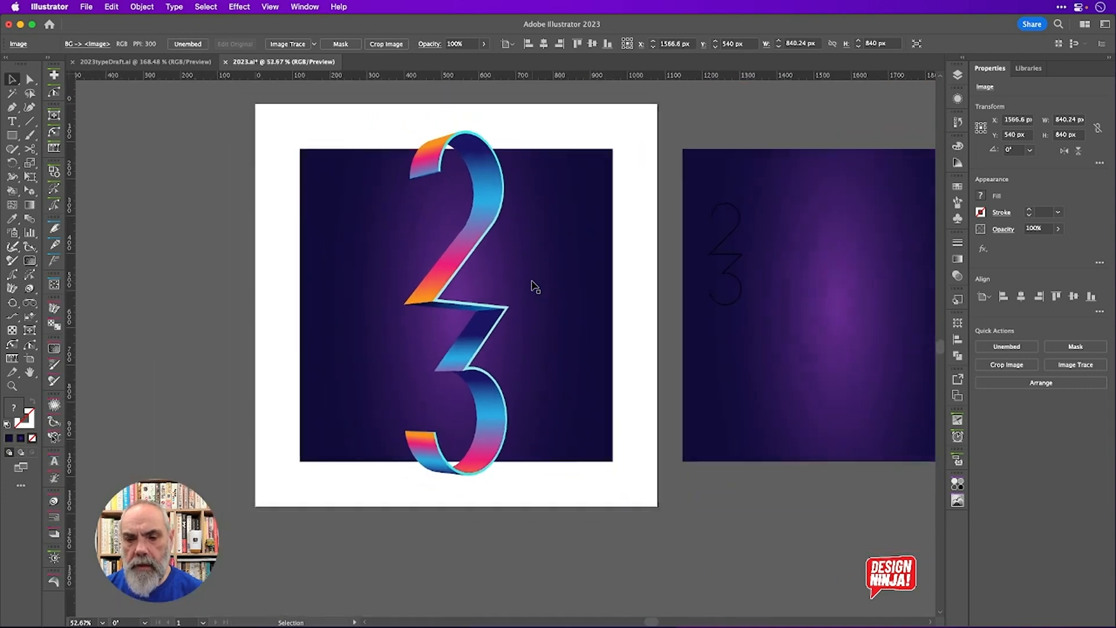
scroll(535, 286, up, 2)
click(175, 229)
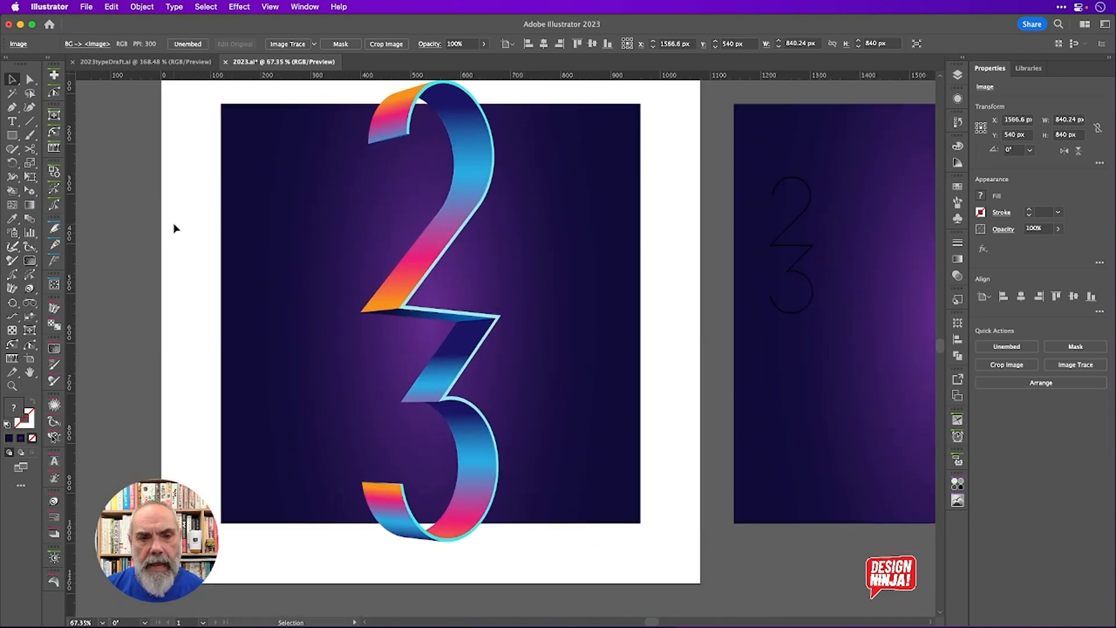
key(t)
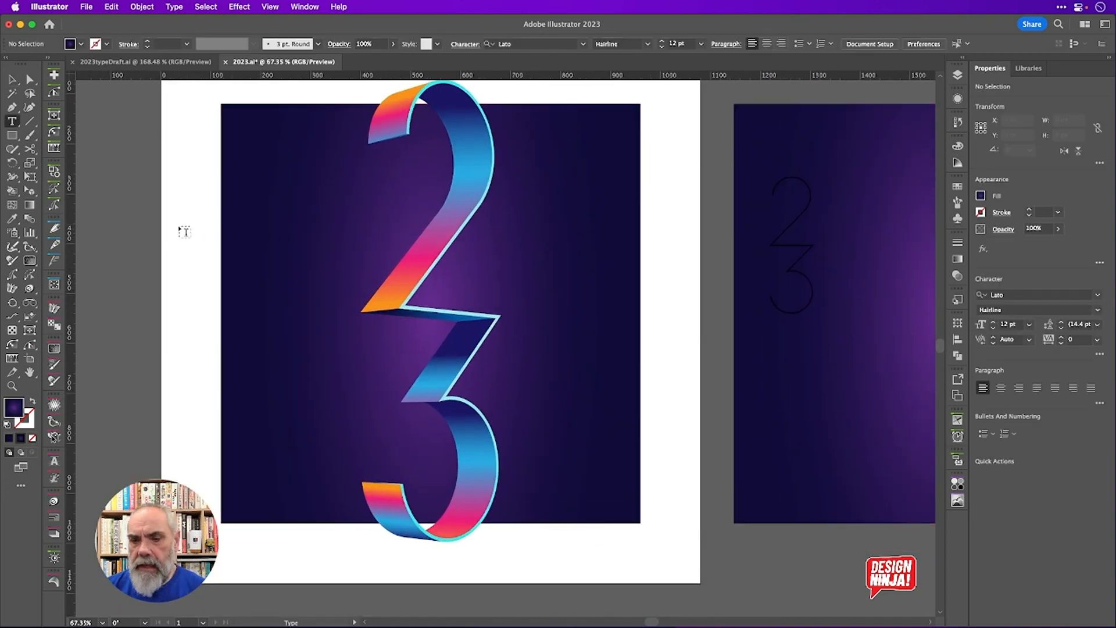
click(182, 228)
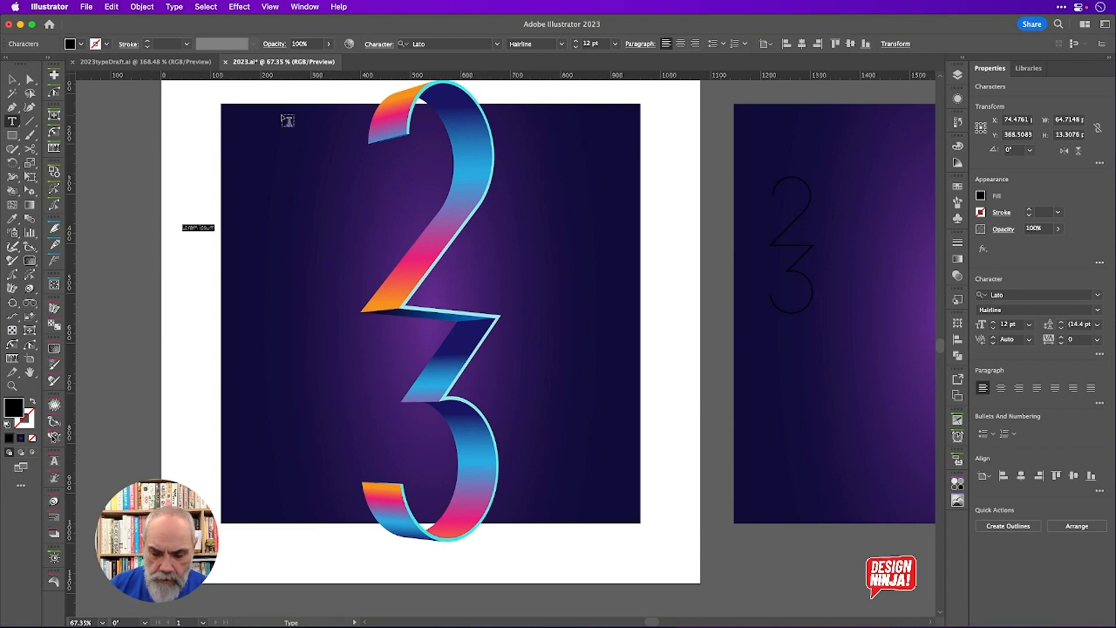
text(23)
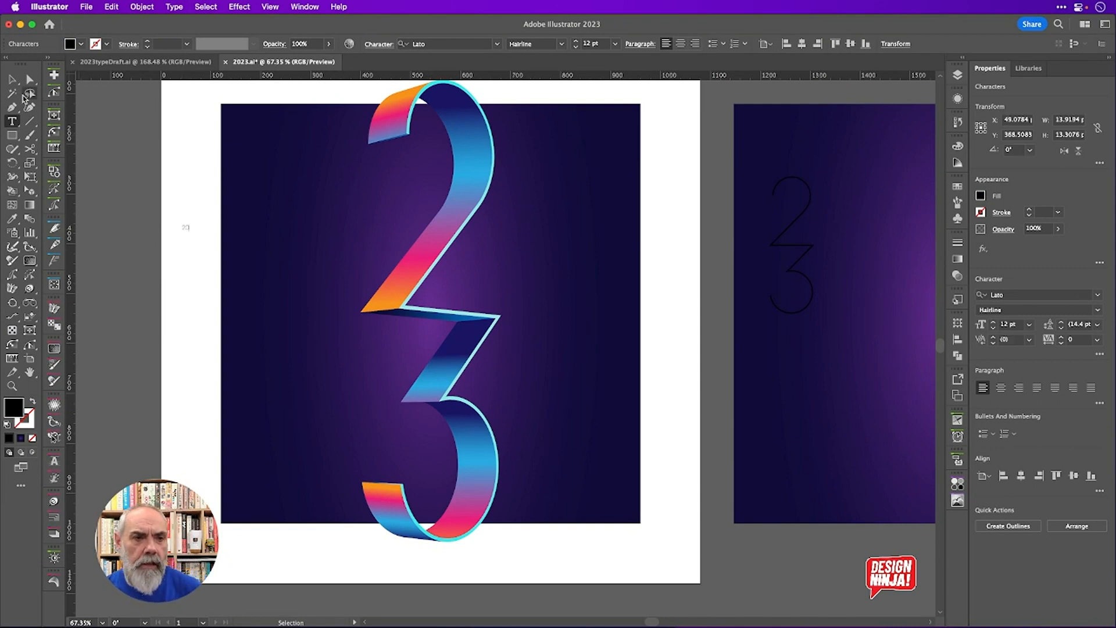
click(12, 79)
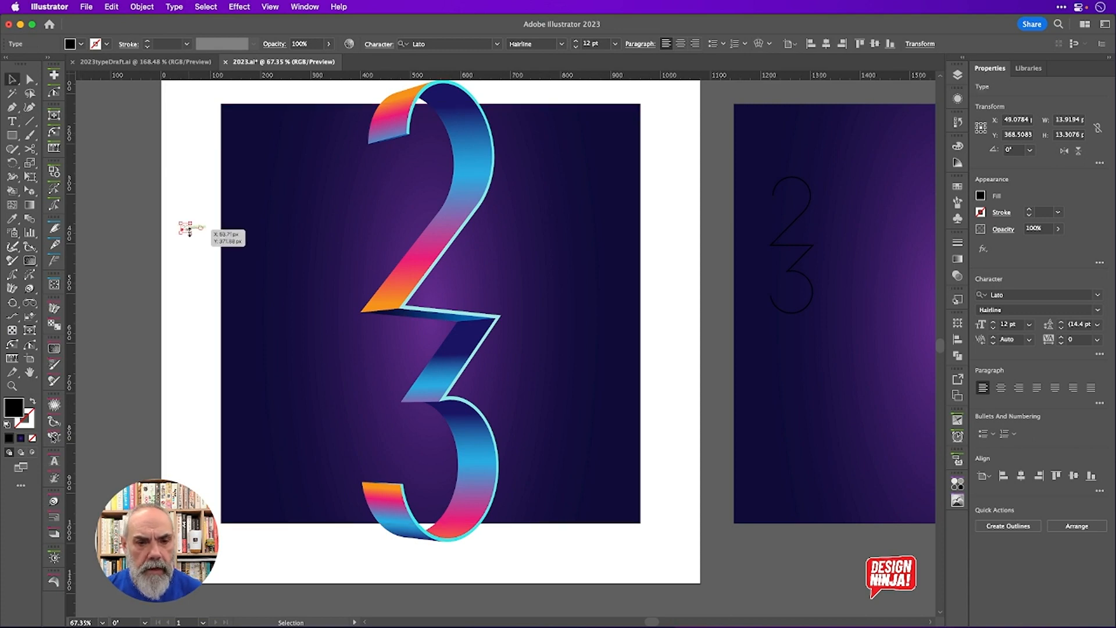
Enlarge the "20" text to about 345 pt and move it over the artboard's left edge, clear of the background square
drag(194, 232, 593, 499)
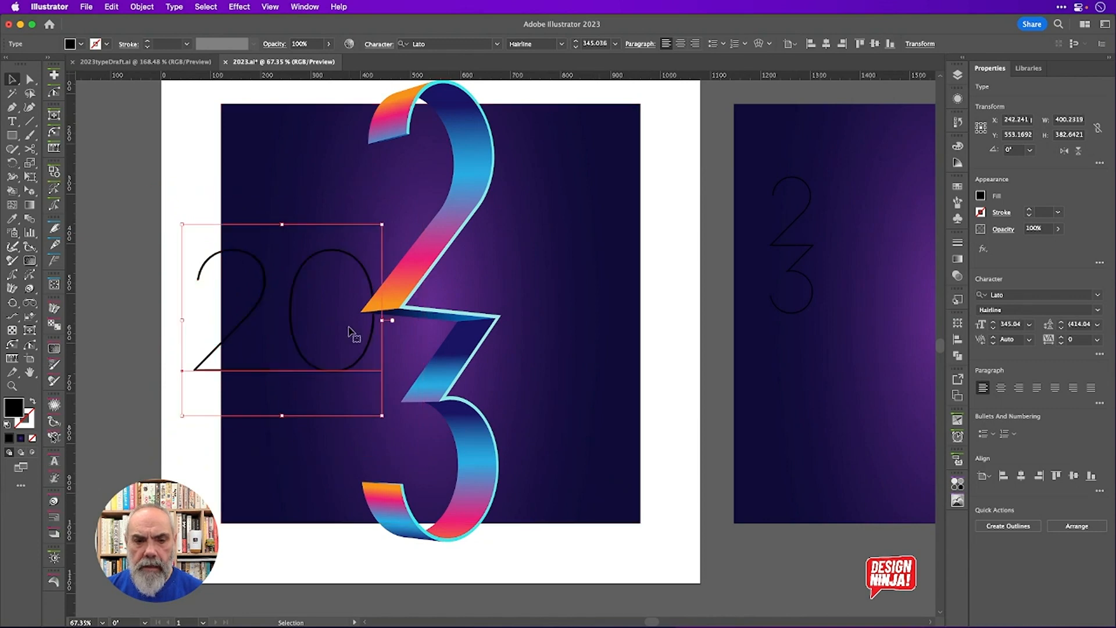
drag(294, 285, 204, 243)
scroll(209, 239, left, 5)
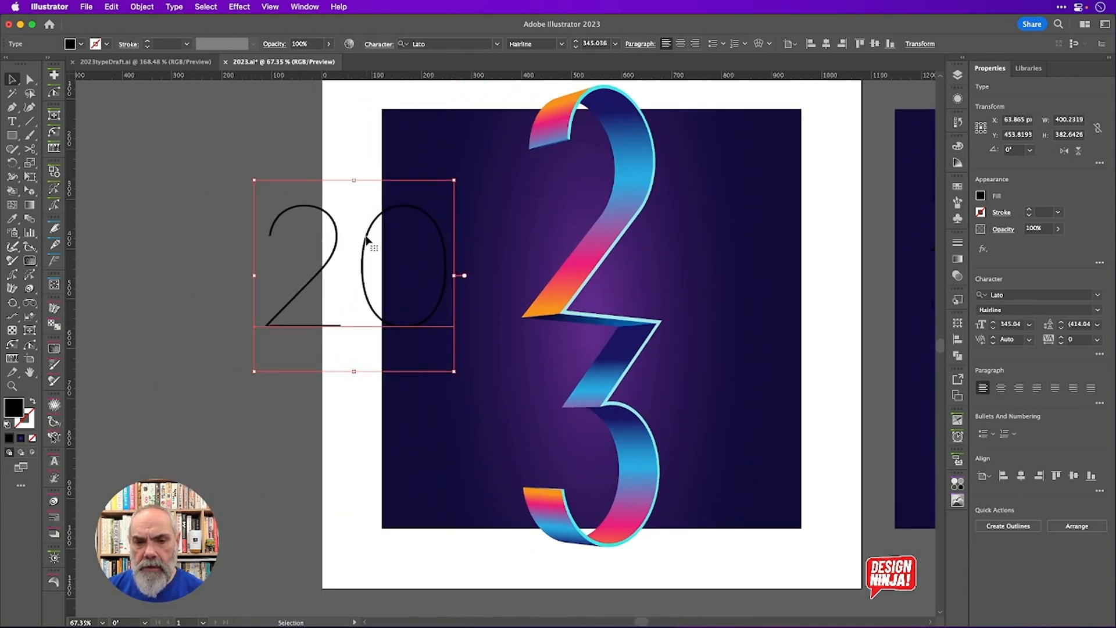
drag(372, 248, 280, 250)
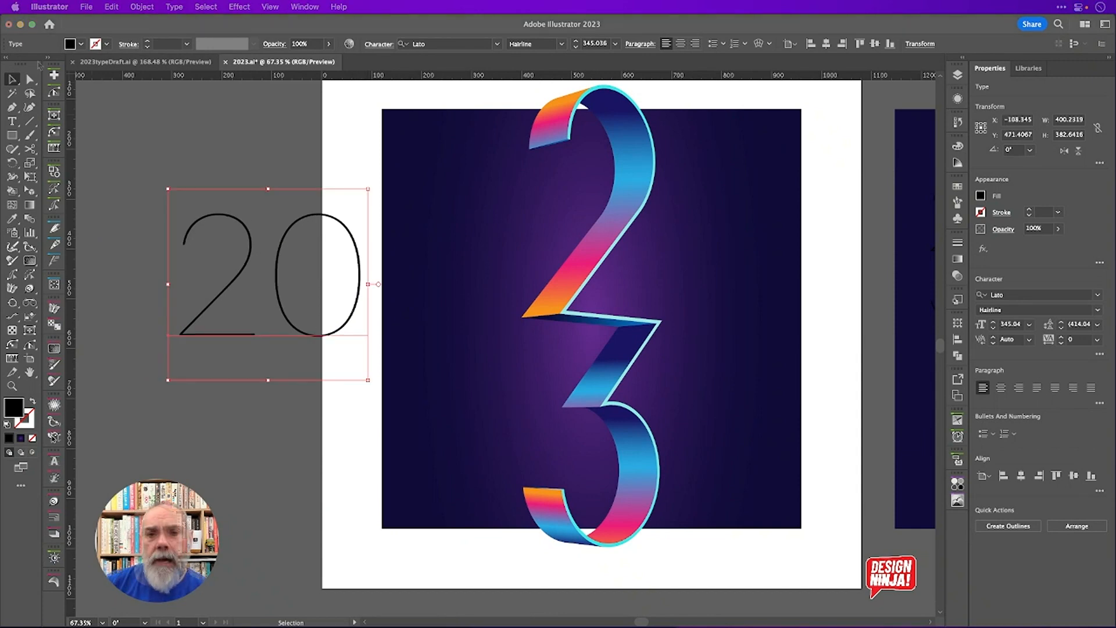
Set the "20" text to Lato Light with a tracking of 38
click(563, 44)
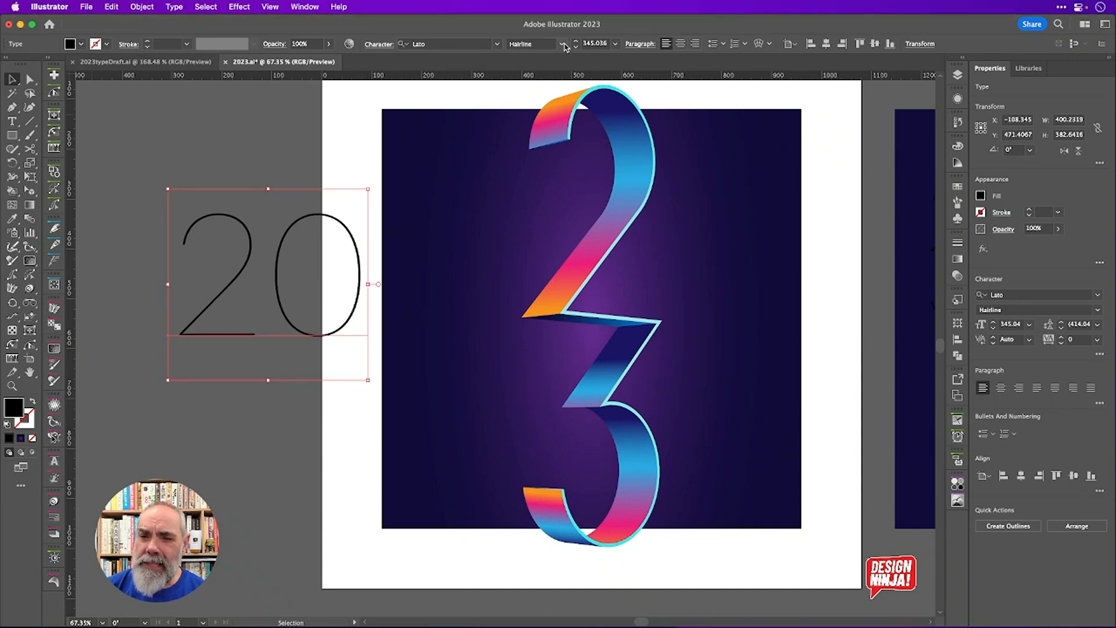
click(564, 44)
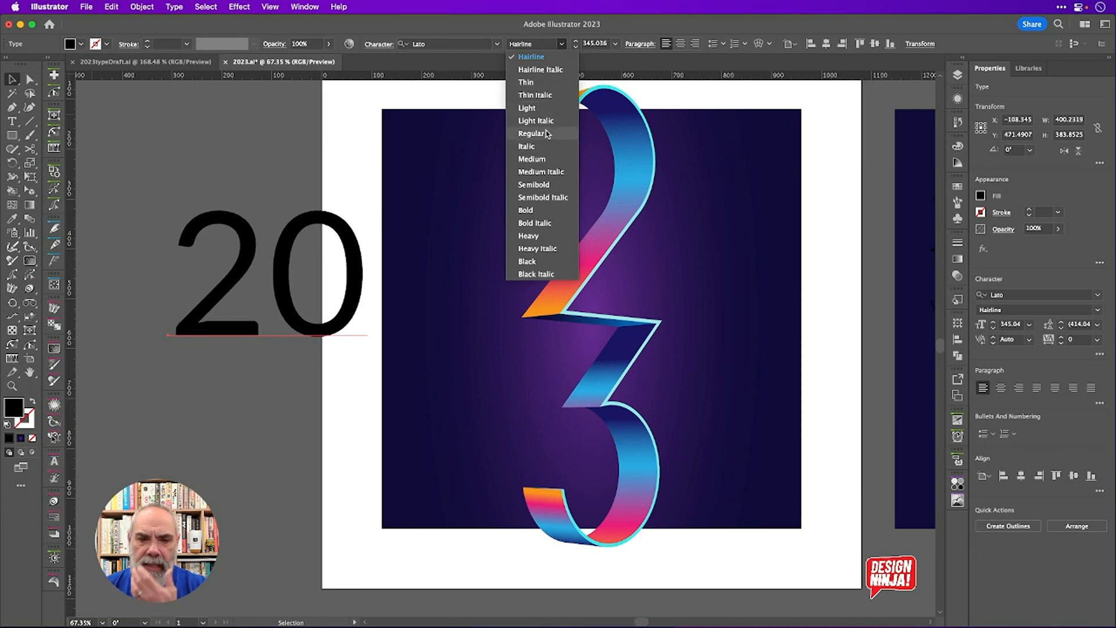
click(547, 109)
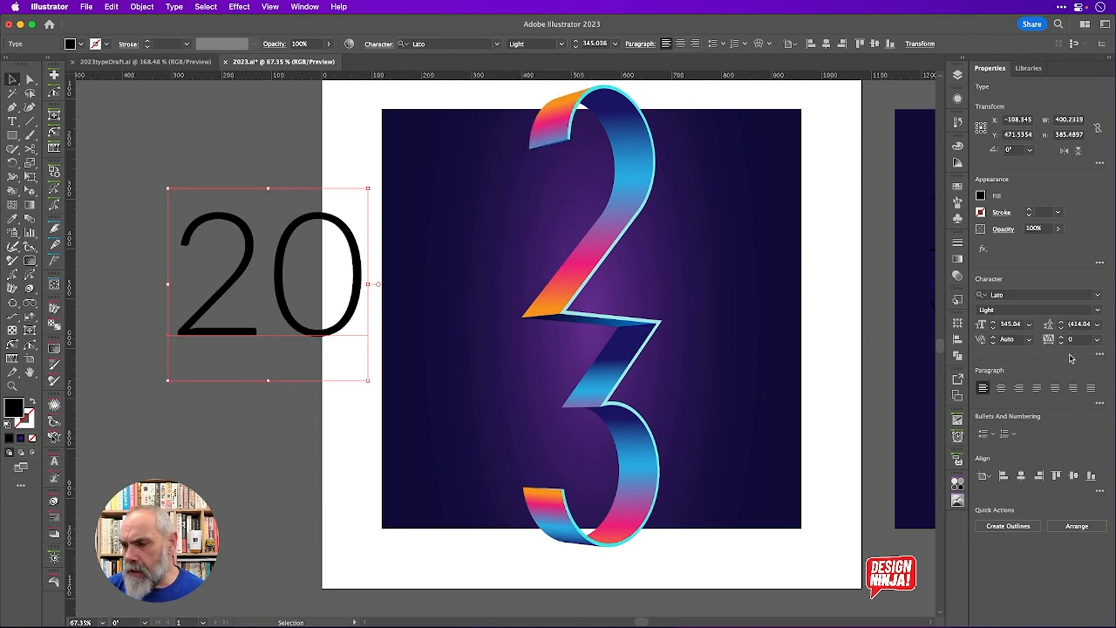
scroll(1079, 341, up, 20)
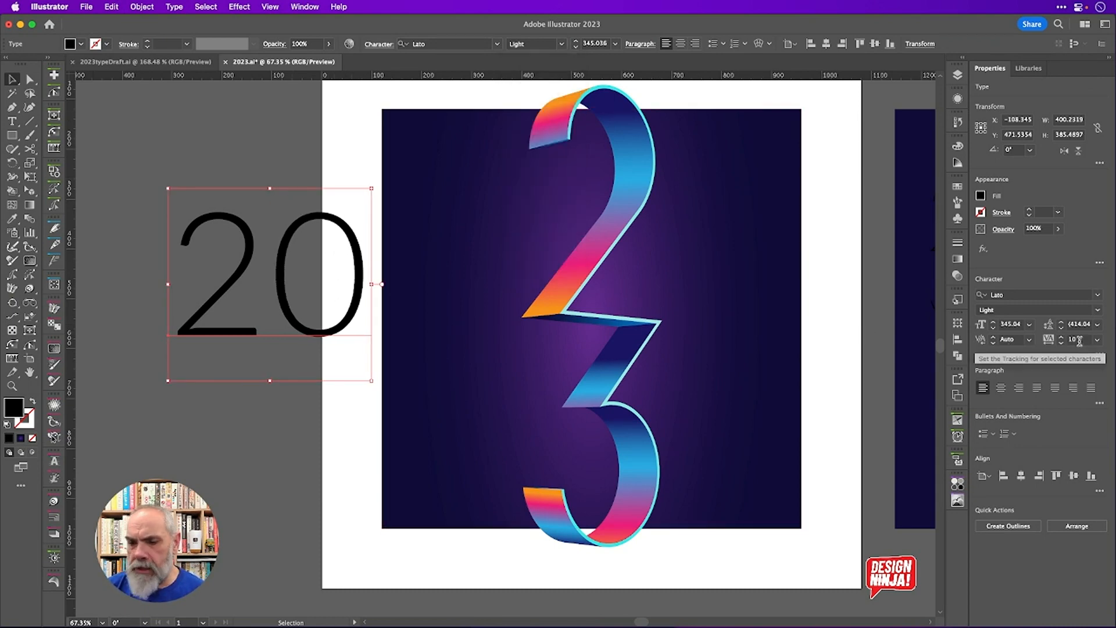
scroll(1080, 341, up, 18)
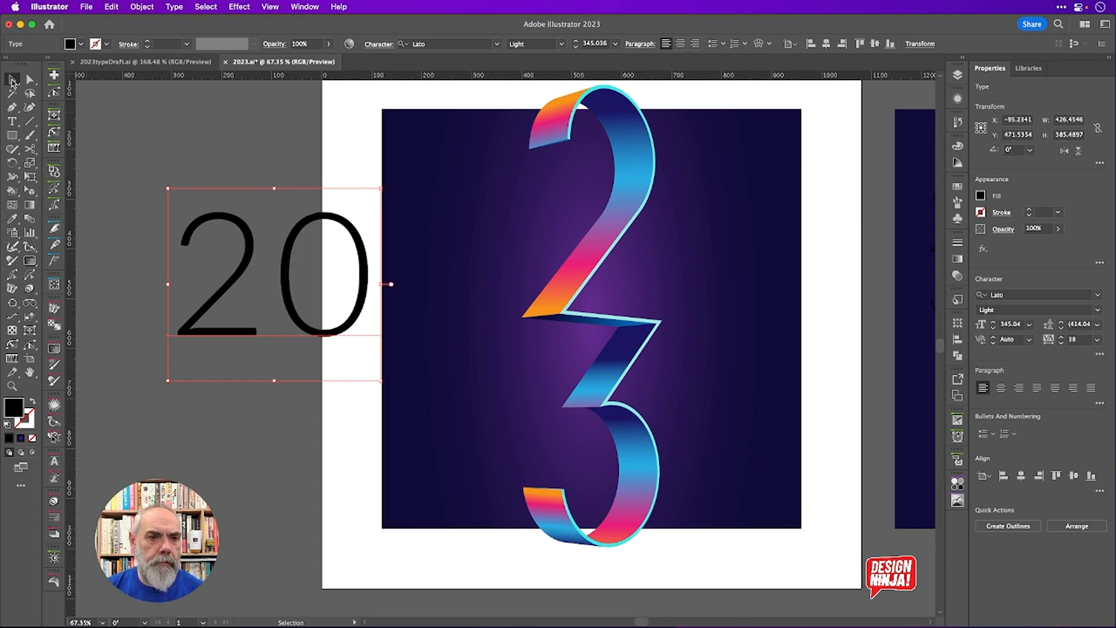
Convert the "20" text to outlines and center it horizontally on the artboard
key(super)
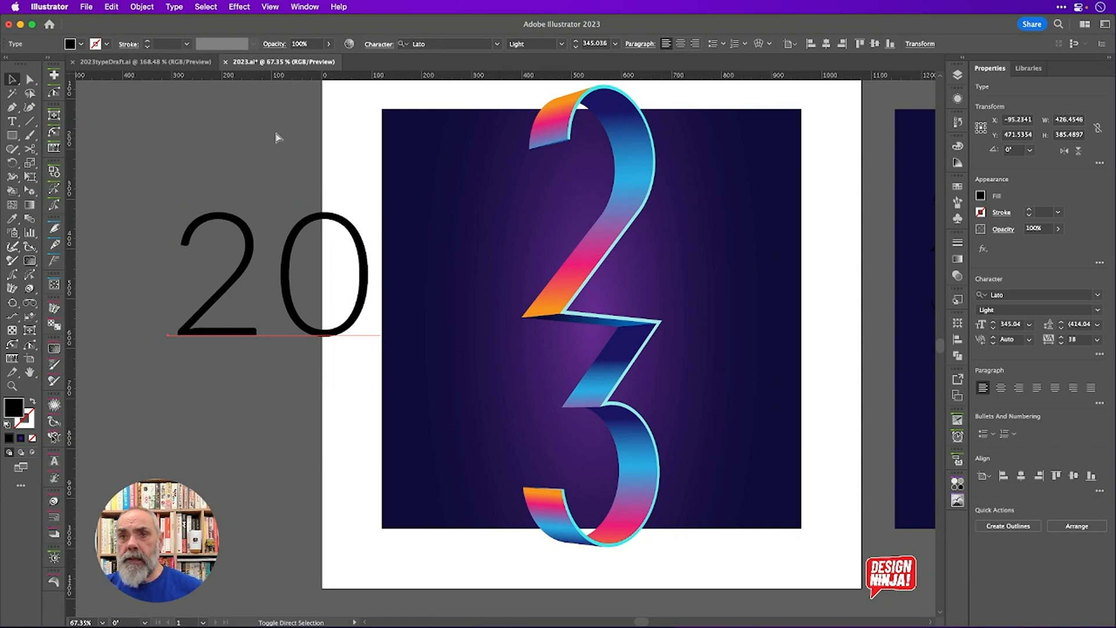
key(super+shift+o)
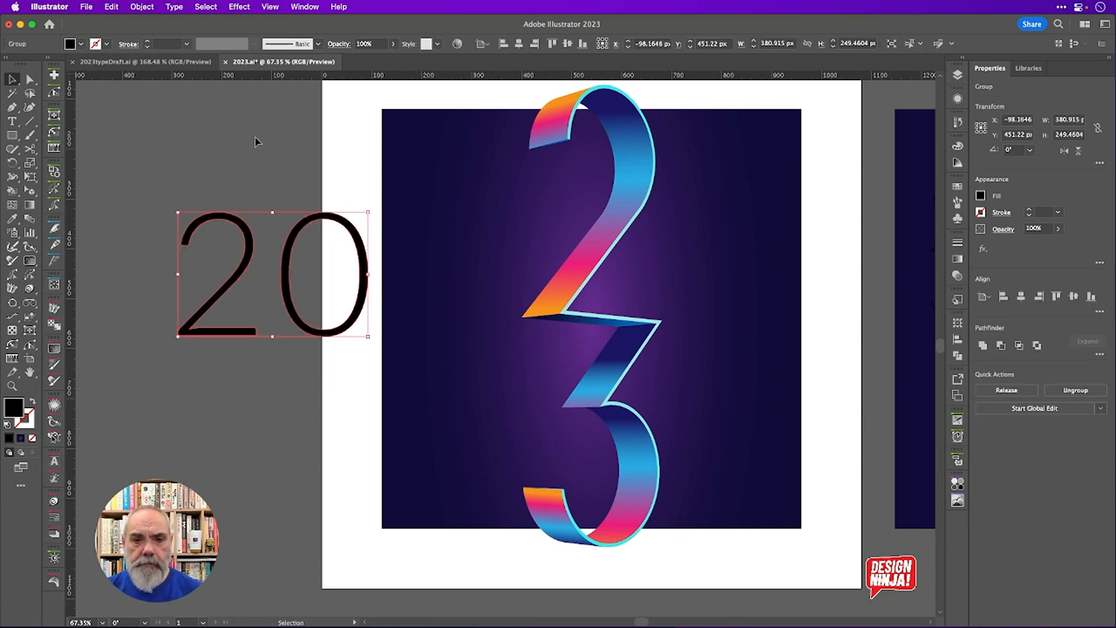
scroll(312, 239, down, 3)
drag(346, 282, 422, 277)
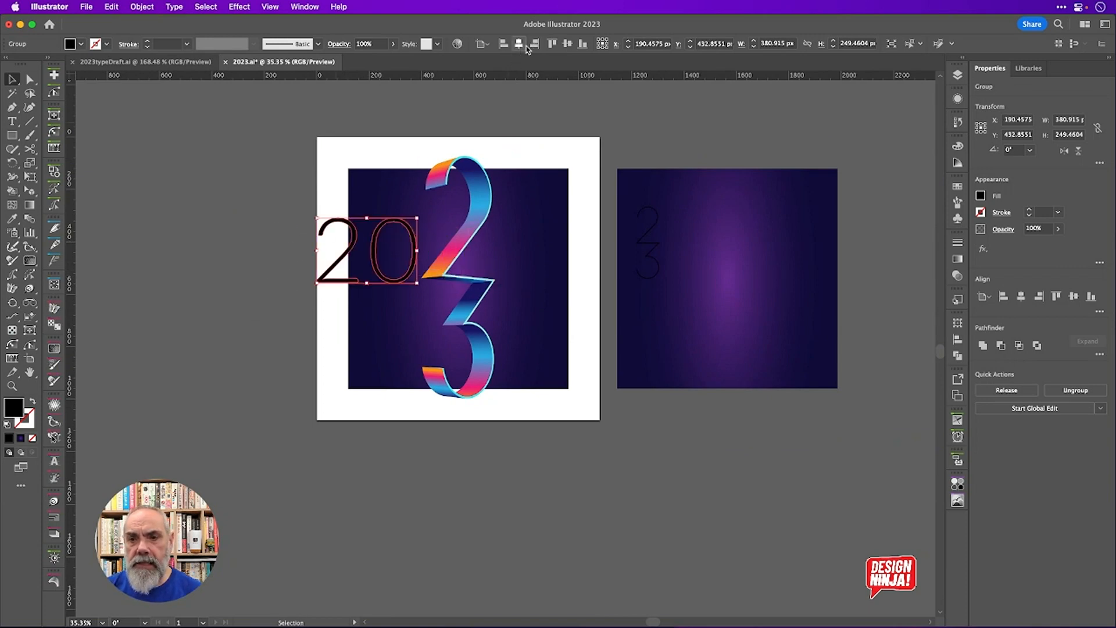
click(519, 43)
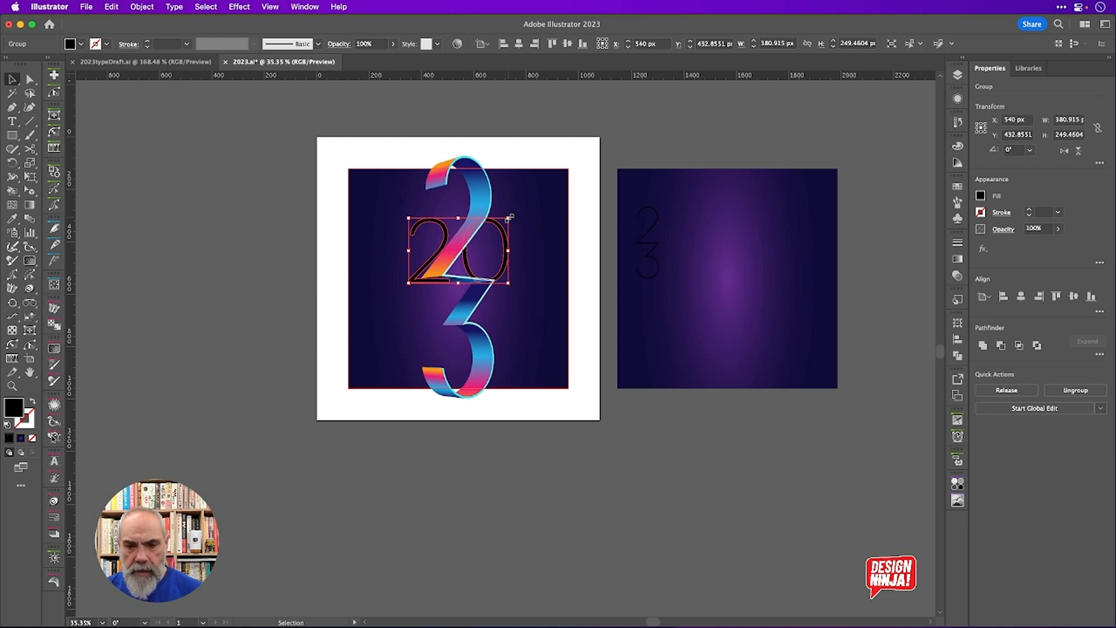
Scale the outlined "20" from its center to about 995 px wide and move it straight down about 73 px
drag(509, 217, 600, 166)
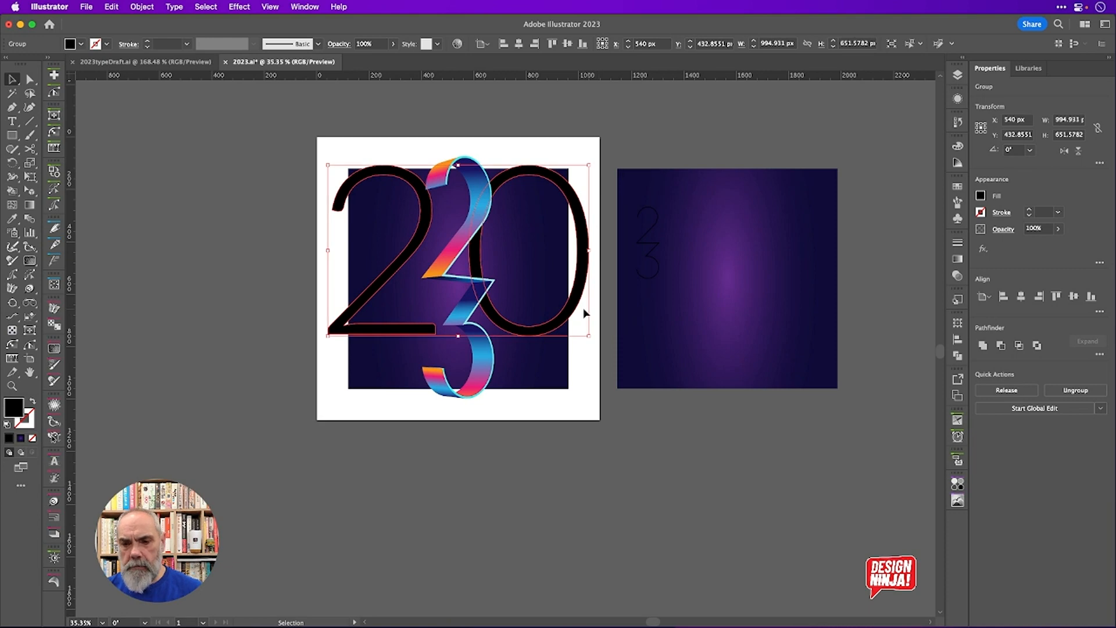
drag(572, 315, 571, 332)
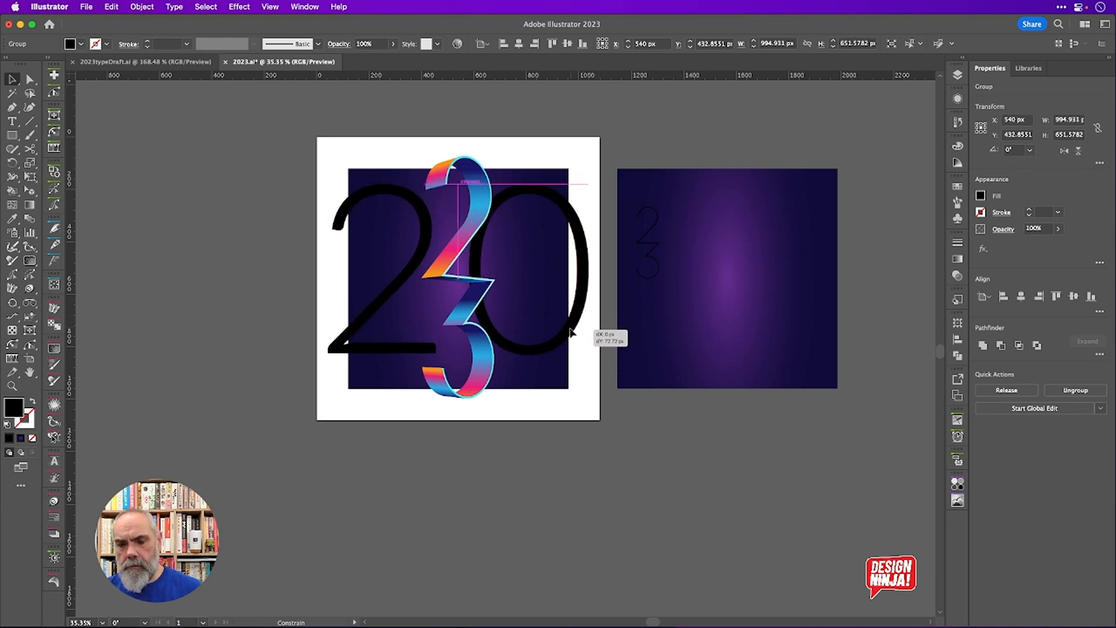
drag(570, 332, 571, 333)
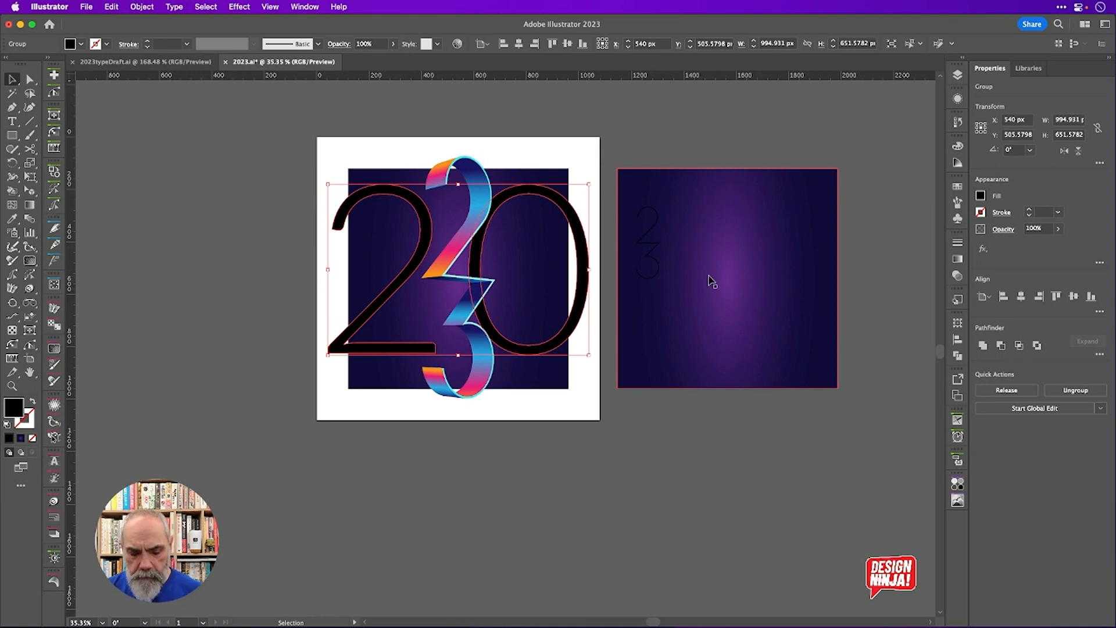
Try a dark purple fill on the "20", sampled with the Eyedropper from the rasterized background copy
key(i)
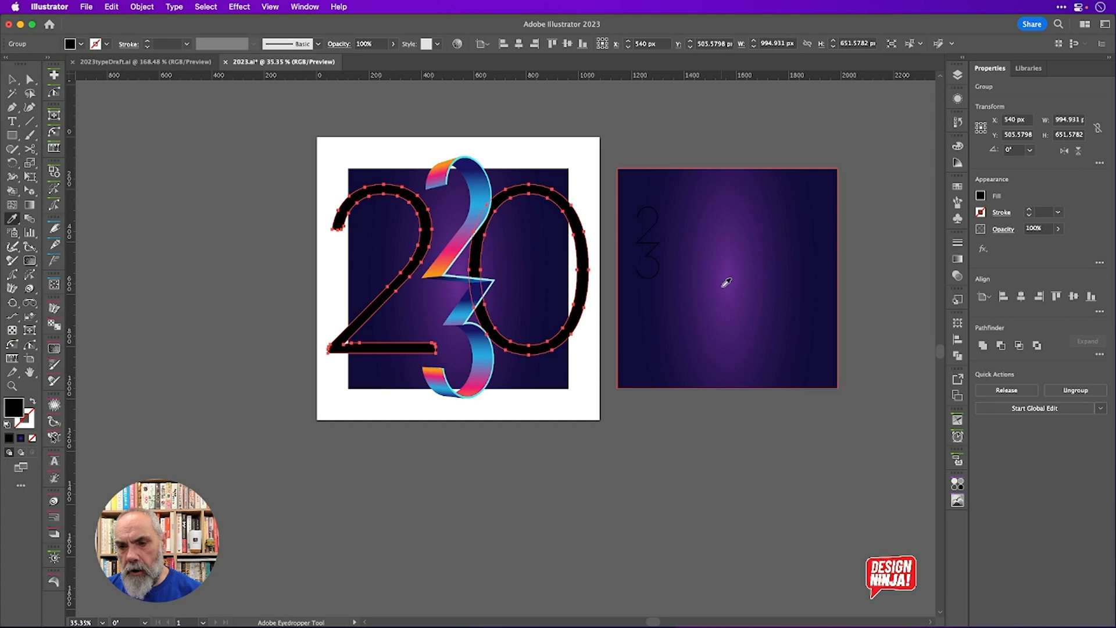
click(737, 210)
click(729, 254)
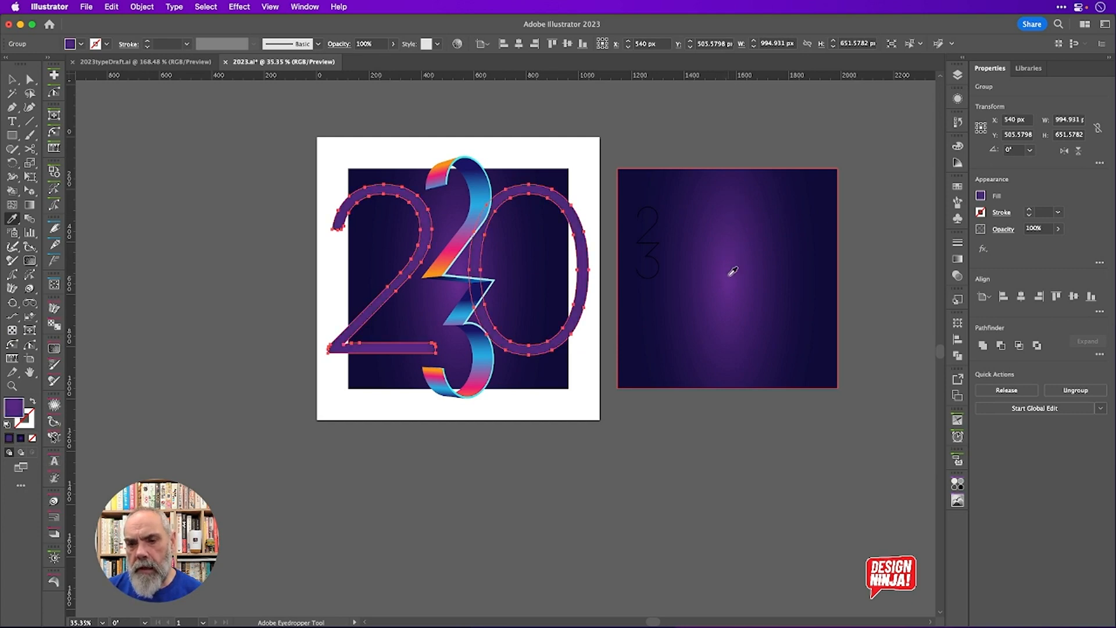
click(775, 278)
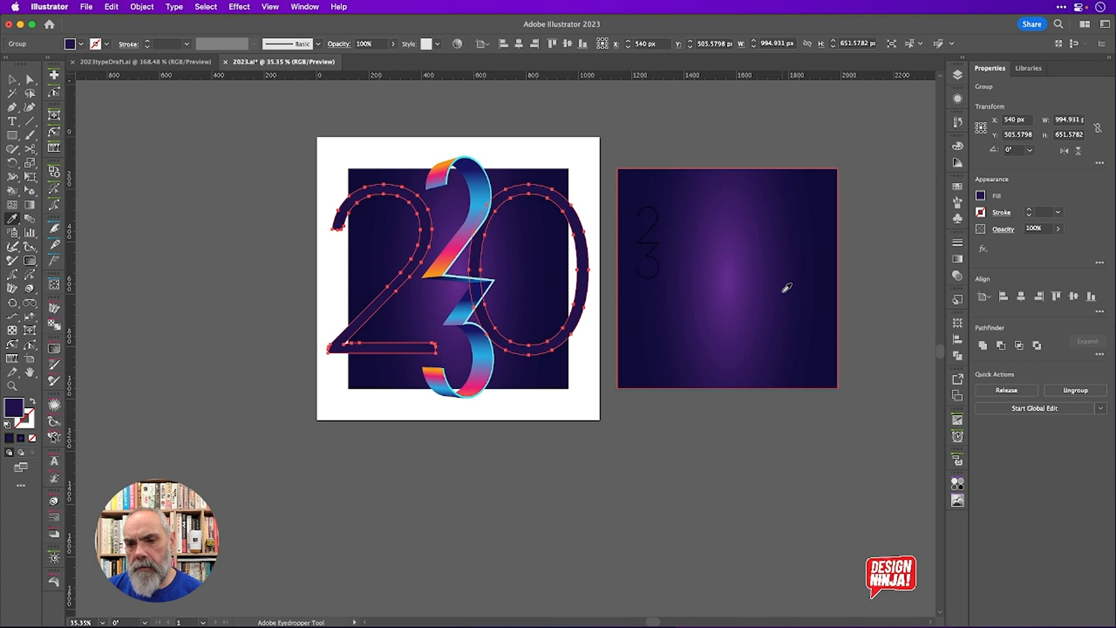
click(766, 229)
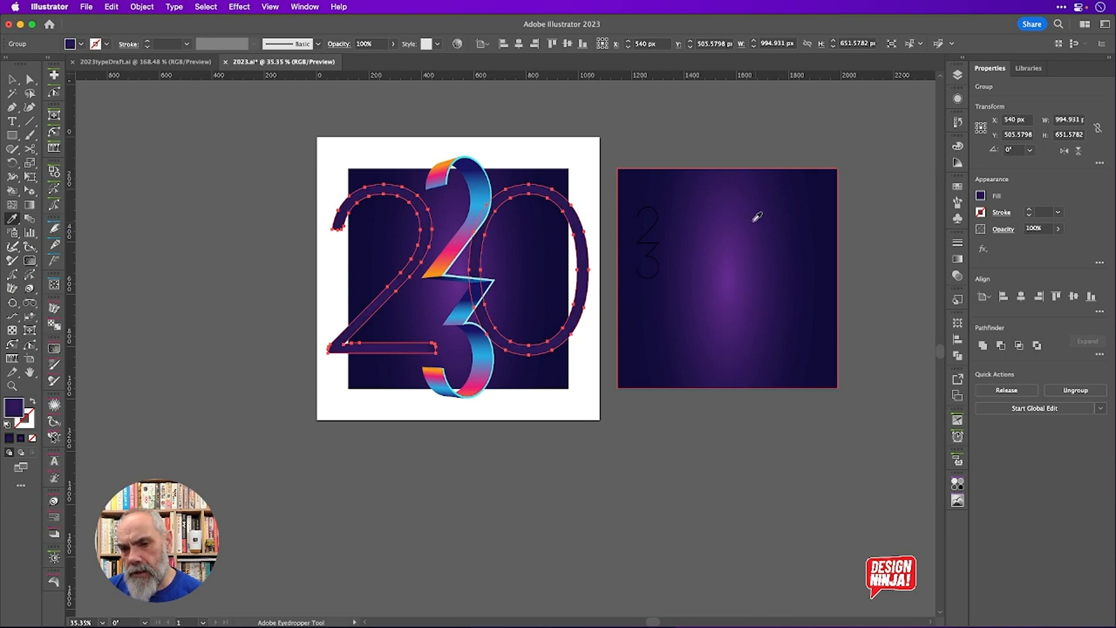
click(743, 216)
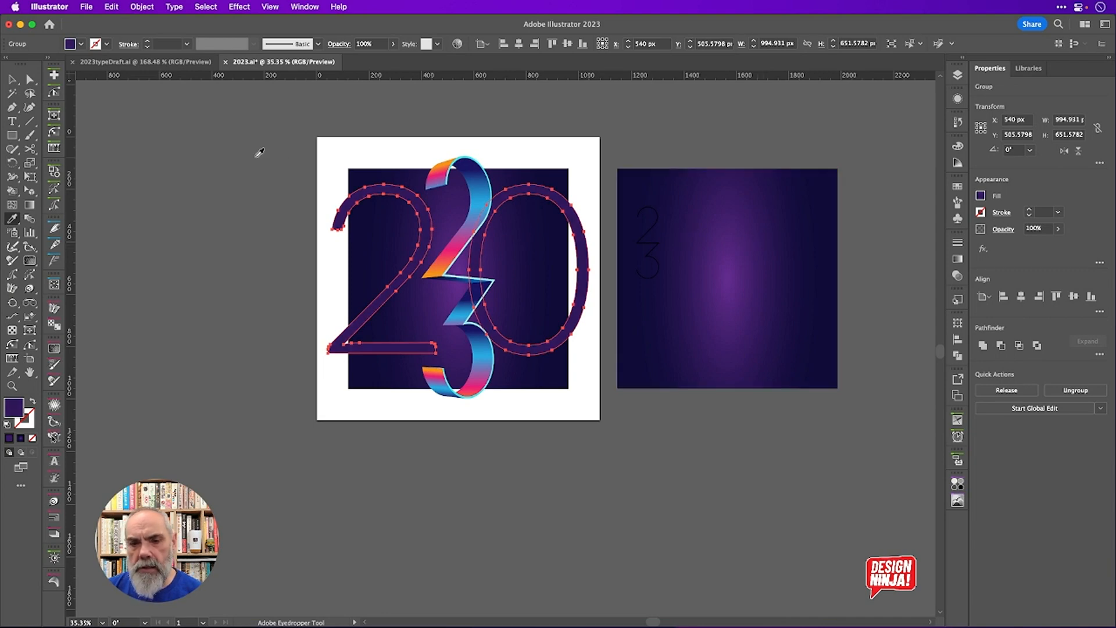
click(13, 79)
click(123, 147)
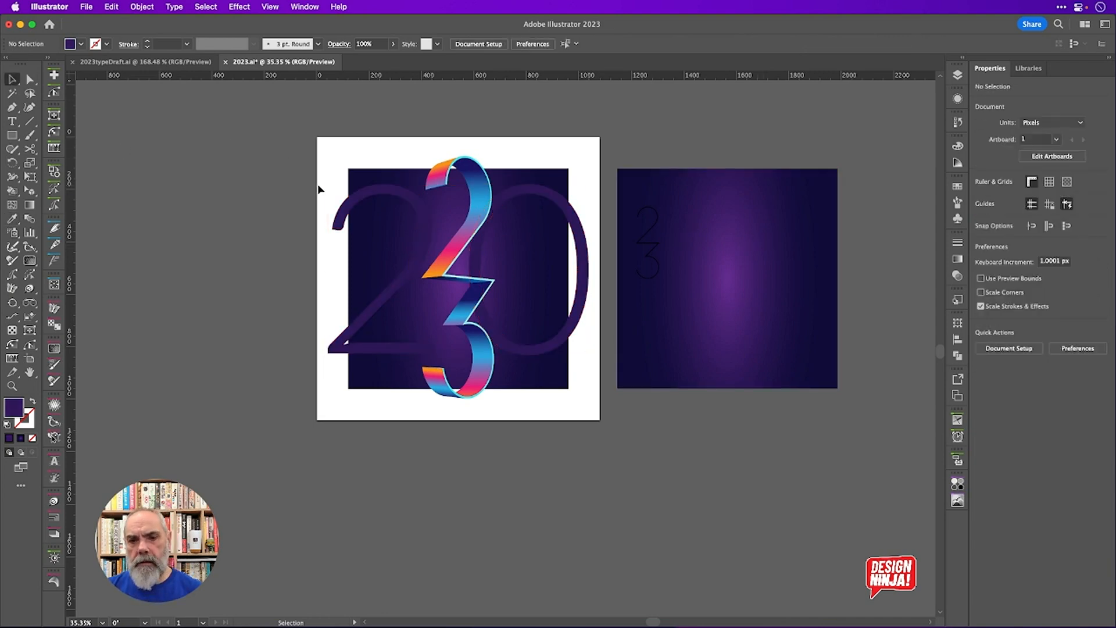
Fill the "20" with a brighter purple sampled from near the glow of the rasterized background copy, and deselect it
click(377, 193)
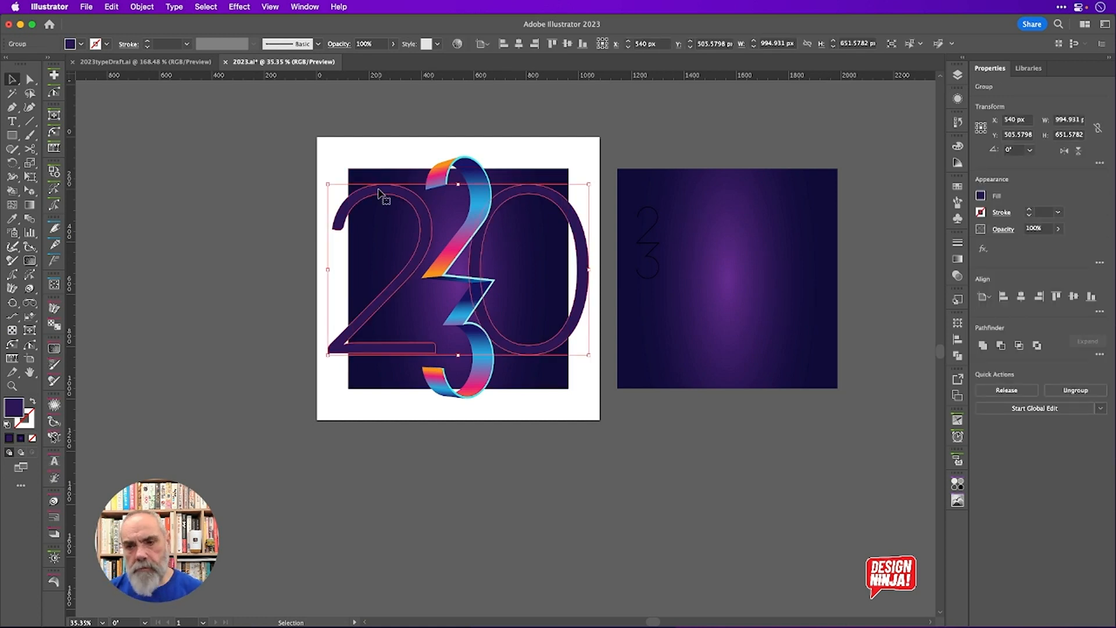
click(651, 206)
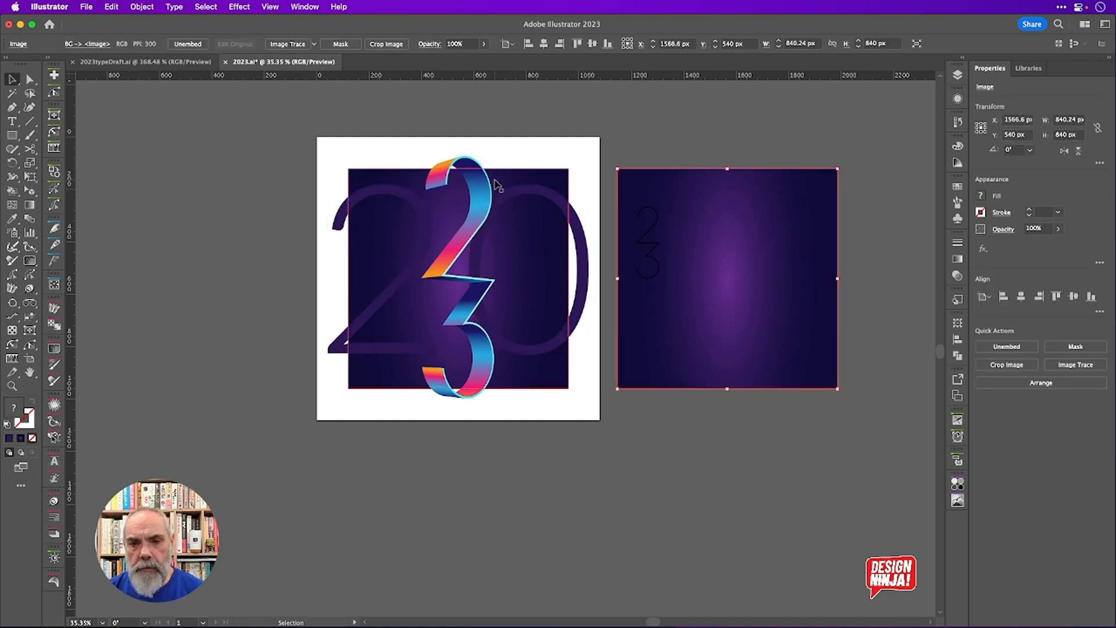
click(409, 200)
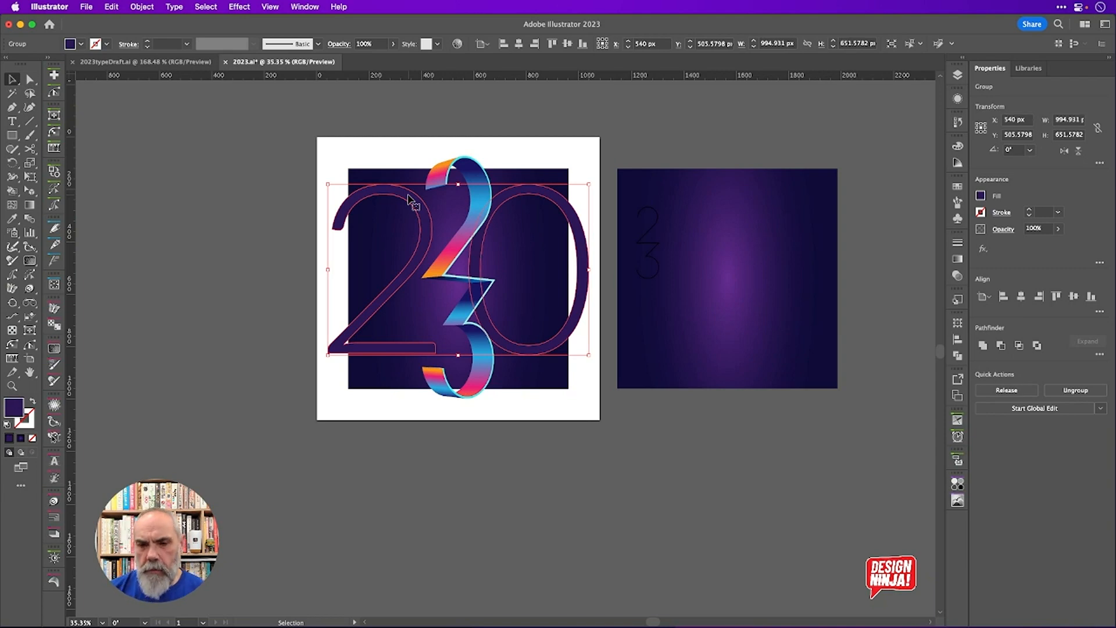
key(i)
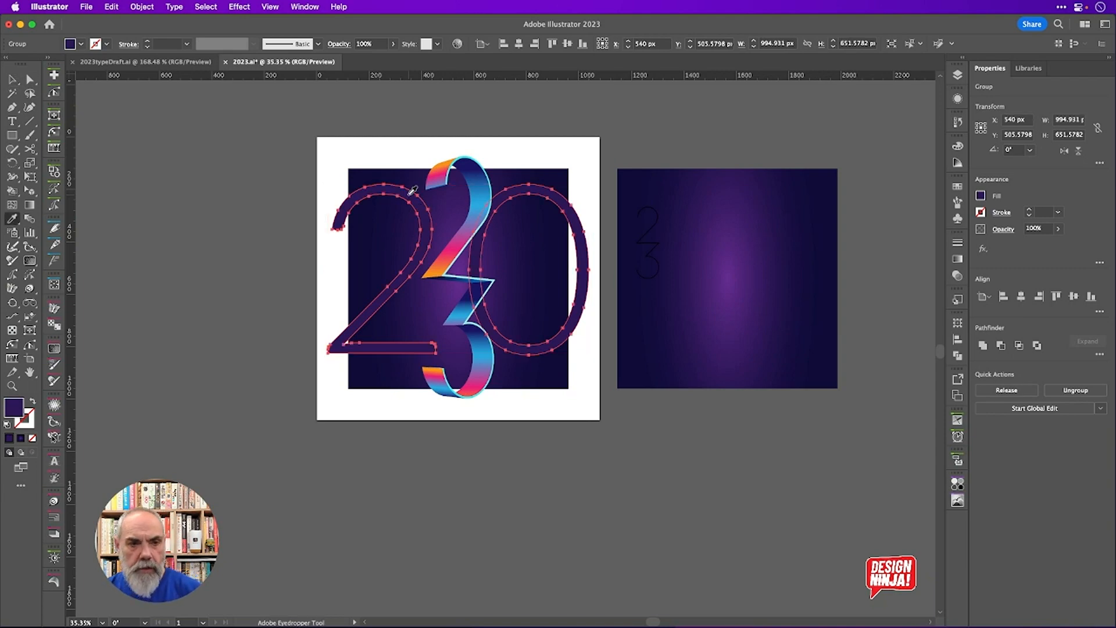
click(736, 216)
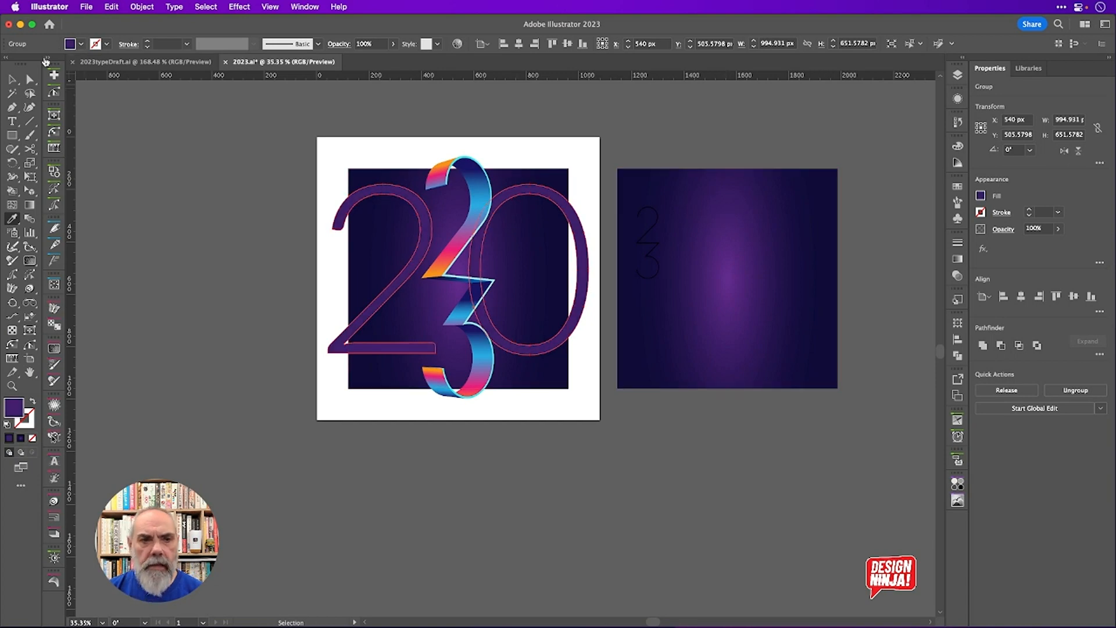
click(13, 79)
click(151, 139)
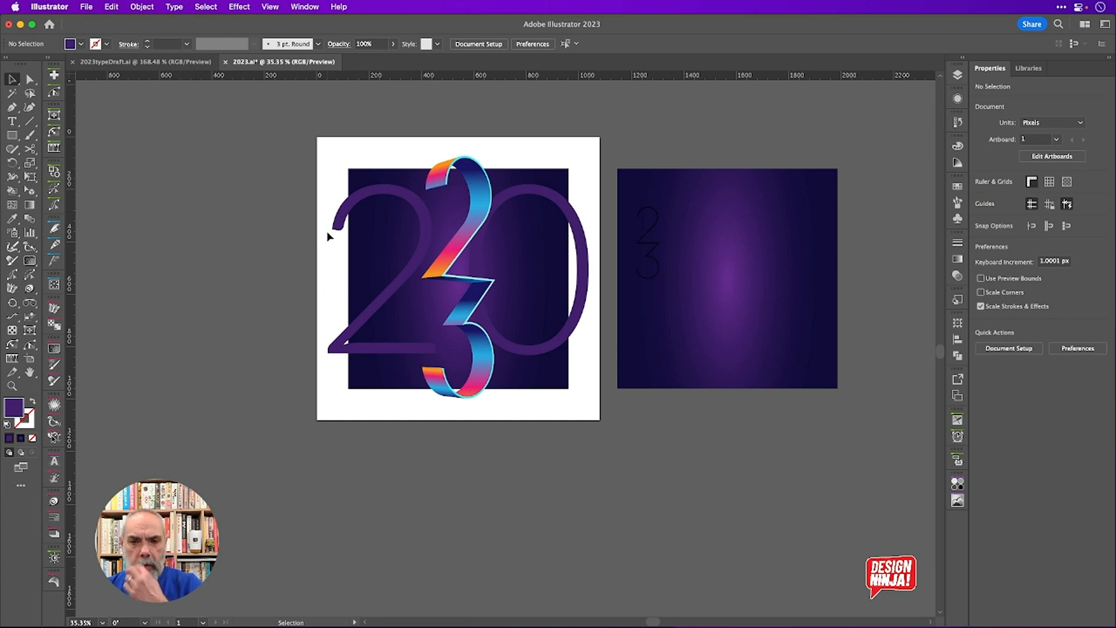
Set the "20" group's blending mode to Lighten and its opacity to 80%
click(393, 192)
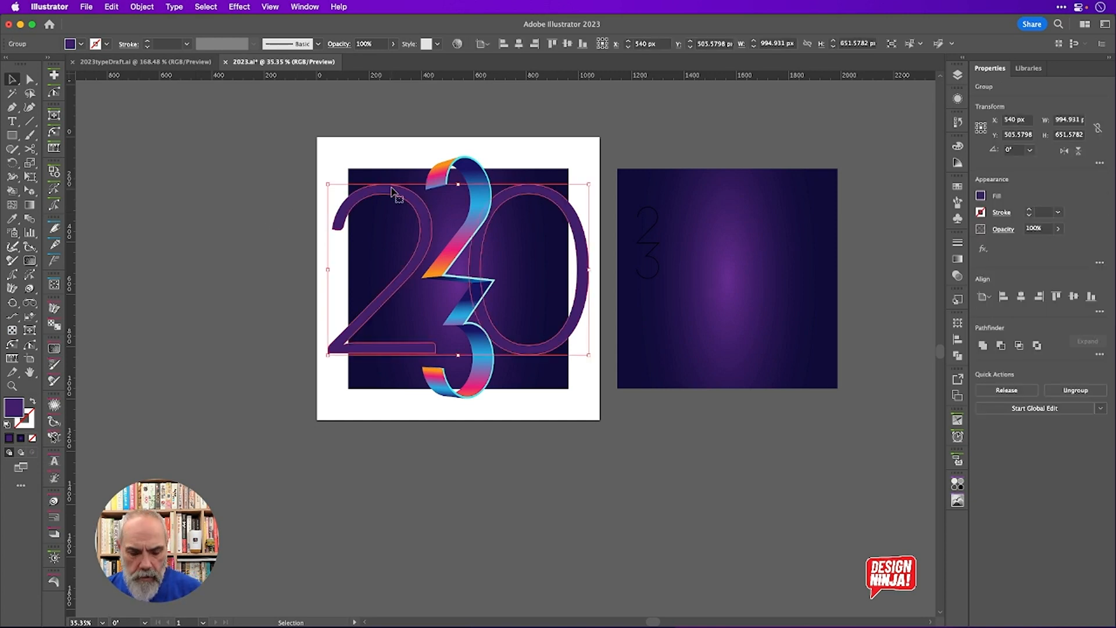
key(a)
key(v)
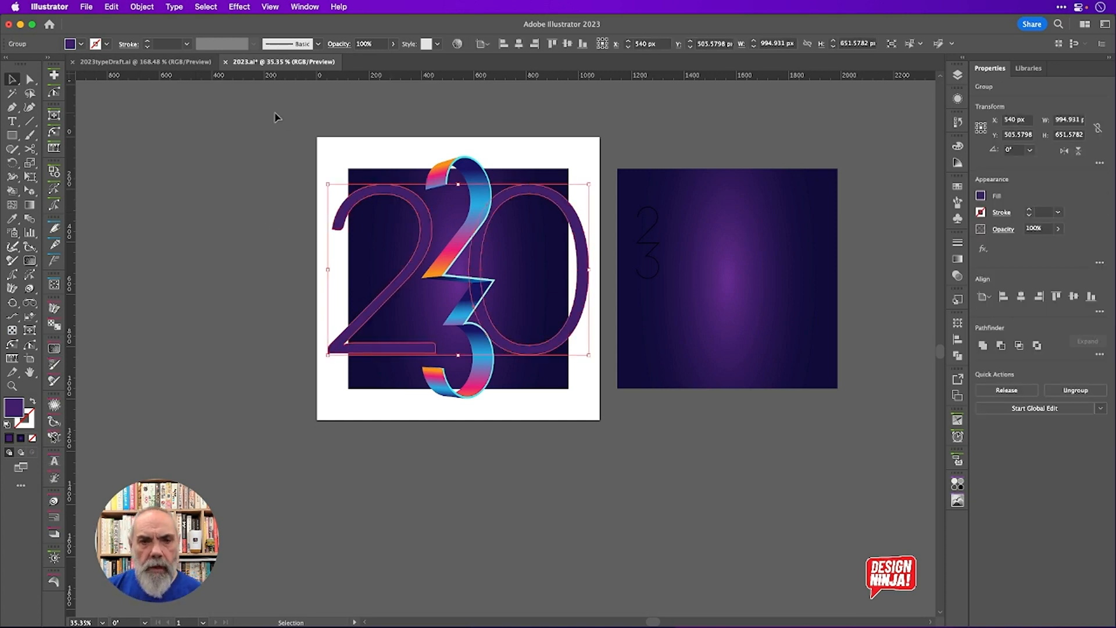
click(339, 44)
click(266, 63)
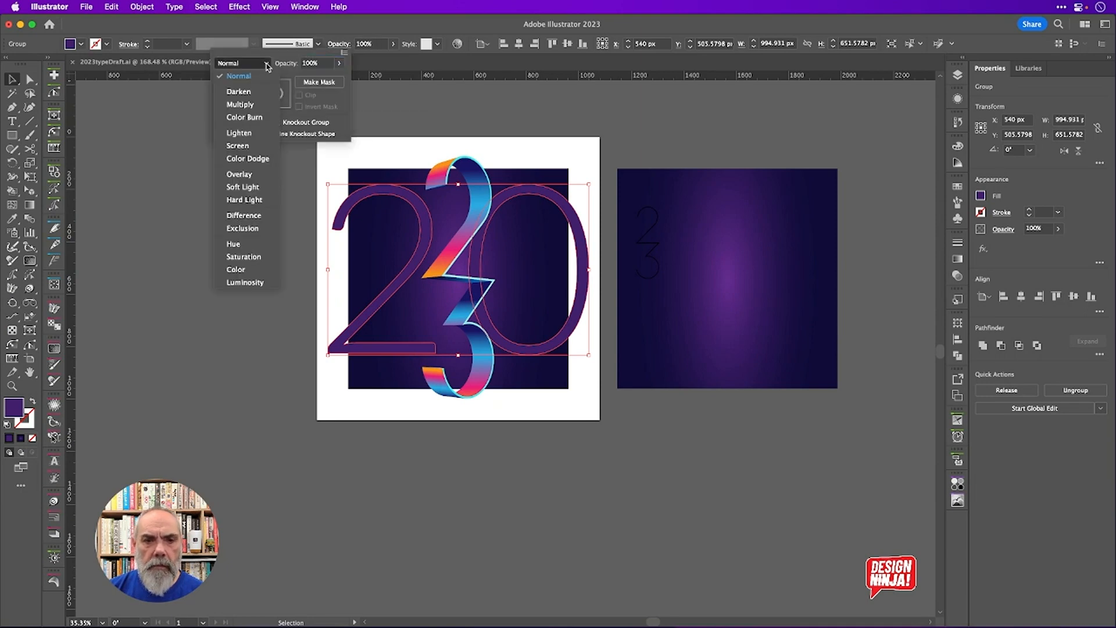
click(249, 134)
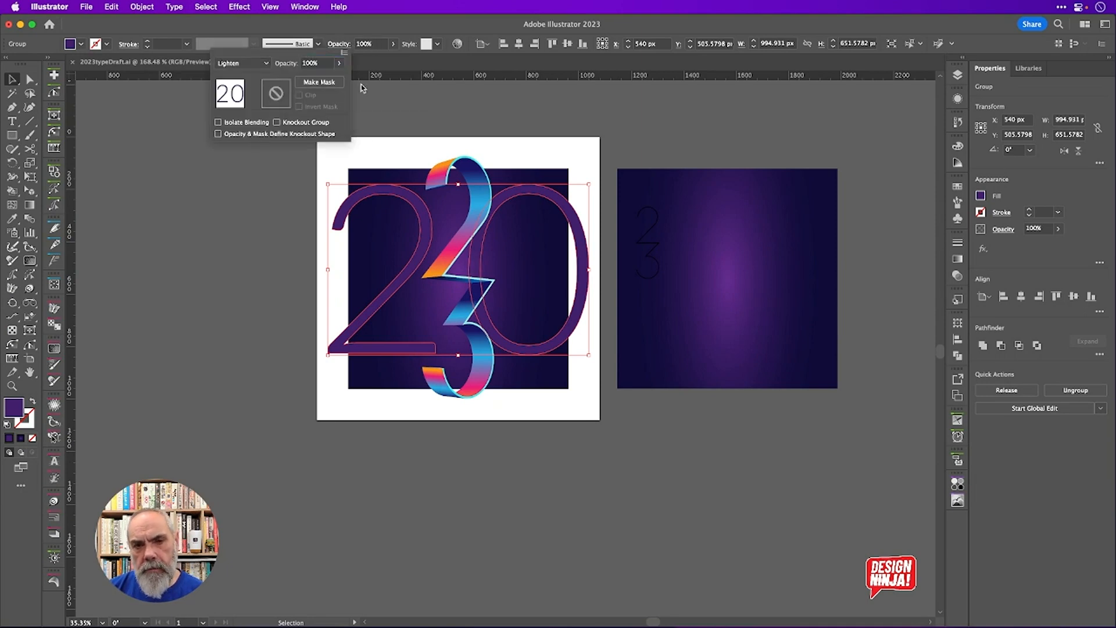
click(339, 63)
drag(337, 76, 329, 79)
click(429, 120)
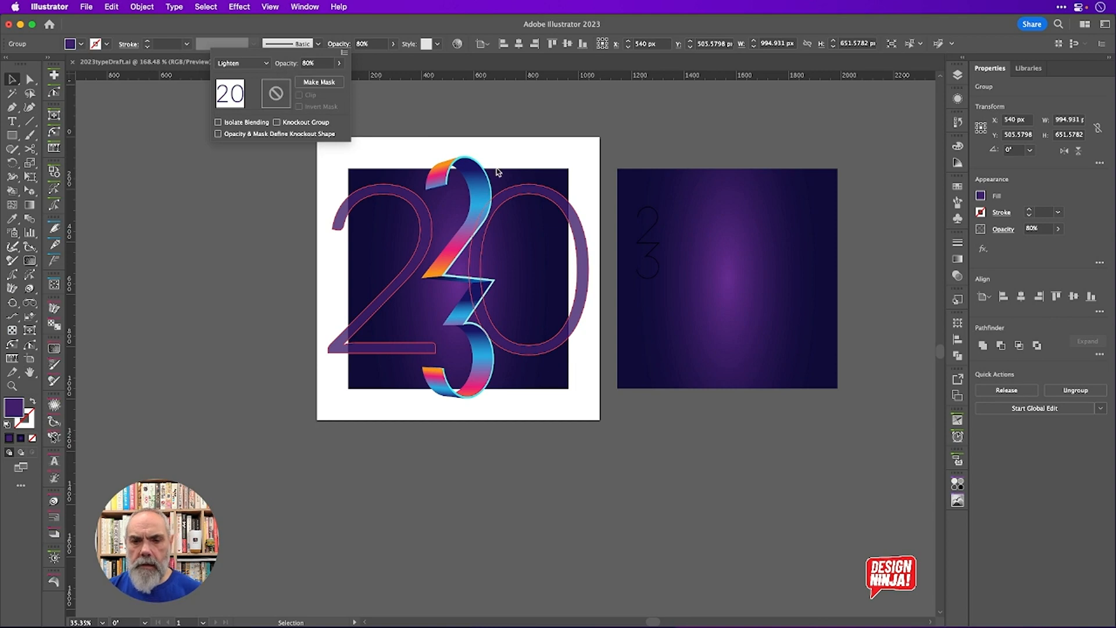
click(486, 121)
Cut the "20" group and paste it inside the radial-gradient background square using Draw Inside
key(super+0)
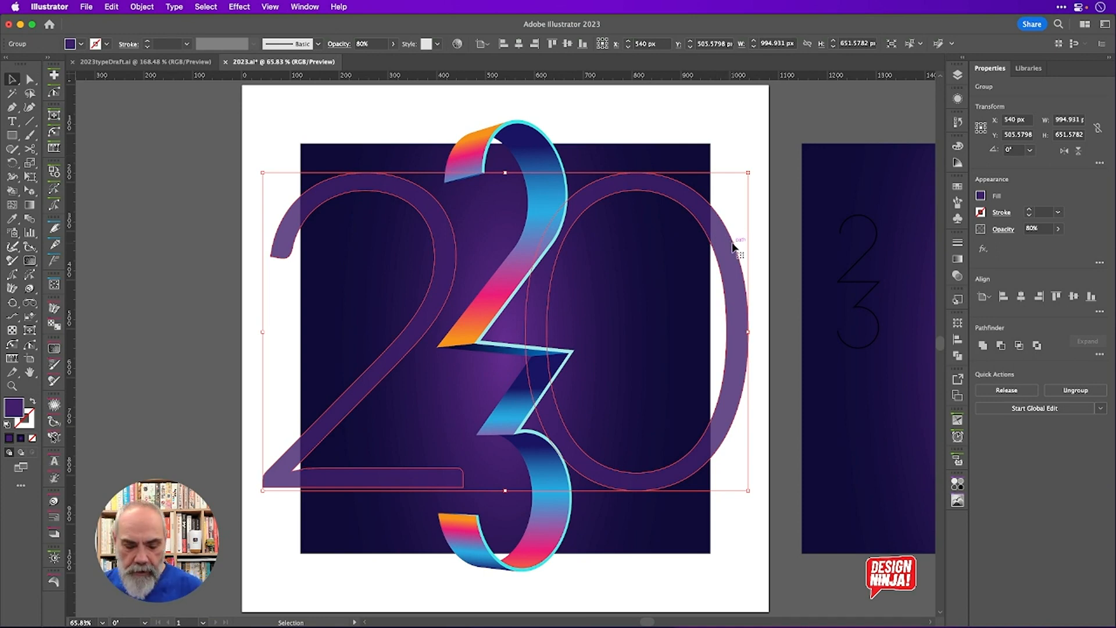
key(Delete)
click(694, 223)
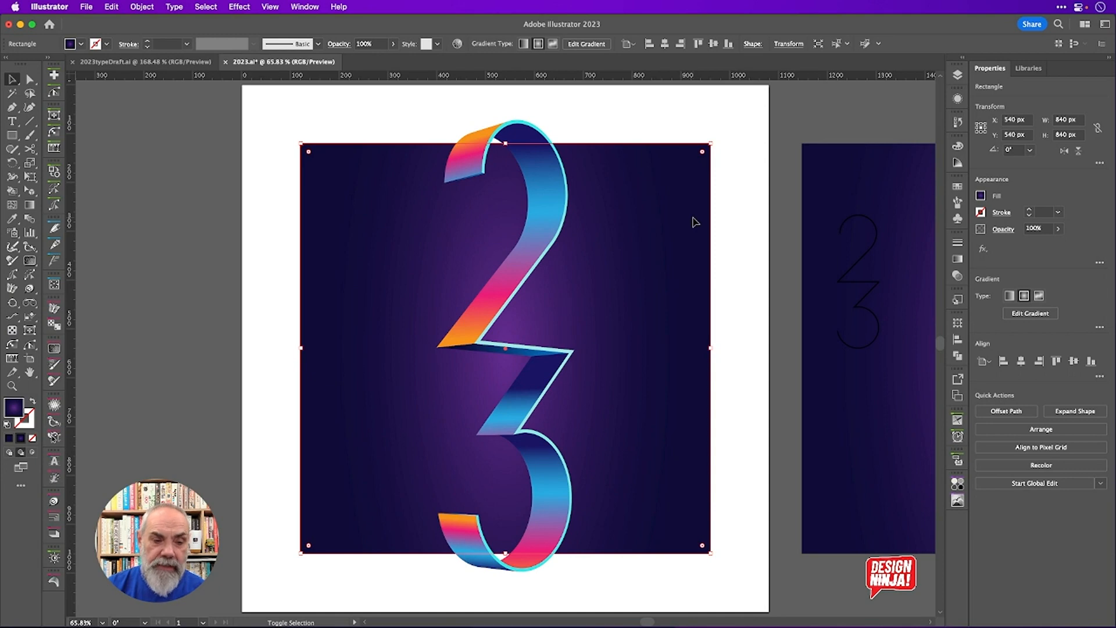
shift+click(694, 223)
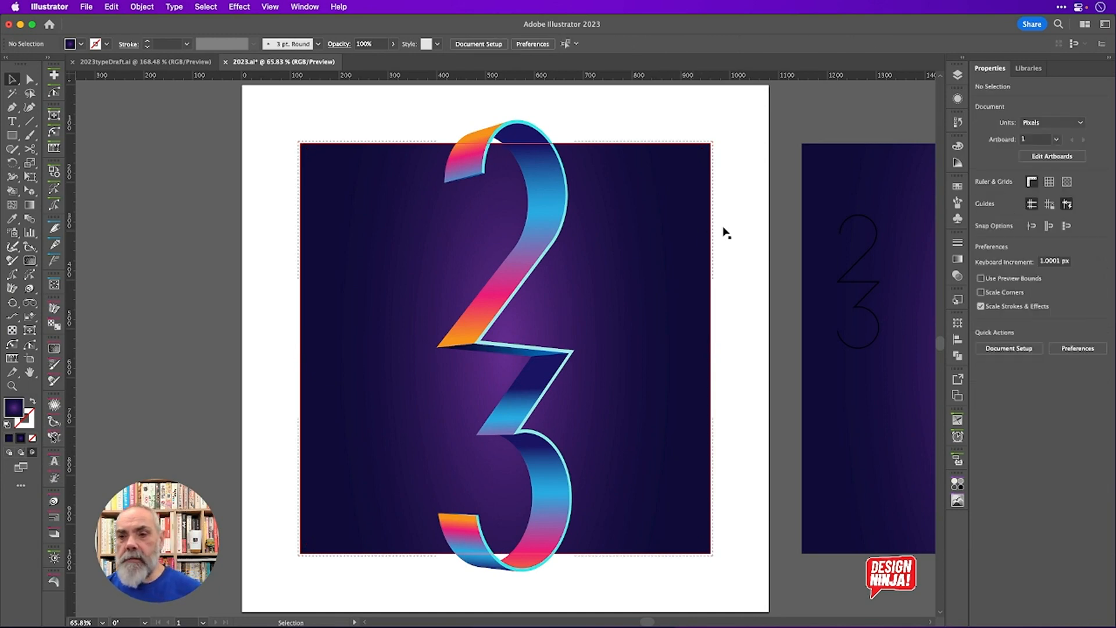
click(31, 453)
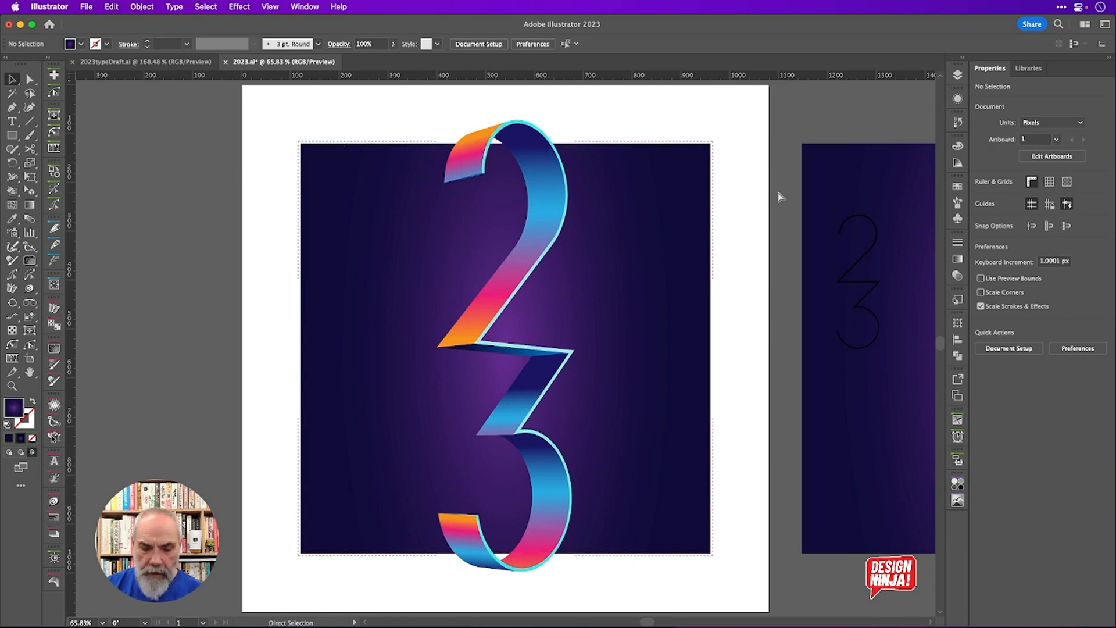
key(ctrl+v)
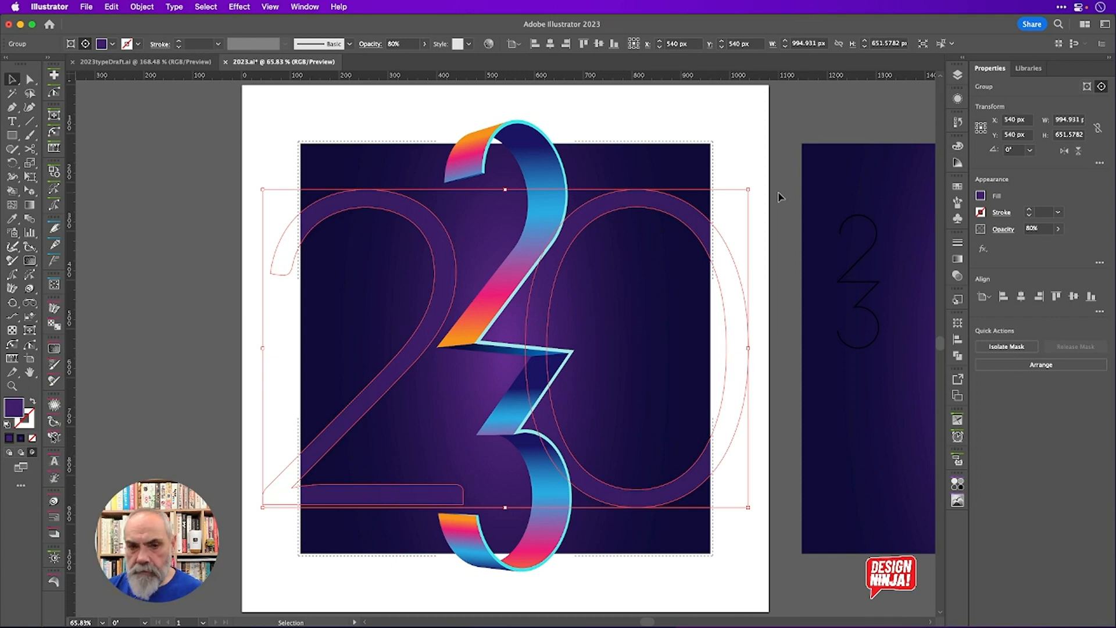
Nudge the clipped "20" straight up about 13 px within the background square and deselect it
key(Up)
key(Up)
key(Up)
key(Up)
key(Up)
key(Up)
key(Up)
key(Up)
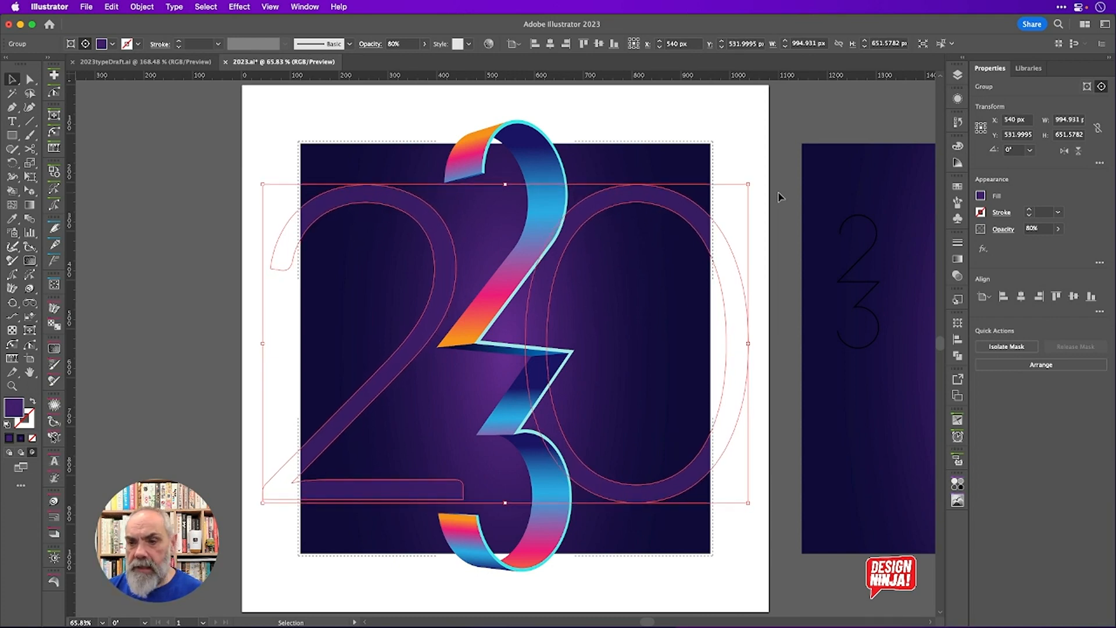
key(Up)
key(Up)
key(Up)
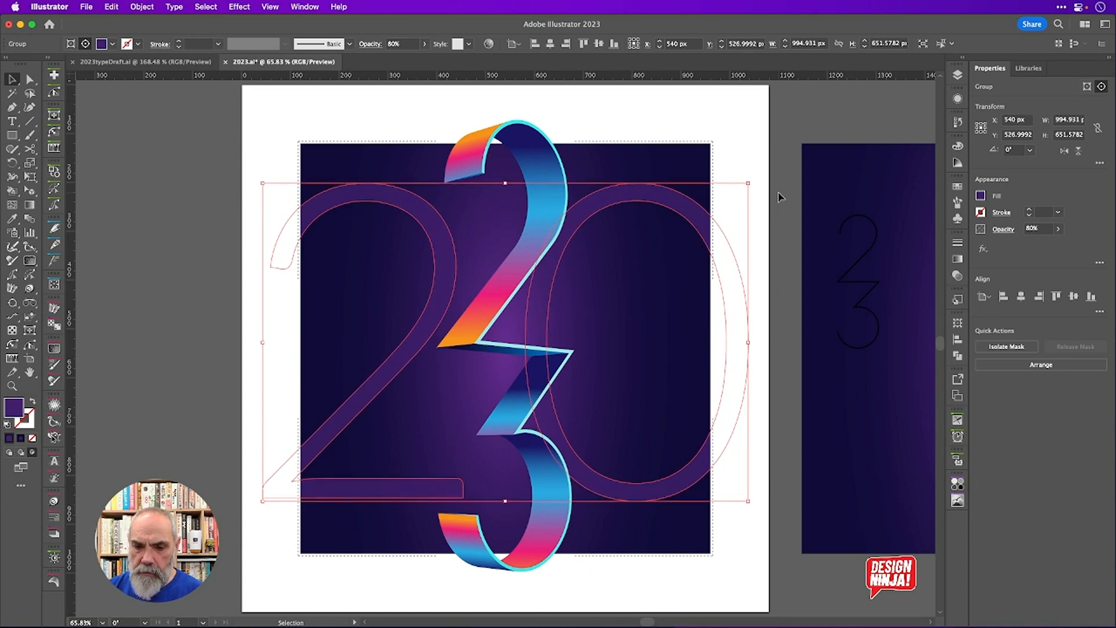
click(739, 126)
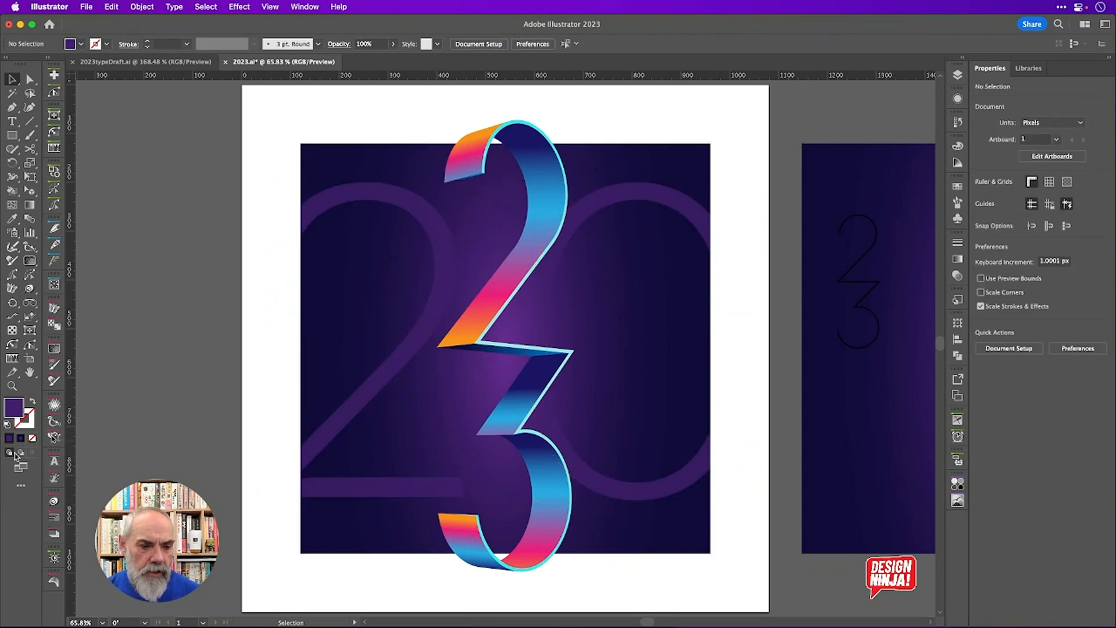
Delete the rasterized background copy beside the artboard, keeping the thin outline "23"
key(a)
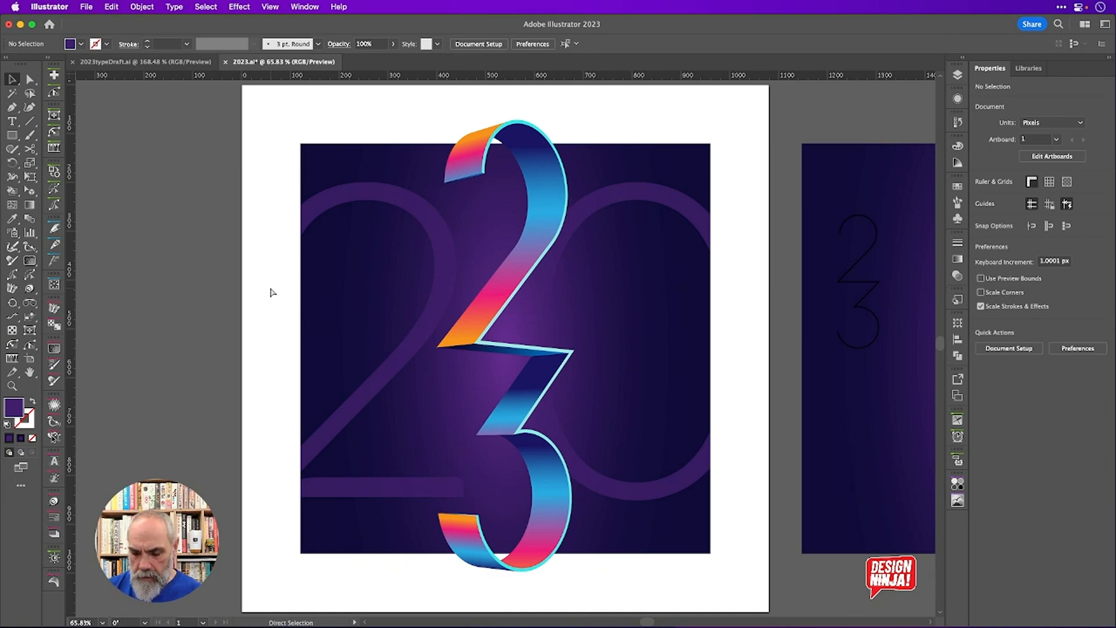
key(v)
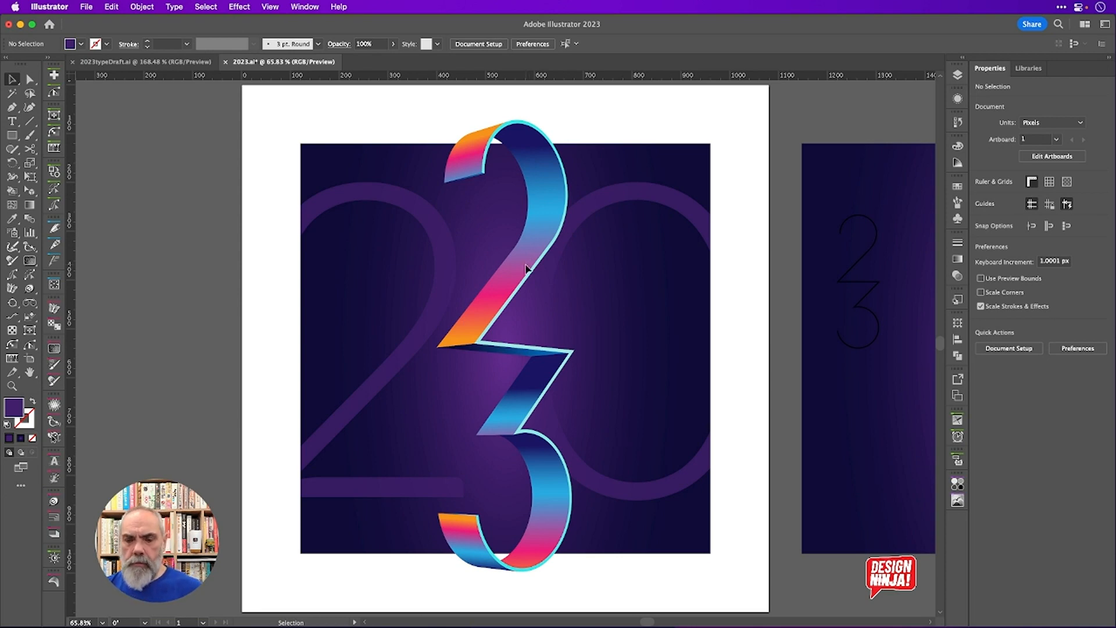
click(857, 169)
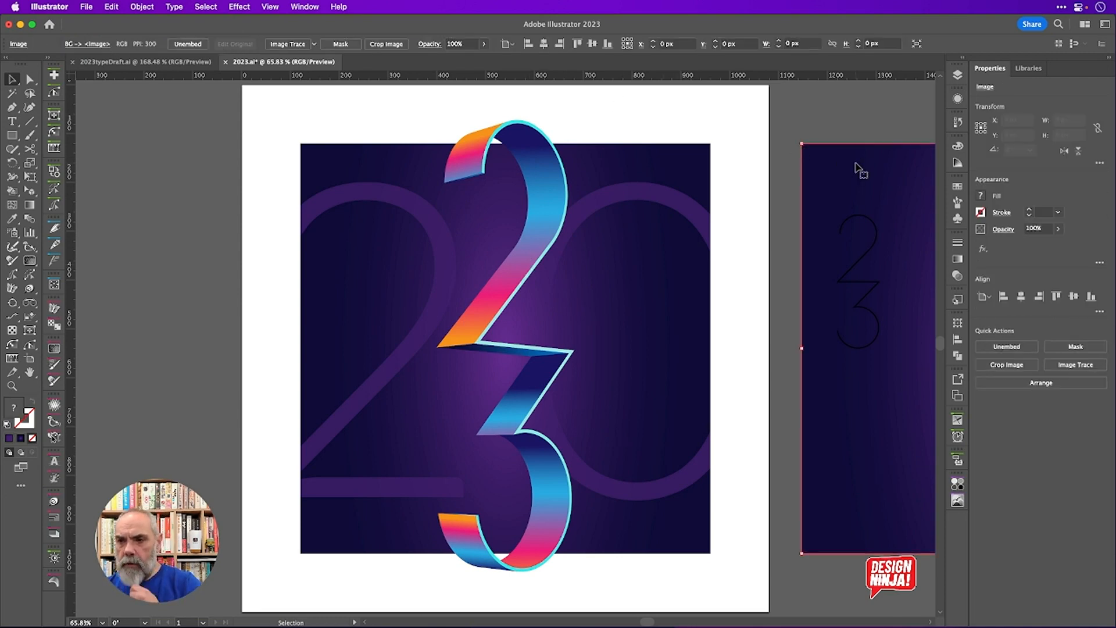
key(Delete)
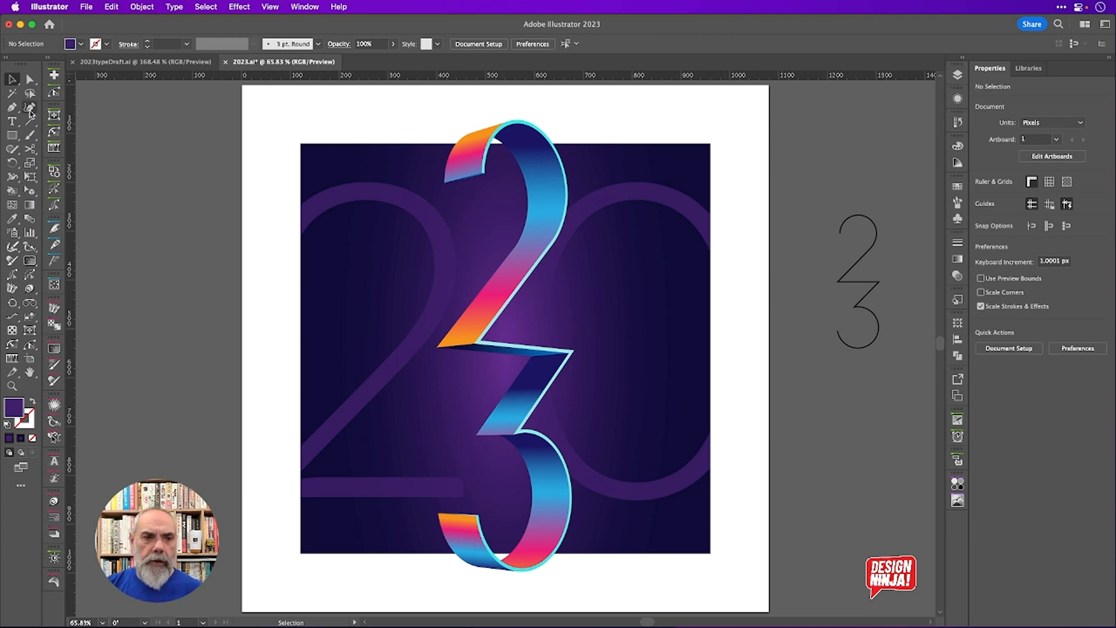
Check the placement of the "HAPPY NEW YEAR" text in the 2023typeDraft.ai document and return to the 2023.ai artwork
click(18, 123)
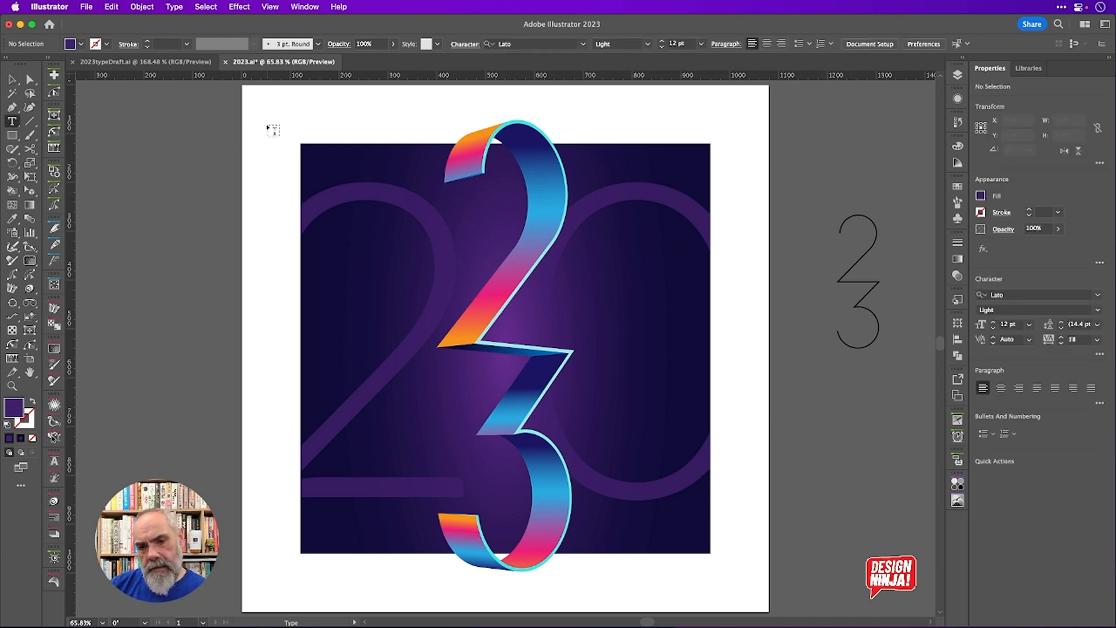
click(177, 63)
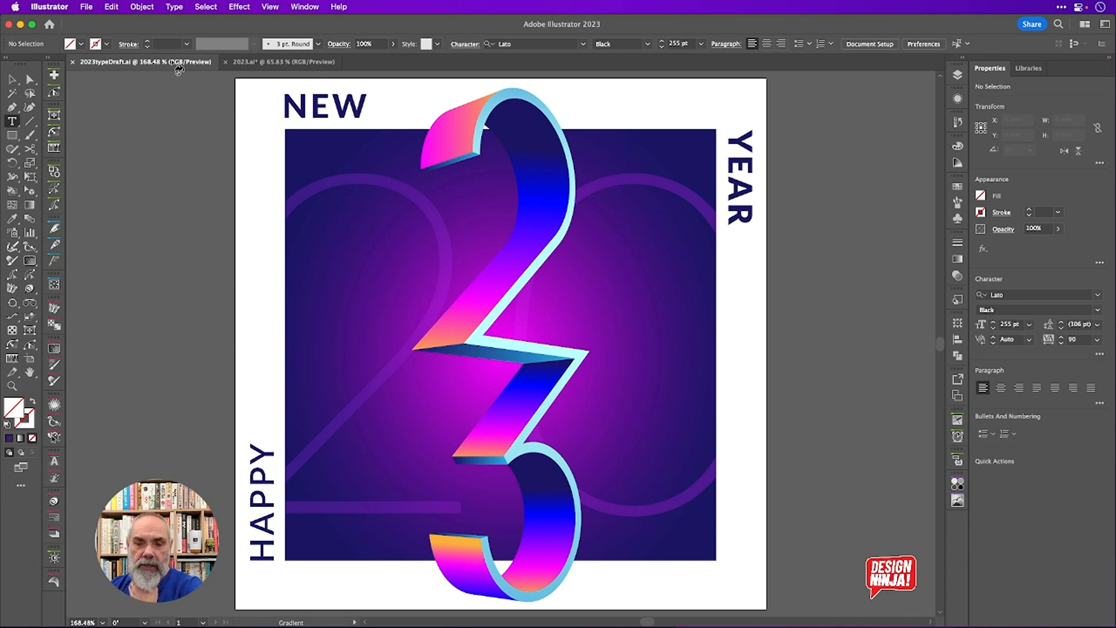
click(279, 63)
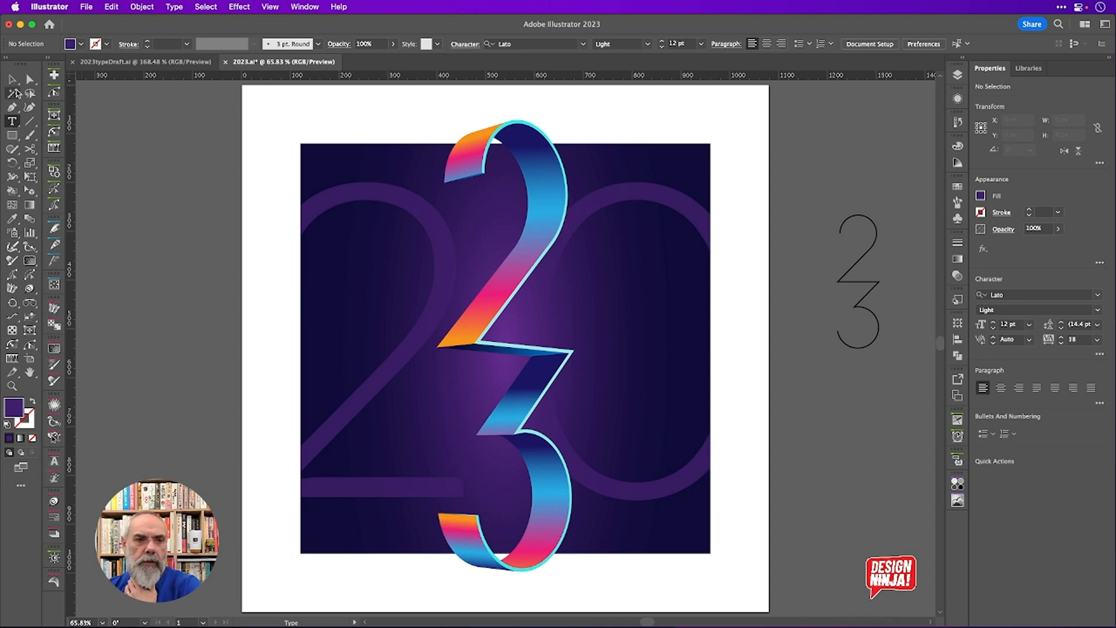
click(12, 79)
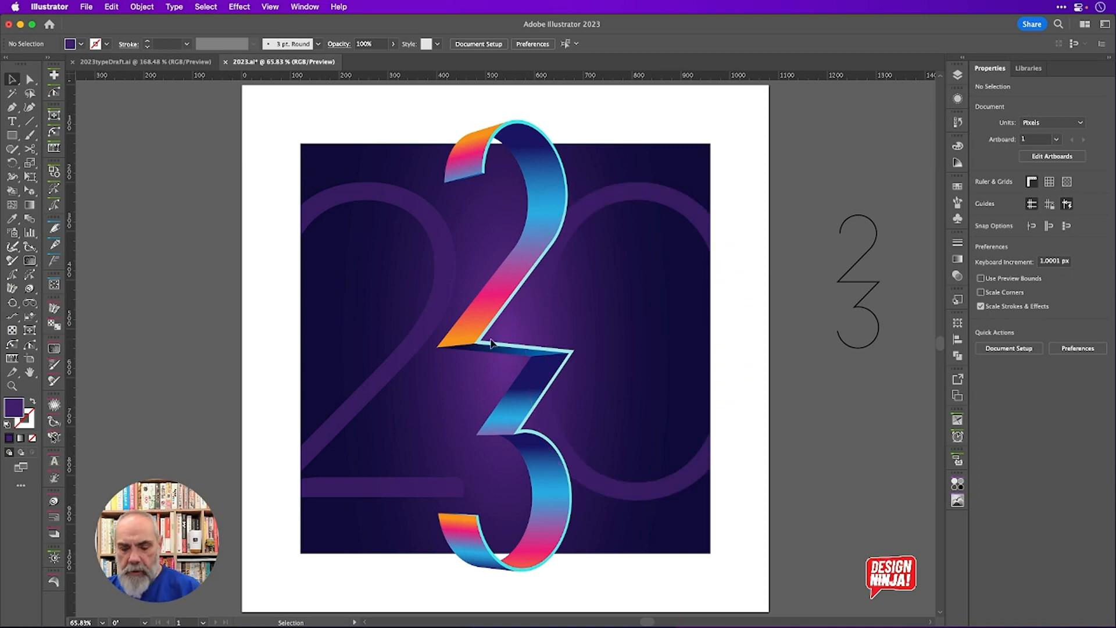
Draw a purple circle about 119 px in diameter inside the "0", near the background square's edge
key(l)
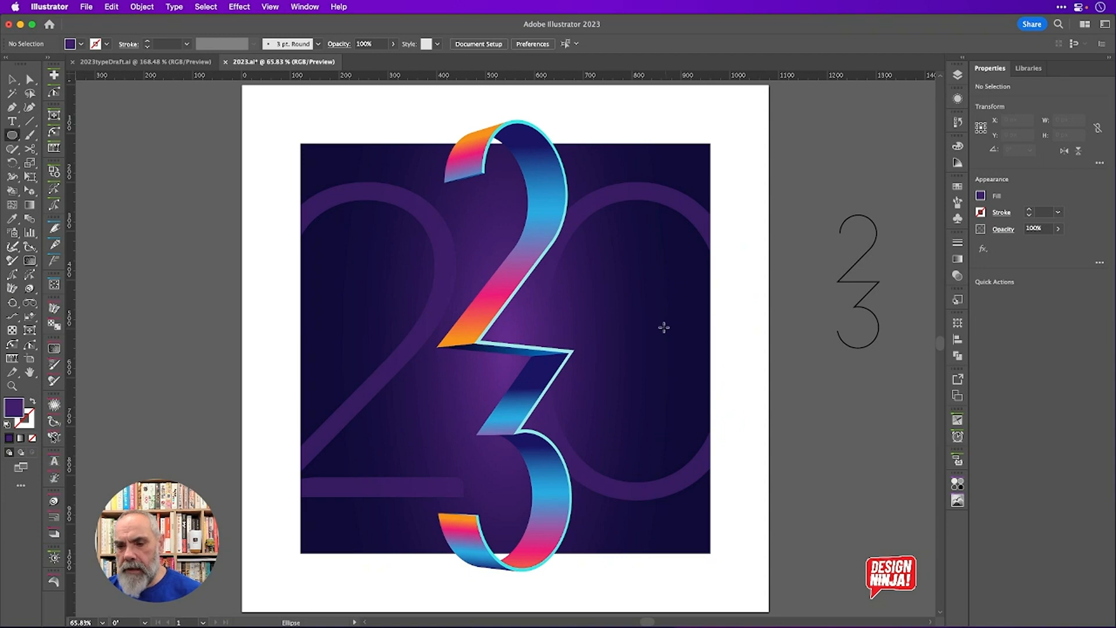
drag(646, 324, 705, 381)
scroll(675, 371, up, 3)
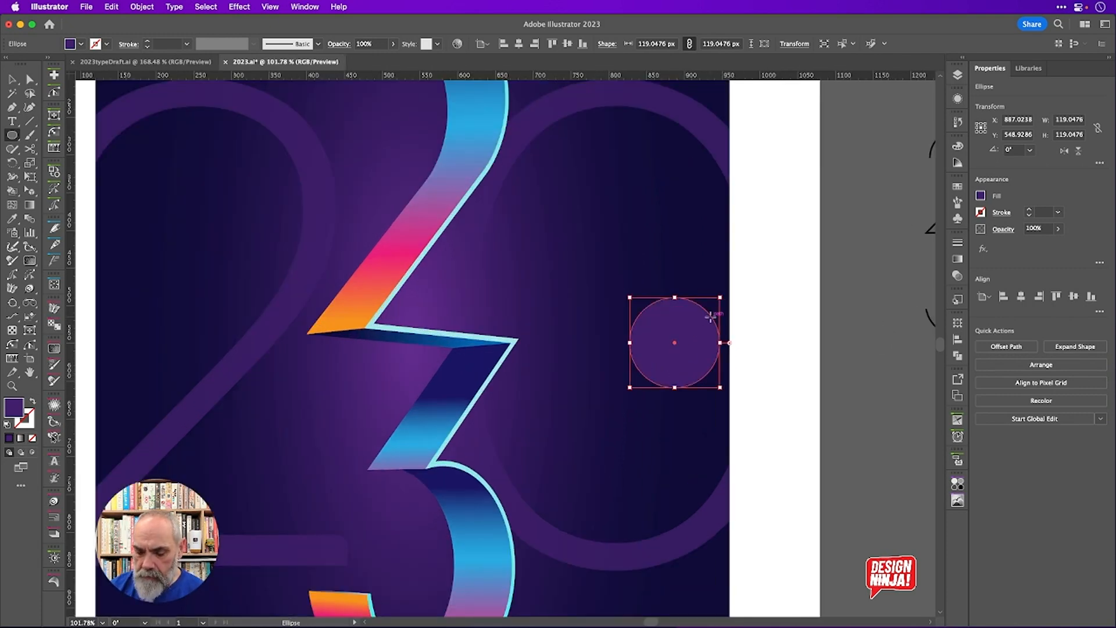
Fill the circle with a radial gradient of white, fading to 0% opacity at the outer stop
key(period)
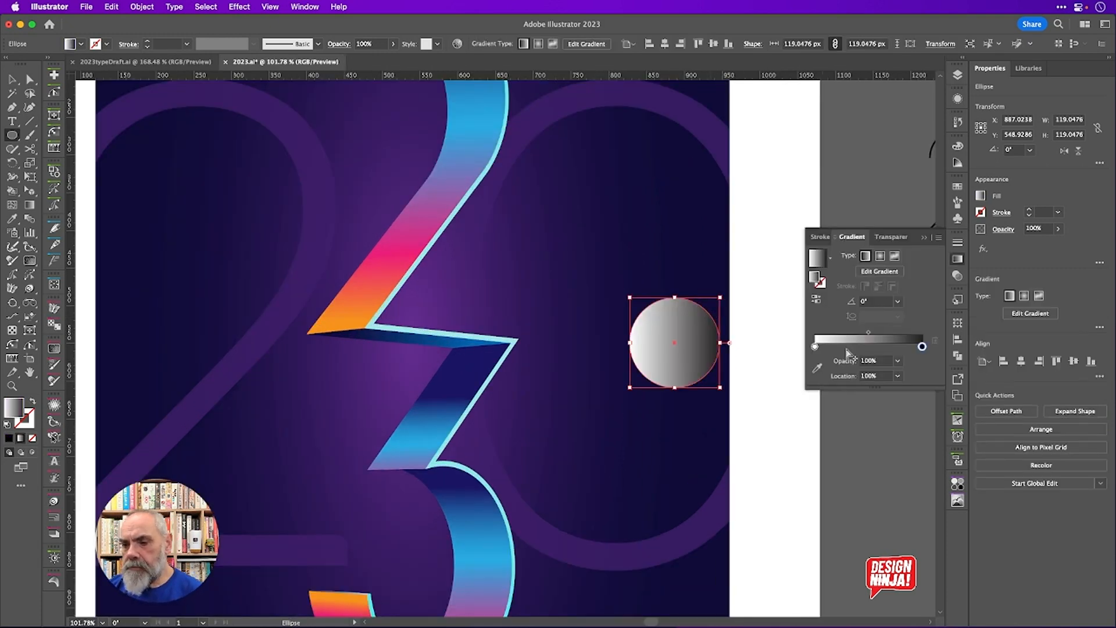
double_click(922, 347)
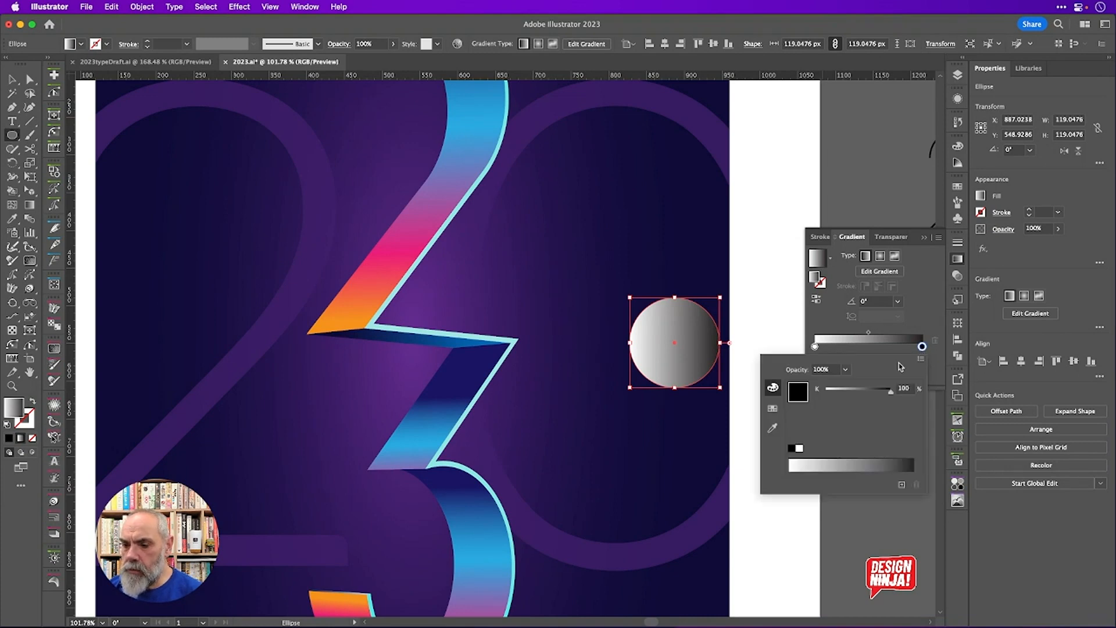
click(800, 449)
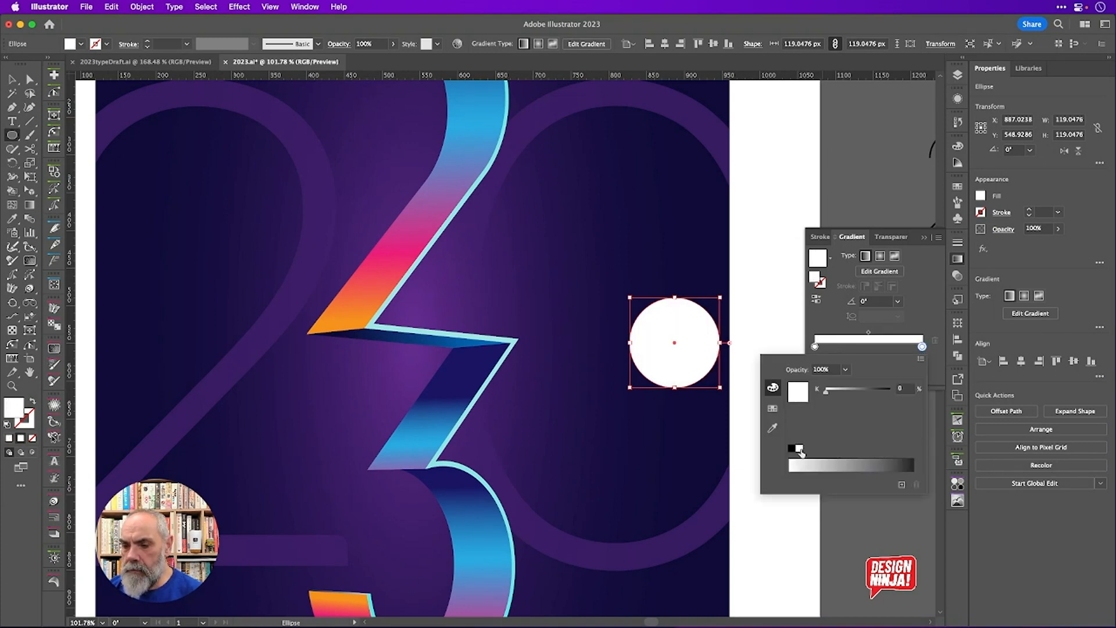
click(844, 370)
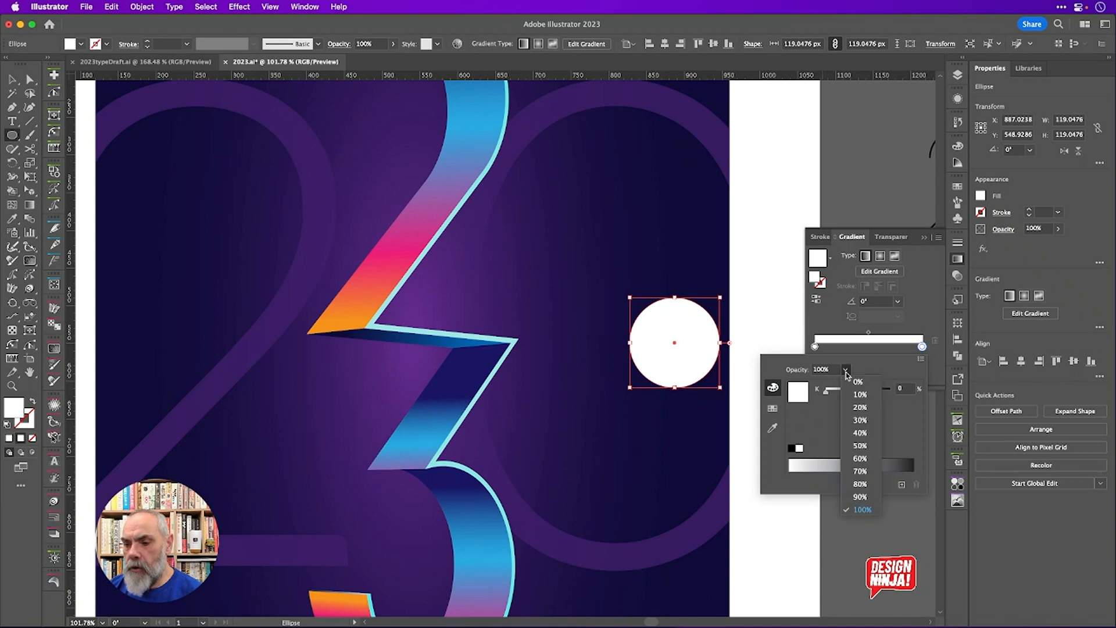
click(853, 388)
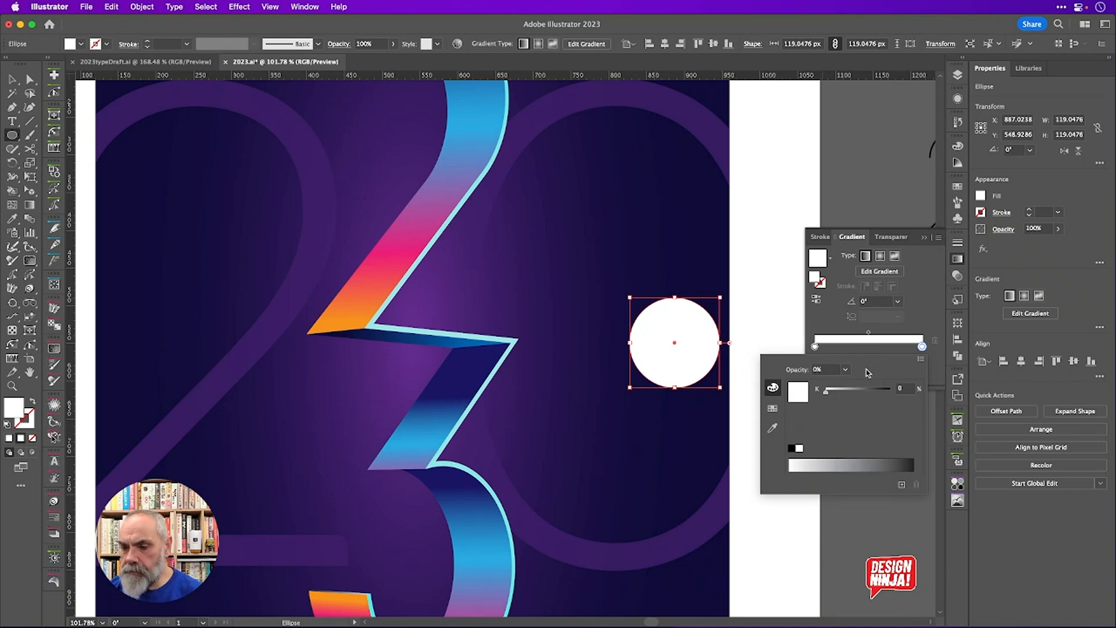
click(923, 347)
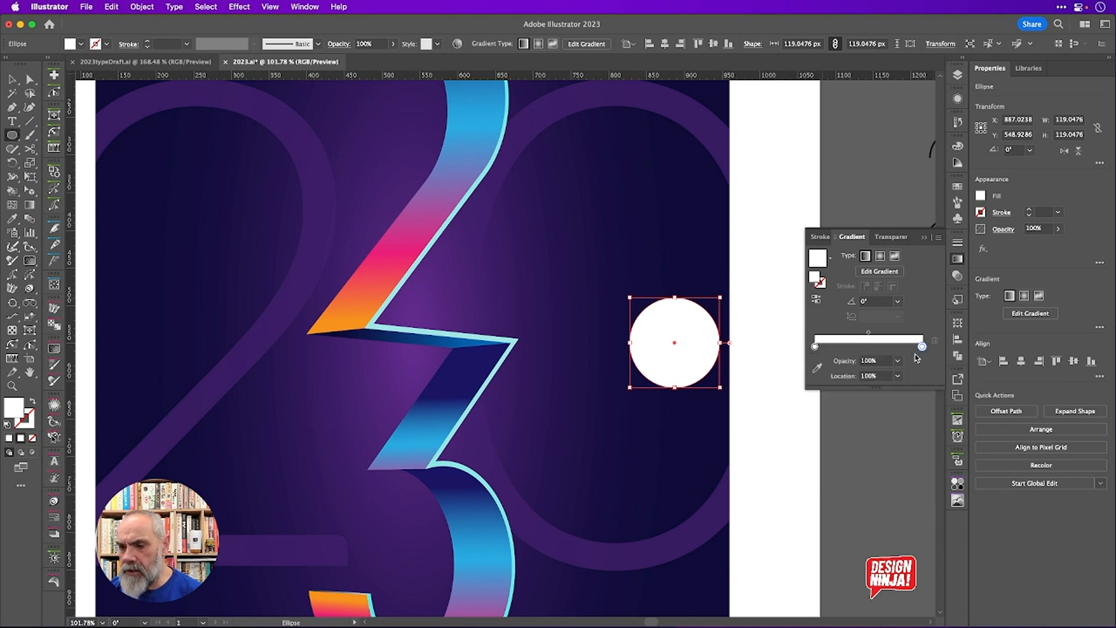
click(900, 365)
click(904, 375)
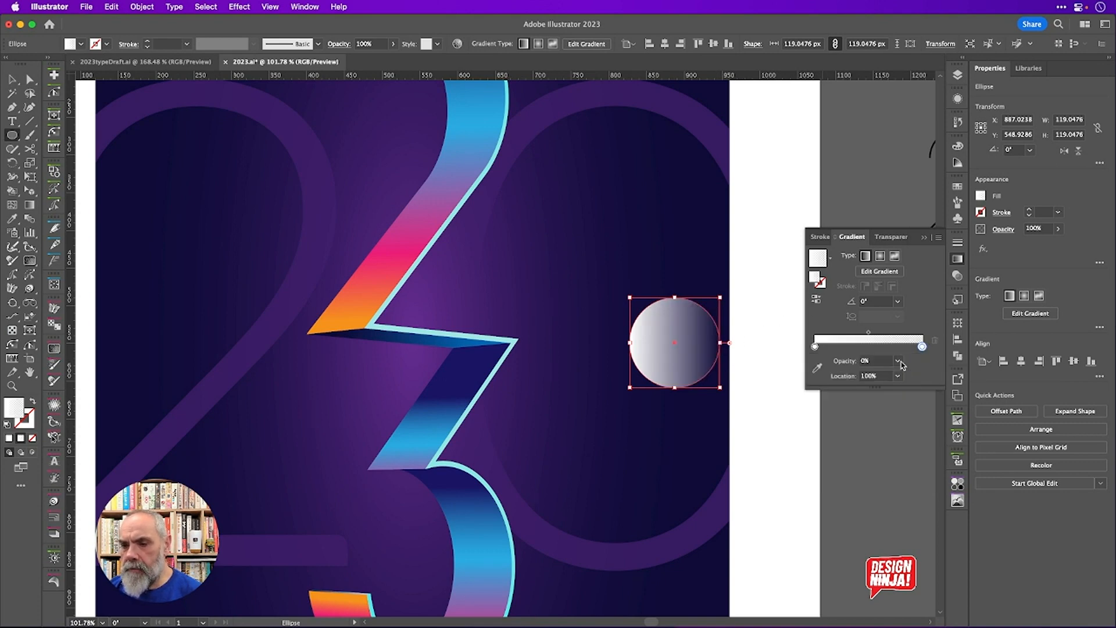
click(880, 255)
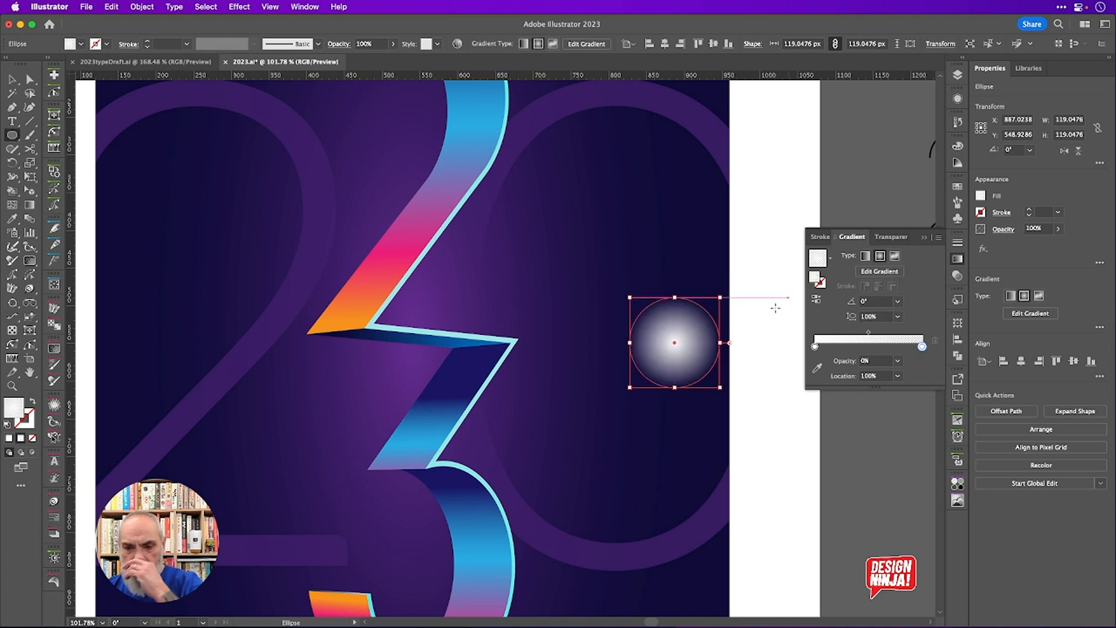
Scale the gradient circle down to about 62.6 px and set its inner gradient stop to 60% opacity
click(13, 80)
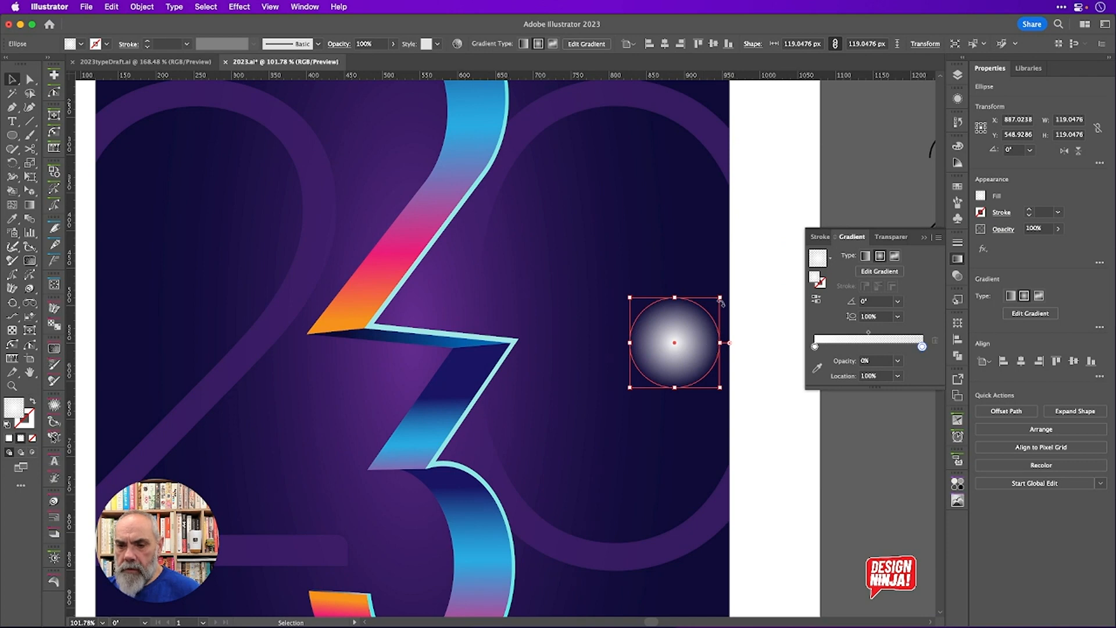
drag(721, 298, 678, 341)
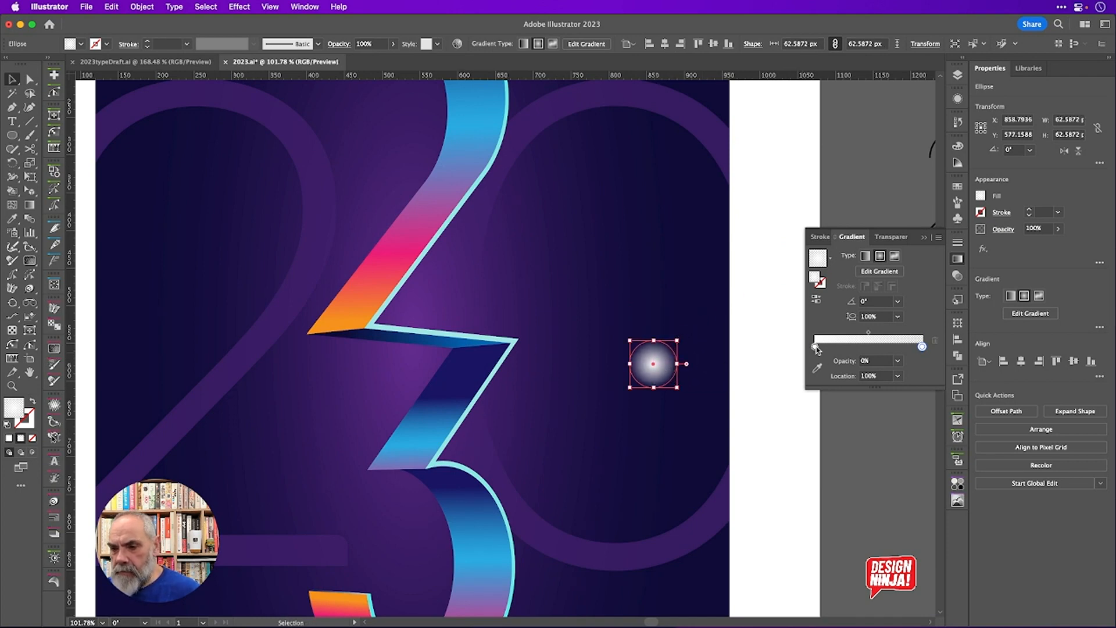
click(815, 348)
click(898, 361)
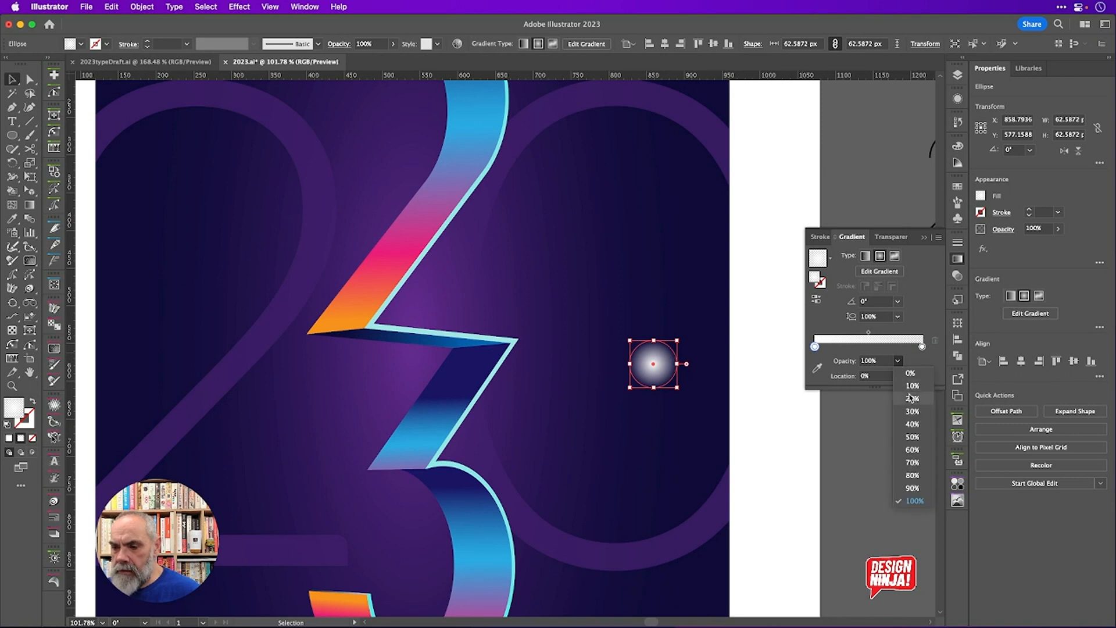
click(913, 449)
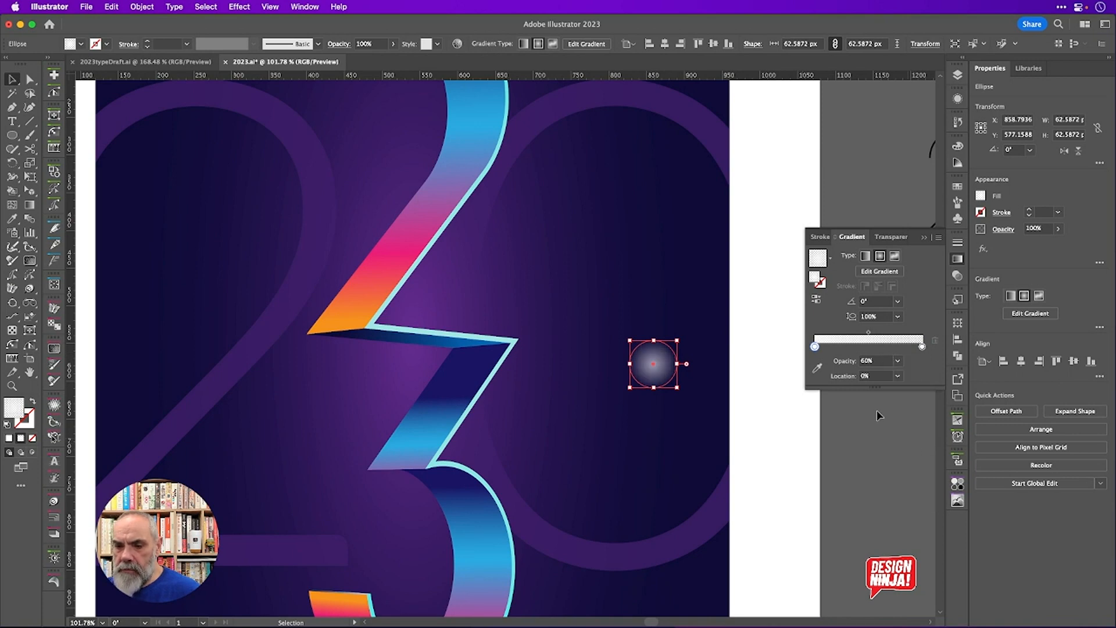
Move the glow onto the ribbon's pointed middle fold and shape it into an ellipse about 16 px high, rotated about 38°
drag(656, 366, 516, 344)
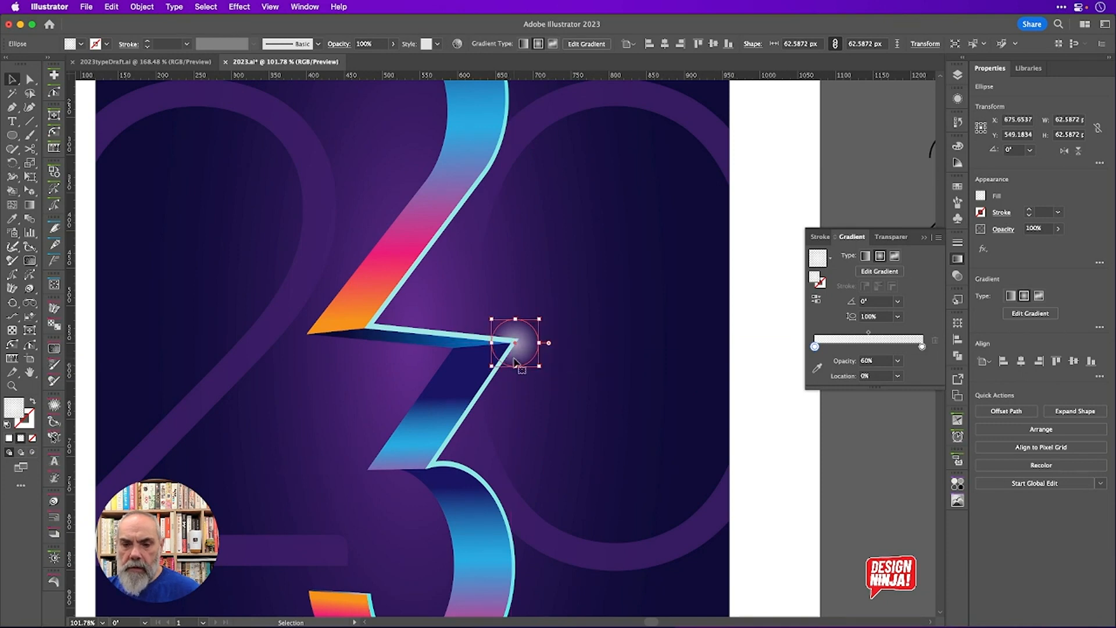
scroll(513, 359, up, 8)
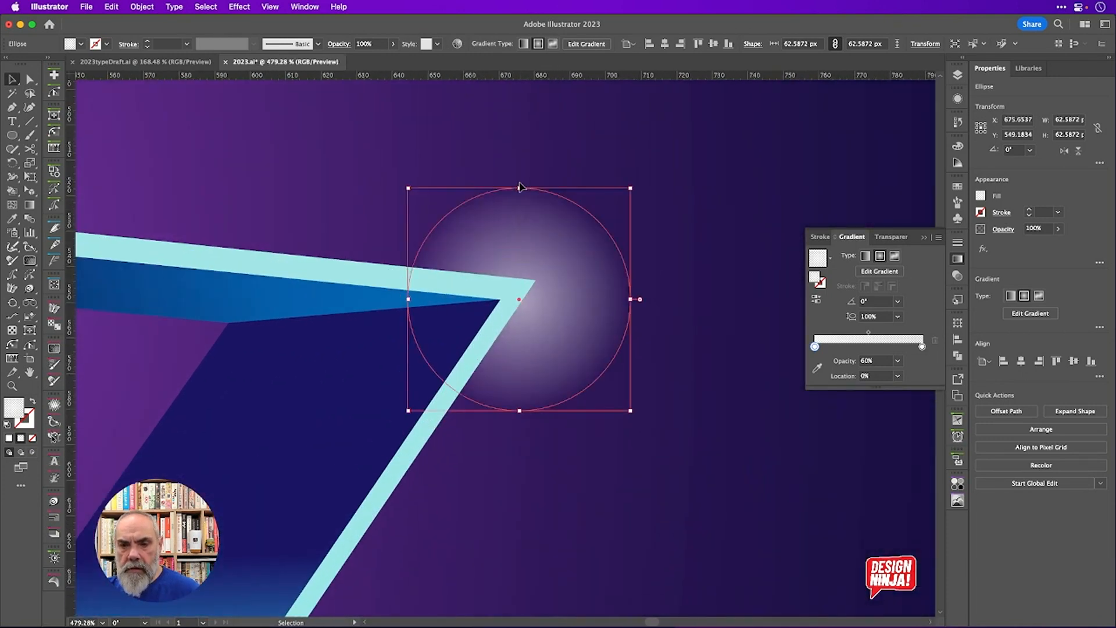
drag(520, 187, 540, 271)
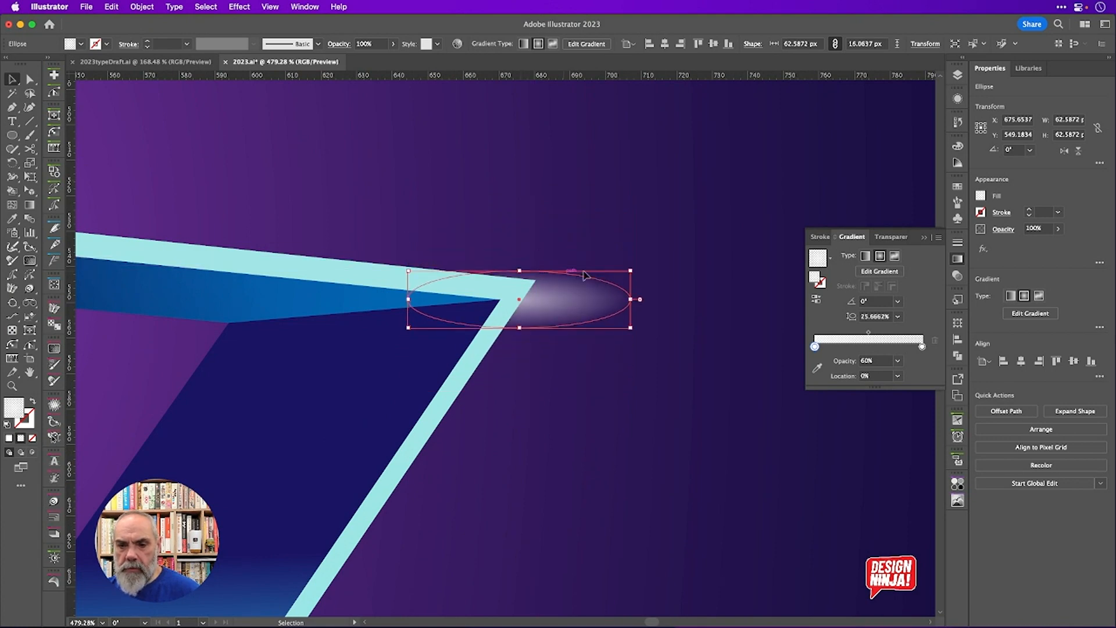
drag(634, 265, 570, 238)
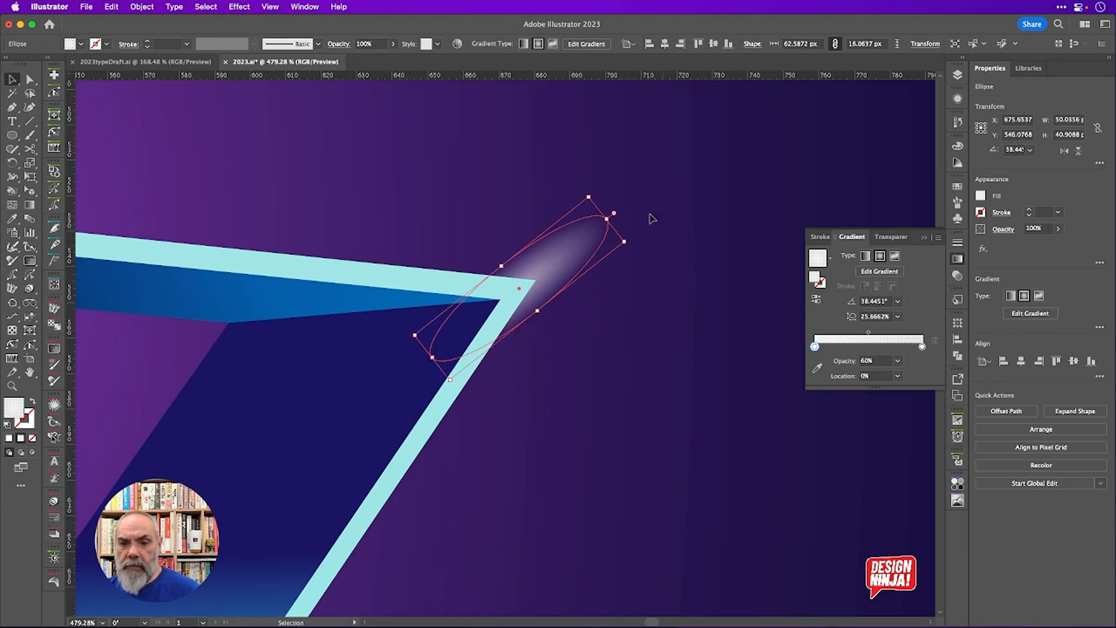
Delete the glow ellipse from the tip of the ribbon's middle fold
click(687, 283)
key(super+0)
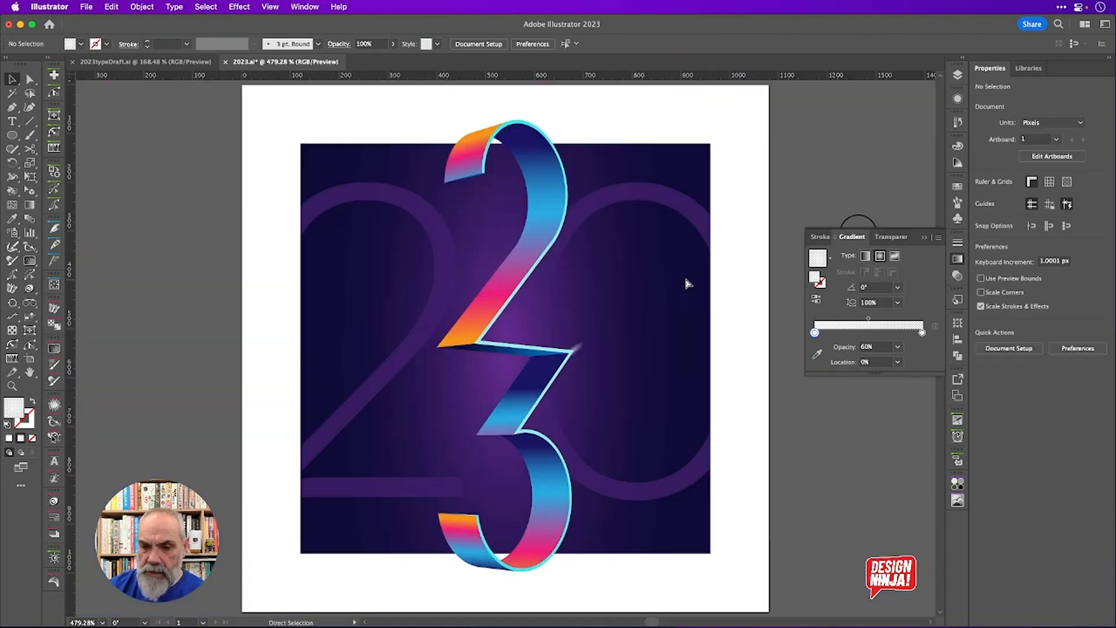
click(576, 351)
key(super+shift+a)
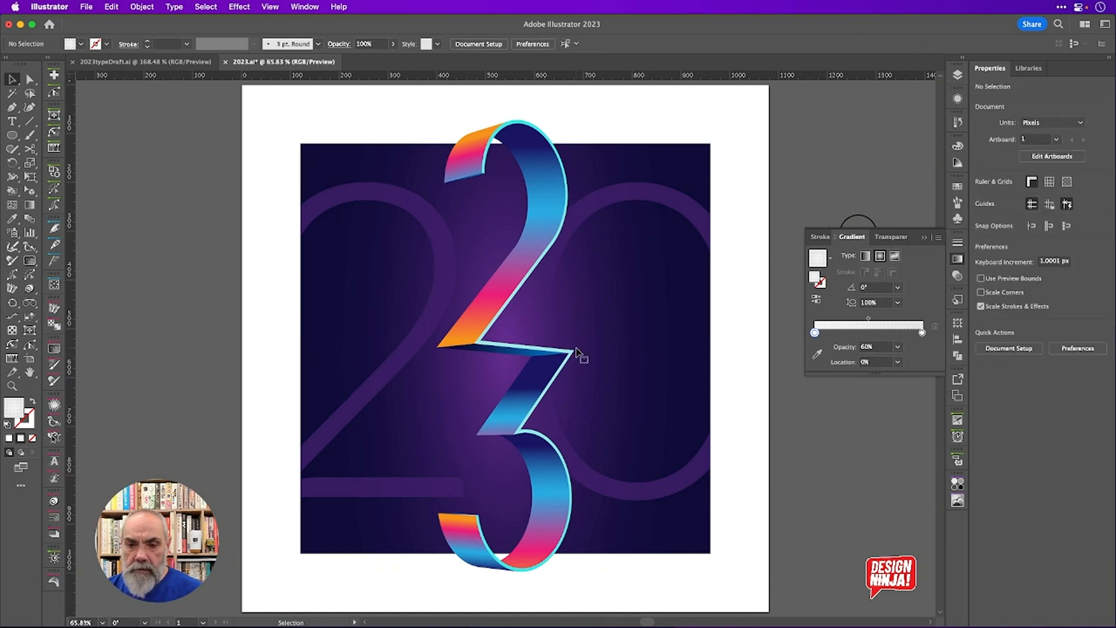
Add the text HAPPY in Lato Light above the square's upper-left corner and enlarge it to about 64.48 pt
click(12, 121)
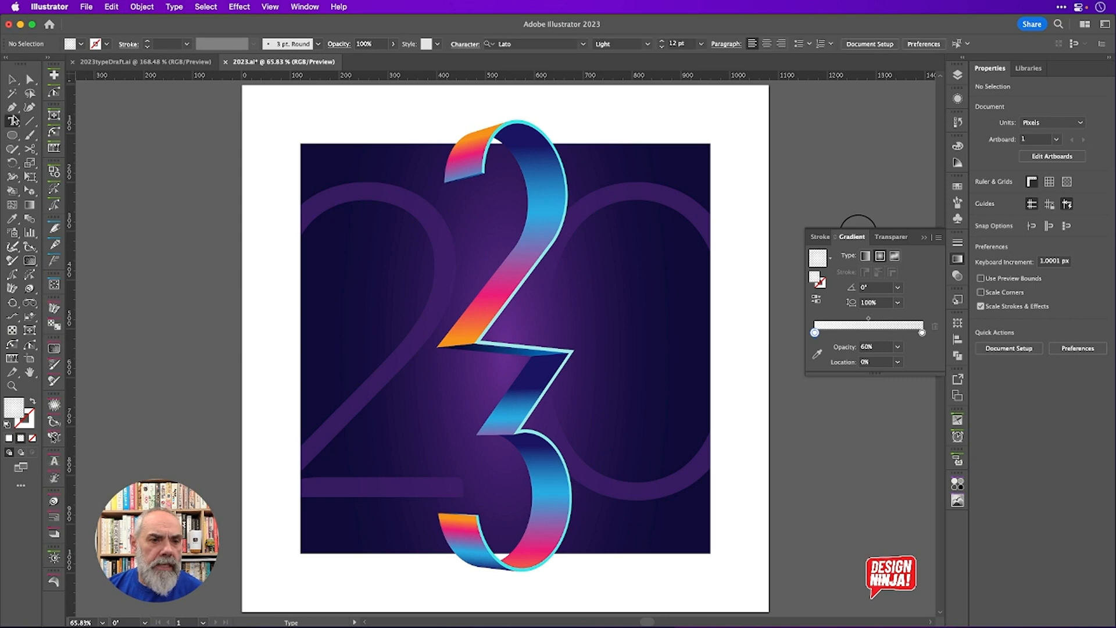
click(302, 118)
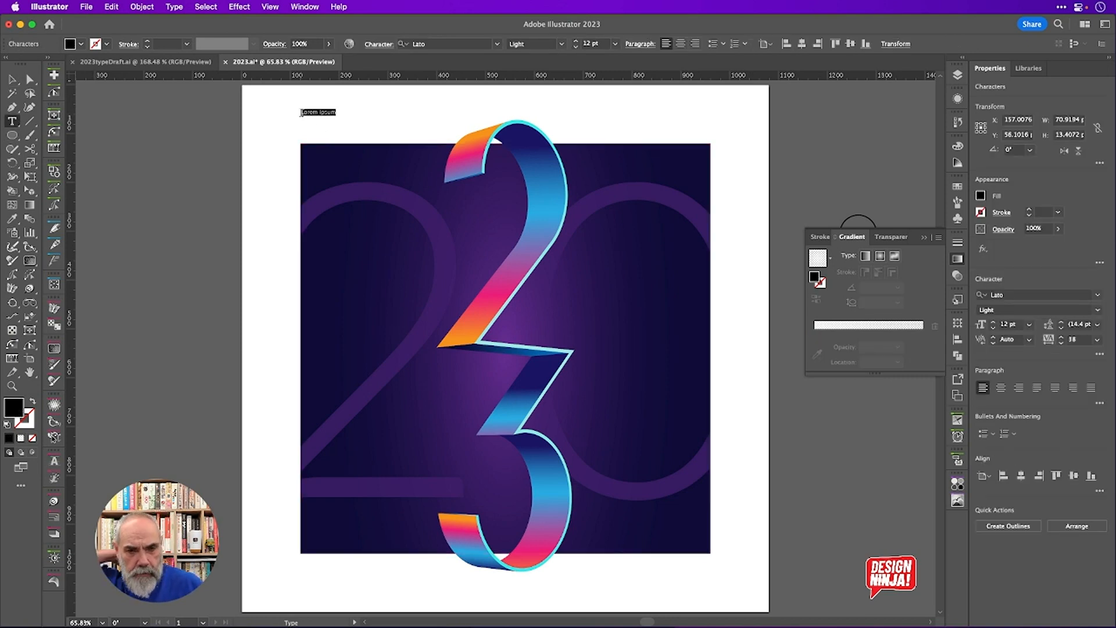
key(BackSpace)
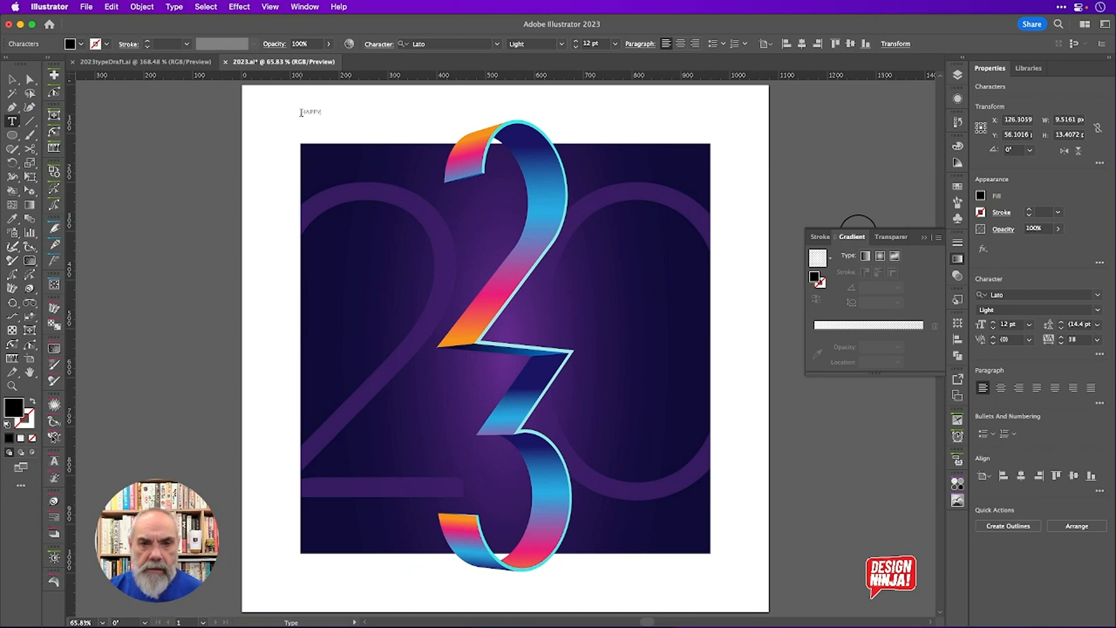
key(Escape)
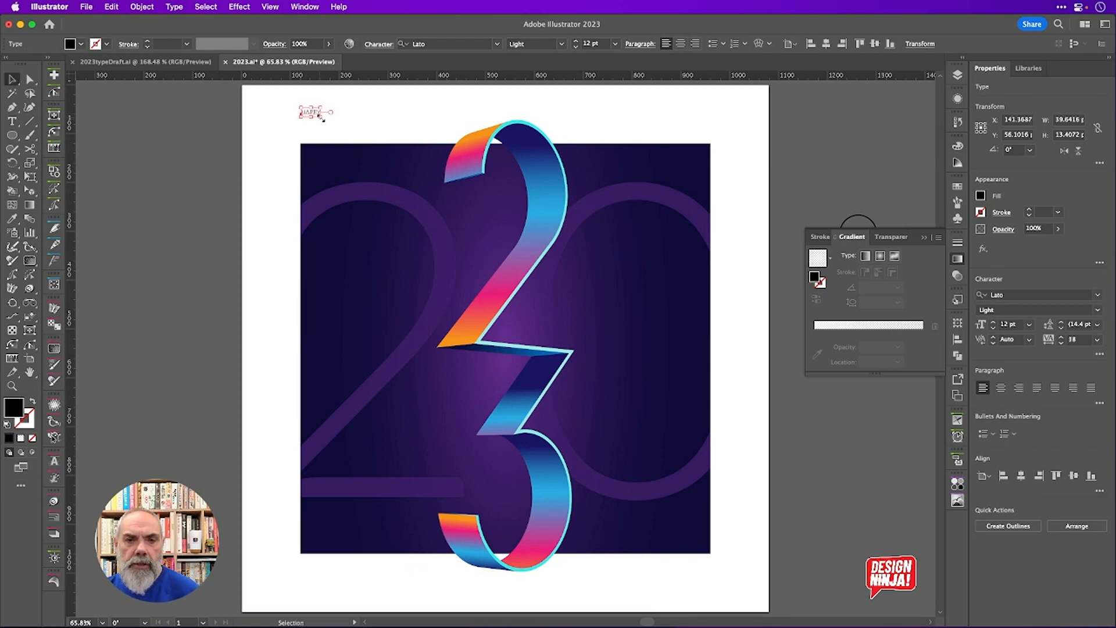
drag(322, 118, 410, 153)
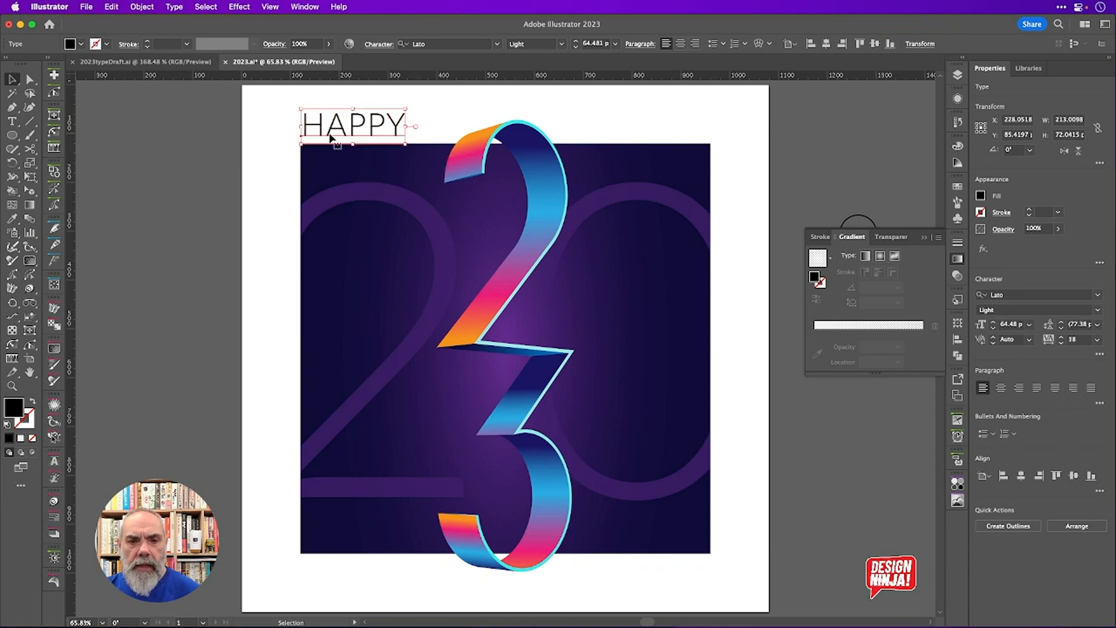
Align the H of HAPPY with the purple square's left edge, leaving a small gap above the square
scroll(308, 137, up, 5)
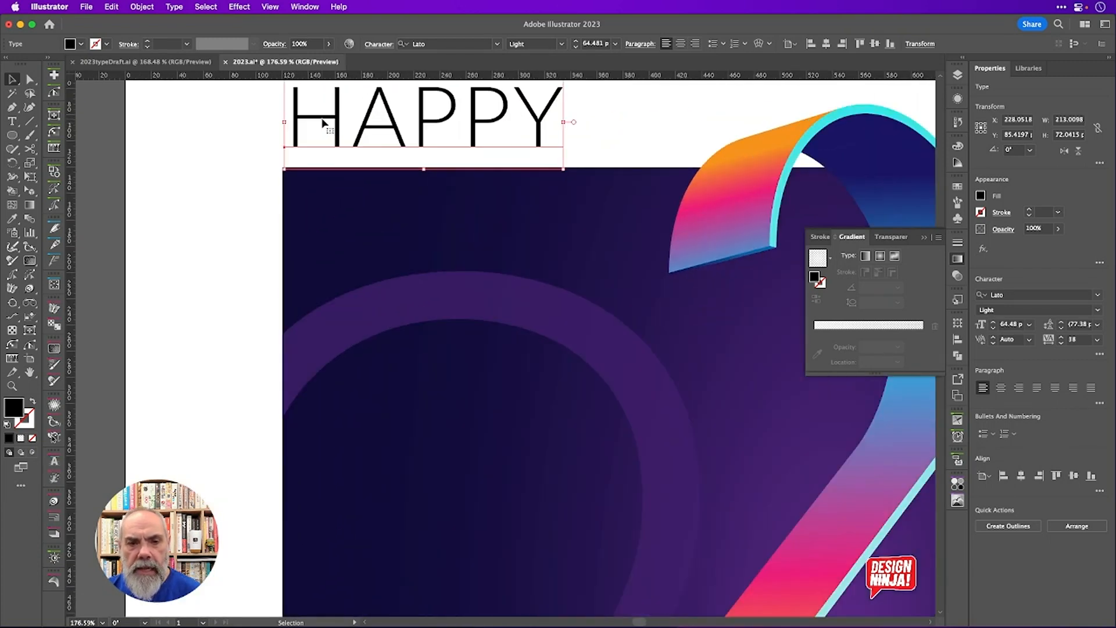
scroll(323, 122, up, 2)
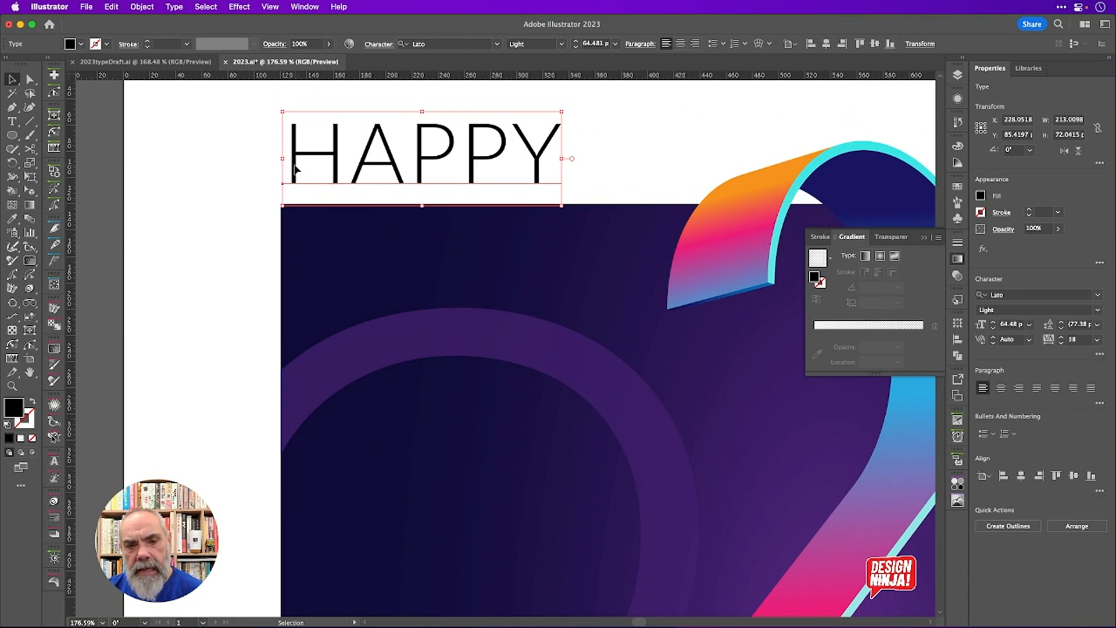
drag(296, 169, 292, 169)
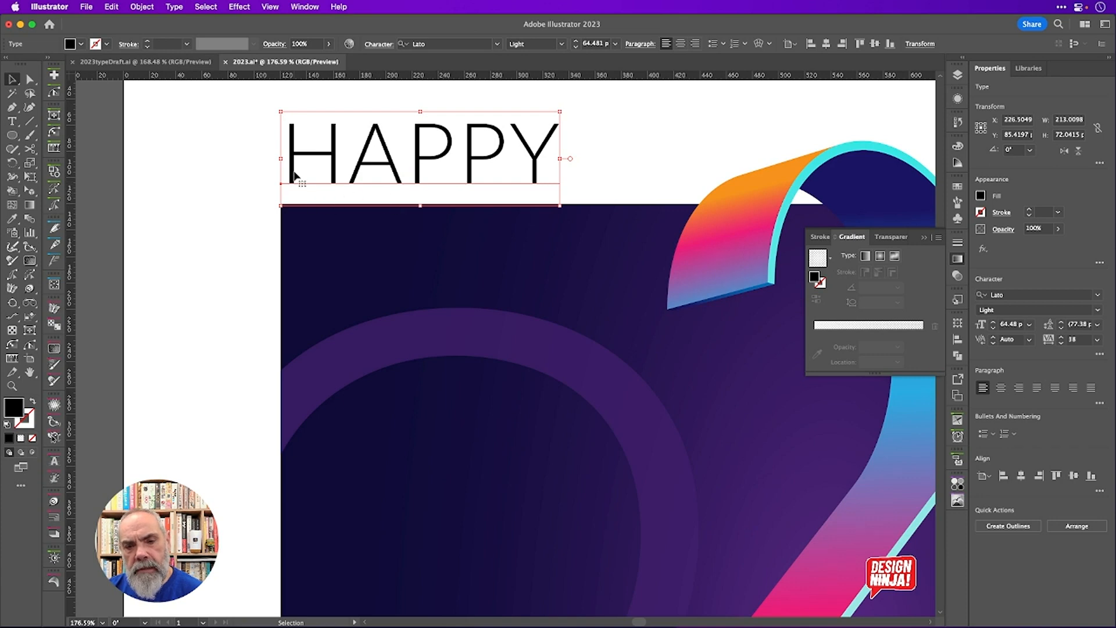
scroll(290, 176, up, 5)
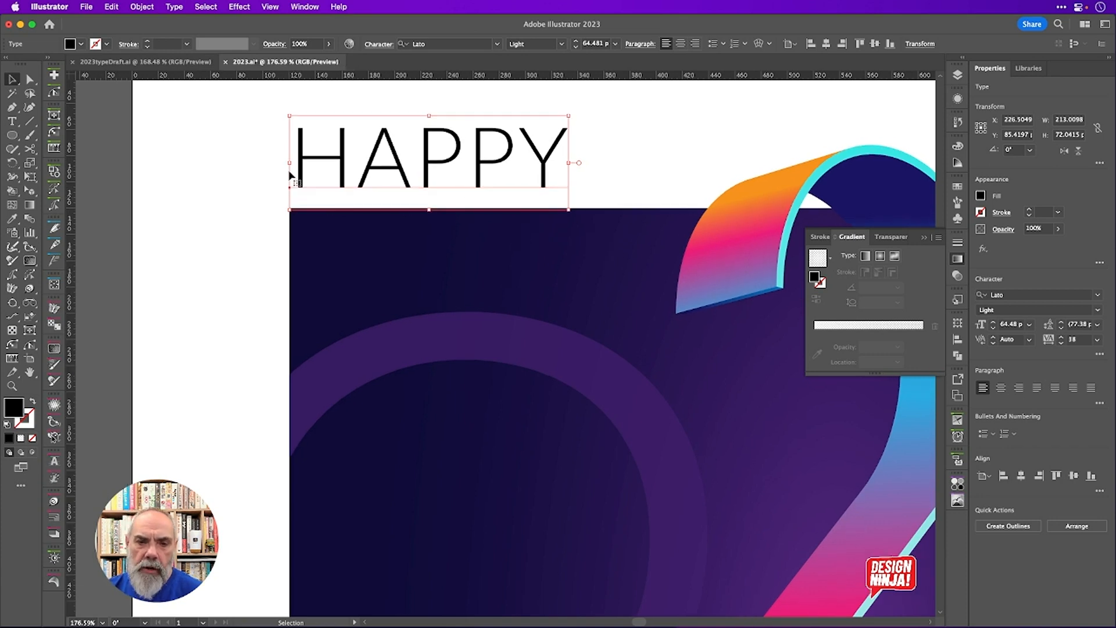
mouse_move(312, 182)
mouse_down()
mouse_move(297, 217)
mouse_move(301, 167)
mouse_up()
Place rotated copies of HAPPY outside the square, one at 90° by its lower-left corner and one at 270° by its upper-right corner
scroll(297, 217, down, 4)
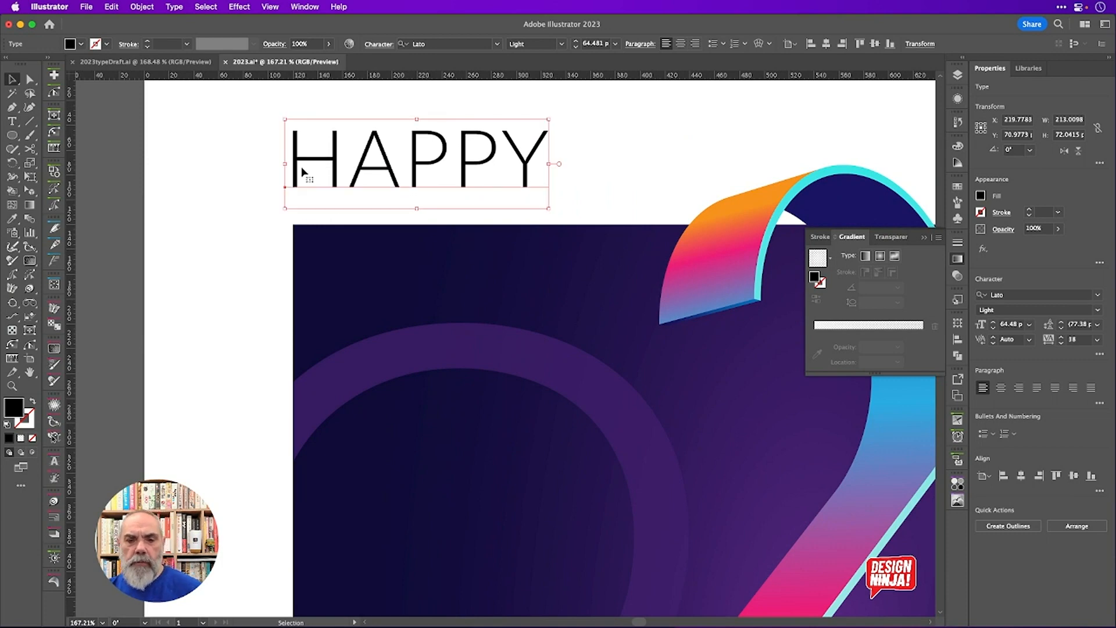
scroll(301, 166, down, 4)
scroll(301, 167, down, 3)
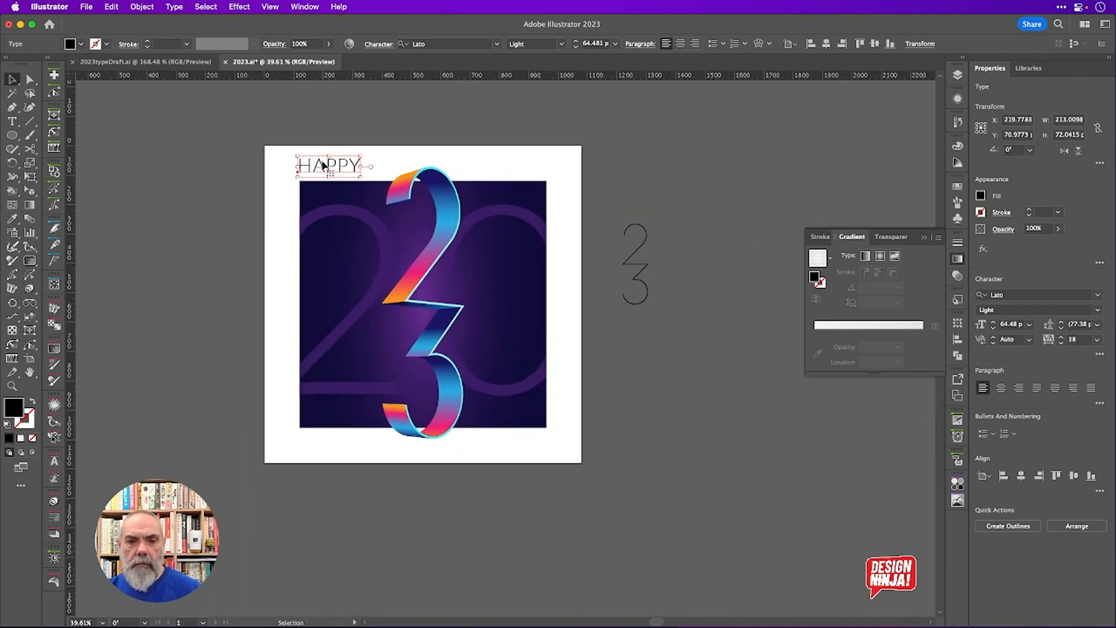
drag(330, 169, 553, 283)
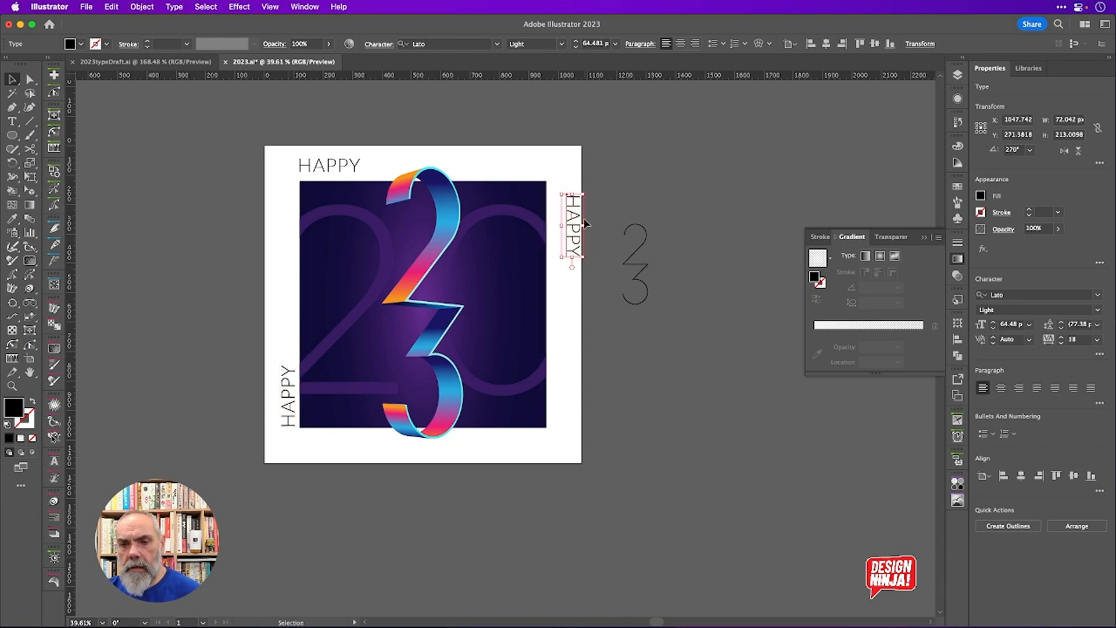
drag(576, 206, 565, 195)
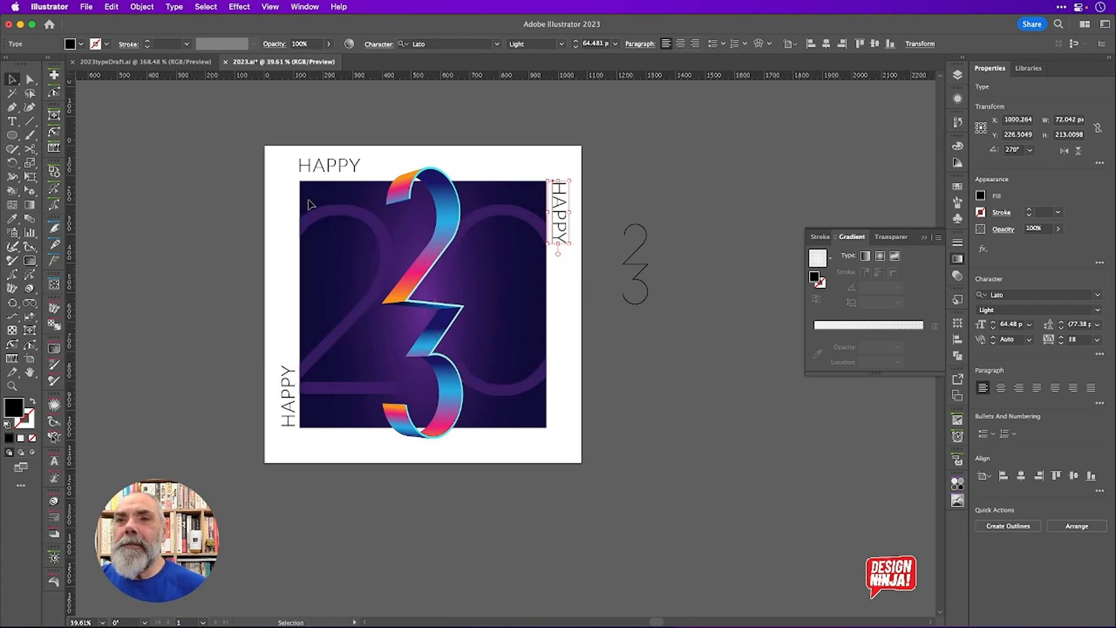
Select the vertical HAPPY beside the square's lower-left corner and examine the available Lato font styles
click(272, 415)
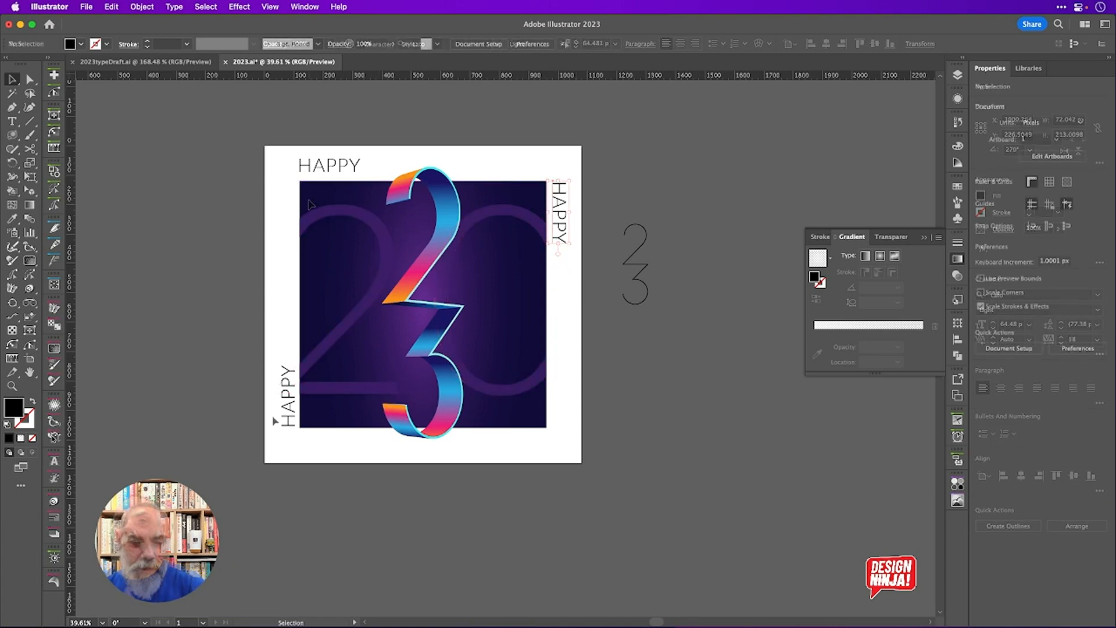
scroll(273, 416, up, 10)
click(337, 367)
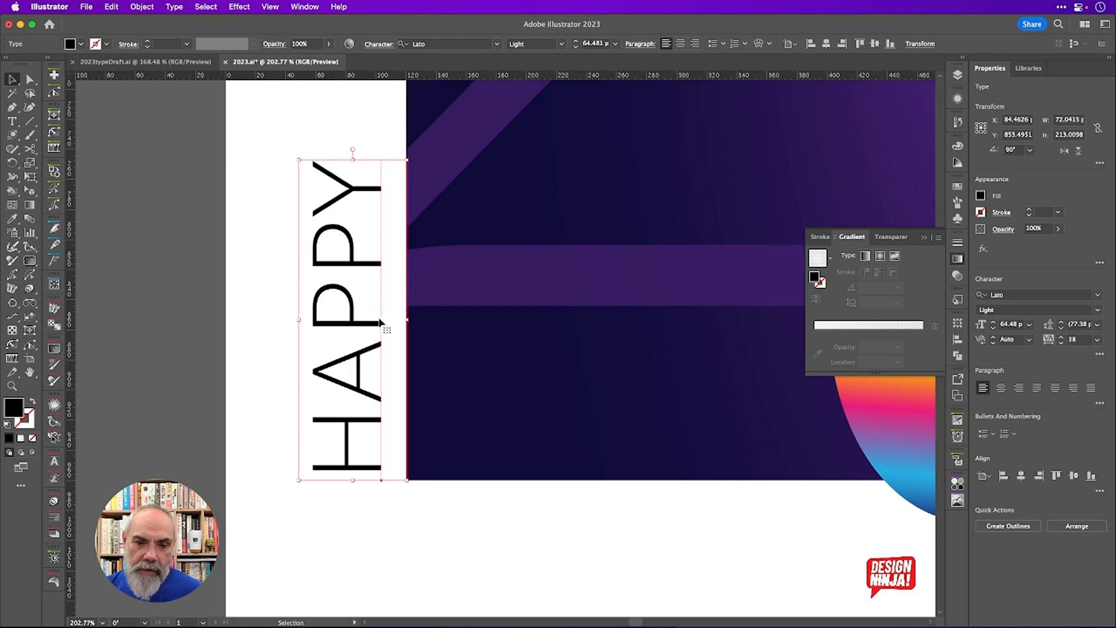
click(561, 43)
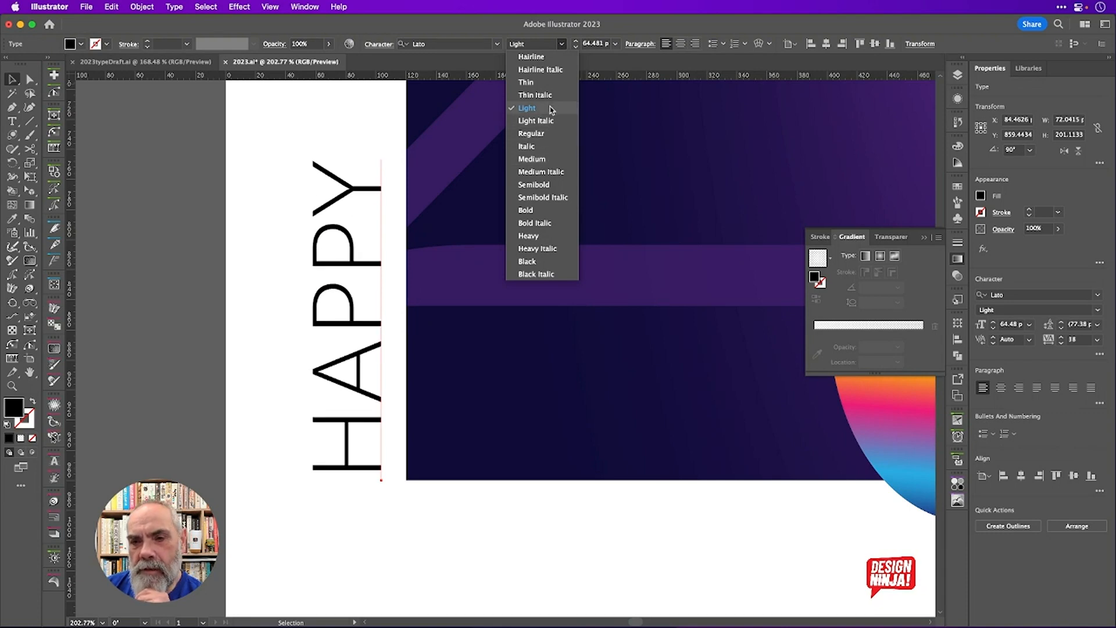
click(626, 27)
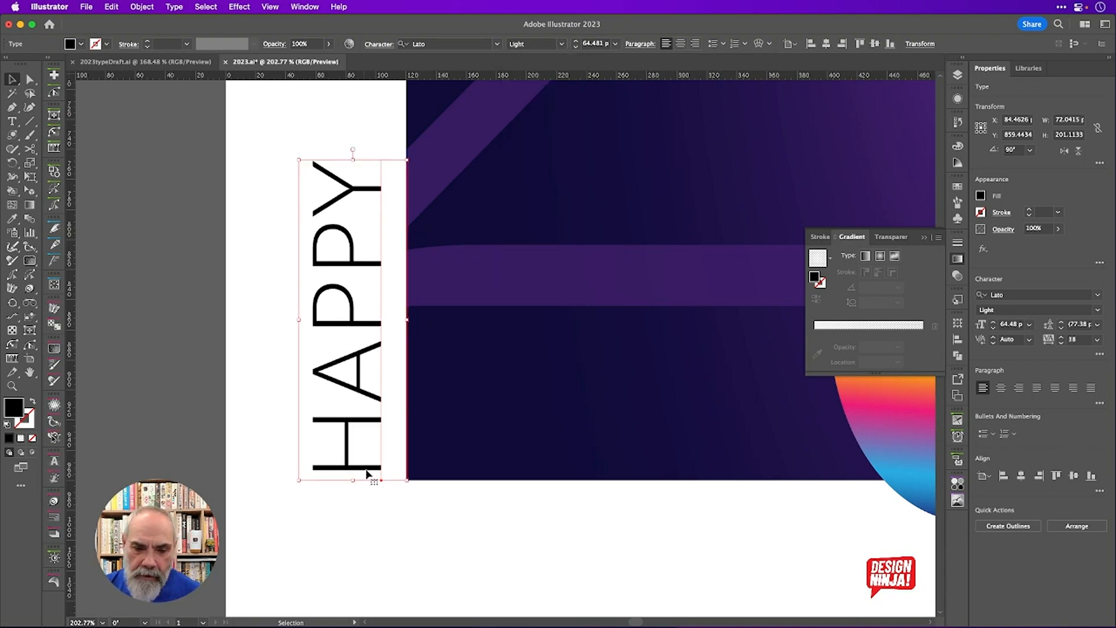
Reposition the vertical HAPPY outside the square's lower-left corner, keeping its H level with the square's bottom edge and a clear gap
drag(367, 474, 400, 479)
key(shift+super+b)
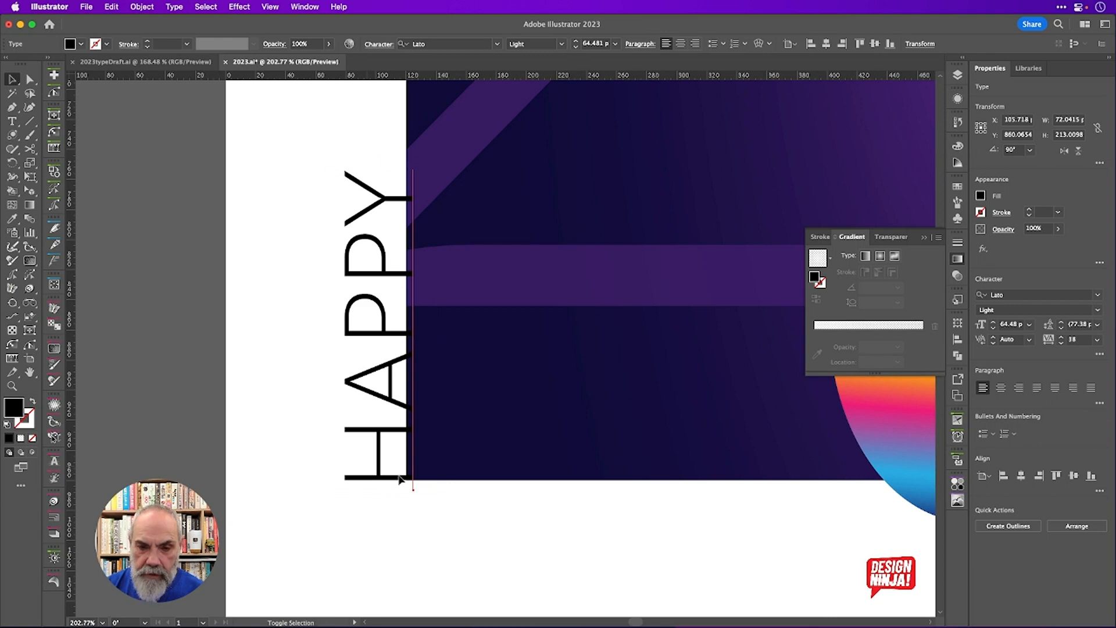
drag(399, 480, 345, 476)
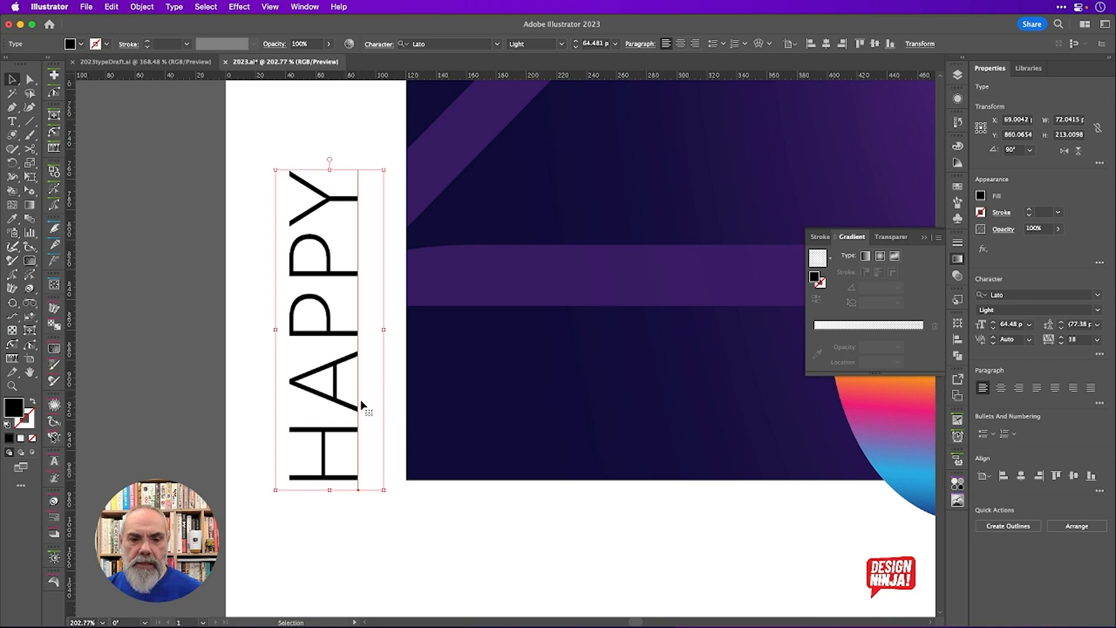
Replace the horizontal HAPPY above the square with NEW and set it in Lato Bold
key(super+0)
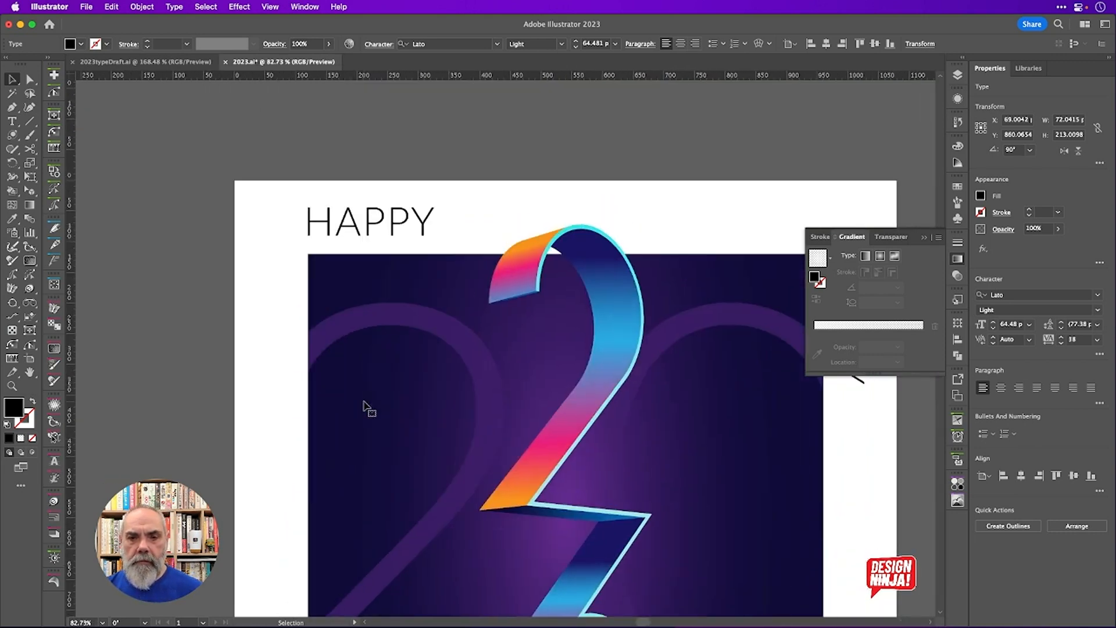
scroll(368, 384, up, 1)
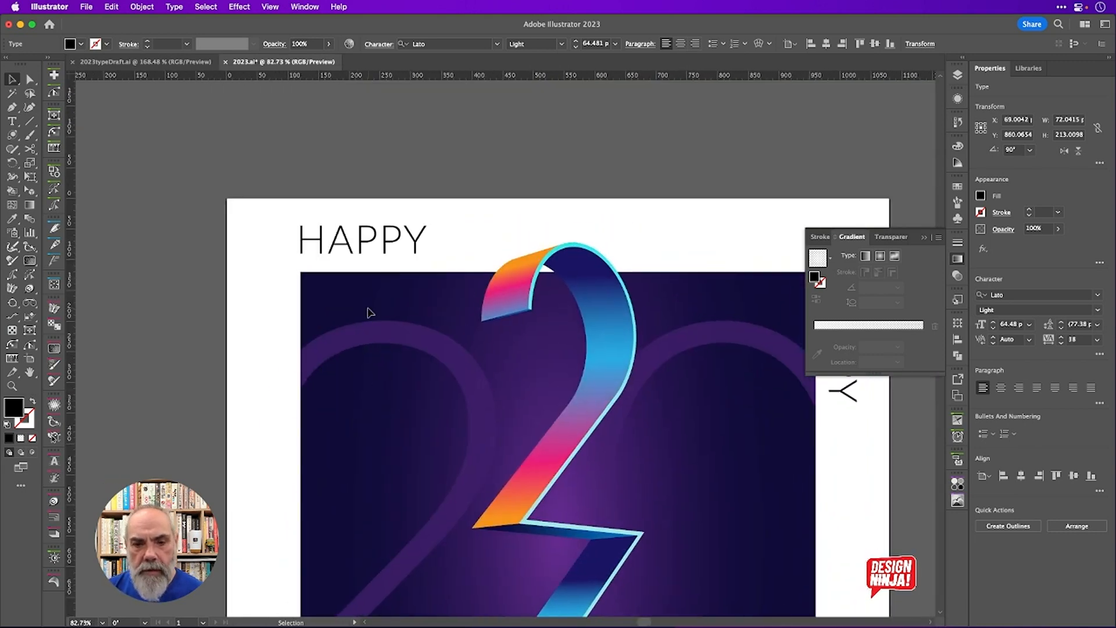
click(365, 250)
double_click(365, 250)
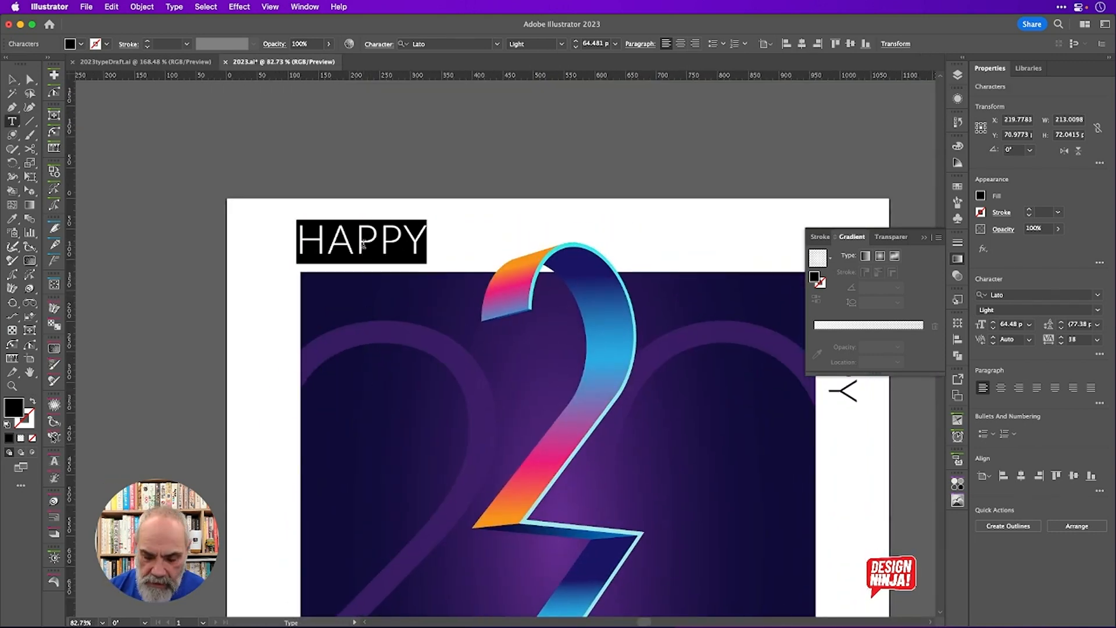
text(NEW)
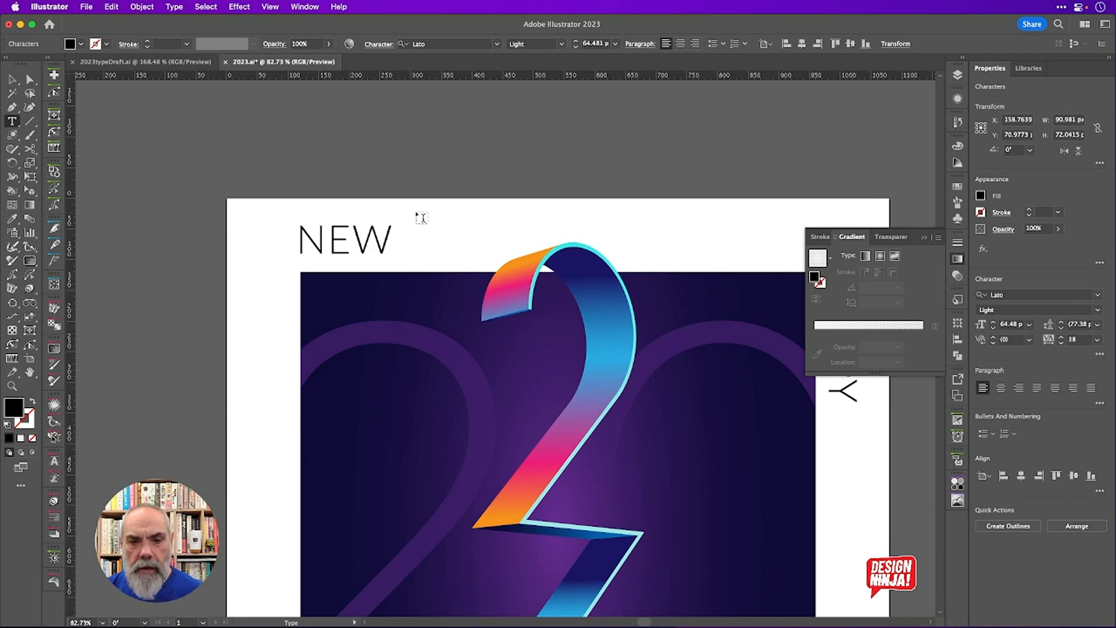
double_click(357, 240)
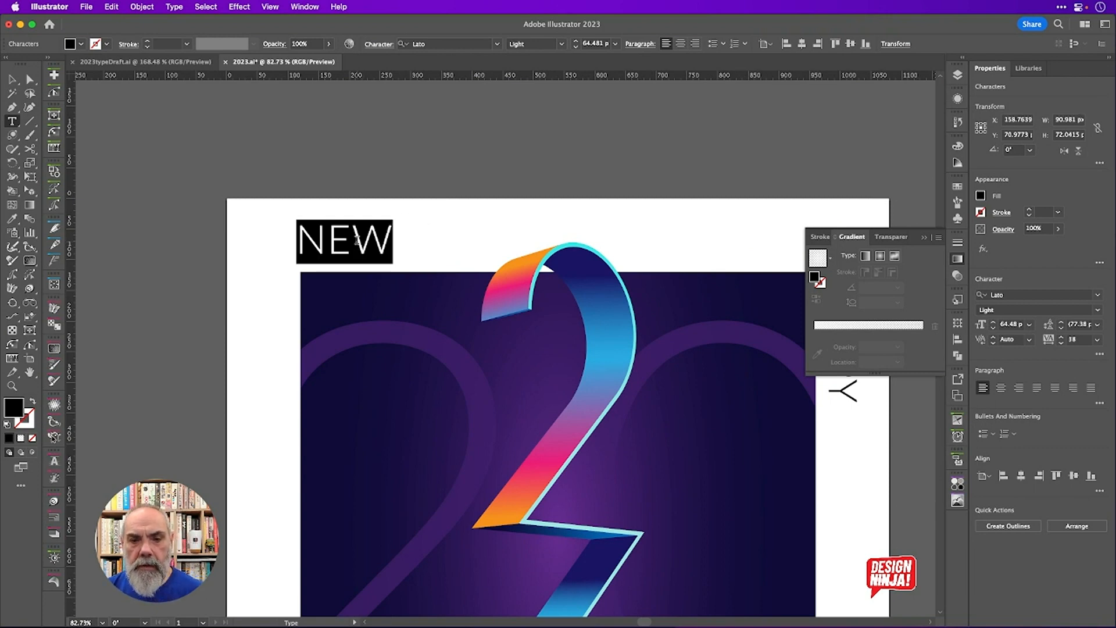
click(561, 44)
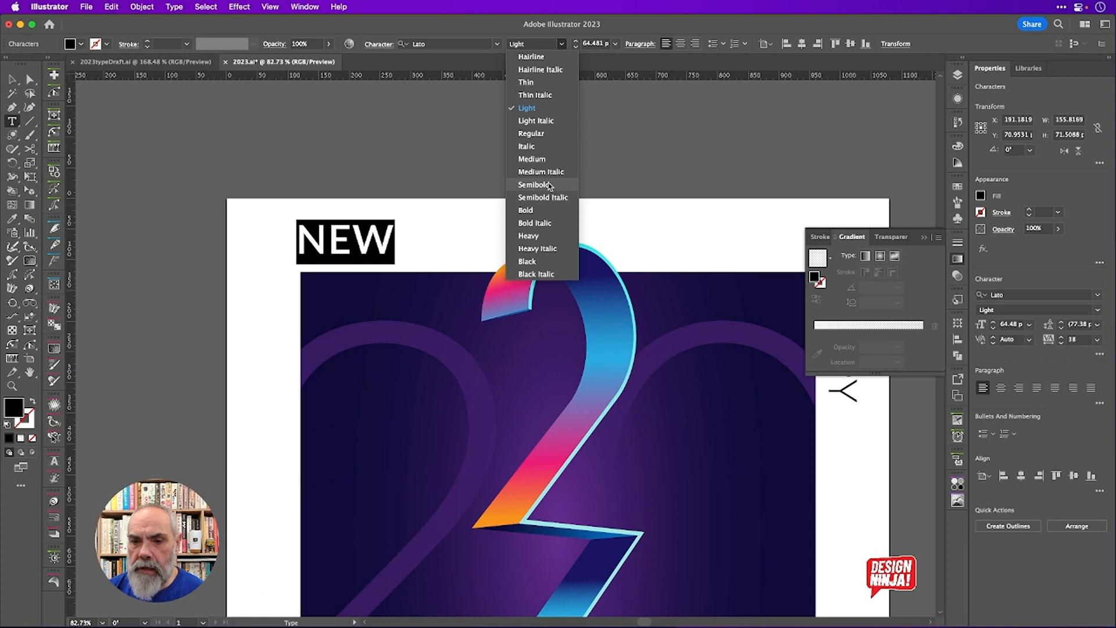
click(543, 211)
Set the vertical HAPPY beside the square's lower-left corner in Lato Regular
scroll(545, 214, down, 5)
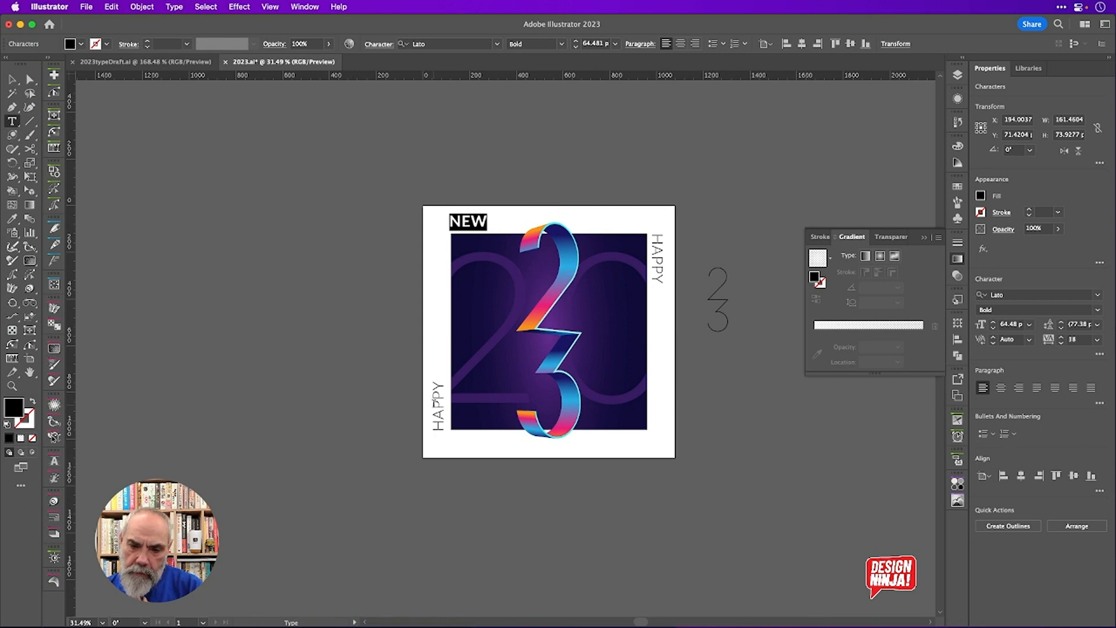
double_click(438, 407)
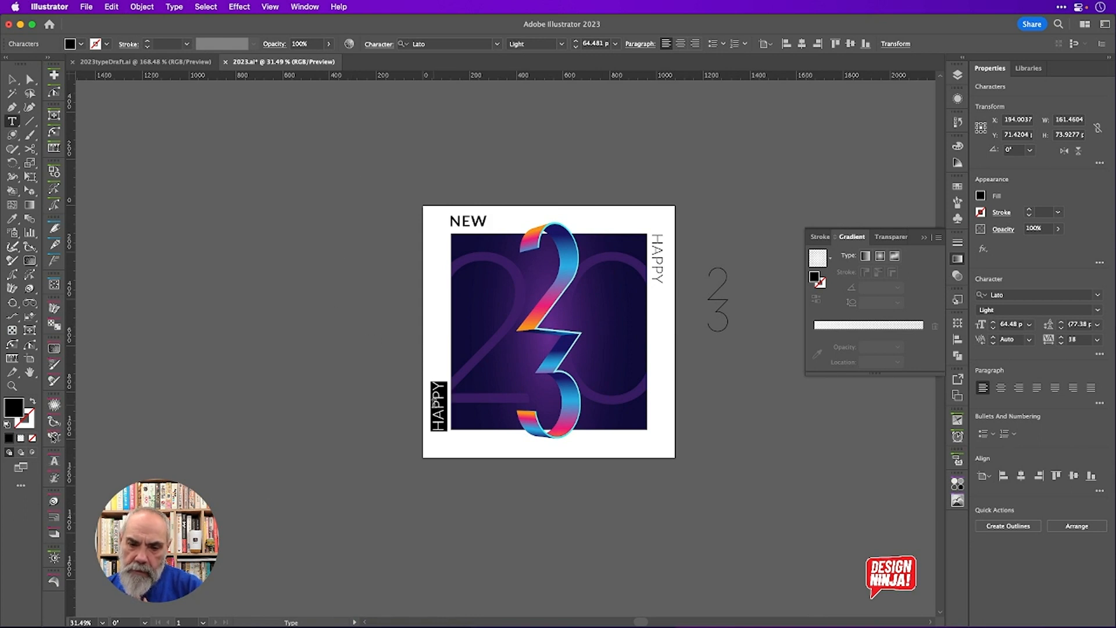
click(561, 44)
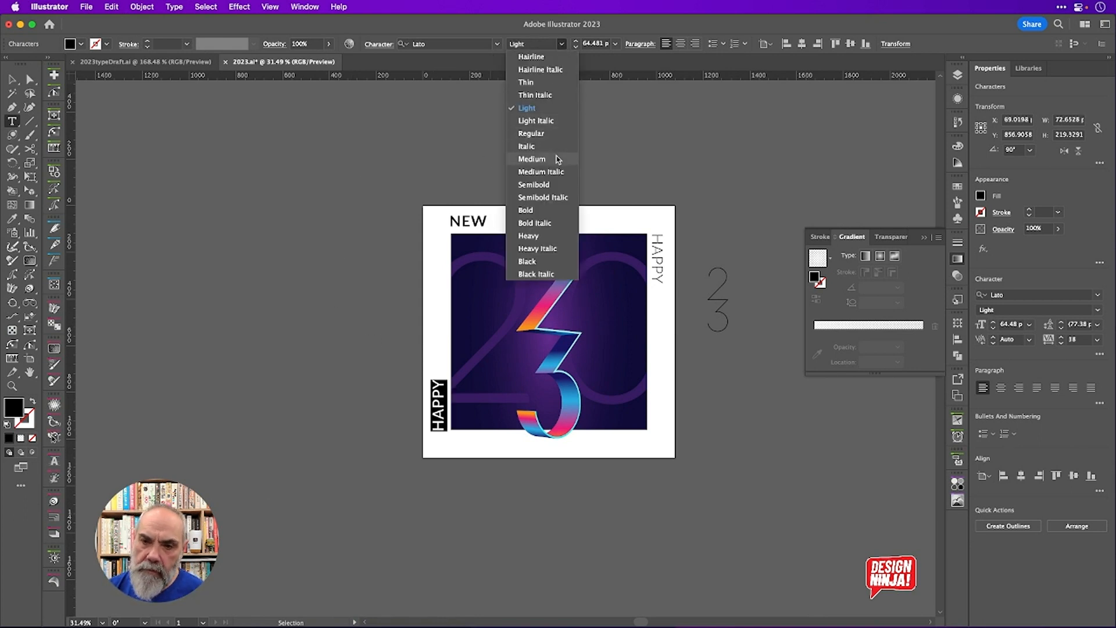
click(554, 135)
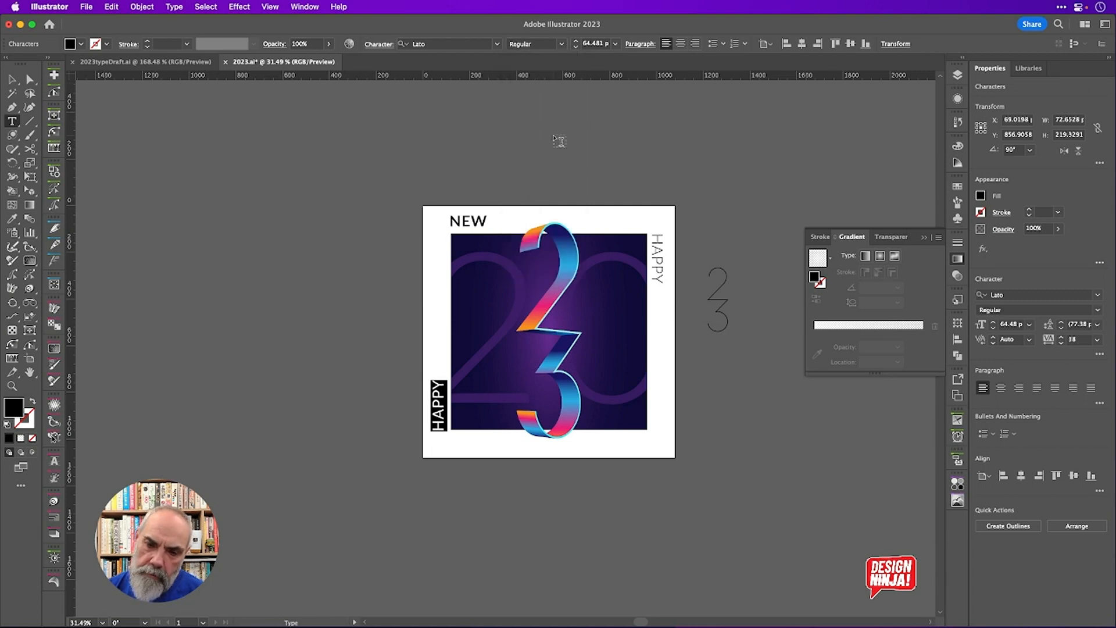
Replace the vertical HAPPY by the square's upper-right corner with YEAR and set it in Lato Black
double_click(658, 252)
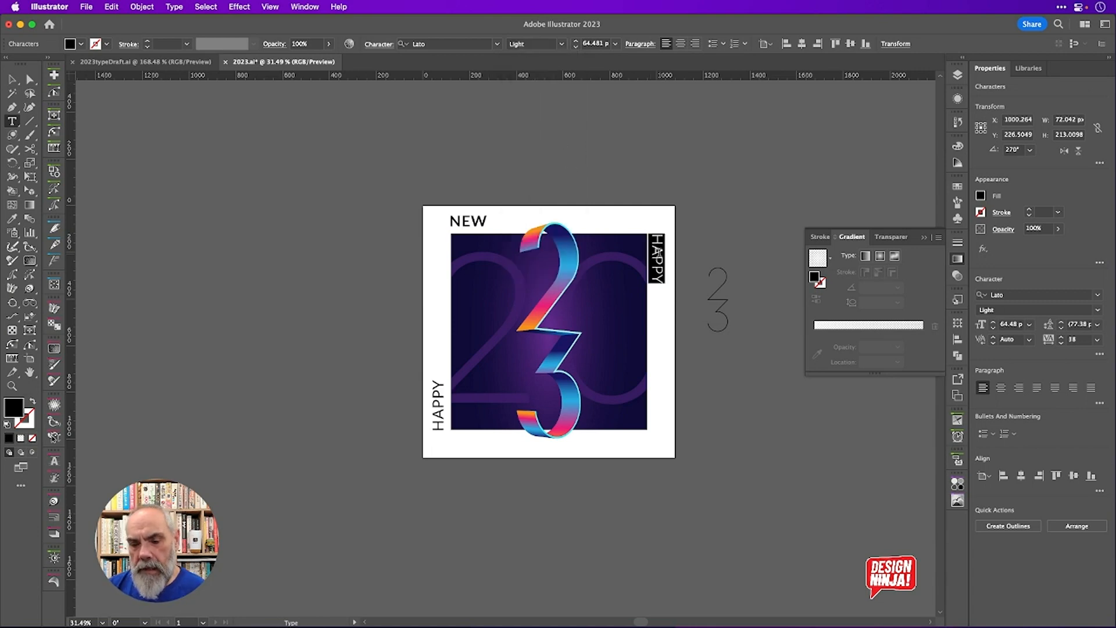
text(YEA)
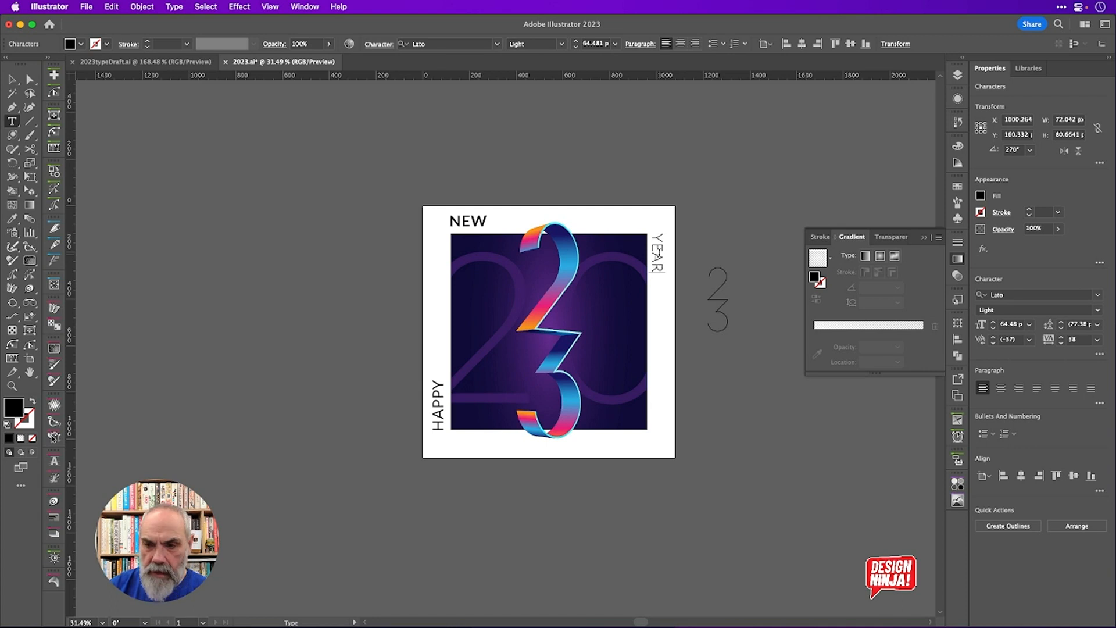
text(R)
double_click(657, 251)
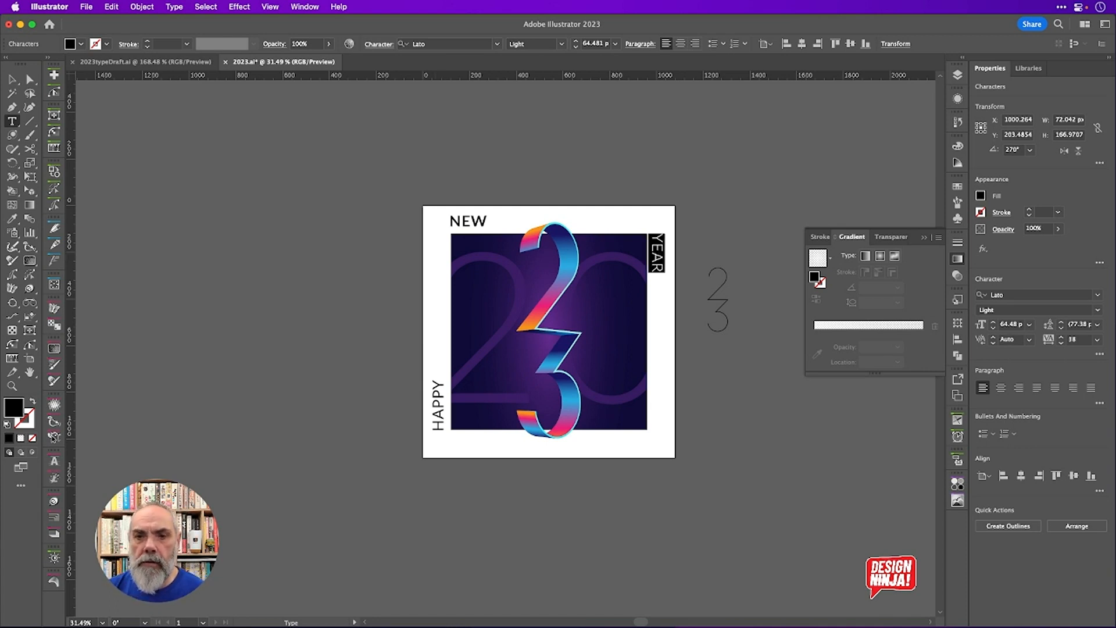
click(561, 43)
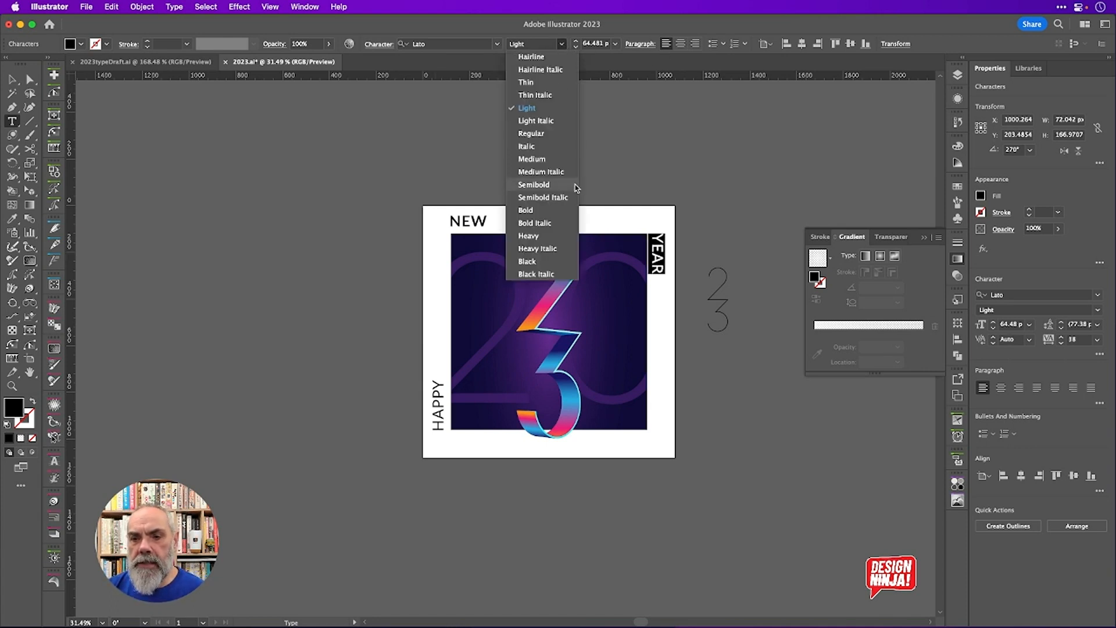
click(554, 266)
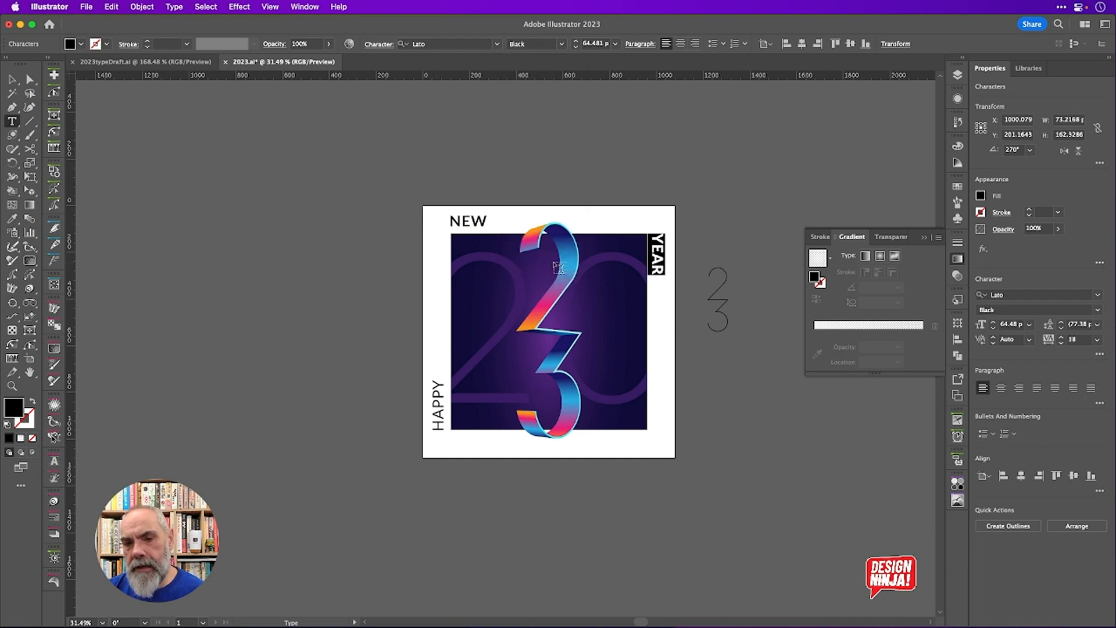
key(Escape)
click(275, 295)
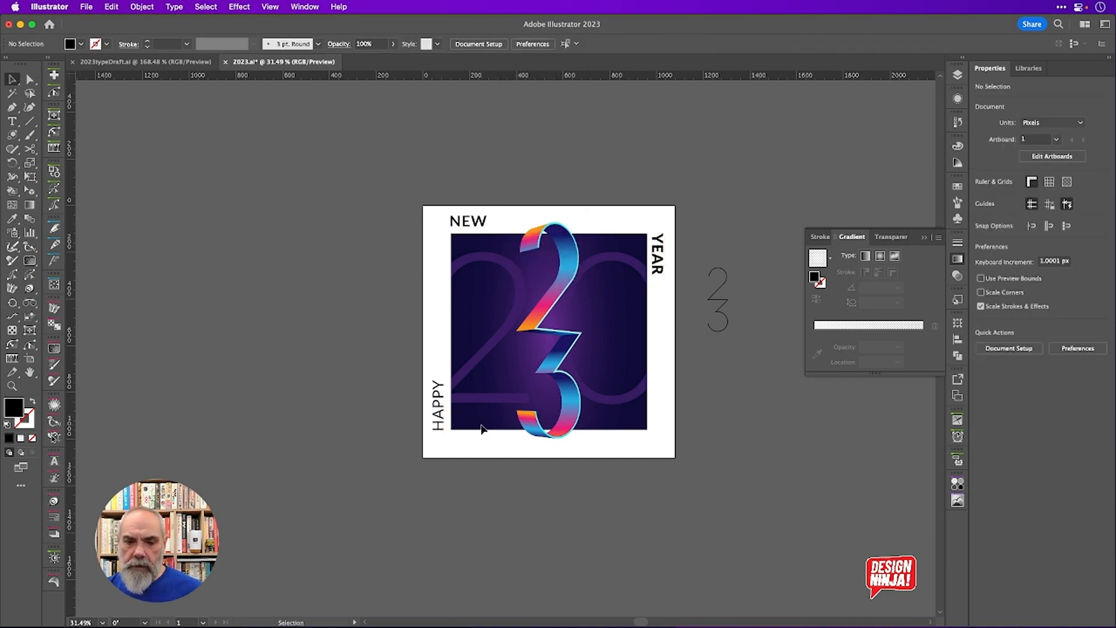
Try converting the vertical HAPPY to outlines and moving it clear of the square's left edge
scroll(481, 428, up, 5)
scroll(478, 448, up, 5)
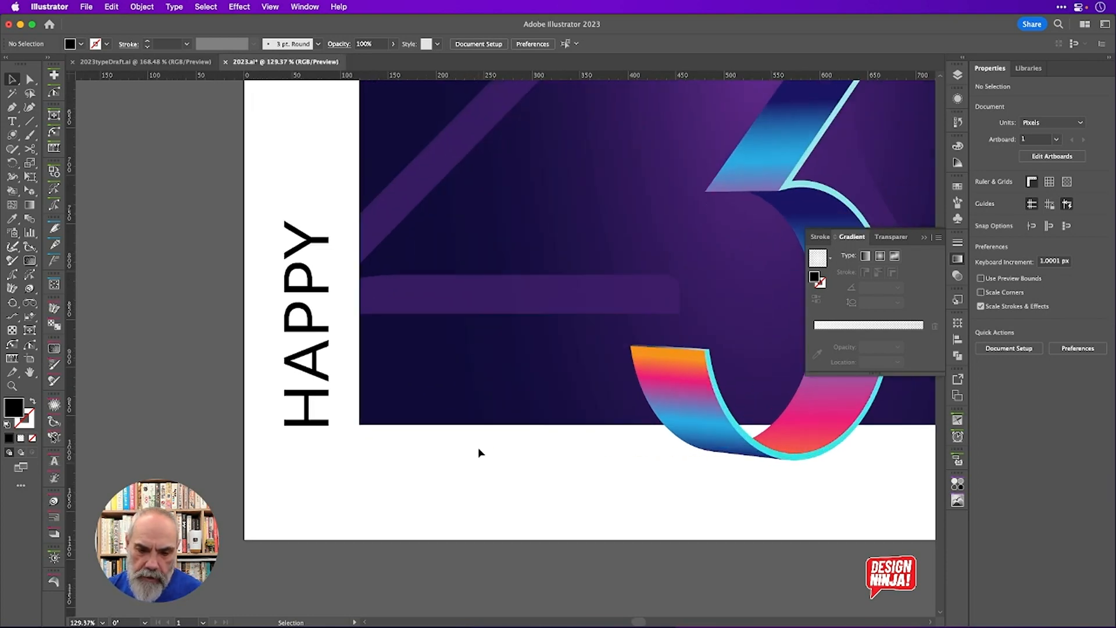
drag(313, 394, 362, 394)
key(super+shift+o)
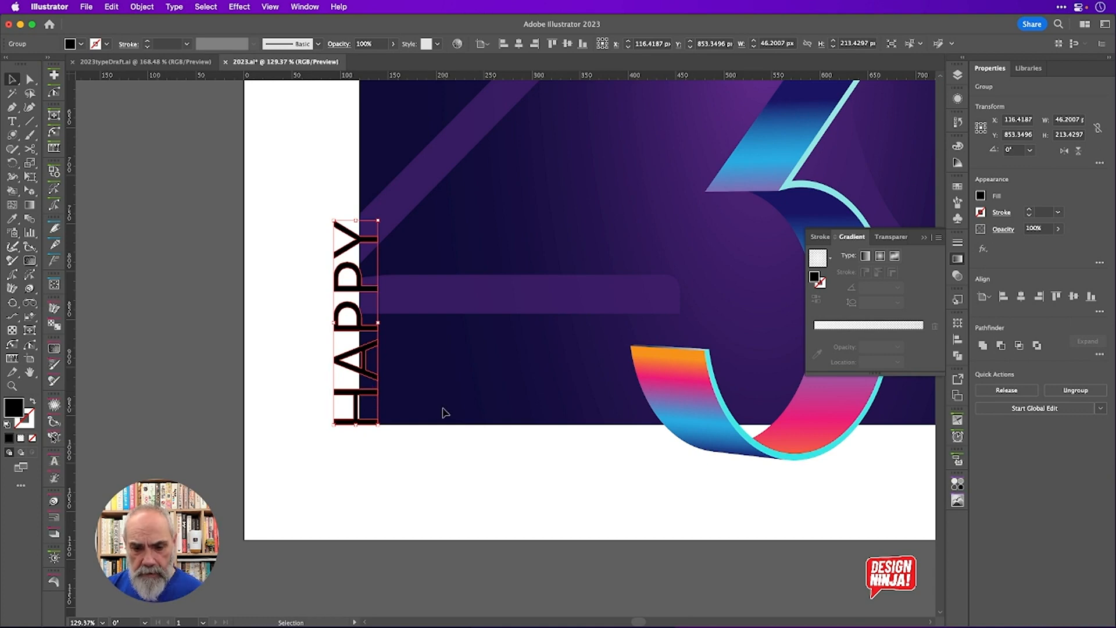
drag(360, 397, 307, 401)
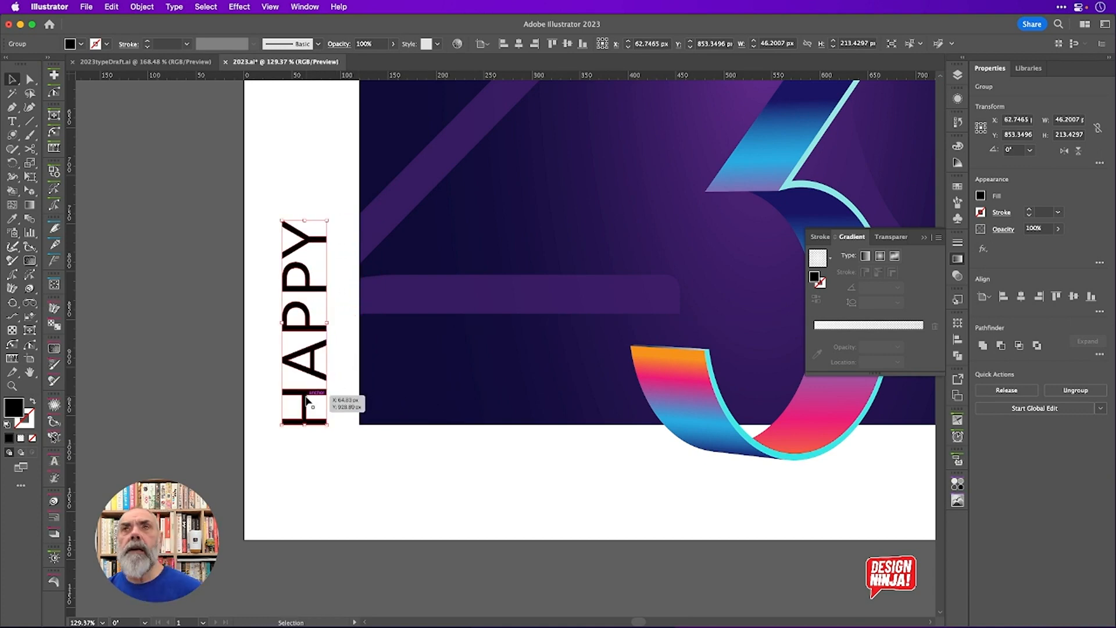
key(super+z)
key(super+z)
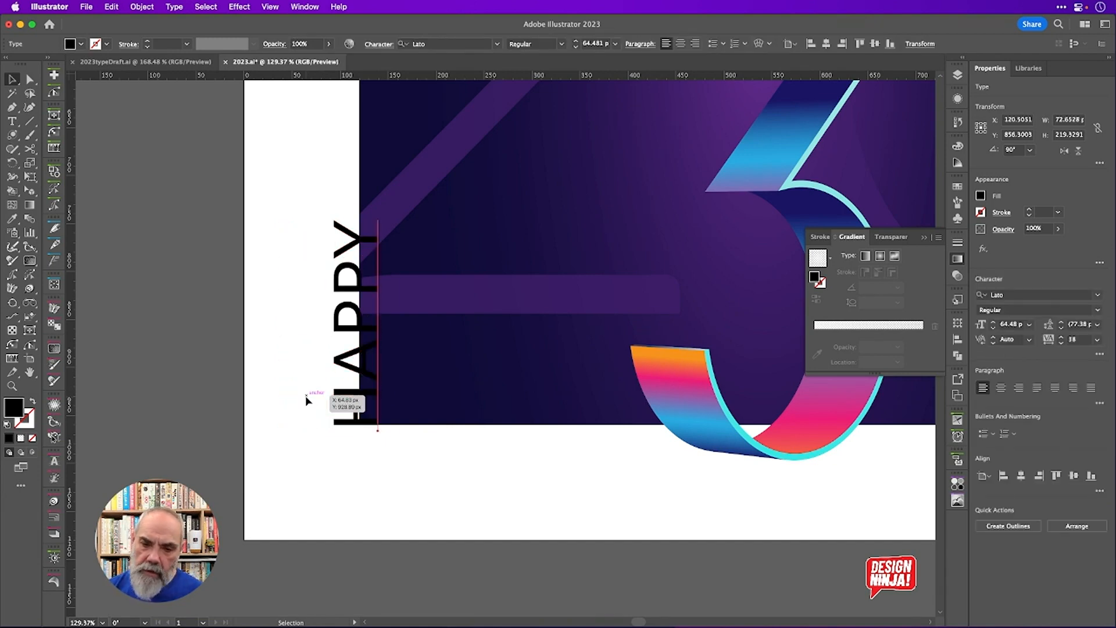
Position HAPPY, NEW and YEAR with similar gaps outside the square, each word's first letter flush with its nearest corner
drag(364, 411, 310, 398)
drag(310, 398, 306, 399)
scroll(383, 328, up, 5)
scroll(382, 328, right, 2)
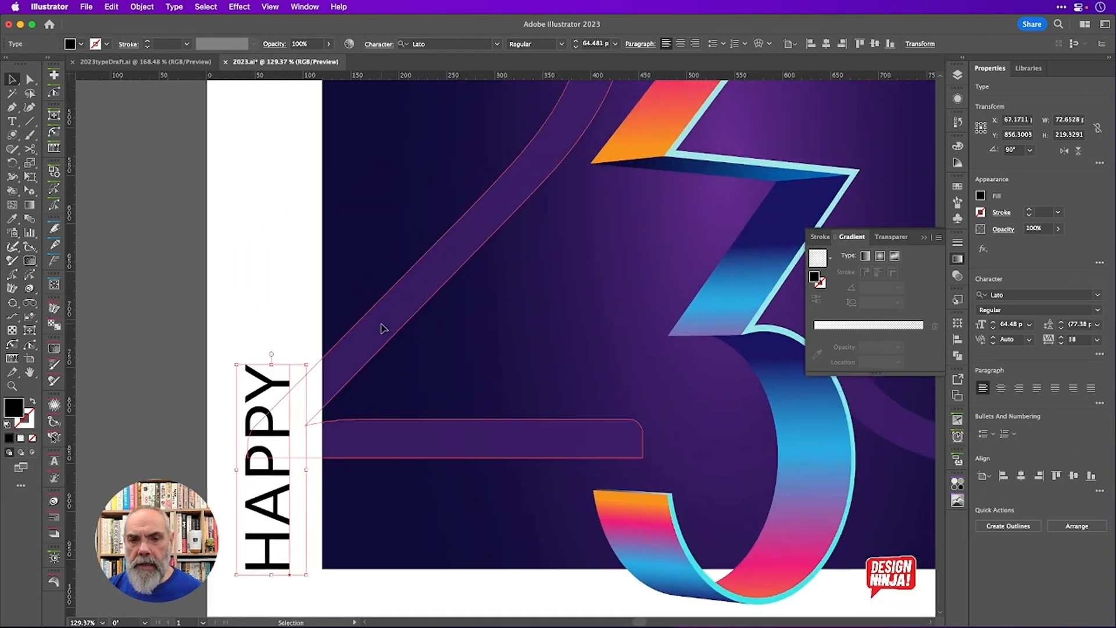
scroll(382, 329, up, 10)
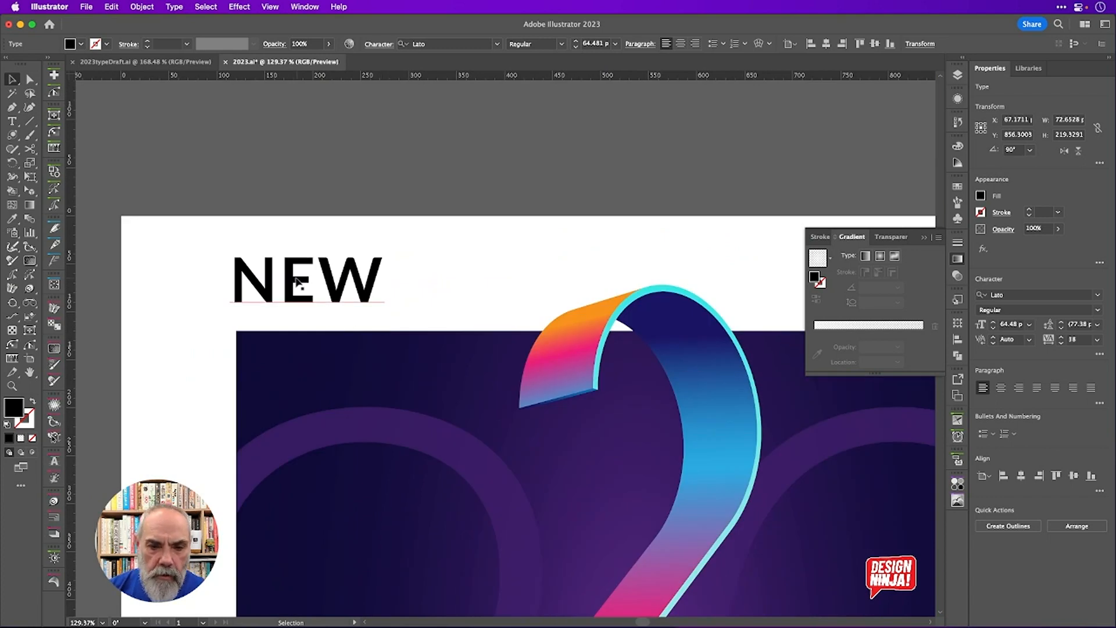
mouse_move(296, 281)
mouse_down()
mouse_move(296, 308)
mouse_move(292, 280)
mouse_up()
scroll(292, 282, right, 10)
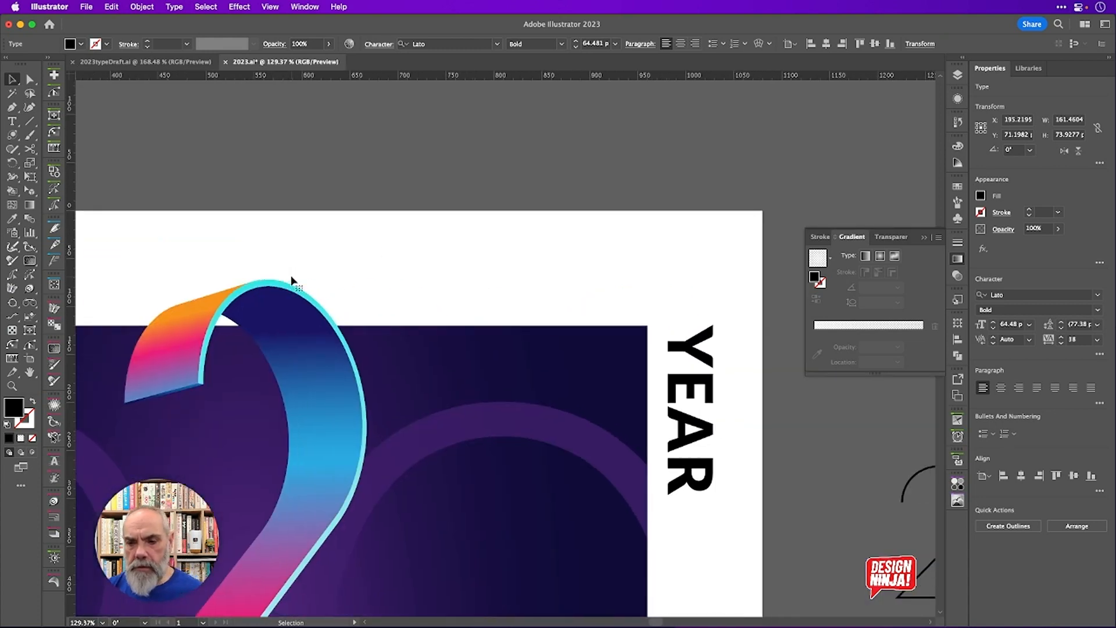
mouse_move(440, 328)
mouse_down()
mouse_move(381, 329)
mouse_move(447, 348)
mouse_up()
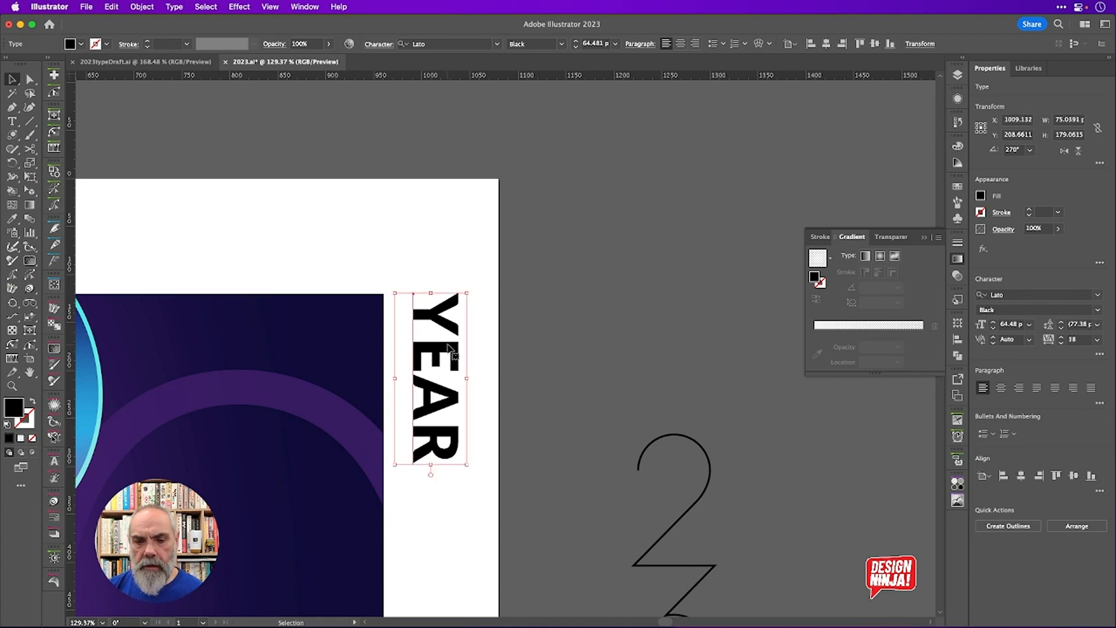
Group the three text objects HAPPY, NEW and YEAR
scroll(448, 349, down, 5)
scroll(452, 351, down, 3)
scroll(451, 351, left, 5)
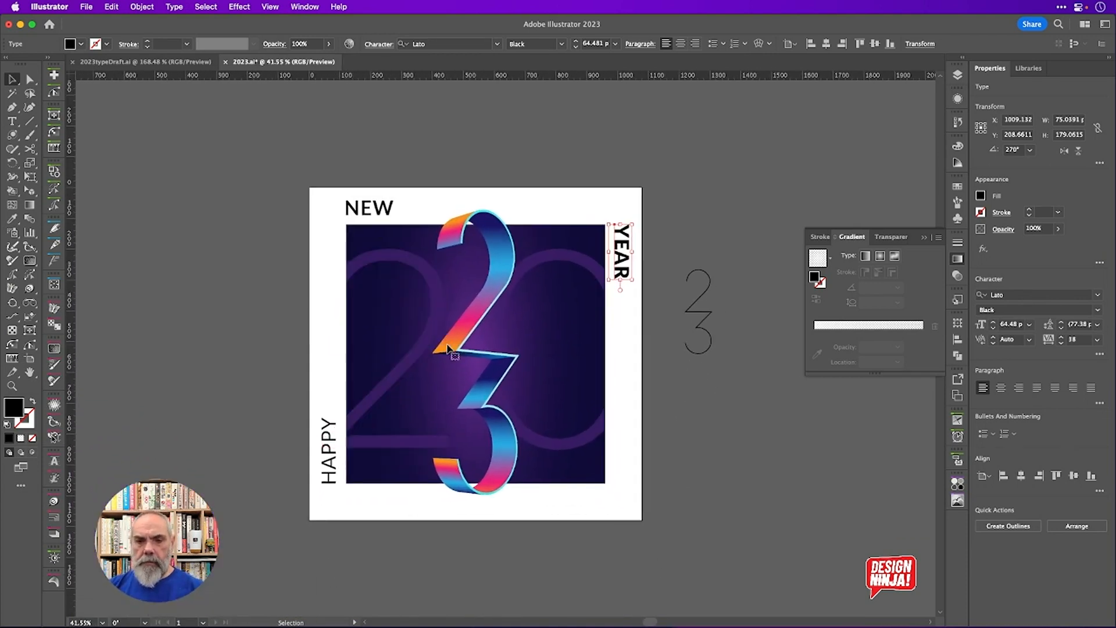
click(295, 305)
key(super+0)
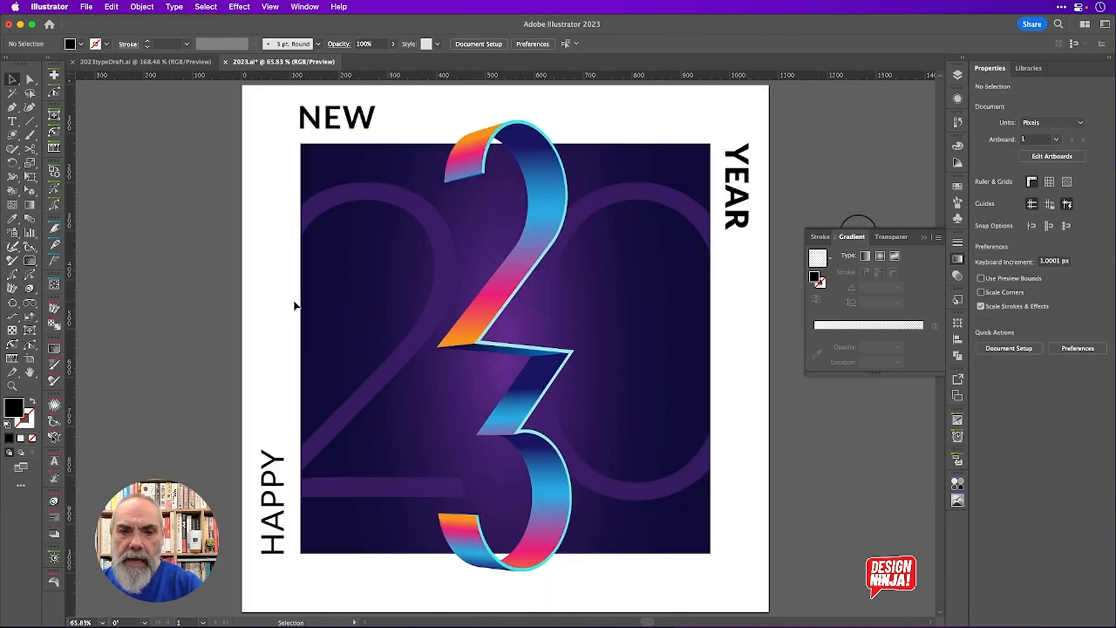
click(279, 464)
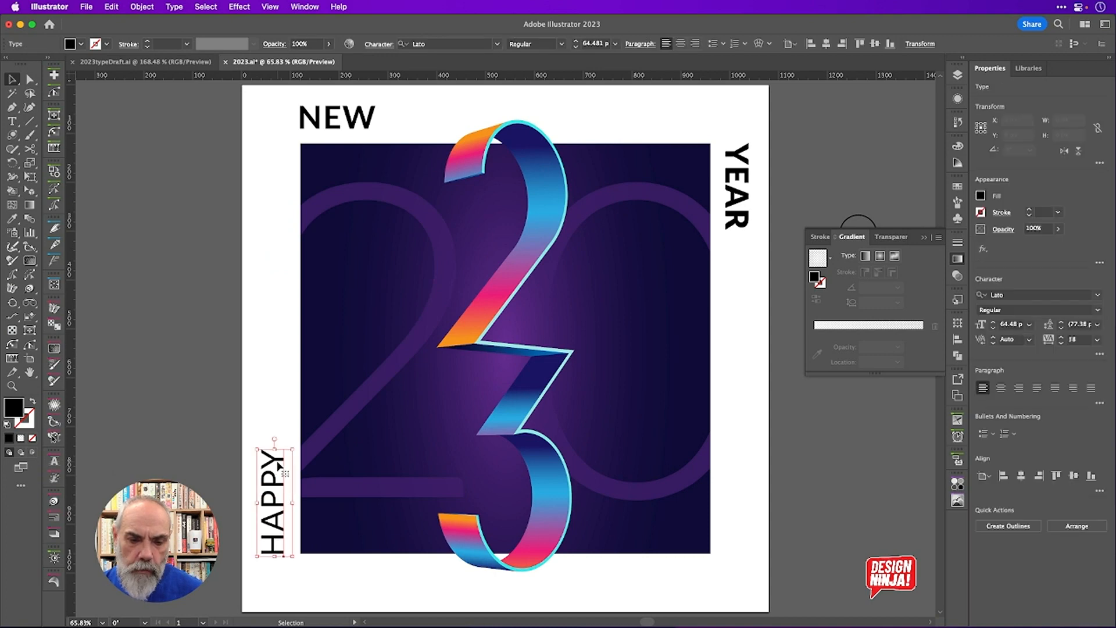
shift+click(359, 117)
shift+click(744, 186)
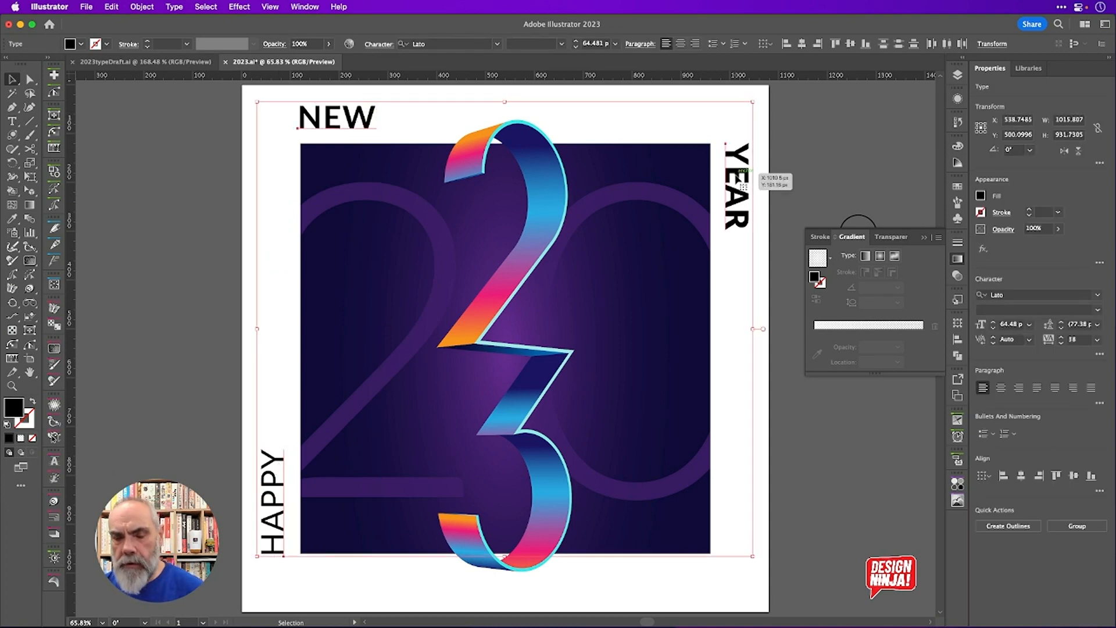
key(super+g)
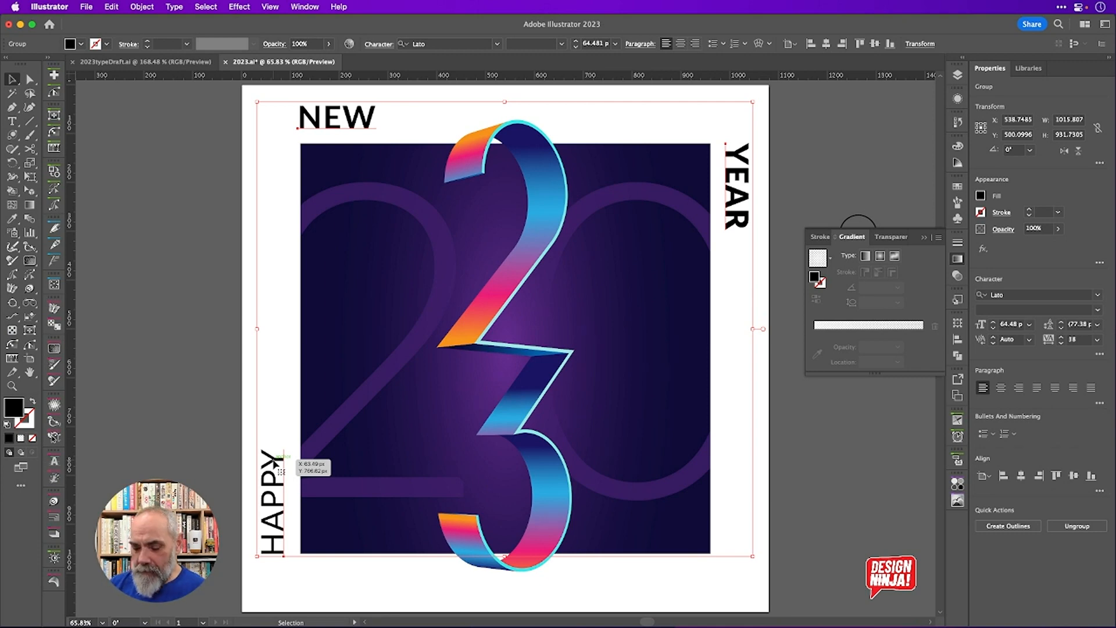
Remove the fill from the grouped HAPPY NEW YEAR text and check the lettering in Outline view before returning to Preview
key(slash)
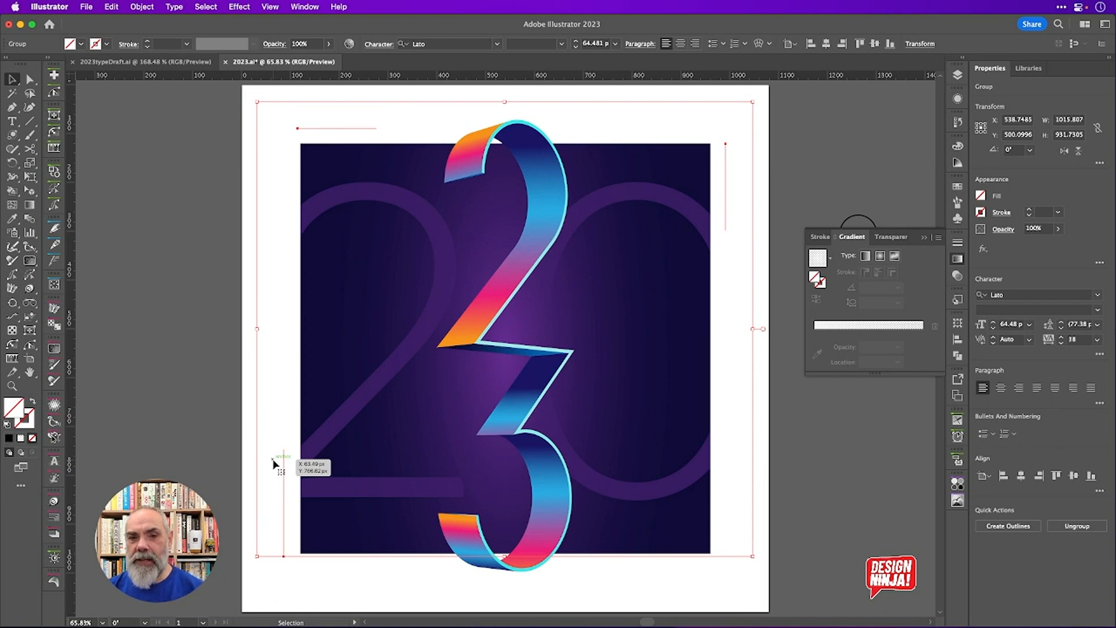
key(a)
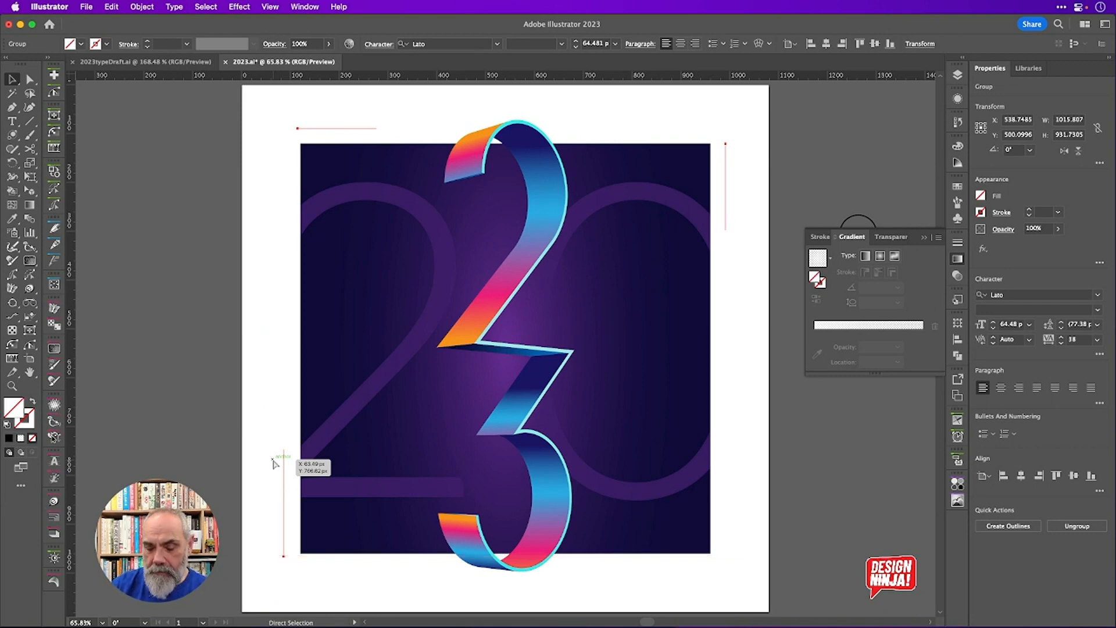
key(super+y)
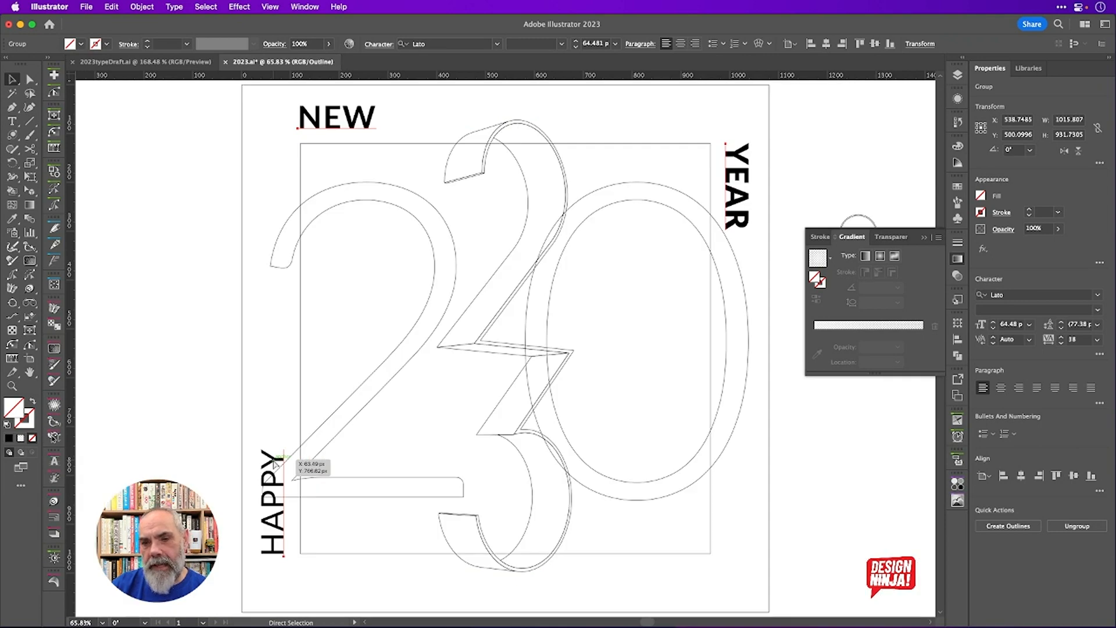
key(super+y)
key(v)
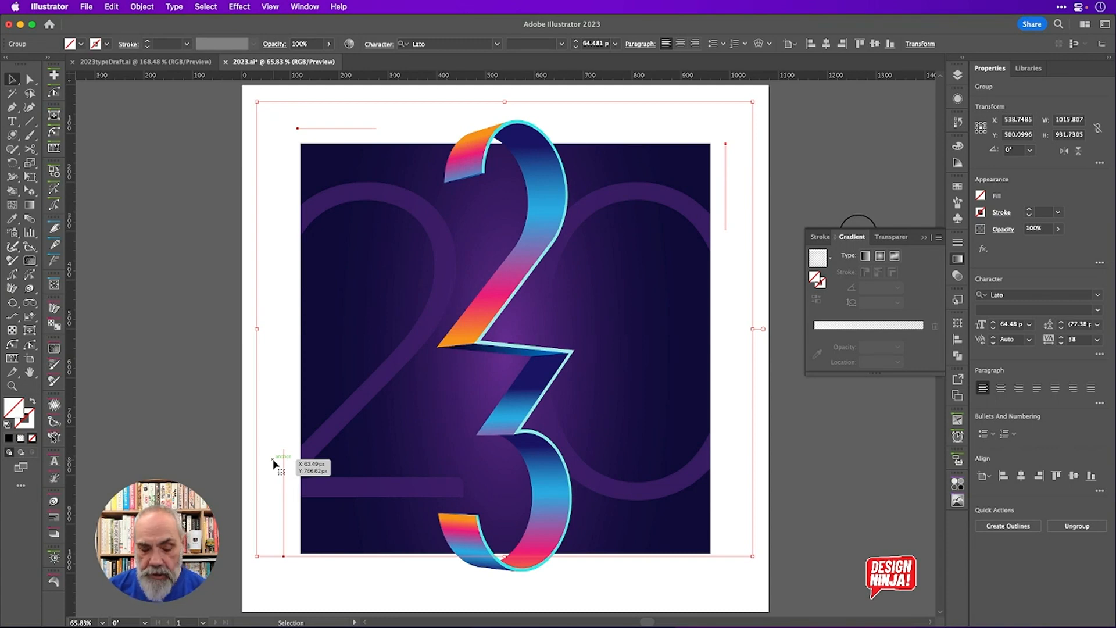
Undo the fill removal on the grouped HAPPY NEW YEAR lettering and review the group's fill attribute and available swatches
key(a)
key(super+z)
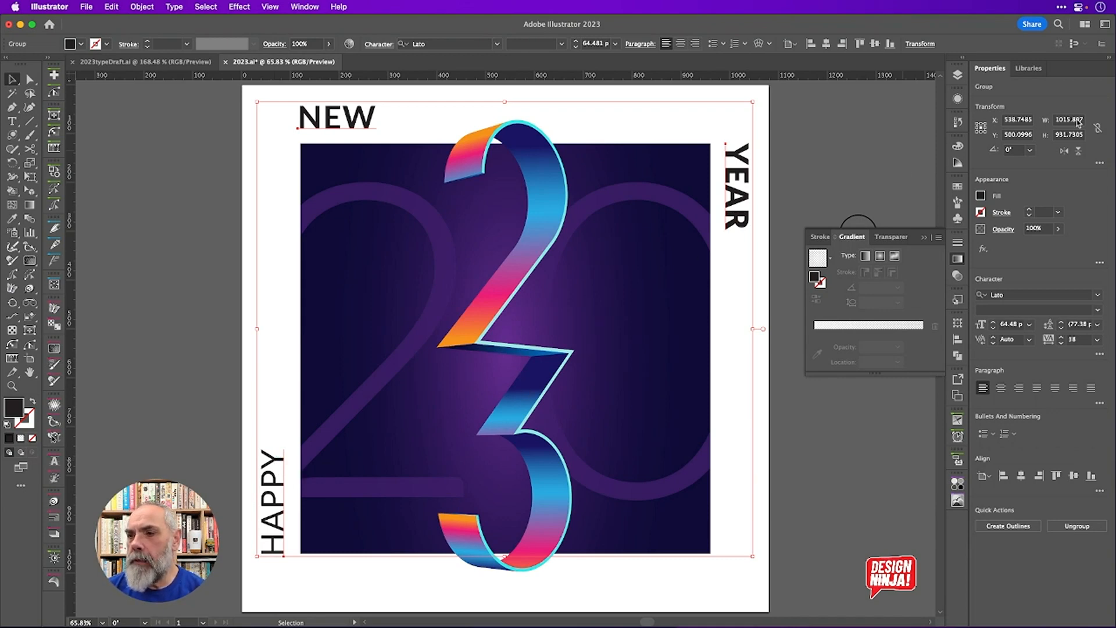
click(958, 98)
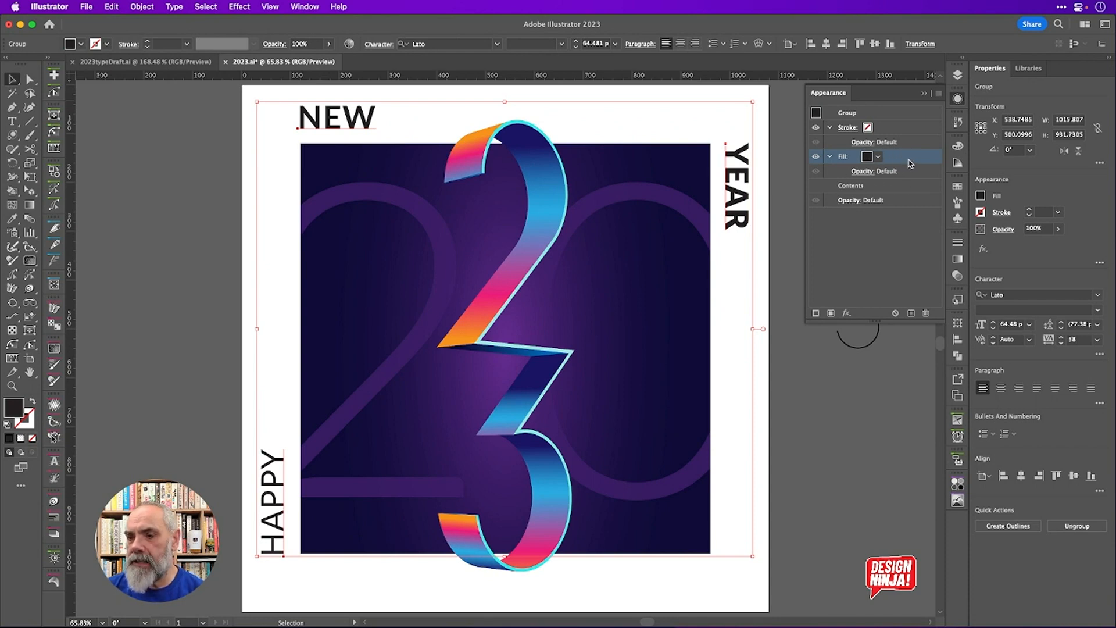
click(879, 157)
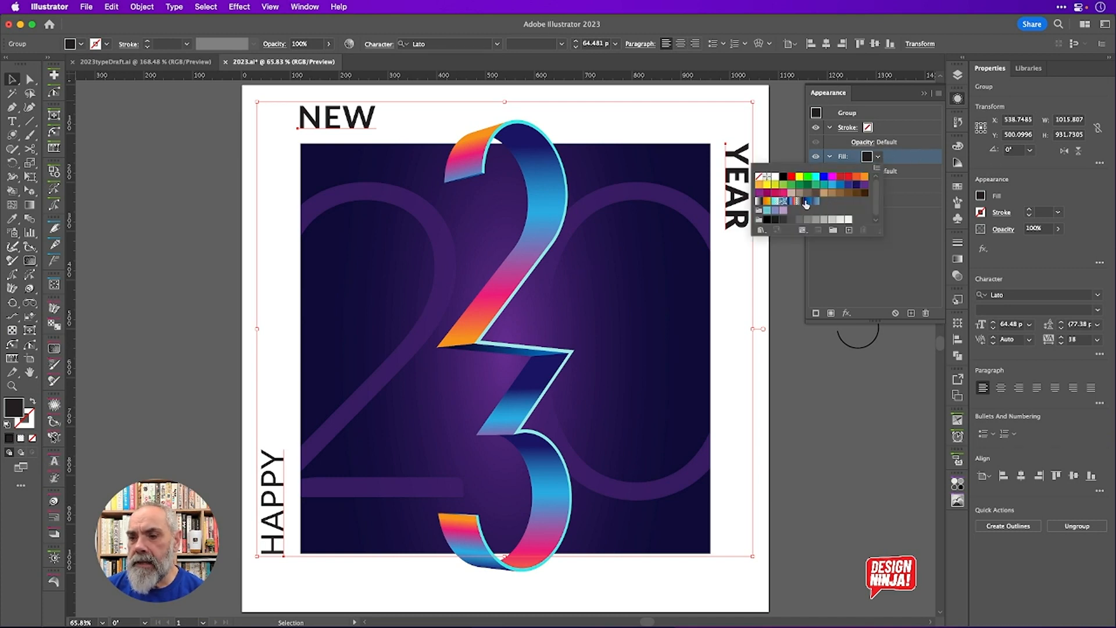
click(912, 157)
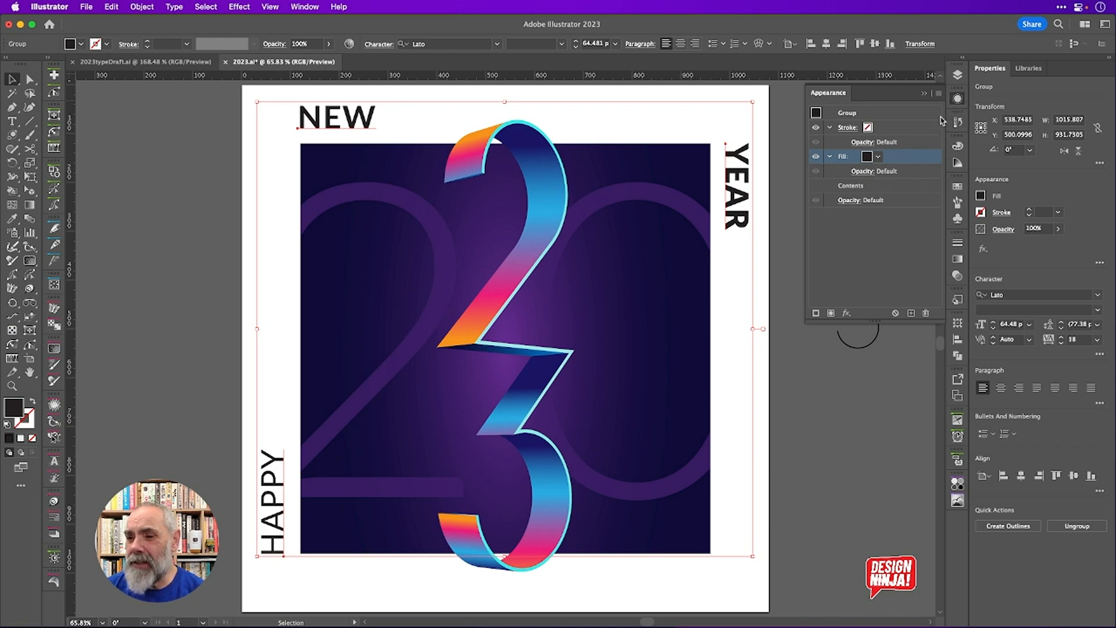
click(878, 157)
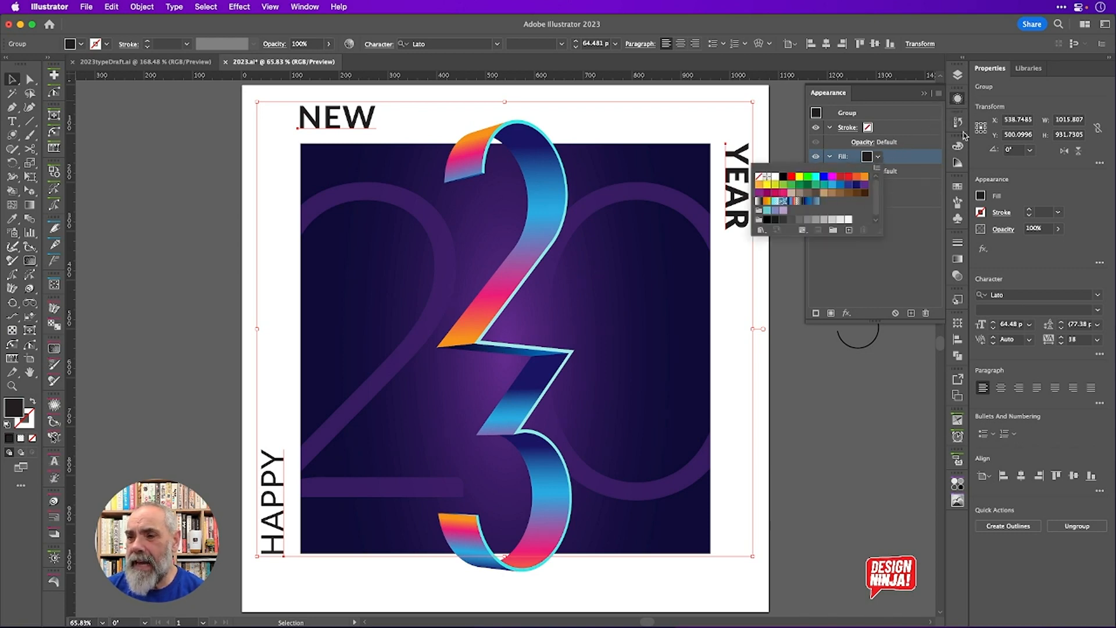
click(954, 100)
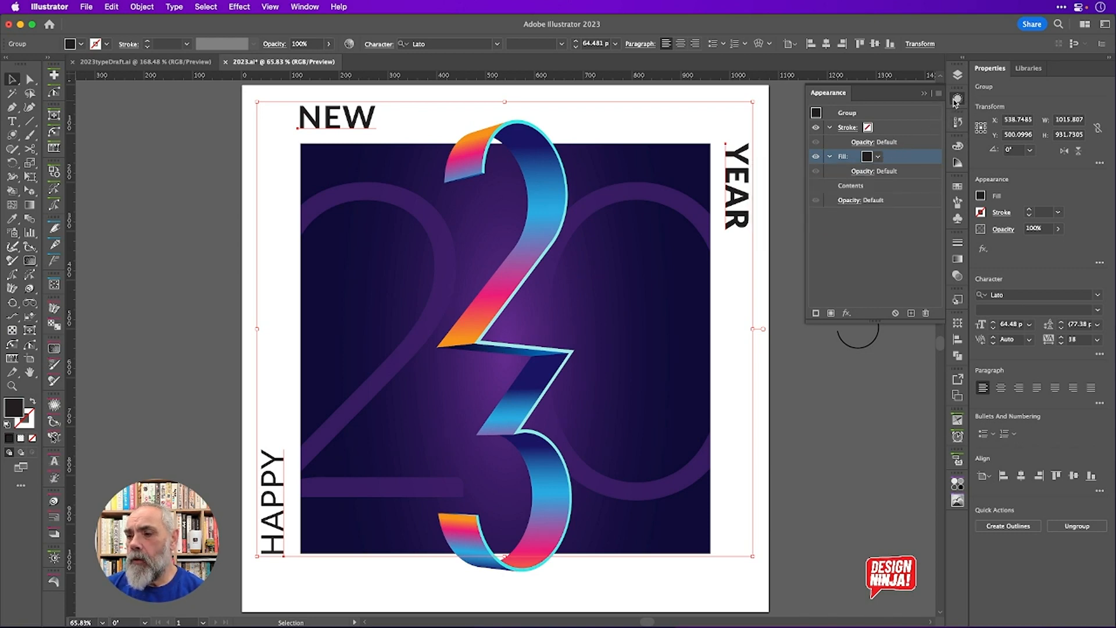
Fill the grouped HAPPY NEW YEAR lettering with the blue gradient New Gradient Swatch 2
click(958, 259)
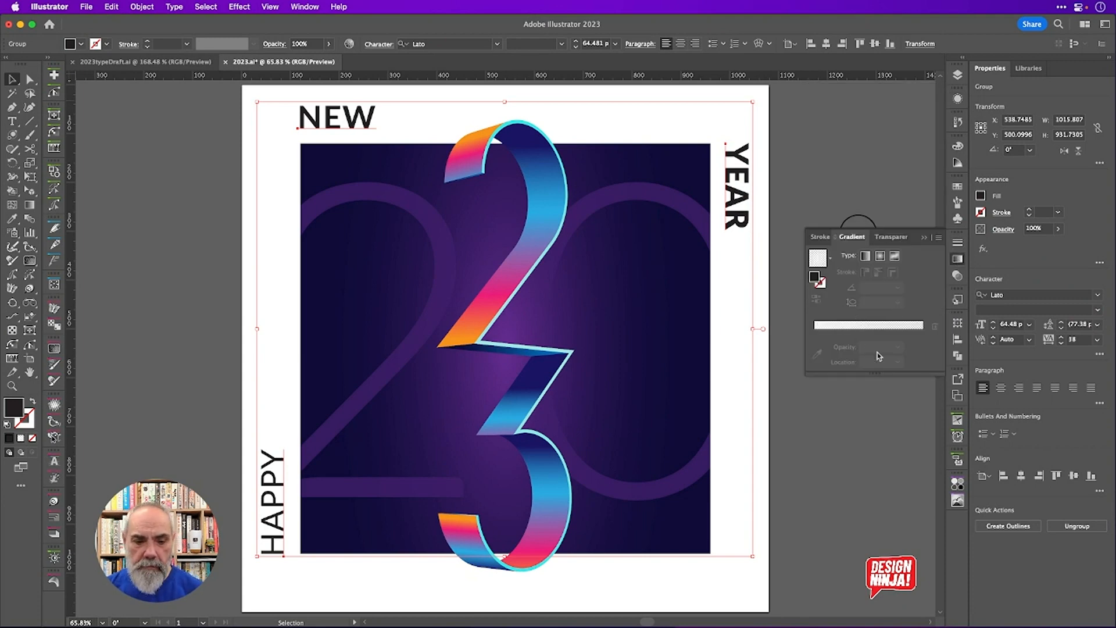
key(period)
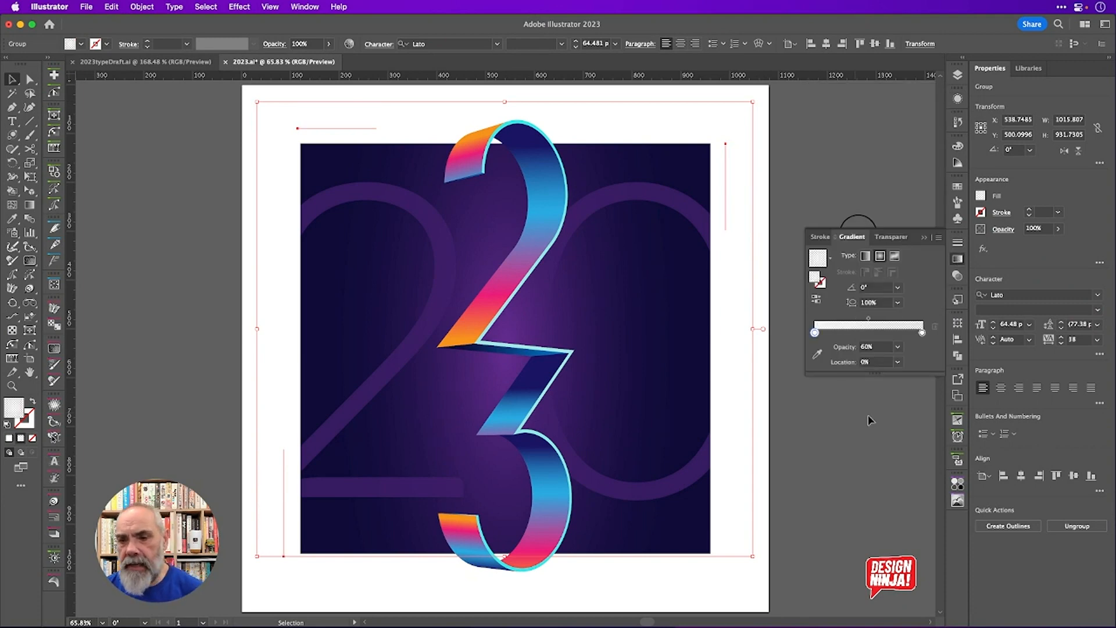
click(830, 259)
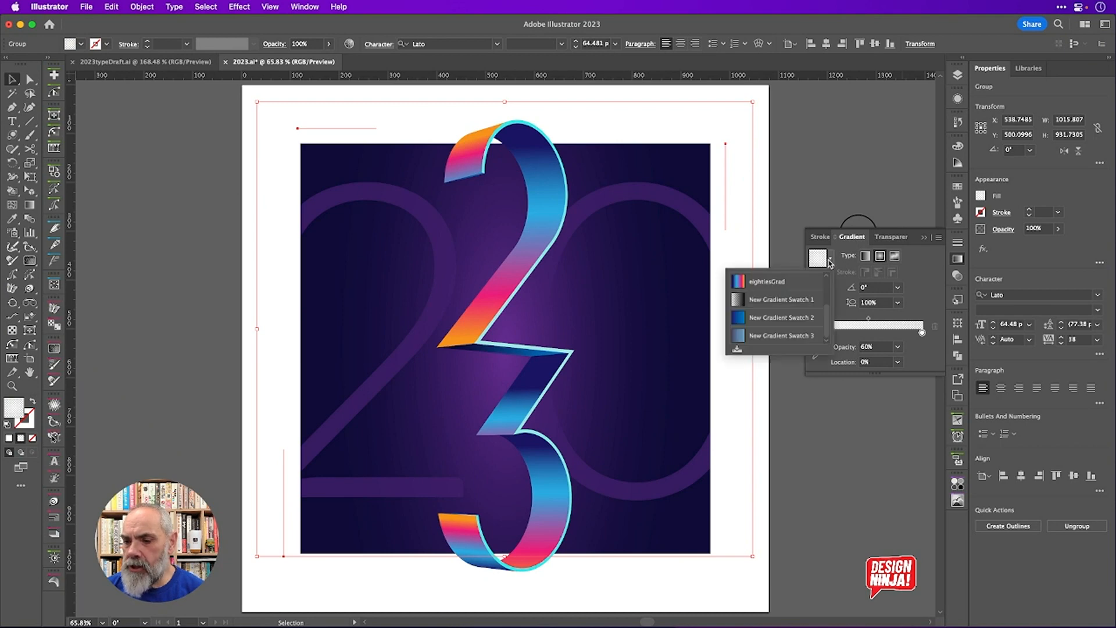
click(781, 318)
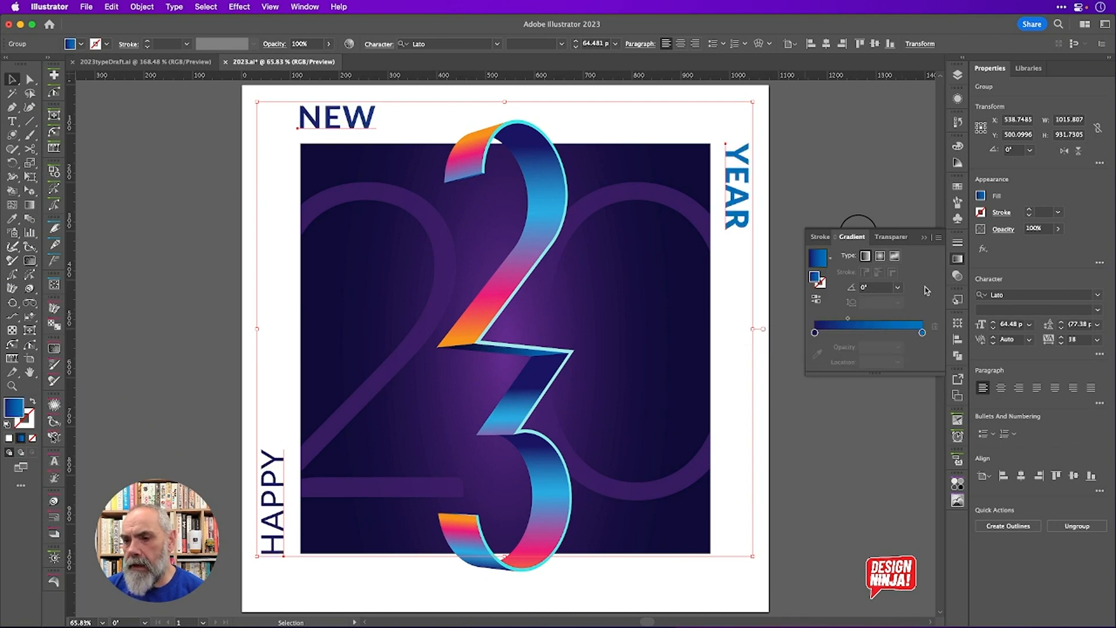
Switch the lettering's gradient to Radial and darken its navy start stop to #1B1445
click(880, 256)
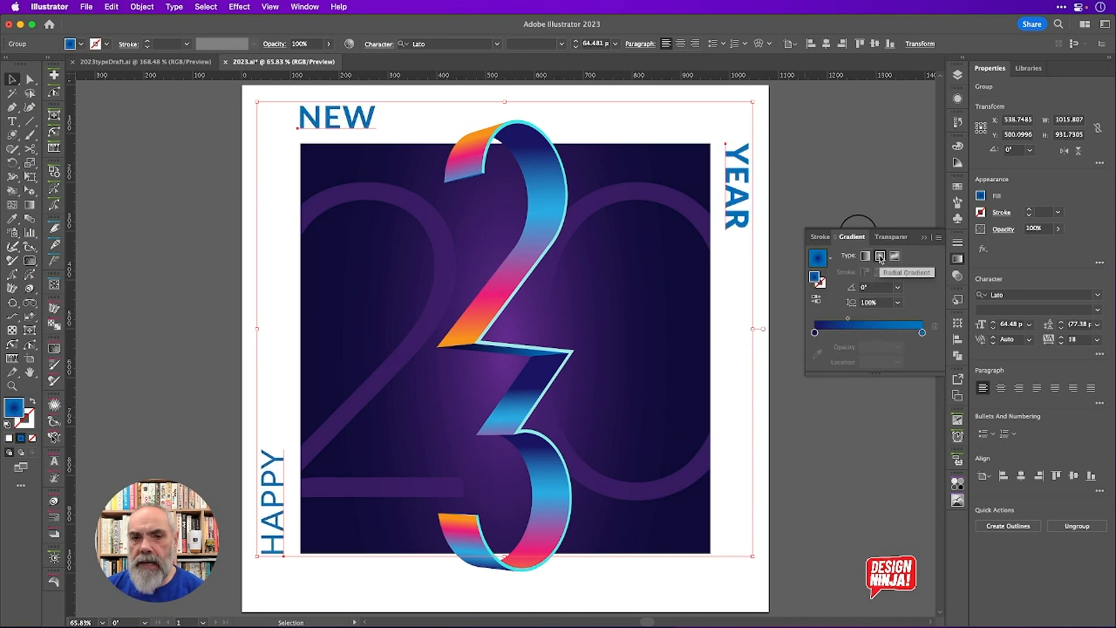
click(814, 334)
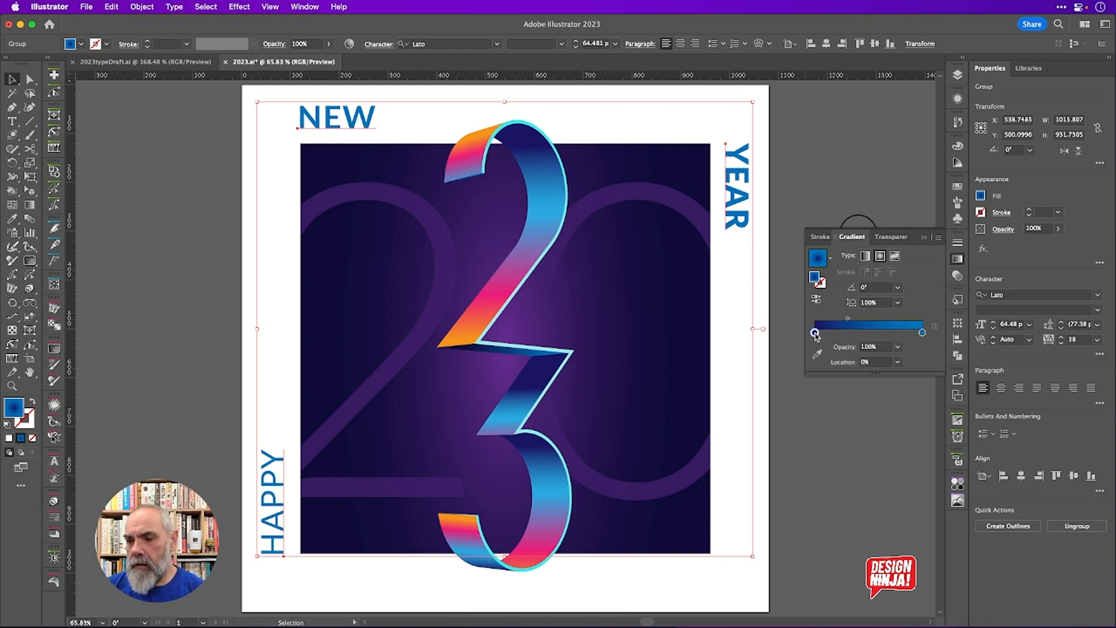
double_click(815, 334)
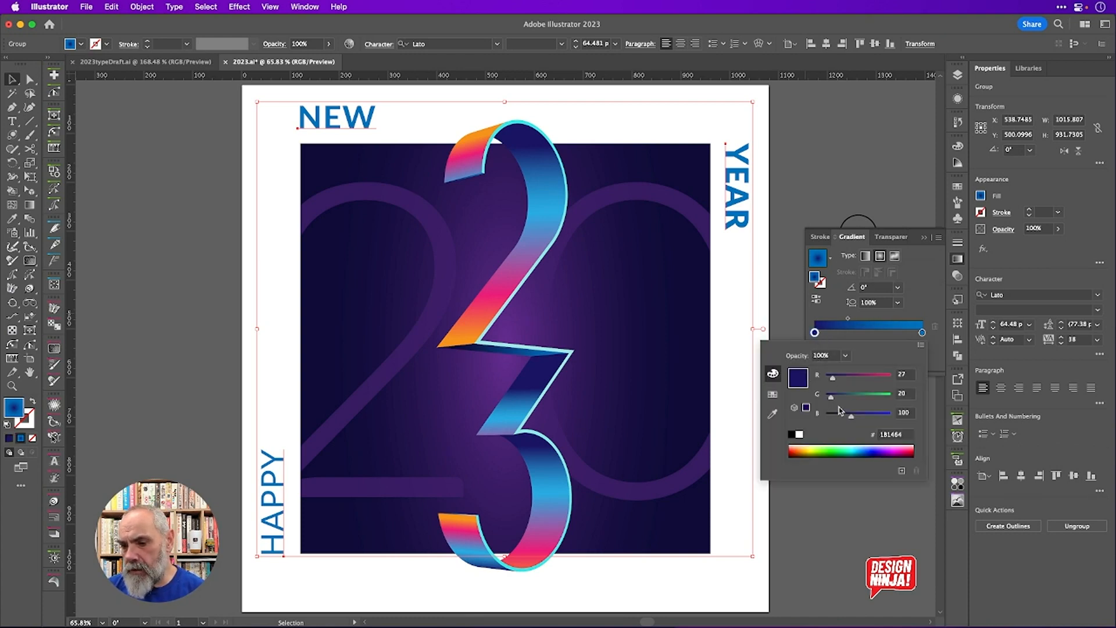
drag(851, 416, 844, 420)
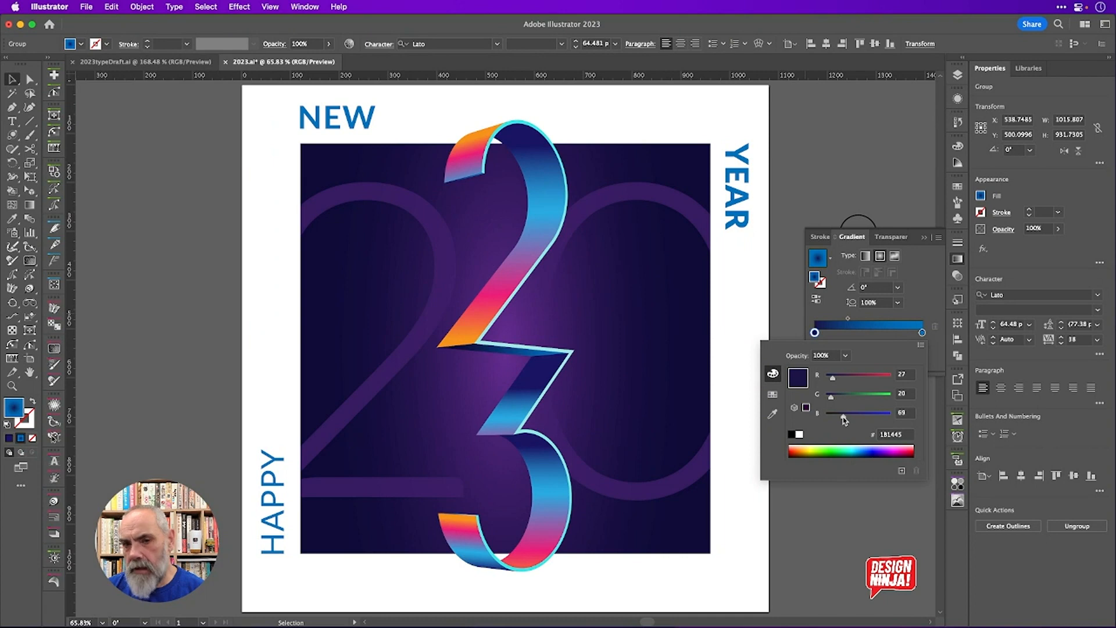
Try recolouring the end stop of the lettering's gradient with the purple and pink swatches
click(924, 333)
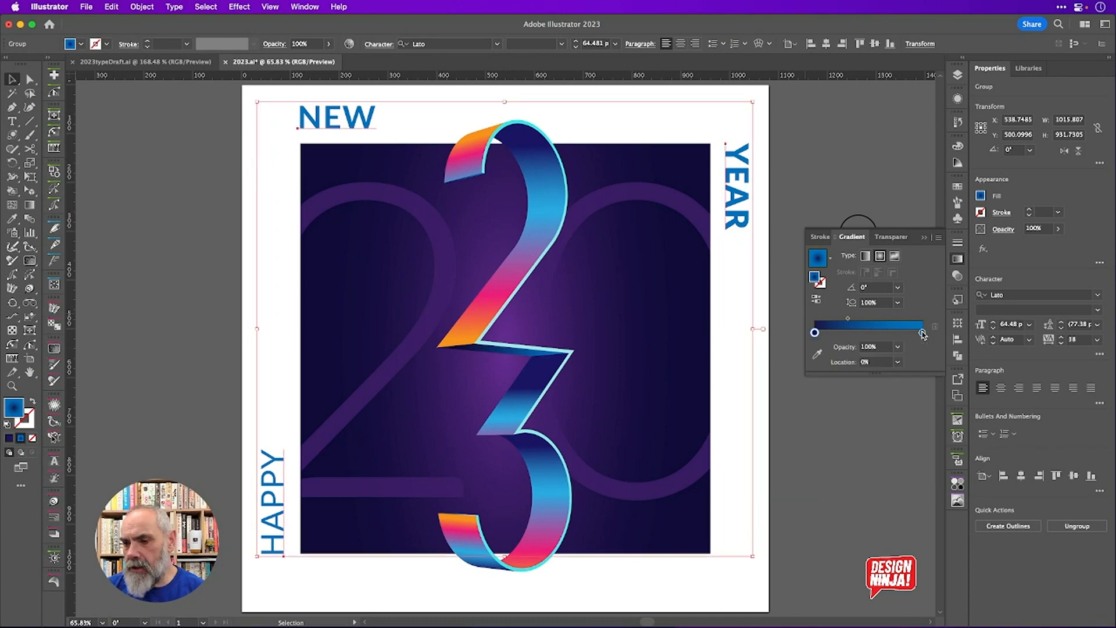
double_click(923, 333)
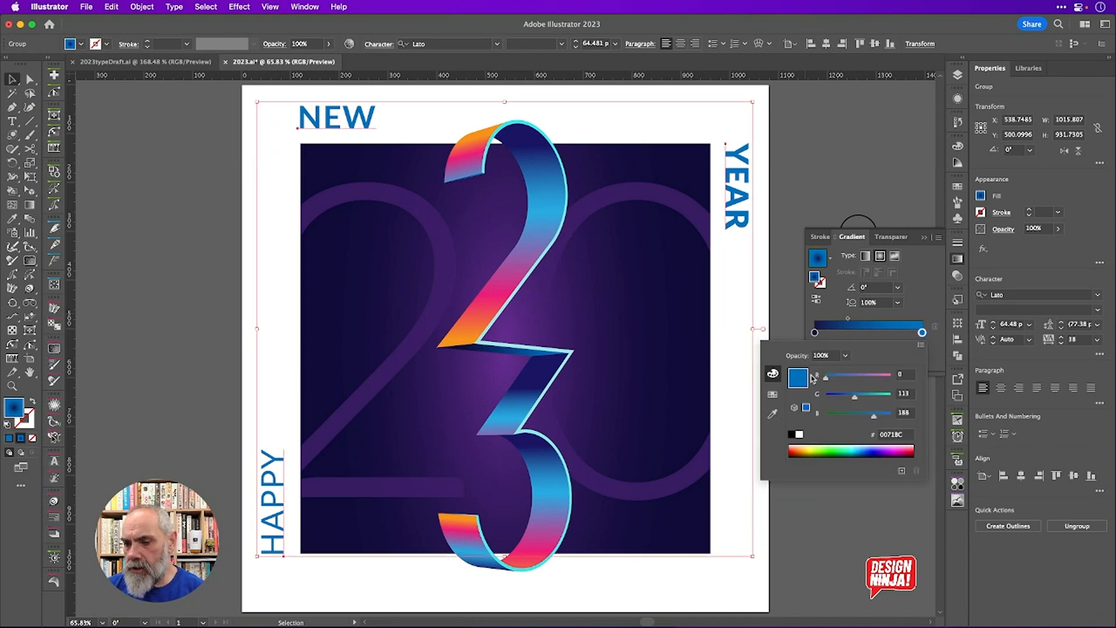
click(773, 395)
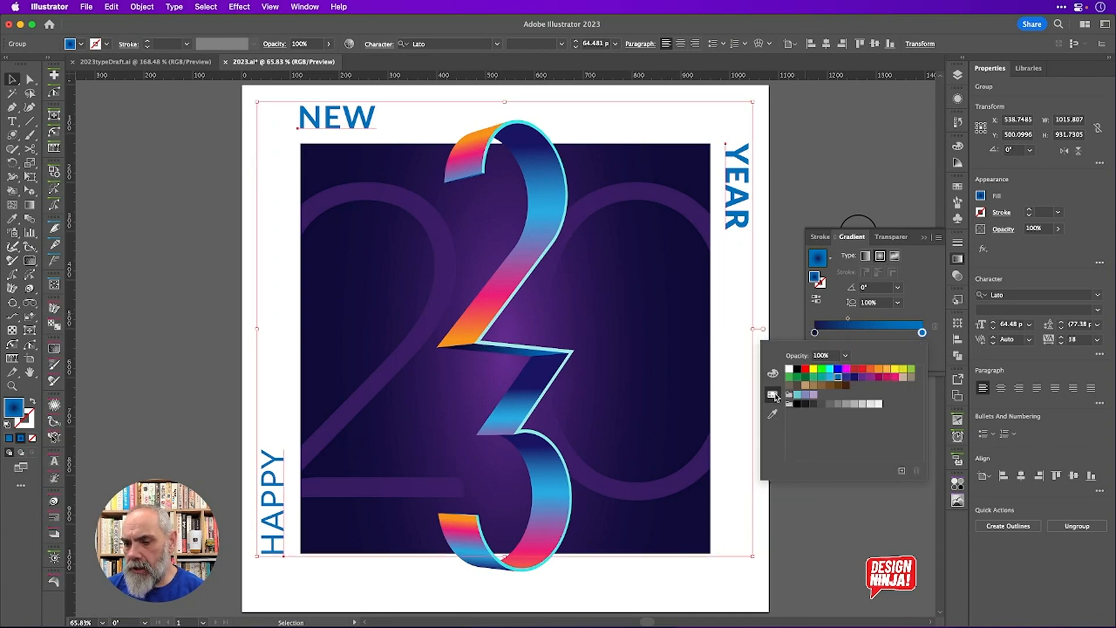
click(870, 377)
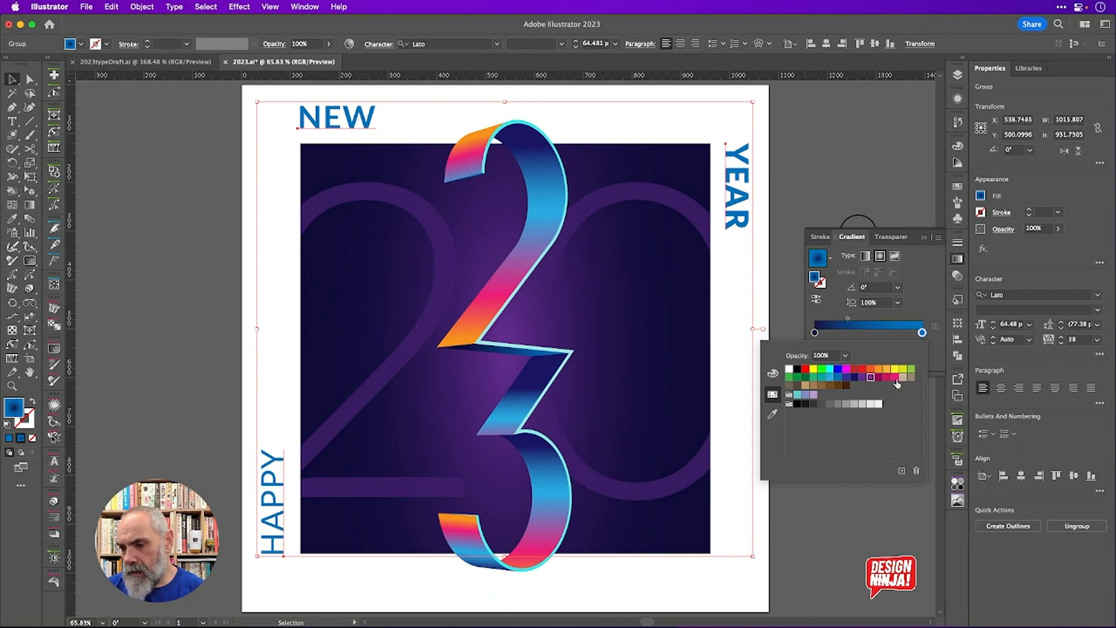
click(895, 378)
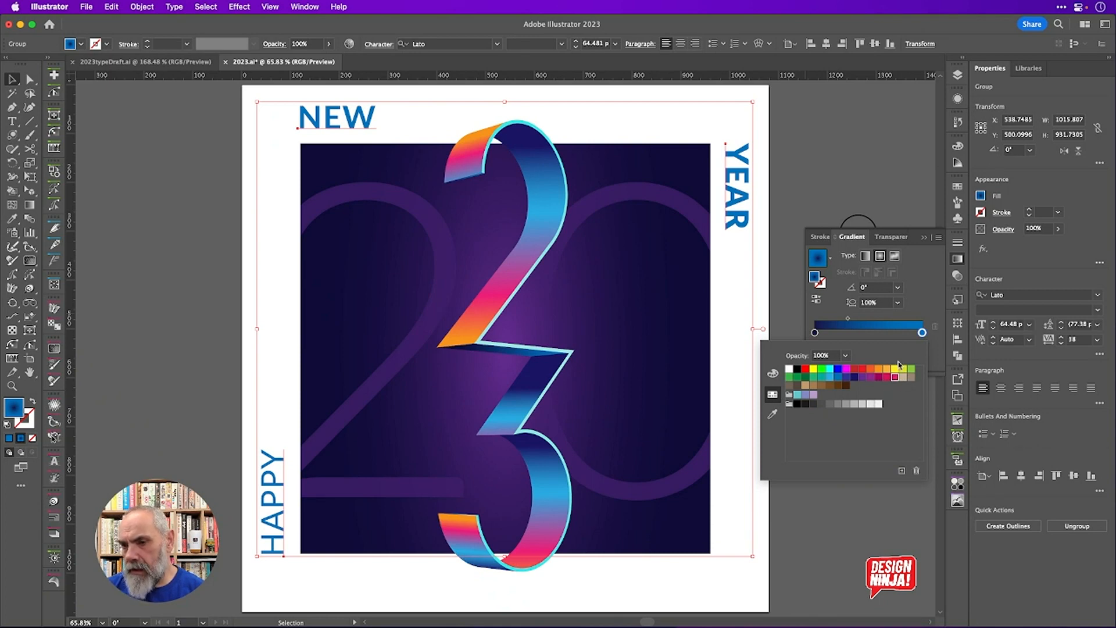
click(935, 312)
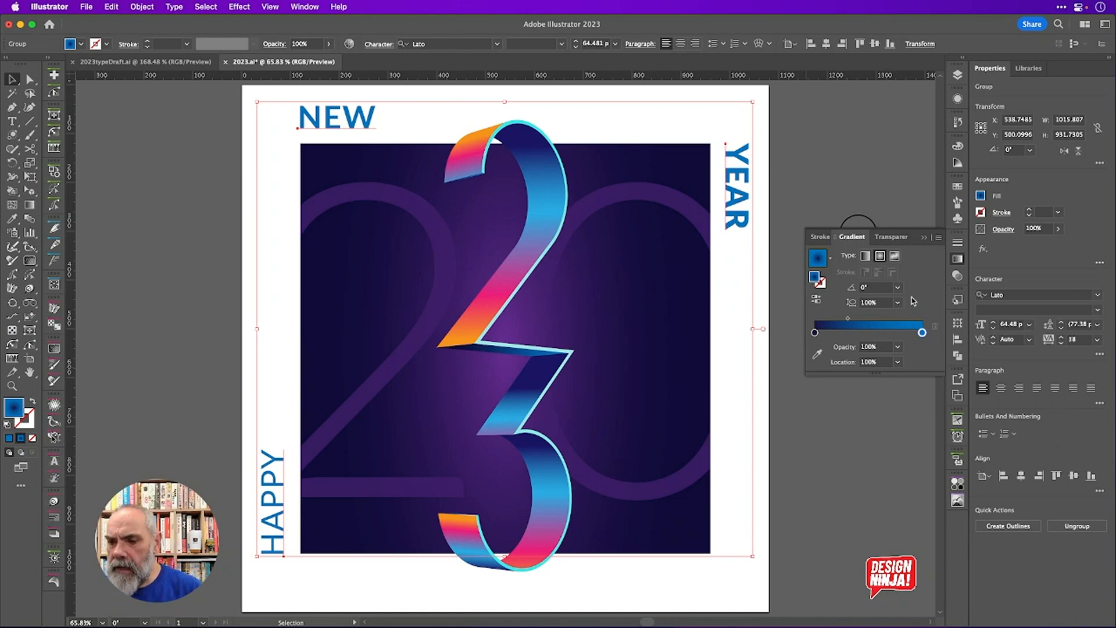
Move the gradient's midpoint to about 57% and switch the gradient type to Linear
drag(848, 318, 879, 326)
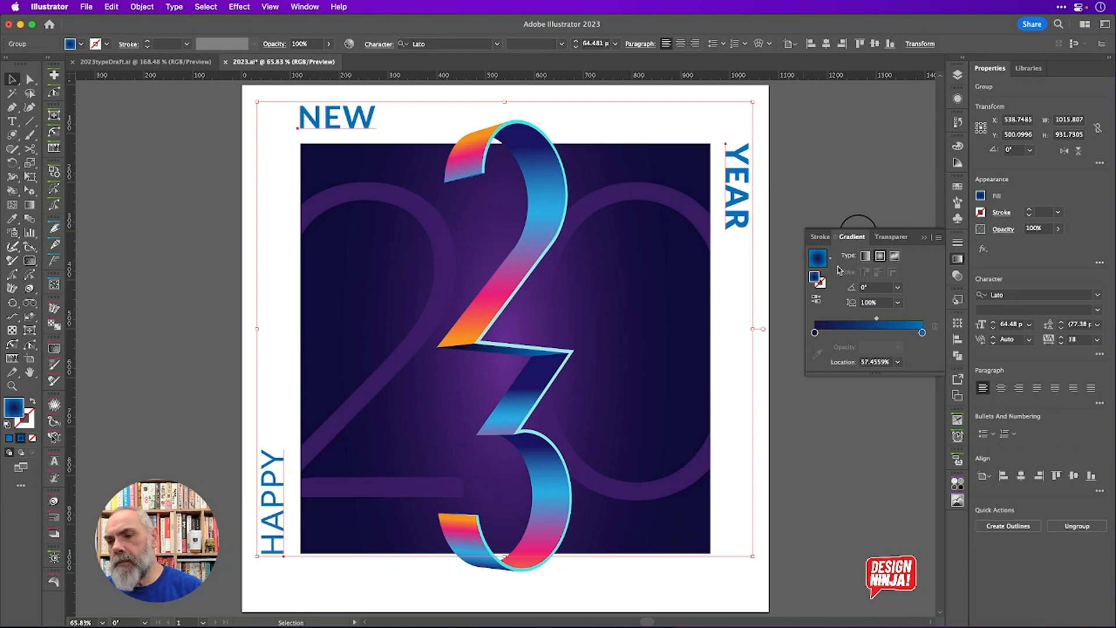
click(866, 256)
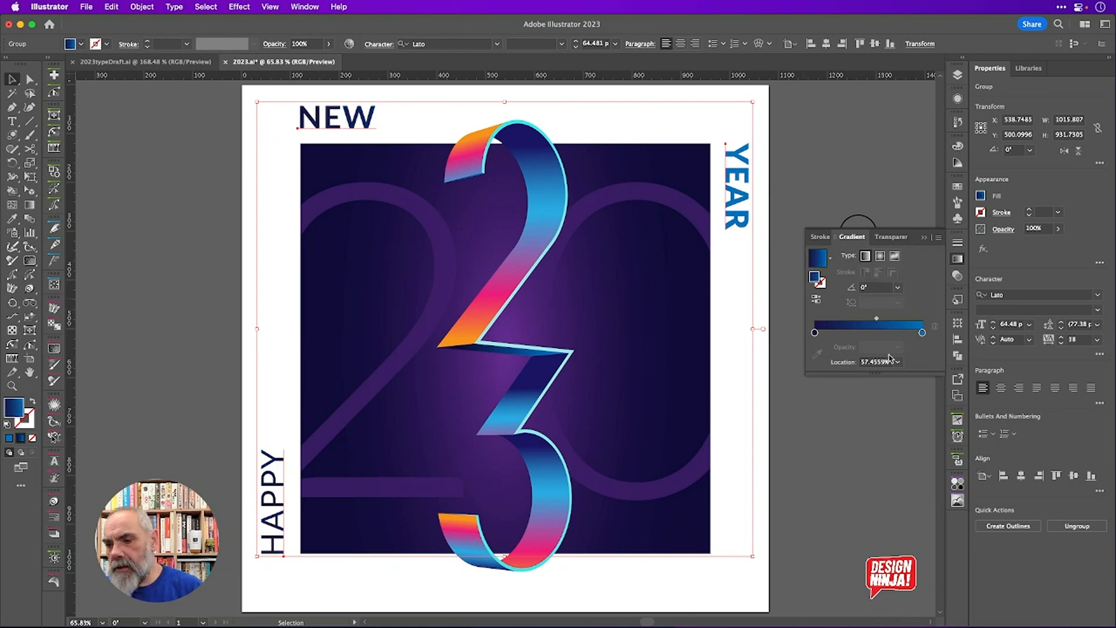
Add a middle colour stop to the lettering's linear gradient and slide it to about 62%
mouse_move(877, 318)
mouse_down()
mouse_move(834, 322)
mouse_move(866, 333)
mouse_up()
click(852, 333)
double_click(923, 332)
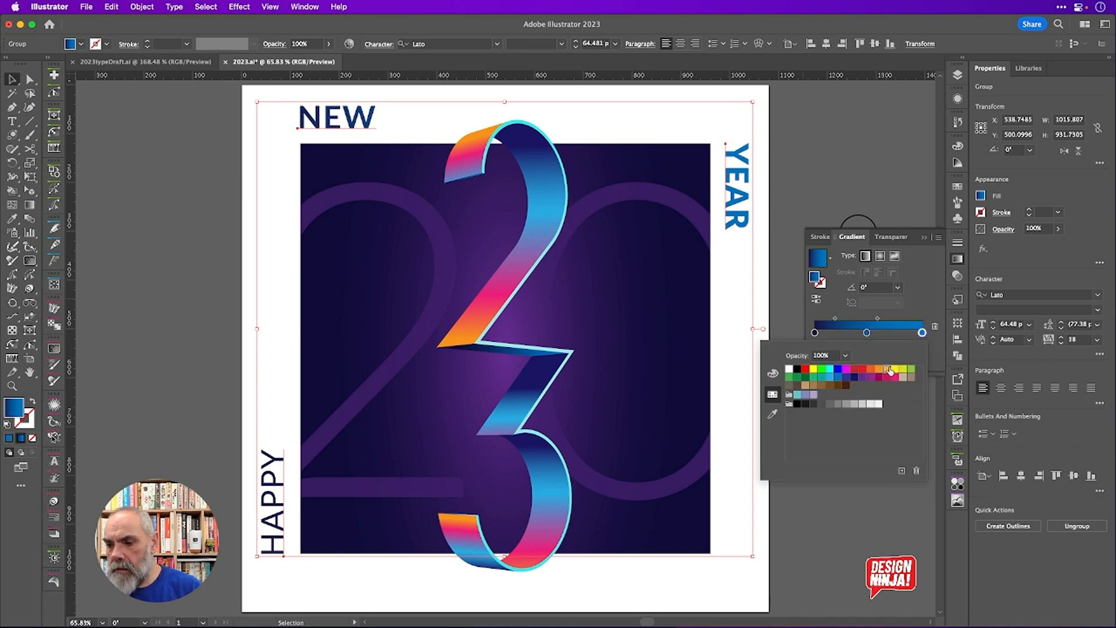
click(928, 300)
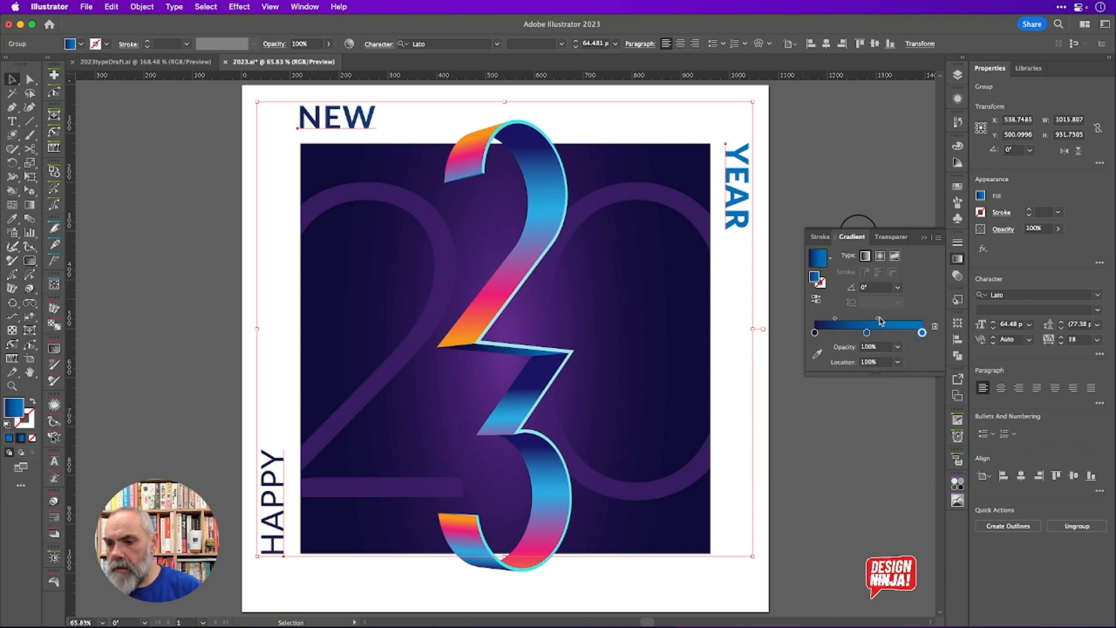
mouse_move(878, 319)
mouse_down()
mouse_move(911, 319)
mouse_move(883, 335)
mouse_up()
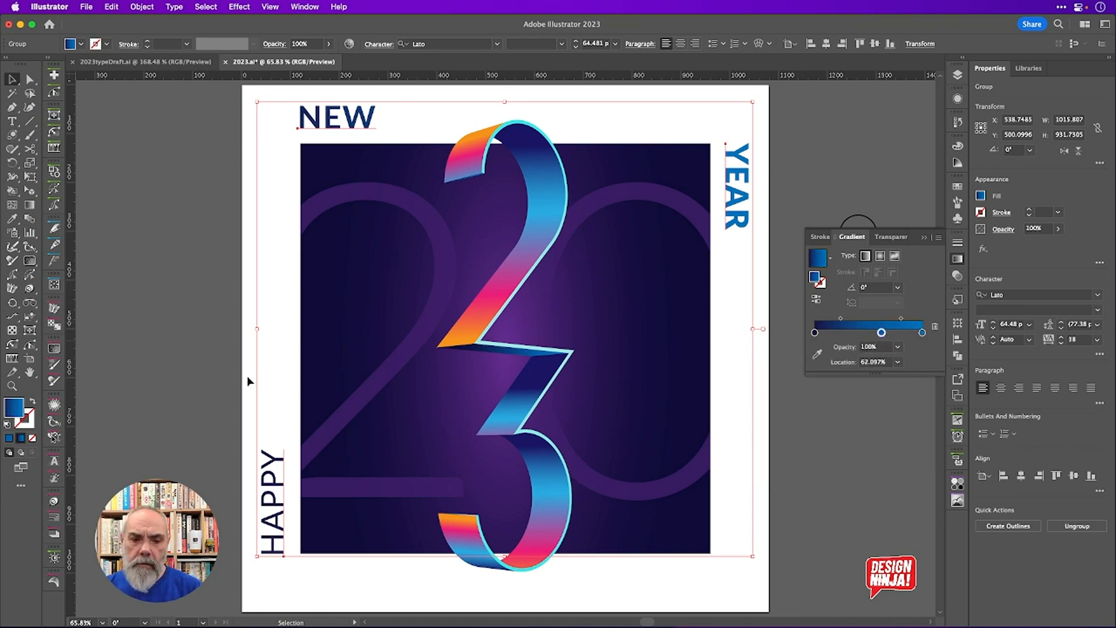
Redraw the gradient direction across the lettering, ending with a rising line at about 23° from above HAPPY to the artwork's centre
key(g)
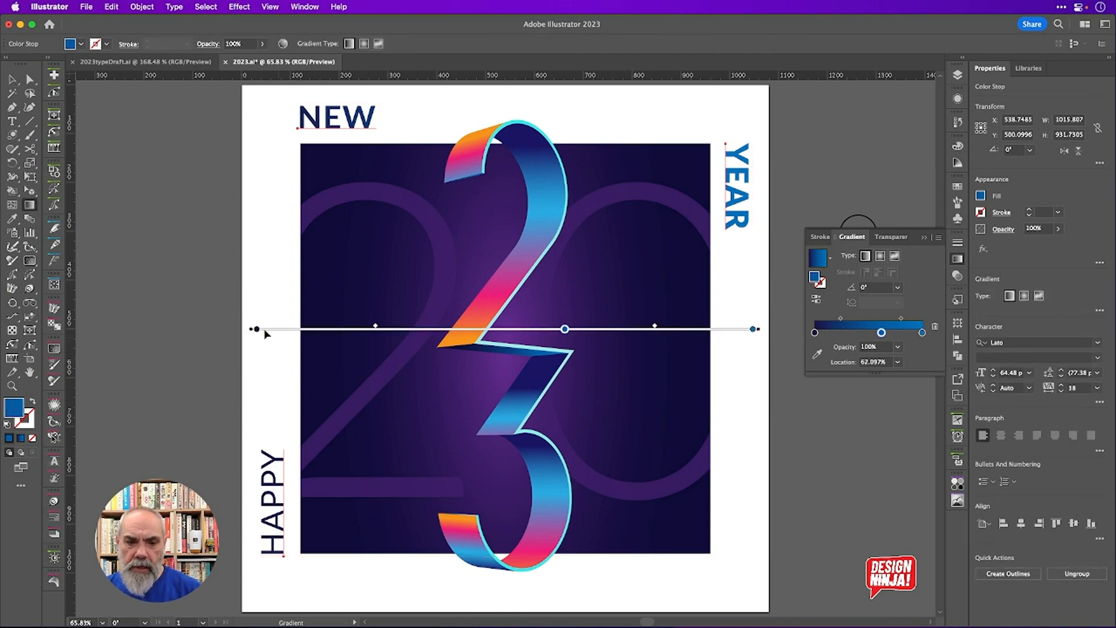
drag(259, 426, 722, 430)
drag(298, 262, 479, 256)
drag(342, 332, 643, 209)
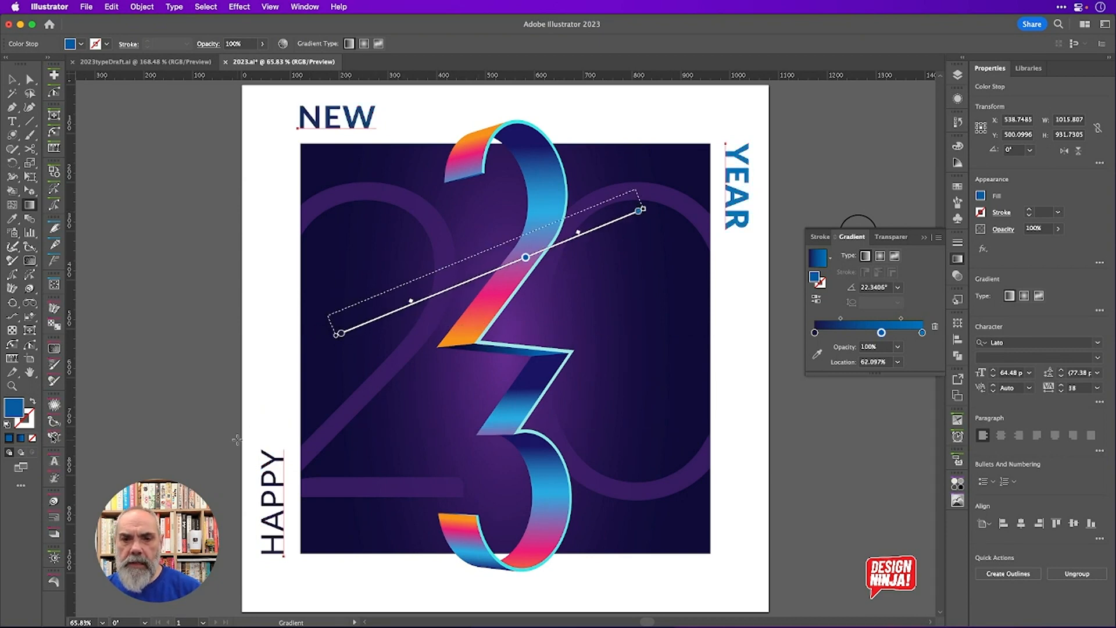
drag(238, 440, 452, 351)
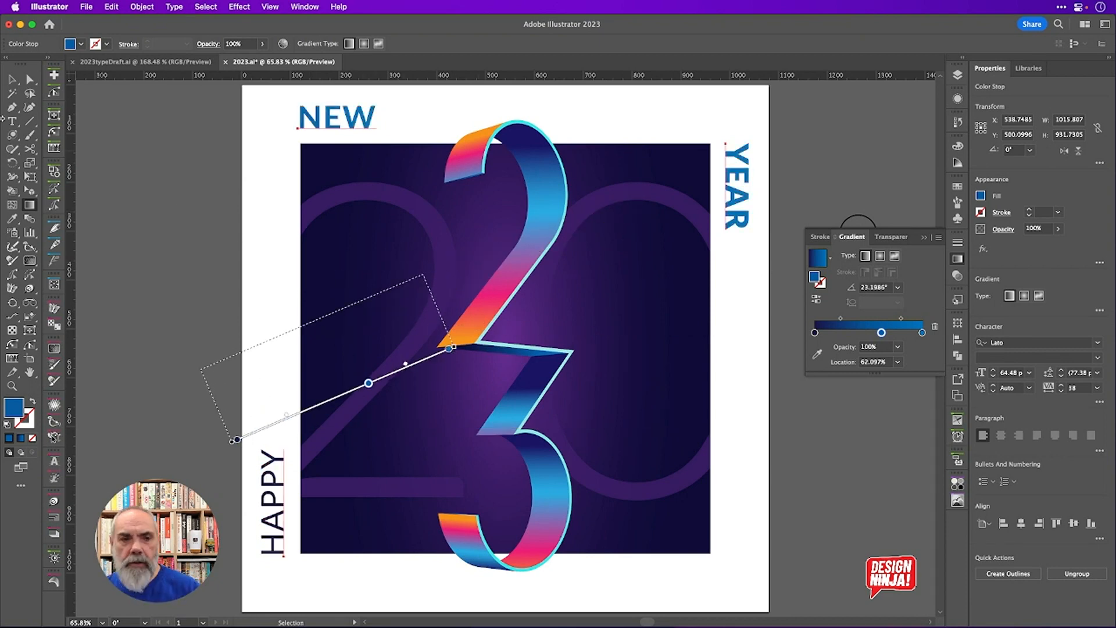
click(12, 79)
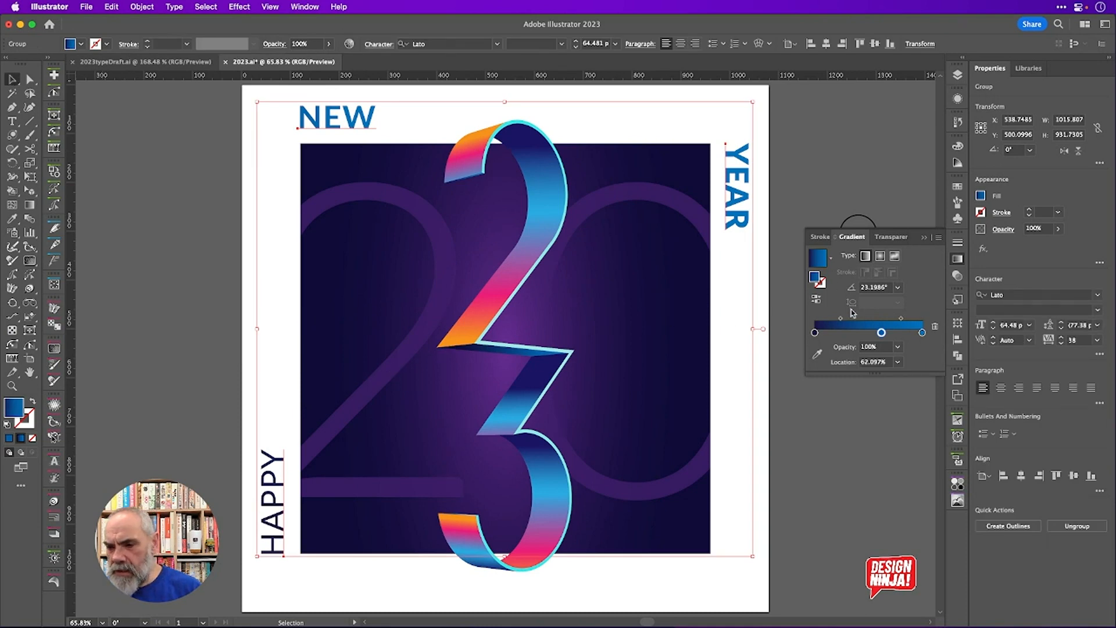
Check the group's fill attribute and try recolouring the gradient's end stop with the orange R=247 G=147 B=30 swatch
right_click(956, 100)
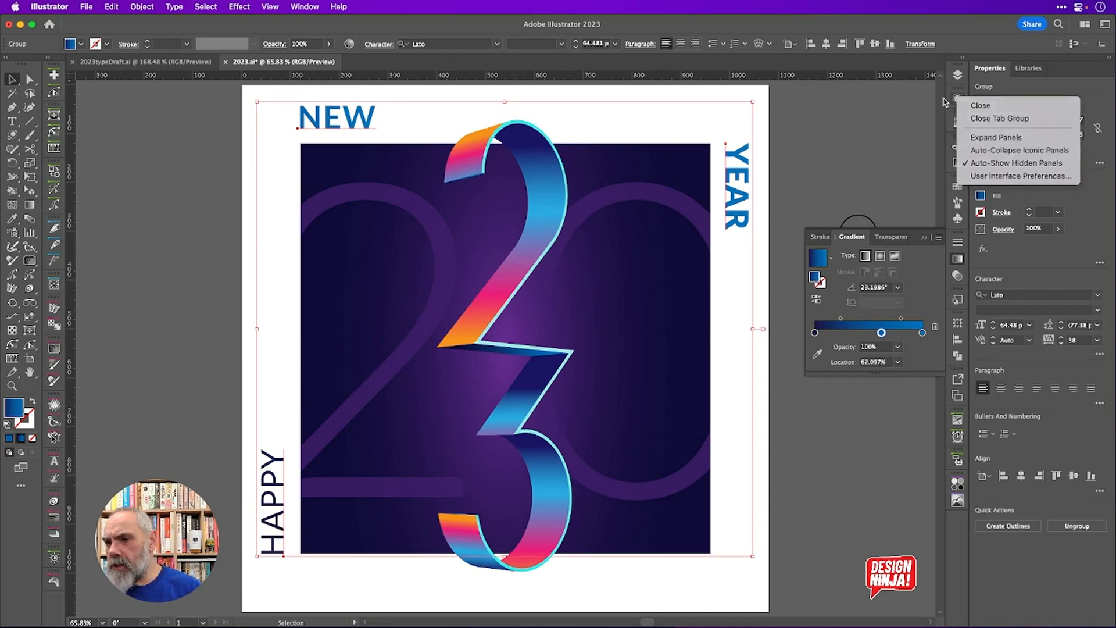
click(956, 100)
click(957, 99)
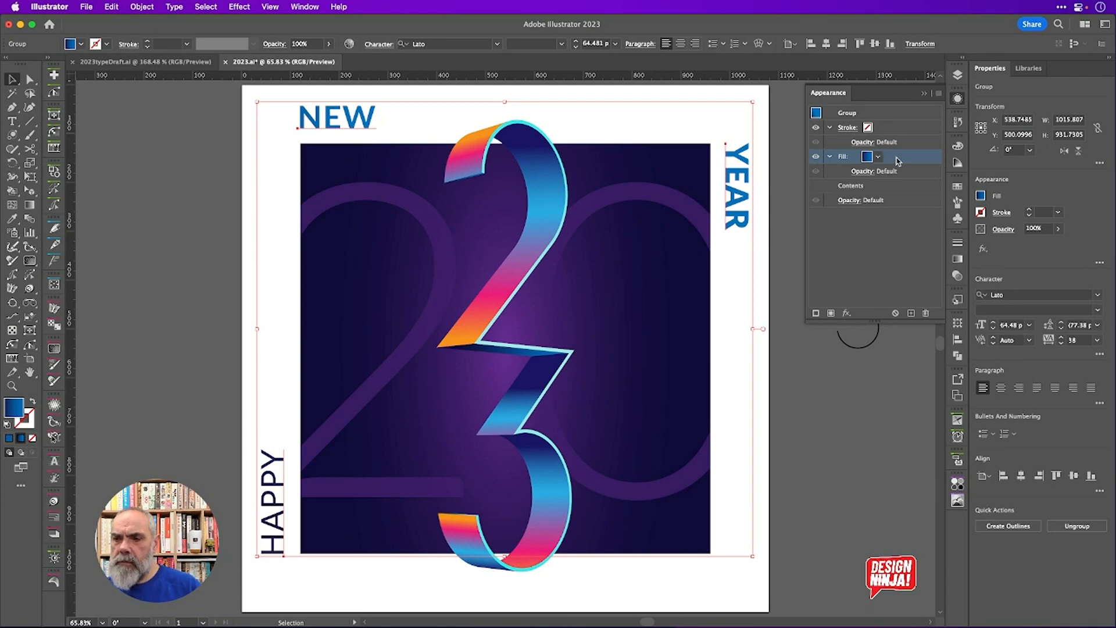
click(958, 259)
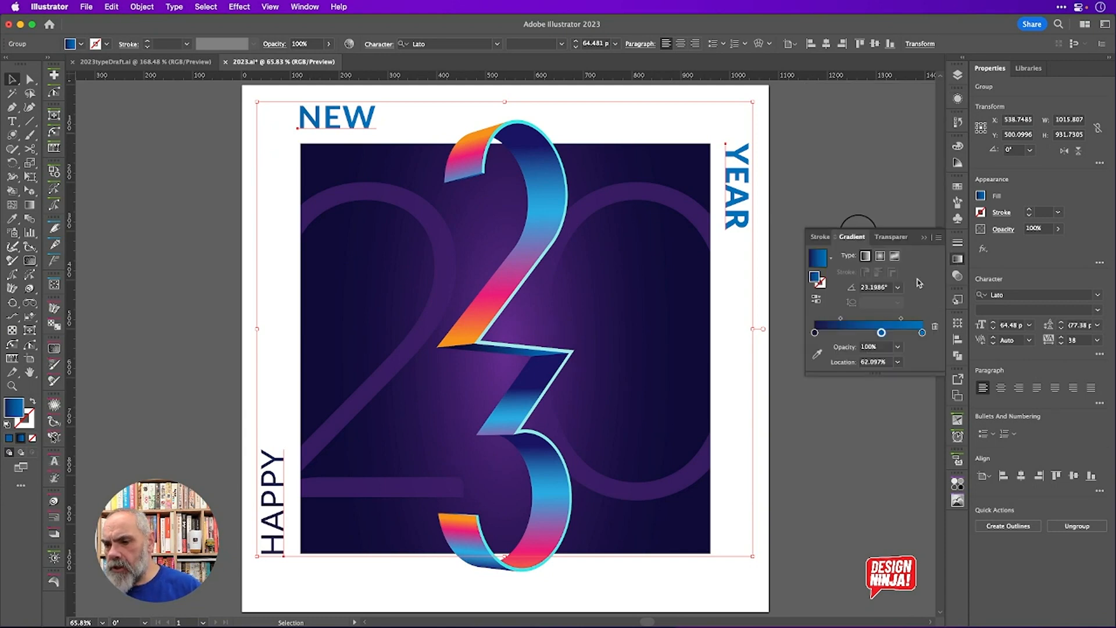
double_click(922, 332)
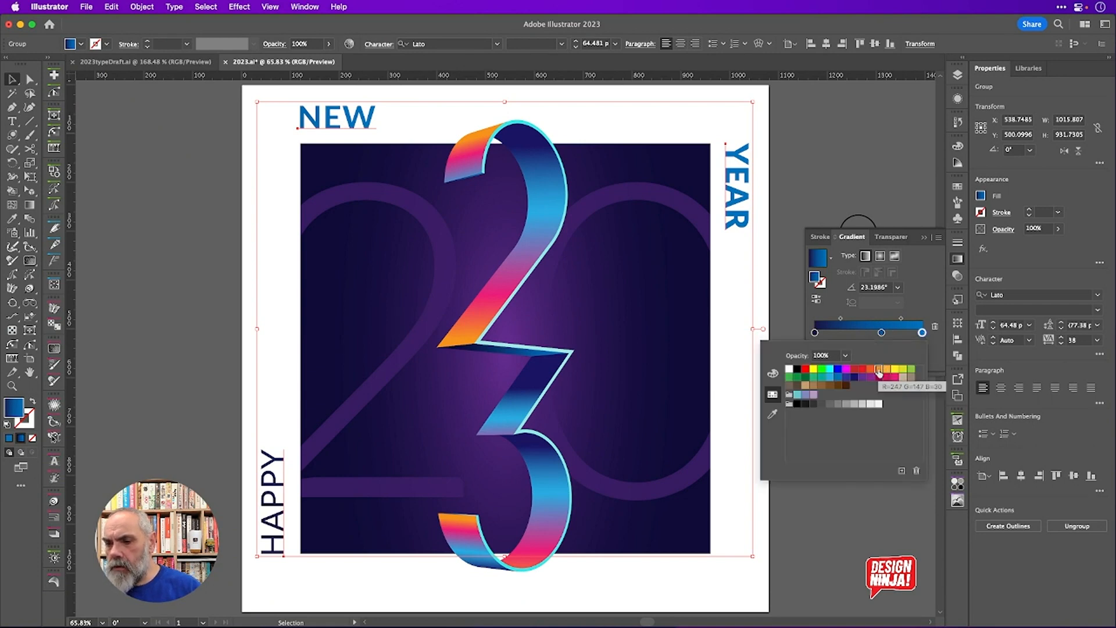
click(922, 332)
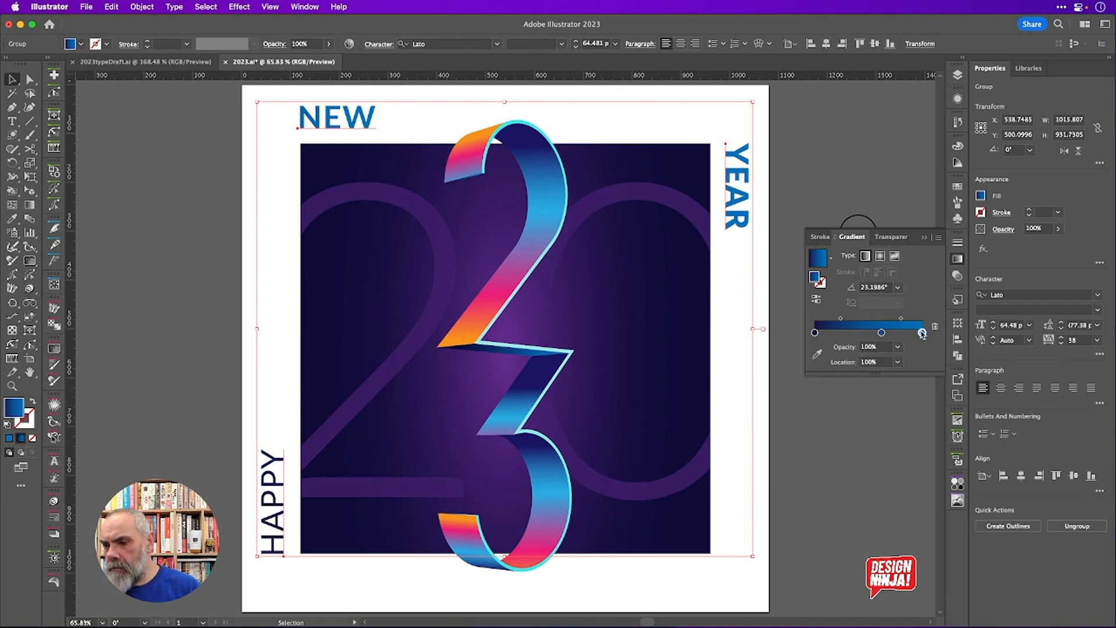
double_click(922, 332)
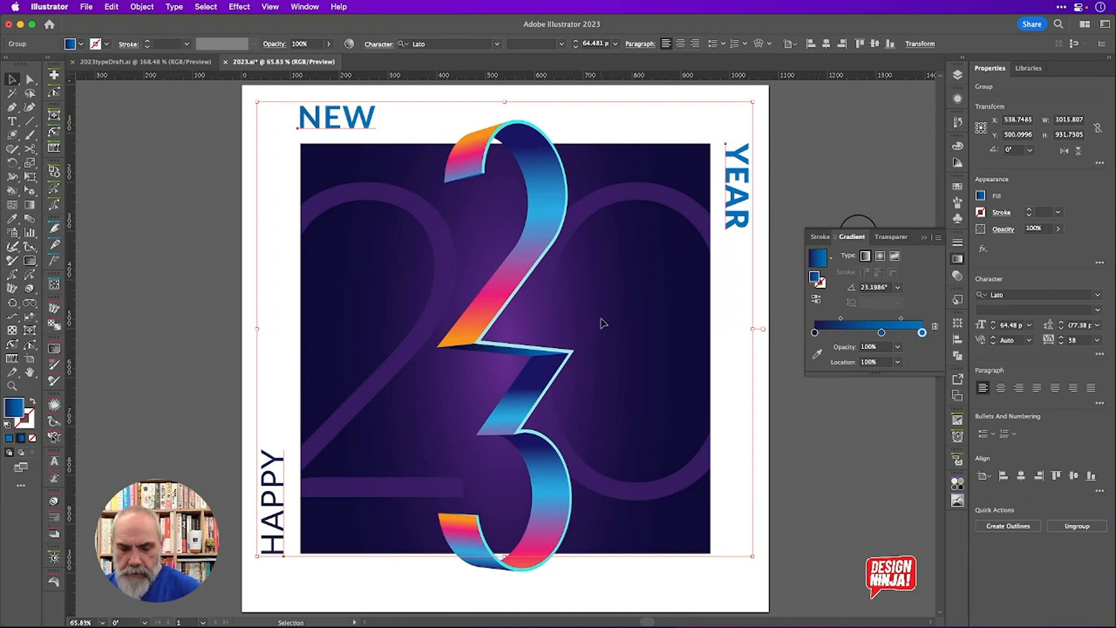
Recolour the end stop of the lettering's gradient with a light yellow-orange swatch
key(g)
double_click(418, 277)
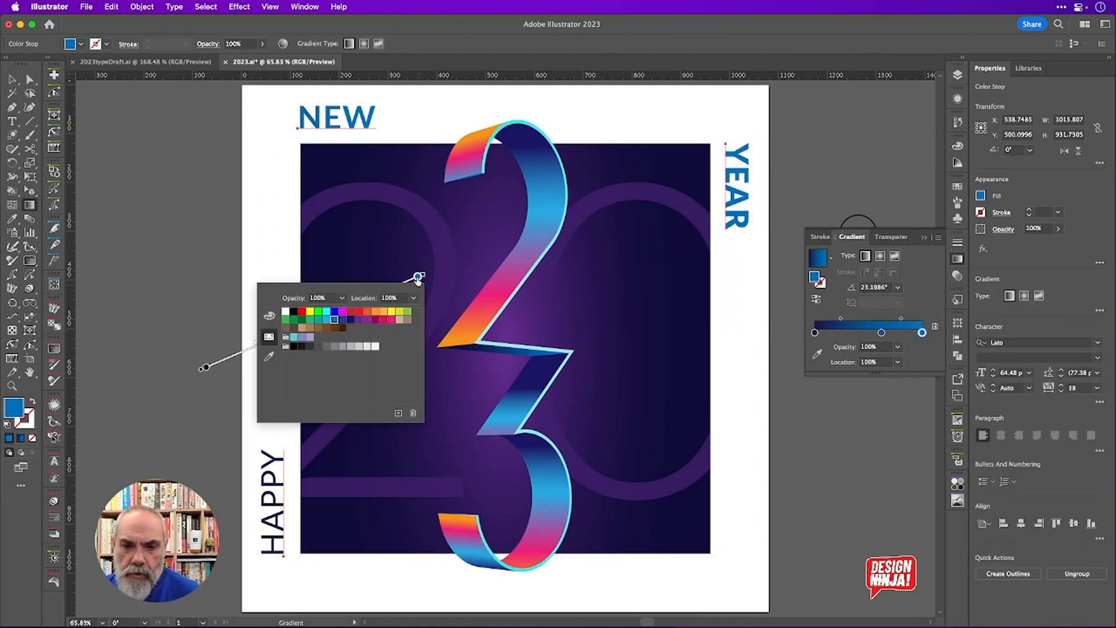
click(383, 313)
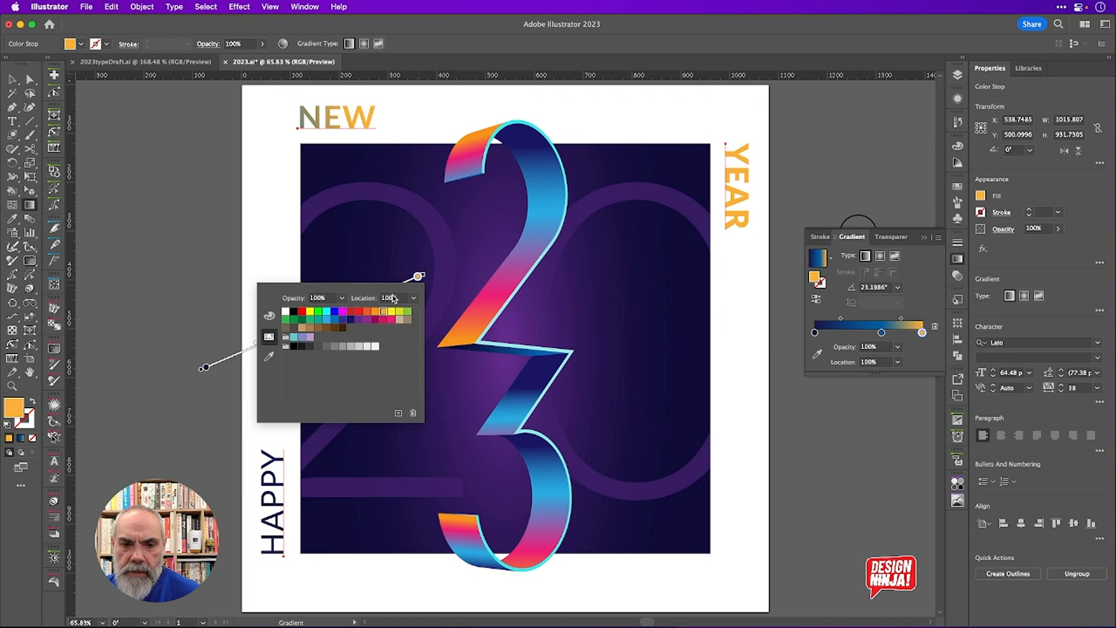
click(420, 282)
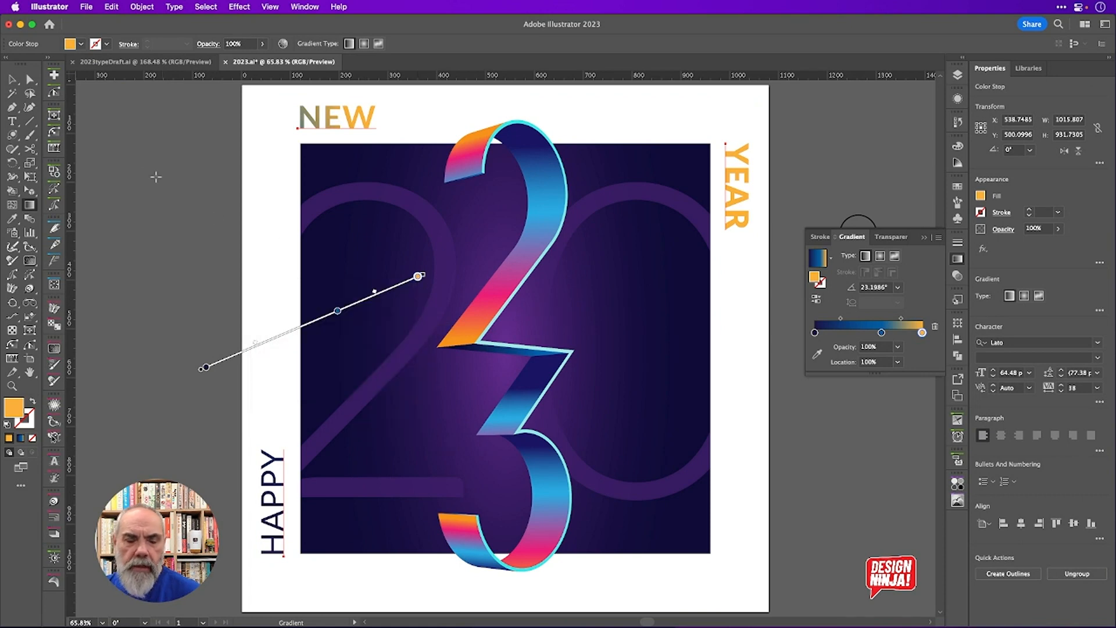
click(11, 78)
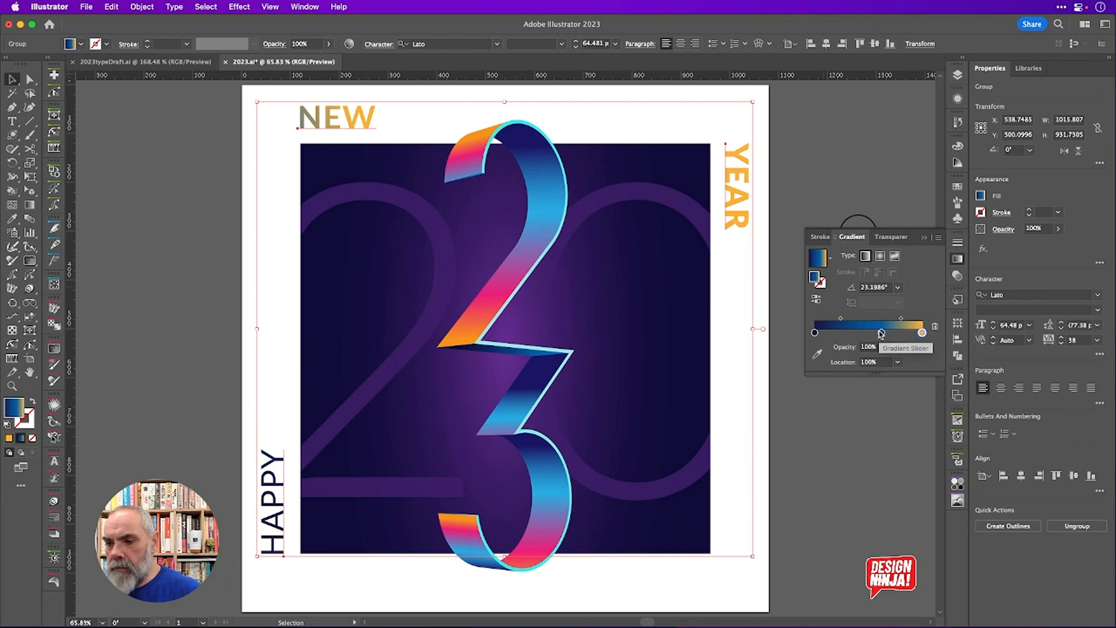
Slide the middle colour stop of the lettering's gradient toward the dark end, just past halfway, and check the end stop's swatches
drag(881, 332, 874, 333)
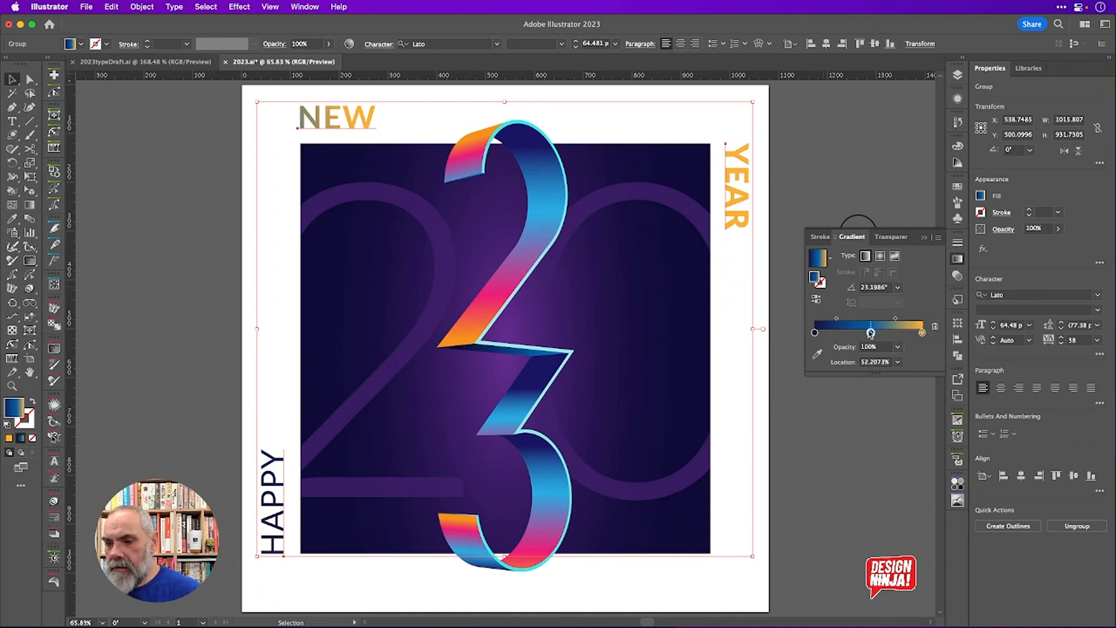
click(922, 333)
double_click(922, 332)
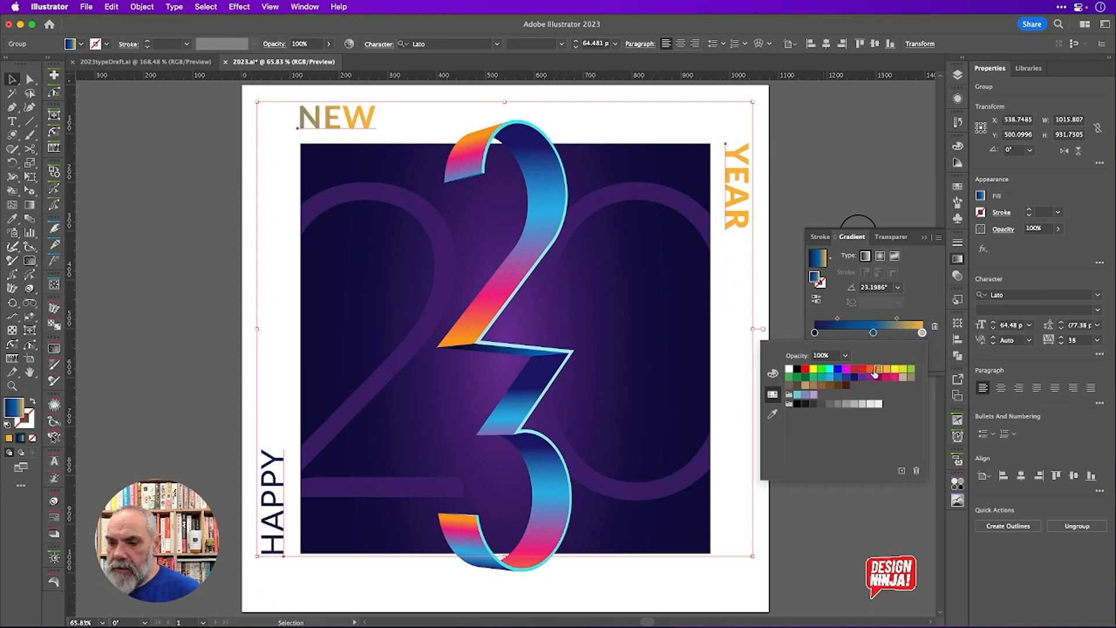
click(927, 302)
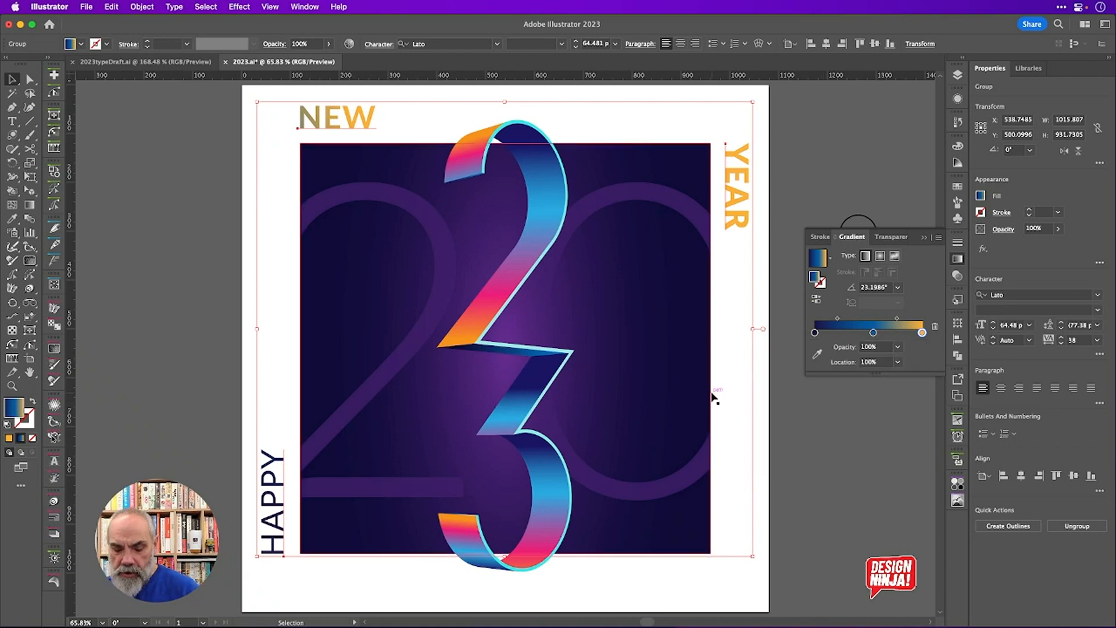
Recolour the lettering gradient's end stop, trying an orange swatch and settling on a deeper red-orange one
key(g)
click(418, 276)
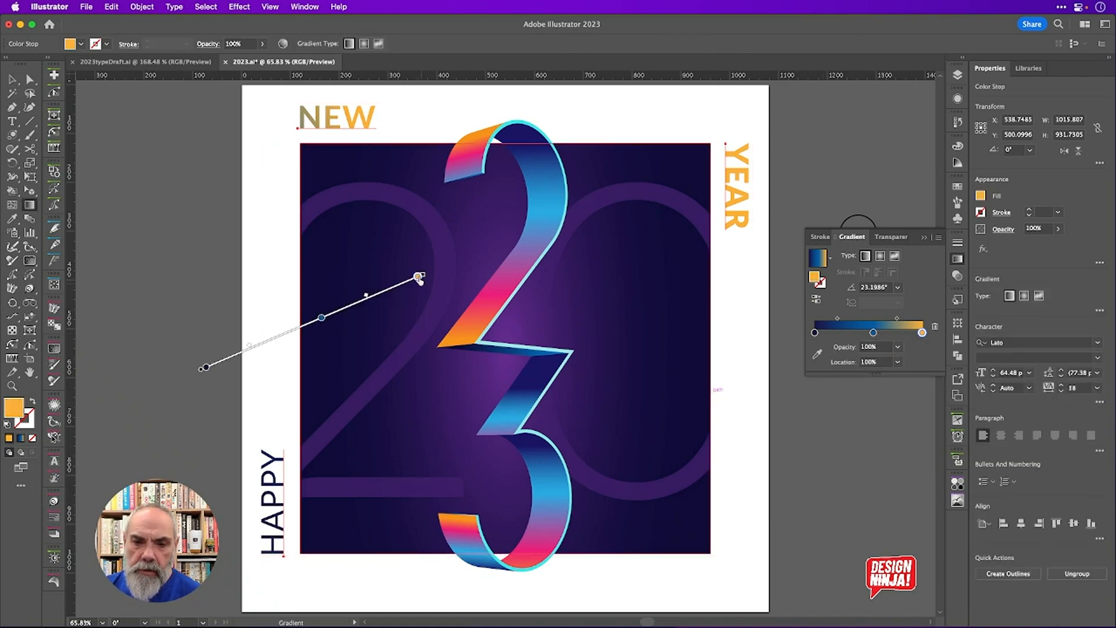
double_click(419, 277)
click(378, 312)
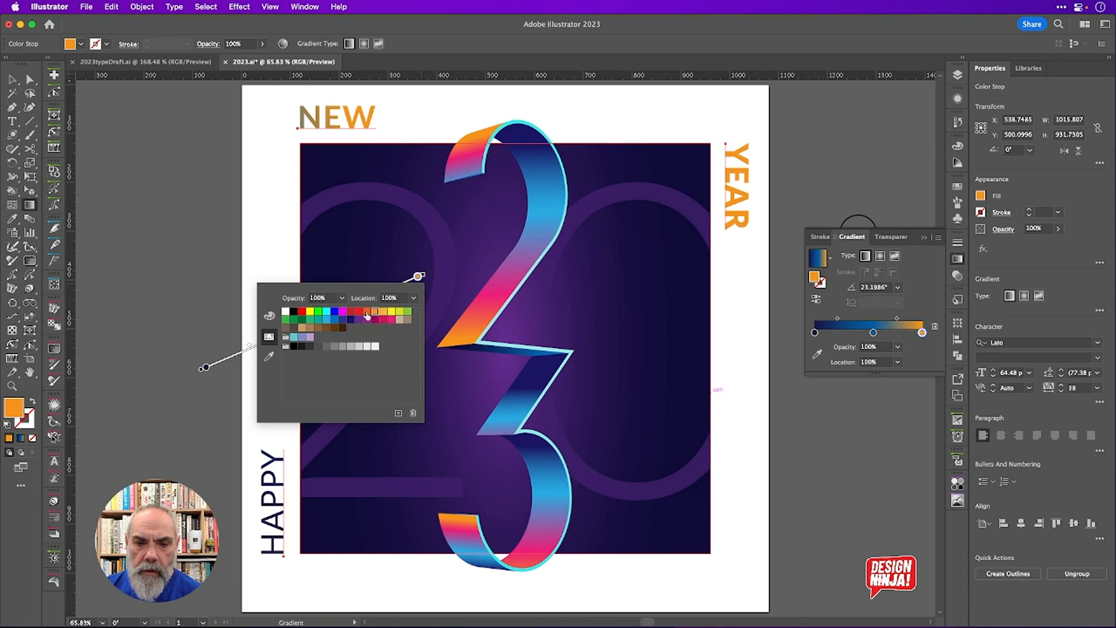
click(367, 312)
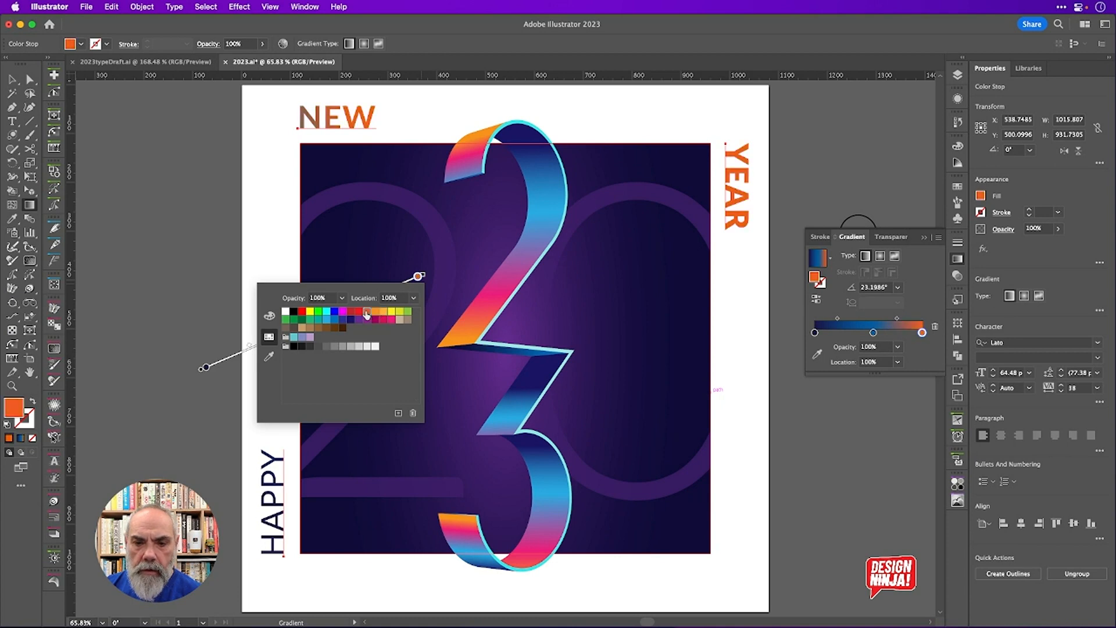
click(419, 277)
Redraw the lettering's gradient direction, ending with a rising line at about 19° from above HAPPY to the end of YEAR, and deselect
drag(272, 311, 756, 318)
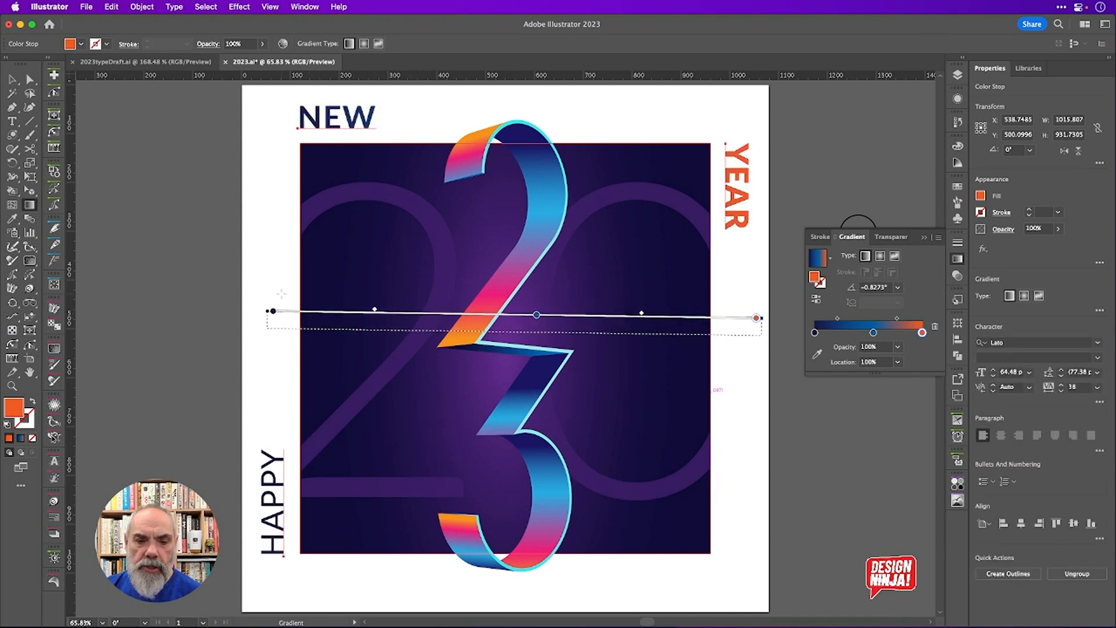
drag(381, 362, 484, 361)
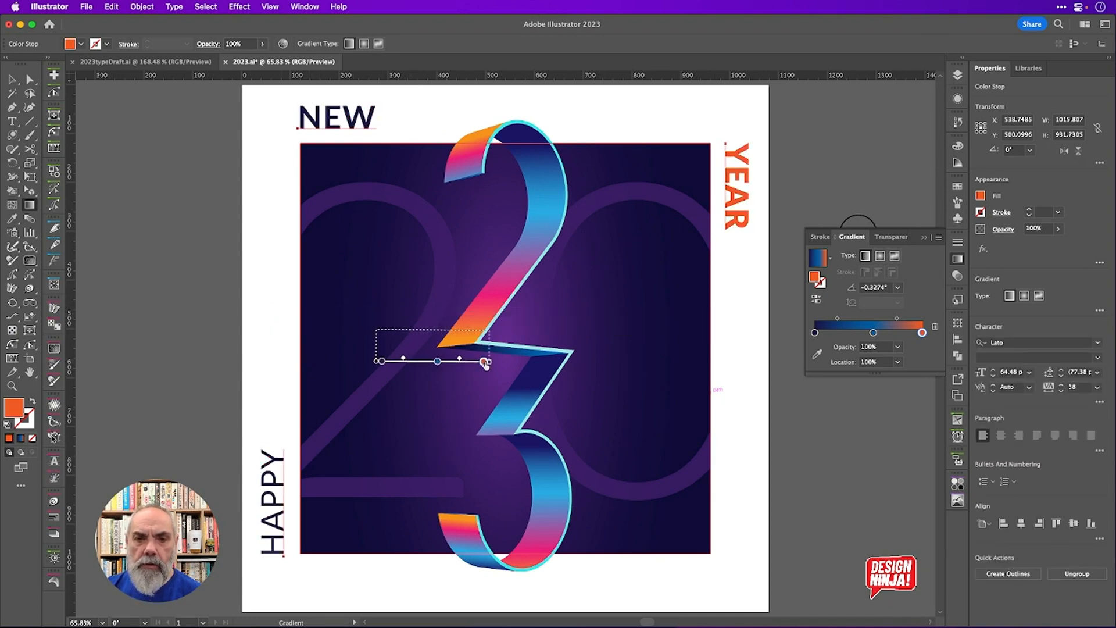
drag(262, 394, 745, 228)
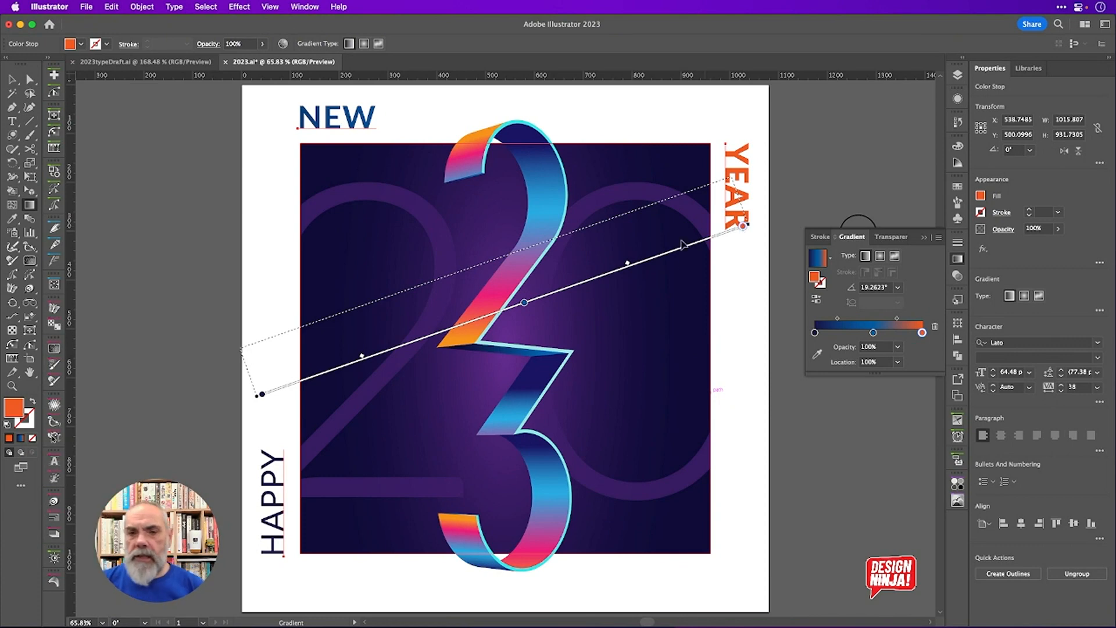
click(10, 80)
click(204, 171)
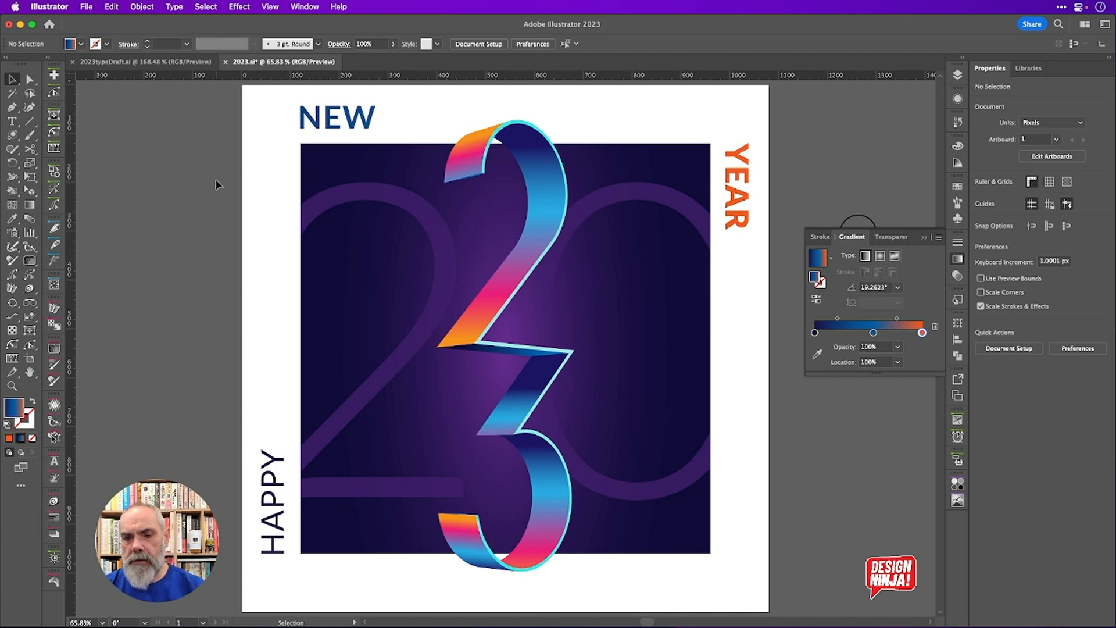
Save the 2023.ai document with nothing selected
key(a)
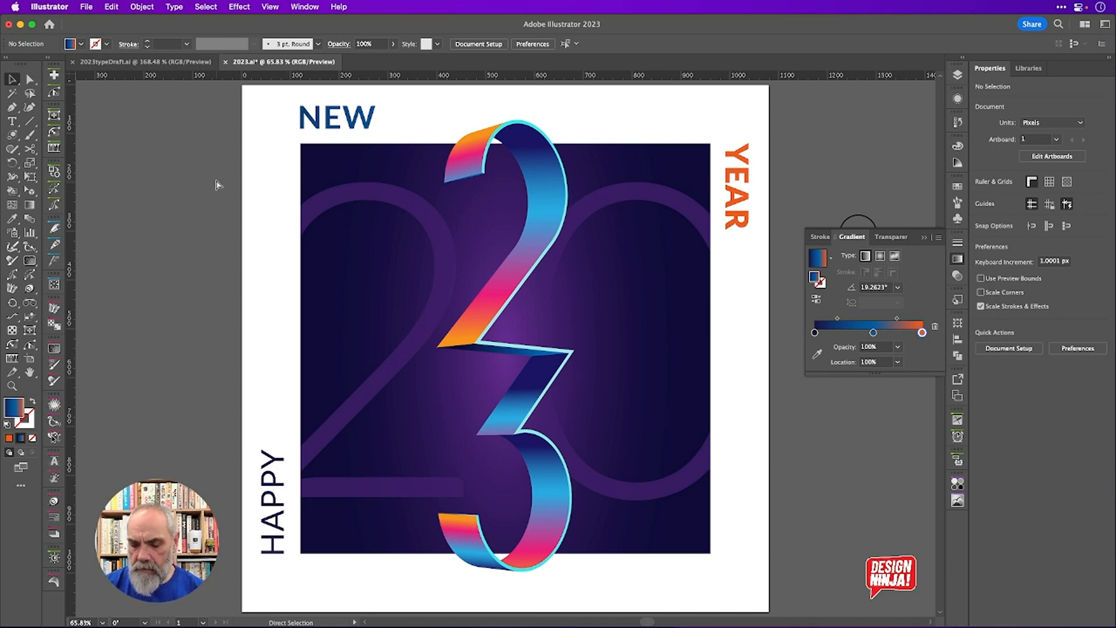
key(v)
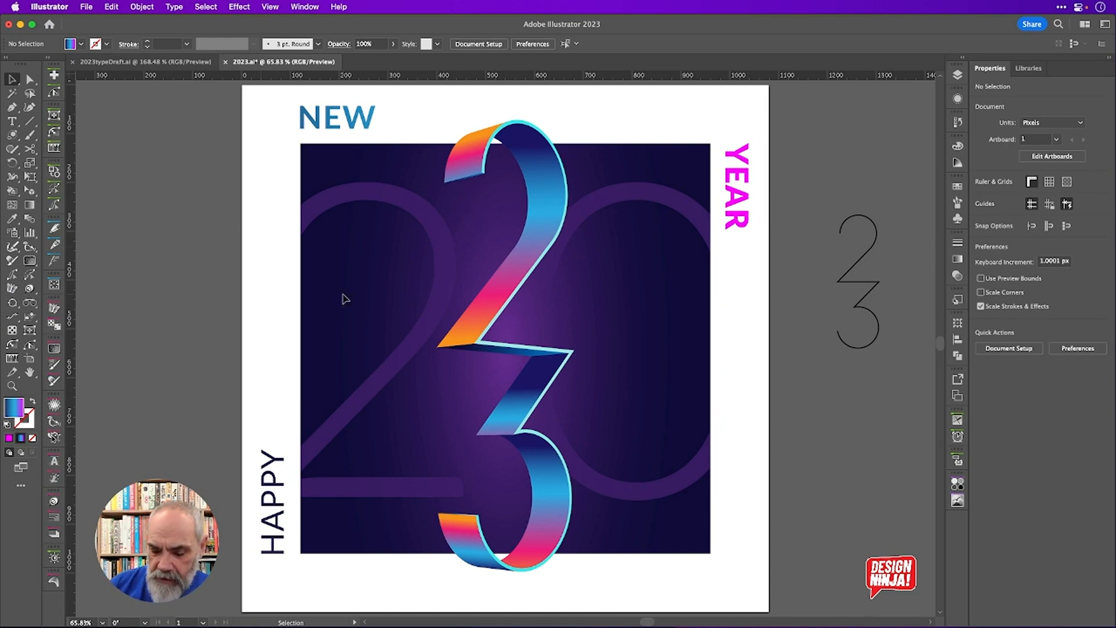
key(super+s)
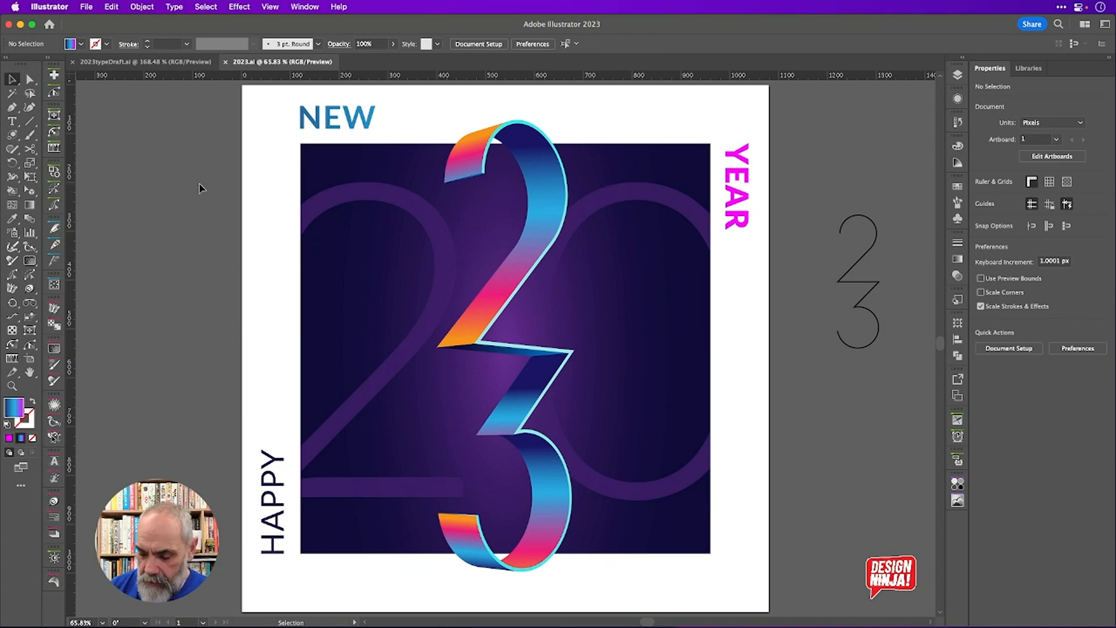
Draw a vertical line about 189 px long beside the artboard and move it onto the white margin beside the purple square
key(backslash)
drag(204, 235, 204, 143)
scroll(171, 150, up, 3)
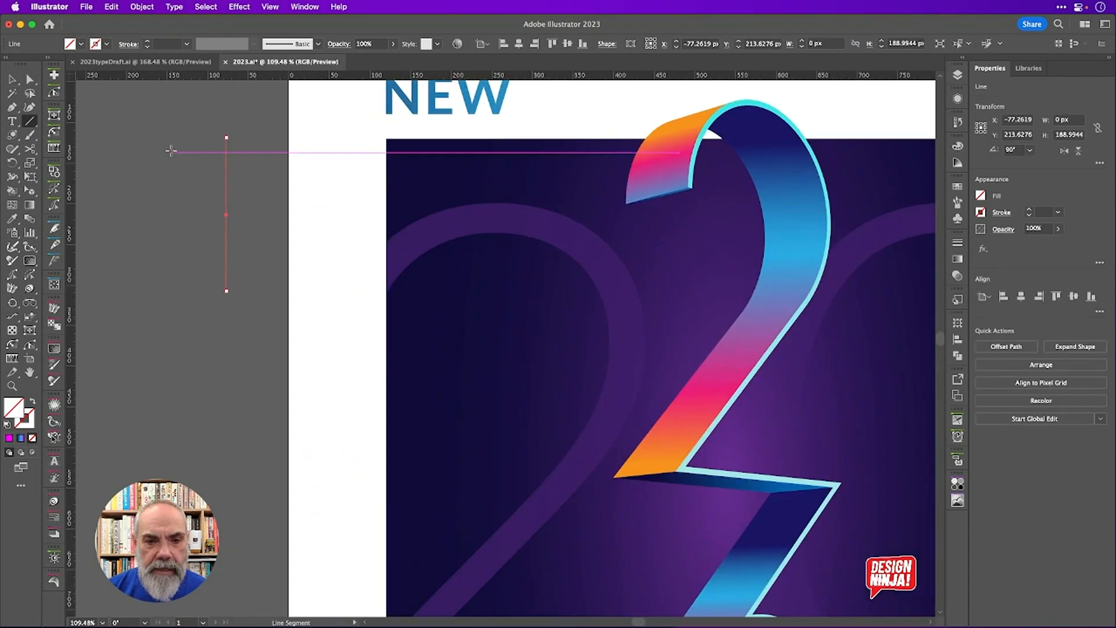
scroll(171, 150, up, 2)
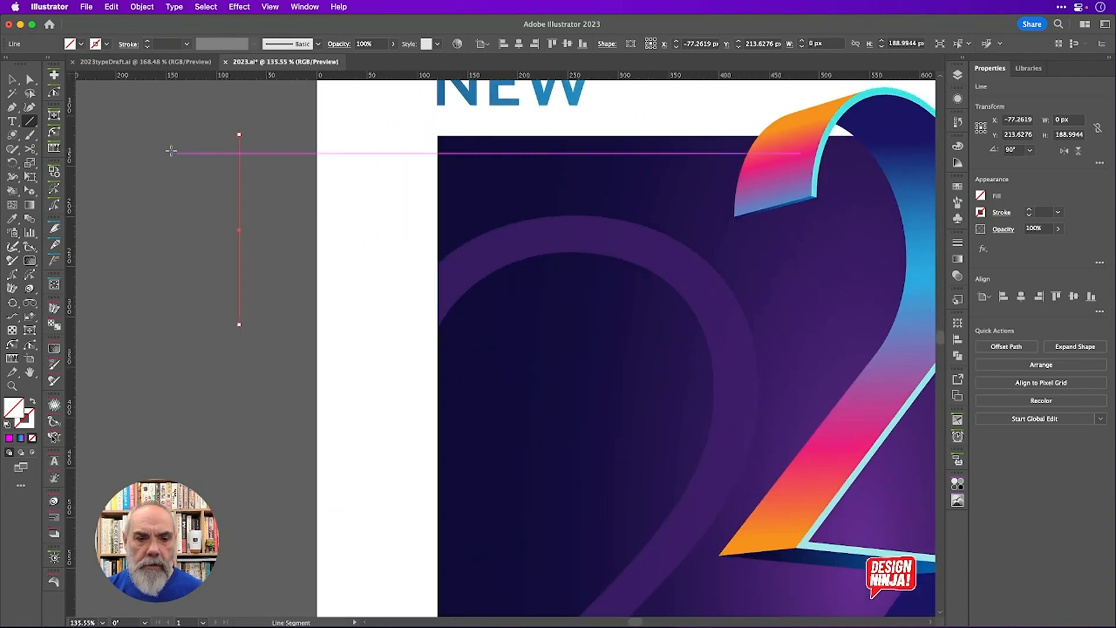
drag(239, 233, 365, 254)
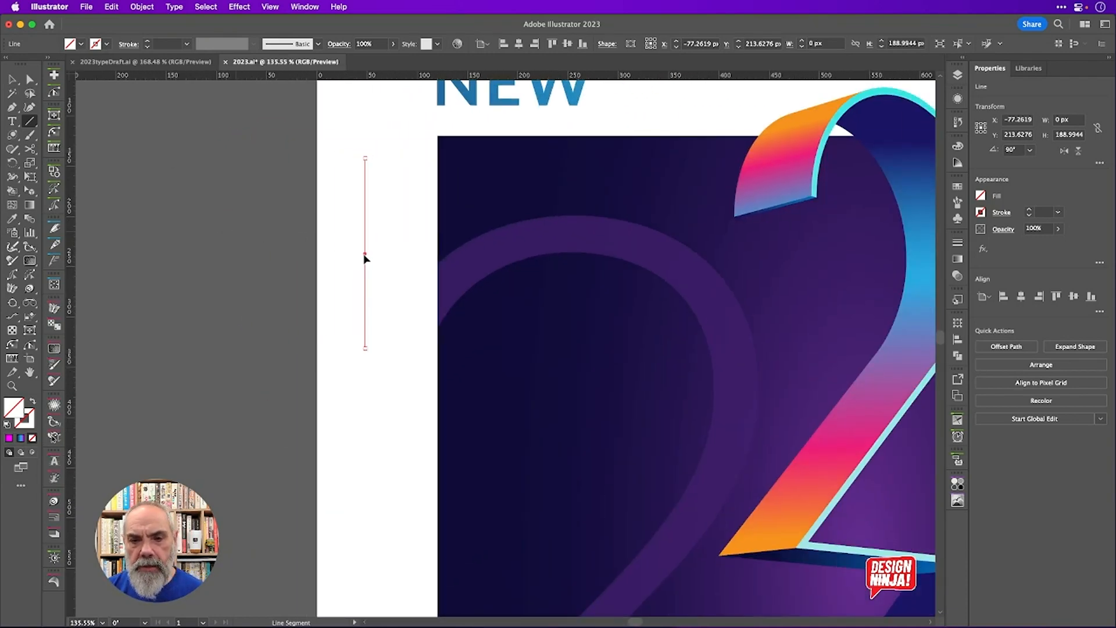
Give the vertical line a black stroke with a weight of 38 pt
click(109, 46)
click(32, 65)
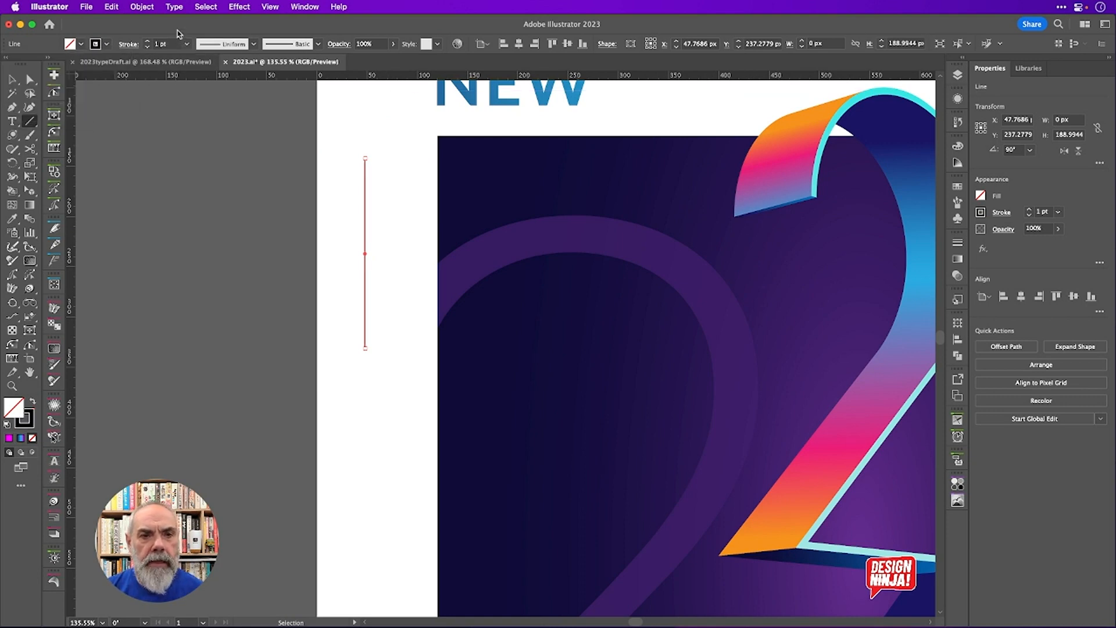
scroll(170, 44, up, 20)
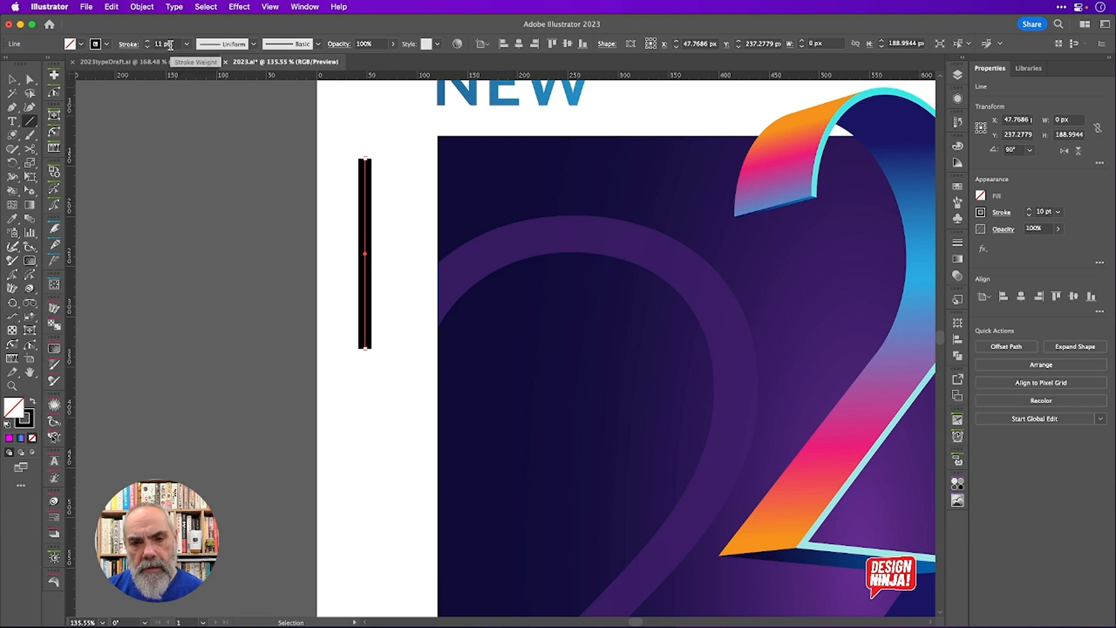
scroll(170, 45, up, 8)
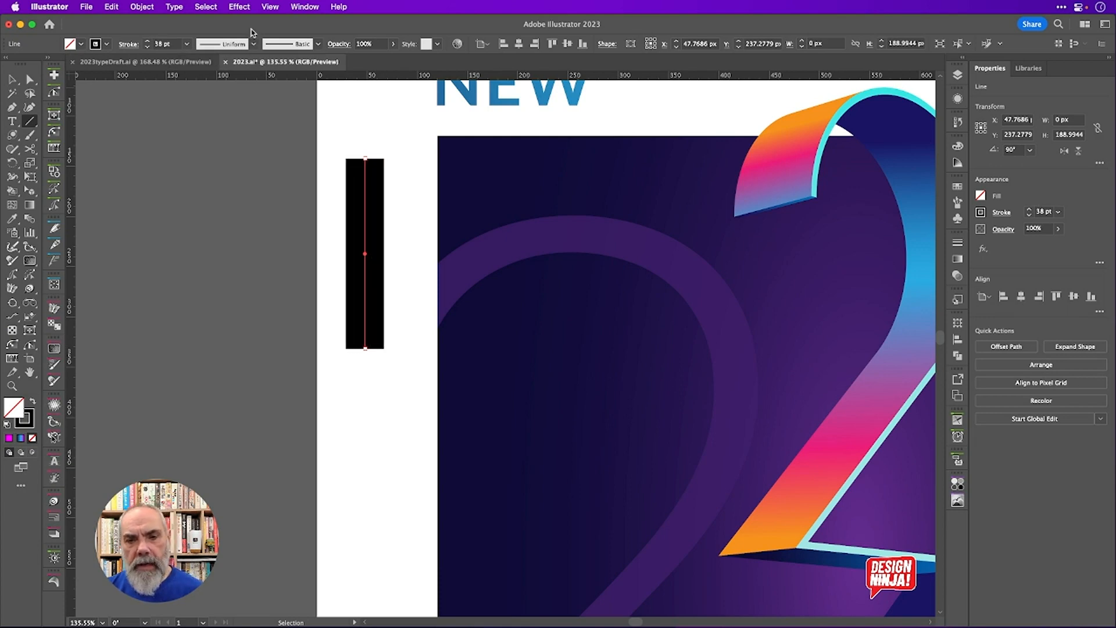
Shape the line with the Width tool into pointed ends, an upper bulge about 45 px wide and a narrow tapering tail
key(shift+w)
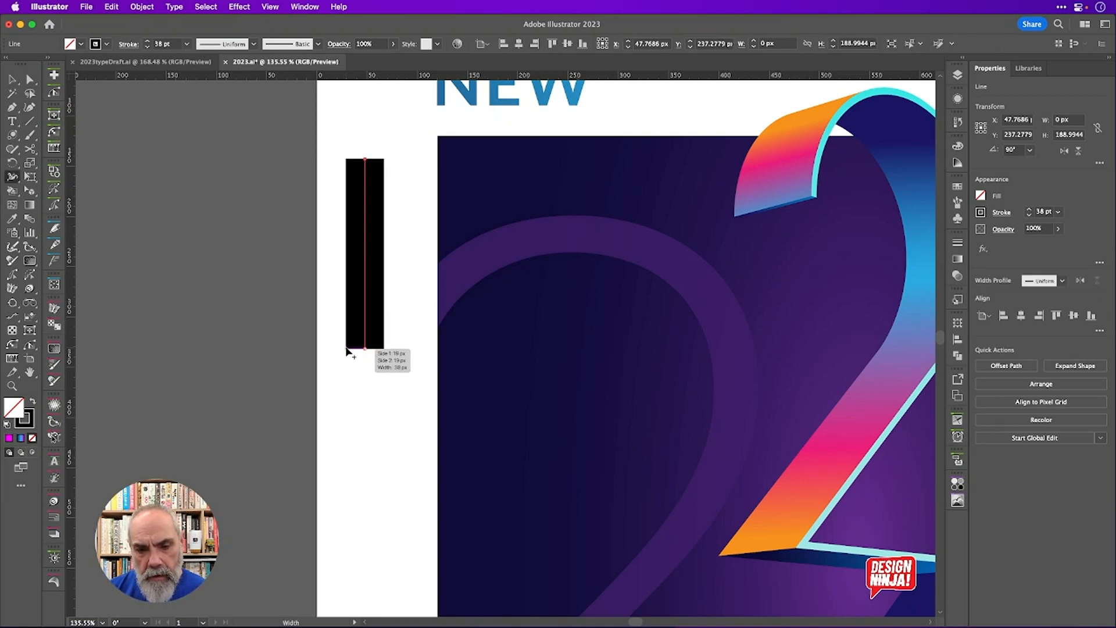
drag(347, 350, 364, 353)
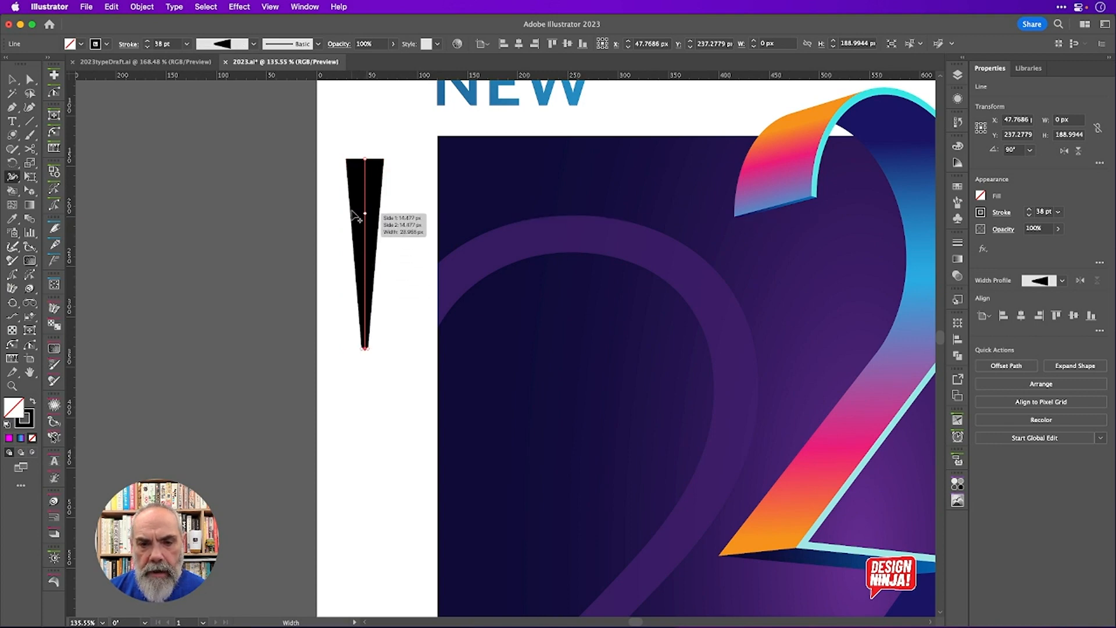
drag(363, 207, 343, 211)
drag(347, 162, 365, 166)
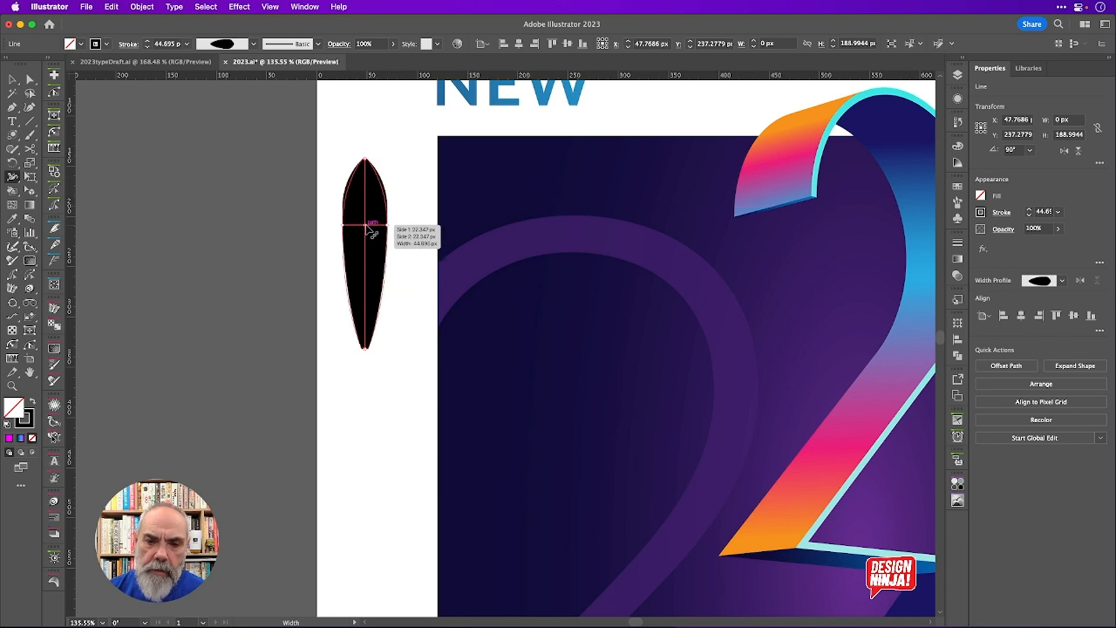
mouse_move(365, 226)
mouse_down()
mouse_move(362, 271)
mouse_move(346, 285)
mouse_move(360, 288)
mouse_up()
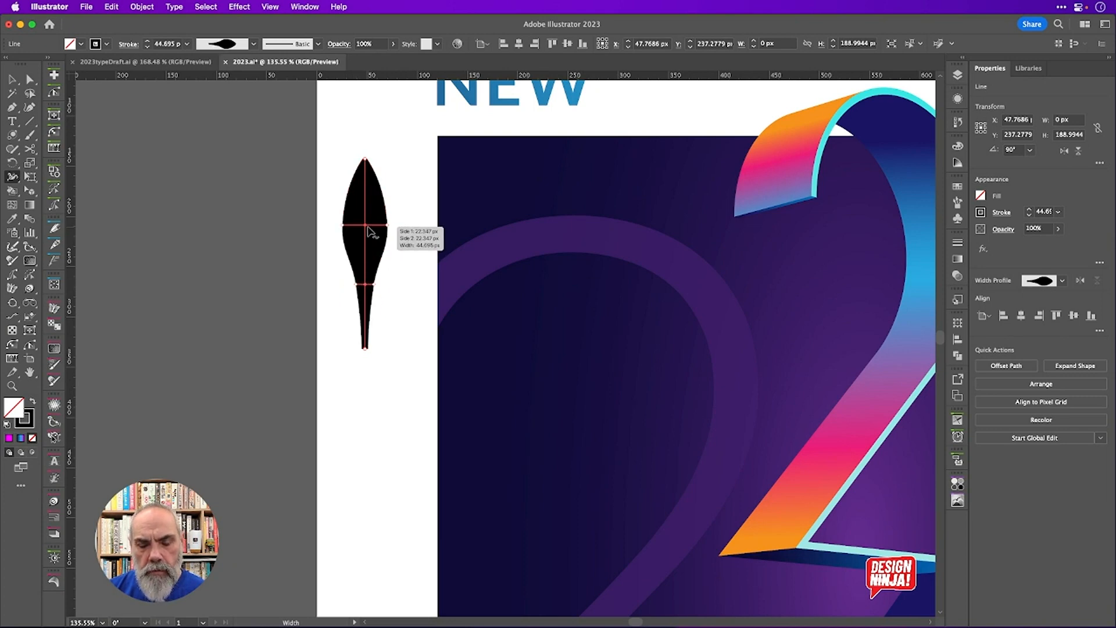
mouse_move(369, 235)
mouse_down()
mouse_move(372, 207)
mouse_move(354, 226)
mouse_up()
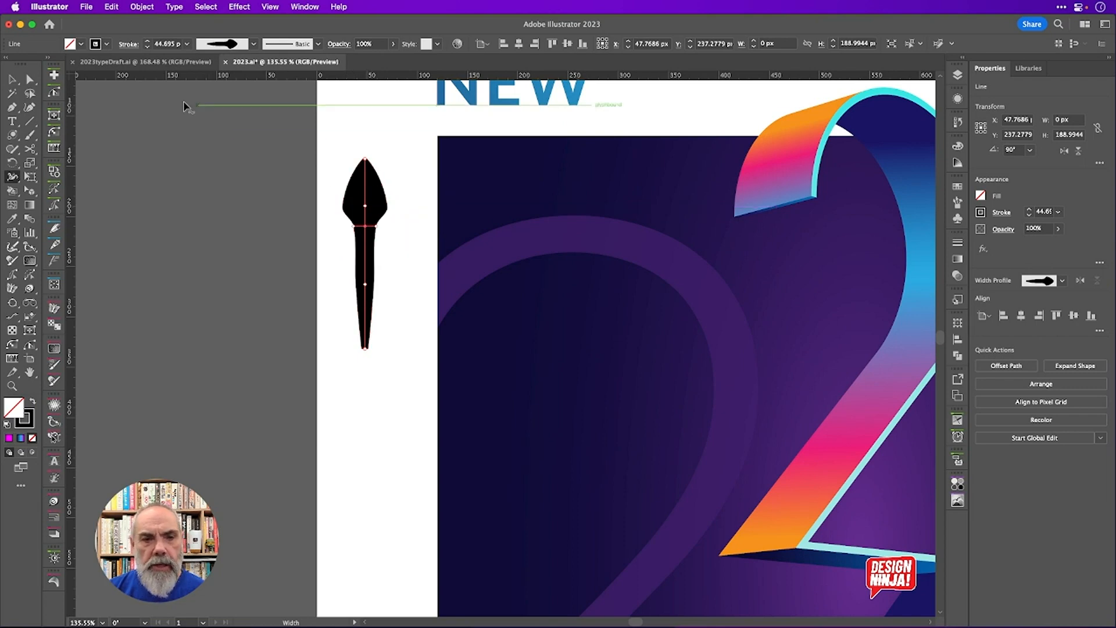
Make the stroke the active attribute and nudge the tapered shape to about X 53.7 px, Y 240.2 px
click(11, 79)
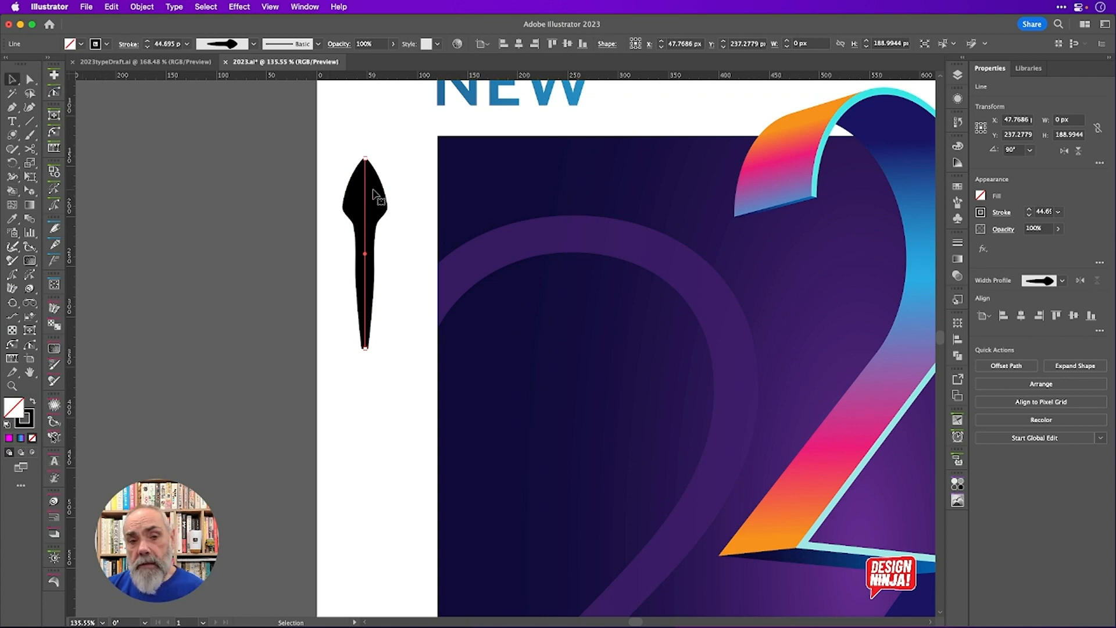
key(x)
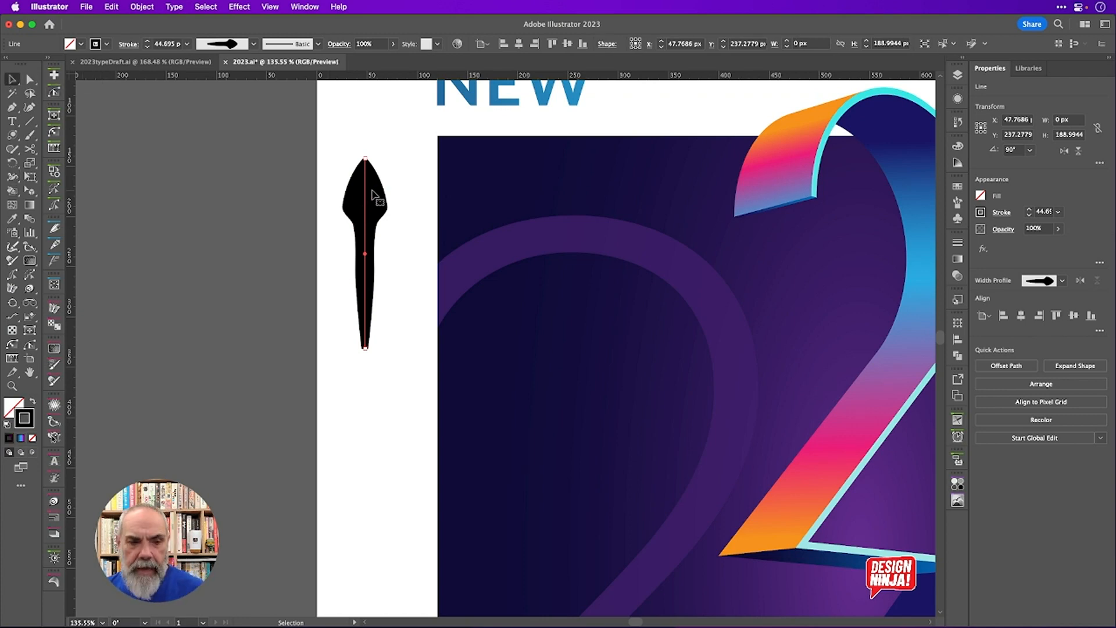
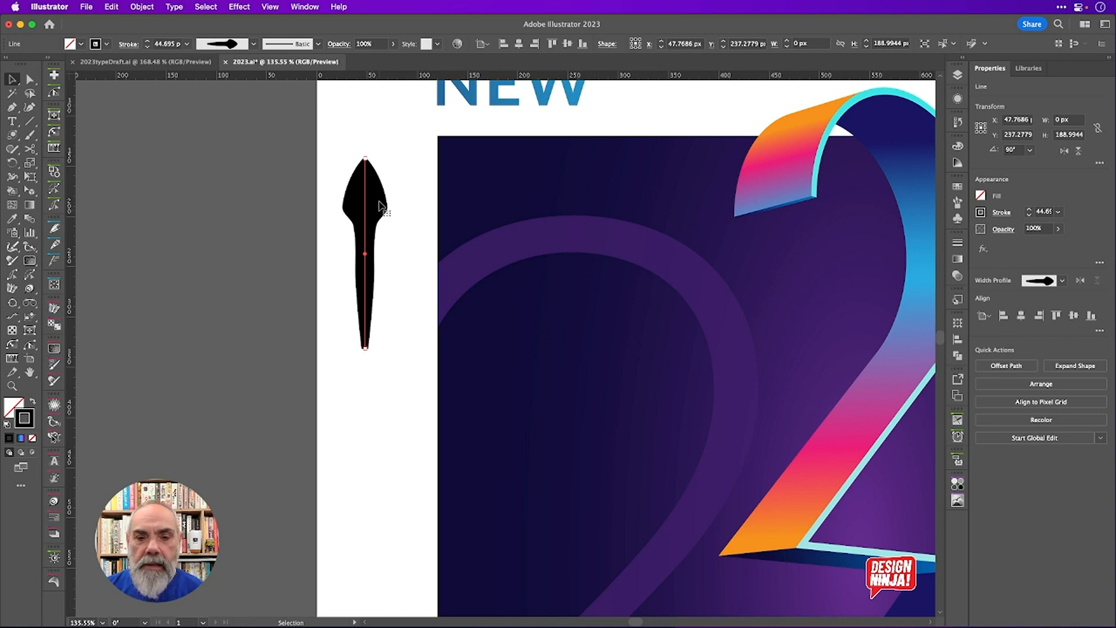
drag(369, 205, 373, 211)
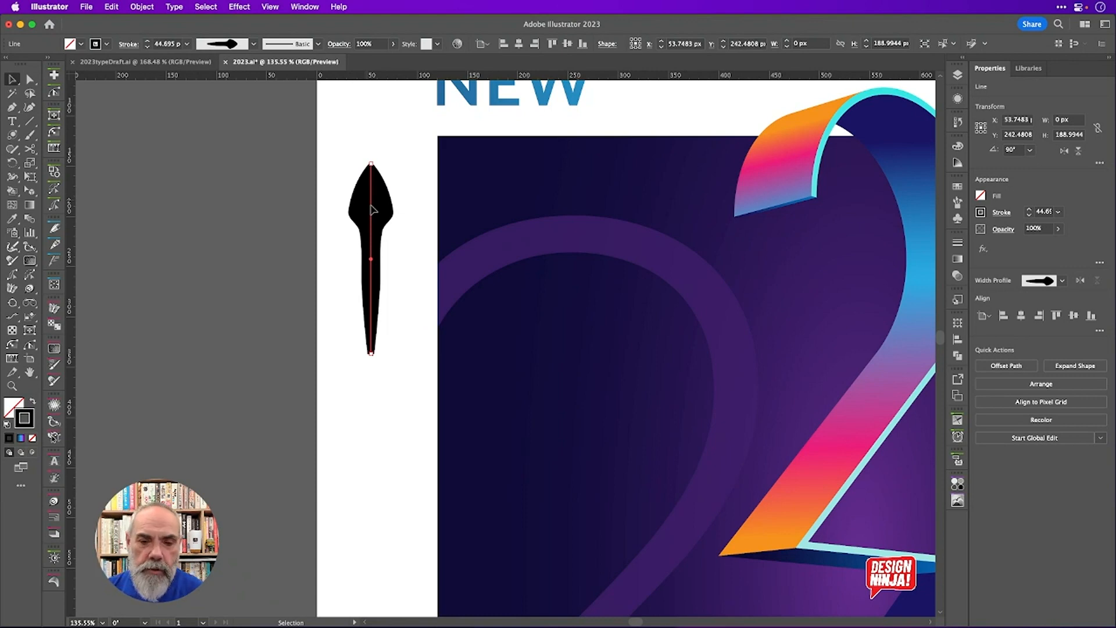
drag(370, 206, 370, 203)
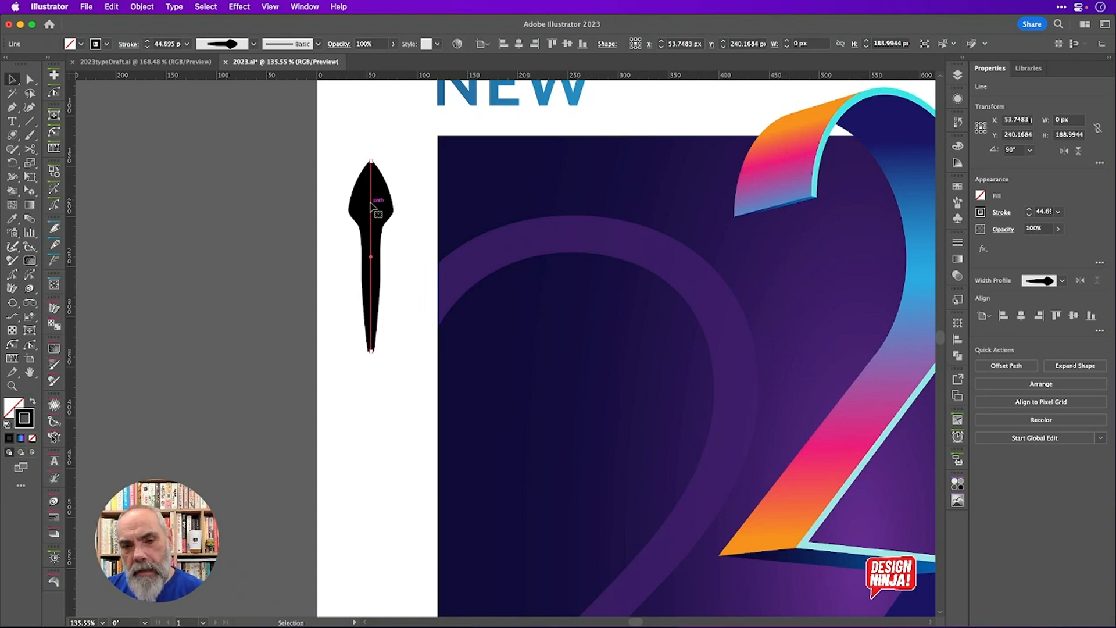
Apply the gradient to the tapered stroke, remove its dark stop, move the blue stop to 0% and the midpoint to about 60%
click(957, 275)
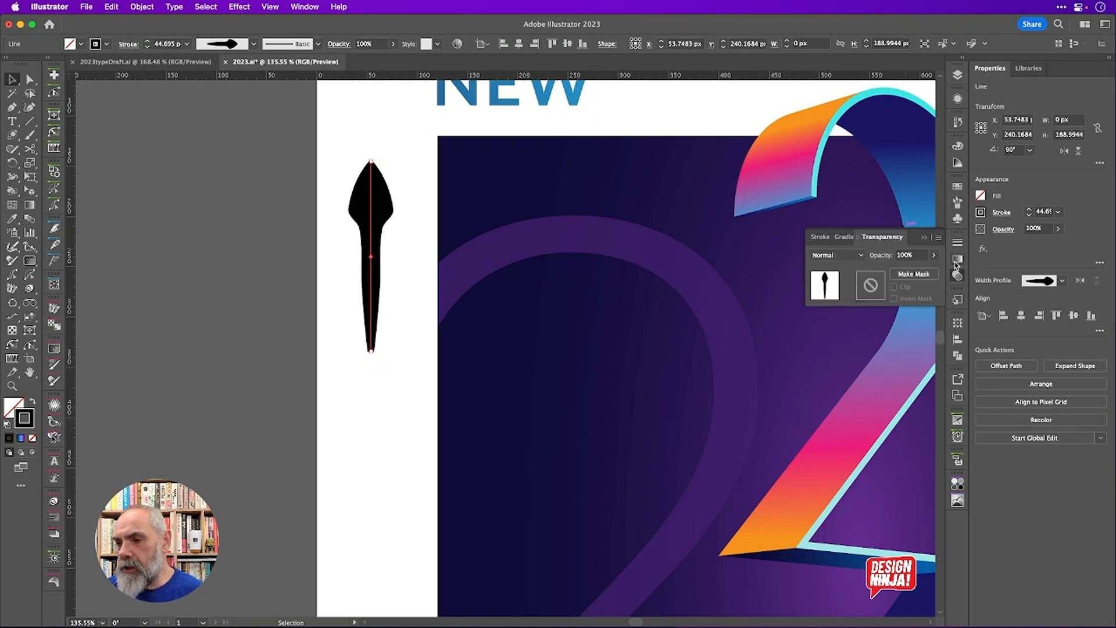
click(957, 258)
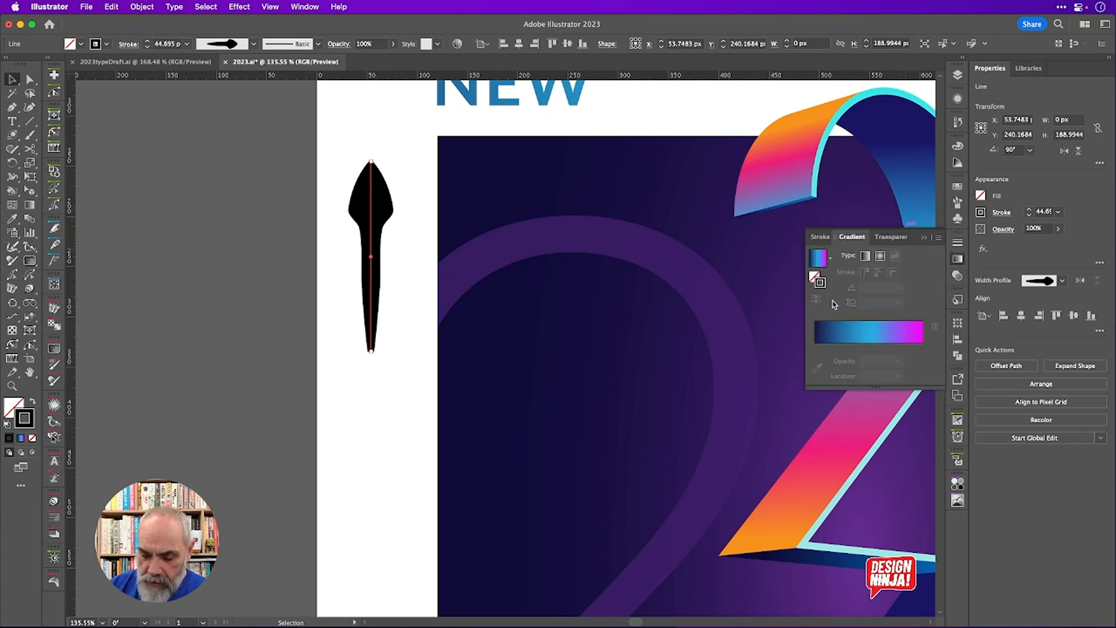
key(period)
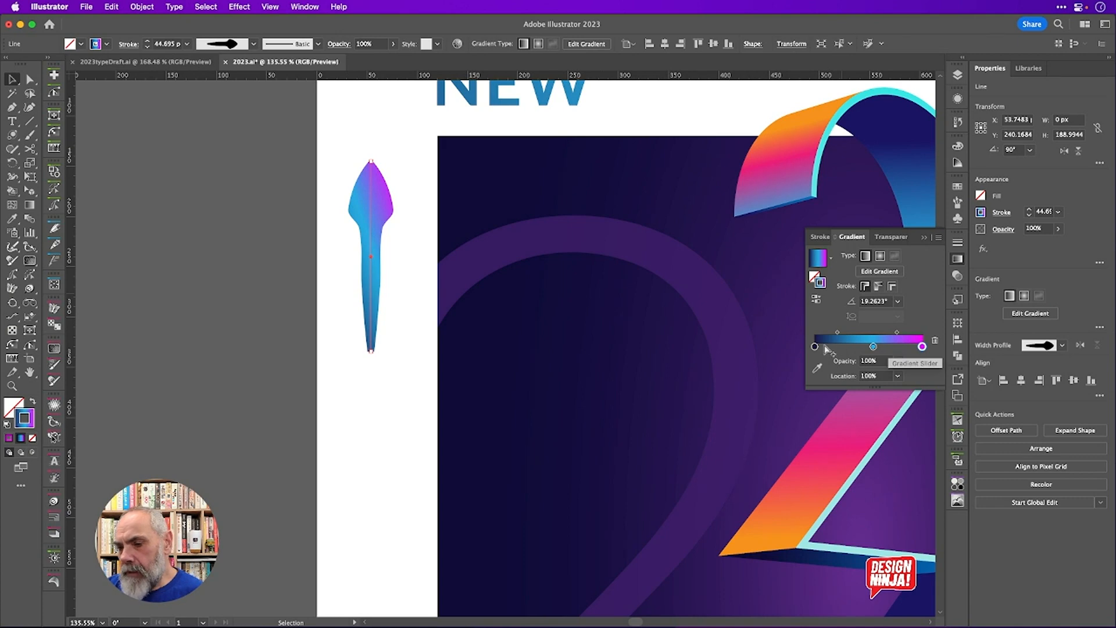
drag(815, 348, 816, 381)
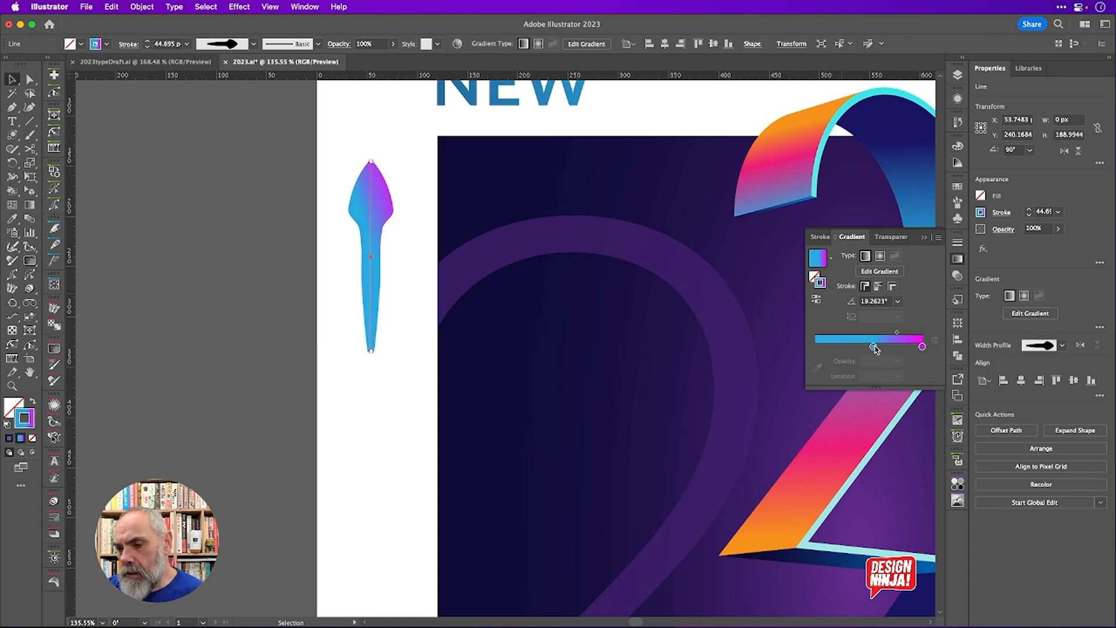
drag(873, 347, 815, 347)
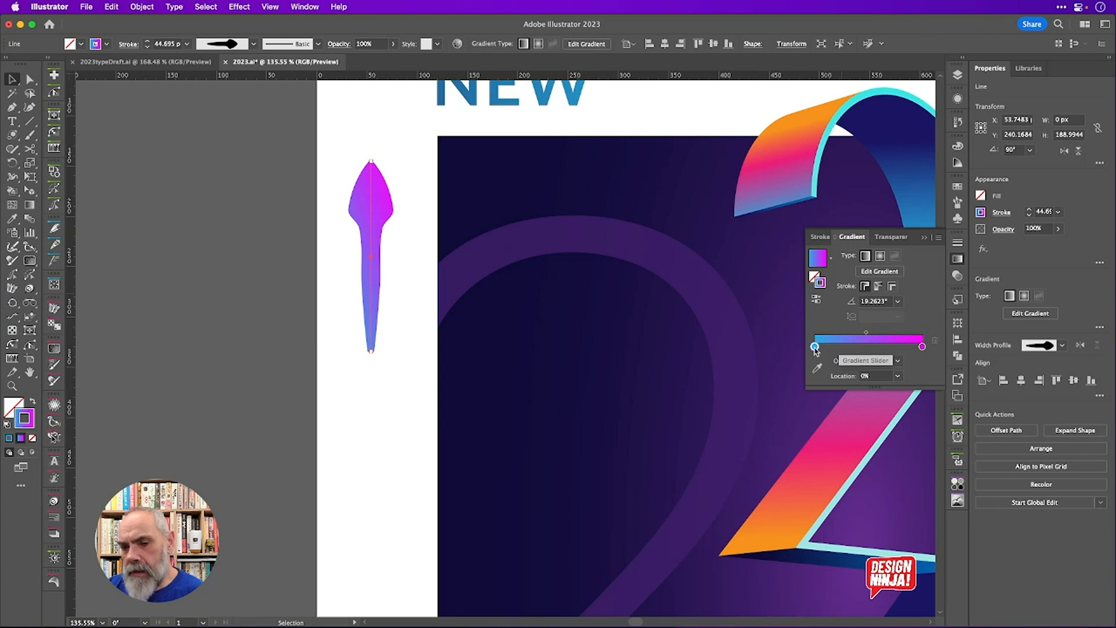
drag(866, 332, 880, 335)
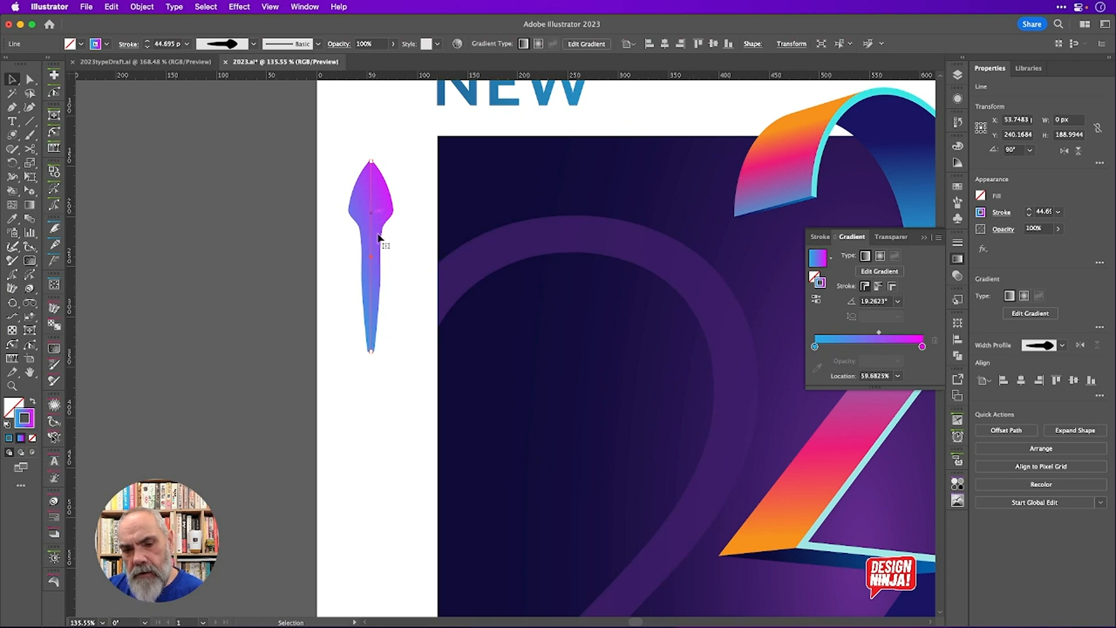
Apply the gradient across the tapered stroke's width and change its type to radial
click(892, 286)
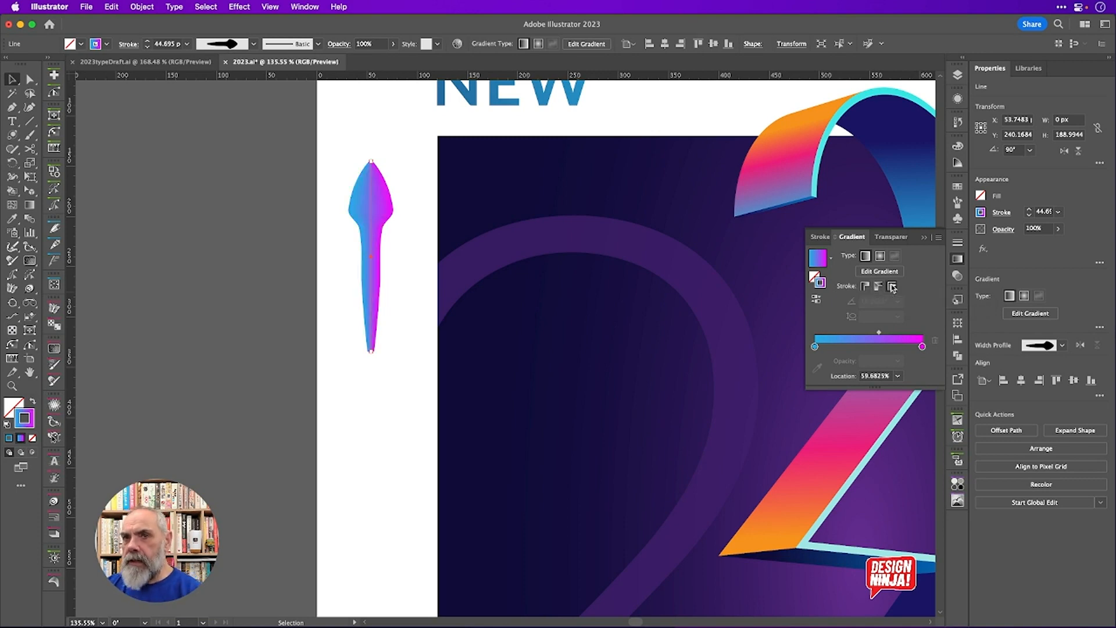
click(880, 256)
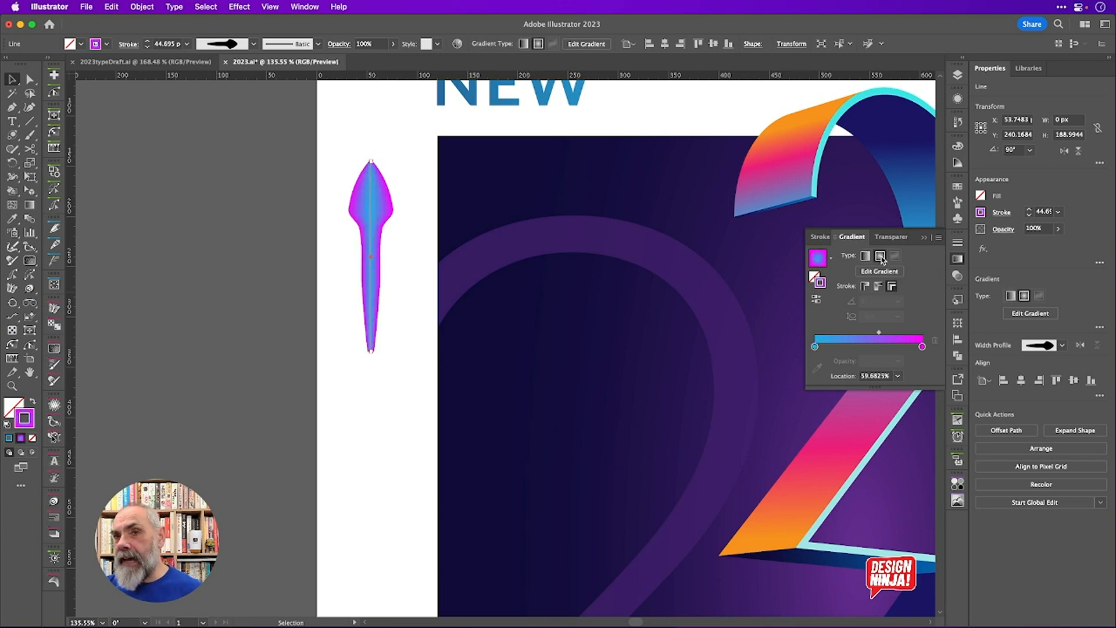
click(923, 348)
click(898, 360)
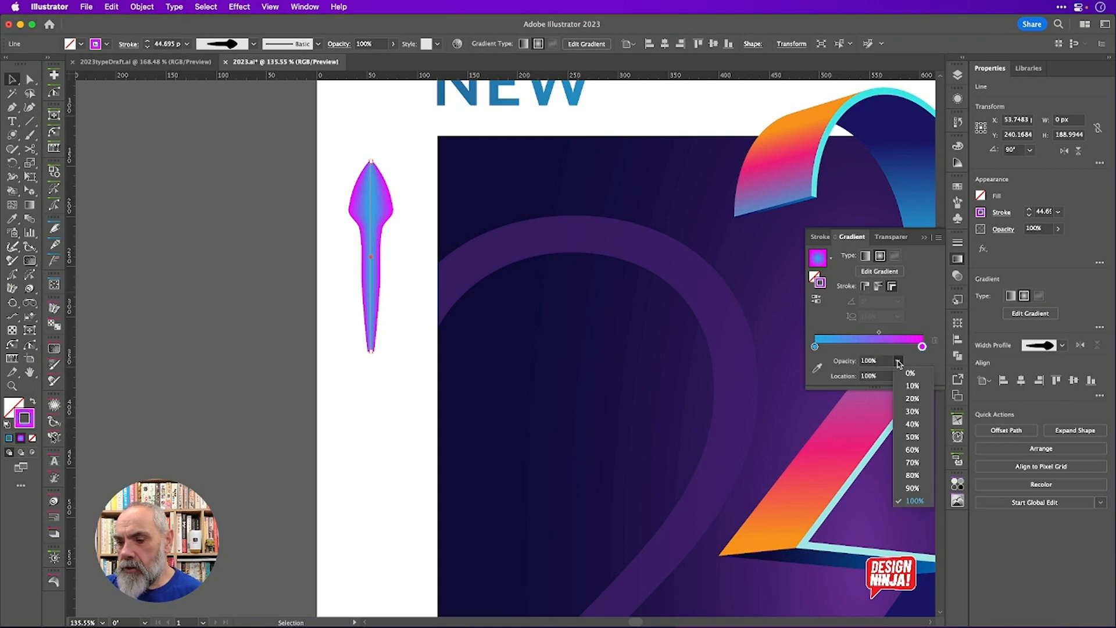
click(908, 373)
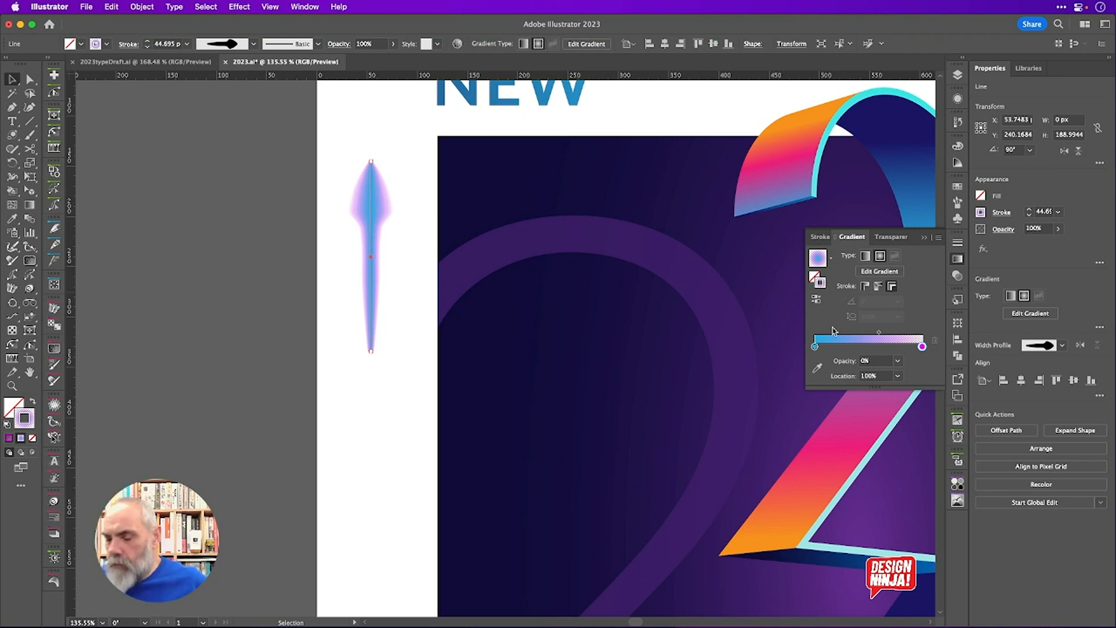
key(super+z)
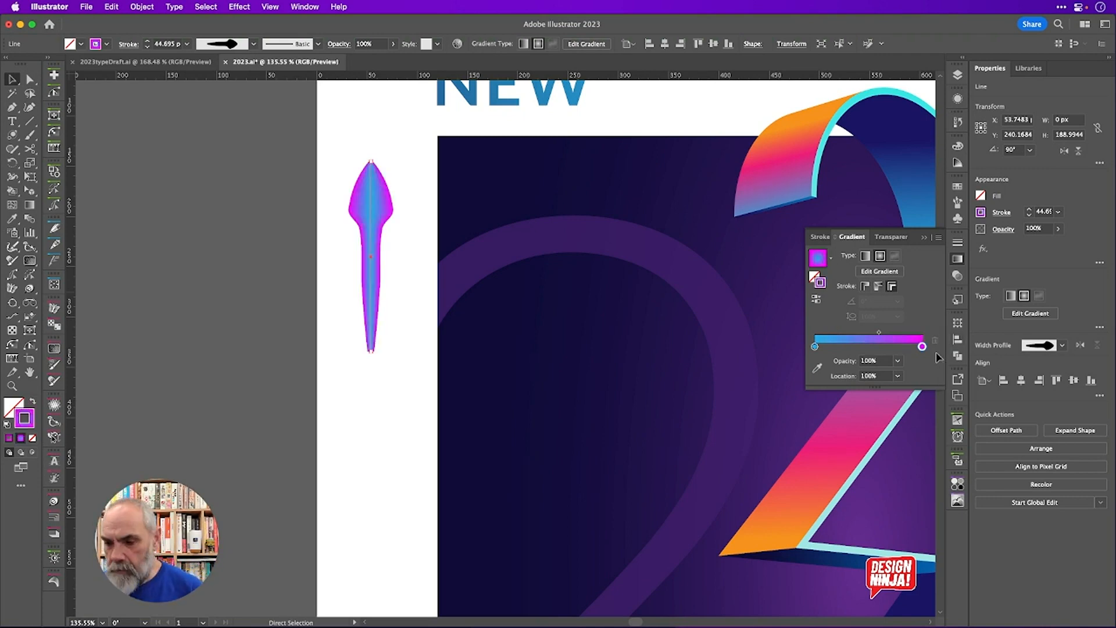
Duplicate the magenta gradient stop a short way inward and place the outer magenta stop at 100%
mouse_move(922, 348)
mouse_down()
mouse_move(885, 347)
mouse_move(920, 347)
mouse_move(889, 350)
mouse_move(898, 351)
mouse_up()
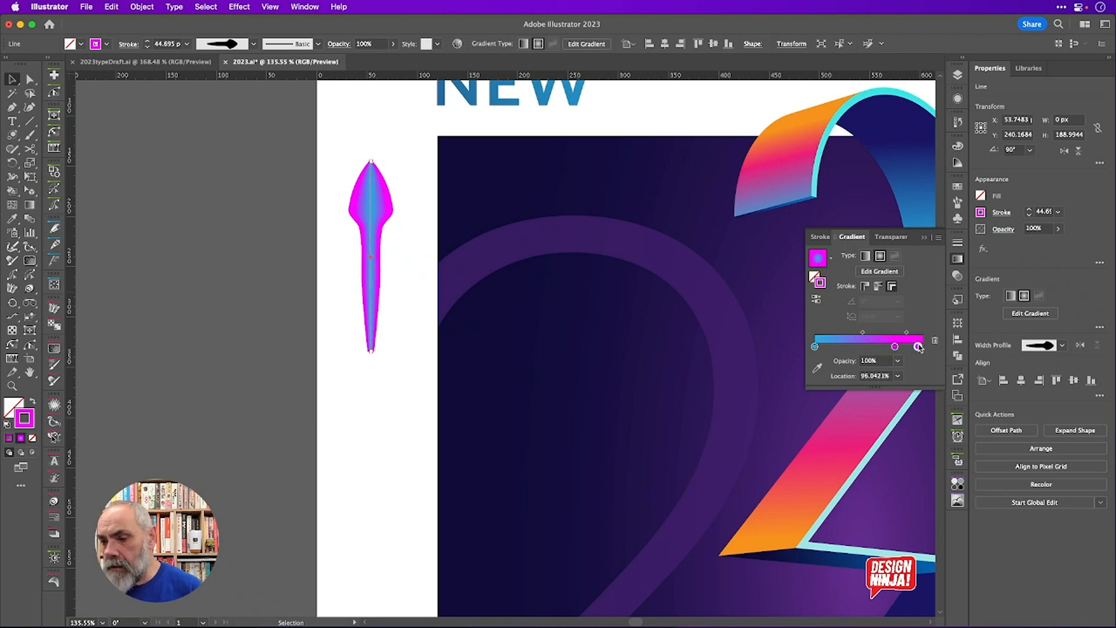
click(922, 347)
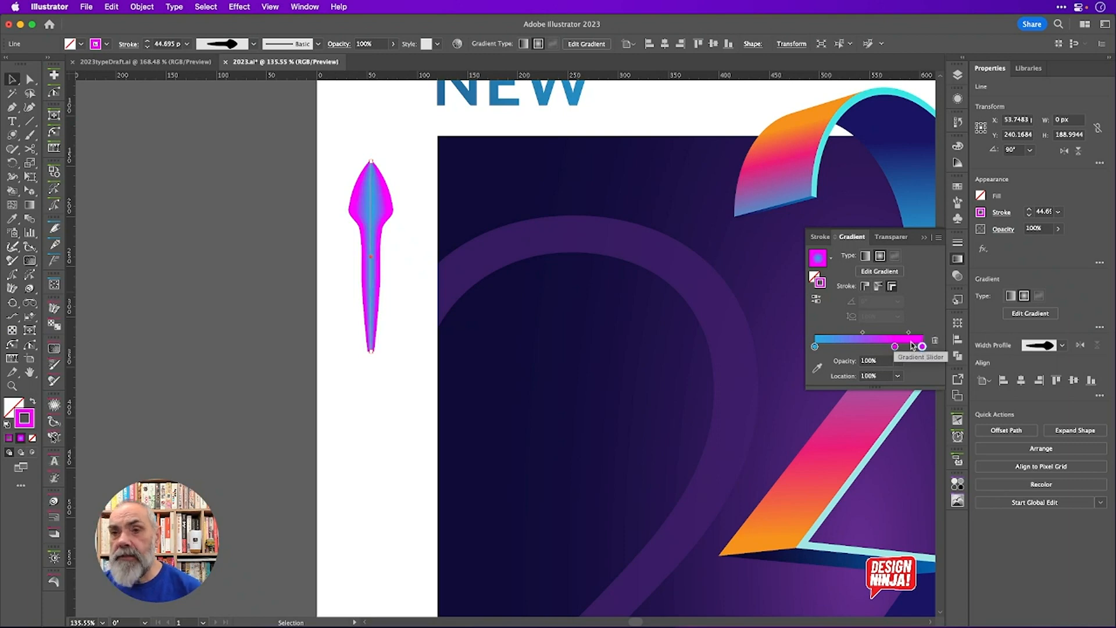
double_click(922, 346)
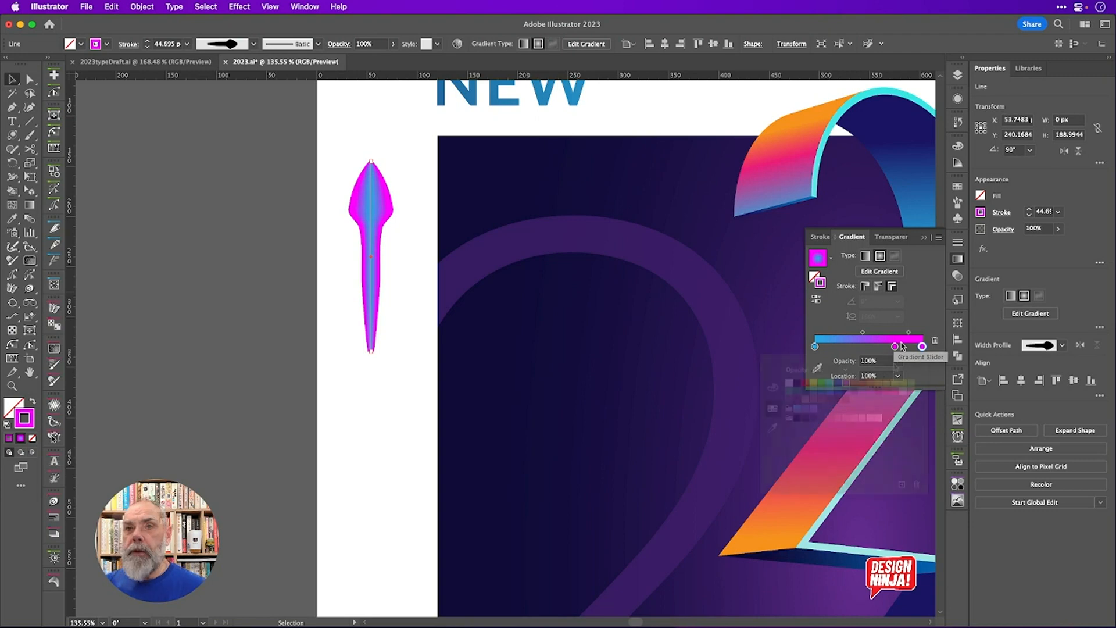
click(924, 309)
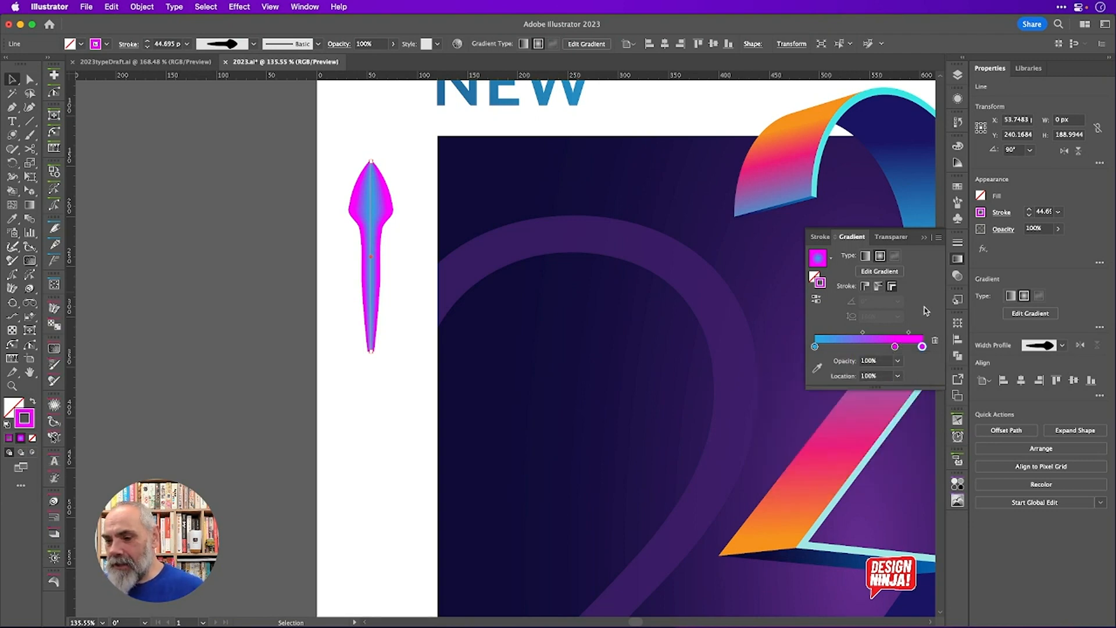
double_click(922, 346)
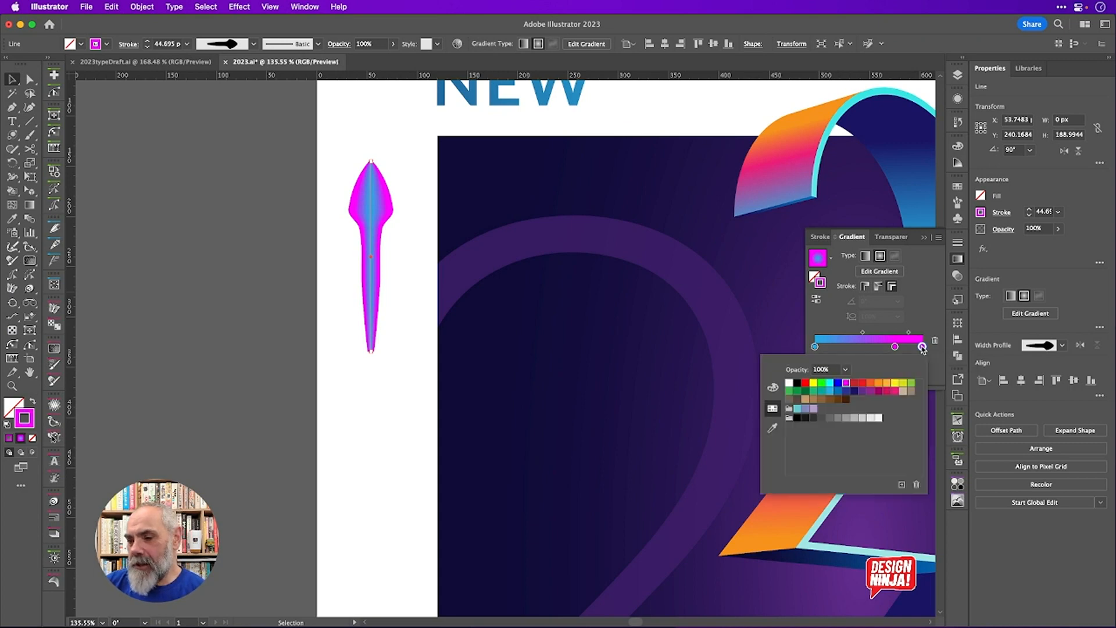
click(846, 369)
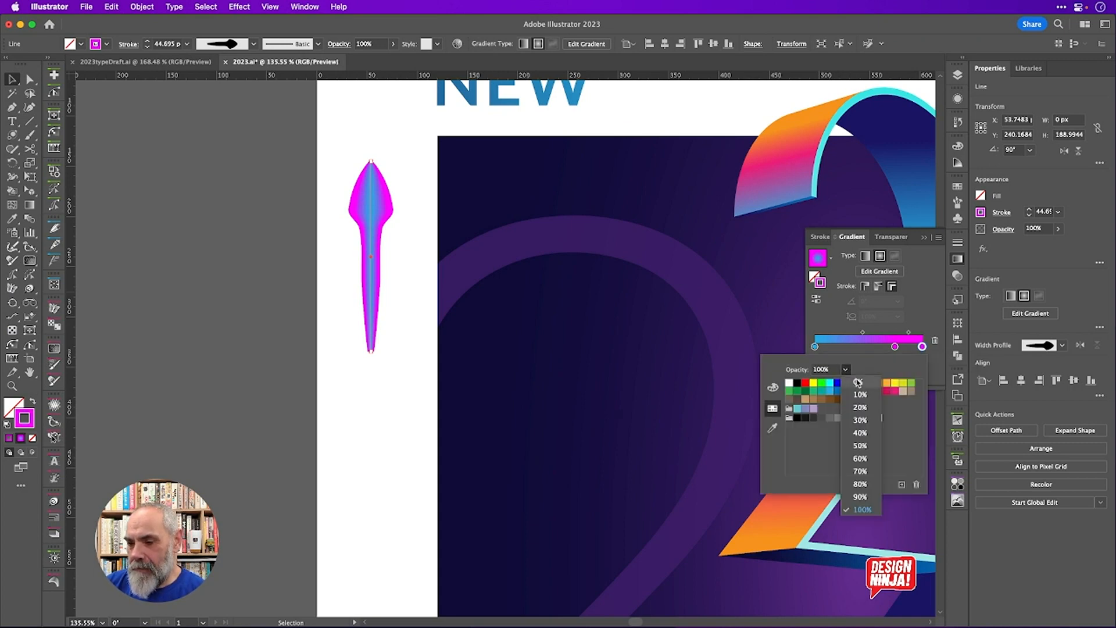
click(857, 383)
click(925, 318)
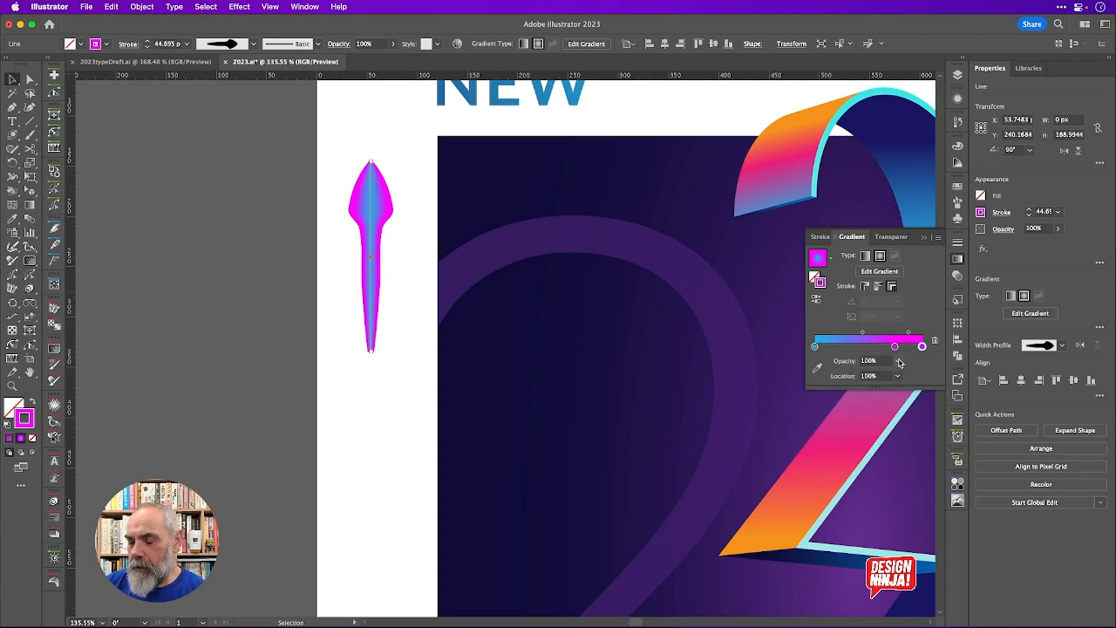
Set the outer magenta stop's opacity to 0% and move the inner magenta stop to about 69%
click(898, 362)
click(909, 373)
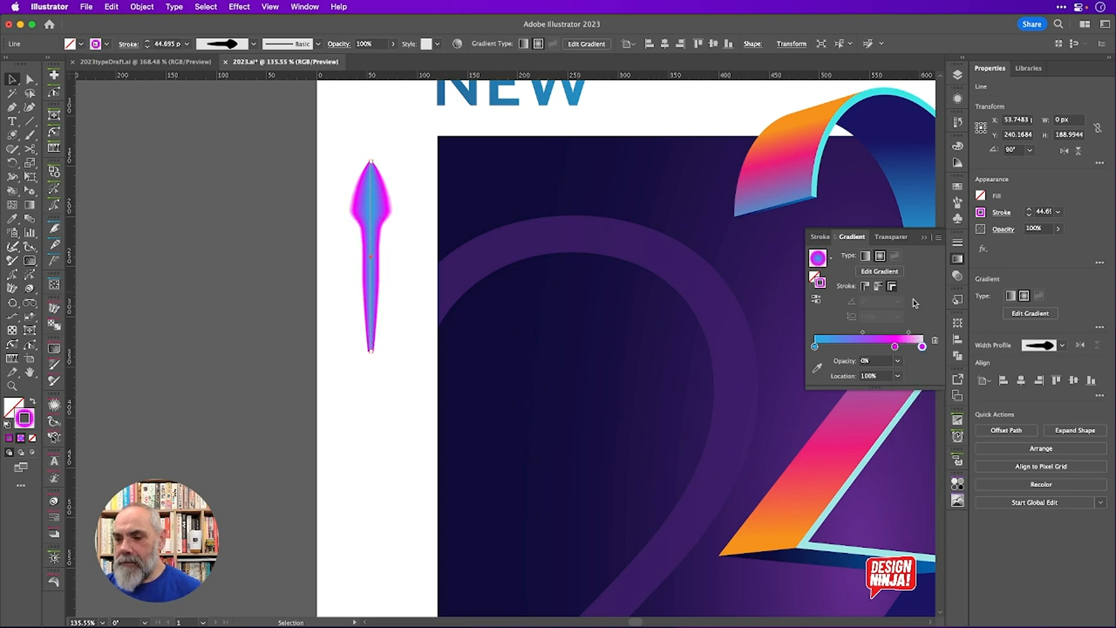
drag(922, 346, 889, 347)
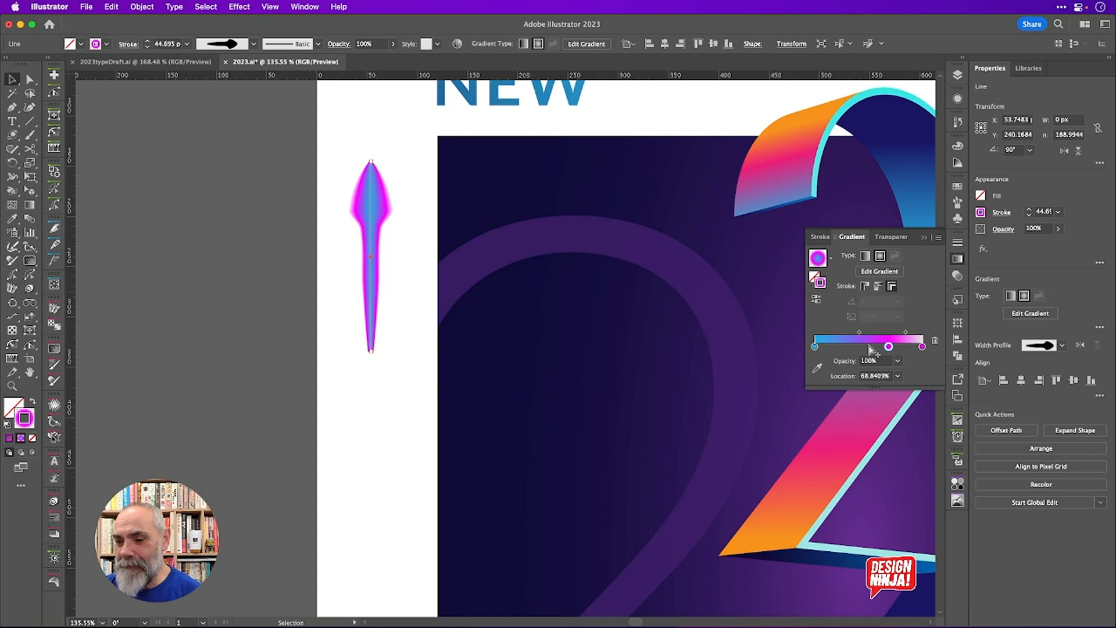
double_click(814, 347)
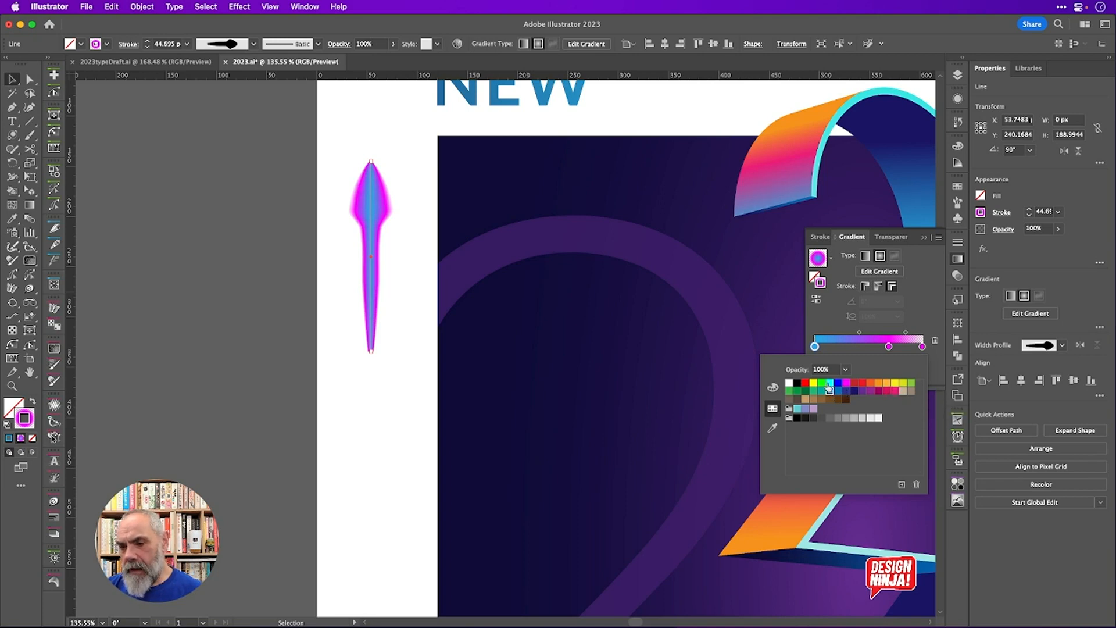
click(906, 321)
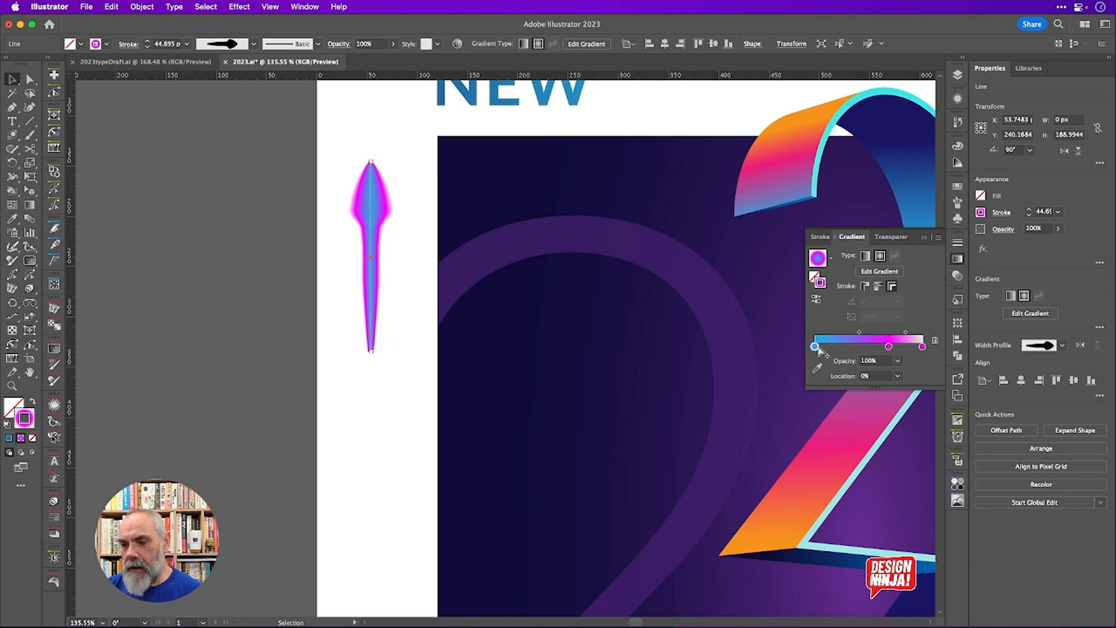
mouse_move(810, 348)
mouse_down()
mouse_move(816, 363)
mouse_move(812, 346)
mouse_up()
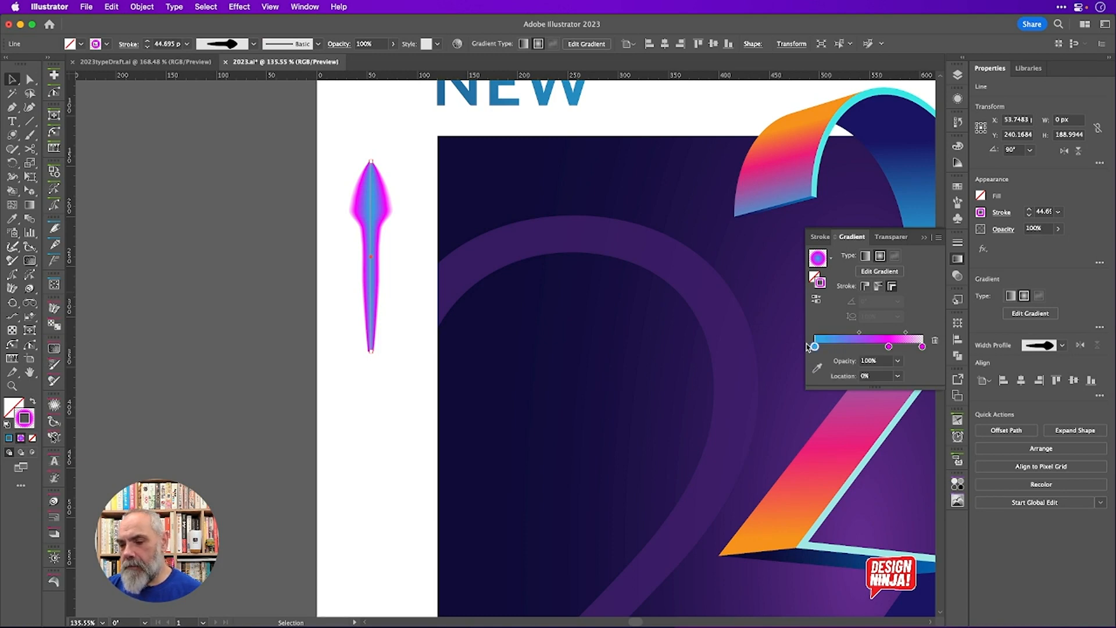
click(959, 188)
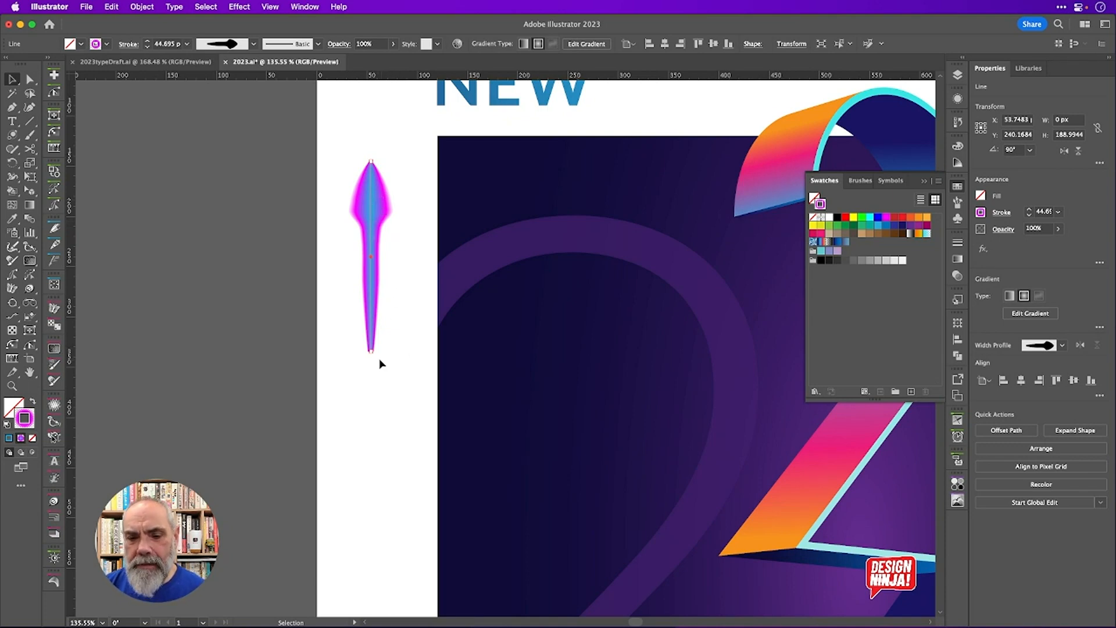
Move the tapered gradient shape from the white margin onto the purple square and set its stroke weight to 28 pt
key(a)
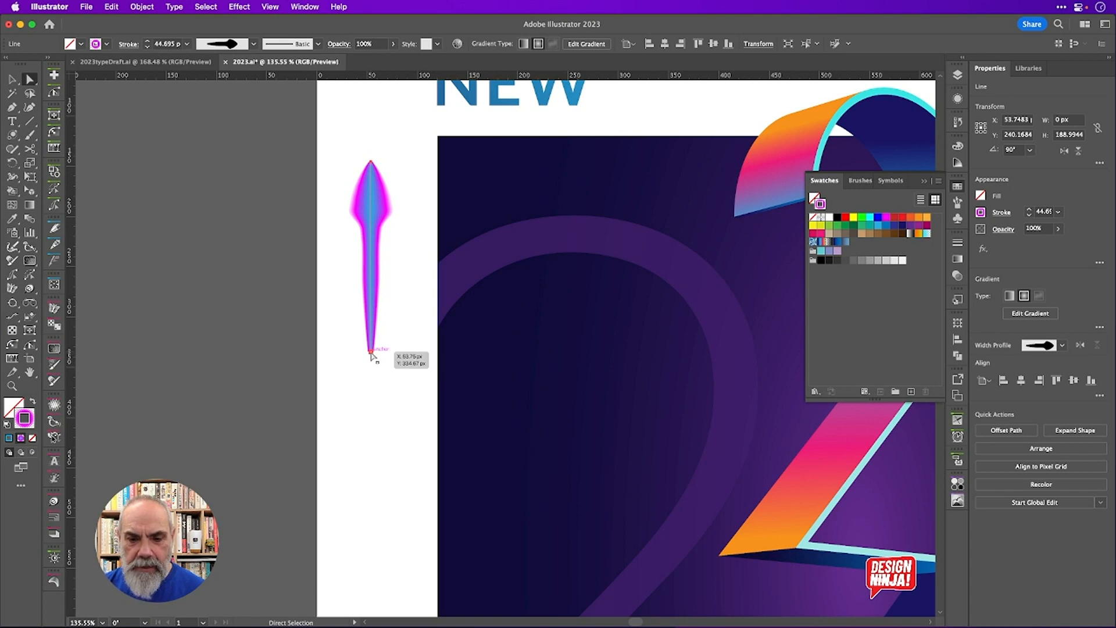
drag(374, 356, 377, 389)
scroll(375, 387, down, 6)
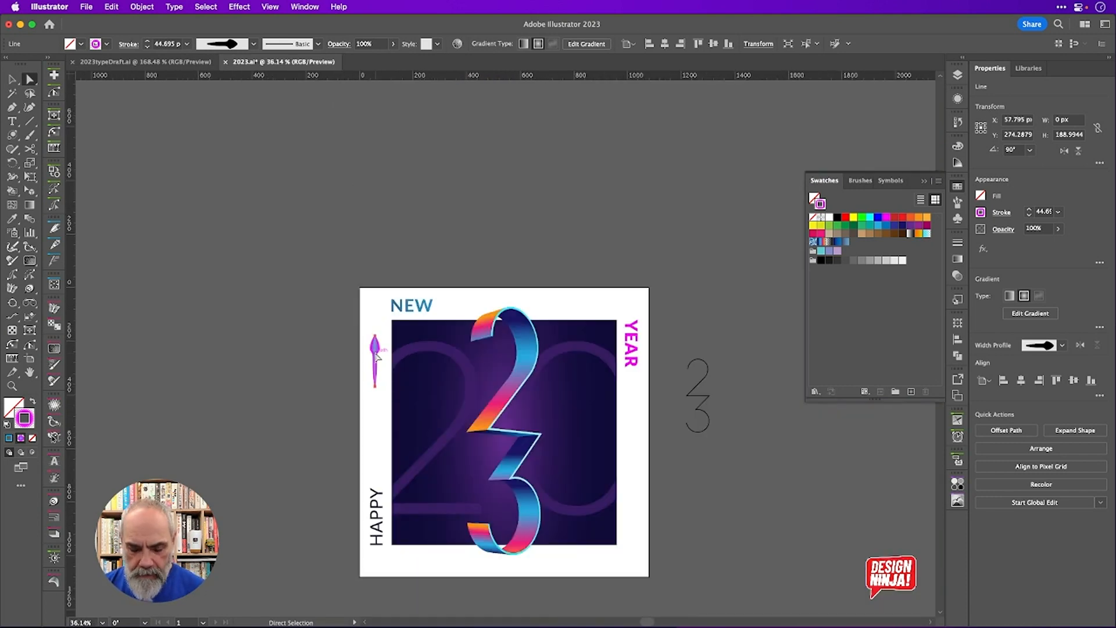
key(v)
drag(377, 356, 587, 385)
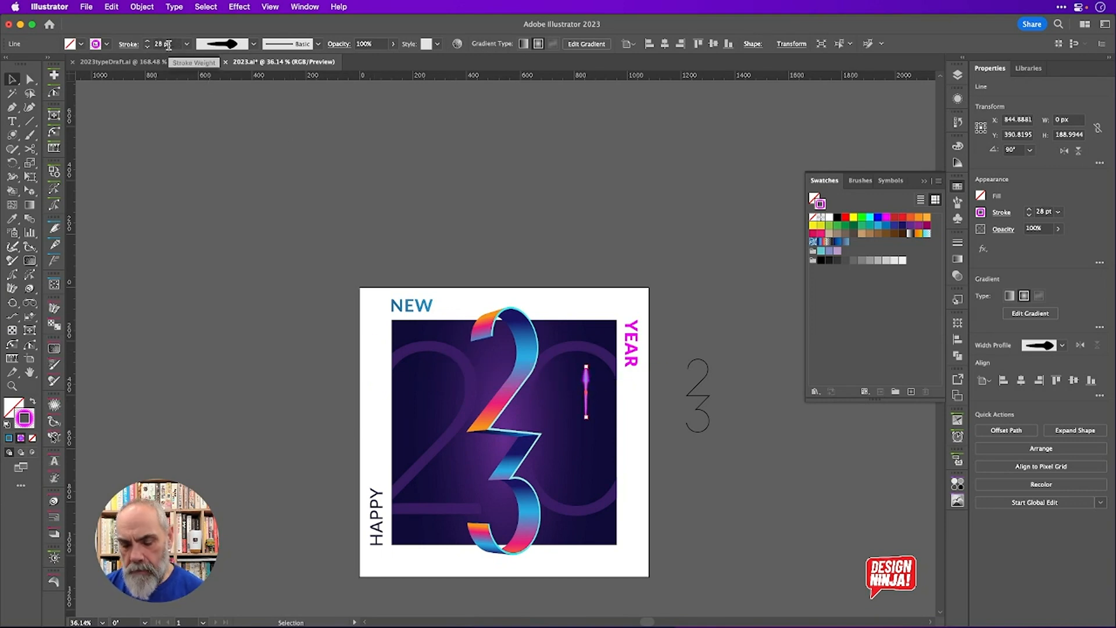
Move the tapered shape over the top arc of the faint 0, at about X 833 px, Y 274 px, and delete it
key(super+0)
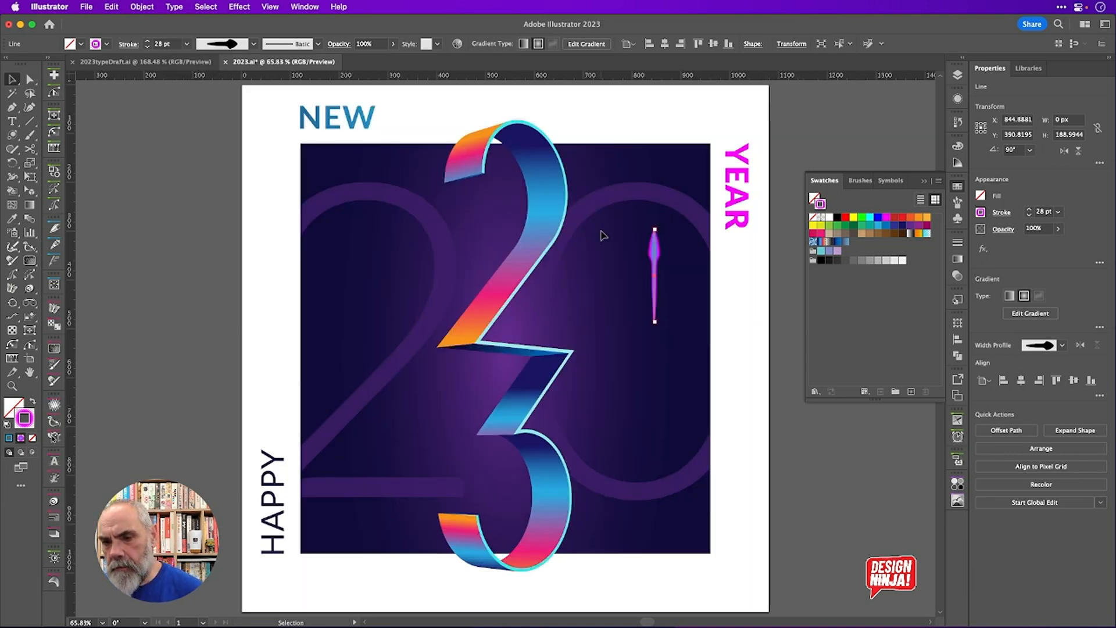
drag(655, 260, 648, 197)
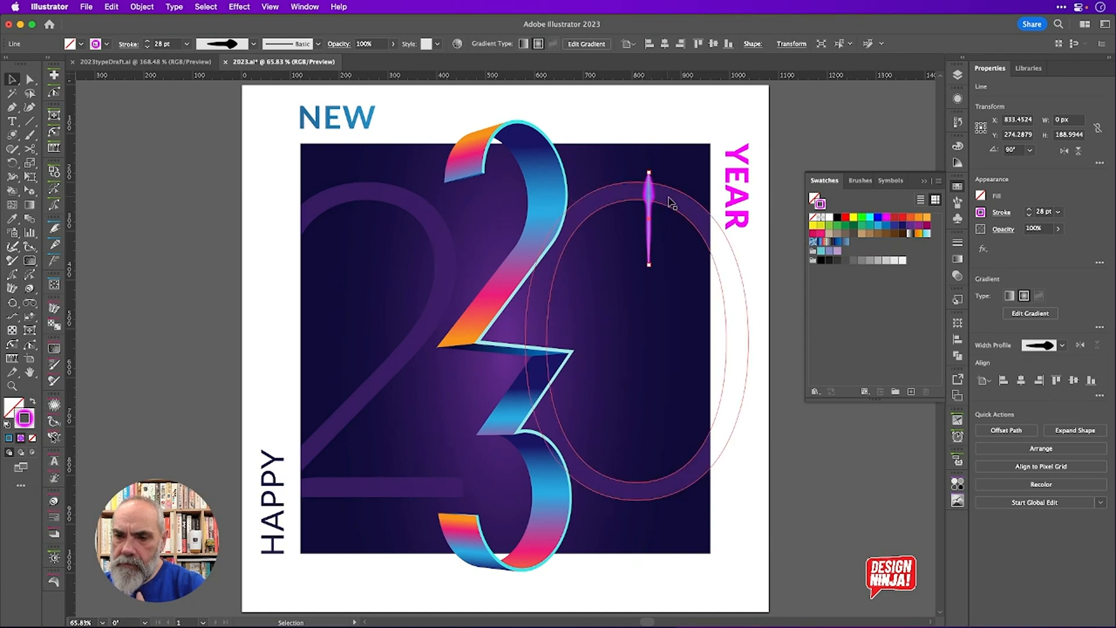
scroll(673, 204, up, 5)
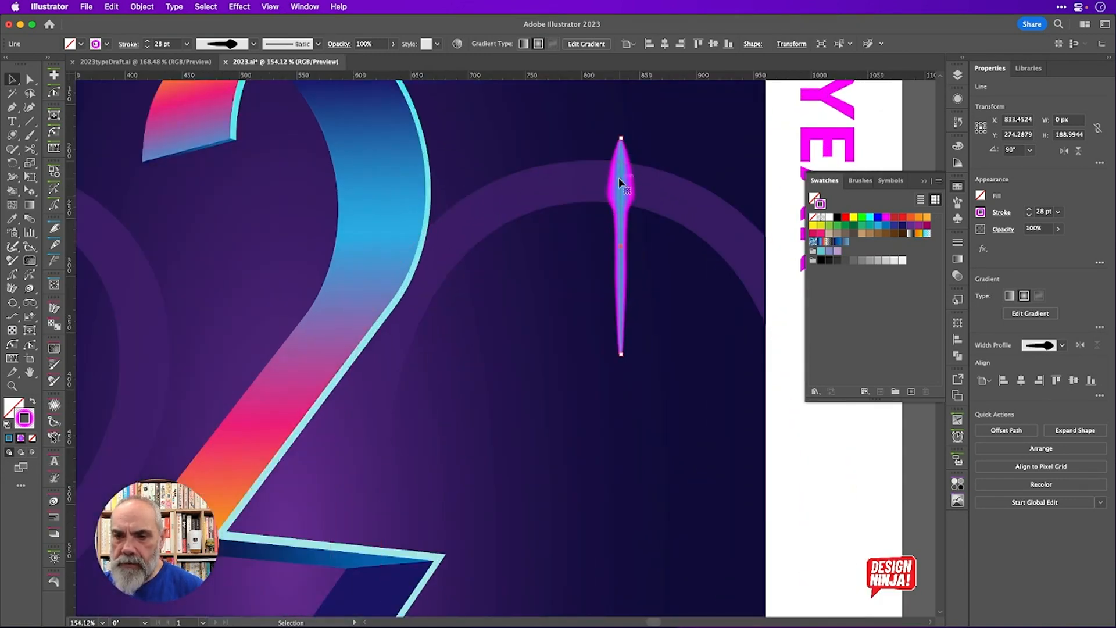
key(Delete)
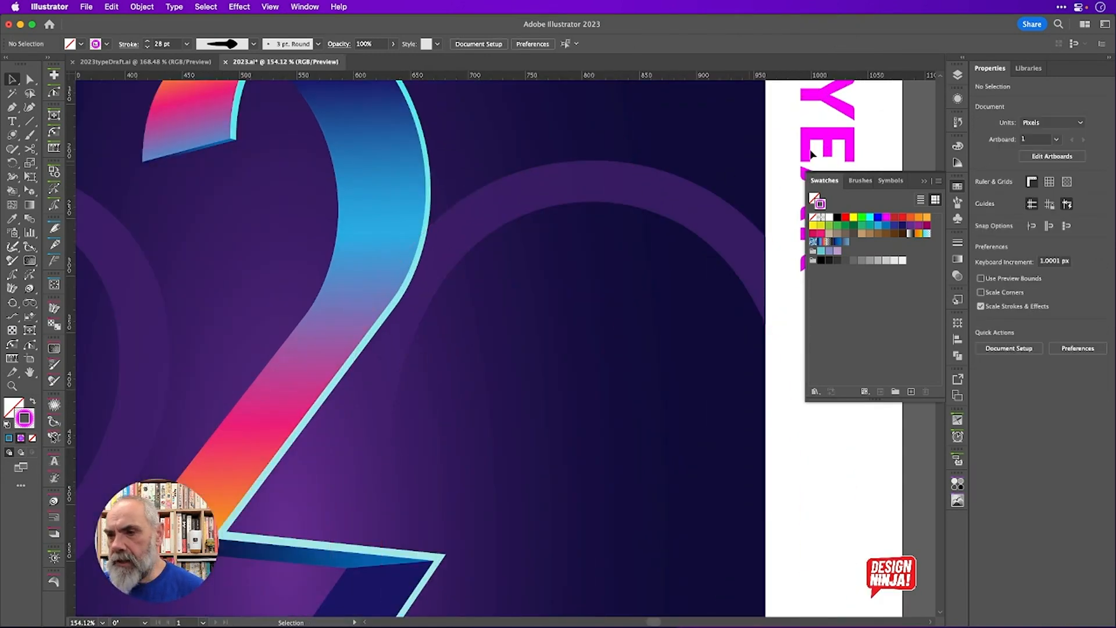
Create a new layer and place it between the 23 and BG layers
click(958, 100)
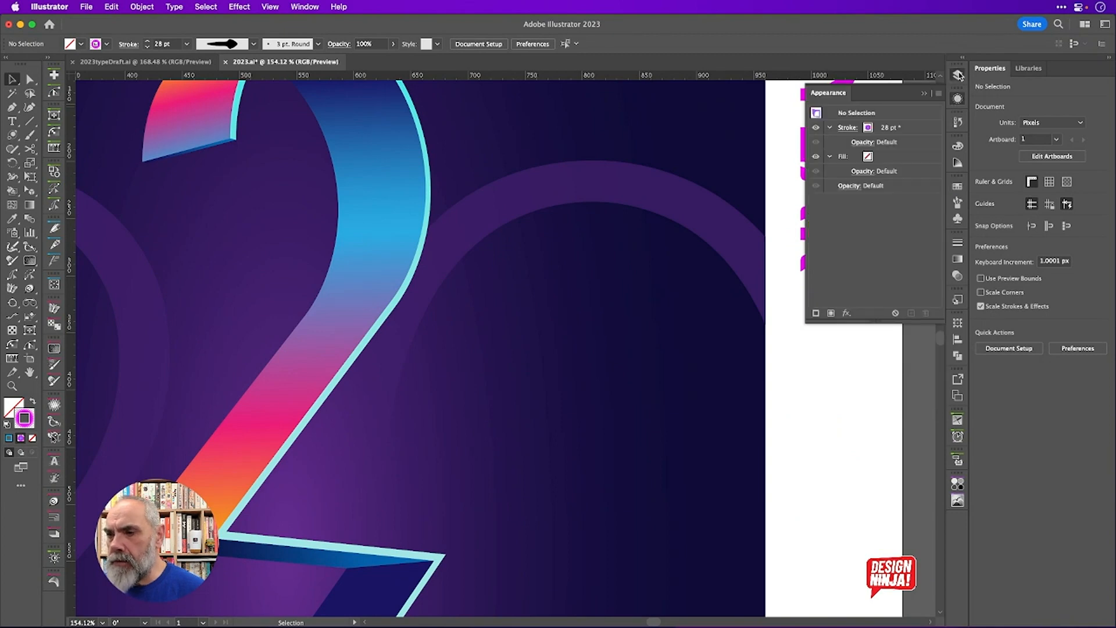
click(958, 74)
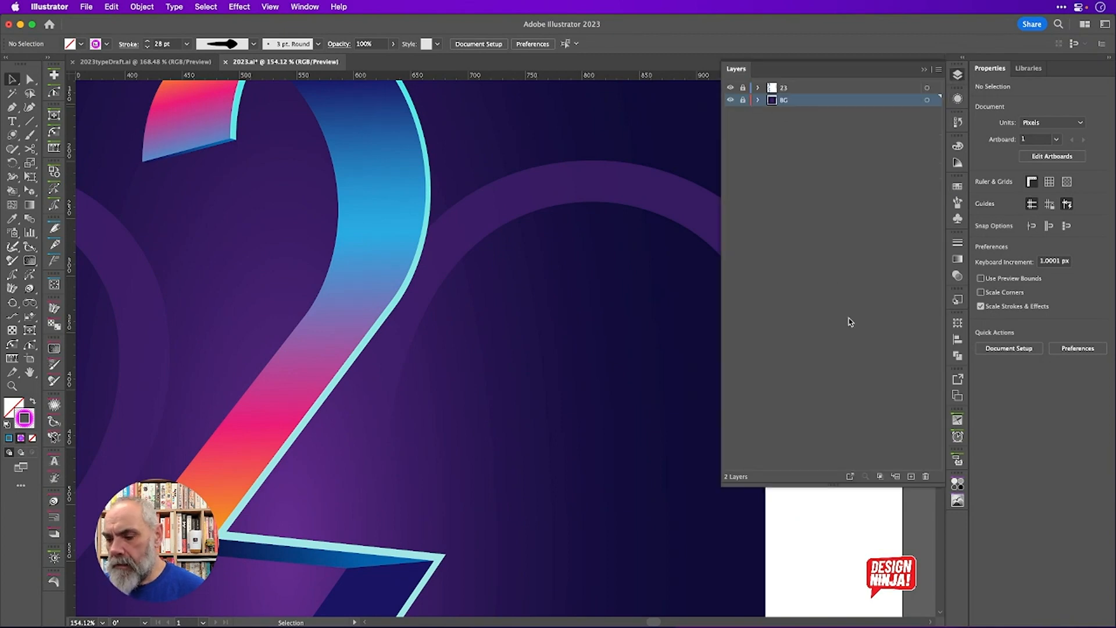
key(super+l)
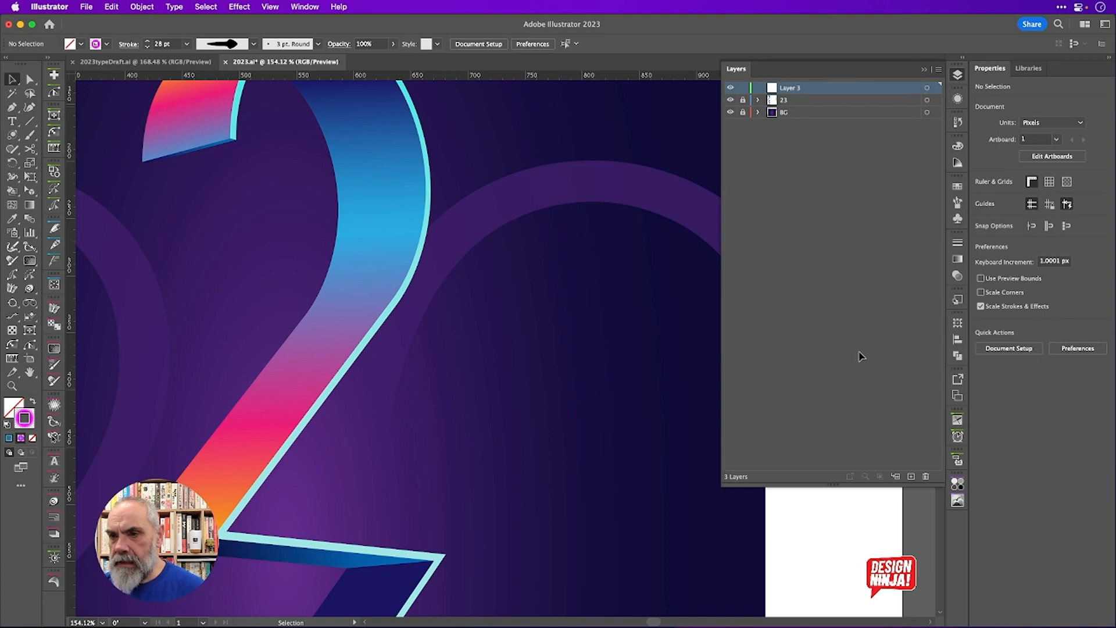
drag(851, 91, 855, 106)
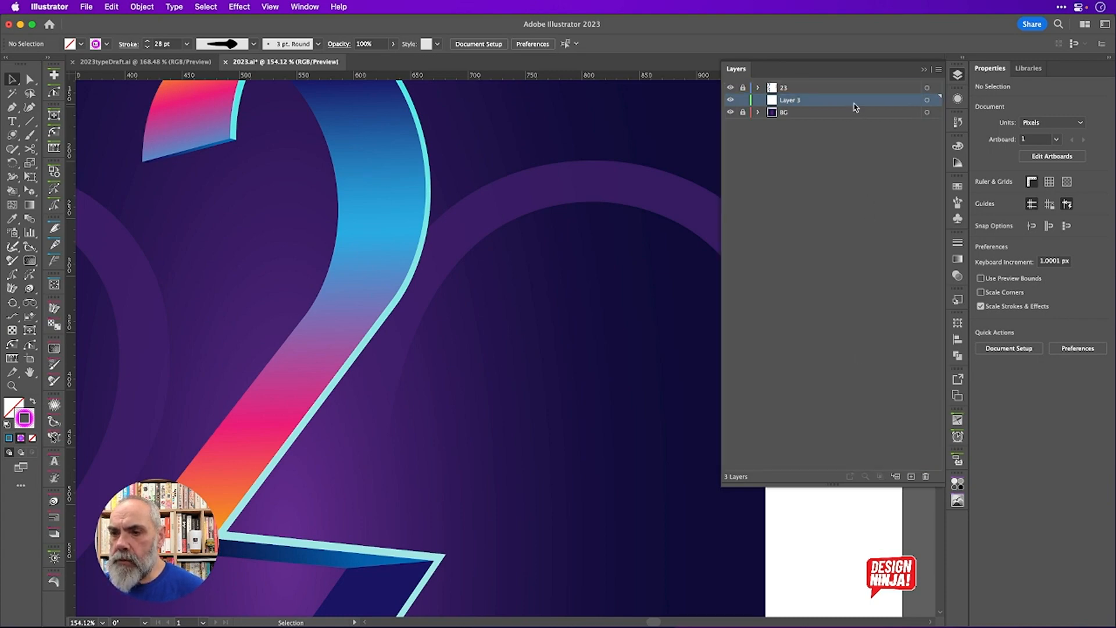
Paste the tapered shape in place onto the new layer and set its blend mode to Screen
key(super+f)
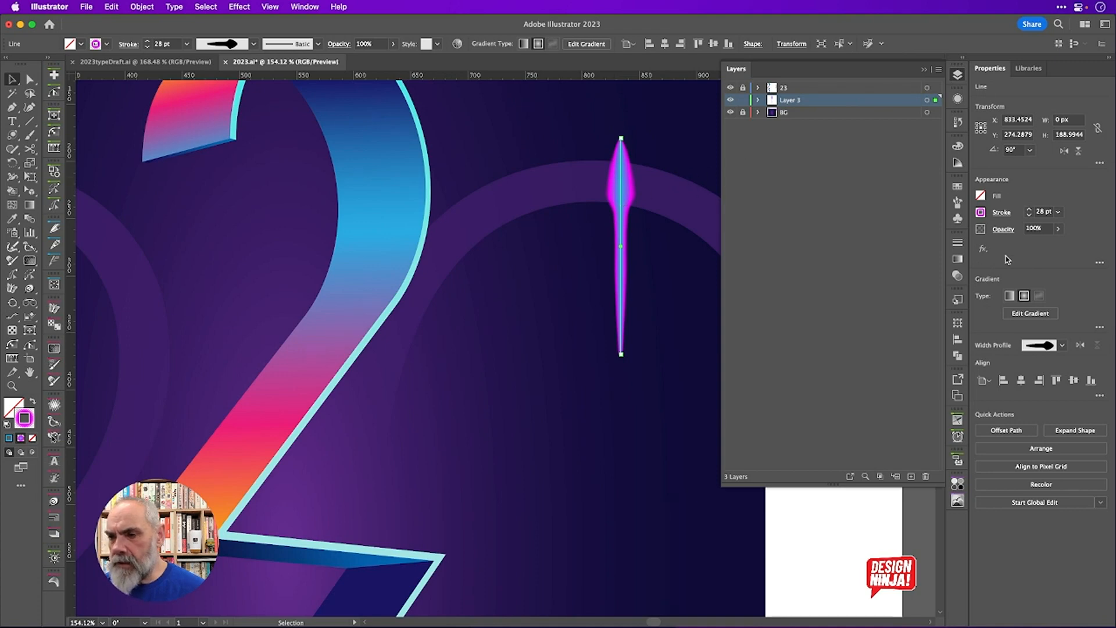
click(1003, 229)
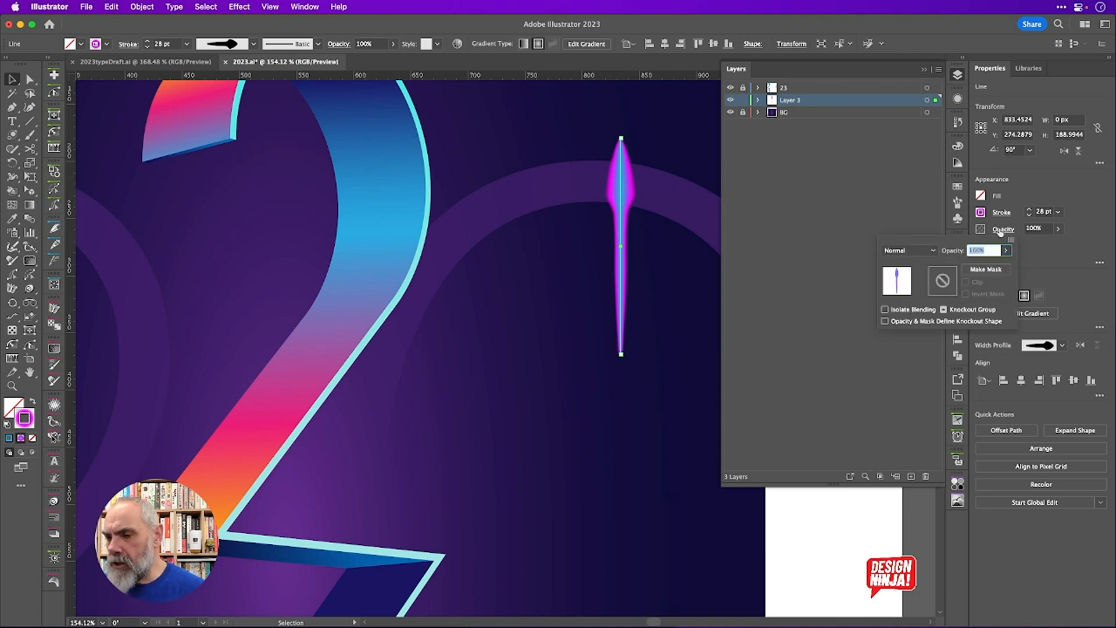
click(929, 253)
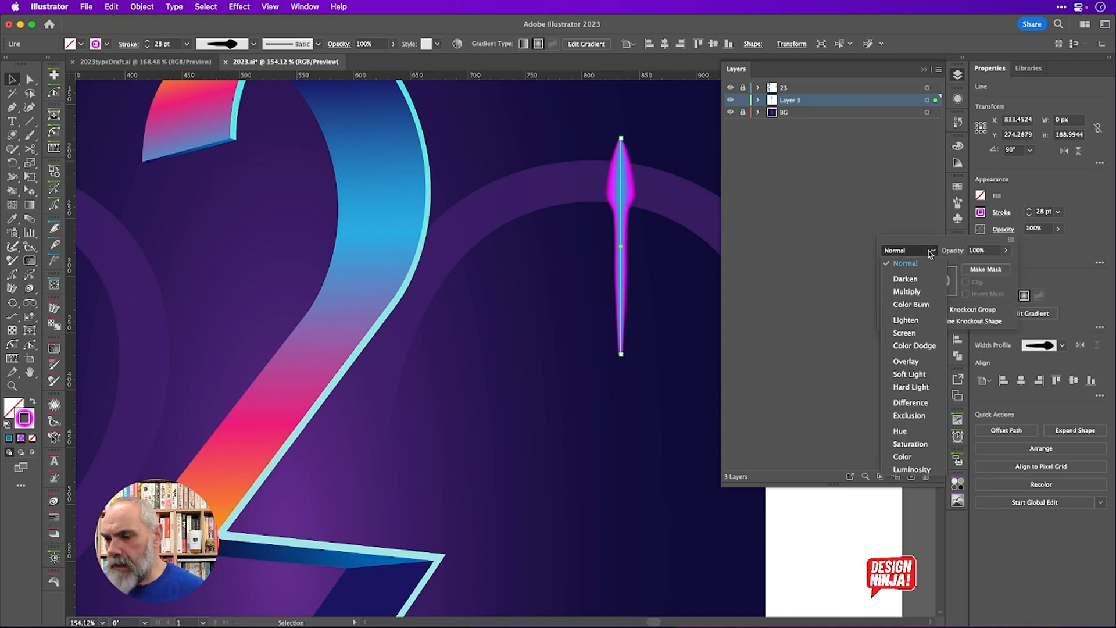
click(915, 364)
click(921, 255)
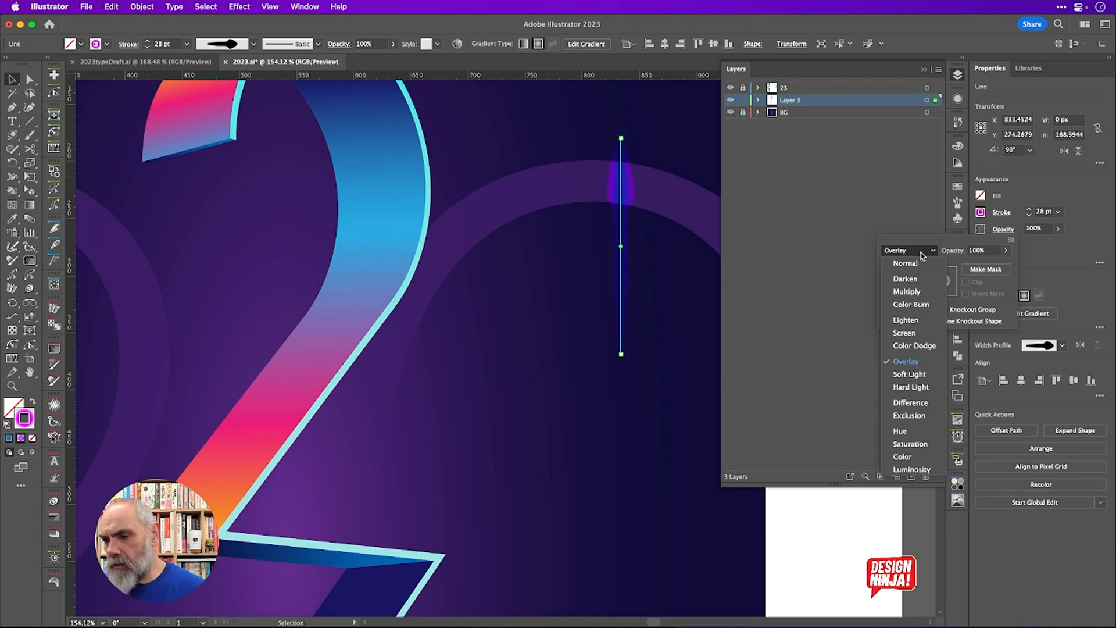
click(917, 334)
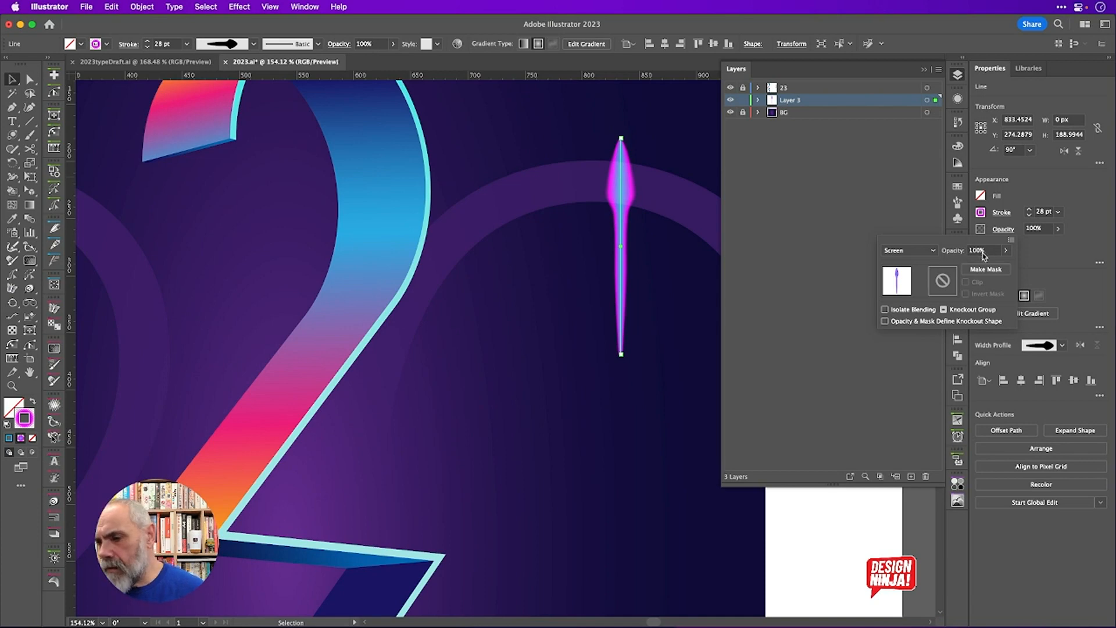
click(1055, 197)
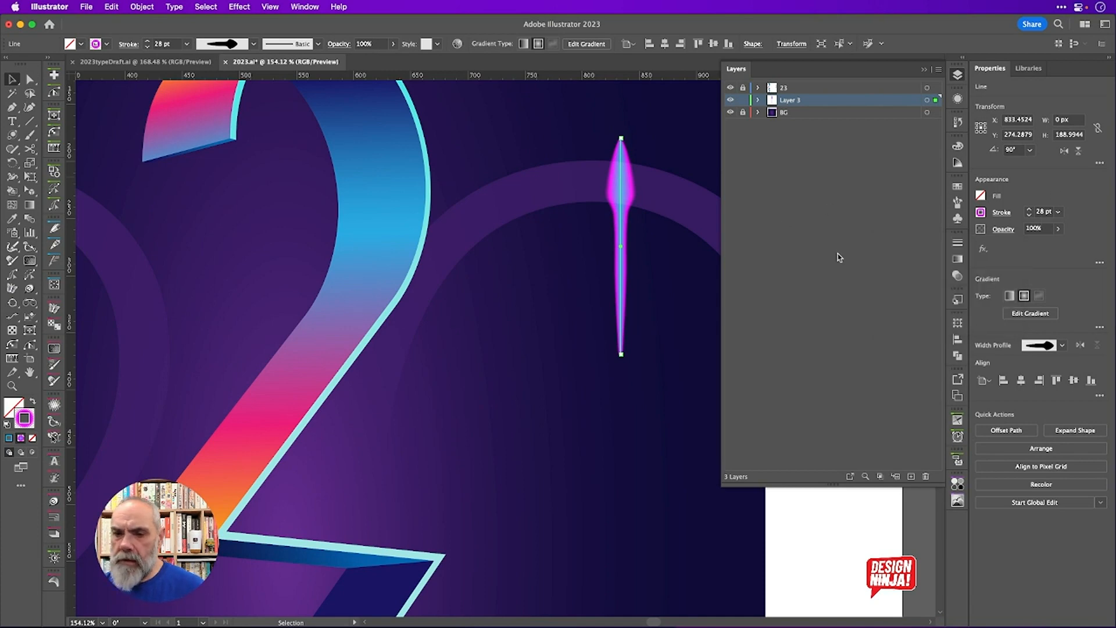
Add a second stroke to the tapered shape's appearance and apply its radial gradient across the stroke
scroll(658, 277, down, 5)
scroll(659, 277, up, 4)
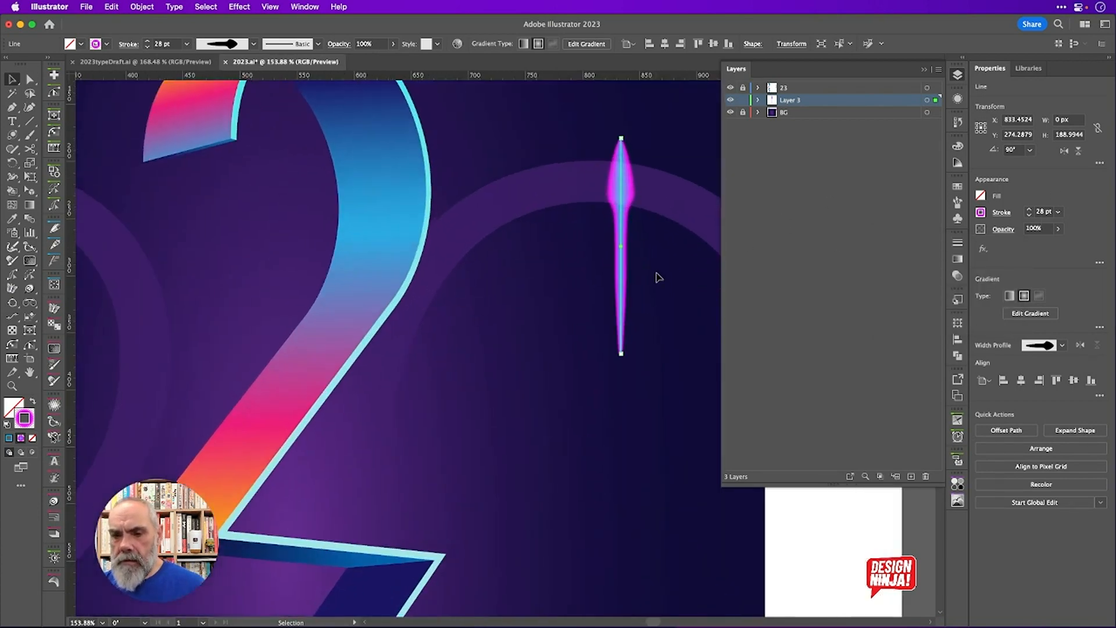
scroll(658, 277, down, 1)
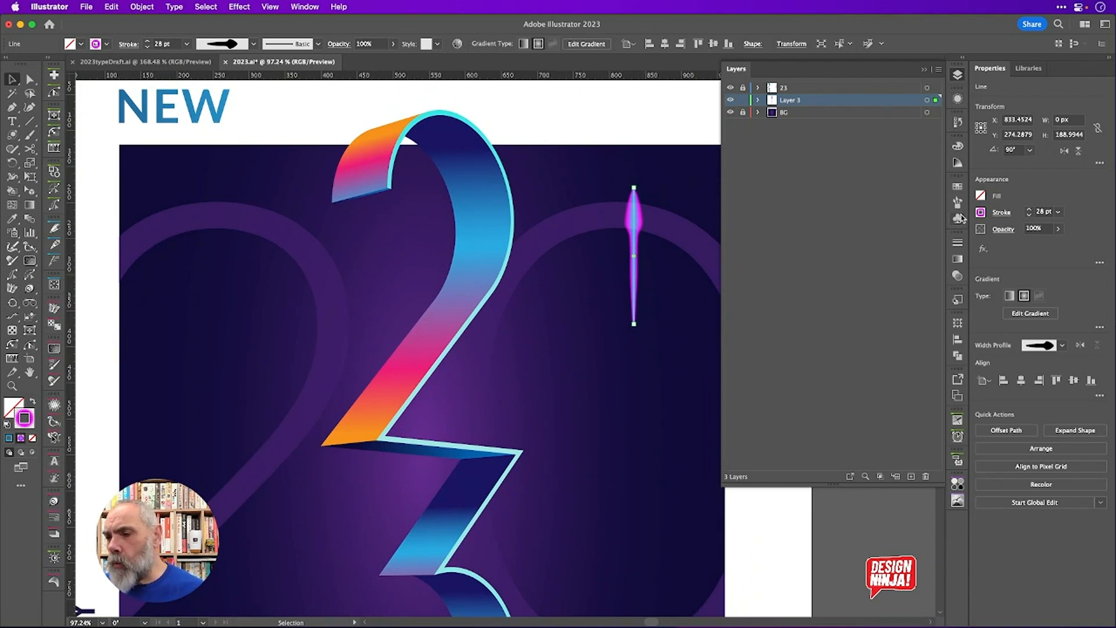
click(958, 98)
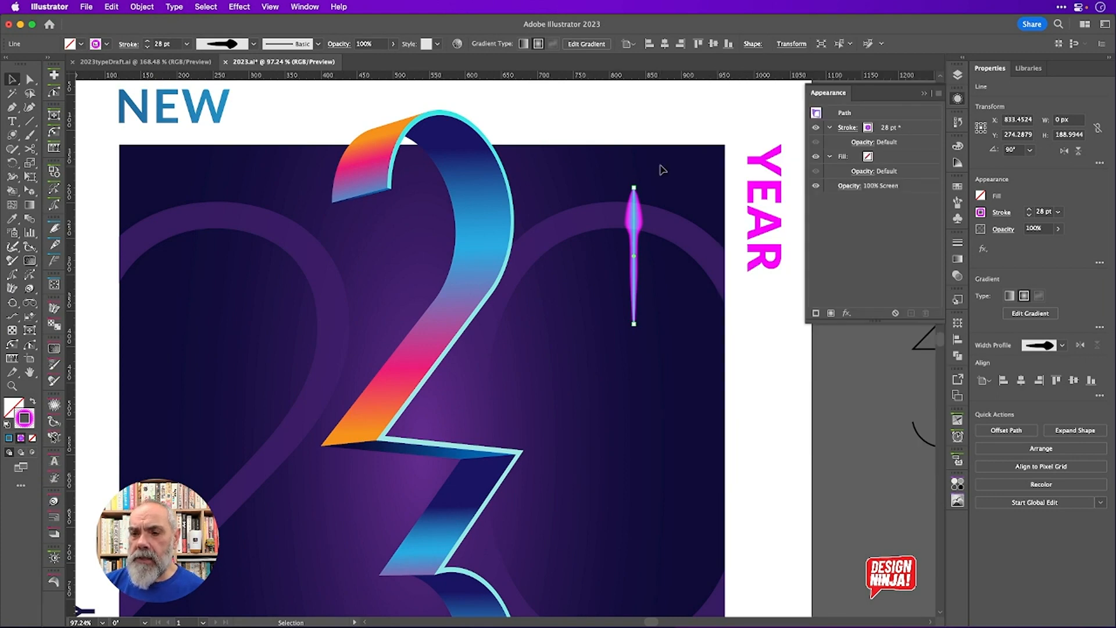
key(super+alt)
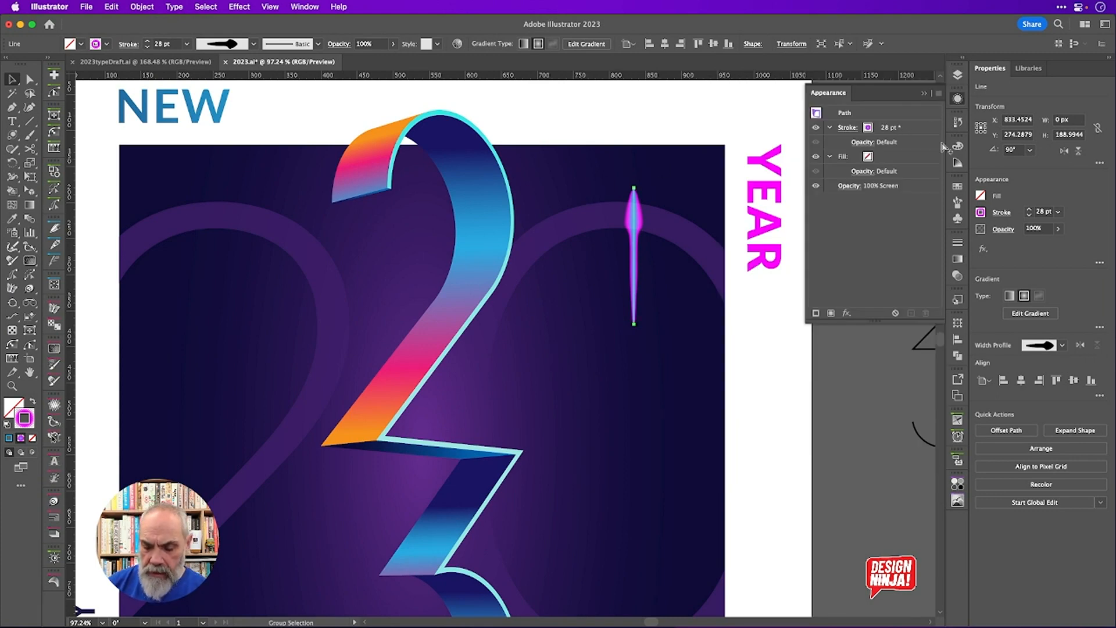
key(super+alt+slash)
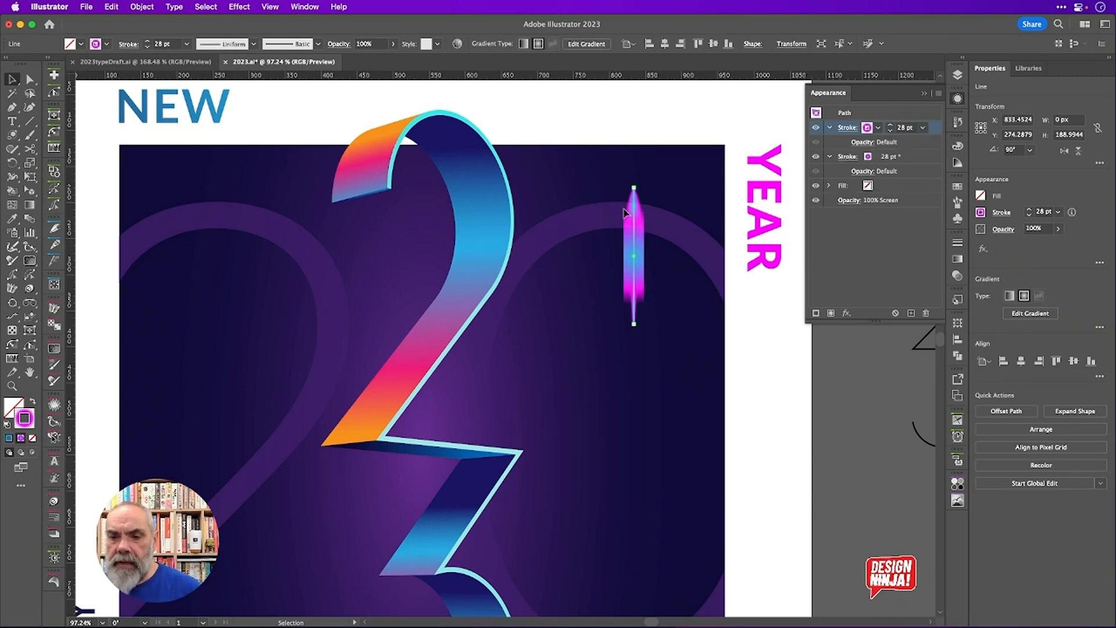
scroll(642, 260, up, 5)
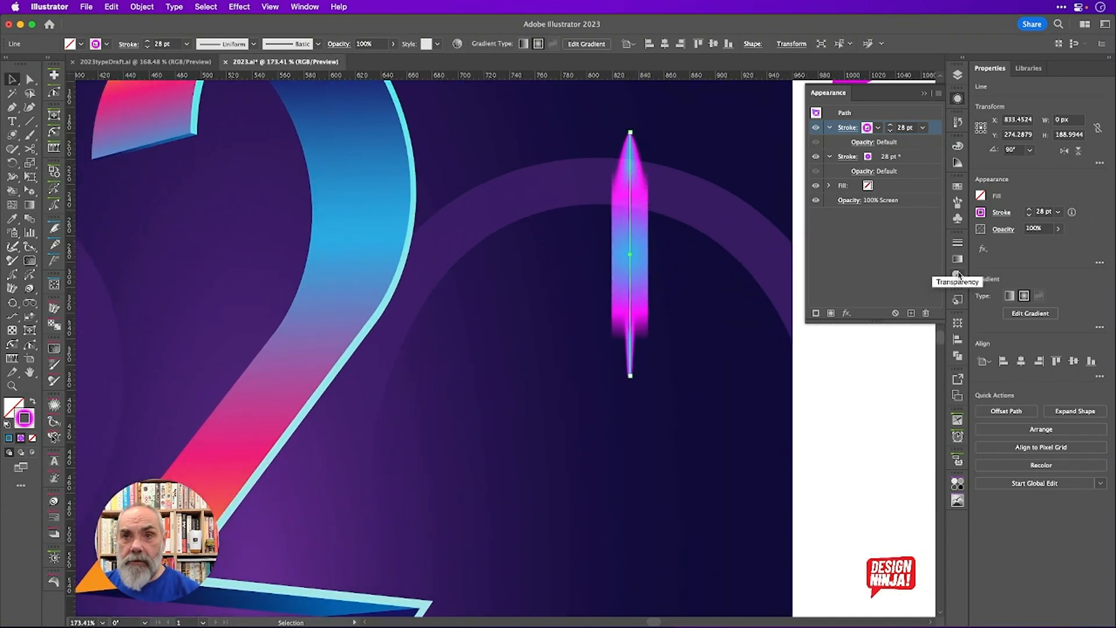
click(959, 258)
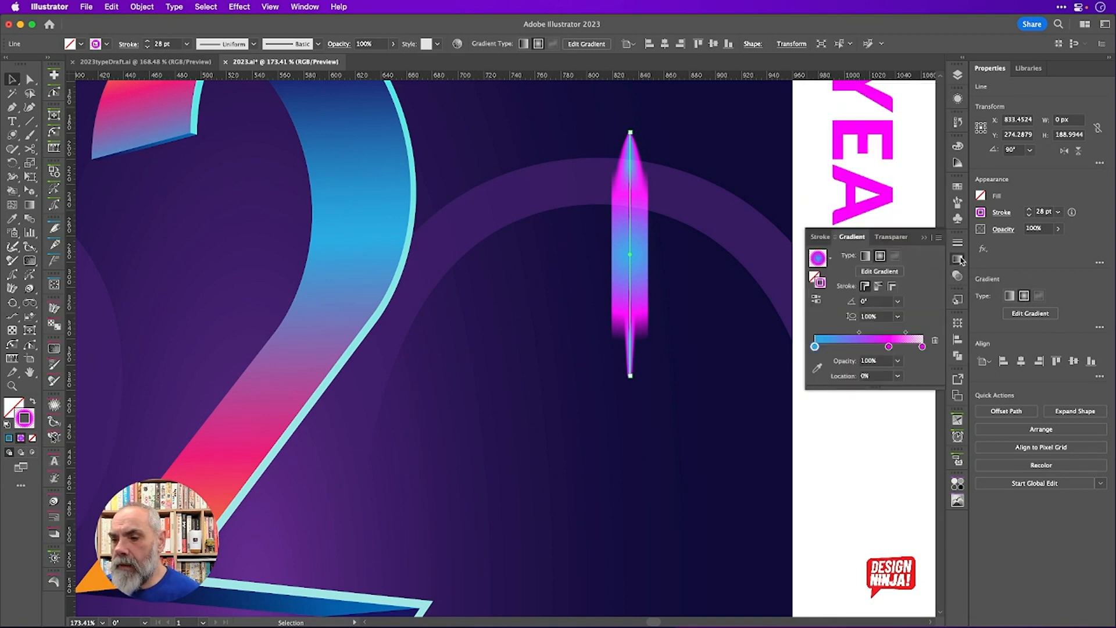
click(892, 286)
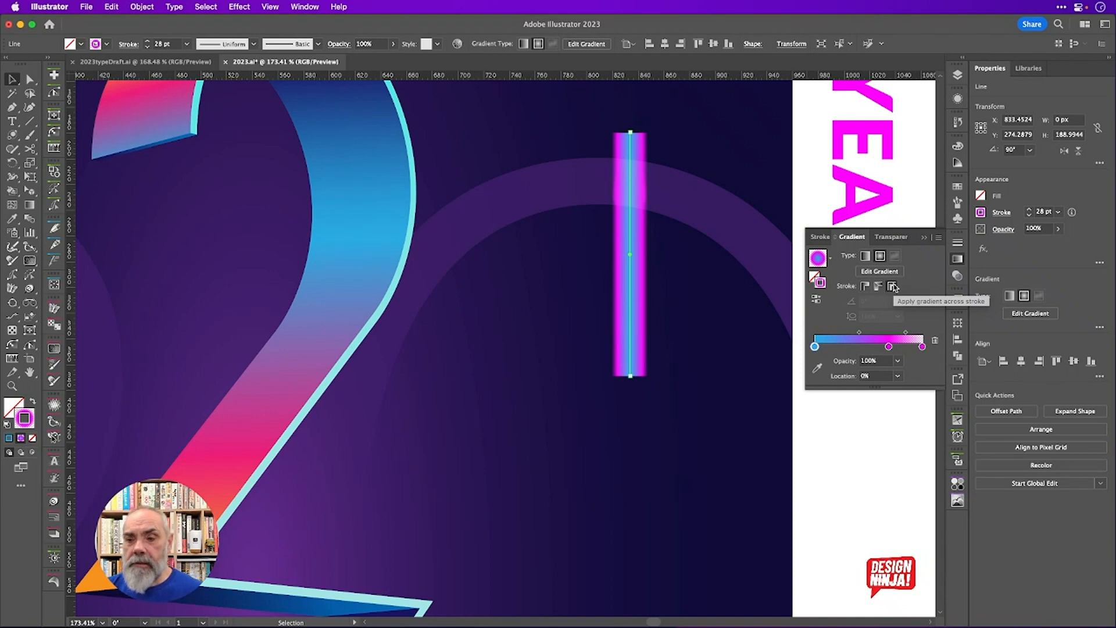
Give the added stroke the width profile with two bulges and pointed ends, and set its weight to 17 pt
click(253, 44)
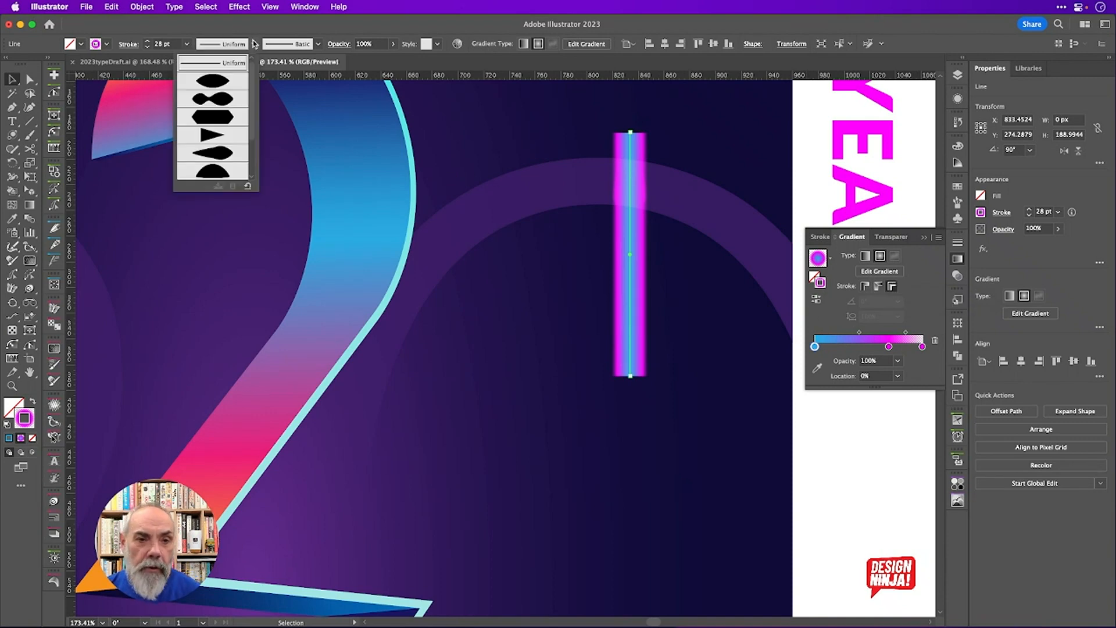
click(214, 86)
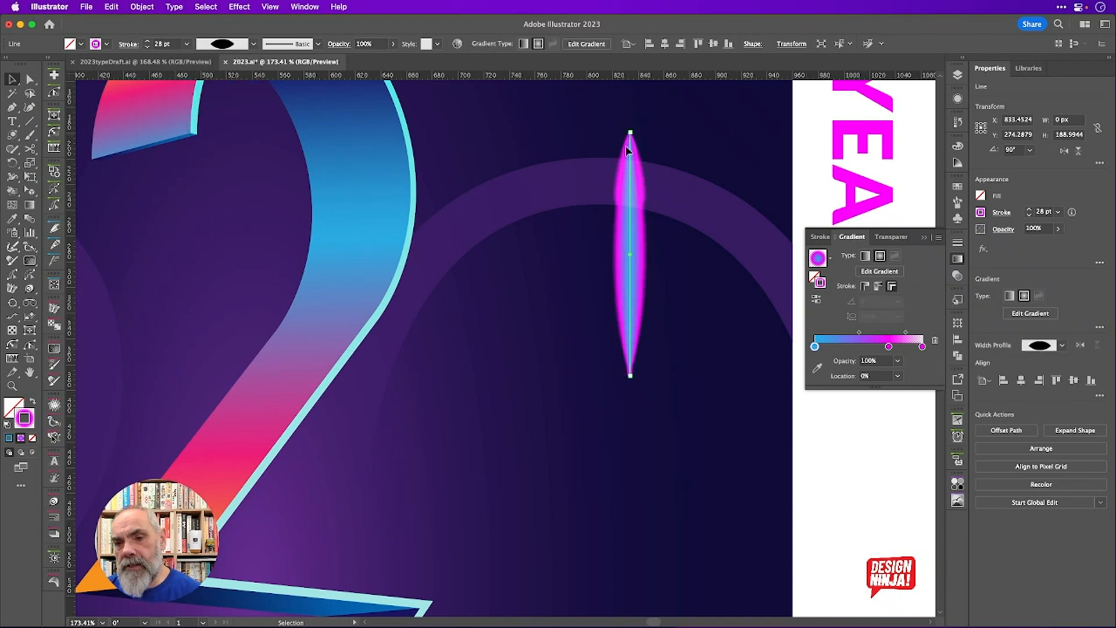
click(254, 45)
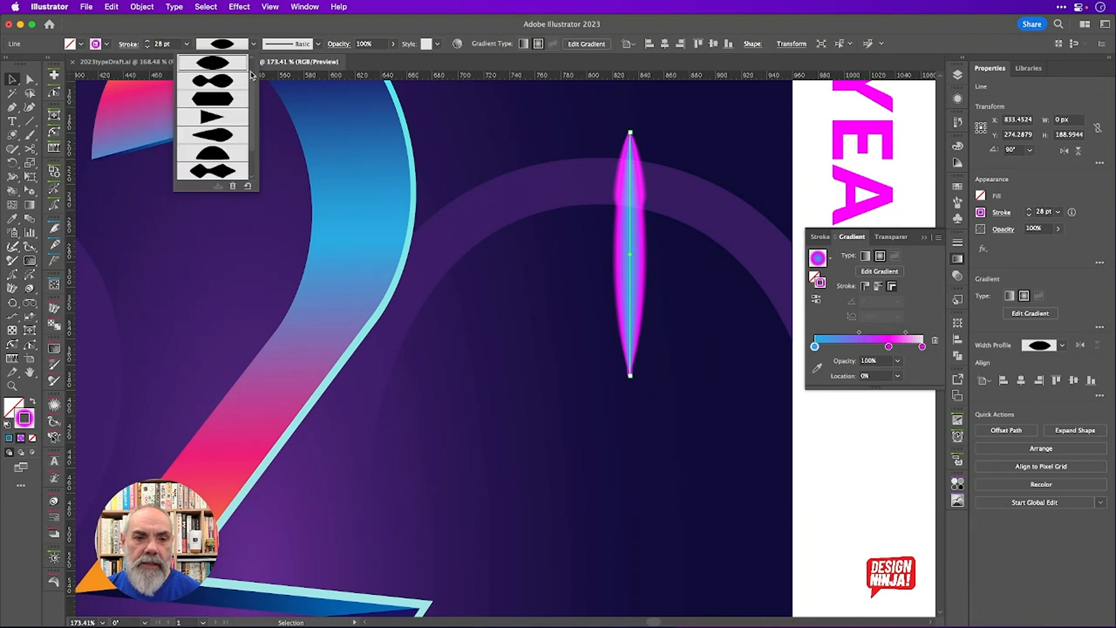
click(222, 162)
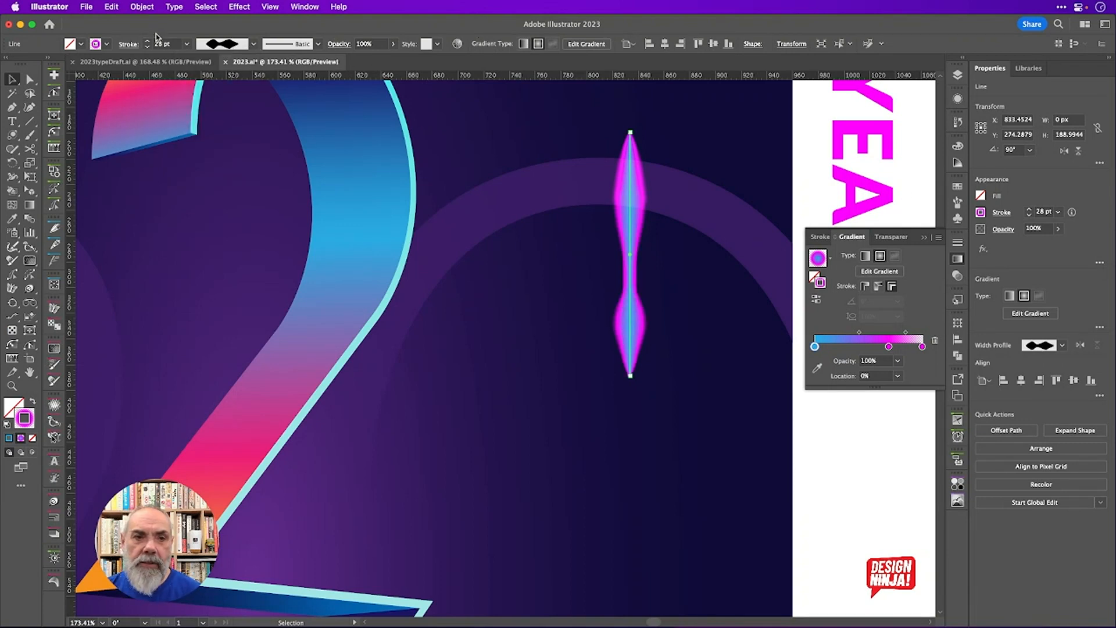
scroll(173, 44, down, 17)
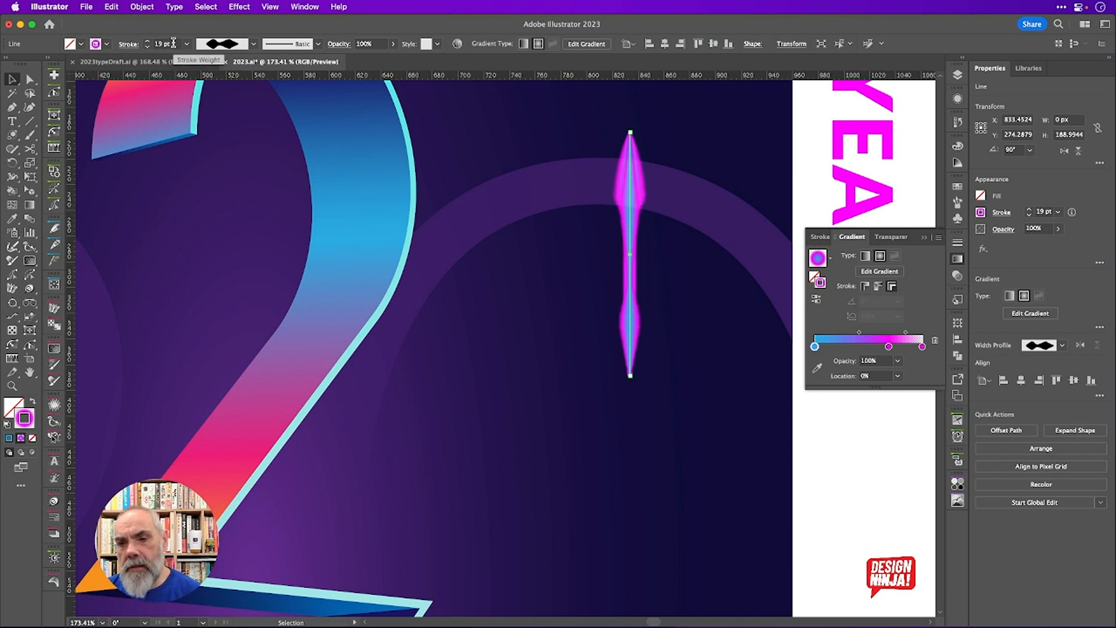
scroll(174, 44, up, 5)
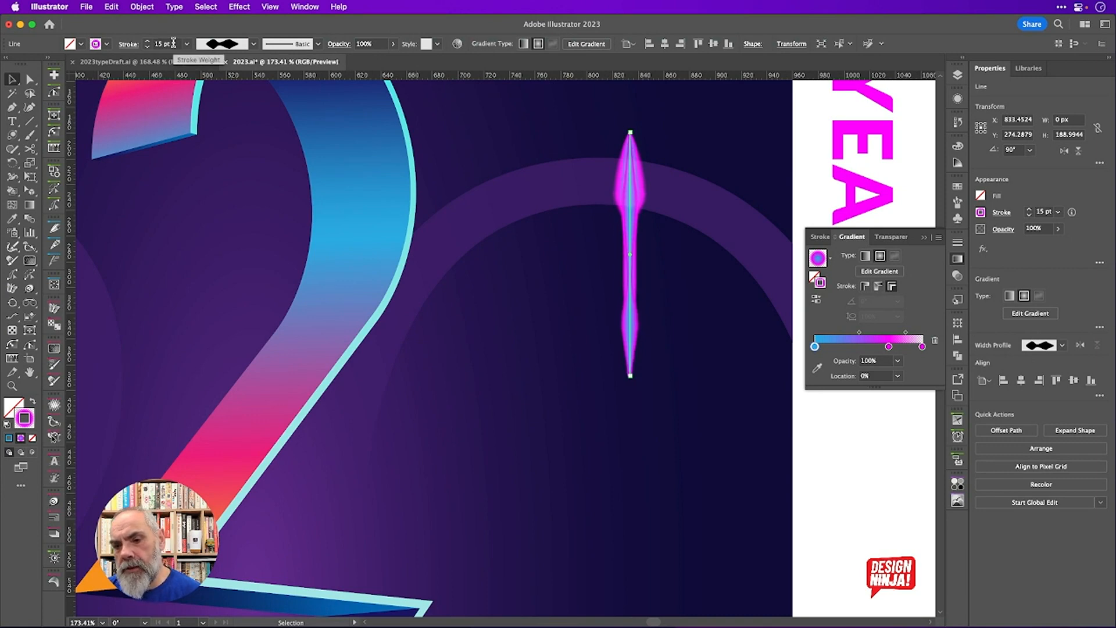
scroll(173, 44, up, 3)
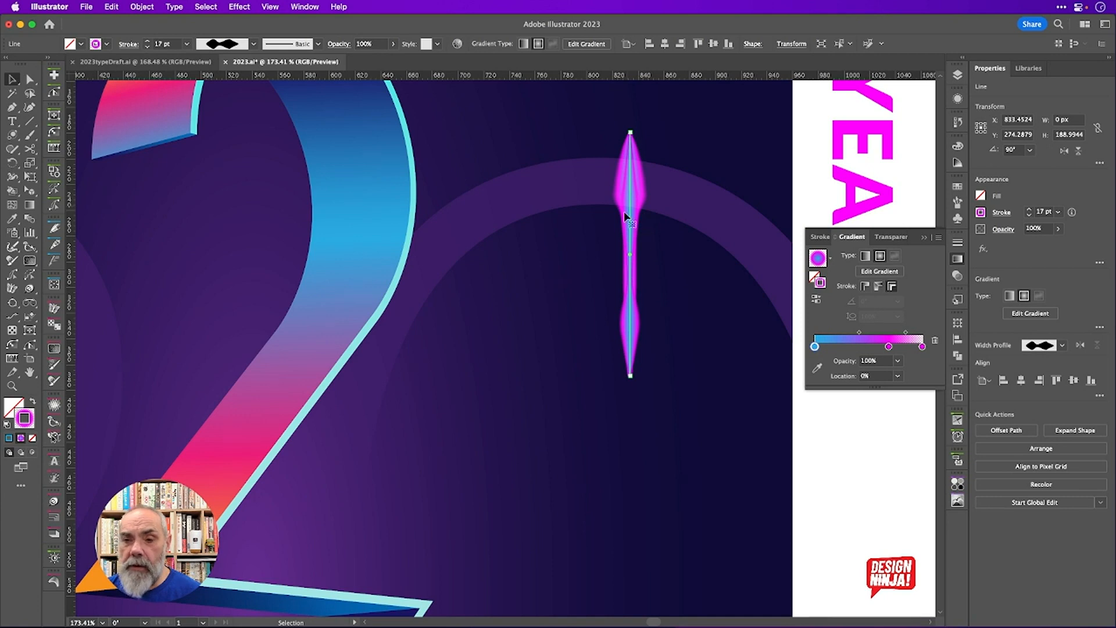
Widen the upper bulge of the added stroke with the Width tool to about 40 pt
key(shift+w)
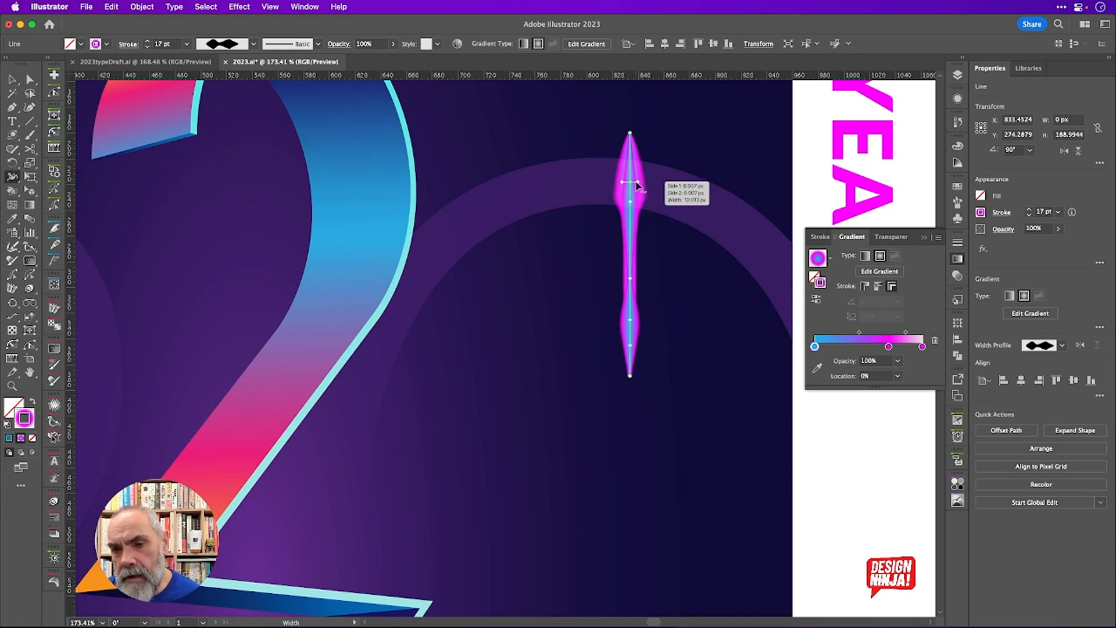
mouse_move(631, 183)
mouse_down()
mouse_move(656, 184)
mouse_move(656, 212)
mouse_up()
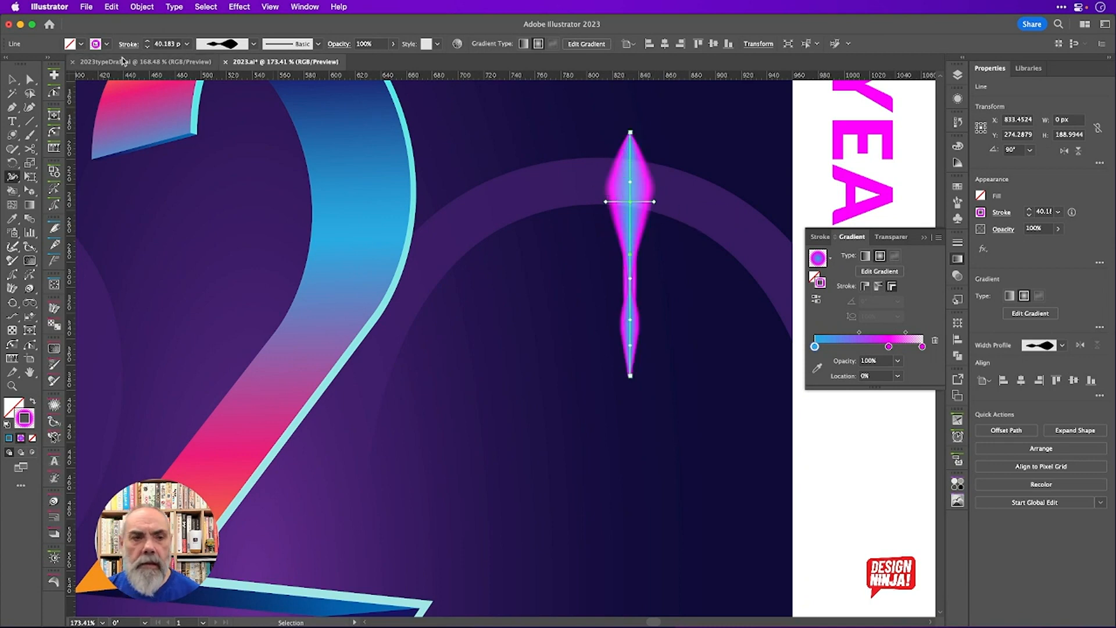
click(11, 79)
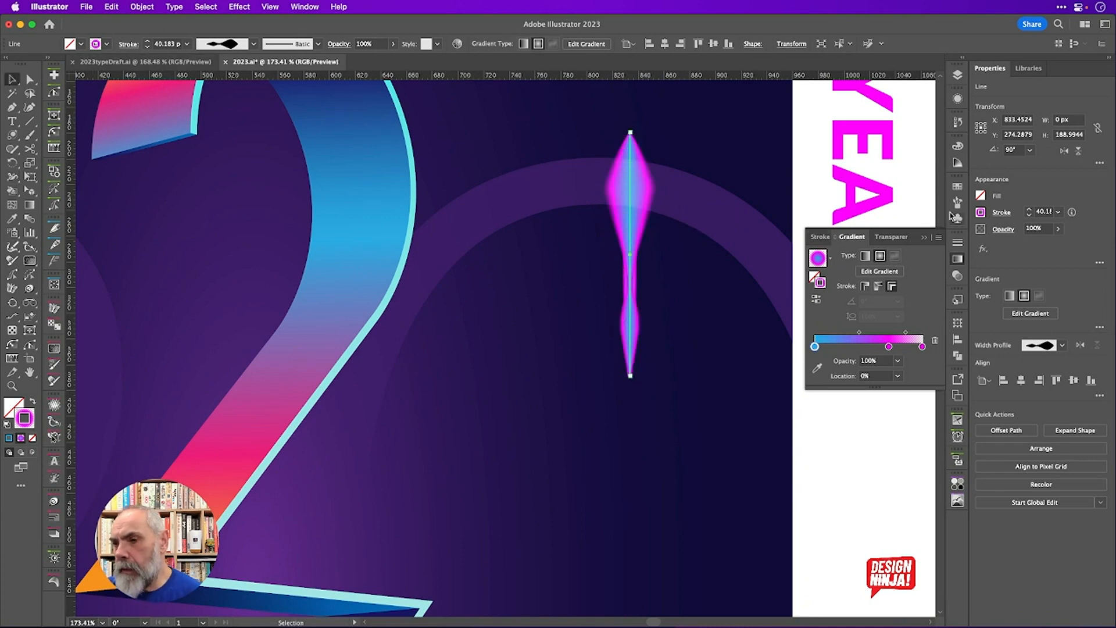
Lower the opacity of the added, wider stroke to 53% in the shape's appearance
click(957, 101)
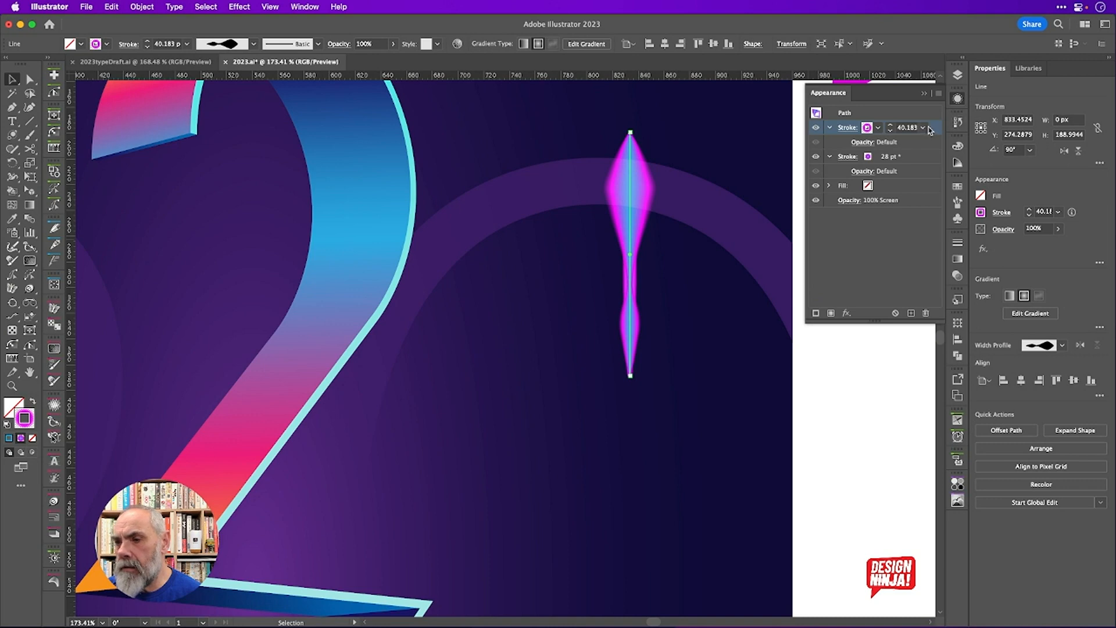
click(863, 142)
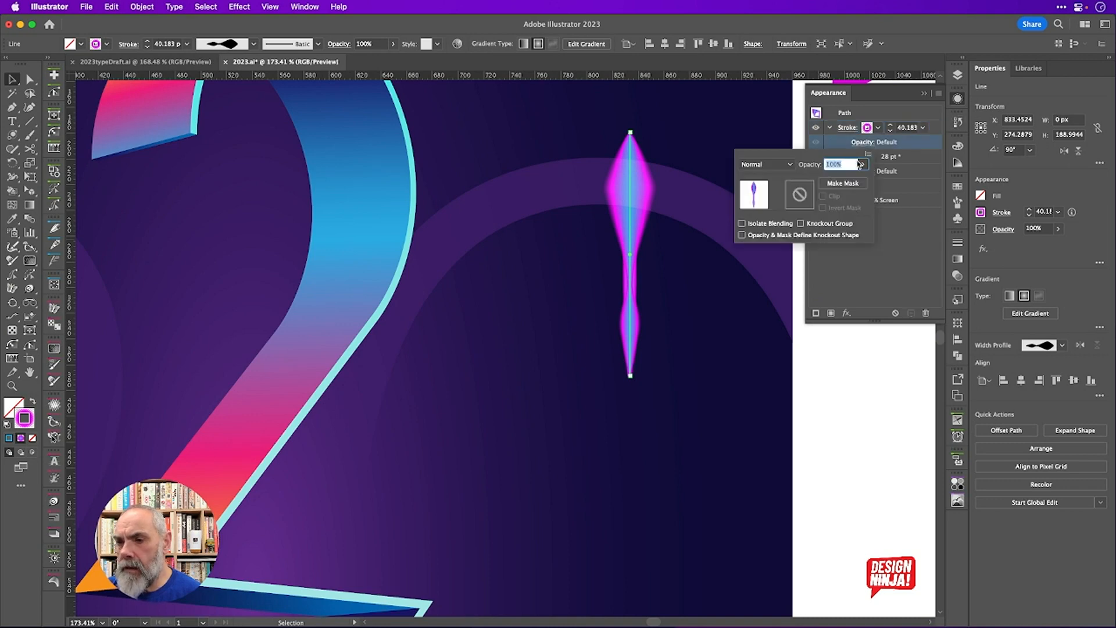
click(863, 165)
drag(861, 180, 843, 184)
click(922, 140)
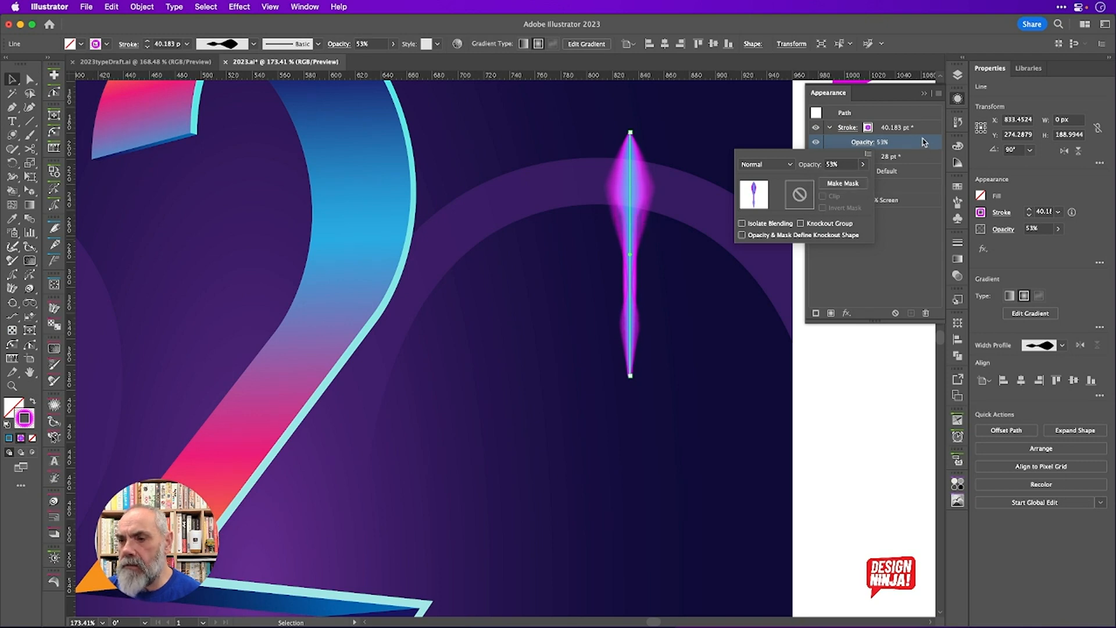
click(960, 101)
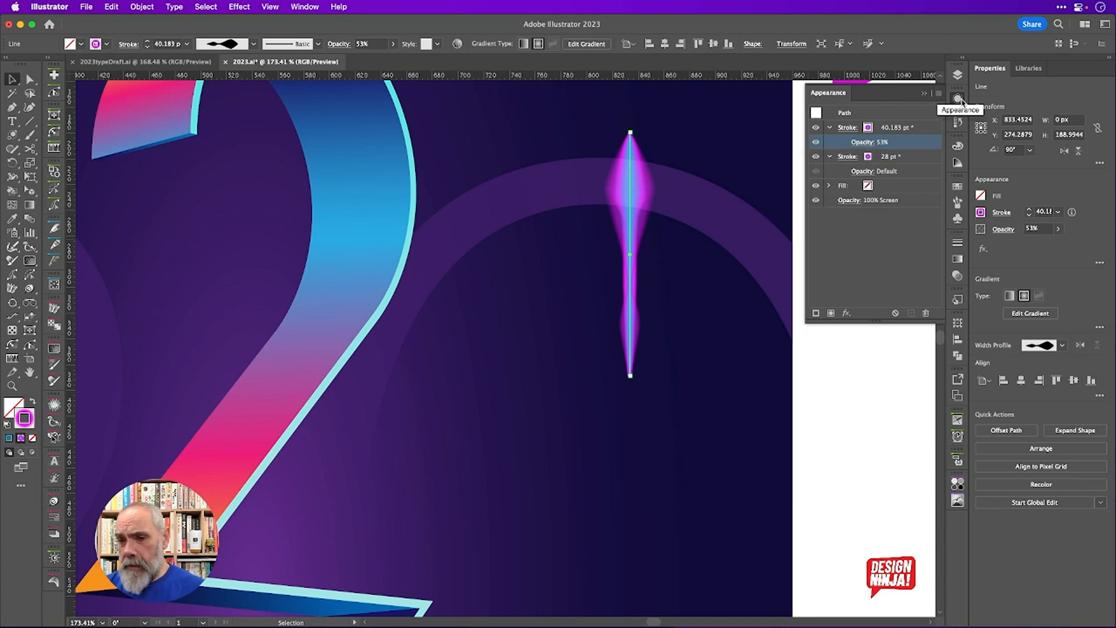
Move the glowing shape inside the faint 0 to about X 817 px and shorten it from the upper end to about 134 px high
scroll(709, 278, down, 5)
scroll(708, 277, right, 3)
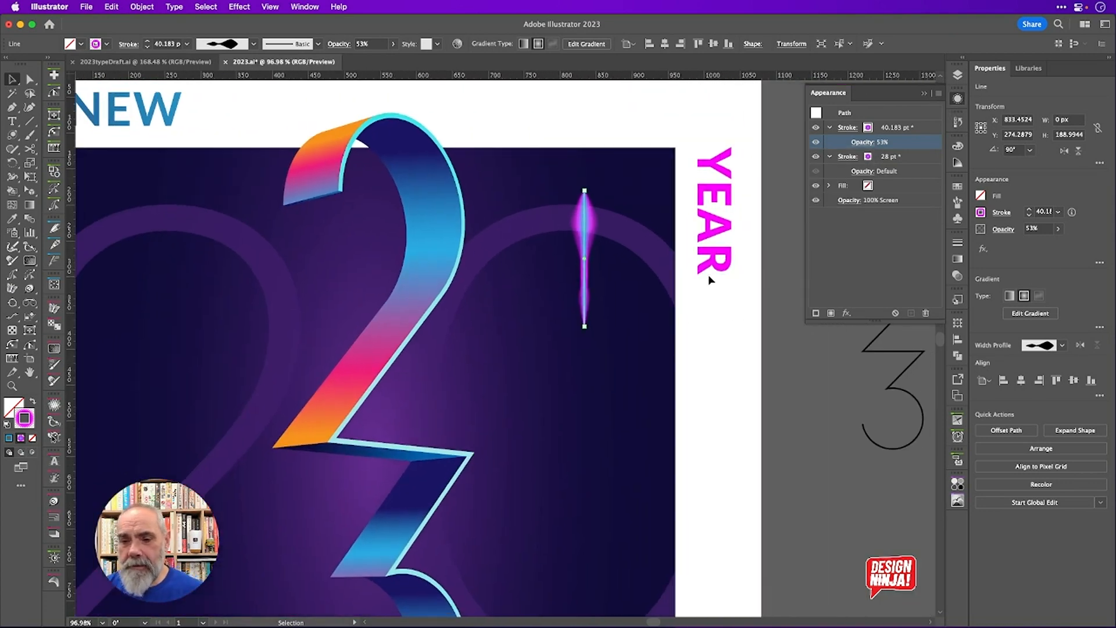
drag(585, 221, 568, 259)
key(super+z)
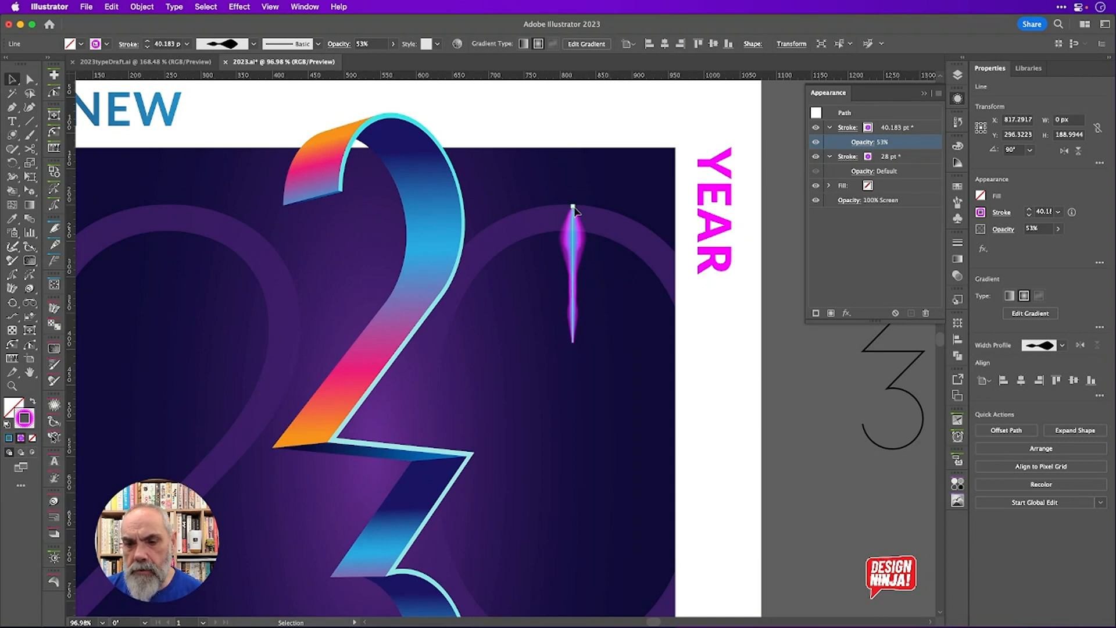
drag(575, 211, 572, 246)
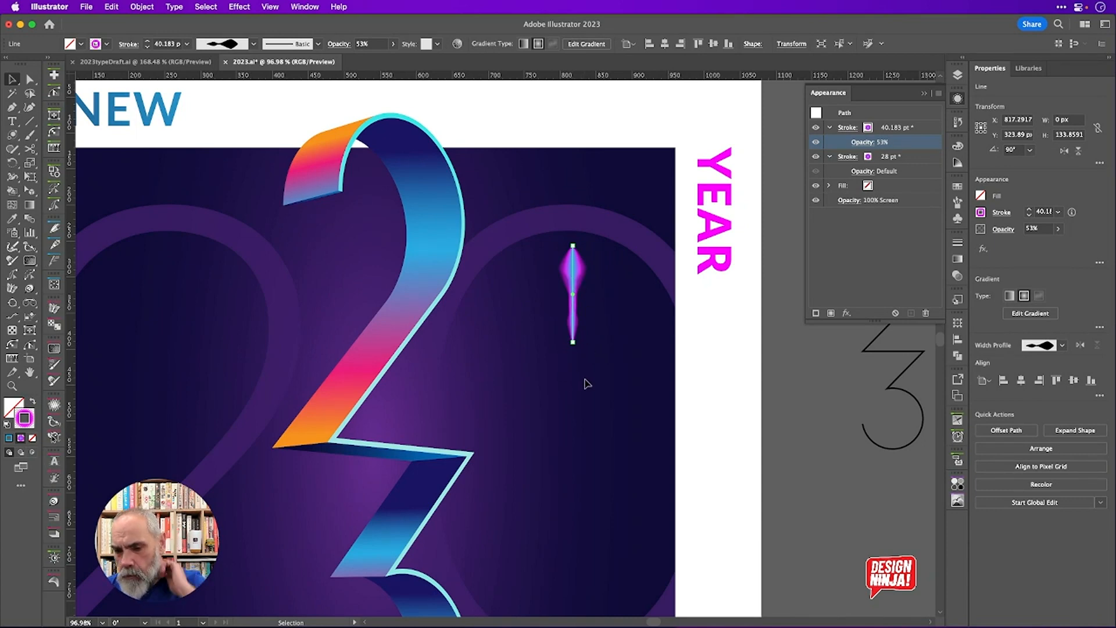
Place a single anchor point with the Pen tool directly below the glowing shape, at about X 817 px, Y 434 px
key(p)
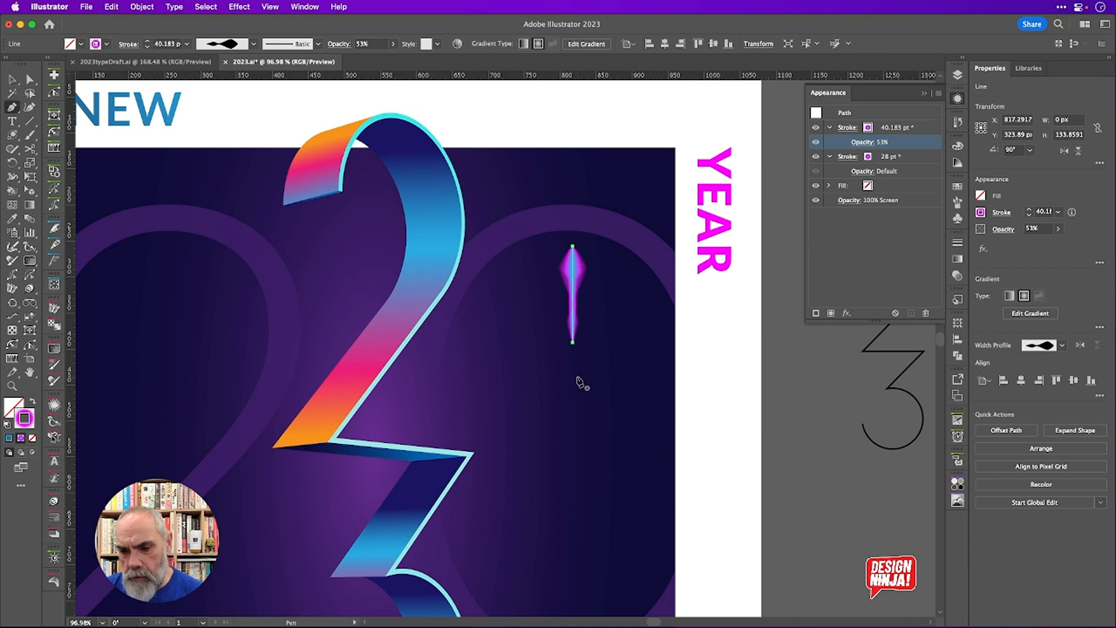
click(573, 342)
scroll(573, 379, up, 4)
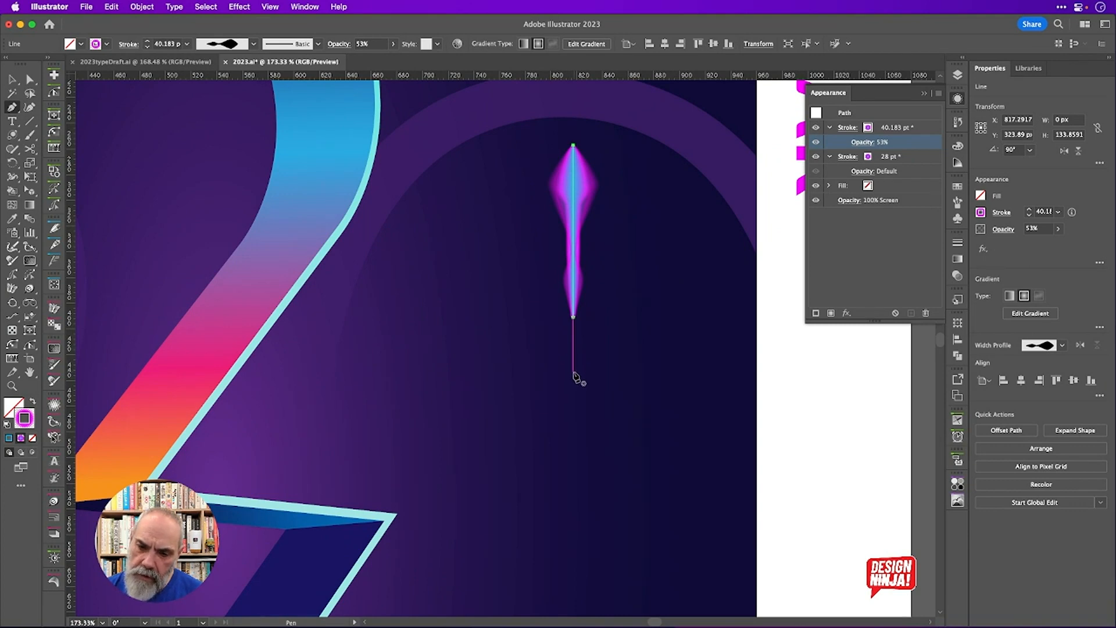
click(573, 374)
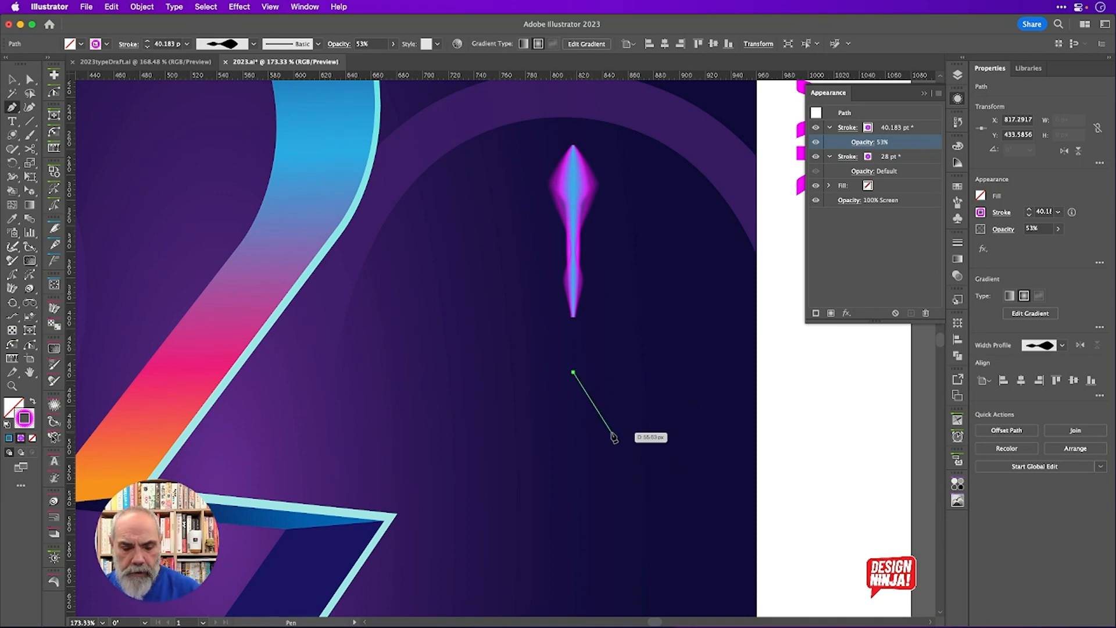
key(Escape)
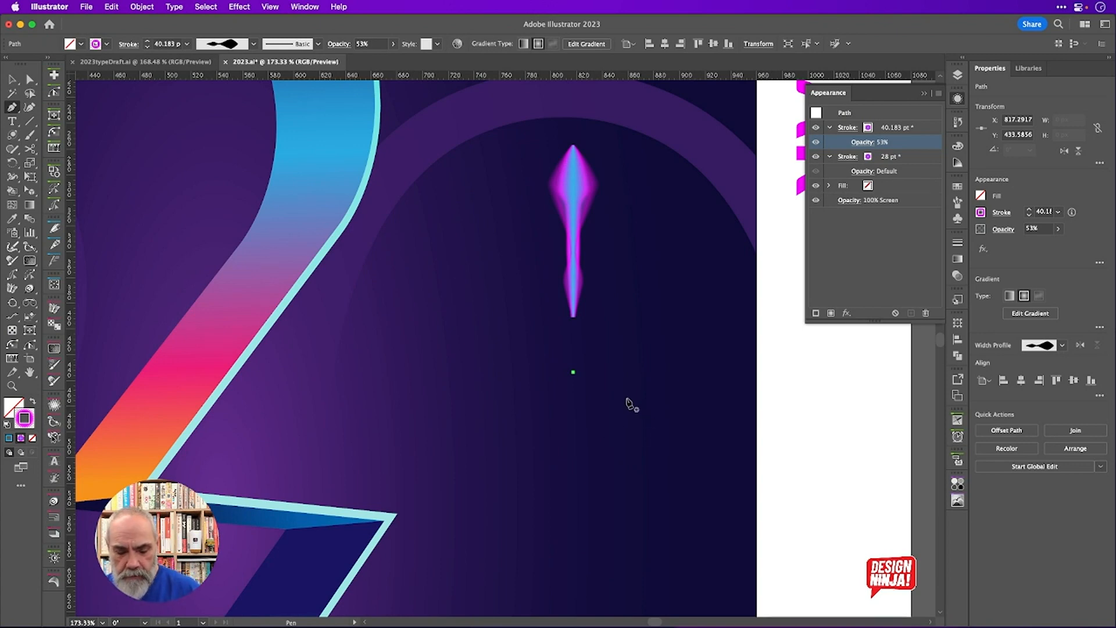
Group the glowing shape with the single anchor point placed below it
key(v)
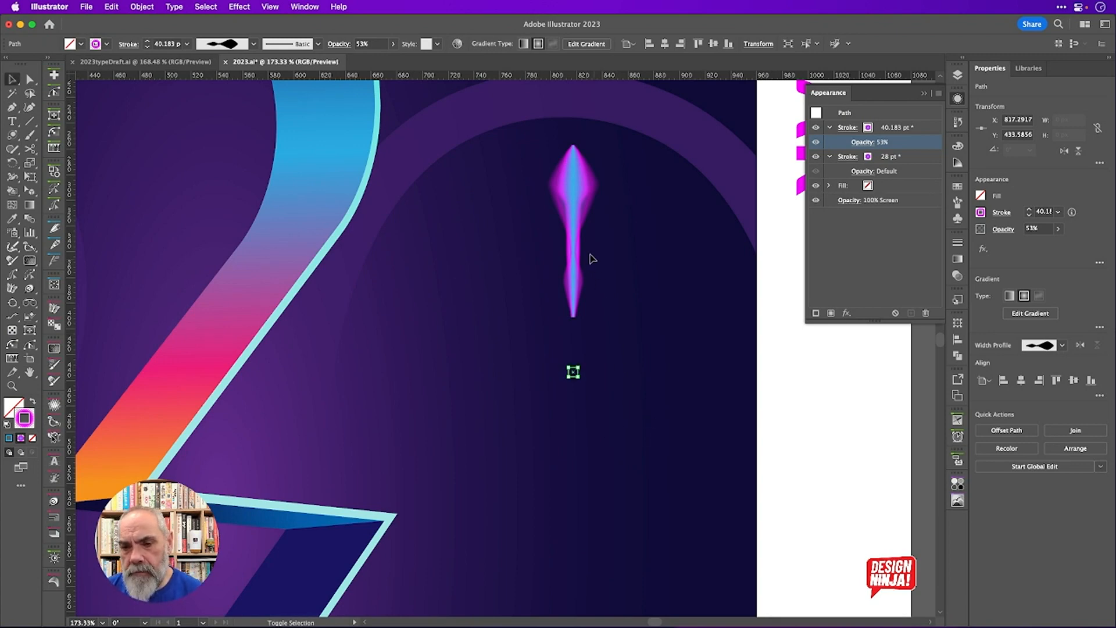
shift+click(575, 228)
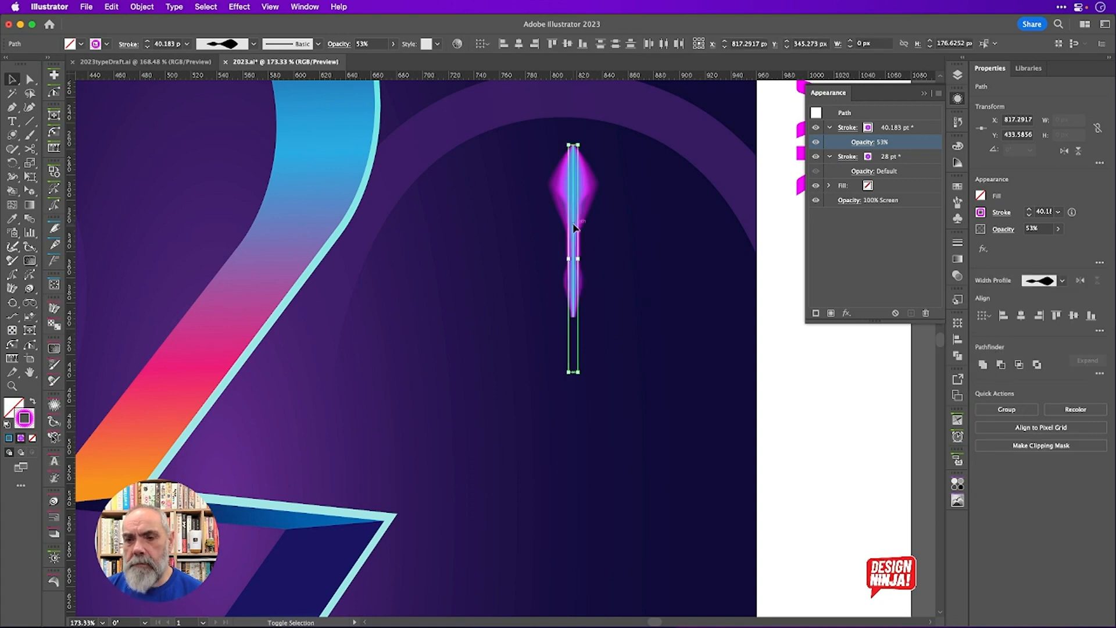
key(a)
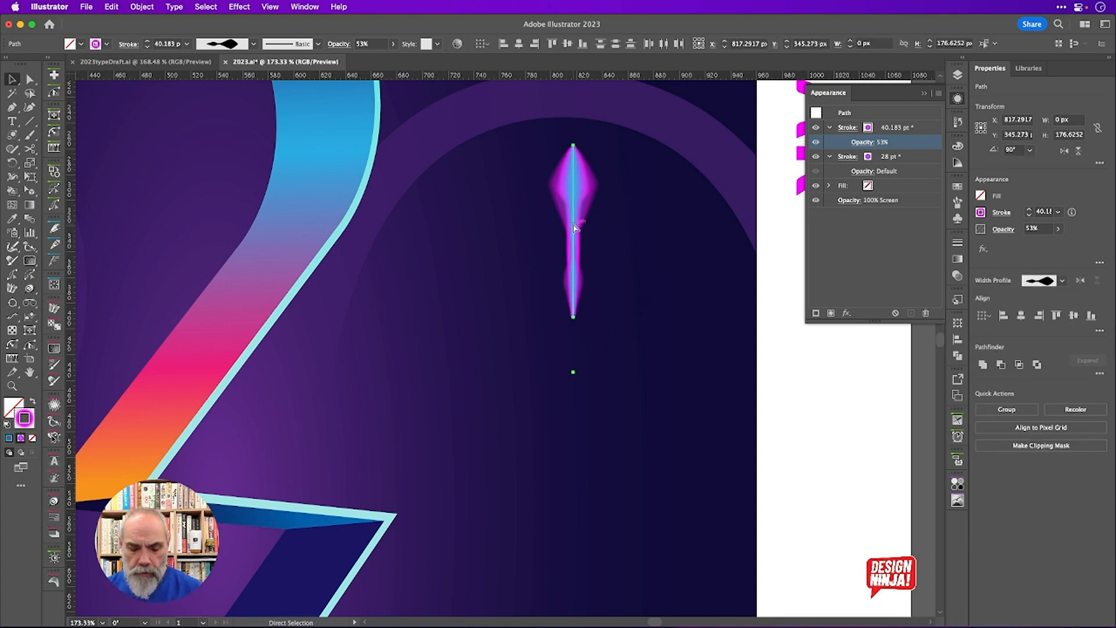
key(super+g)
key(v)
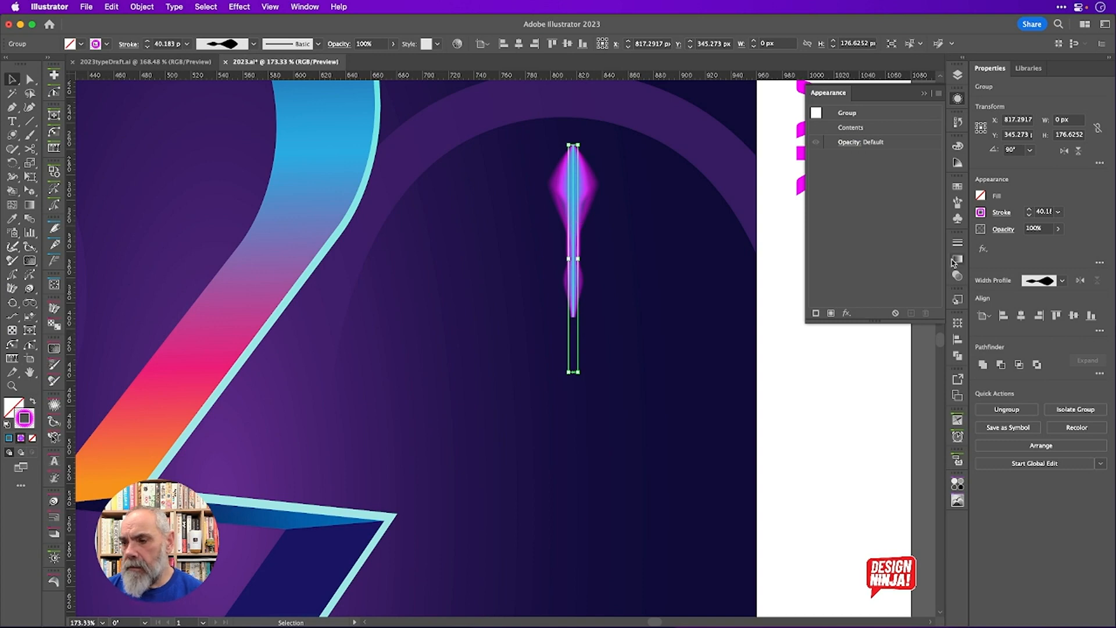
Start a Transform effect on the group with horizontal and vertical scale both at 70%
click(983, 250)
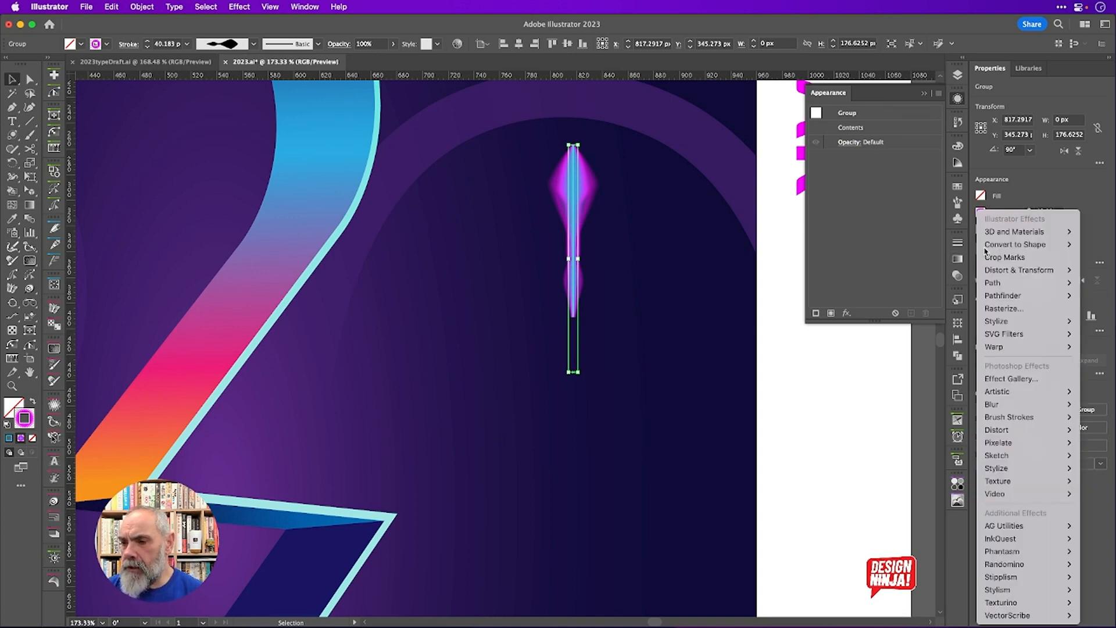
mouse_move(1000, 270)
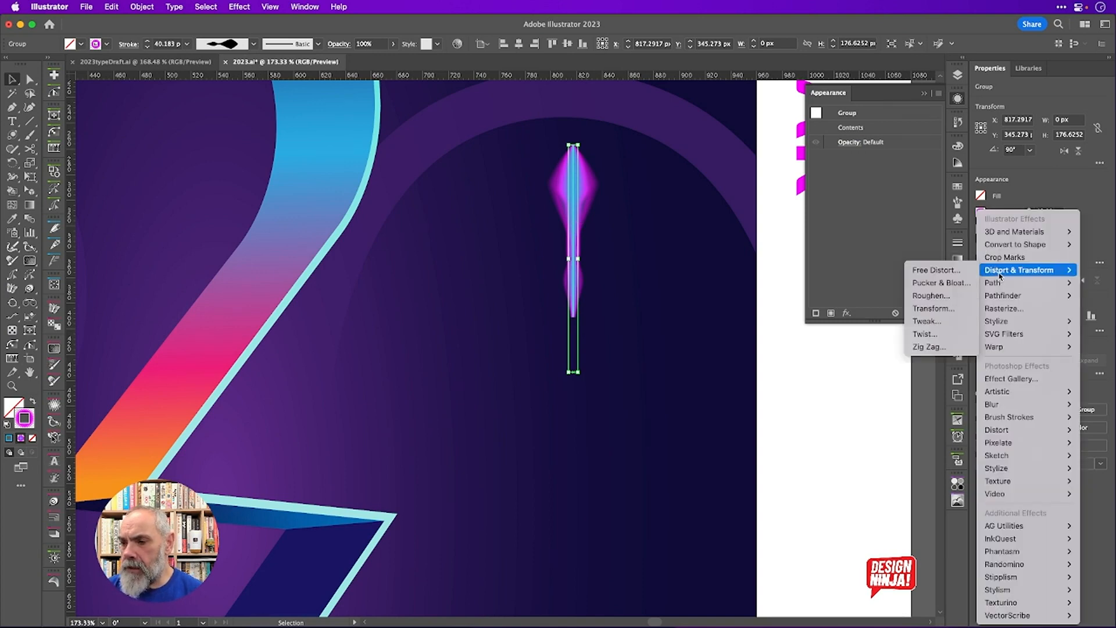
click(951, 310)
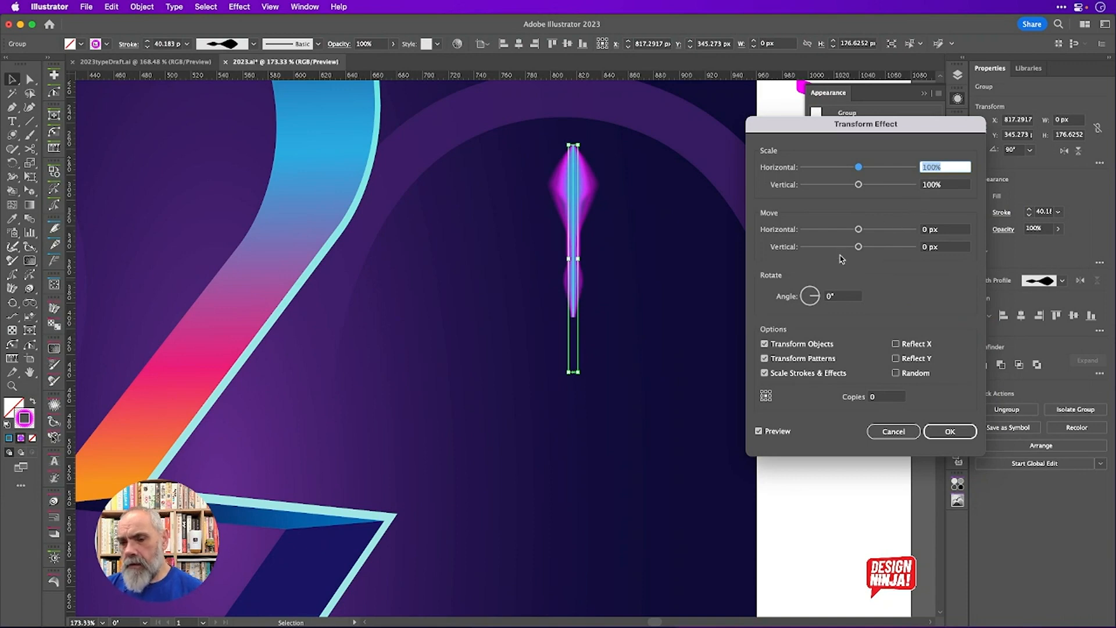
click(954, 168)
key(shift+Down)
key(shift+Down)
key(shift+Down)
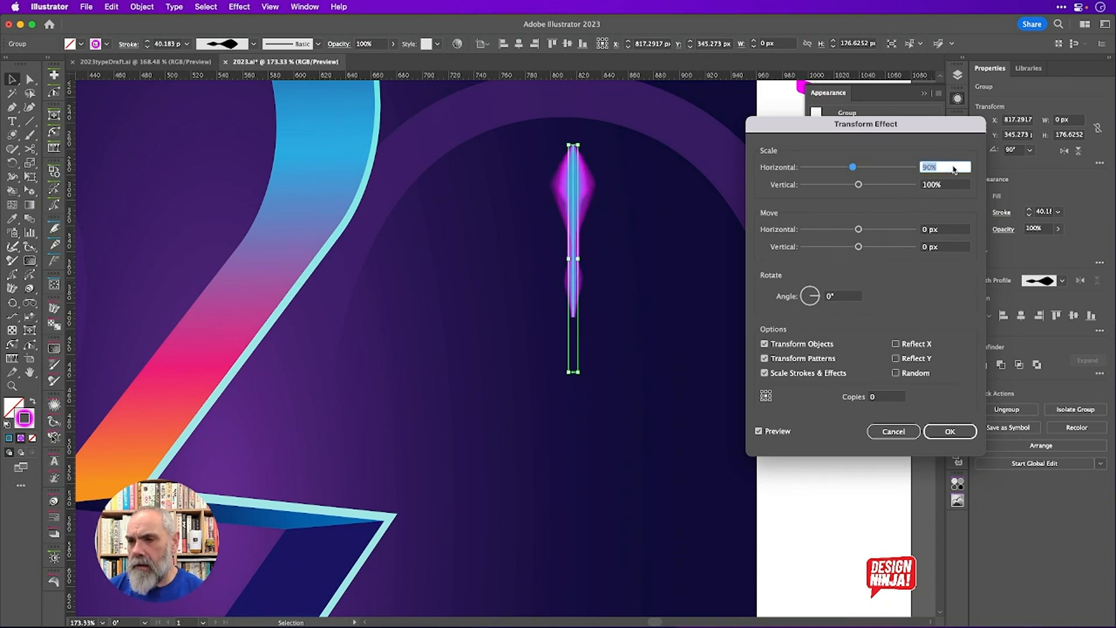
key(Tab)
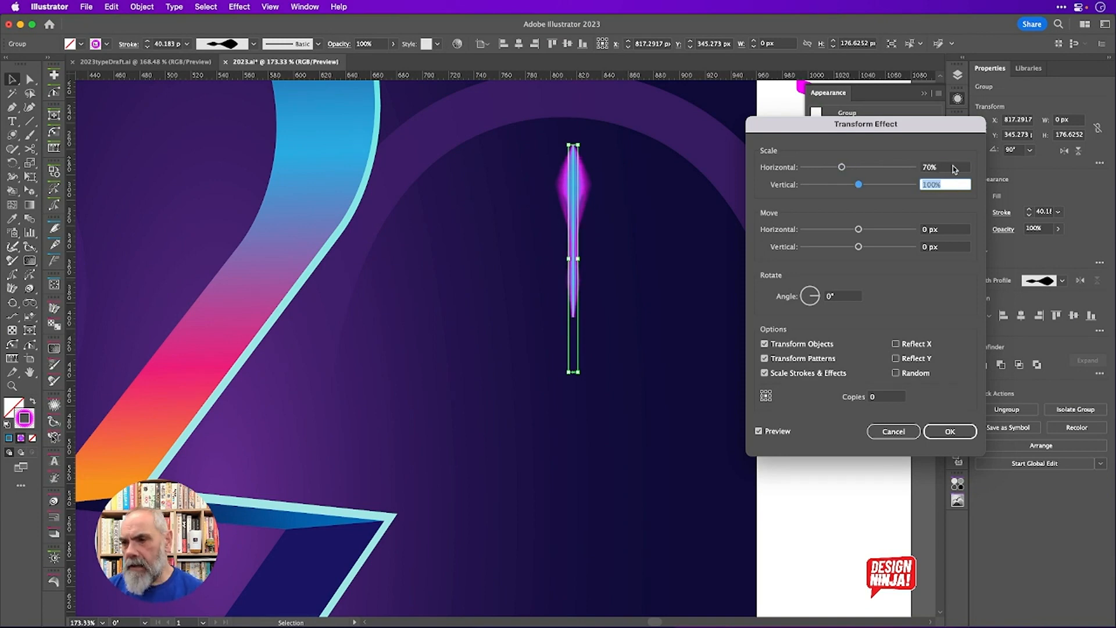
key(shift+Down)
key(shift+Down)
key(shift+Down)
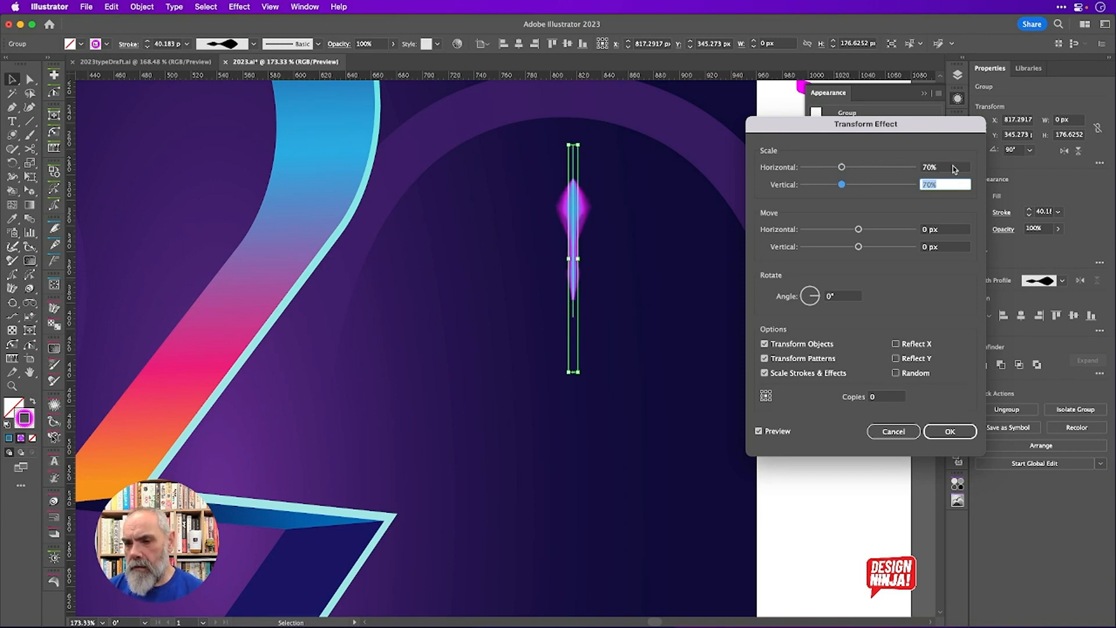
Set the Transform effect to 8 copies rotated by 360/8 degrees around the group's bottom-centre reference point
click(766, 399)
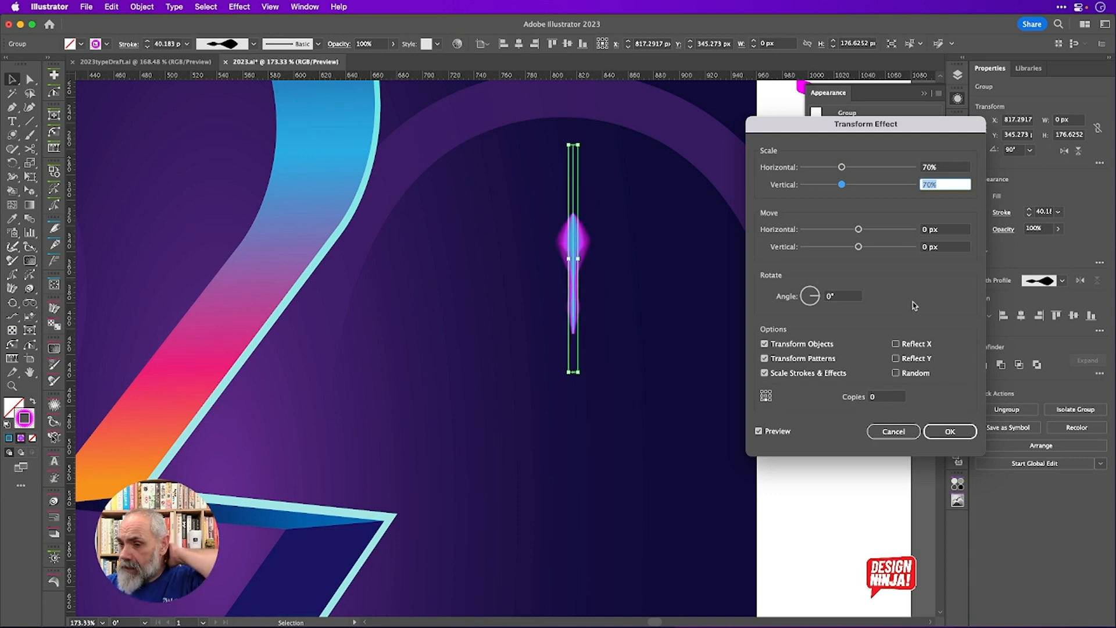
click(890, 400)
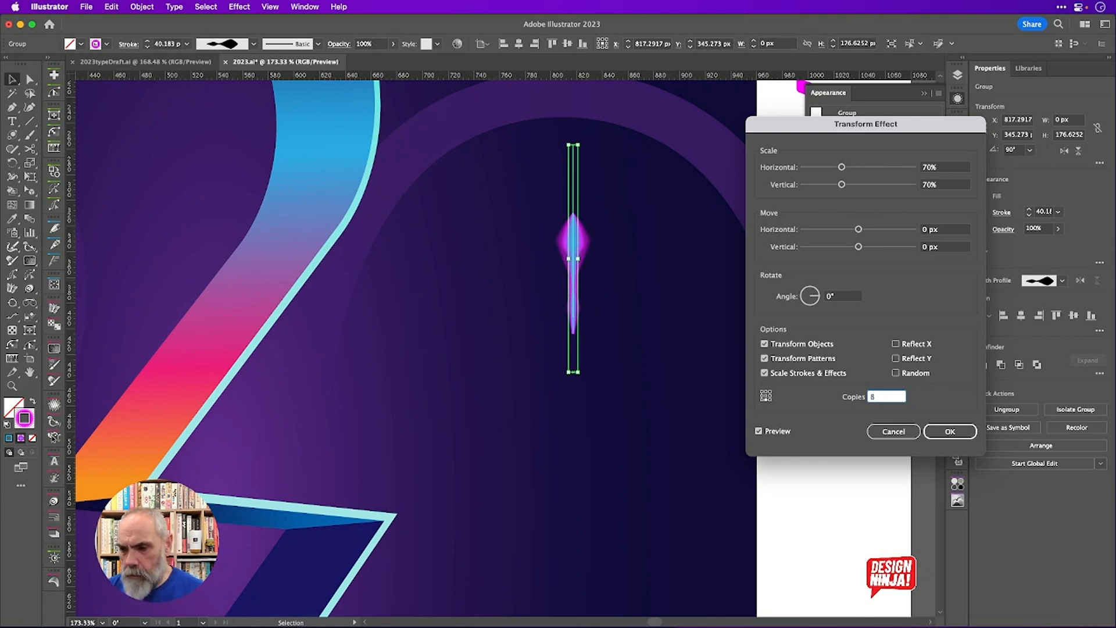
click(842, 297)
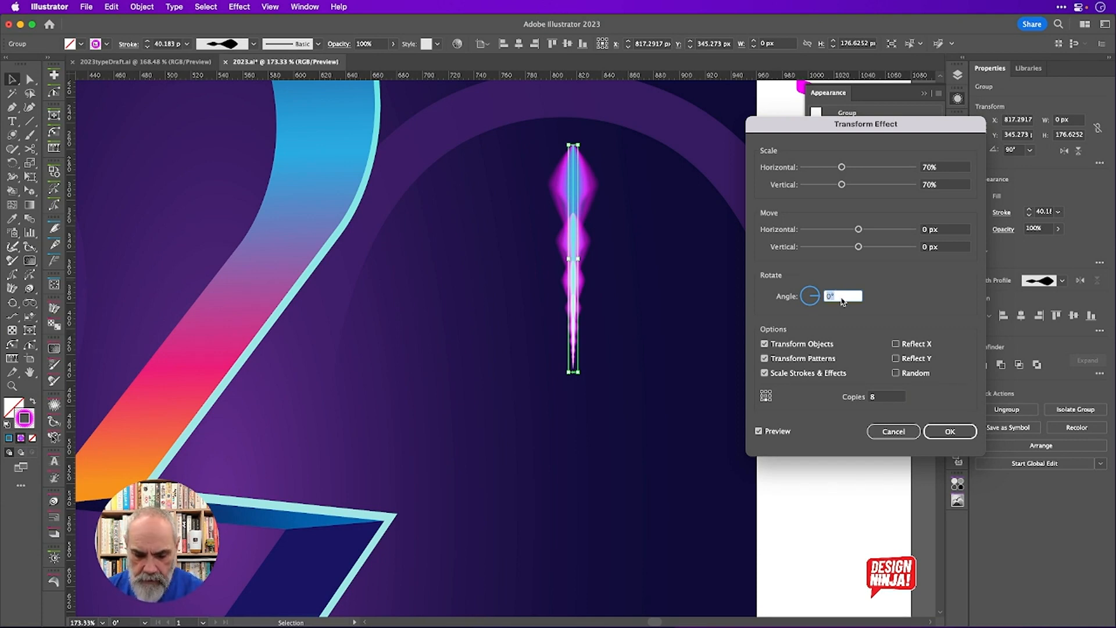
text(360/8)
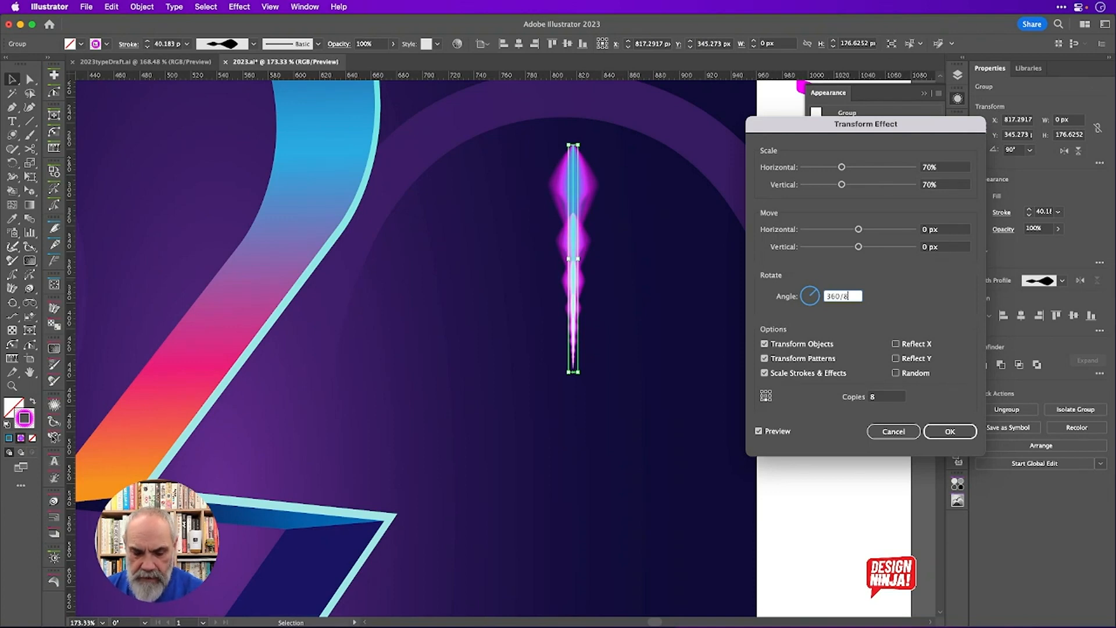
key(Tab)
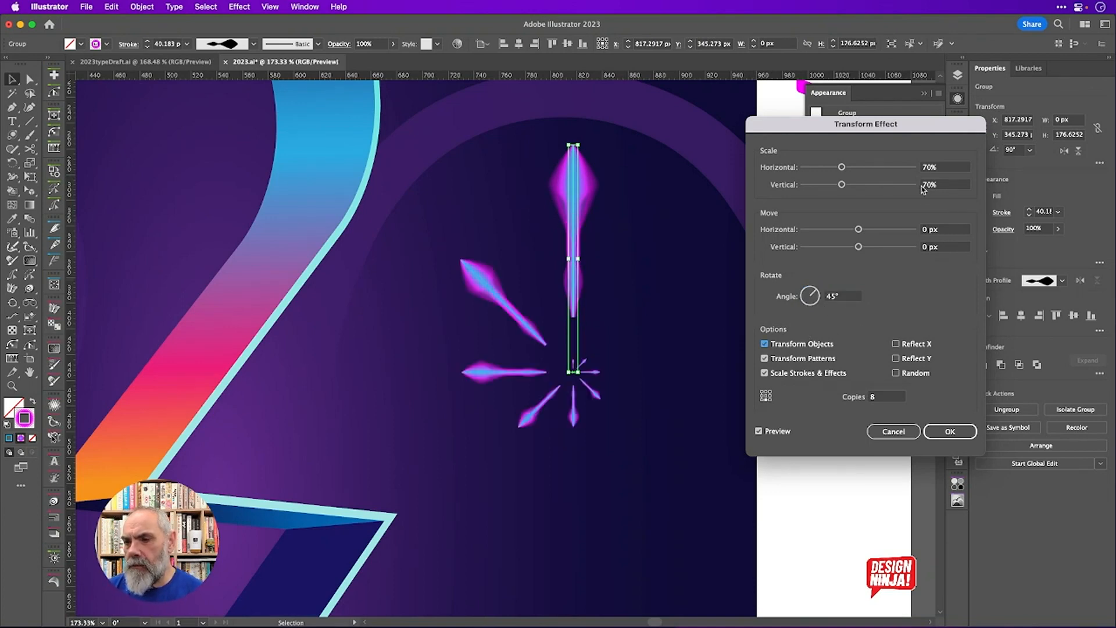
Set the effect's horizontal and vertical scale to 100% and apply it to form the radial burst
click(945, 170)
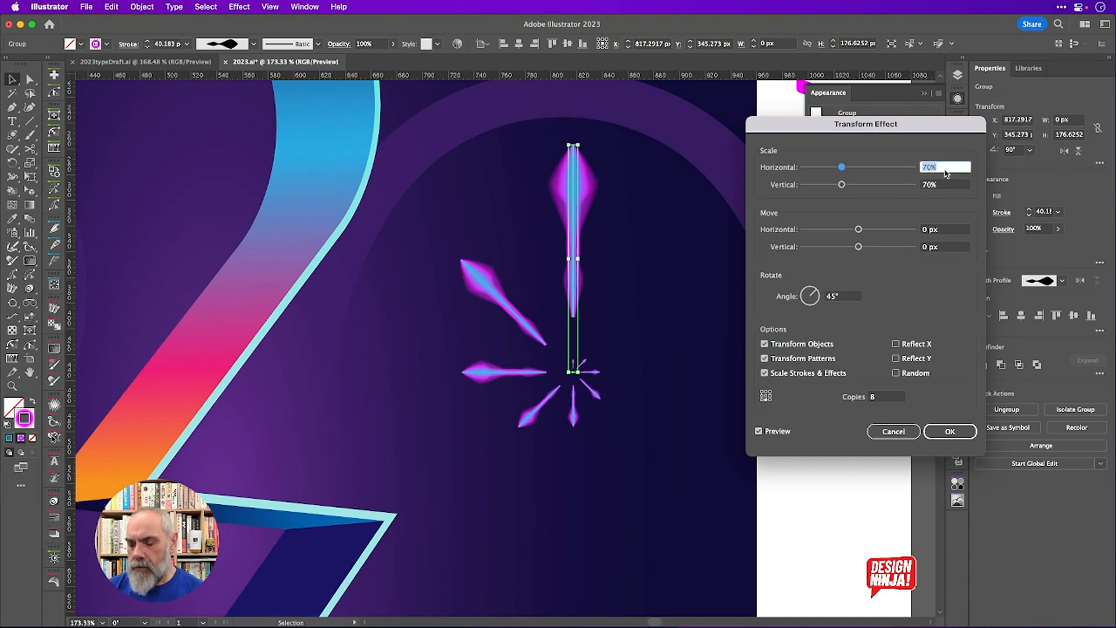
key(shift+Up)
key(shift+Up)
key(shift+Up)
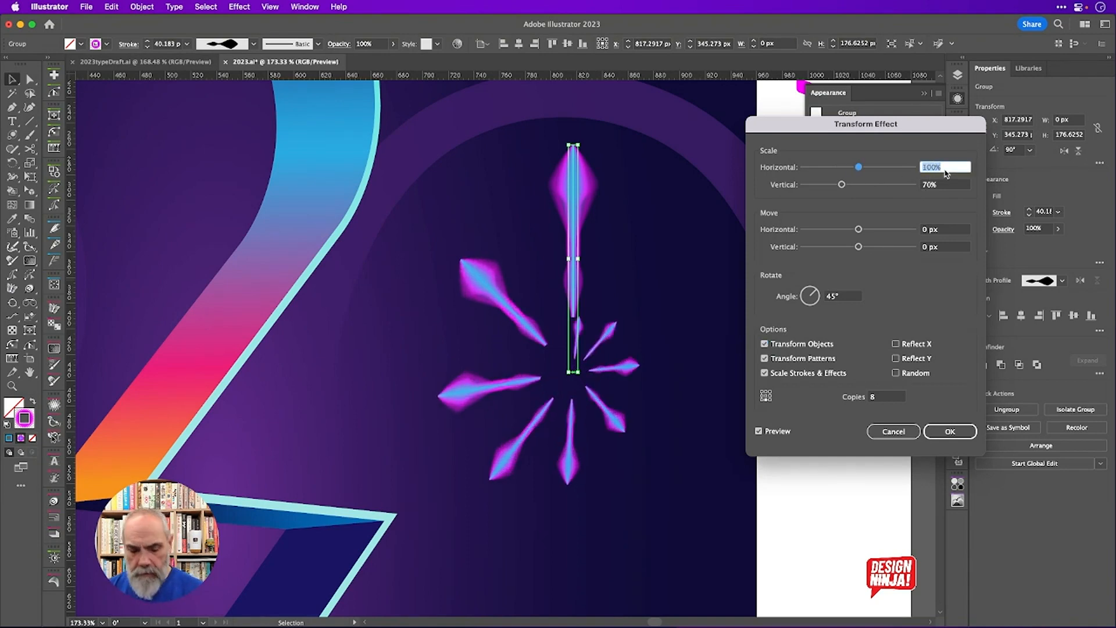
key(Tab)
key(shift+Up)
key(shift+Up)
key(shift+Up)
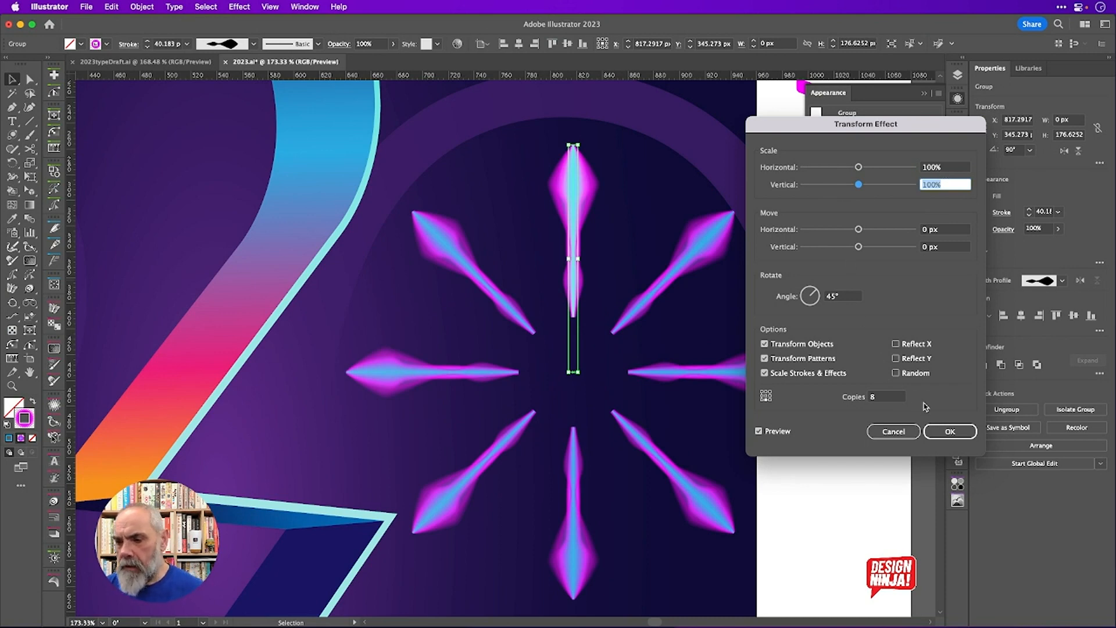
click(948, 432)
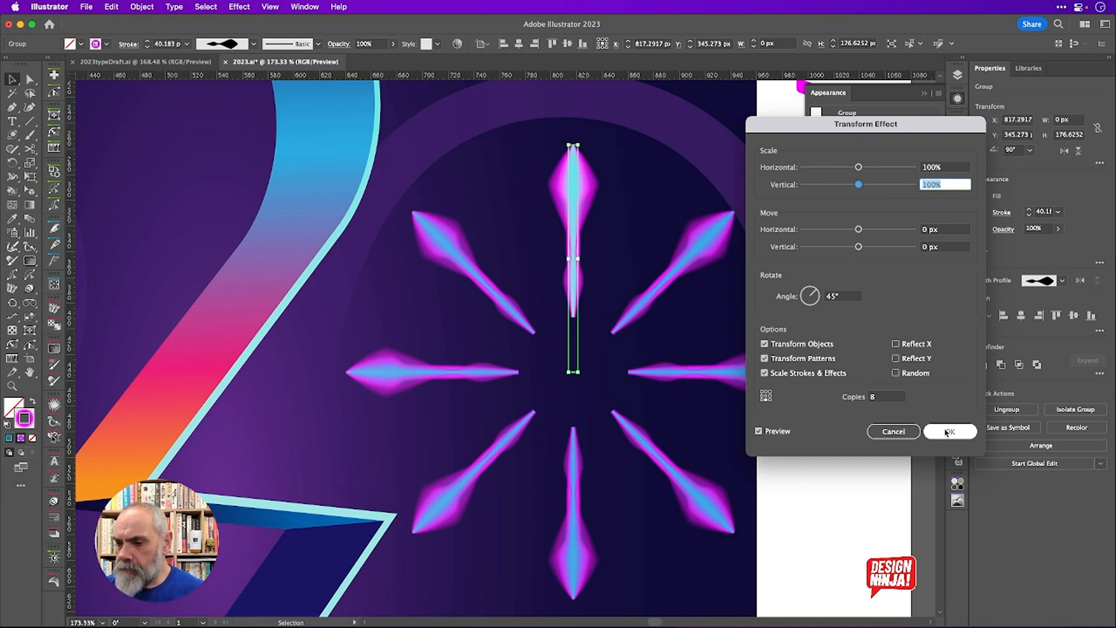
click(947, 431)
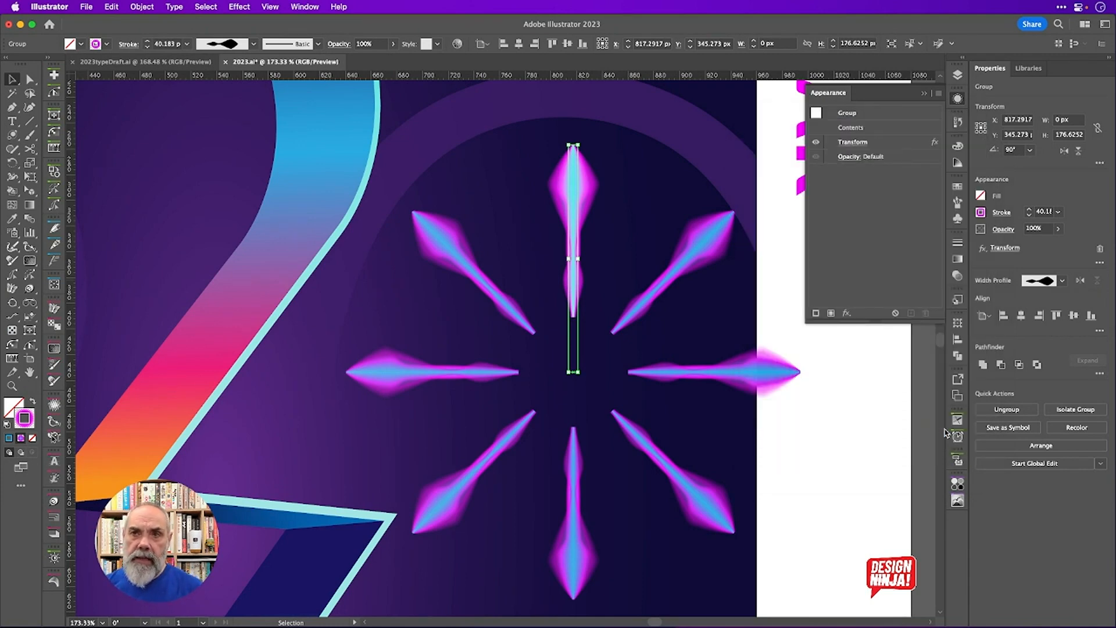
Add a second Transform effect to the burst group and set its horizontal scale to 60%
scroll(710, 375, down, 5)
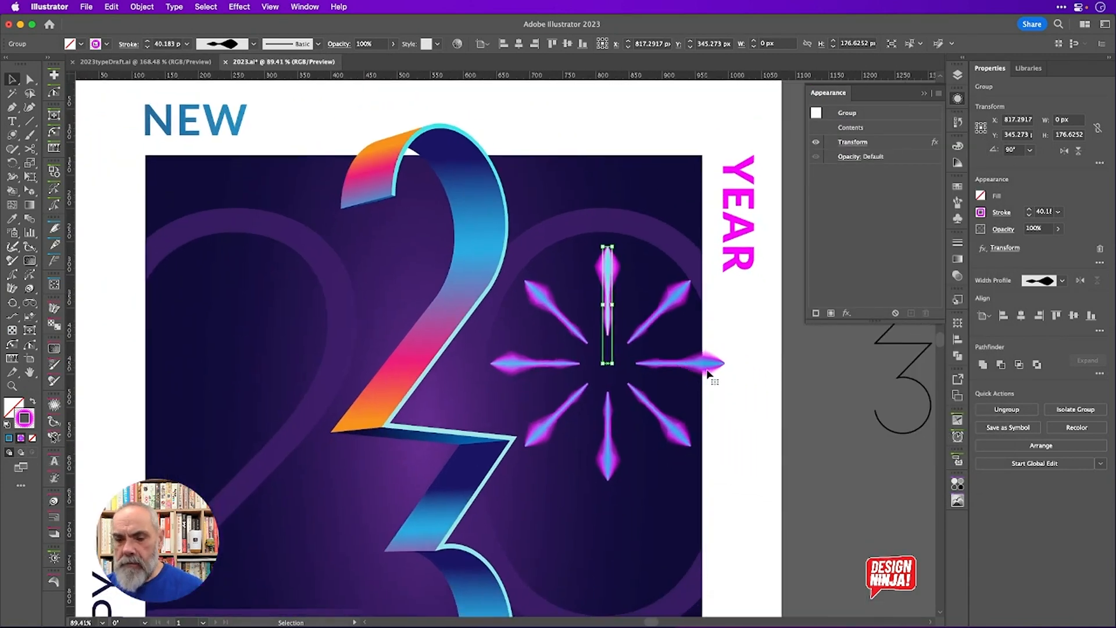
scroll(707, 371, right, 1)
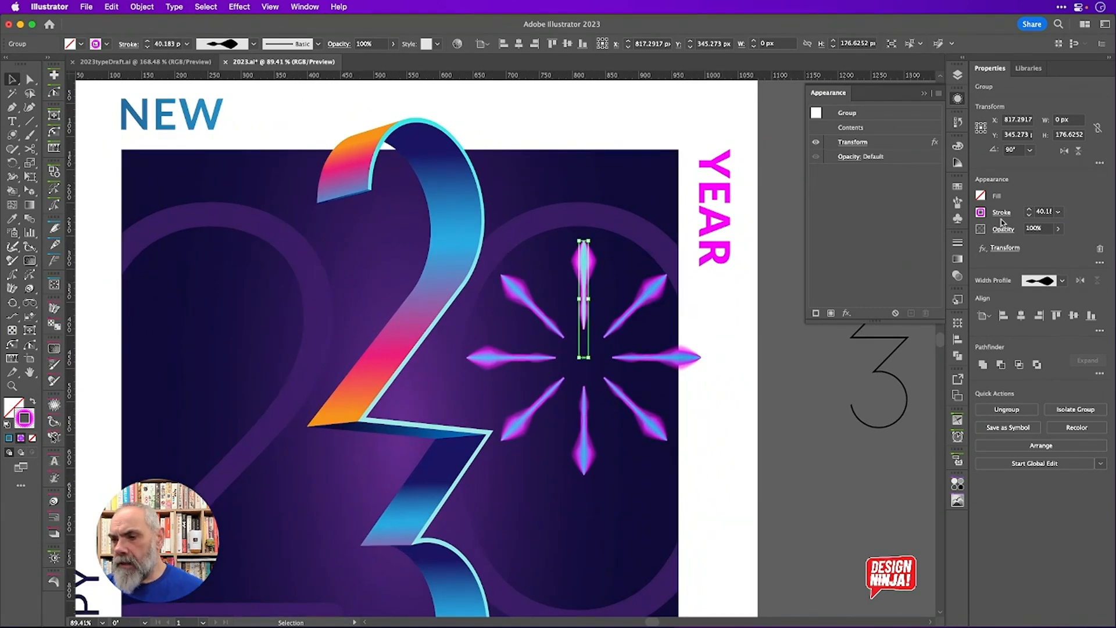
click(985, 251)
mouse_move(1001, 271)
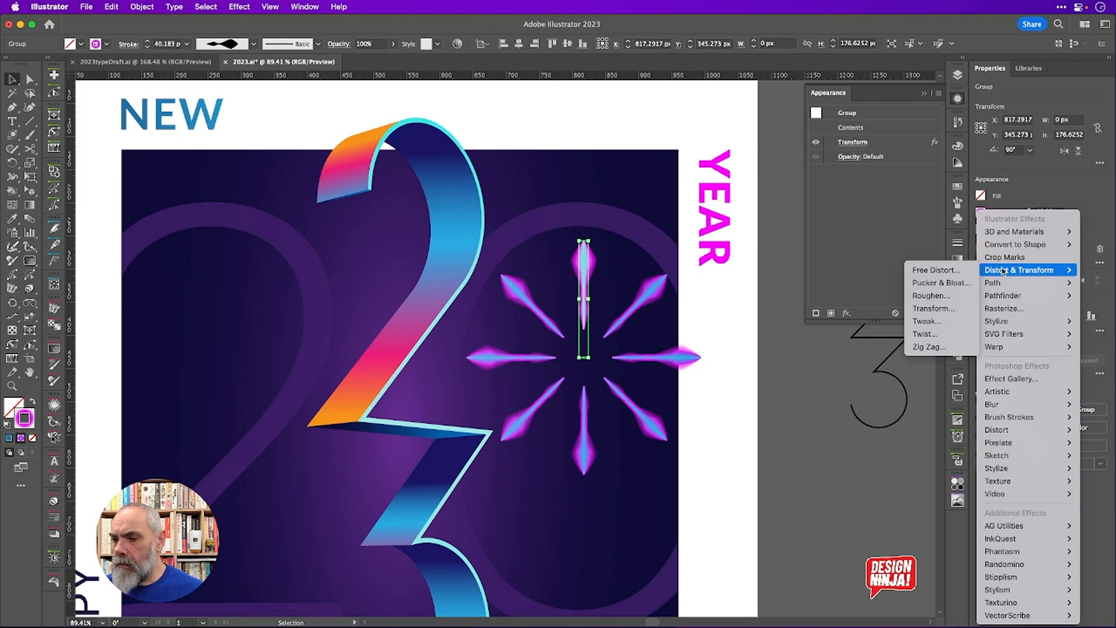
click(934, 308)
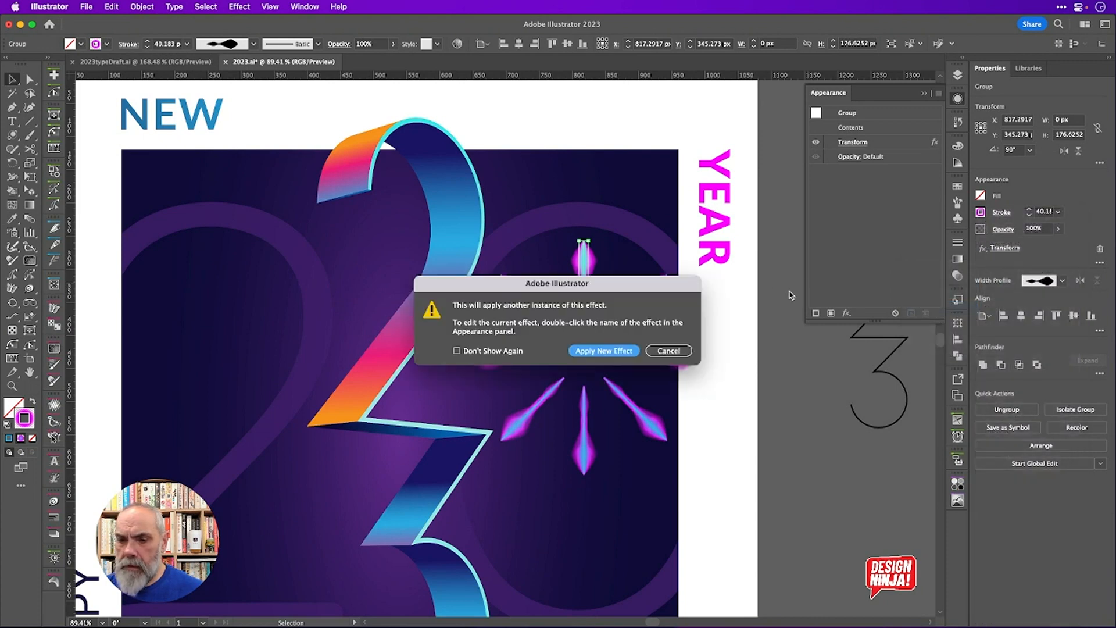
click(608, 351)
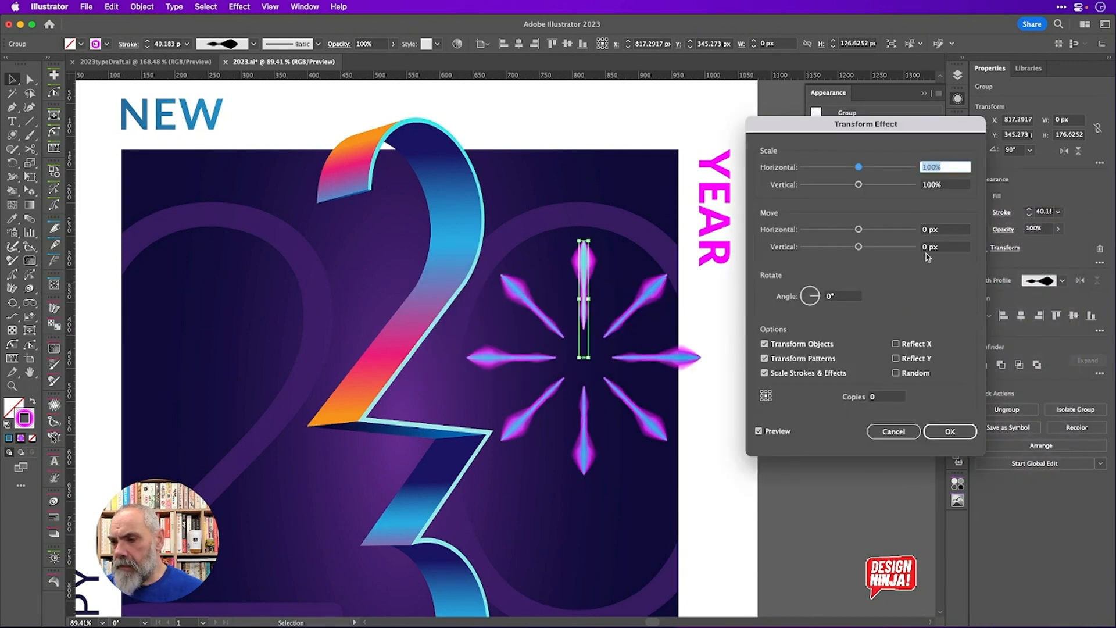
key(shift+Down)
key(shift+Down)
key(shift+Down)
key(shift+Down)
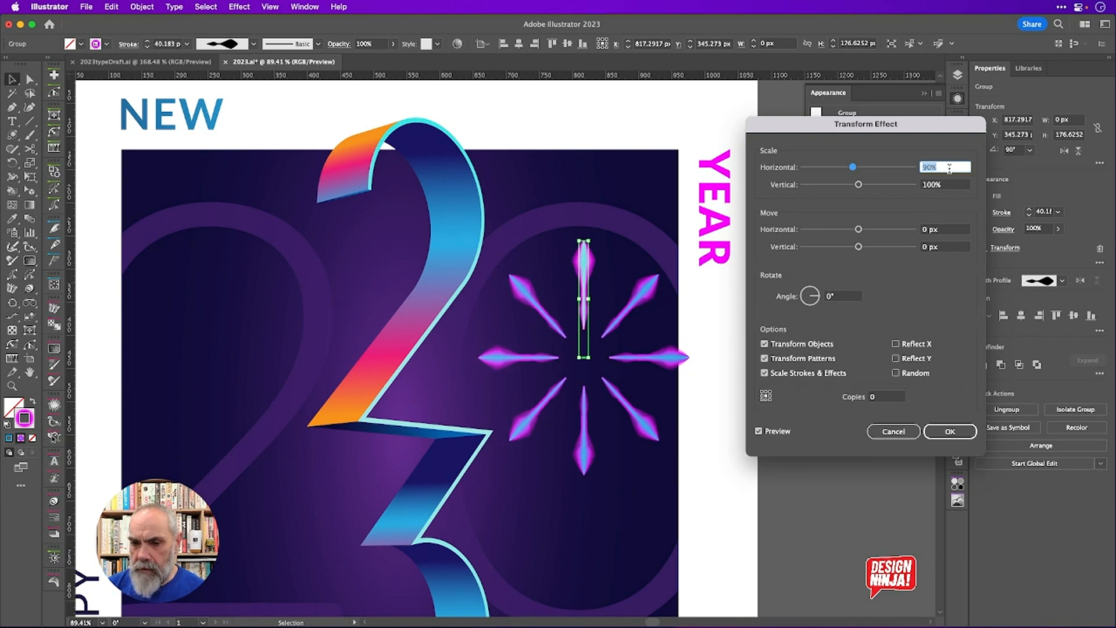
Set the second Transform effect's vertical scale to 60% and apply it
key(Tab)
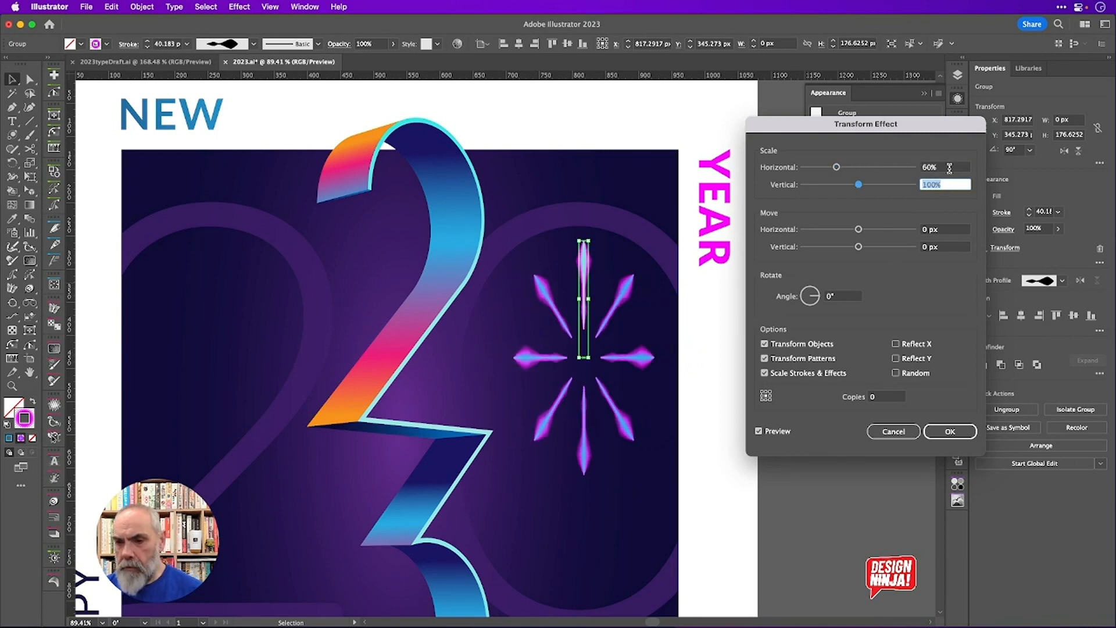
key(shift+Down)
key(shift+Down)
key(shift+Down)
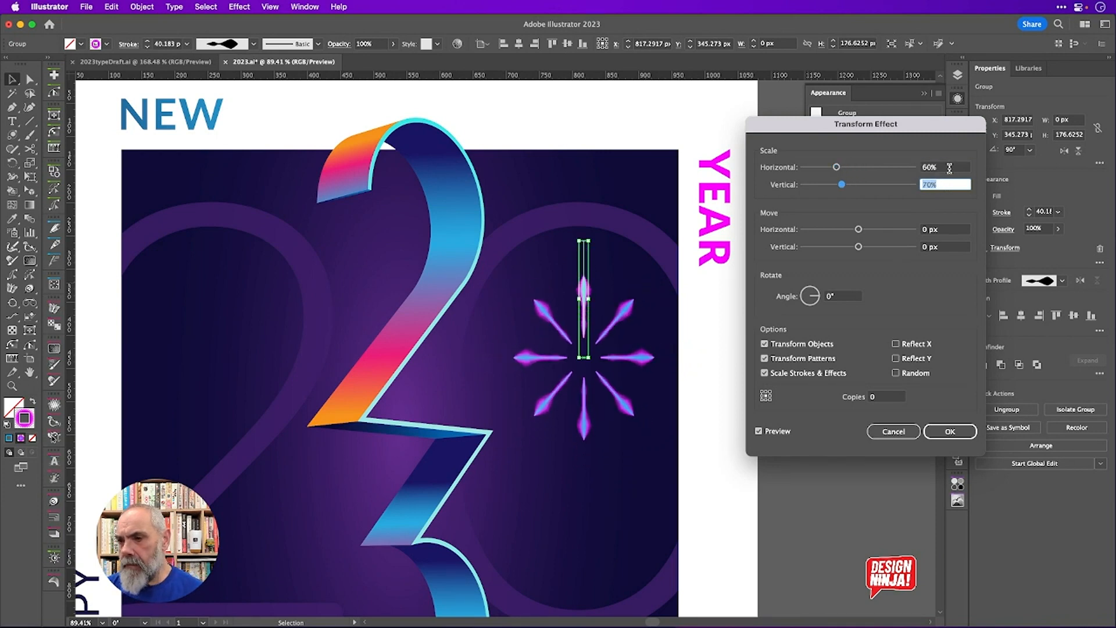
key(shift+Down)
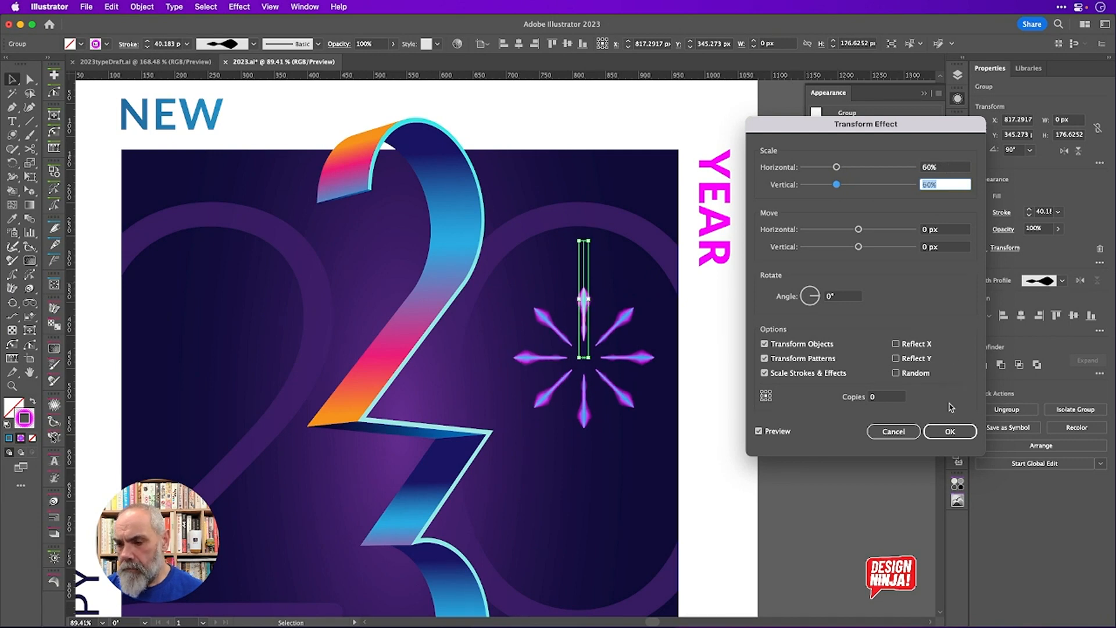
click(950, 432)
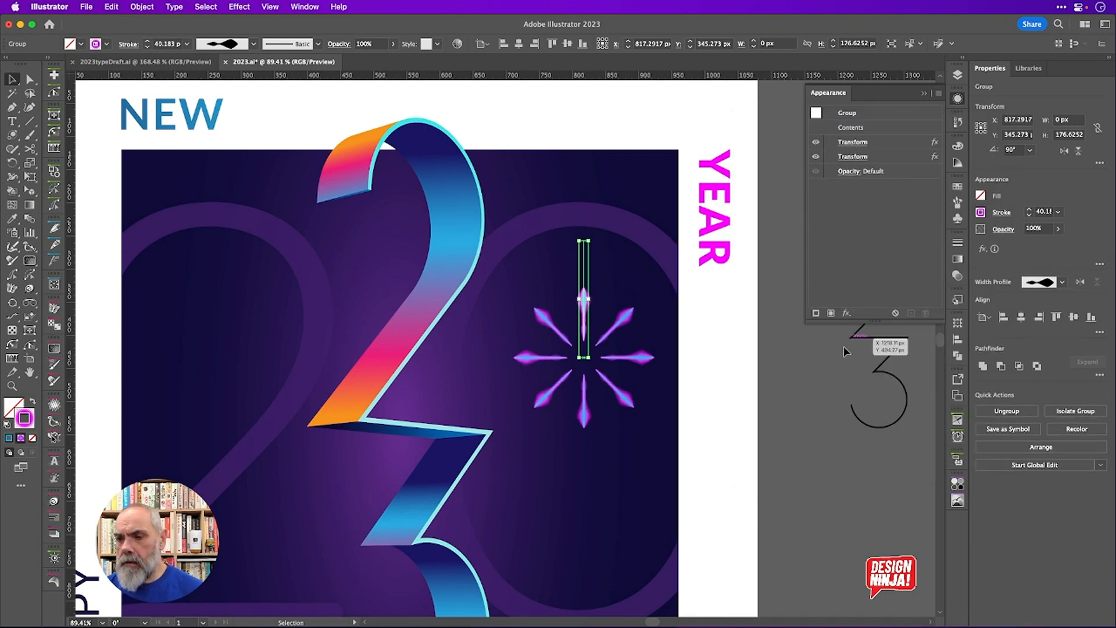
Open another Transform effect for the burst group and suppress the warning about applying a further instance
click(983, 250)
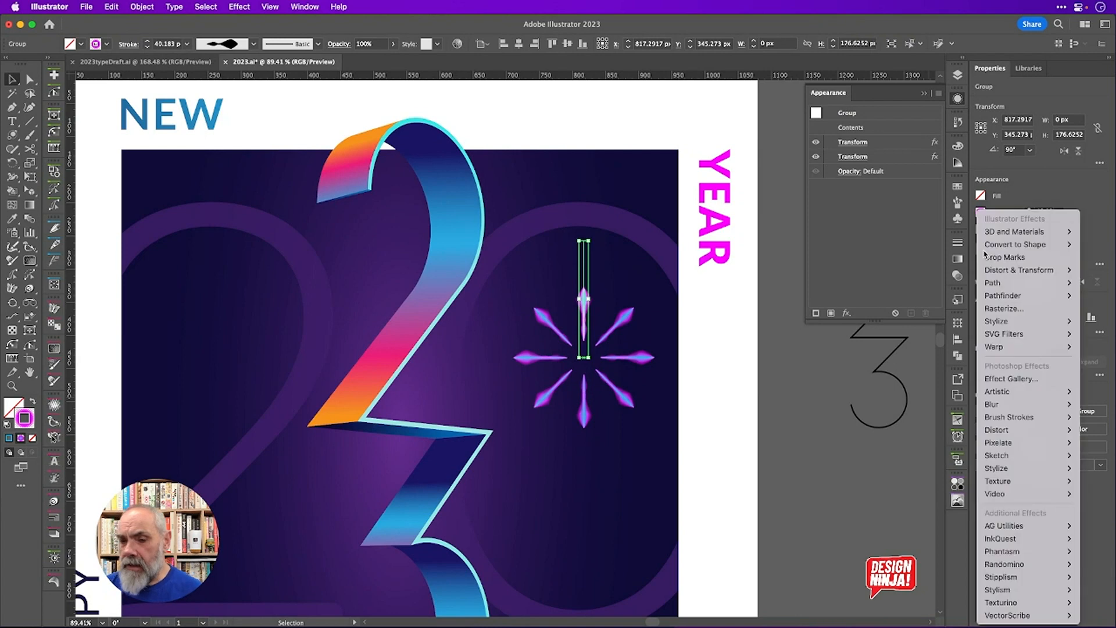
mouse_move(1018, 271)
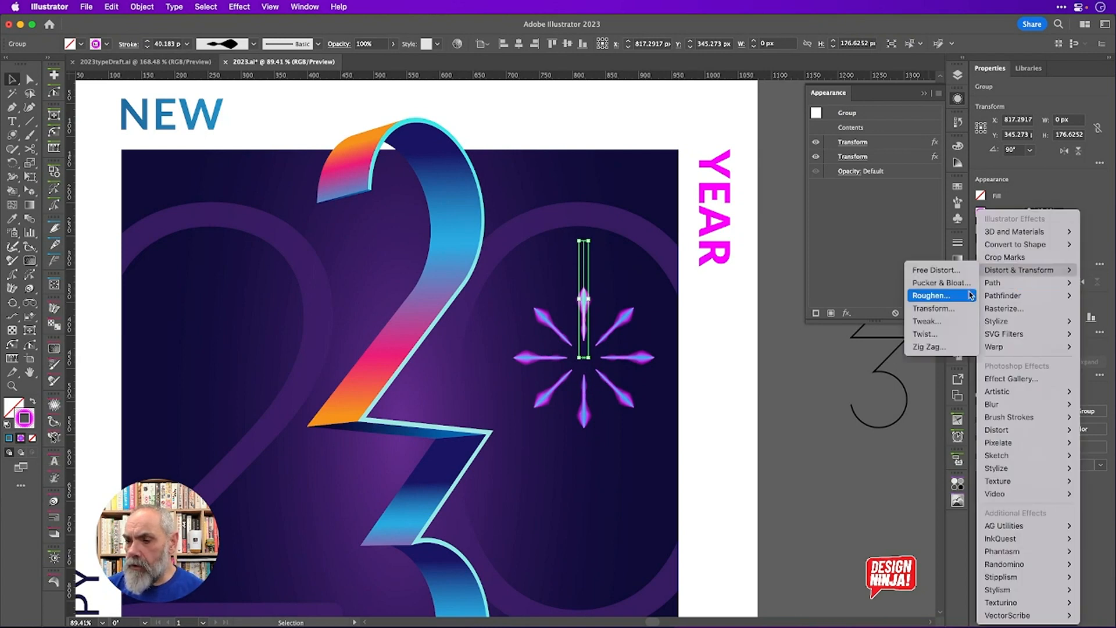
click(952, 309)
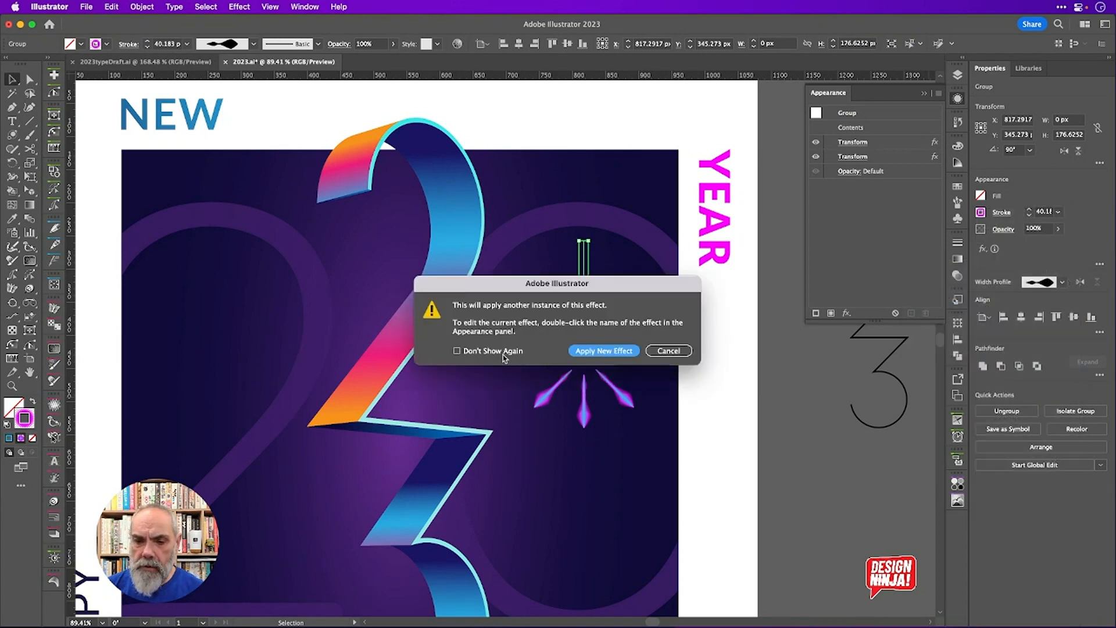
click(501, 353)
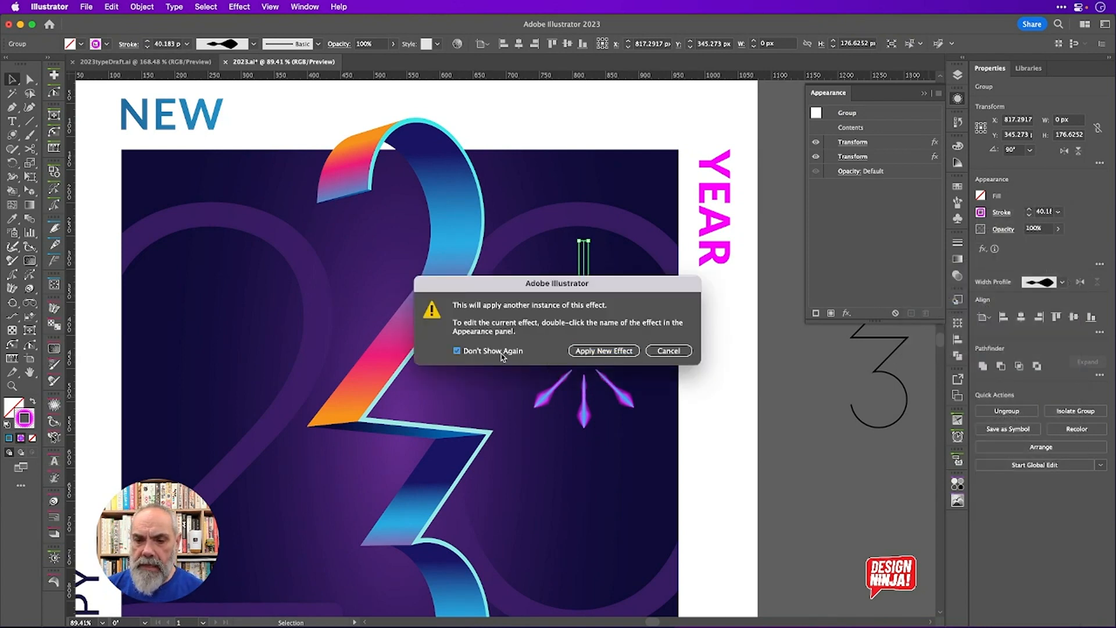
click(604, 351)
key(shift+Up)
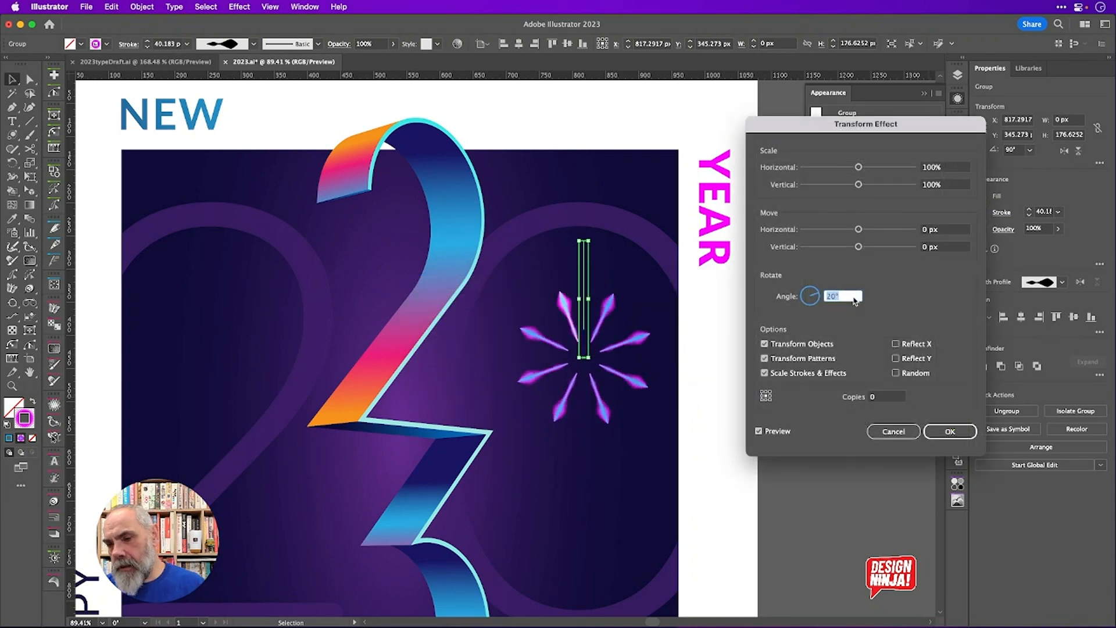
key(Up)
key(Up)
key(Up)
key(Up)
key(Down)
key(Down)
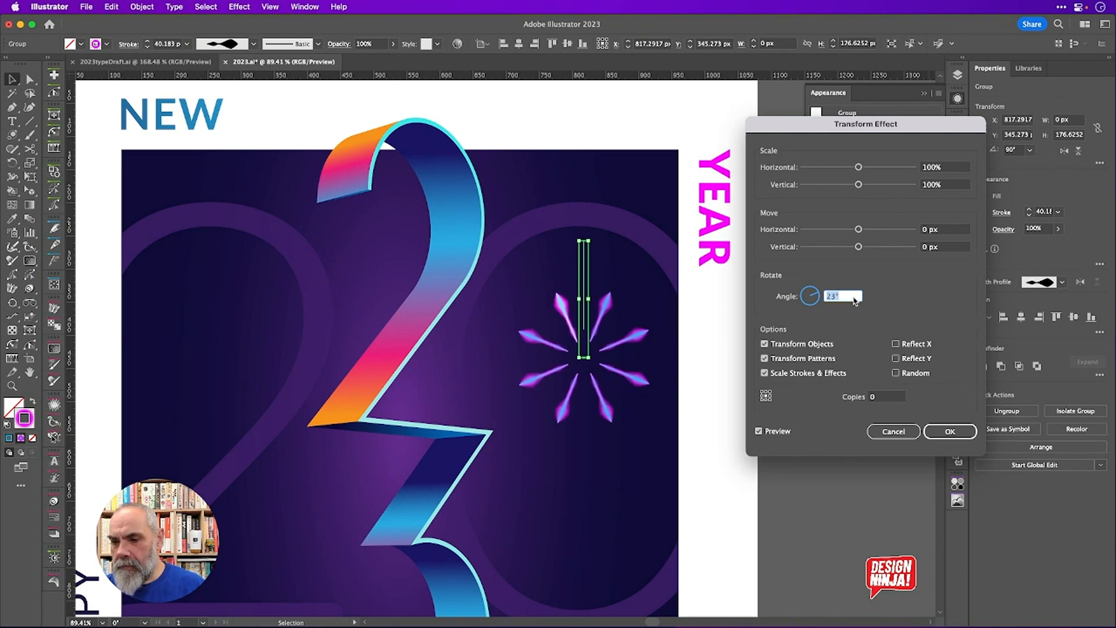
text(22)
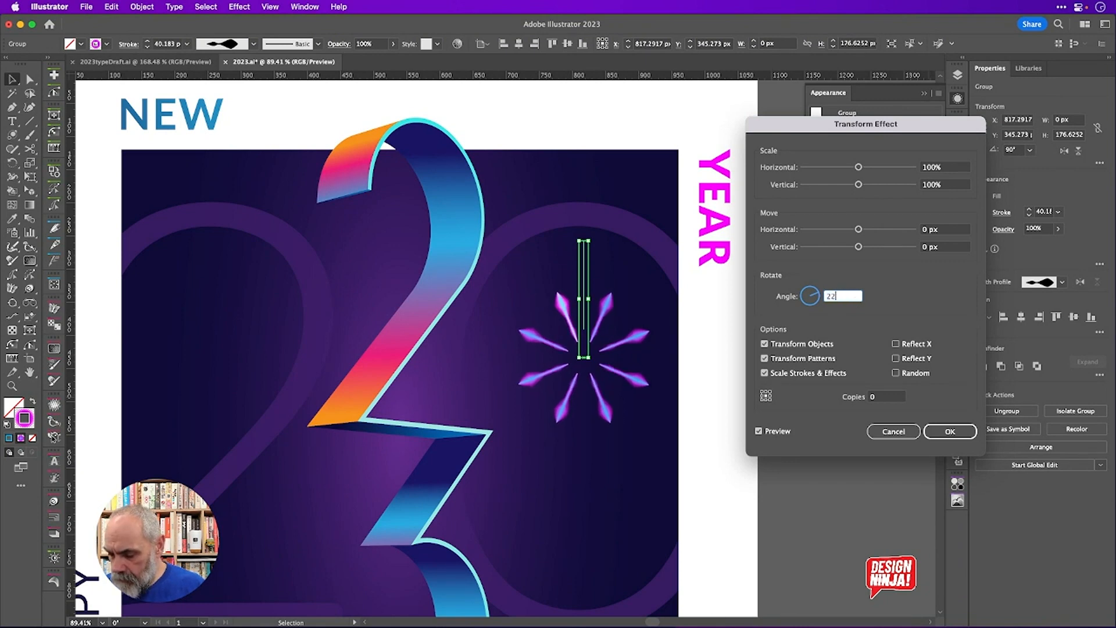
text(.5)
key(Tab)
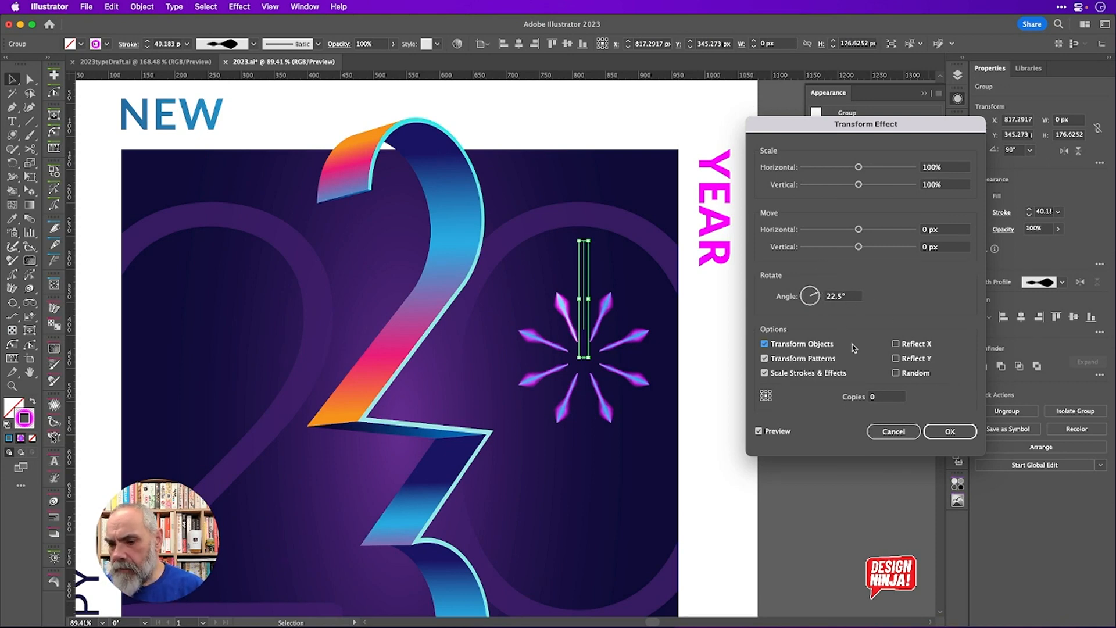
click(889, 398)
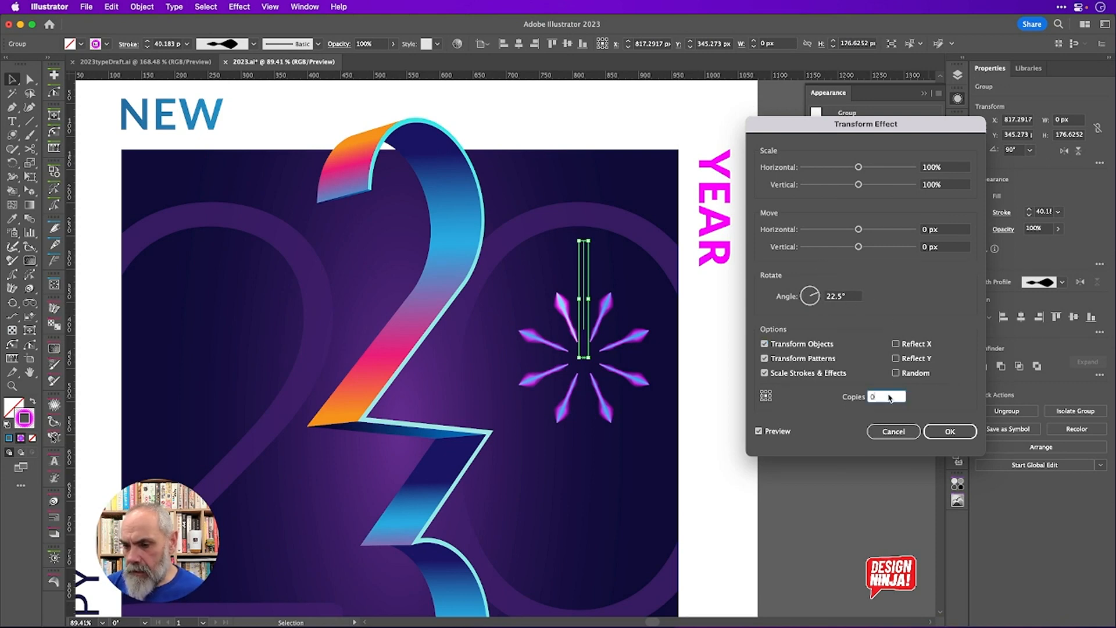
key(shift+Up)
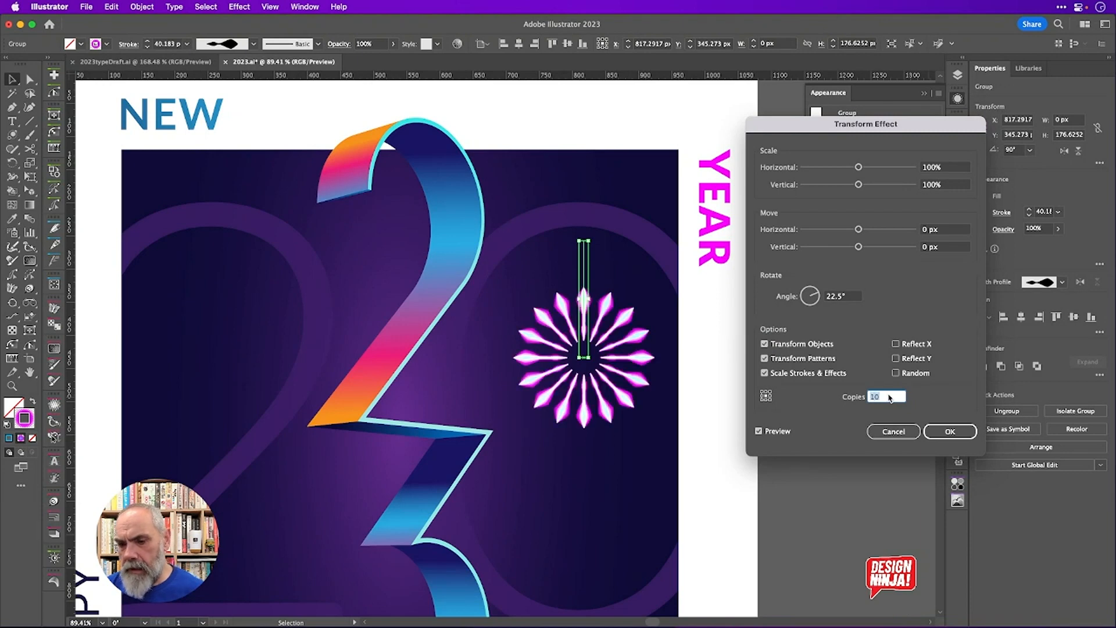
key(Up)
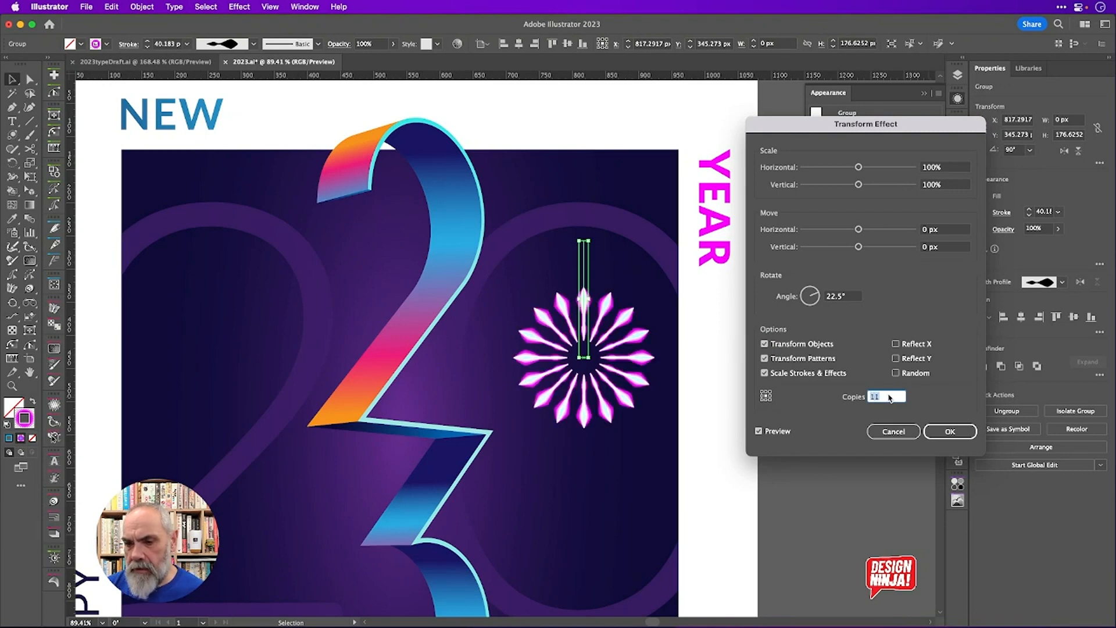
key(Down)
key(Down)
key(Down)
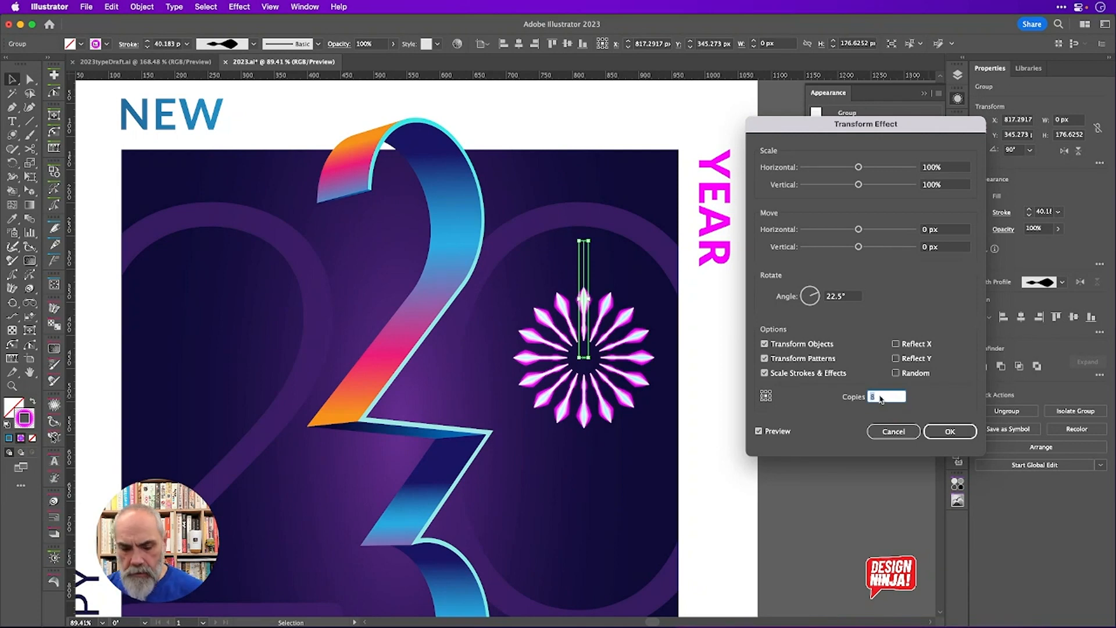
text(61)
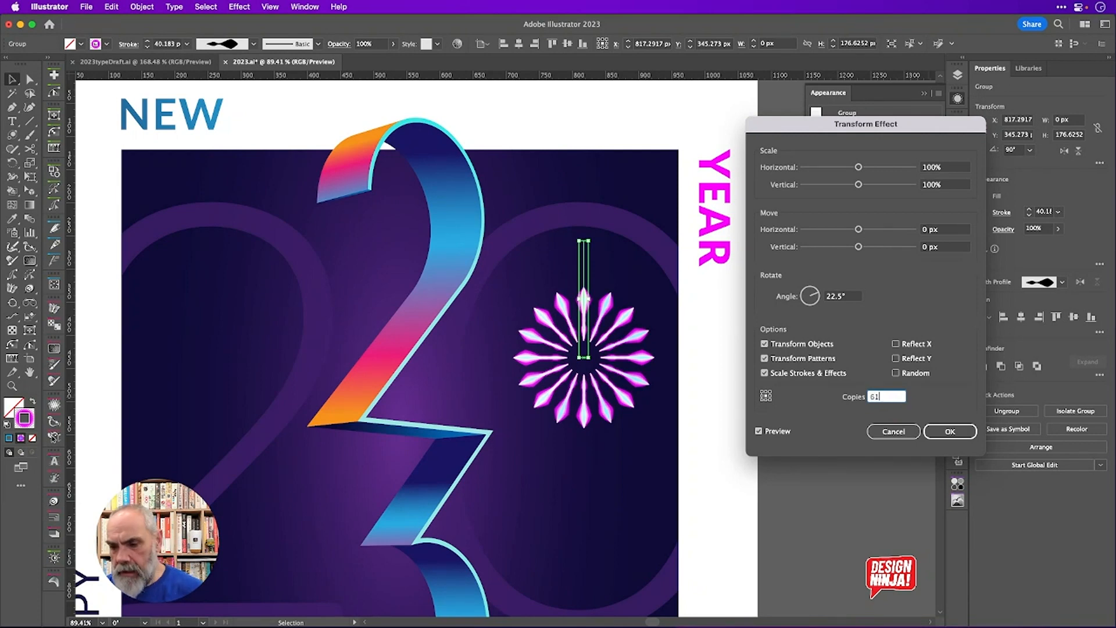
drag(885, 394, 854, 398)
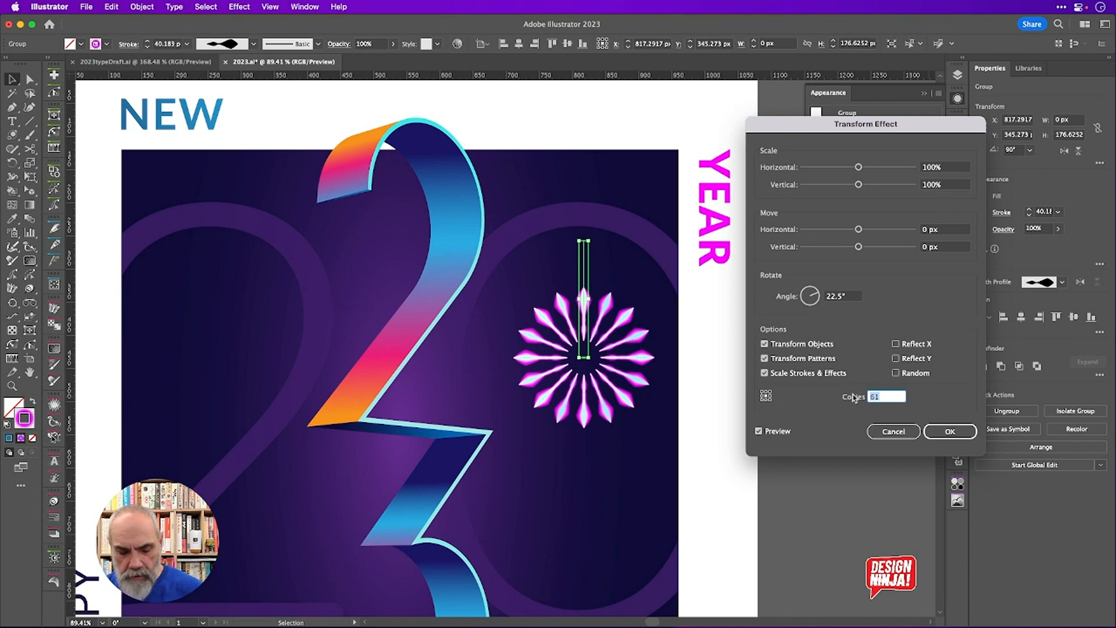
text(1)
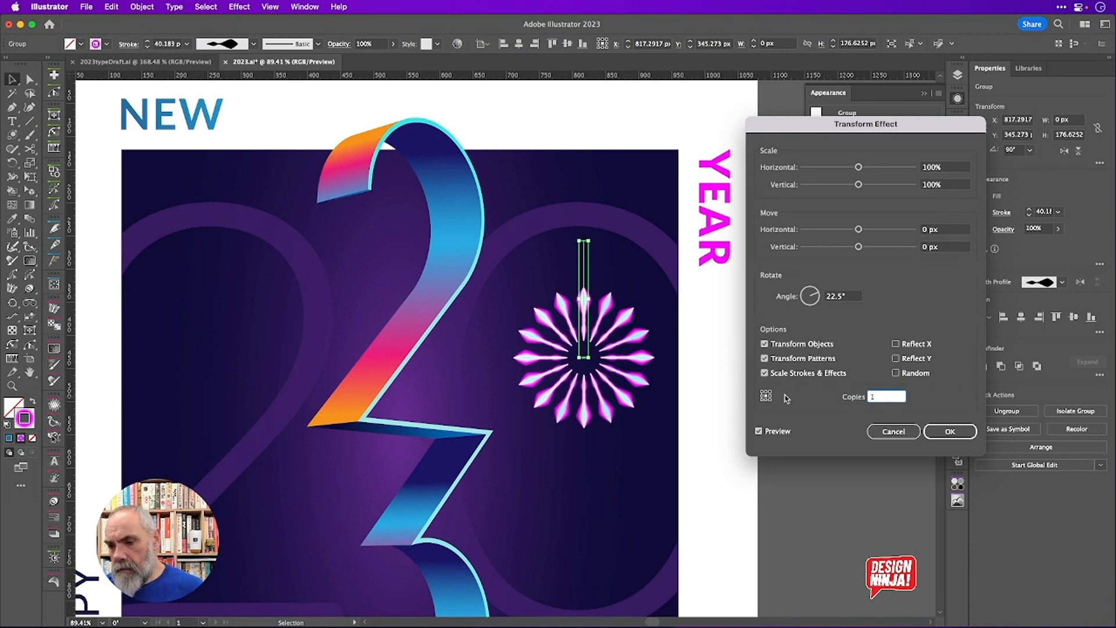
click(766, 400)
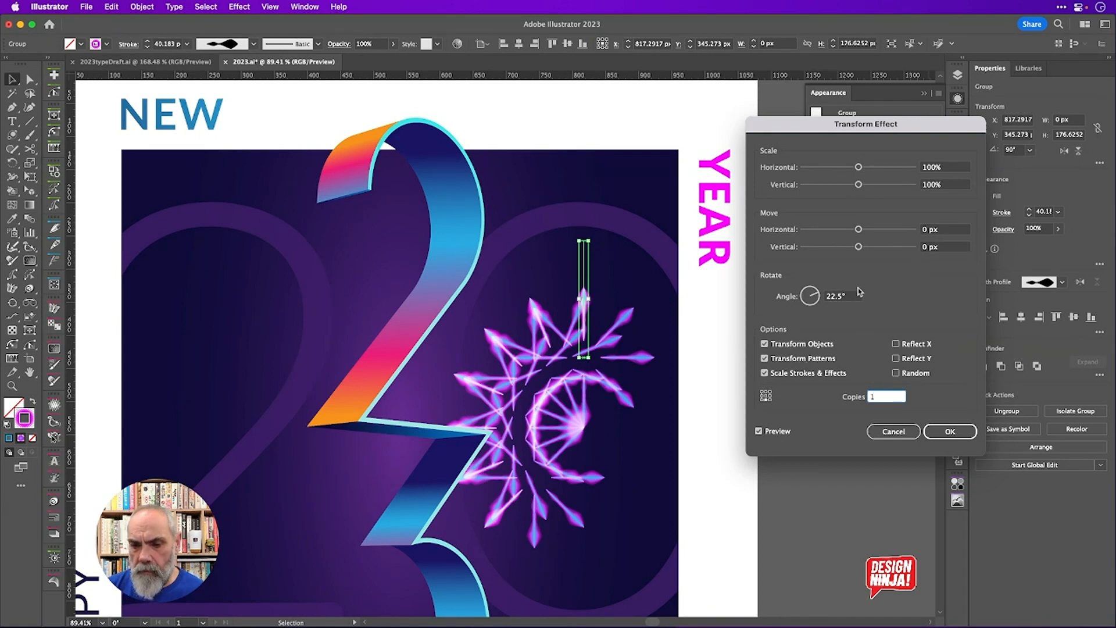
click(766, 399)
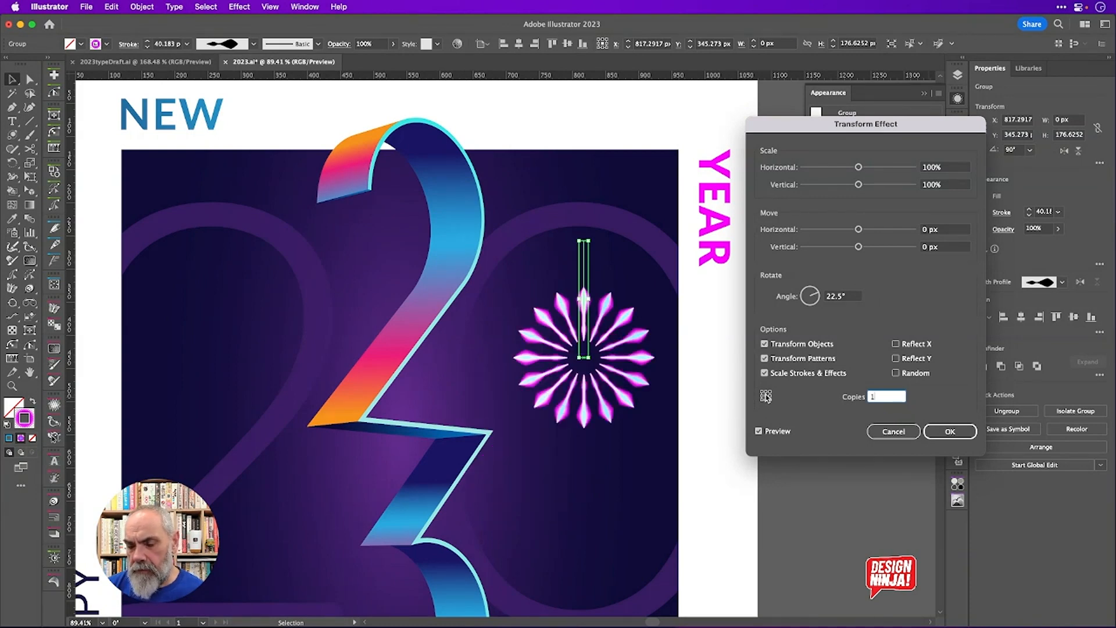
click(954, 168)
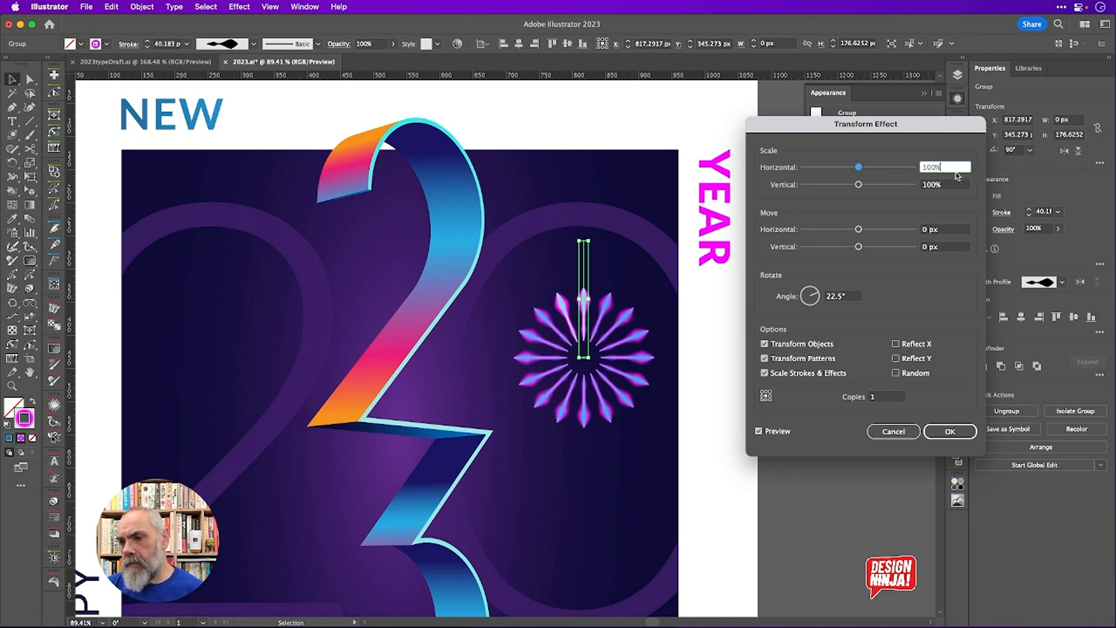
key(shift+Up)
key(shift+Up)
key(shift+Up)
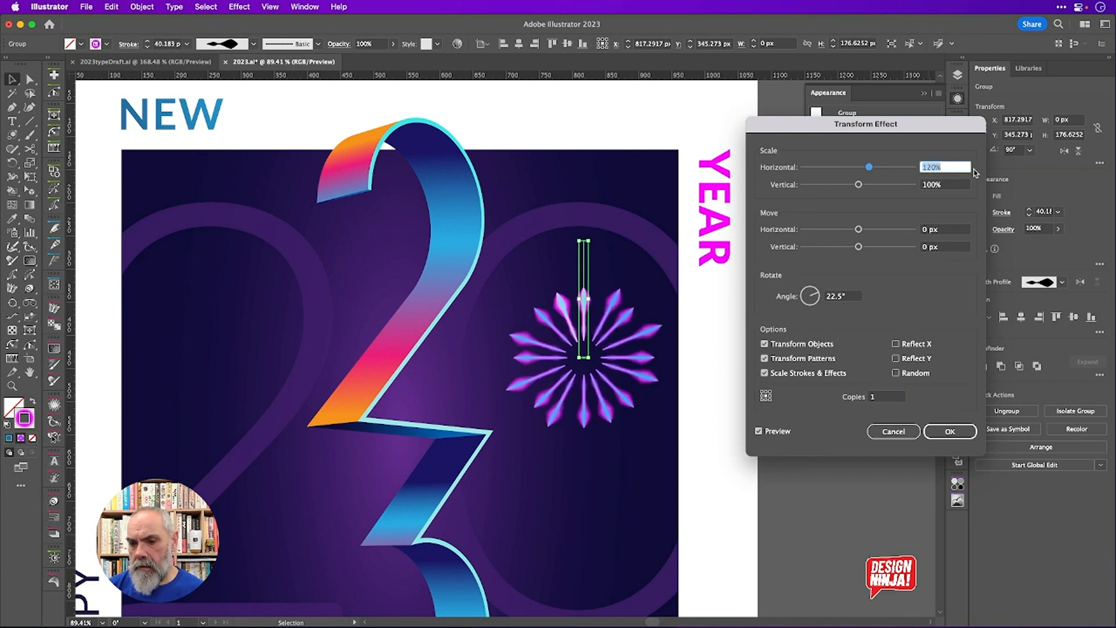
key(shift+Up)
key(shift+Up)
key(shift+Up)
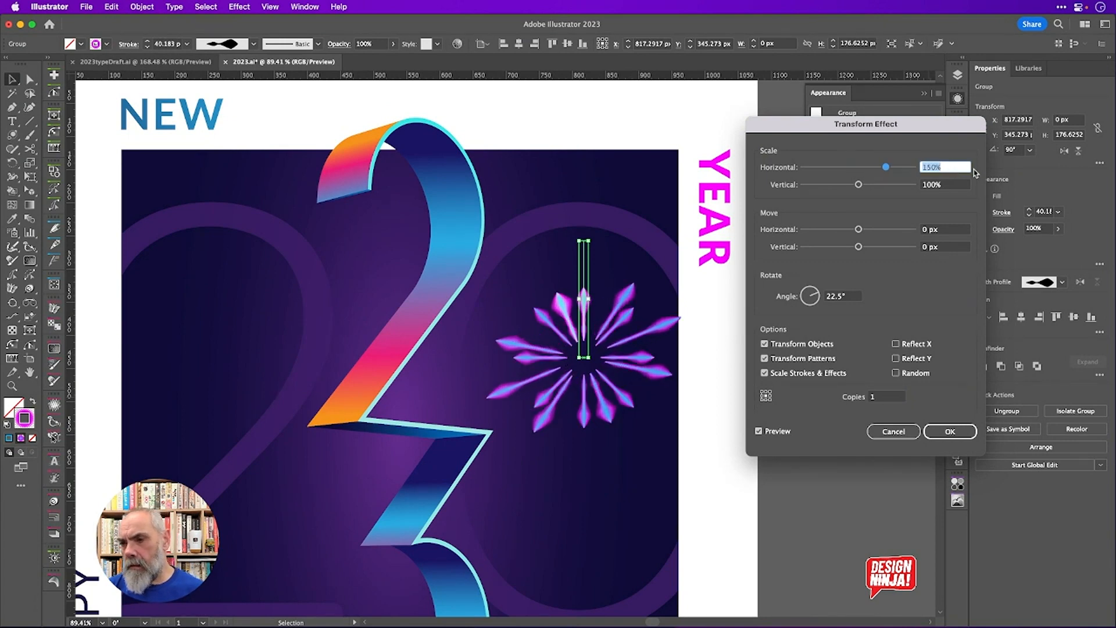
key(Escape)
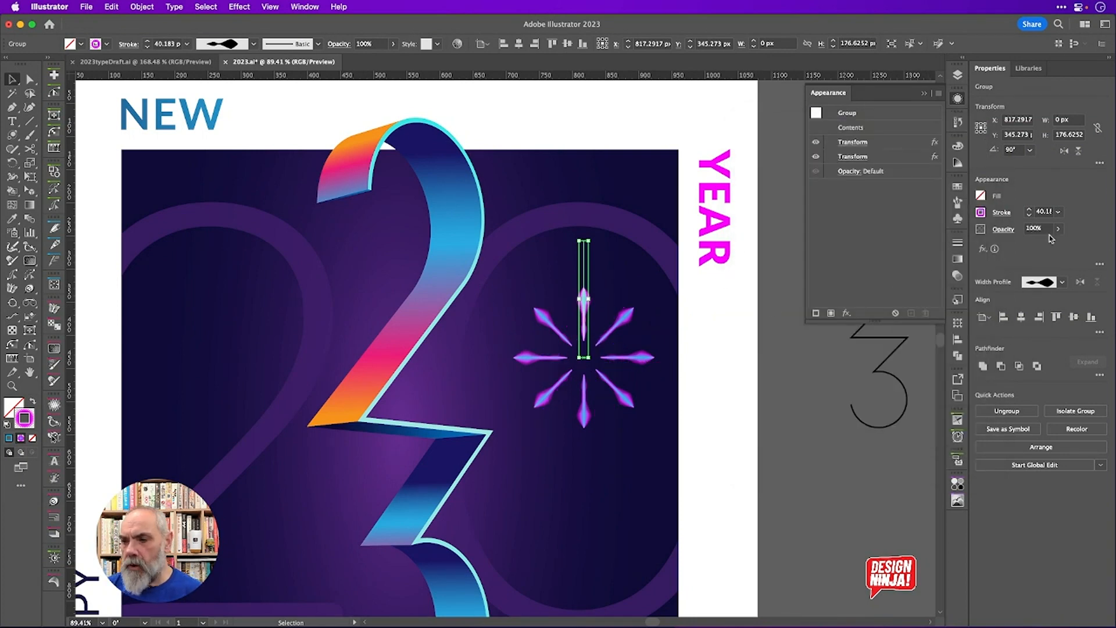
Add a third Transform effect to the burst group with 1 copy rotated by 22.5 degrees
click(984, 250)
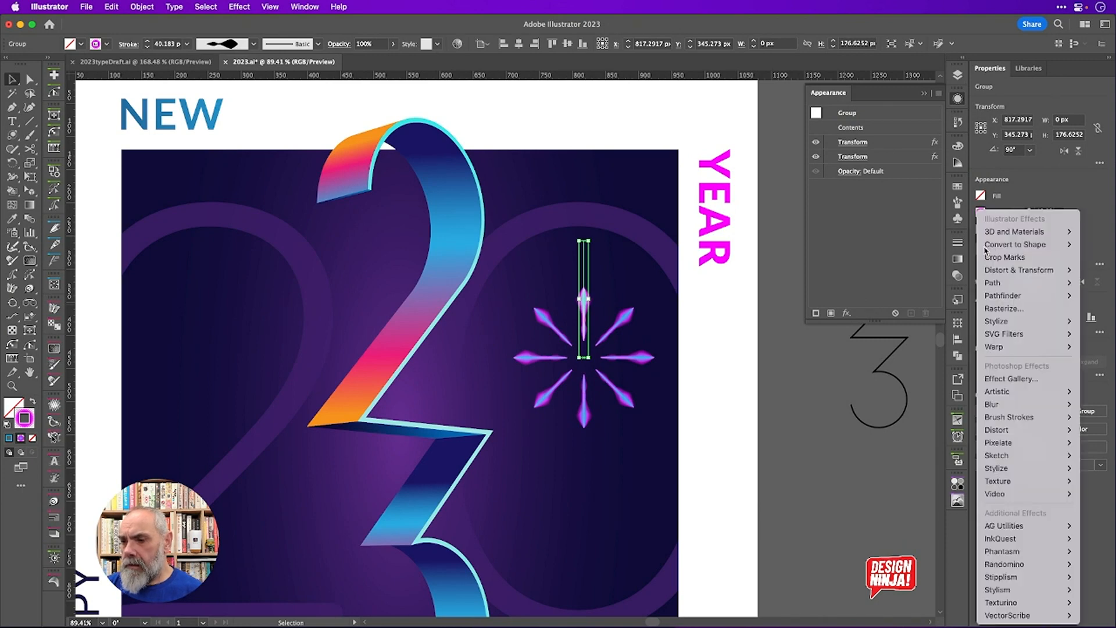
mouse_move(1024, 269)
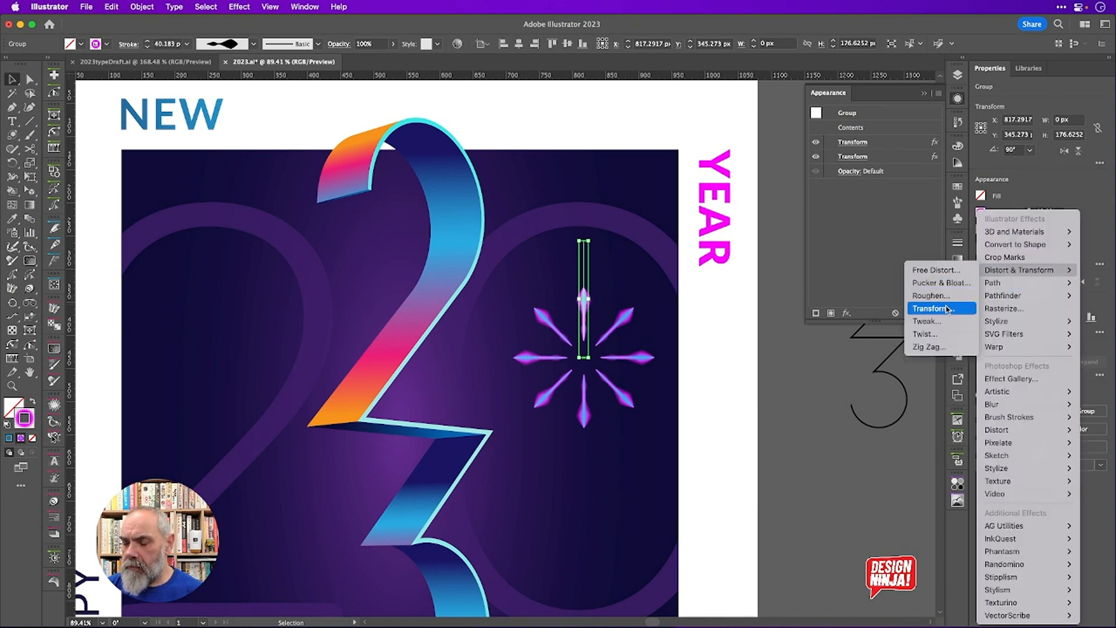
click(948, 308)
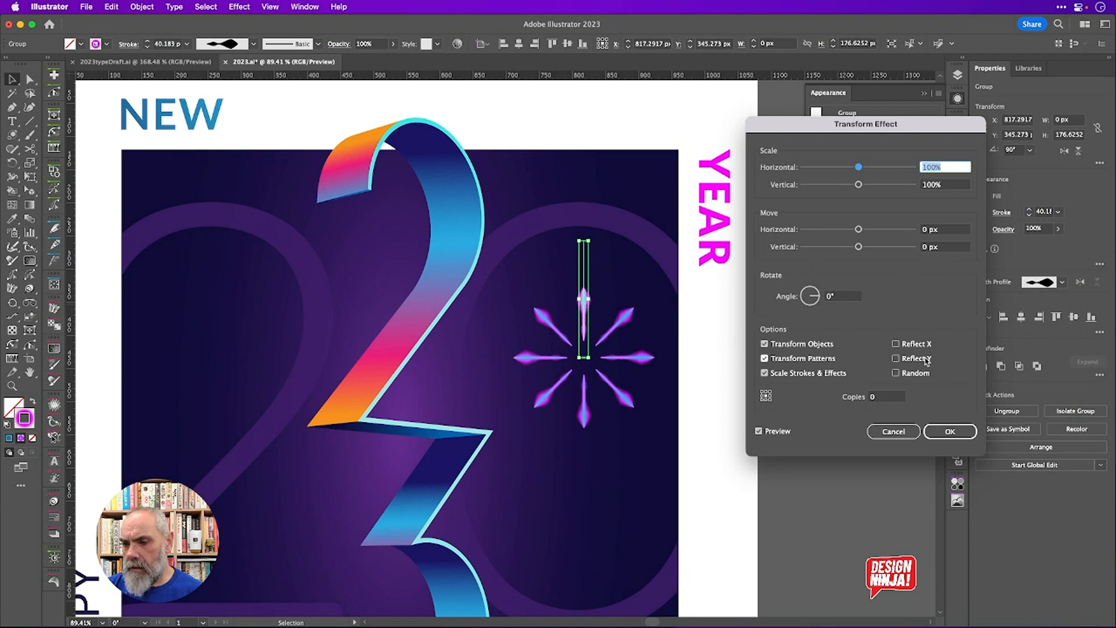
click(885, 398)
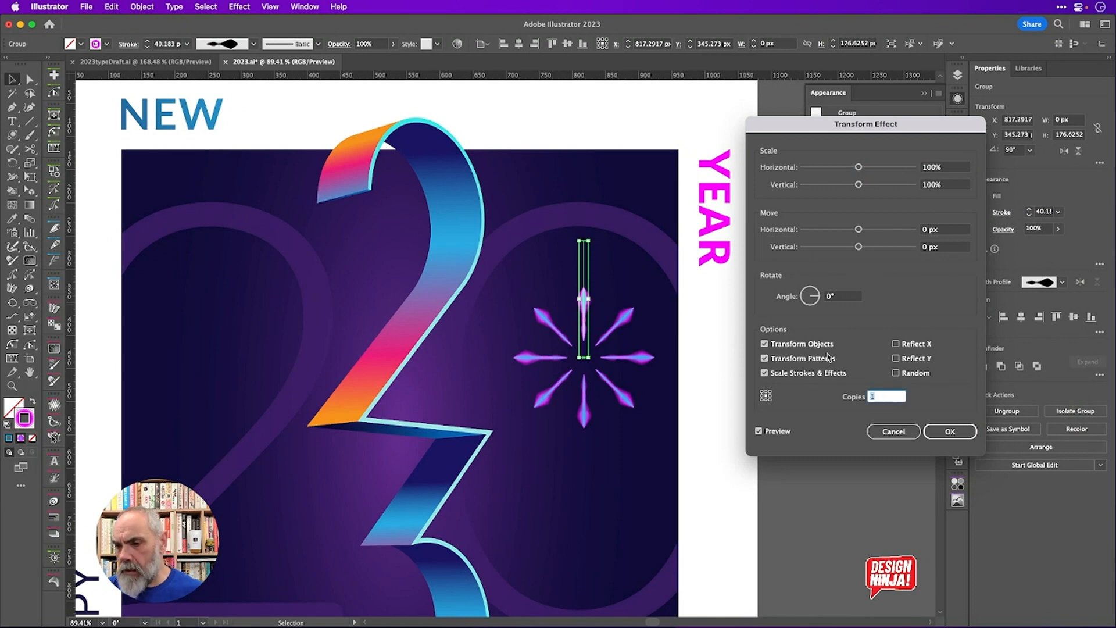
click(840, 296)
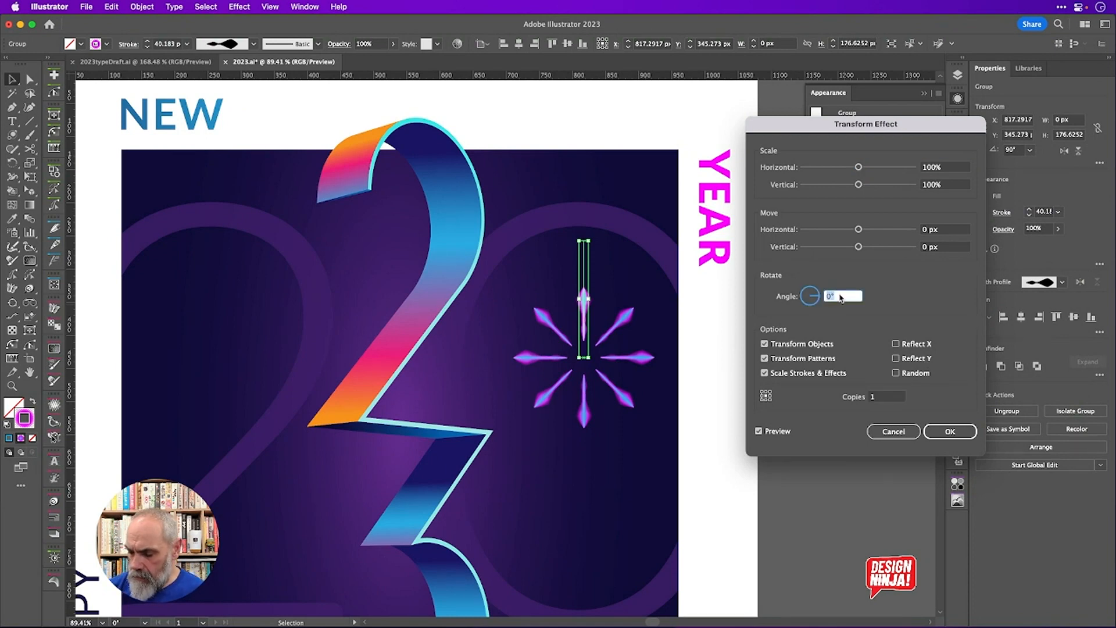
text(22.5)
key(Tab)
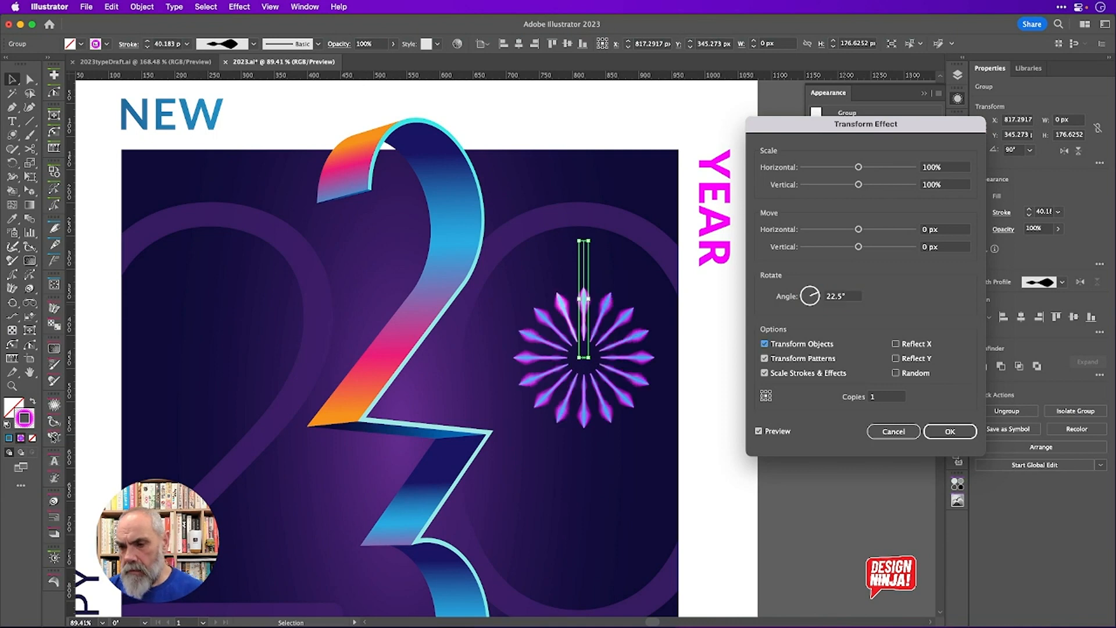
Set the third Transform effect's horizontal scale to 150%
click(954, 169)
key(shift+Up)
key(shift+Up)
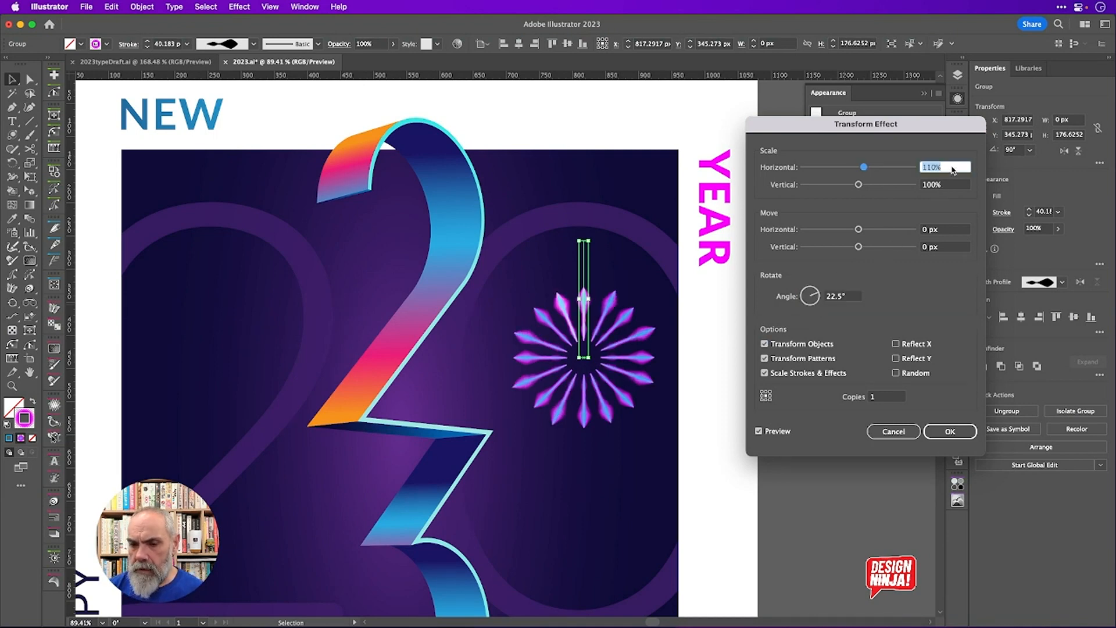
key(shift+Up)
key(shift+Up)
key(shift+Up)
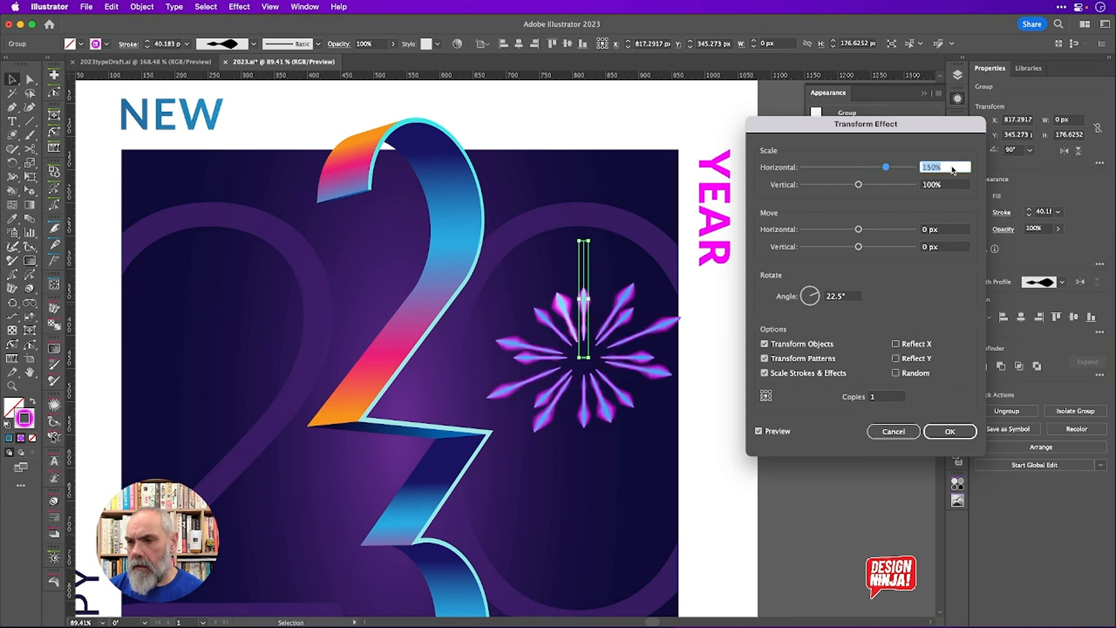
Set the third Transform effect's vertical scale to 150% and apply it to the burst group
key(Tab)
key(shift+Up)
key(shift+Up)
key(shift+Up)
key(shift+Up)
key(shift+Up)
key(shift+Up)
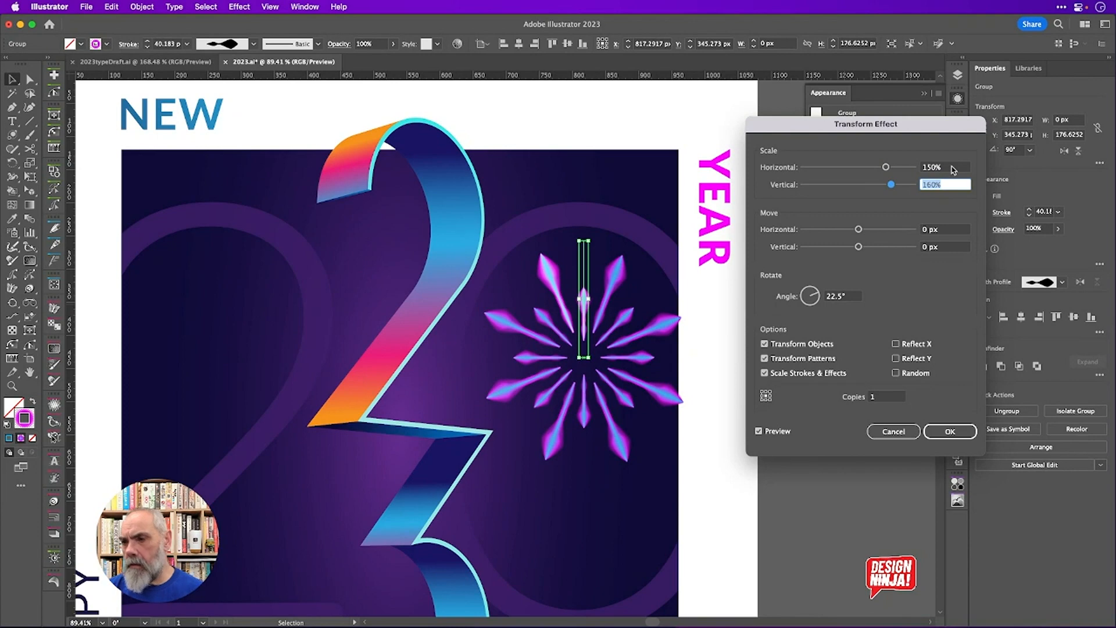
key(shift+Down)
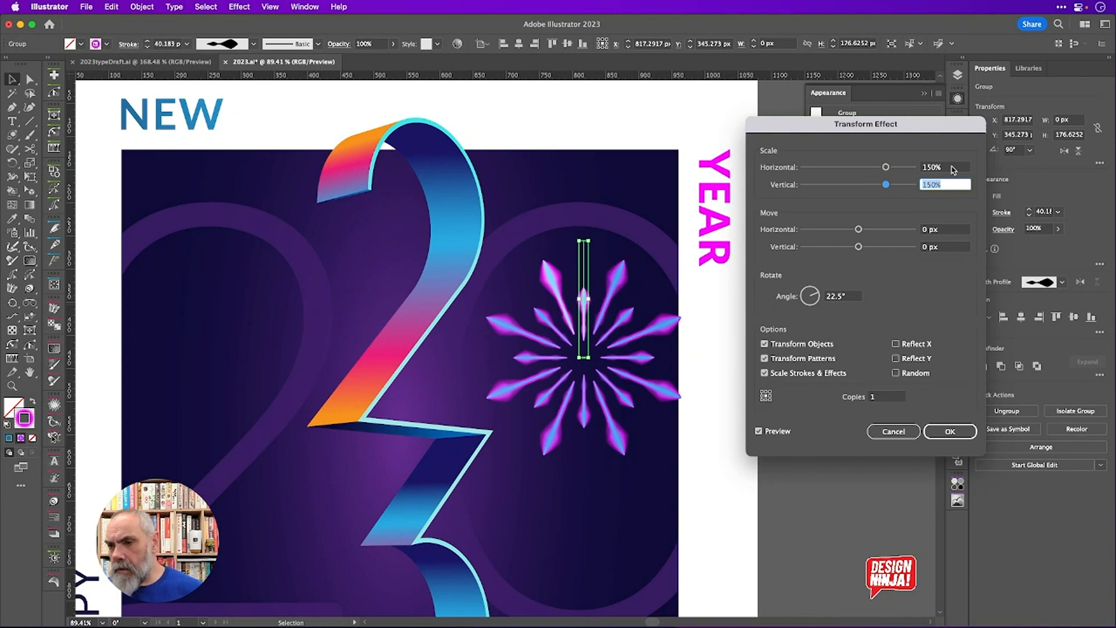
click(945, 433)
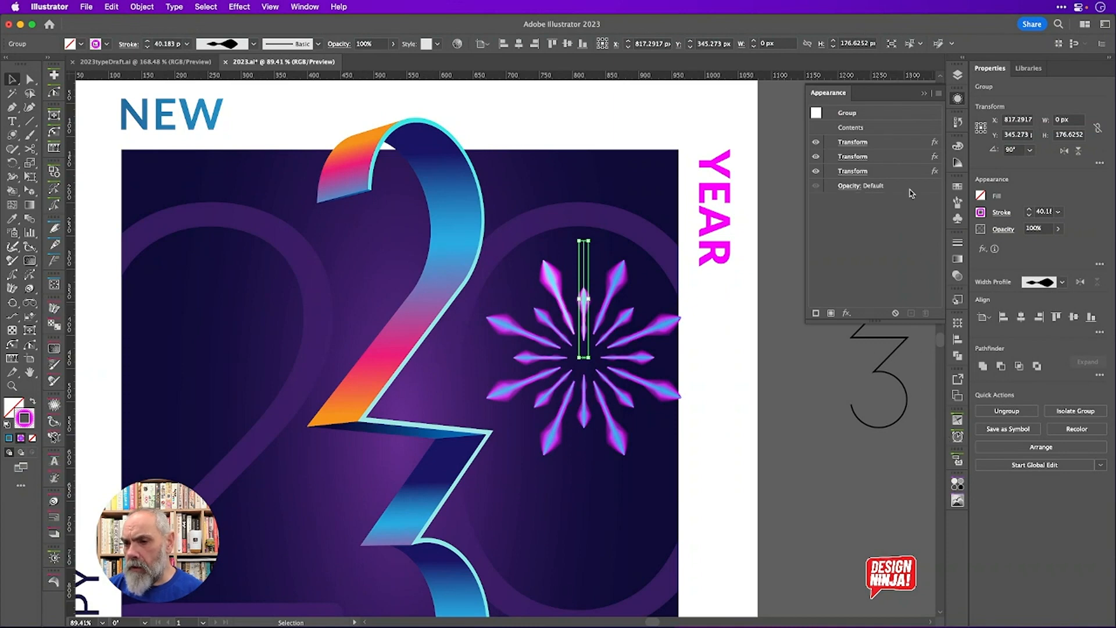
Add a fourth Transform effect to the burst group with 1 copy rotated by 11.25 degrees
click(847, 313)
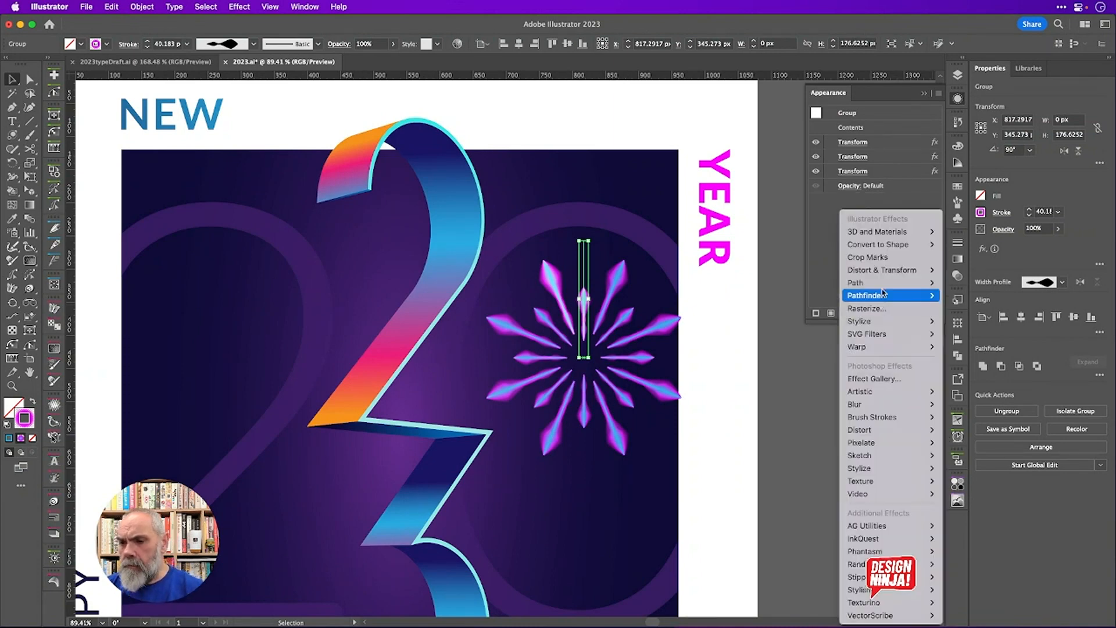
mouse_move(882, 269)
click(969, 309)
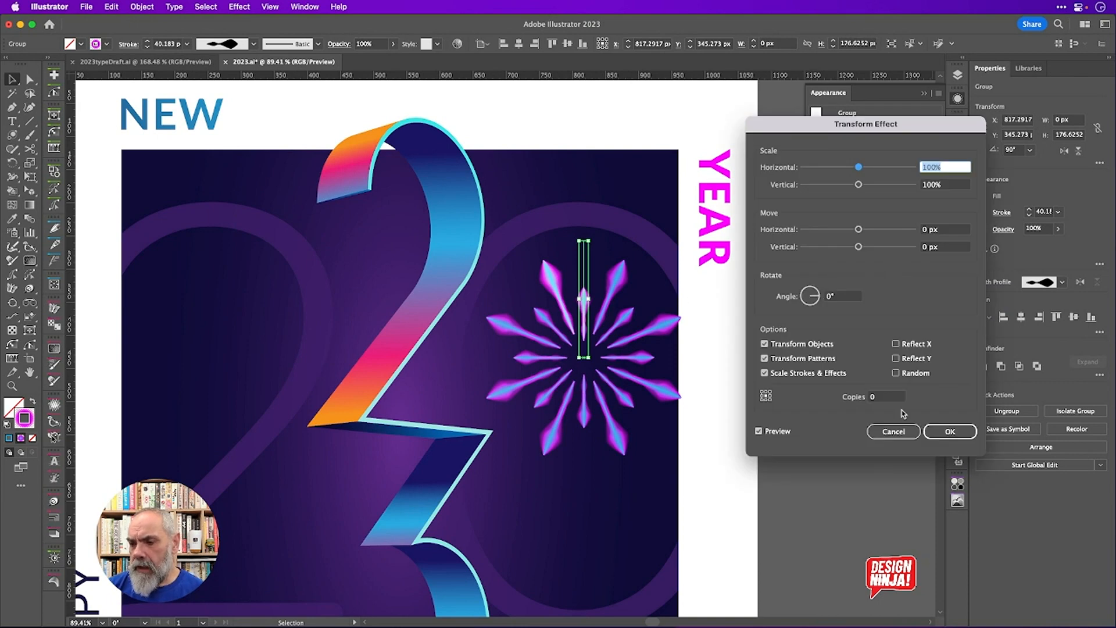
click(885, 397)
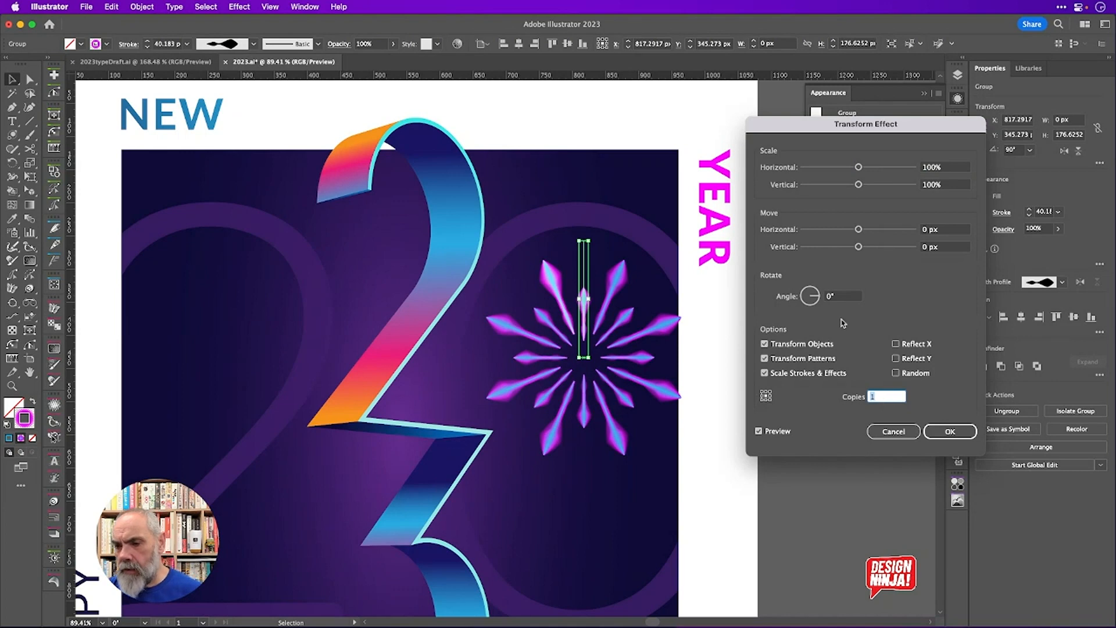
click(845, 297)
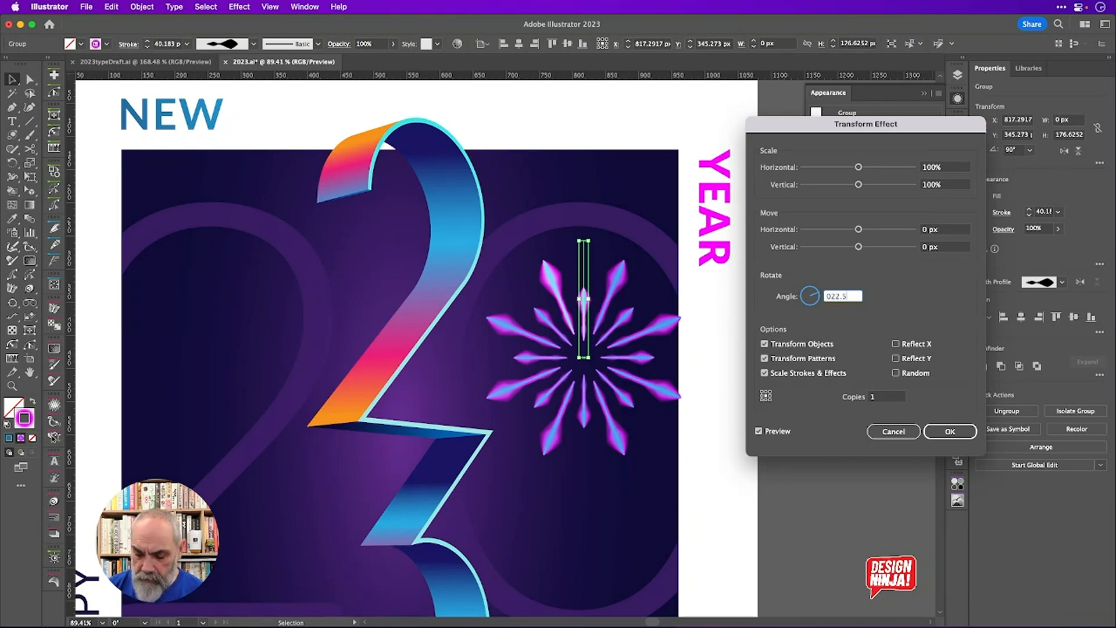
key(Tab)
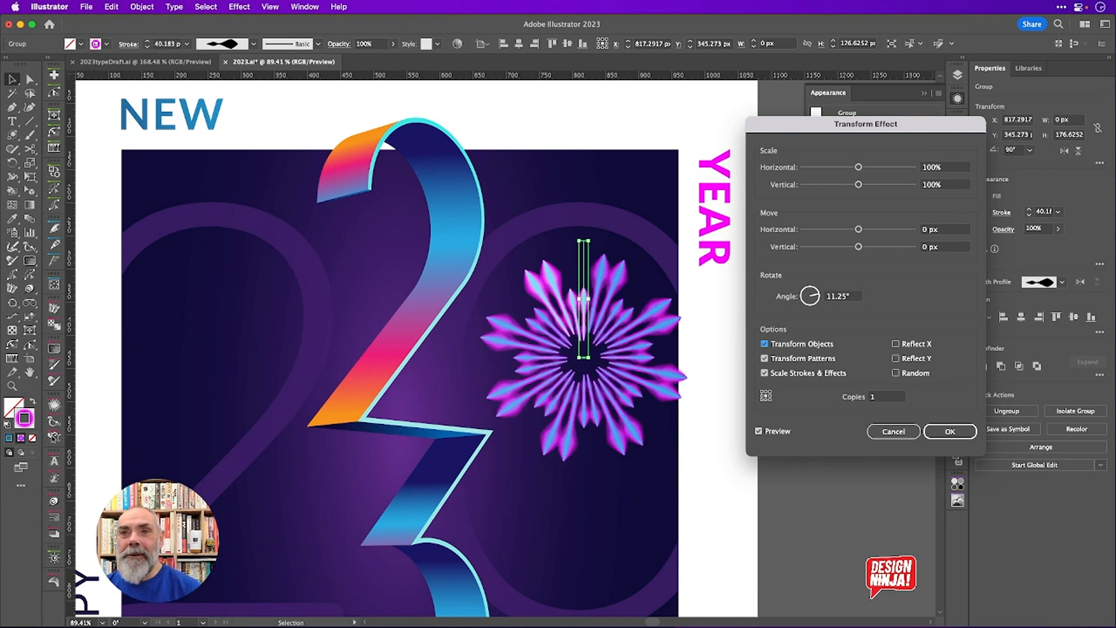
Set the fourth Transform effect's rotation angle to 23 degrees
double_click(852, 296)
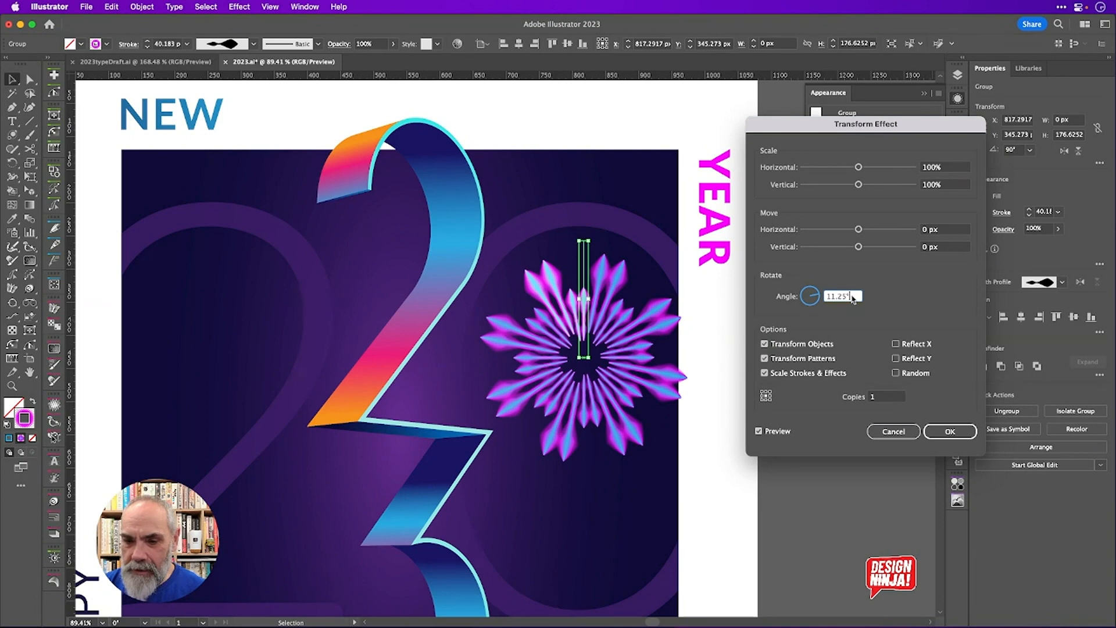
key(BackSpace)
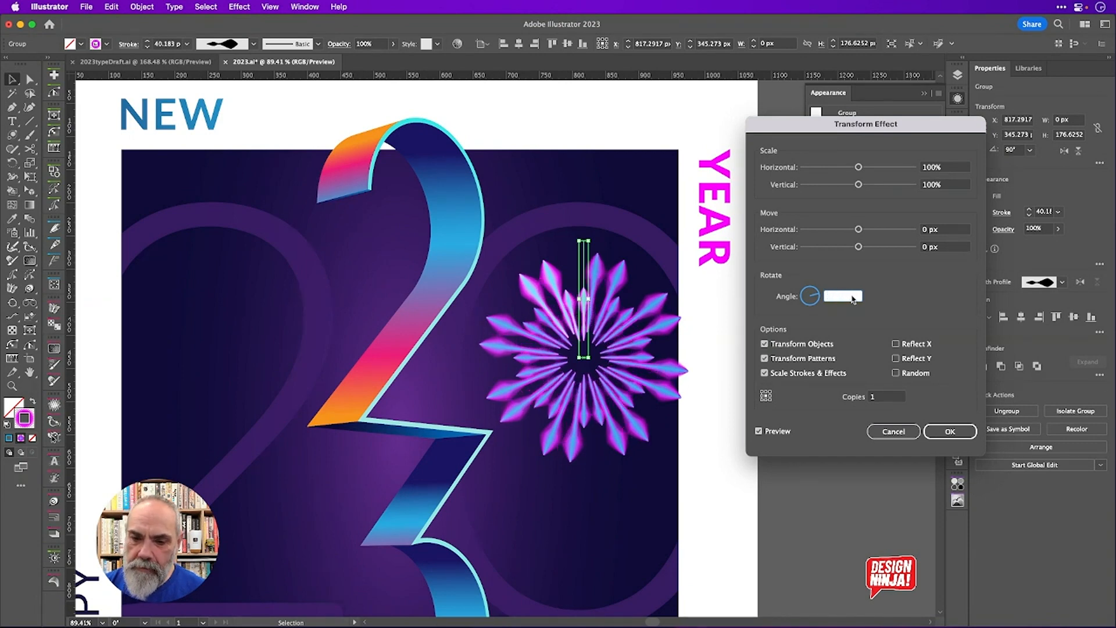
key(Up)
key(Up)
key(Up)
key(Up)
key(Up)
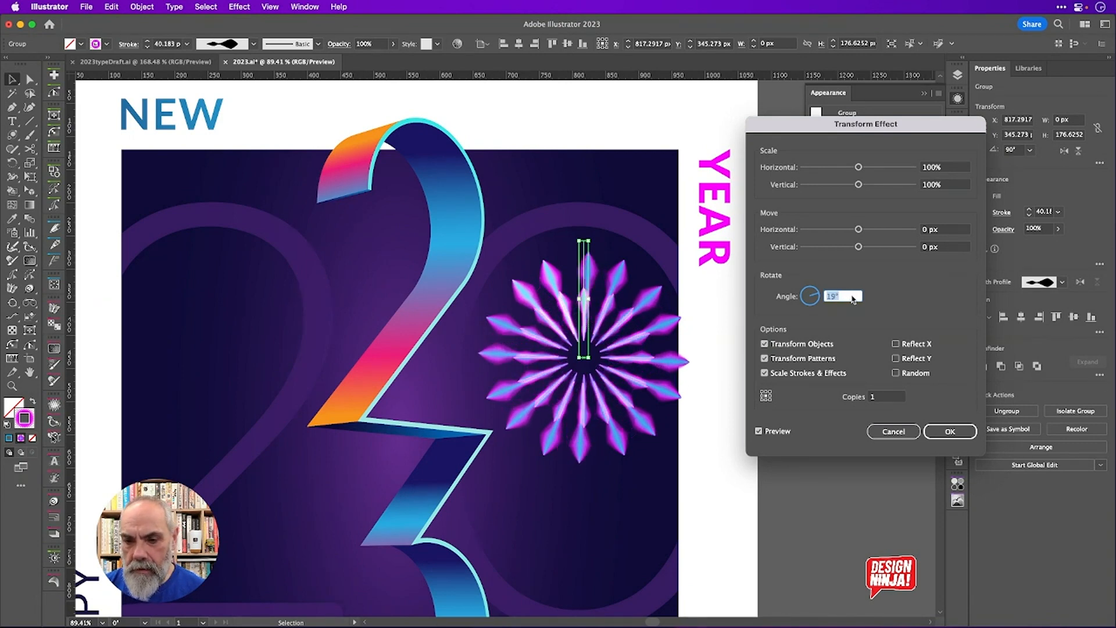
key(BackSpace)
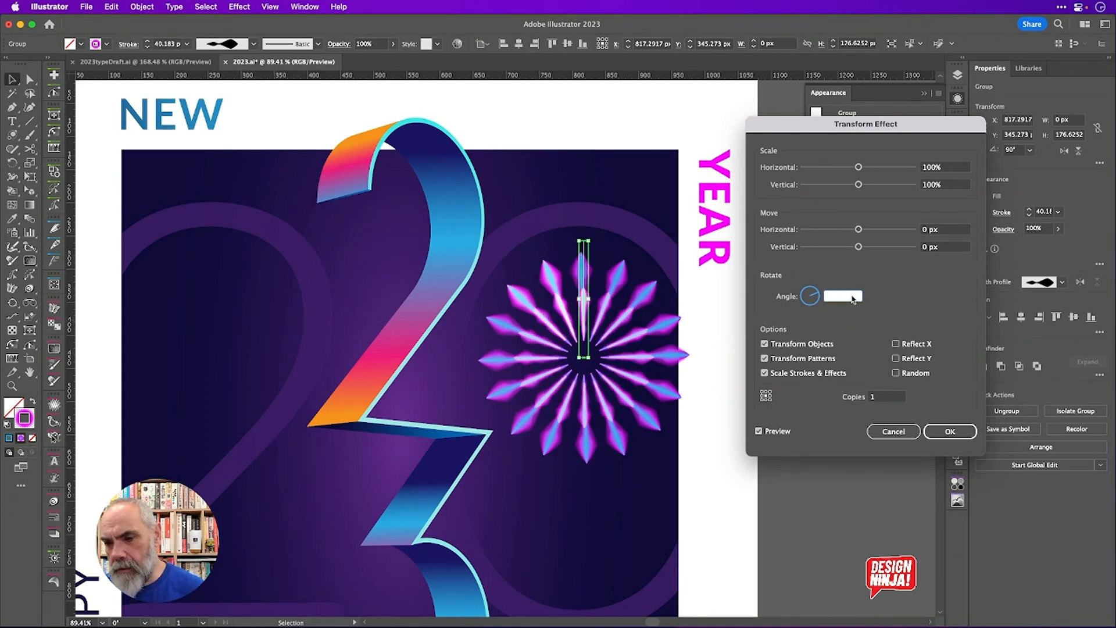
key(Up)
key(Up)
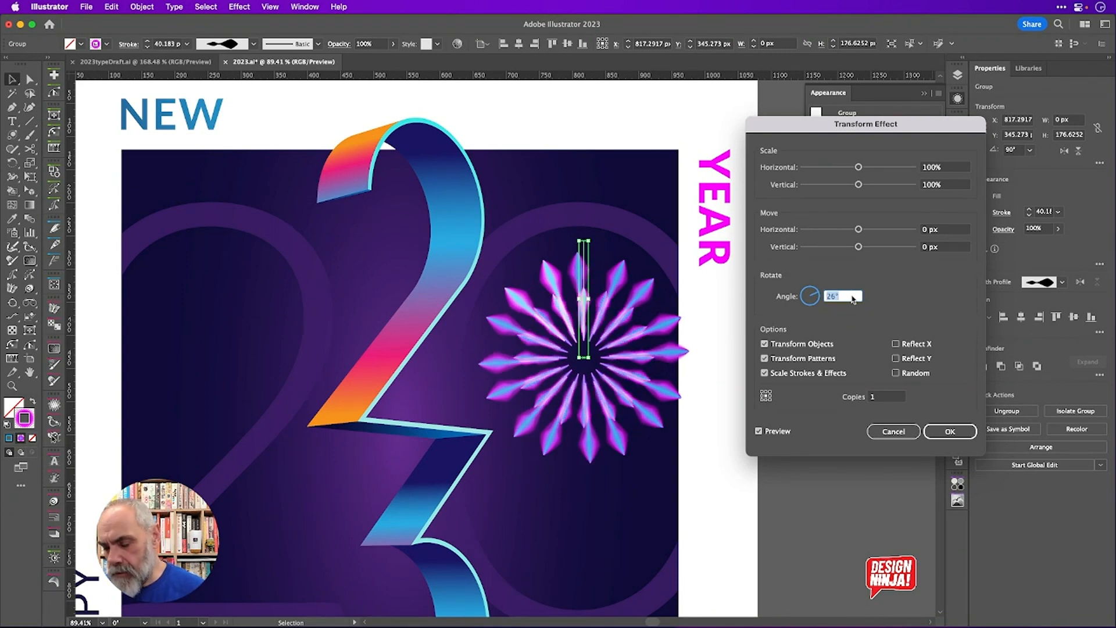
key(Down)
key(Down)
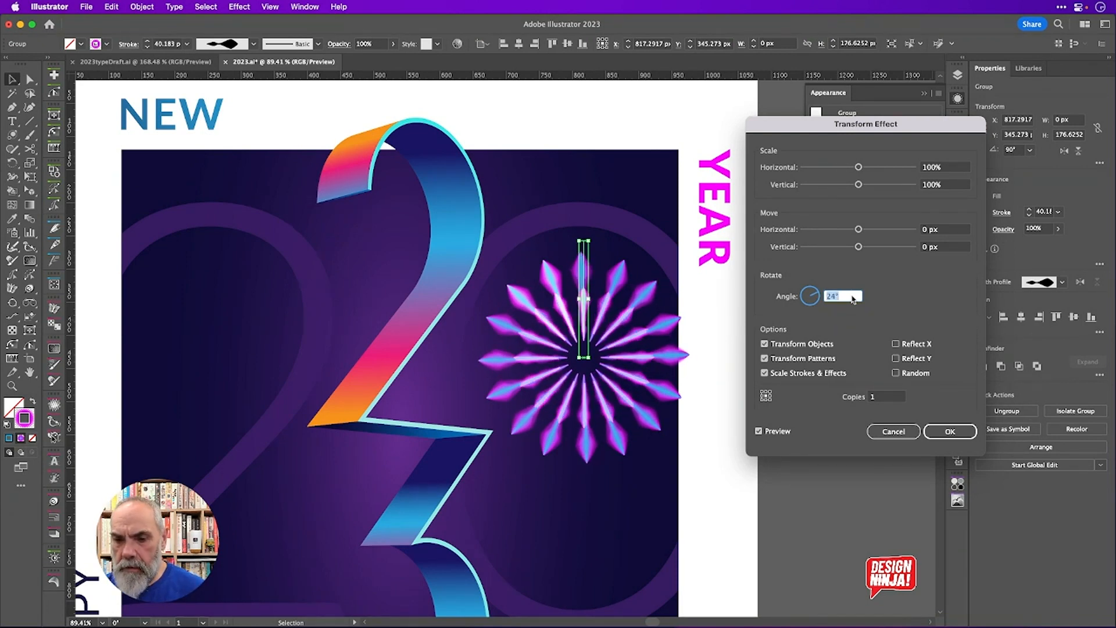
key(Down)
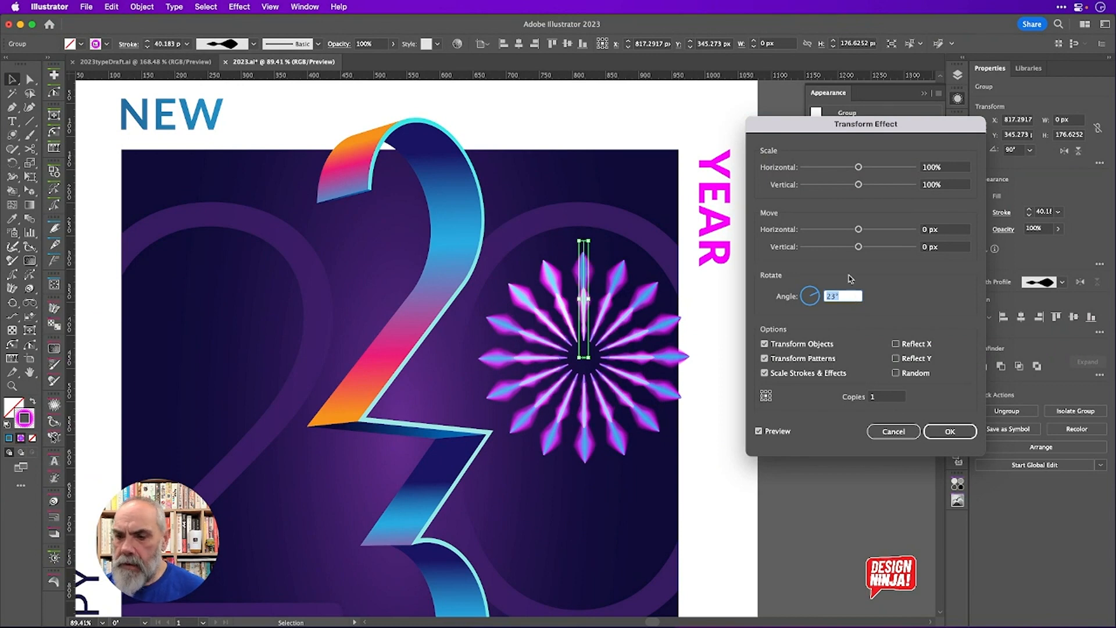
Set the fourth Transform effect's horizontal scale to 140%
click(955, 169)
key(shift+Up)
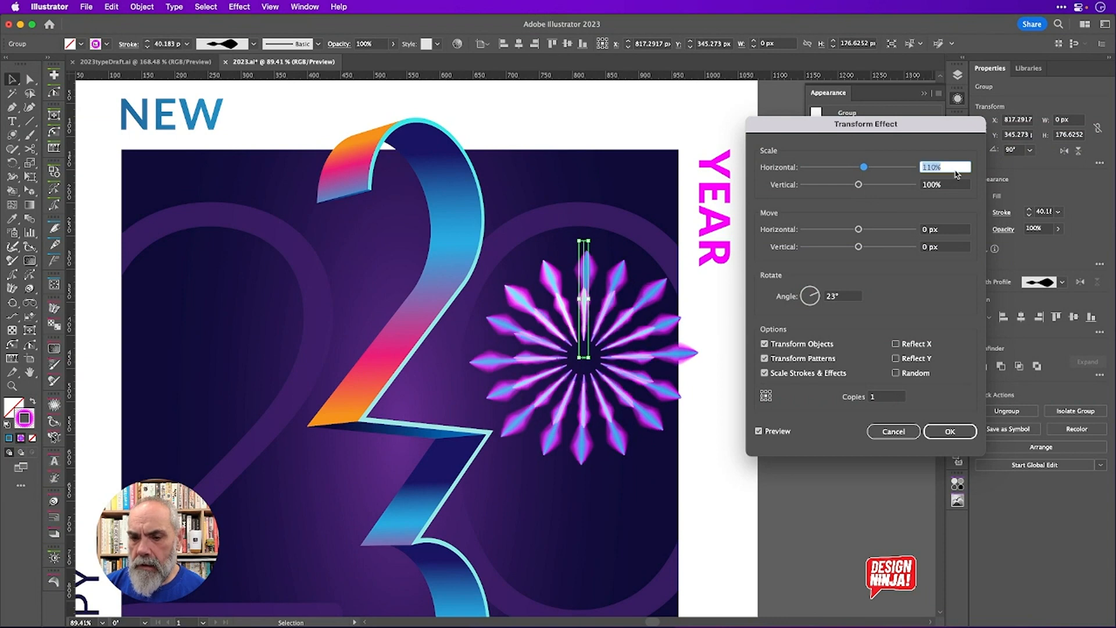
key(shift+Up)
key(shift+Up)
key(shift+Up)
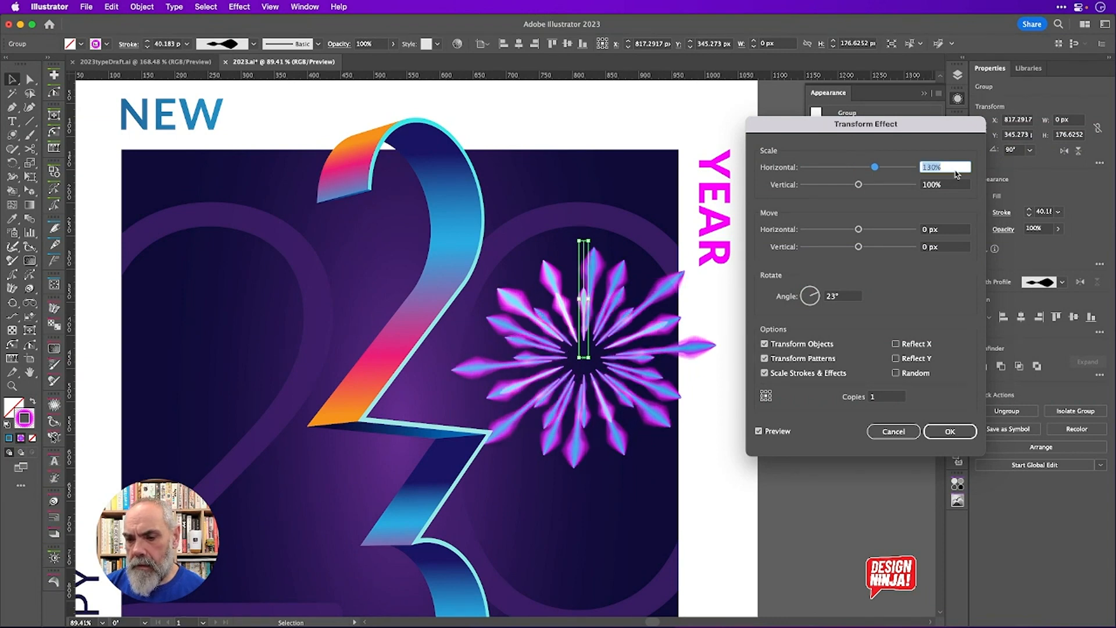
key(Tab)
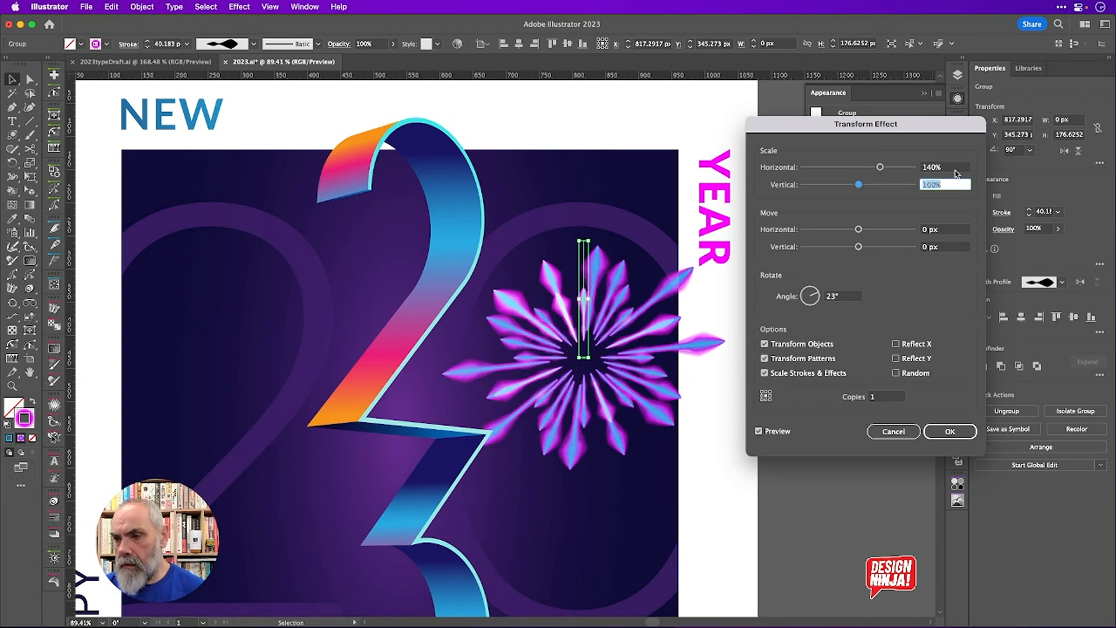
Set the fourth Transform effect's vertical scale to 170%
key(shift+Up)
key(shift+Up)
key(shift+Up)
key(shift+Up)
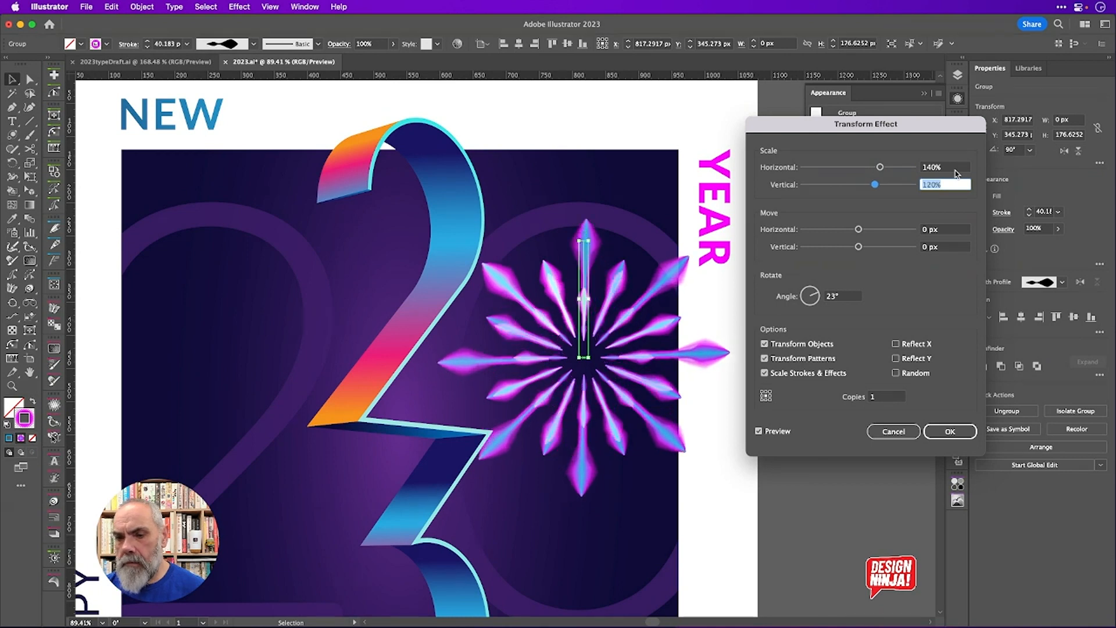
key(shift+Up)
key(shift+Up)
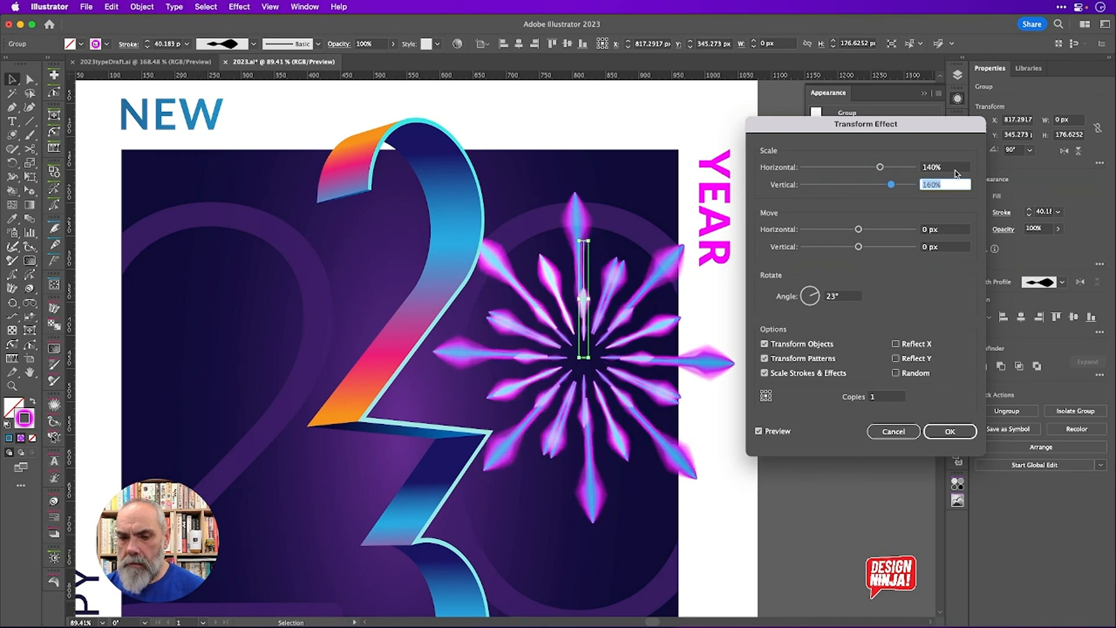
key(shift+Up)
key(Tab)
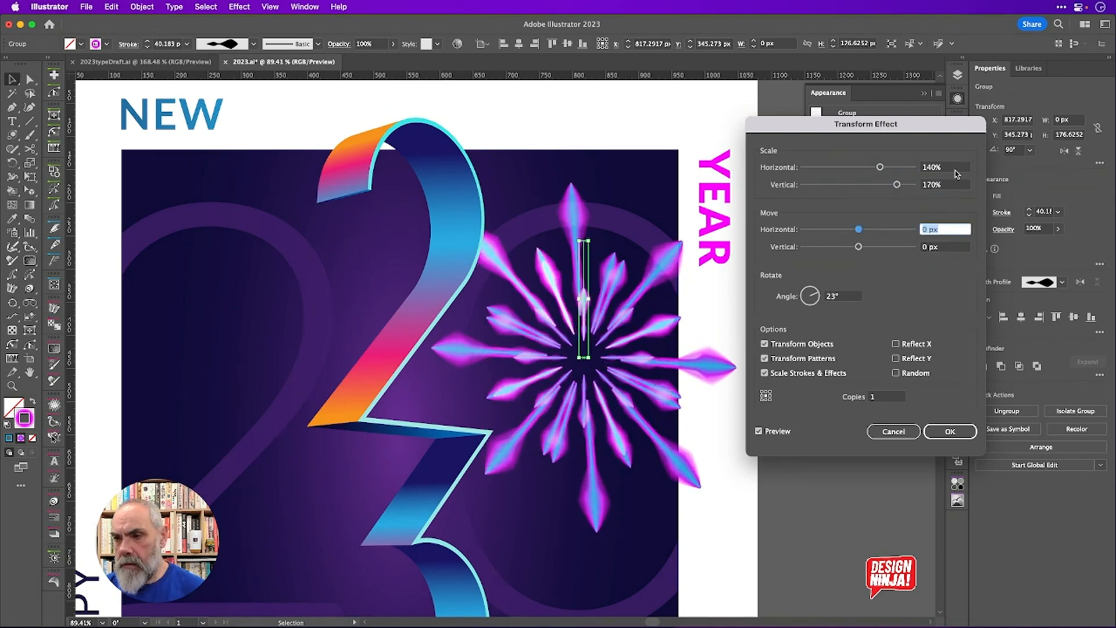
Set the fourth Transform effect's horizontal scale to 170% and apply it to the burst group
key(shift+Tab)
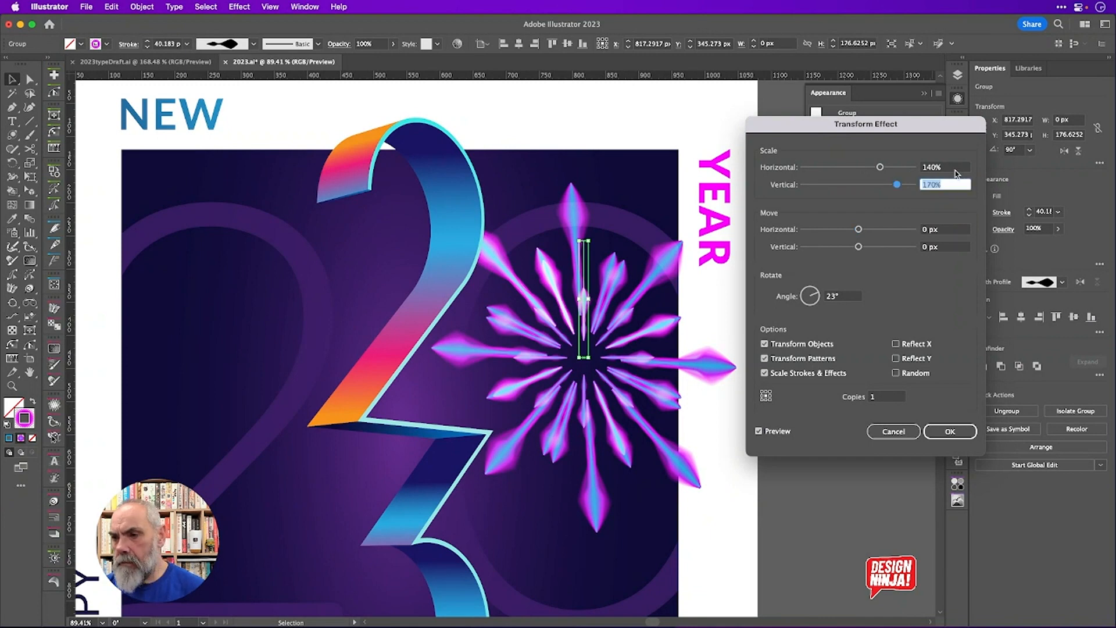
key(shift+Tab)
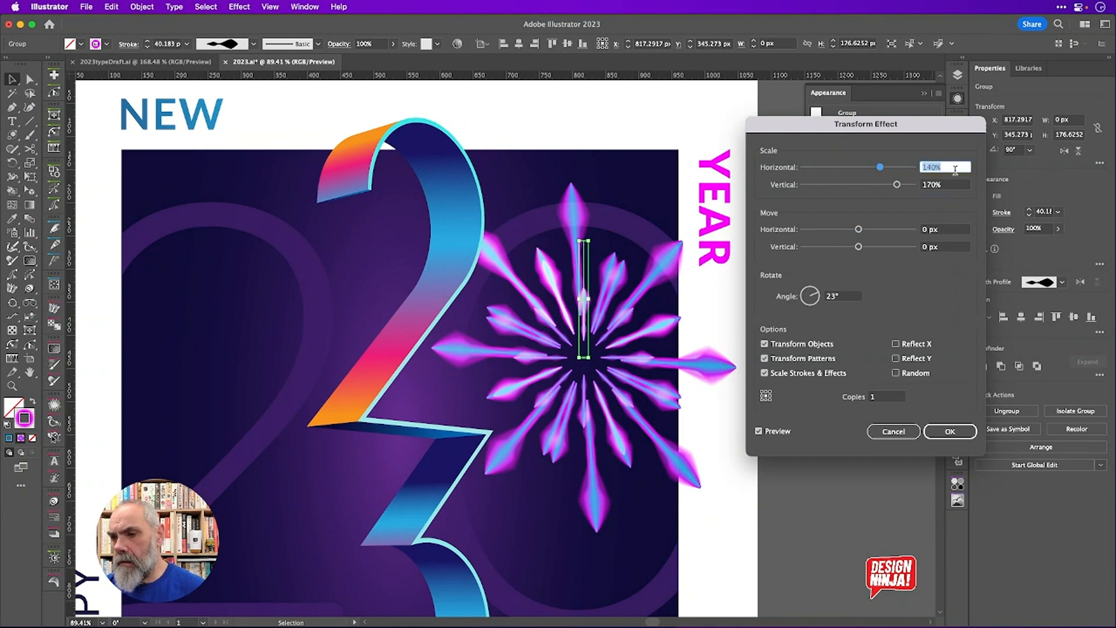
key(shift+Up)
key(shift+Up)
key(shift+Up)
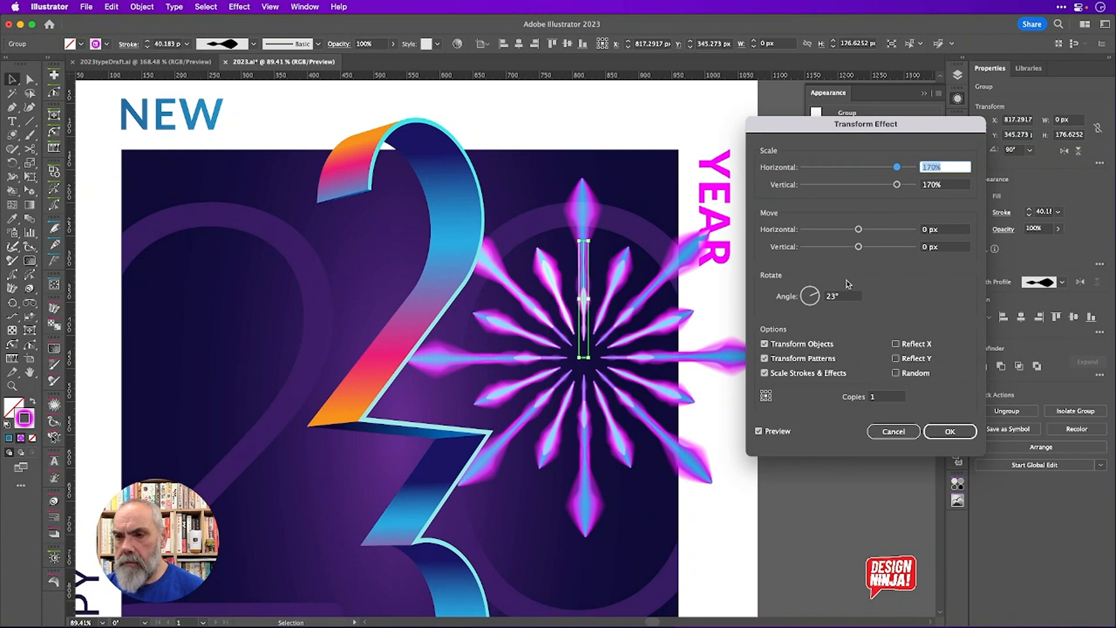
click(951, 430)
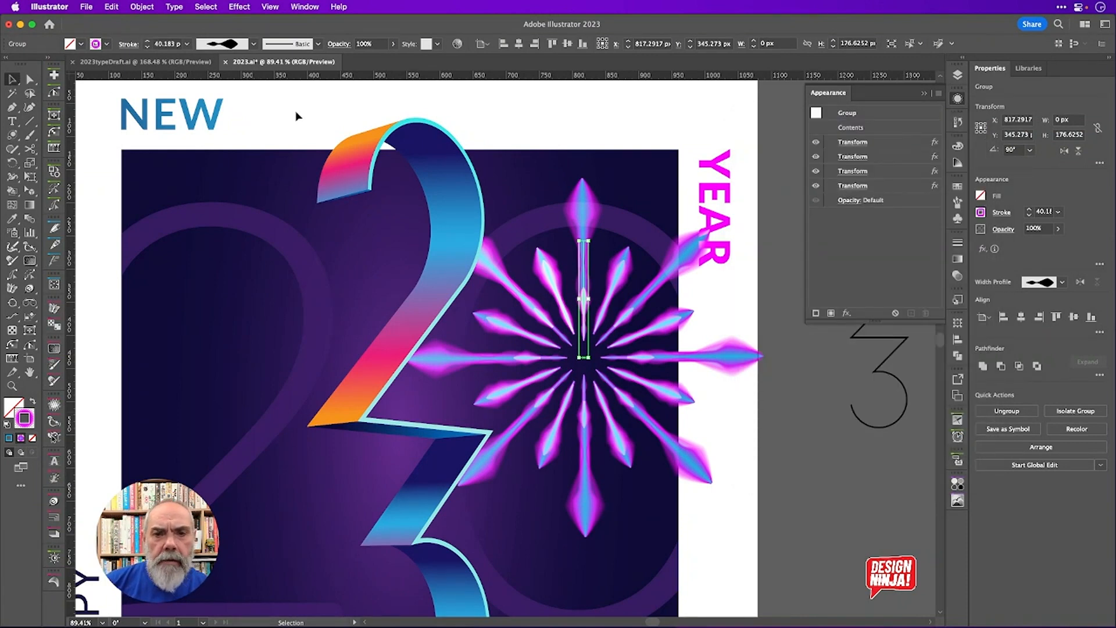
Rotate the burst's source group slightly clockwise so the rays swirl, and move it up to about X 813 px, Y 222 px
click(326, 108)
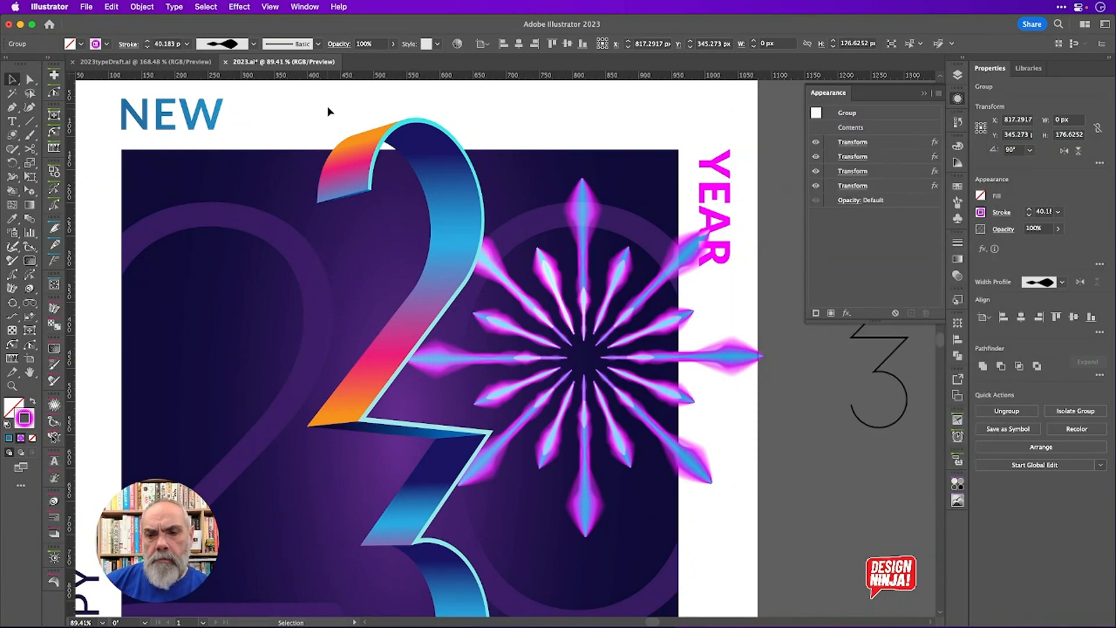
click(586, 262)
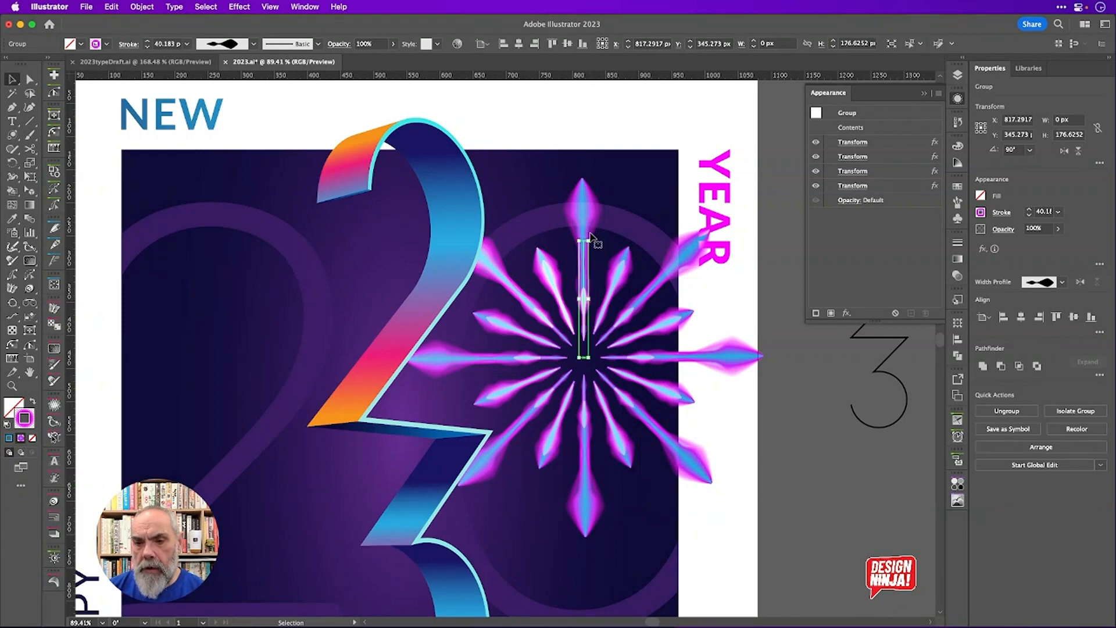
drag(591, 237, 630, 244)
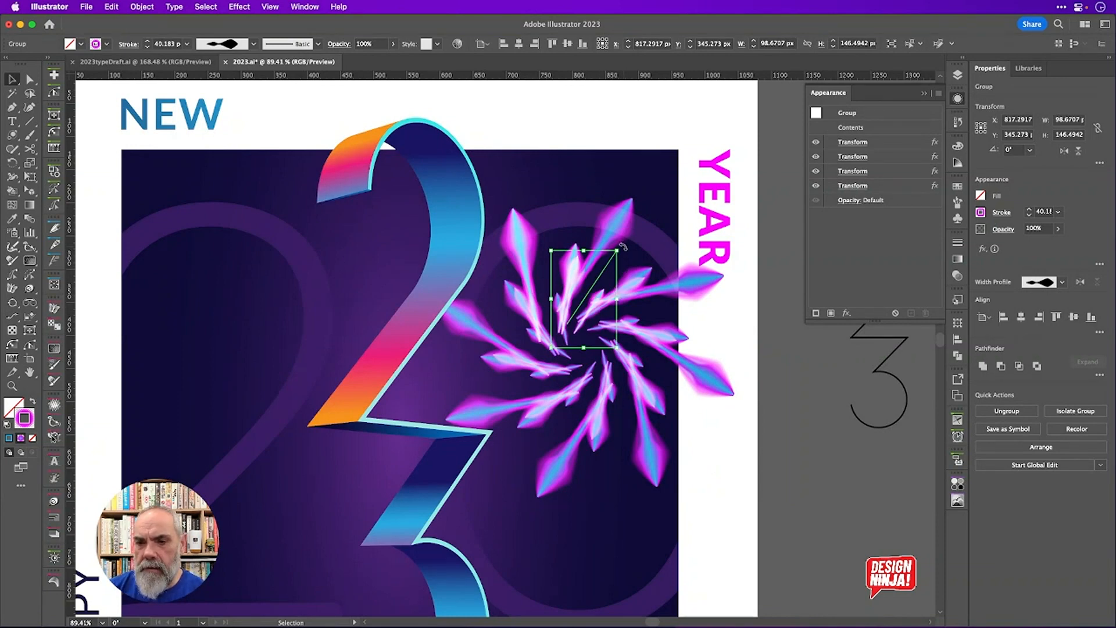
mouse_move(618, 245)
mouse_down()
mouse_move(638, 242)
mouse_move(607, 239)
mouse_up()
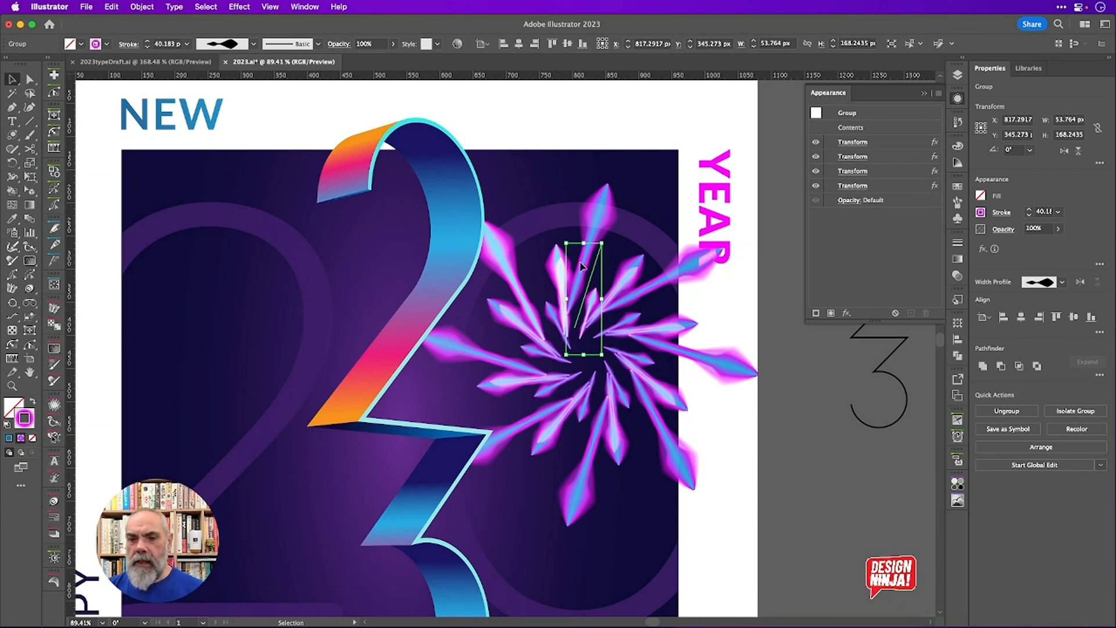
drag(583, 245, 716, 152)
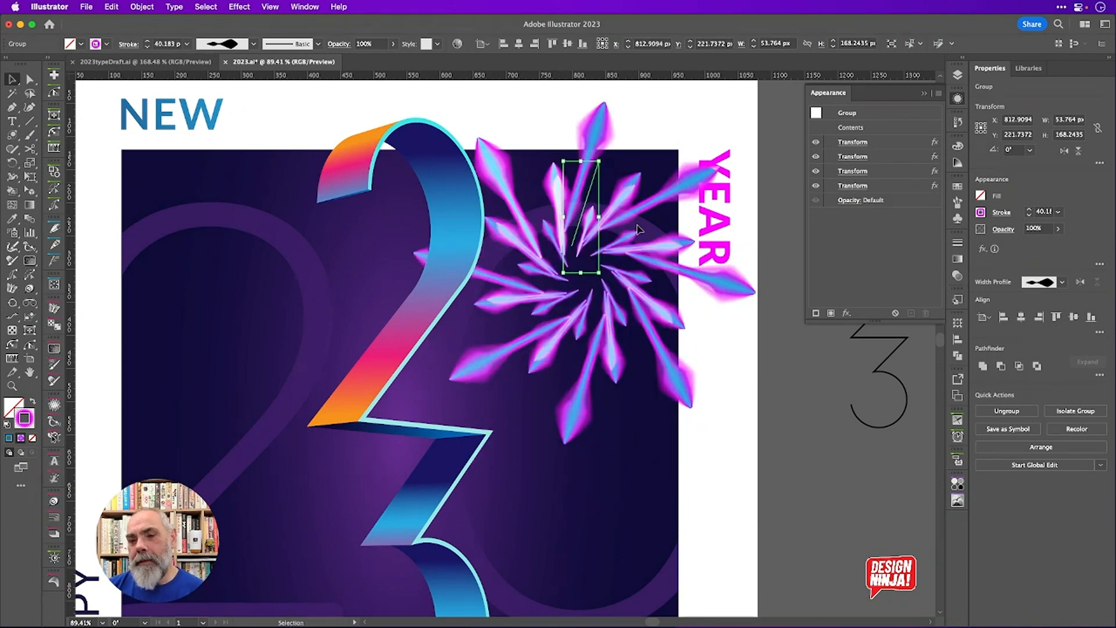
click(651, 116)
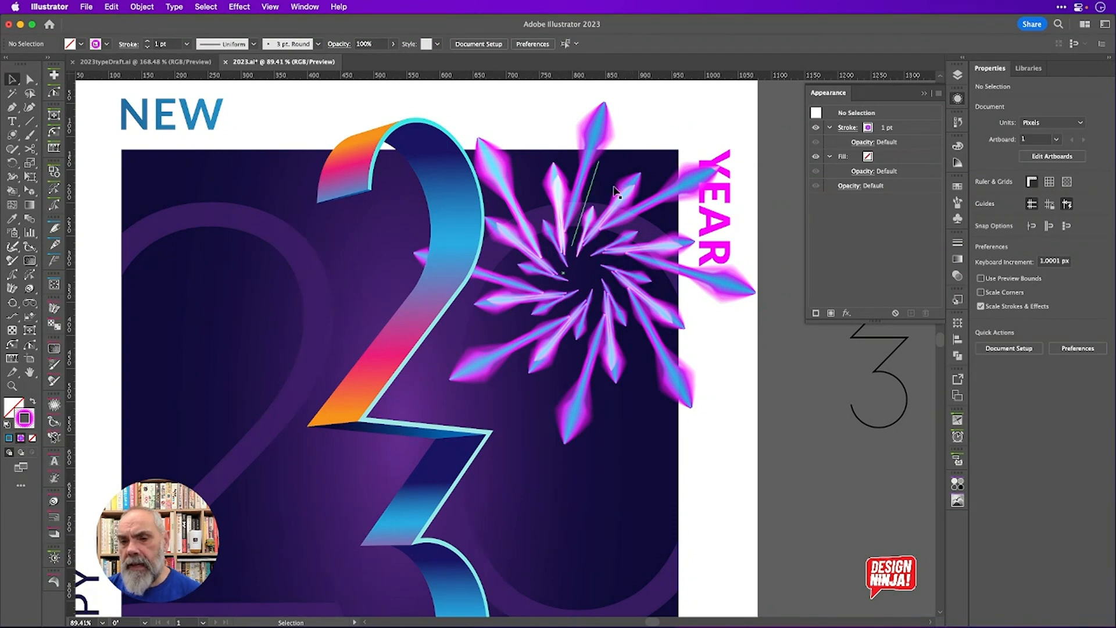
Select the burst group and make an opacity mask for it
click(589, 212)
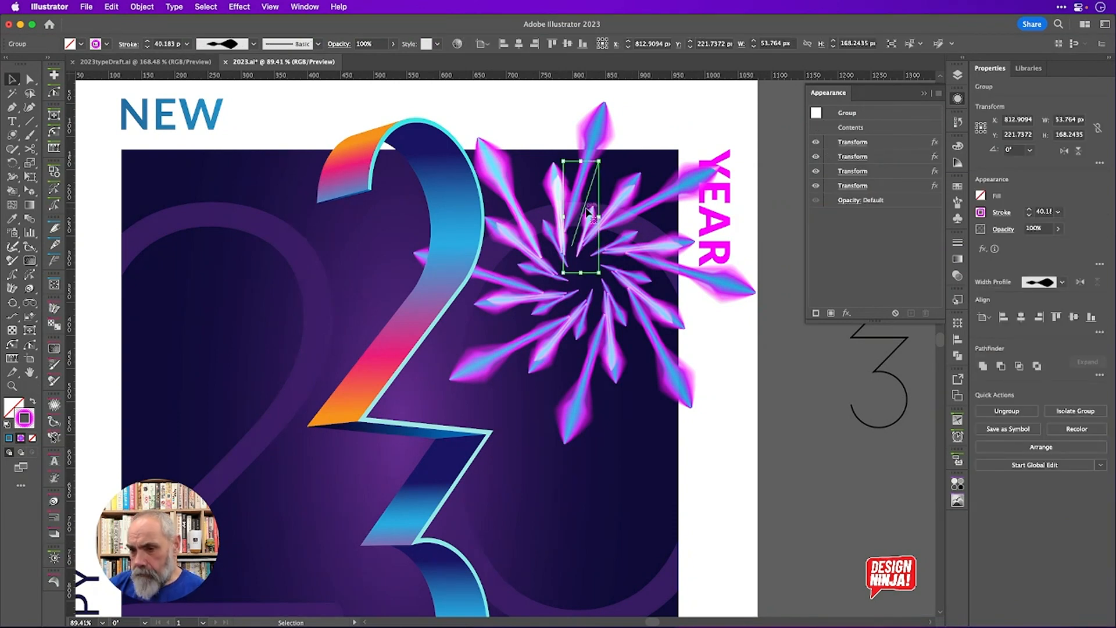
click(958, 276)
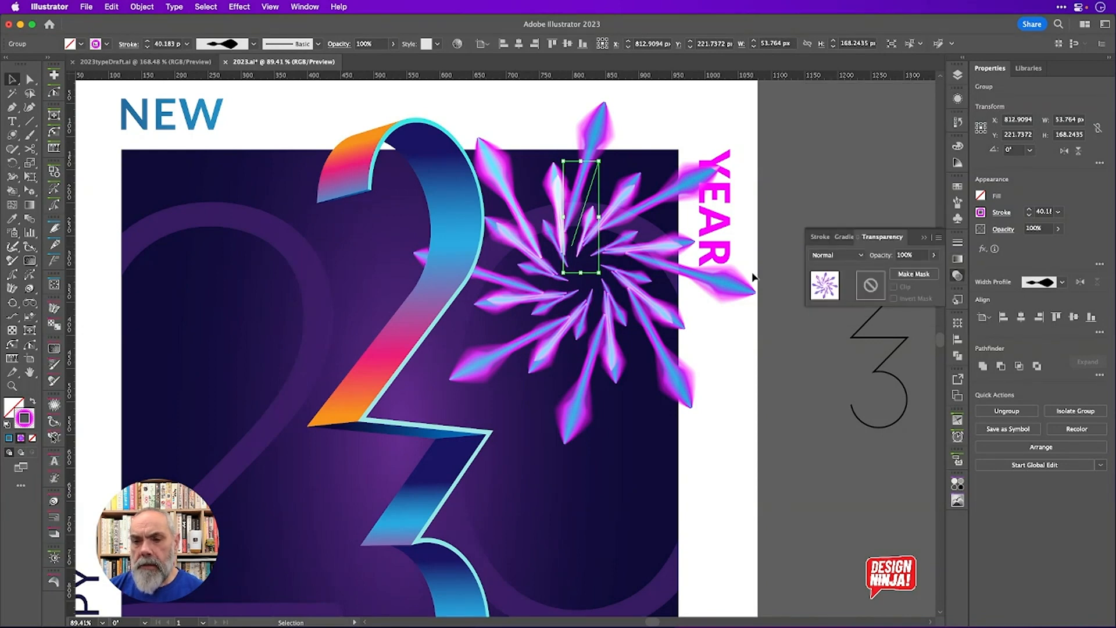
click(912, 275)
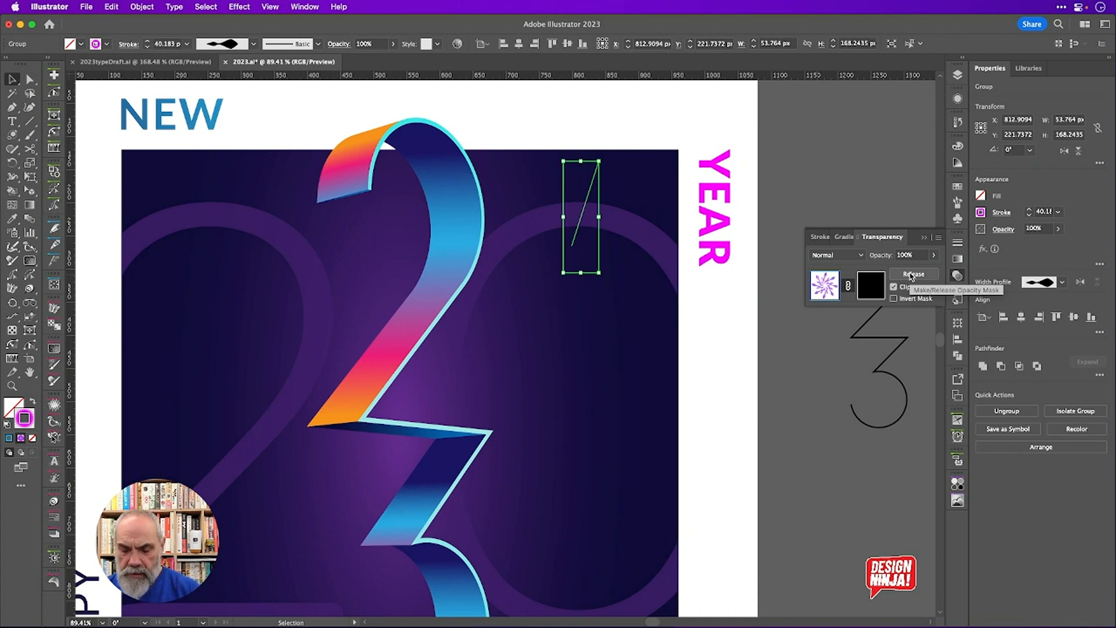
Draw a circle about 456 px wide centred on the burst, remove its stroke and fill it with the white-to-black gradient
key(l)
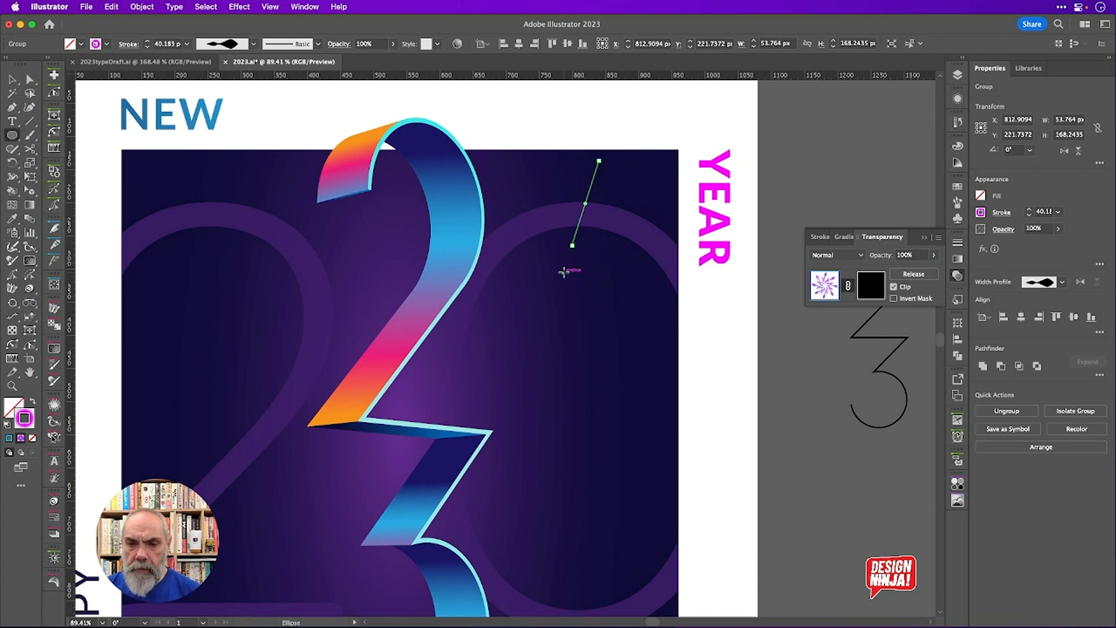
mouse_move(563, 272)
mouse_down()
mouse_move(714, 356)
mouse_move(717, 380)
mouse_up()
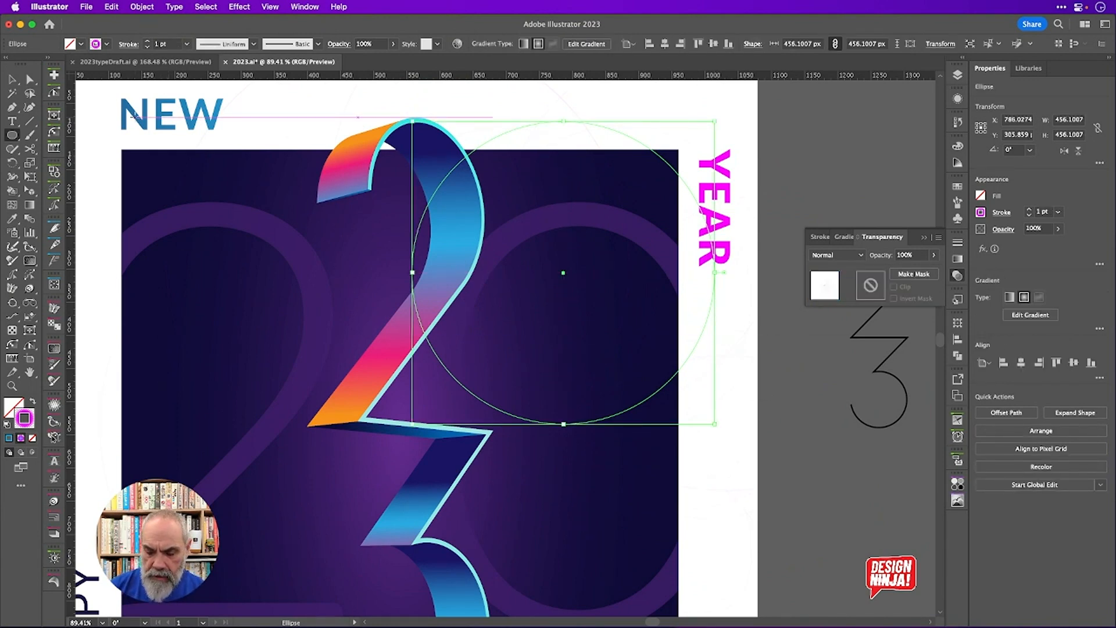
key(slash)
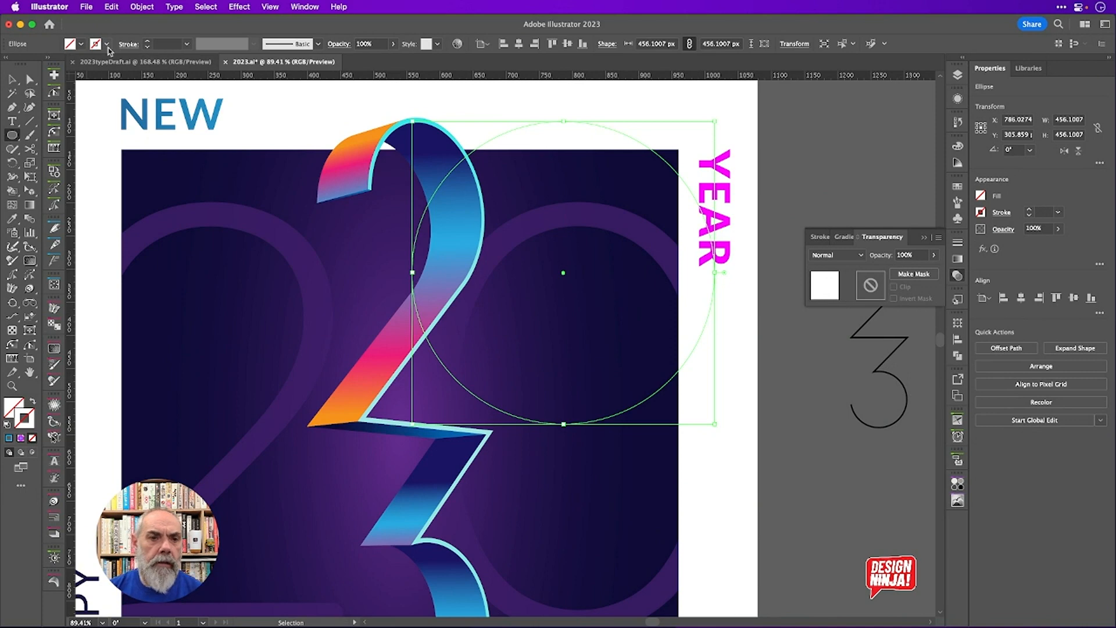
click(82, 45)
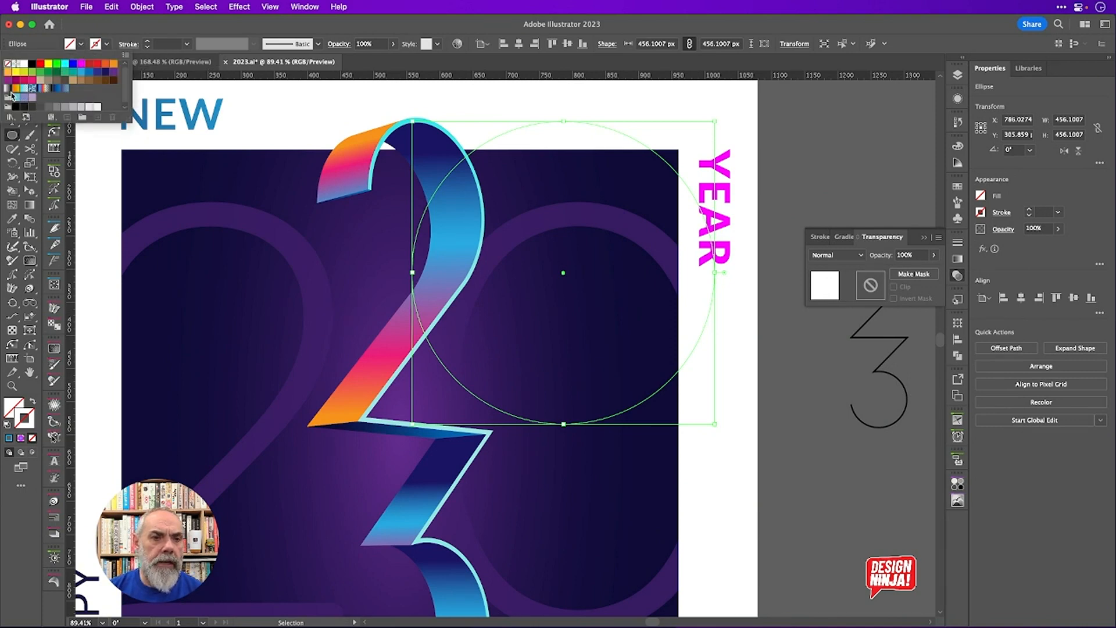
click(9, 89)
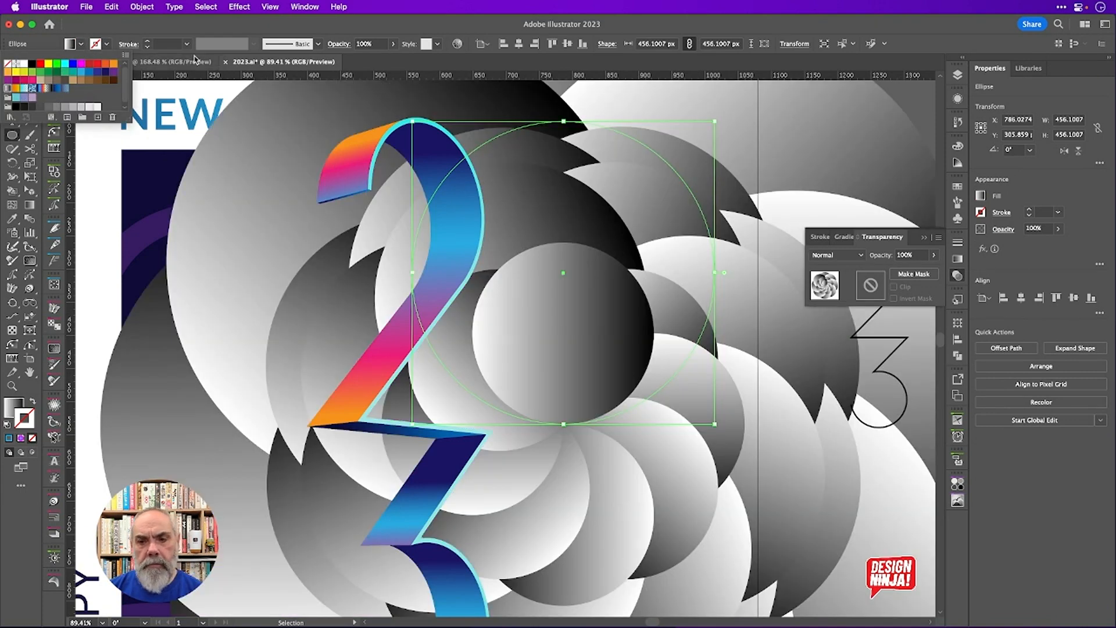
click(341, 31)
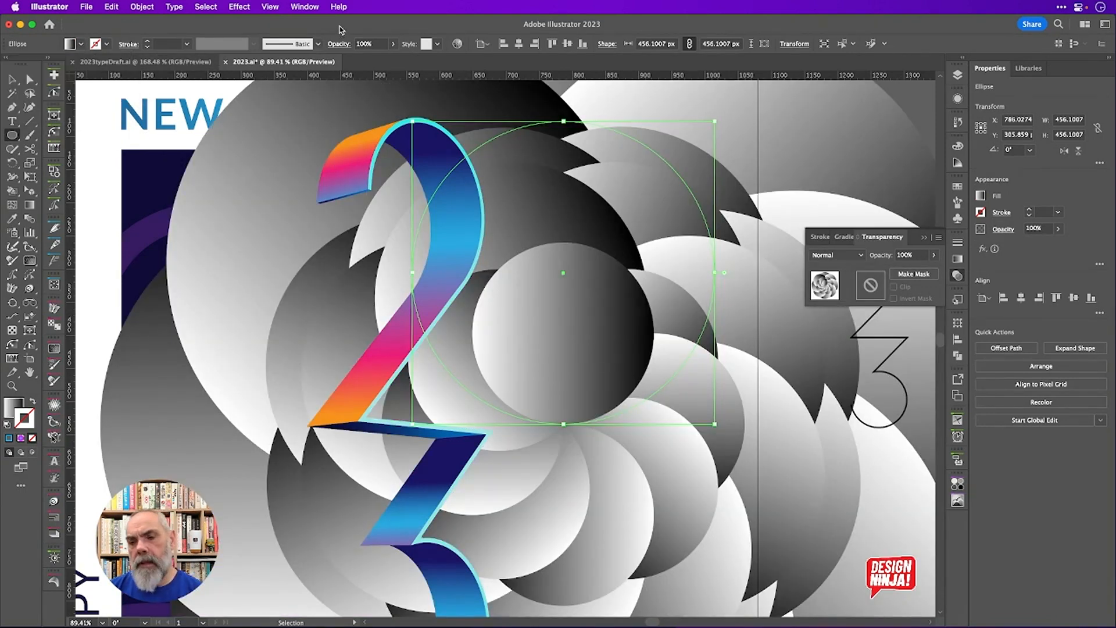
click(11, 79)
click(103, 167)
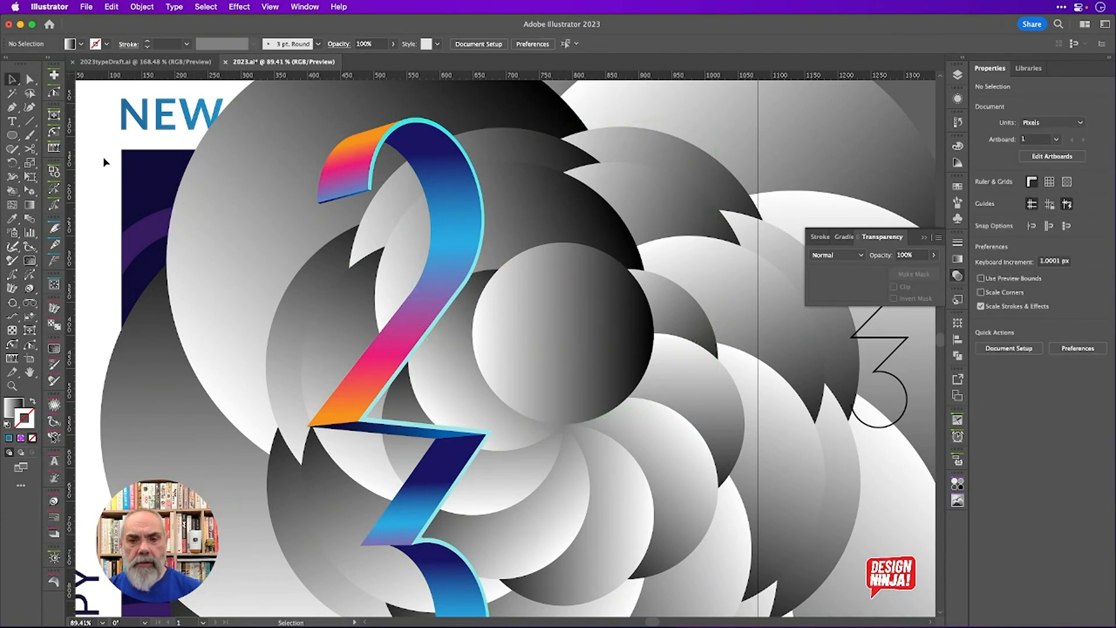
Undo the circle's gradient fill, try moving the circle aside, and clear the selection
key(super+z)
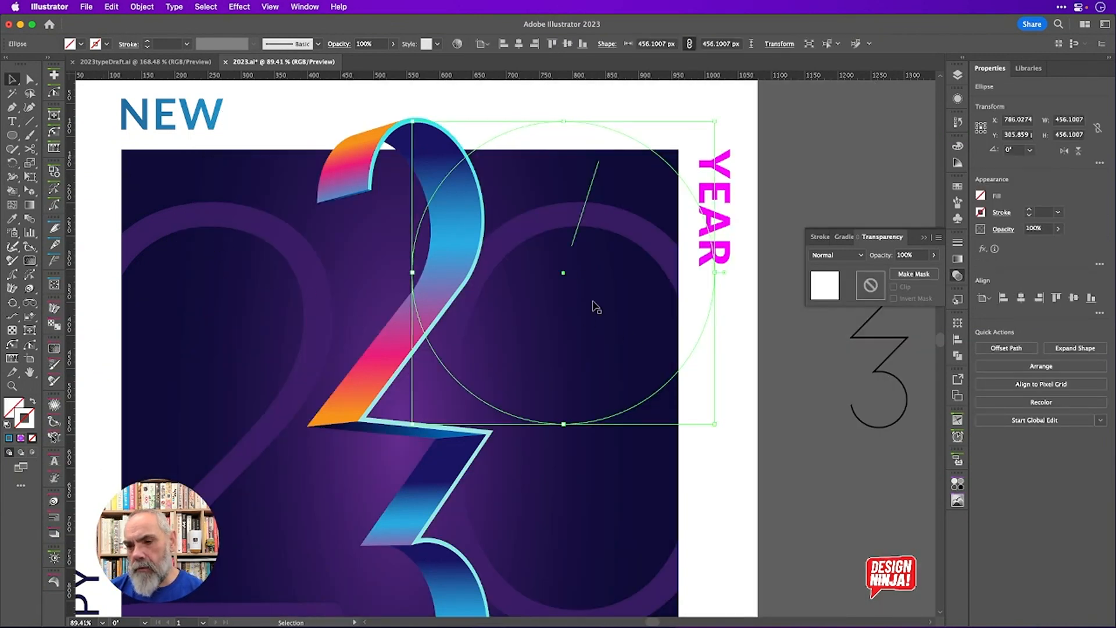
drag(568, 279, 686, 292)
key(super+z)
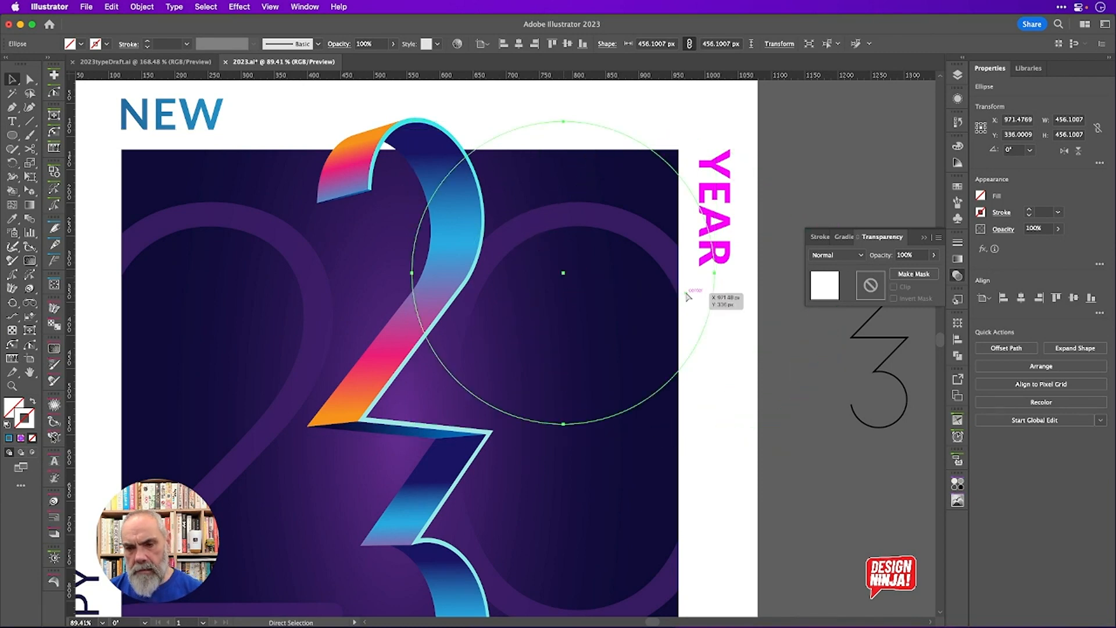
click(686, 292)
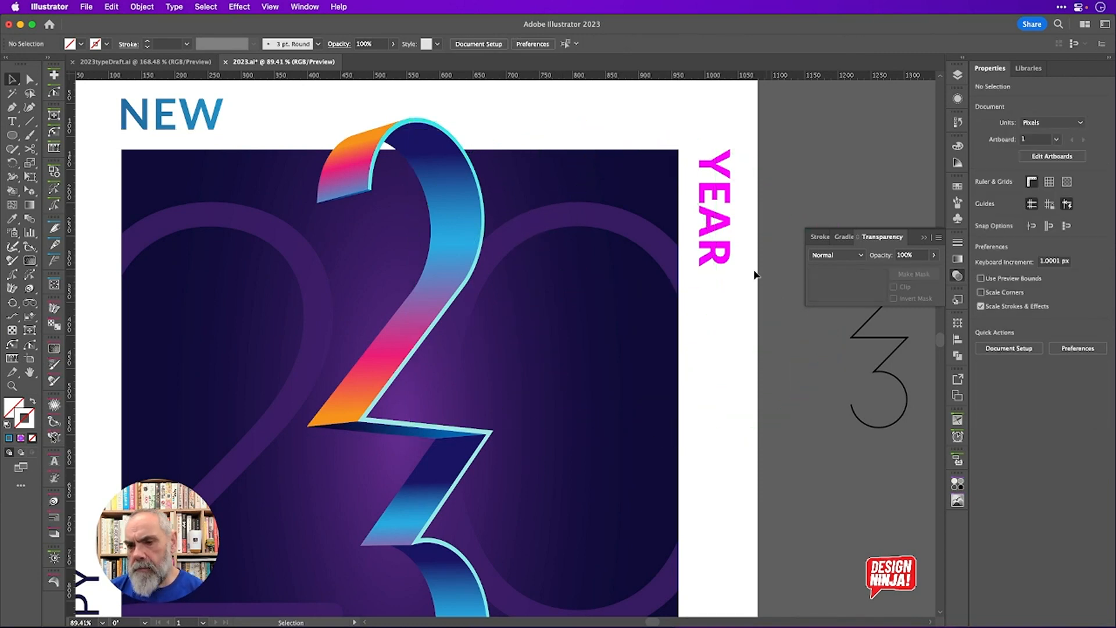
Select the masked burst group, check its opacity mask, and release the mask
click(581, 219)
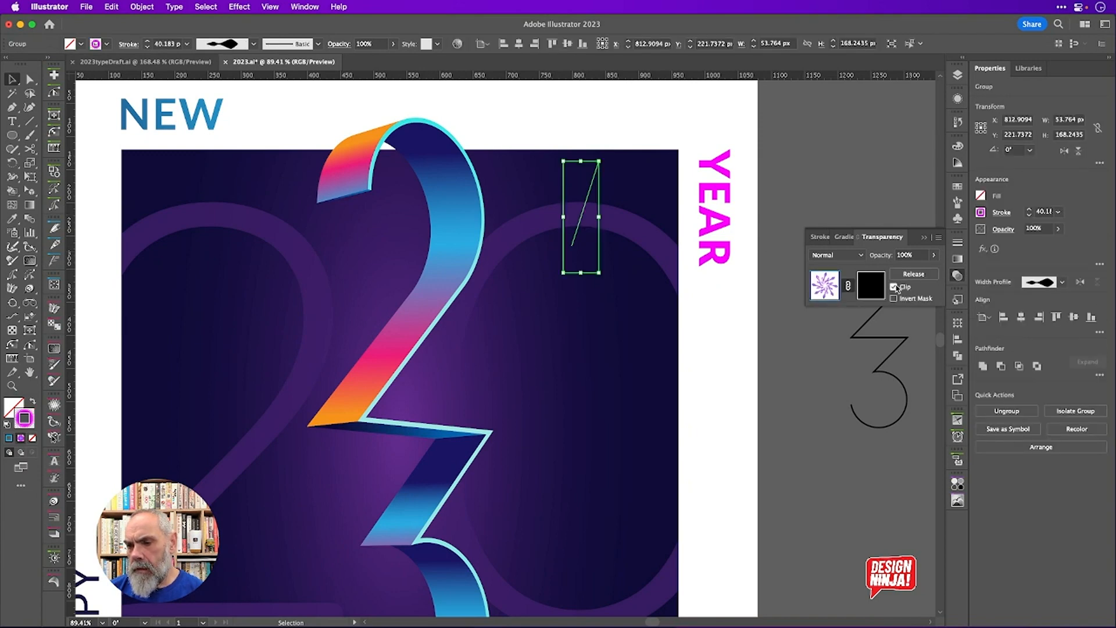
click(874, 289)
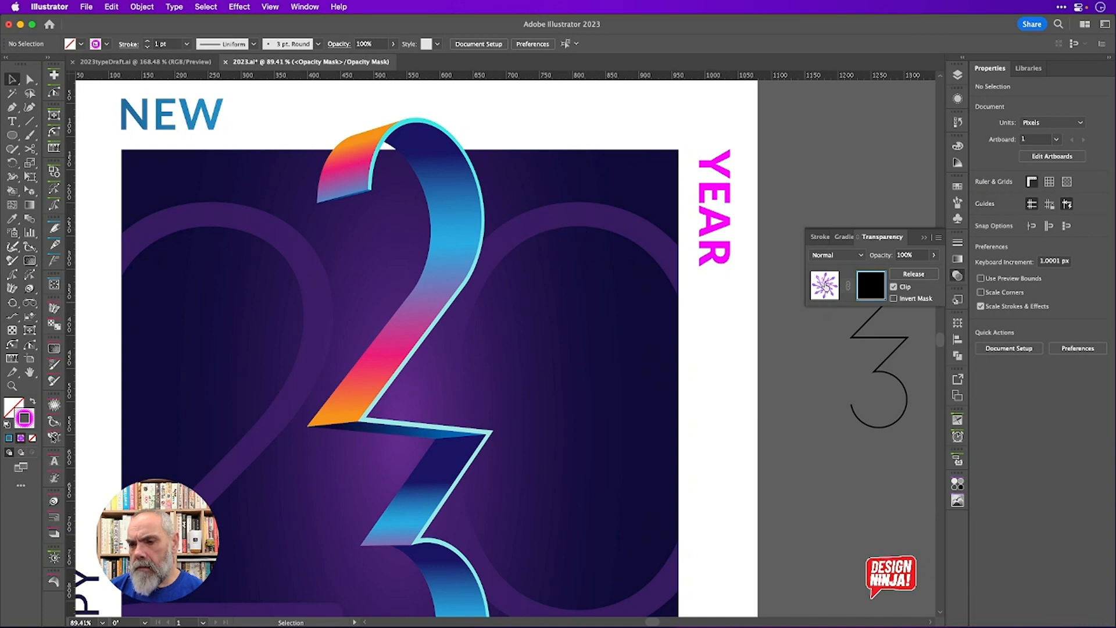
click(825, 285)
click(938, 237)
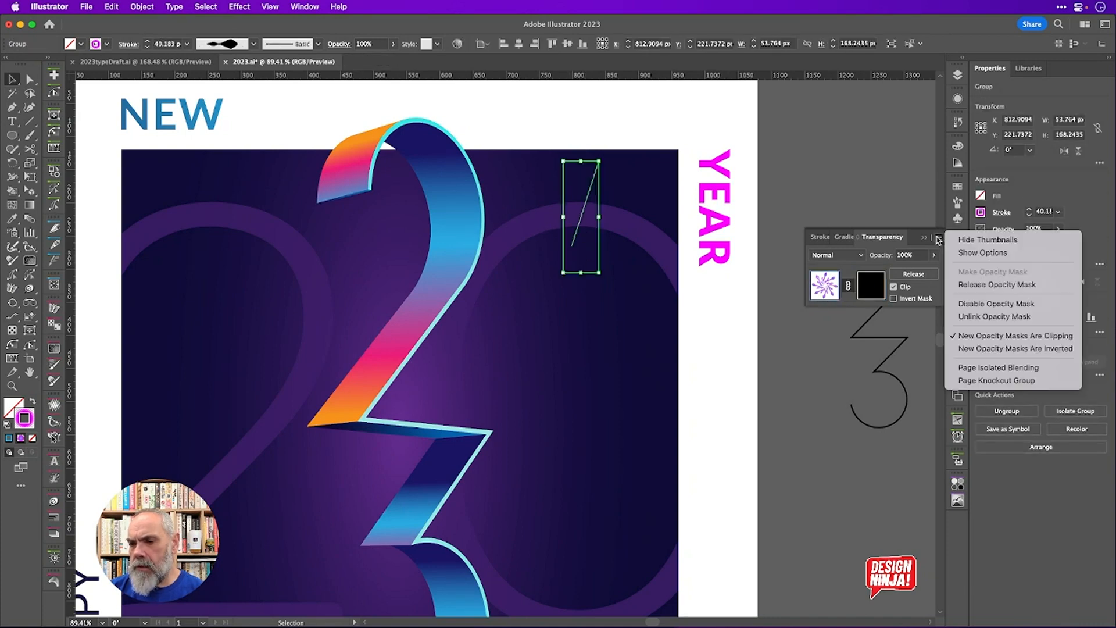
click(974, 289)
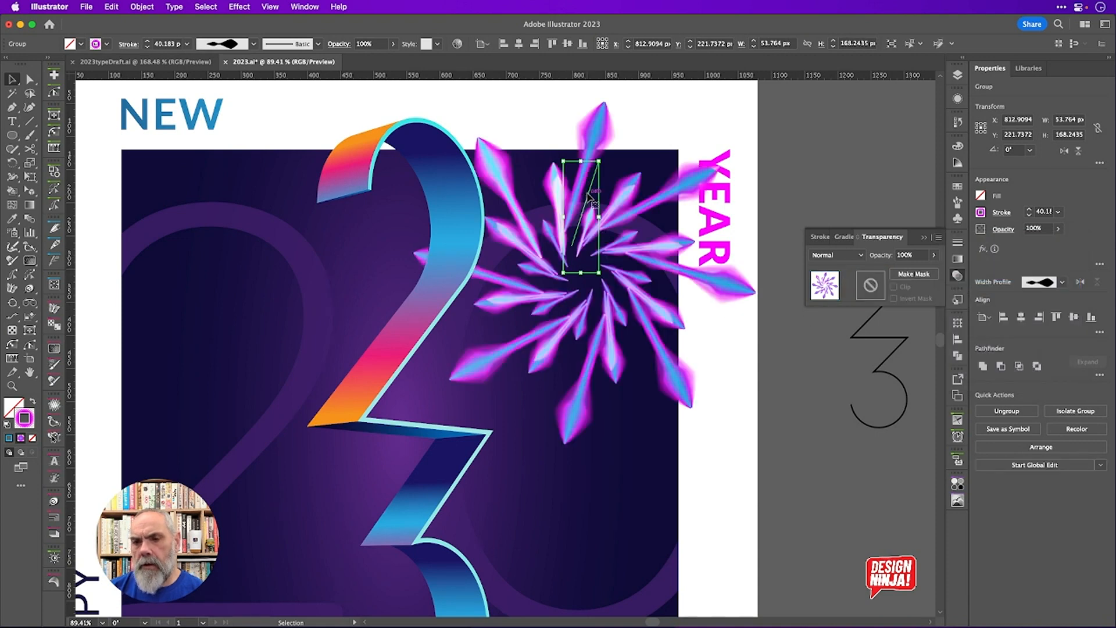
Move the burst to about X 781 px, Y 284 px, and place a smaller, rotated copy at about X 209 px, Y 542 px
drag(586, 195, 579, 204)
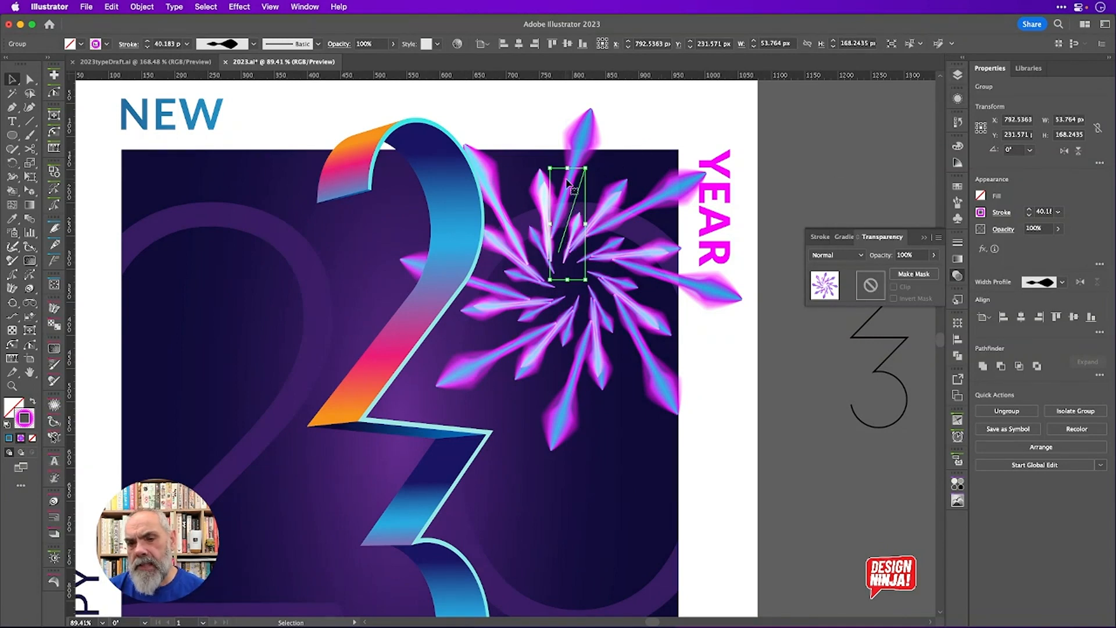
drag(579, 191, 557, 210)
scroll(556, 244, down, 5)
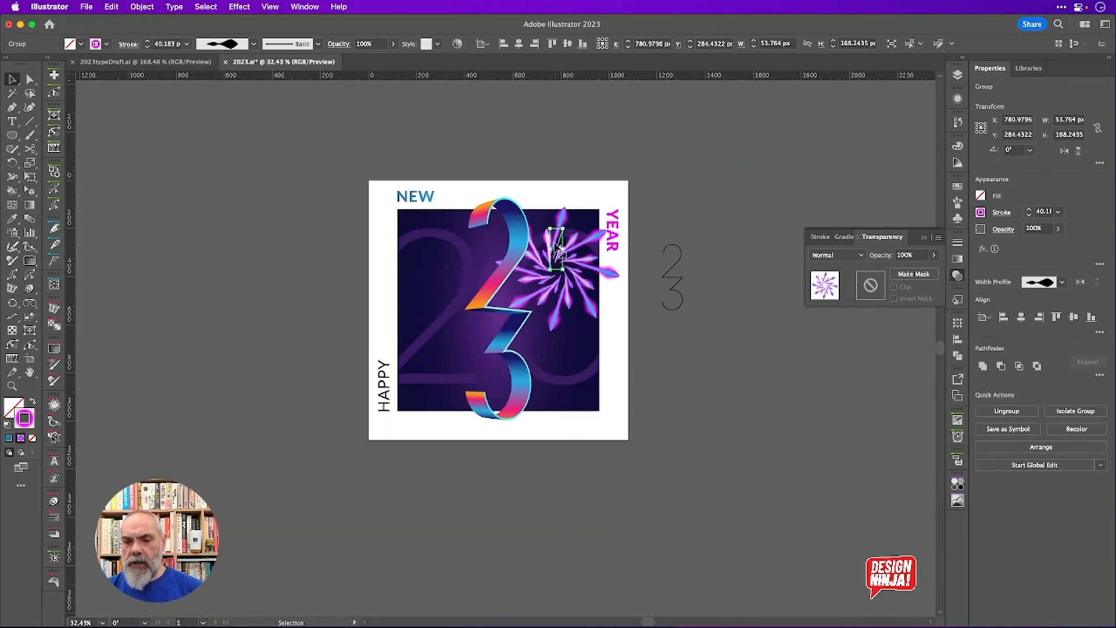
mouse_move(560, 259)
mouse_down()
mouse_move(501, 260)
mouse_move(430, 290)
mouse_move(422, 312)
mouse_move(428, 286)
mouse_move(453, 300)
mouse_up()
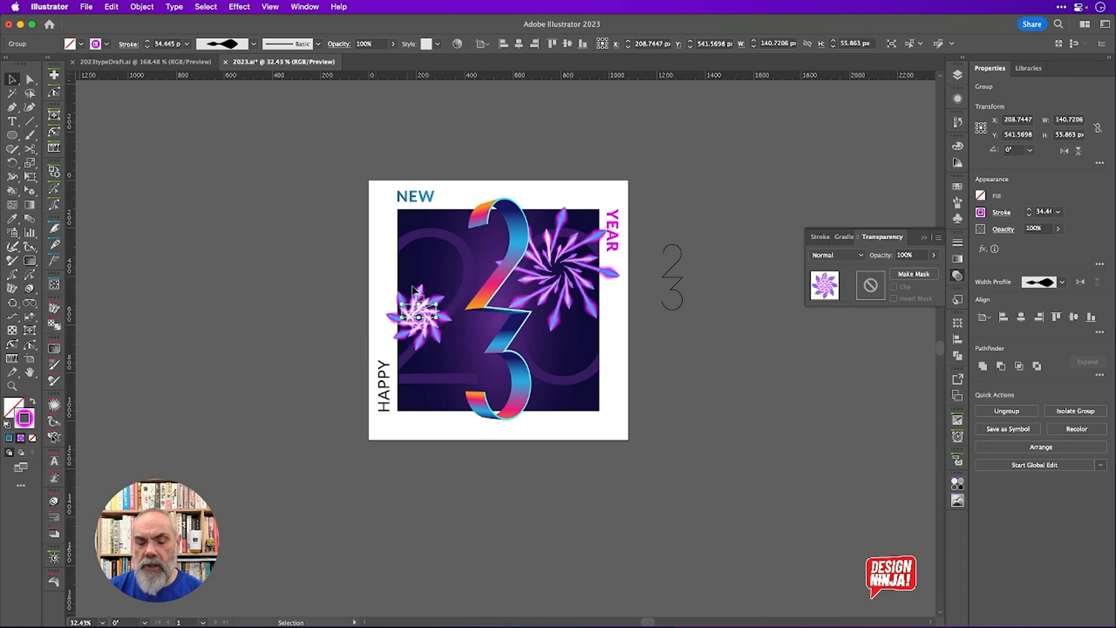
Recolor the smaller burst copy to orange and yellow, with the color harmony unlinked
key(super+space)
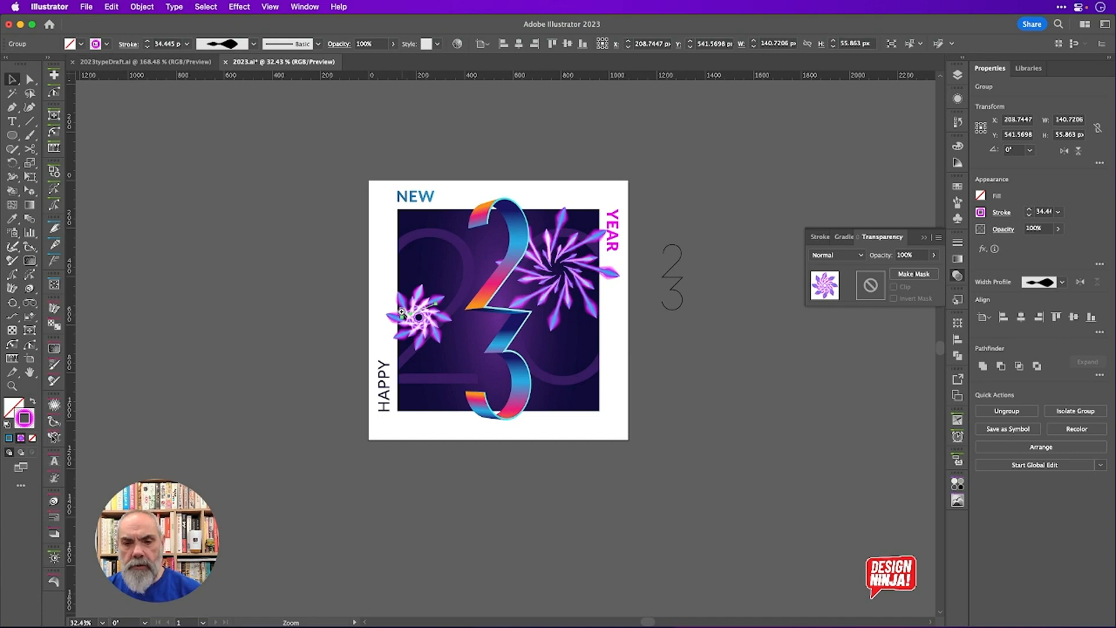
drag(401, 312, 670, 358)
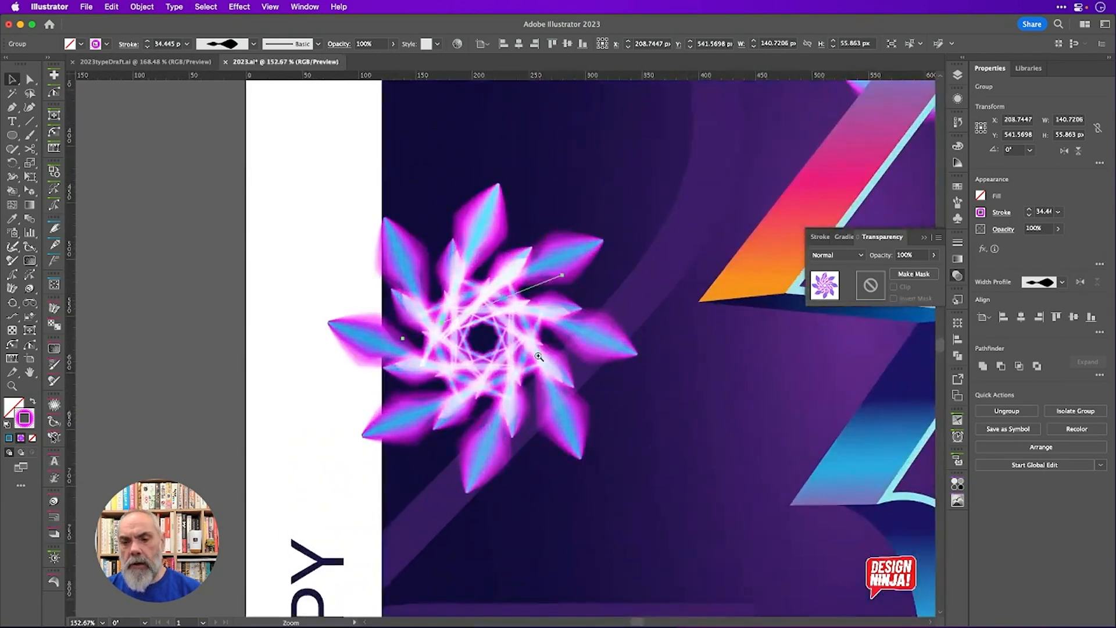
drag(537, 358, 627, 366)
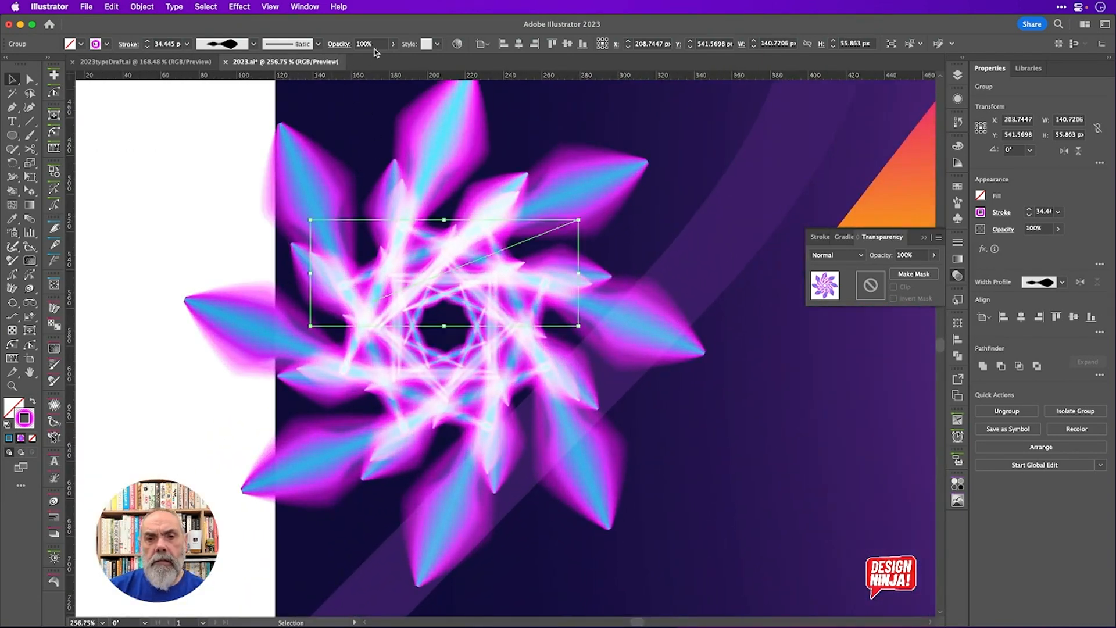
click(458, 47)
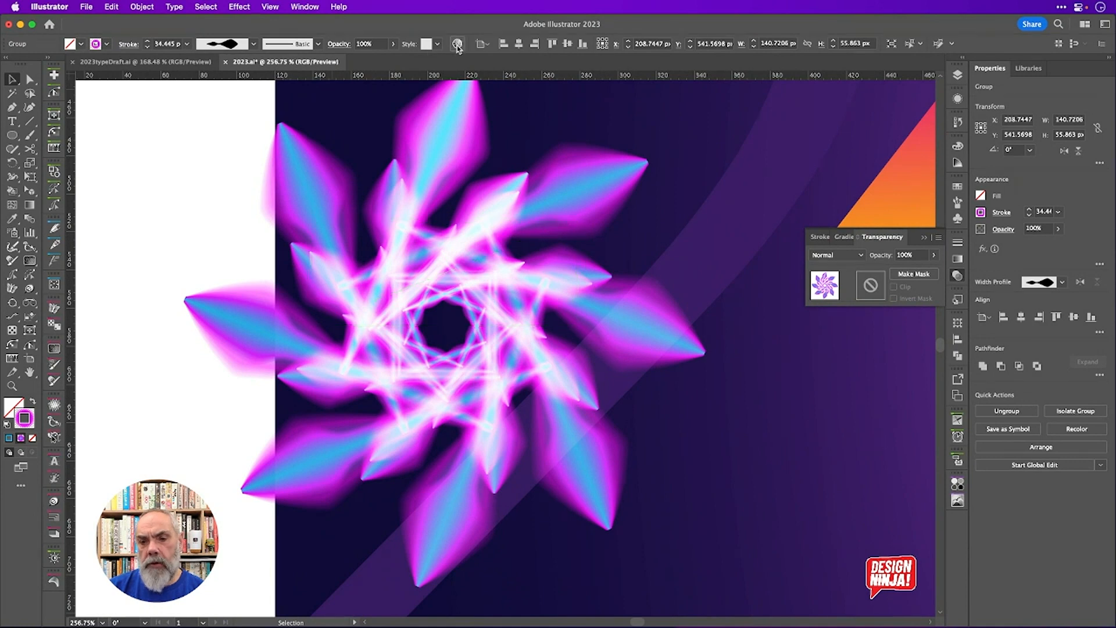
drag(547, 387, 511, 292)
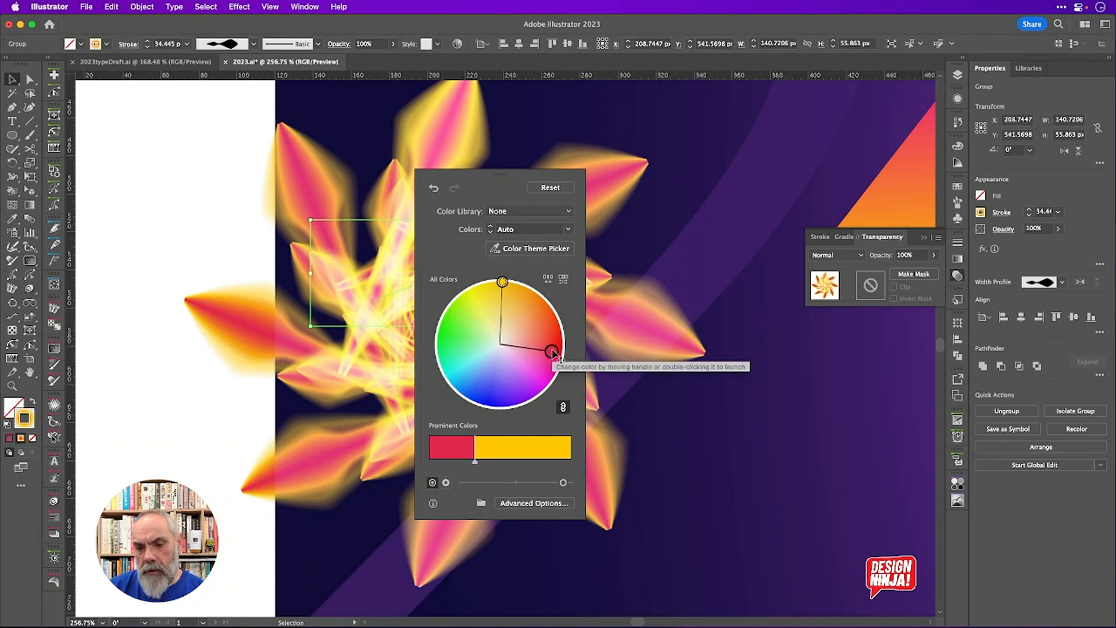
drag(553, 351, 542, 303)
click(563, 407)
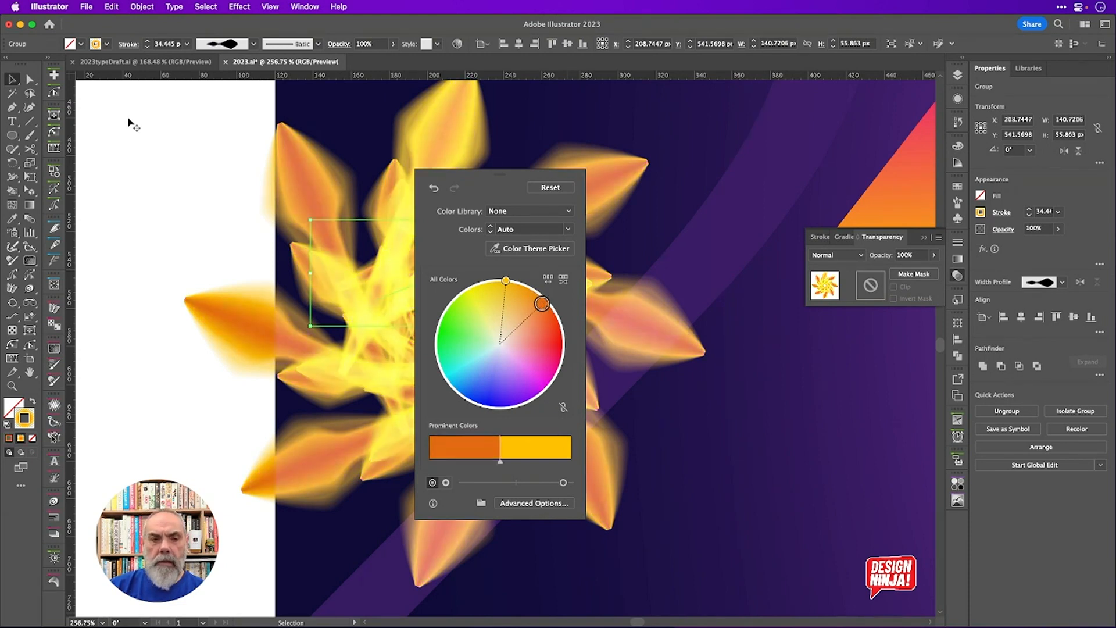
click(216, 180)
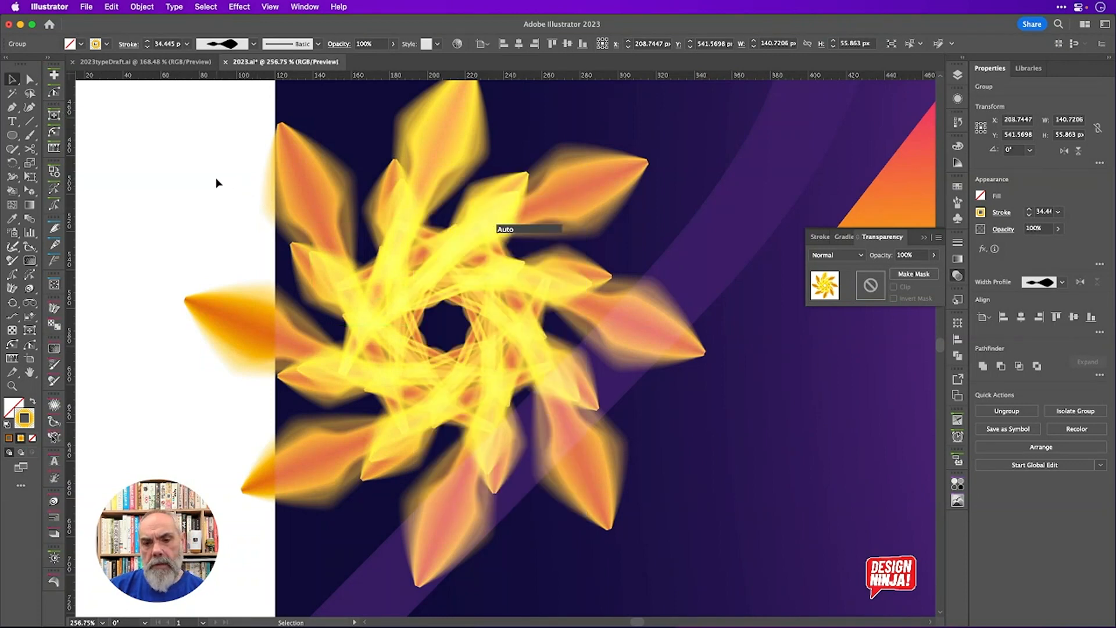
Delete both firework bursts and show the artwork in full-screen presentation mode
key(super+0)
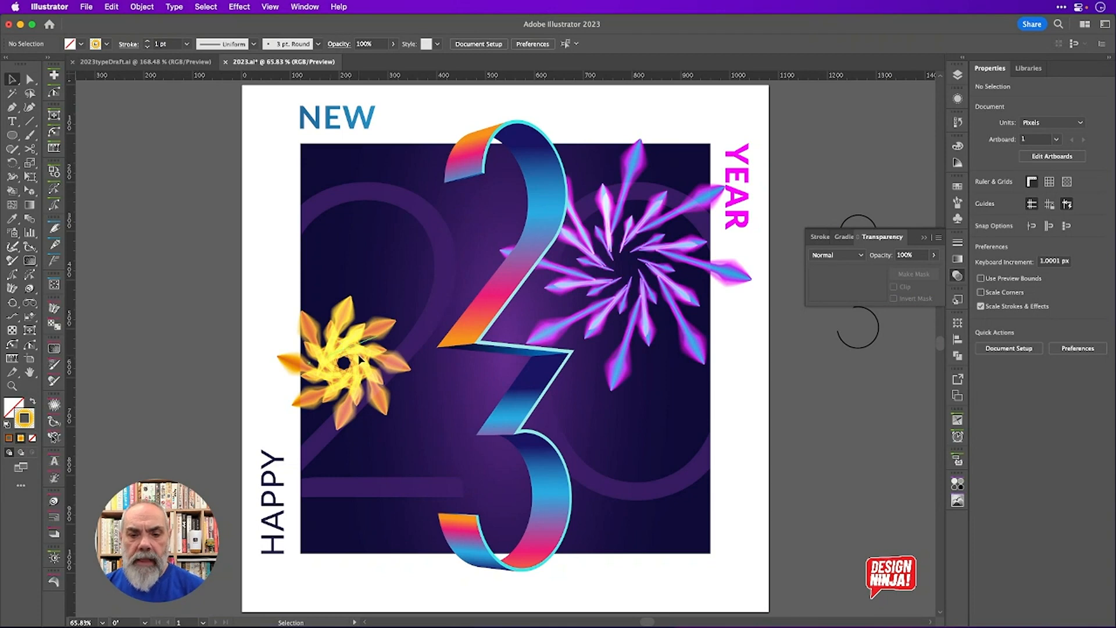
click(362, 360)
key(Delete)
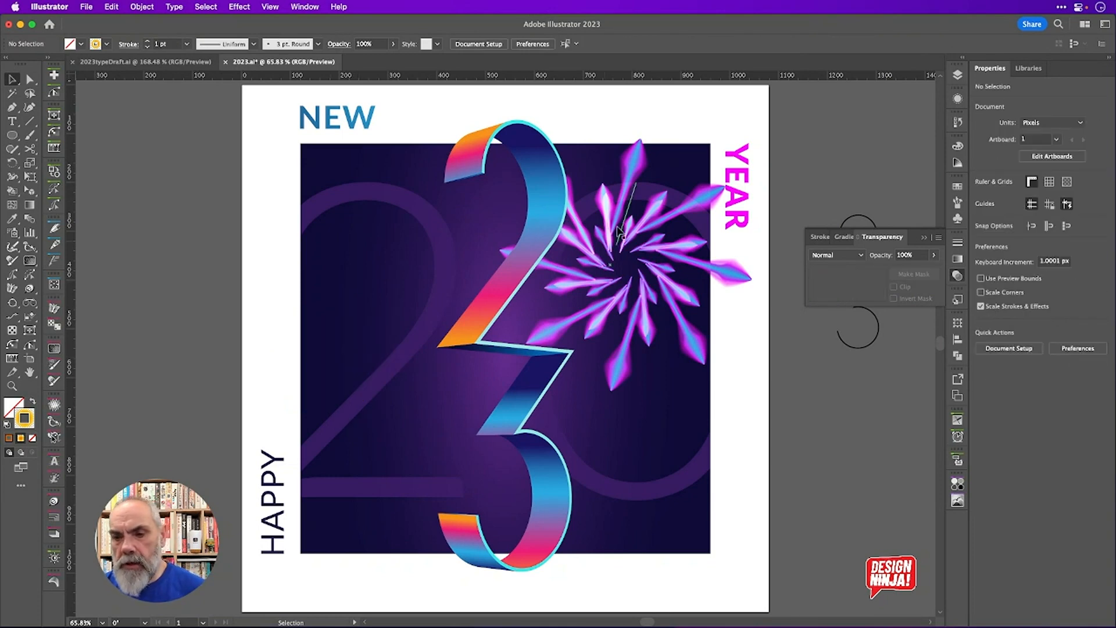
click(625, 215)
key(Delete)
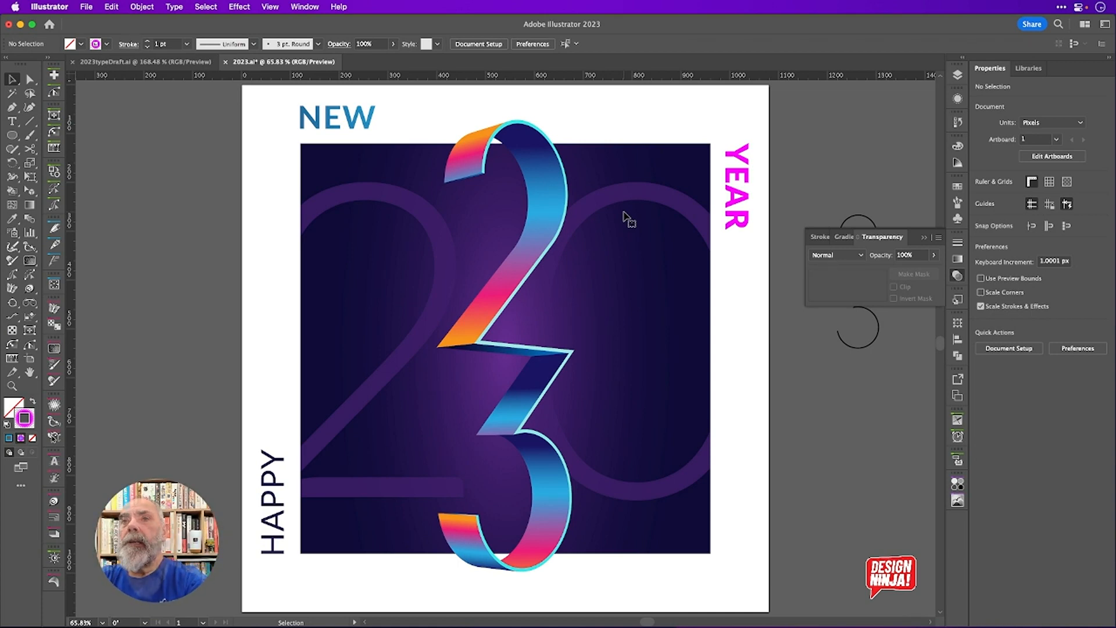
key(shift+f)
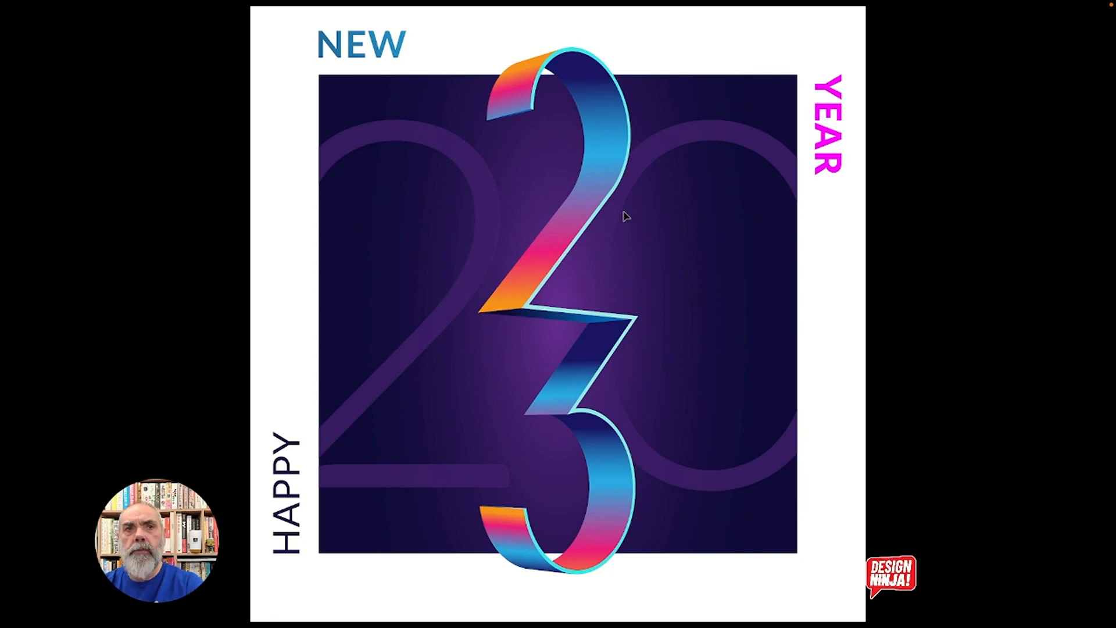